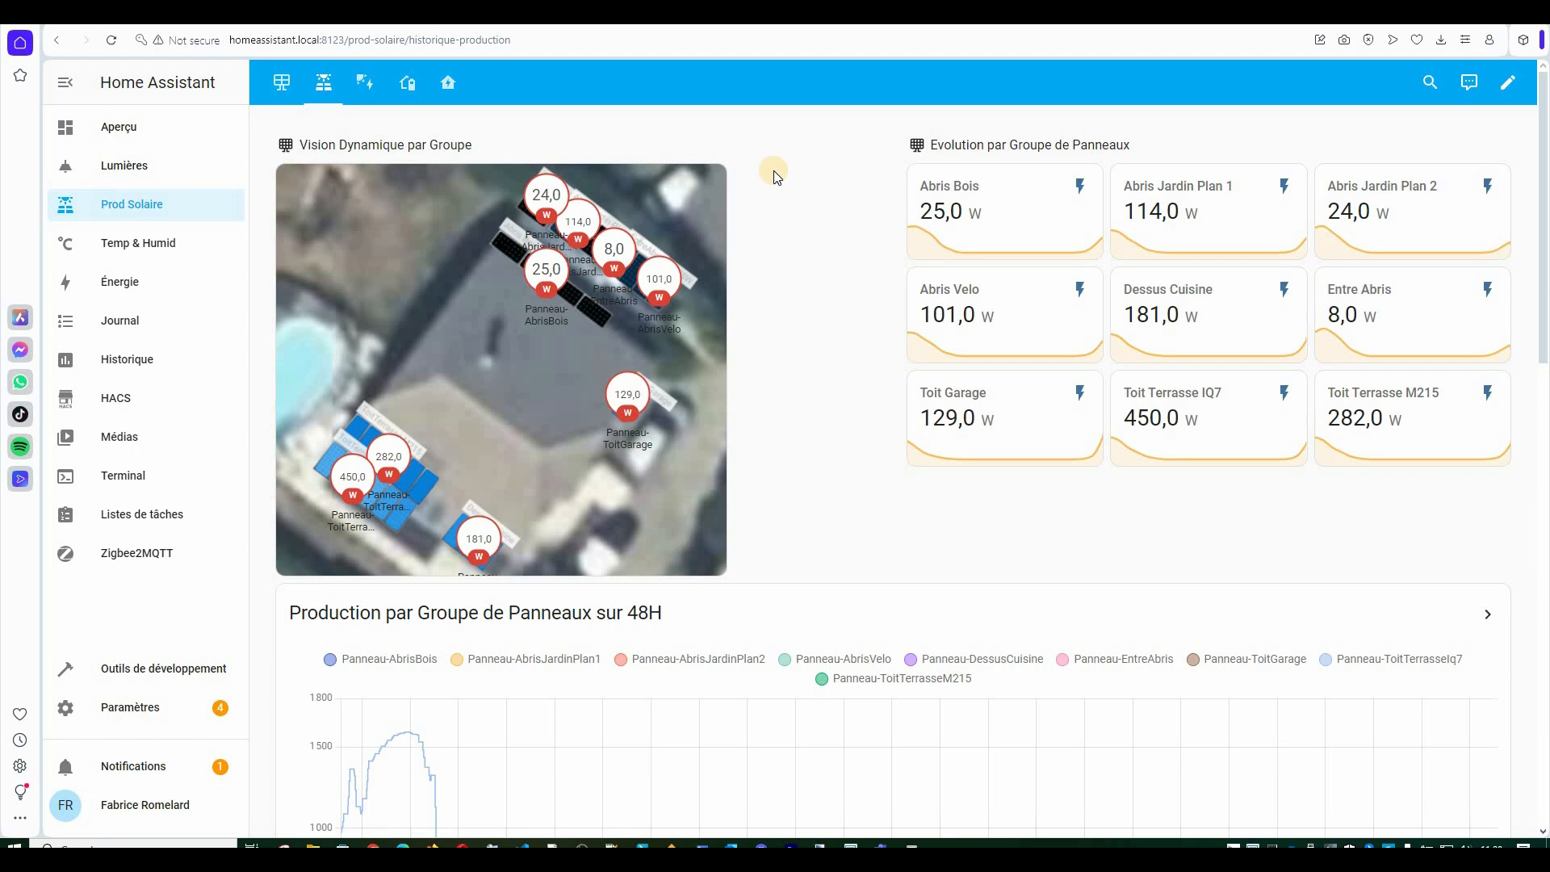
Look over the per-panel solar production map, then return to the panel-group production view.
scroll(1003, 407, "down", 6)
scroll(1001, 408, "down", 10)
scroll(1001, 408, "up", 15)
scroll(846, 462, "down", 15)
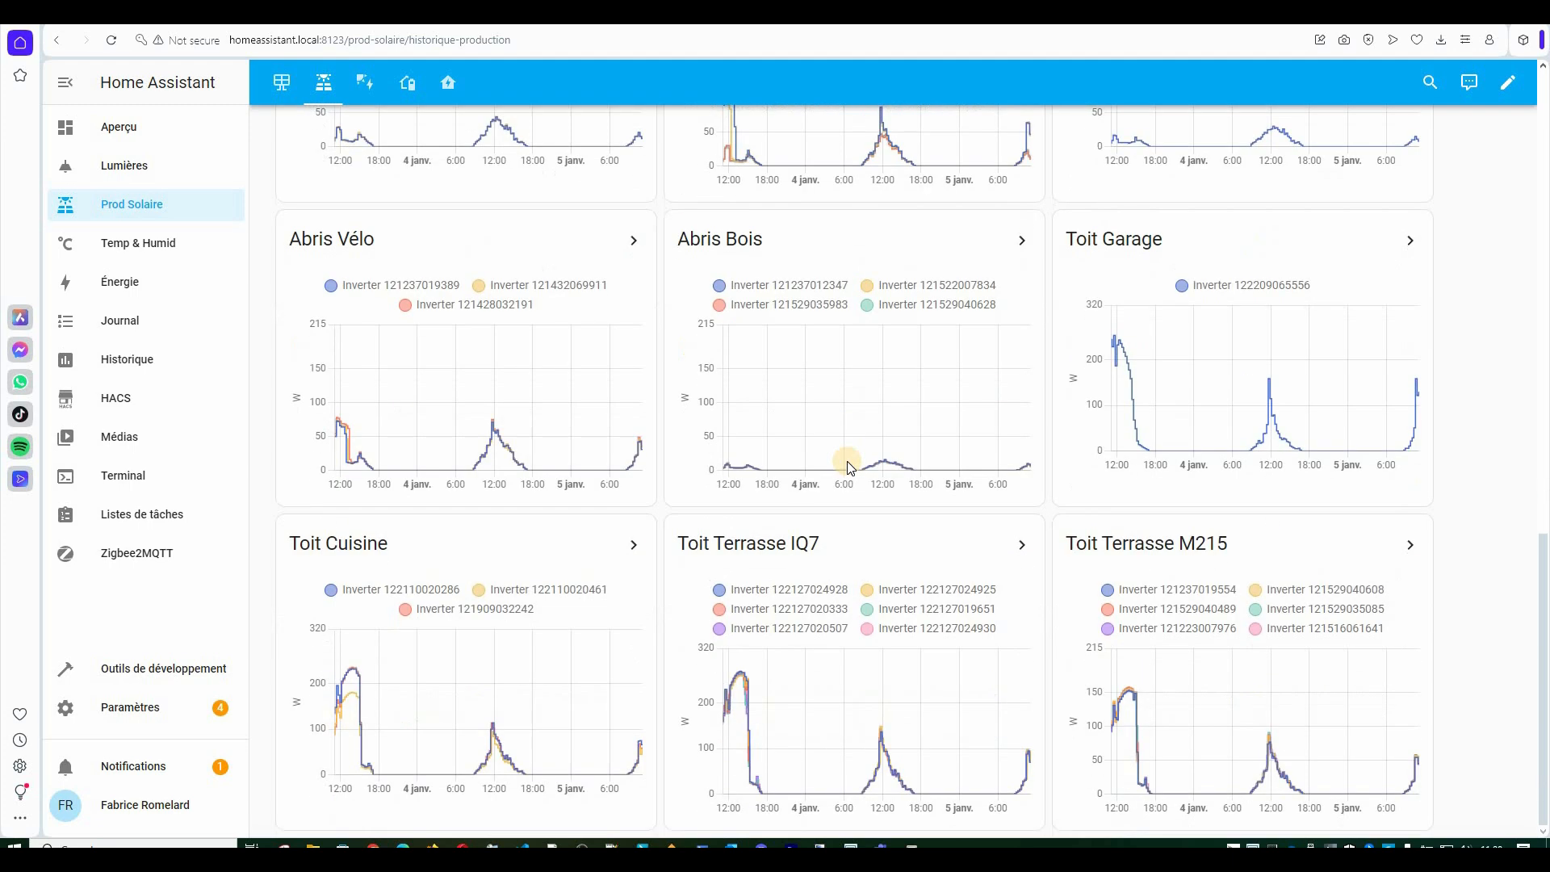
scroll(847, 466, "up", 15)
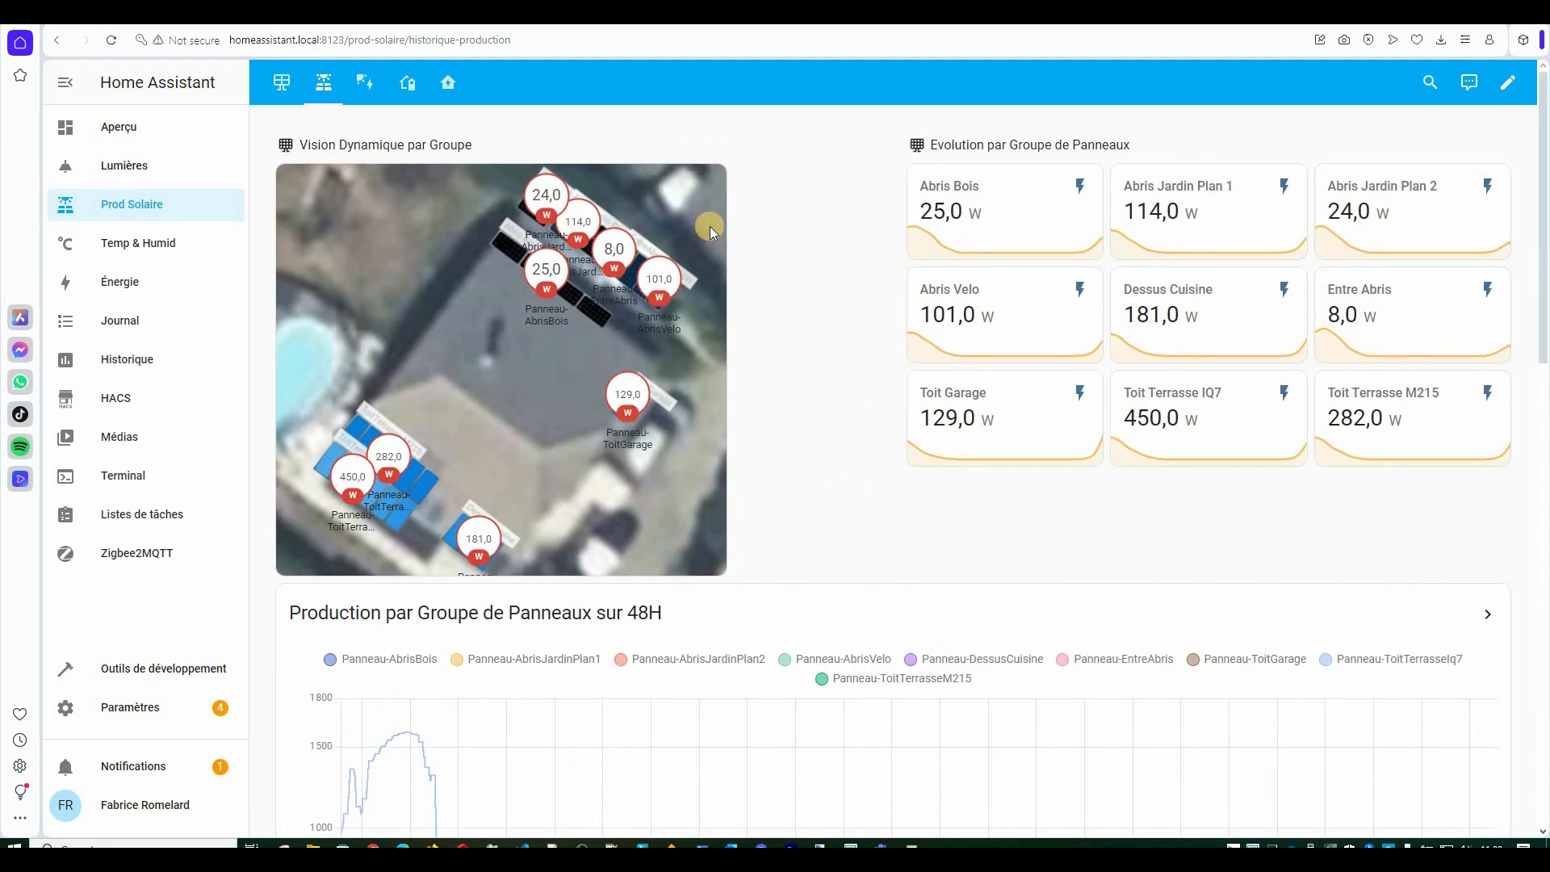
left_click(295, 93)
scroll(1024, 540, "down", 6)
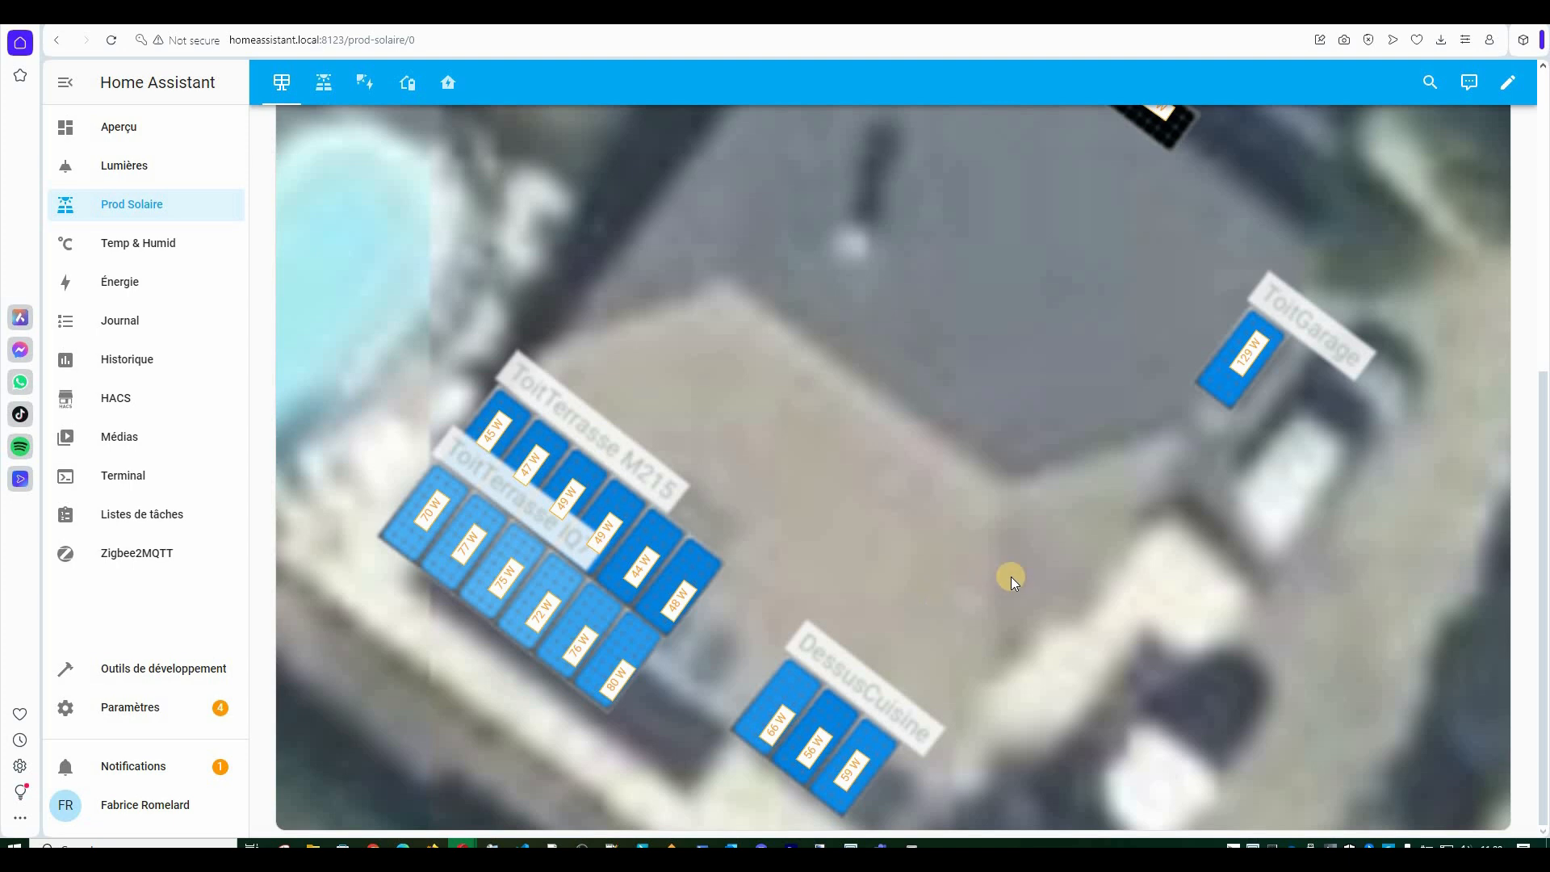
scroll(1010, 574, "up", 10)
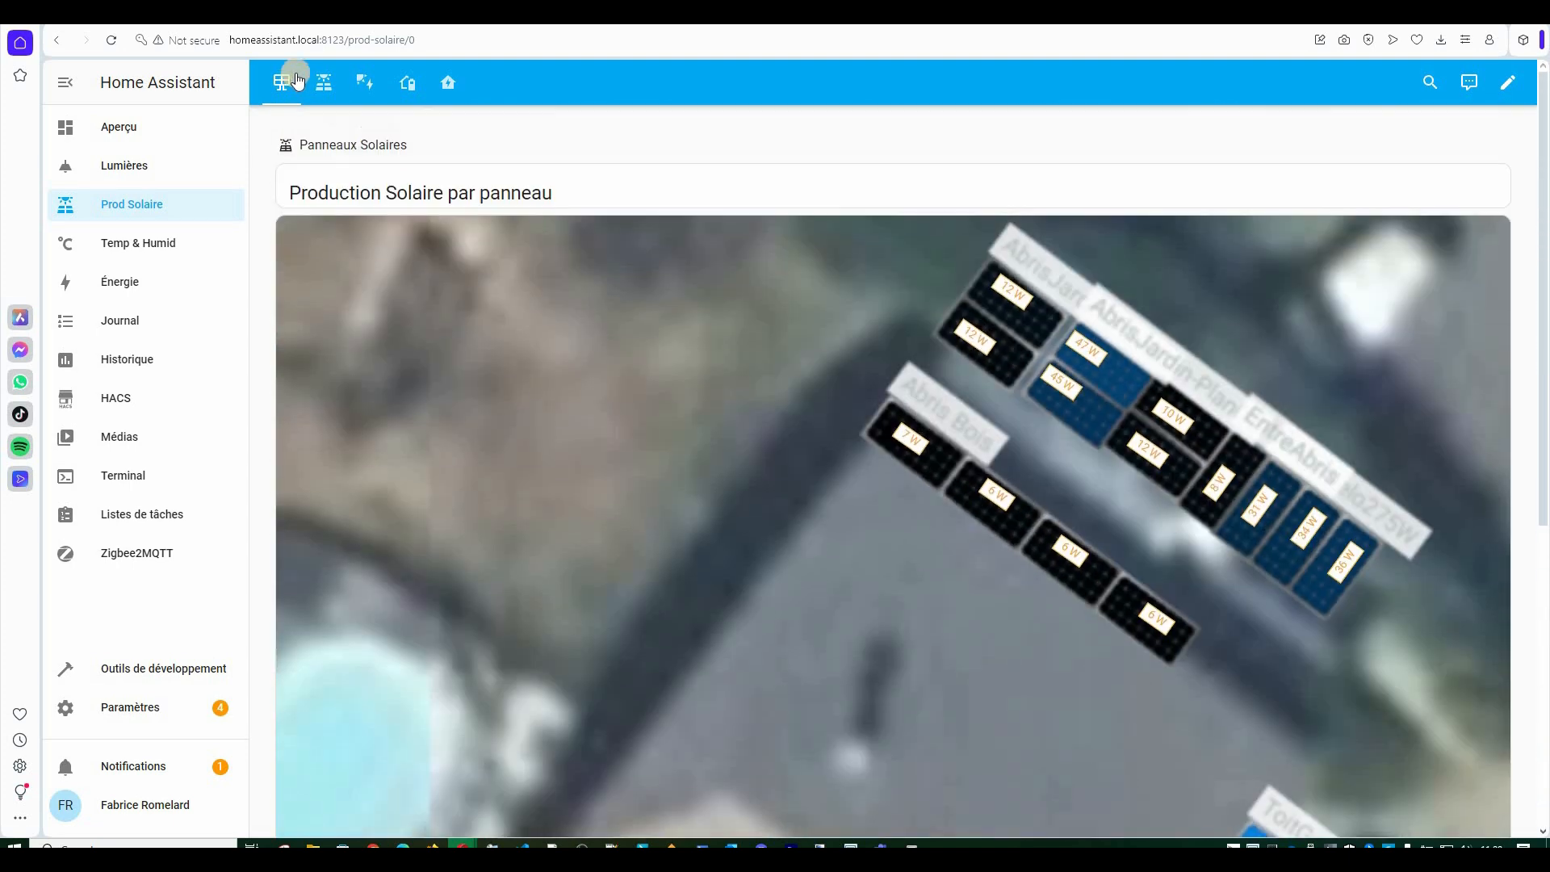
left_click(324, 82)
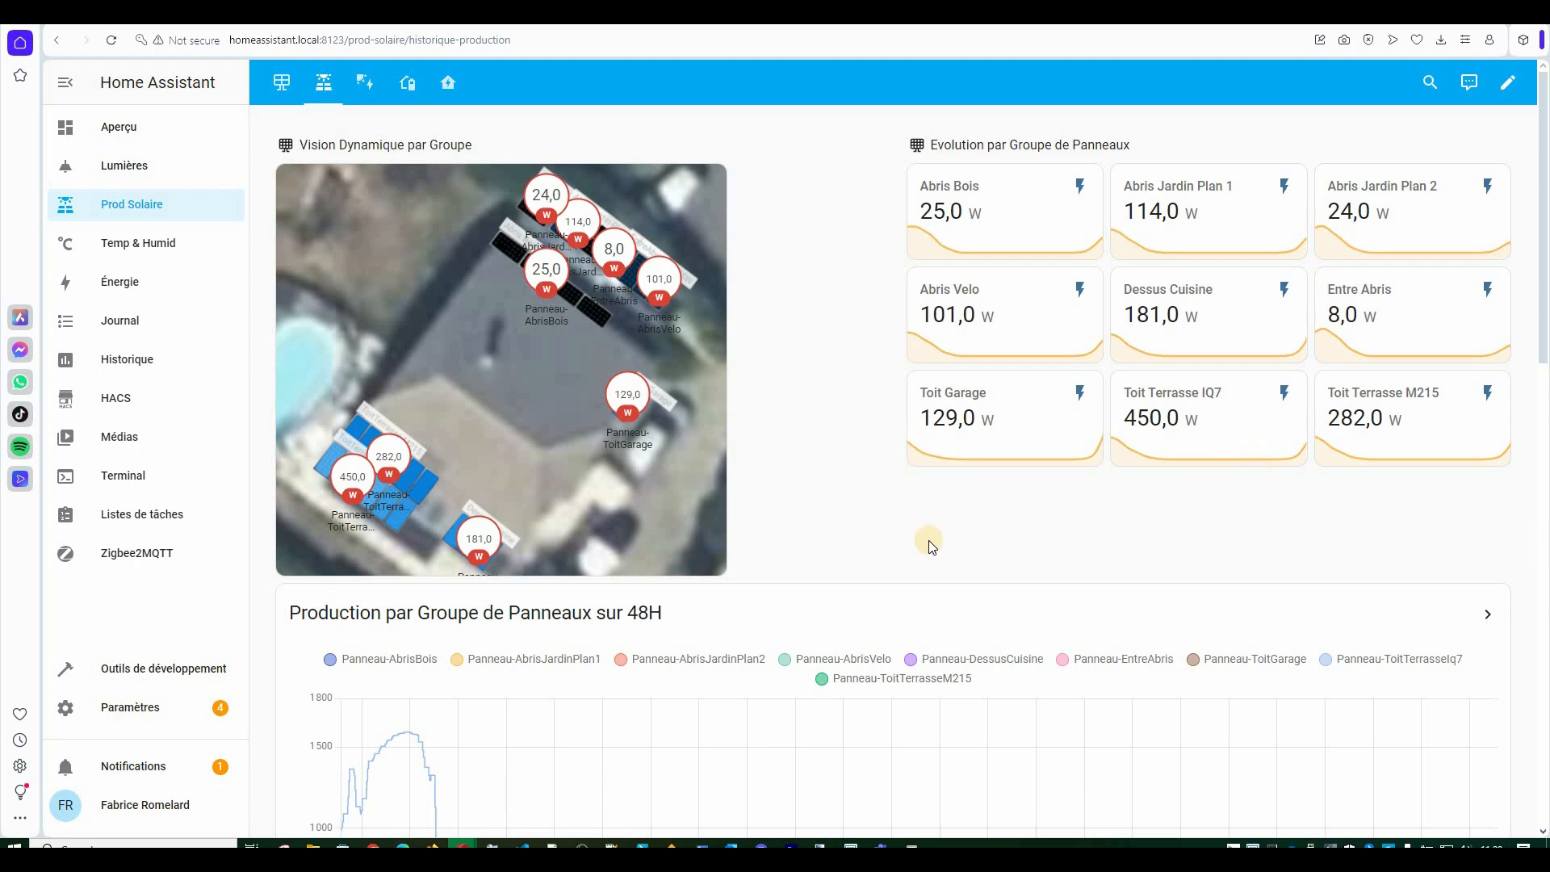
Go through the Ecojoko consumption view to the Enphase Batteries view.
scroll(932, 546, "down", 6)
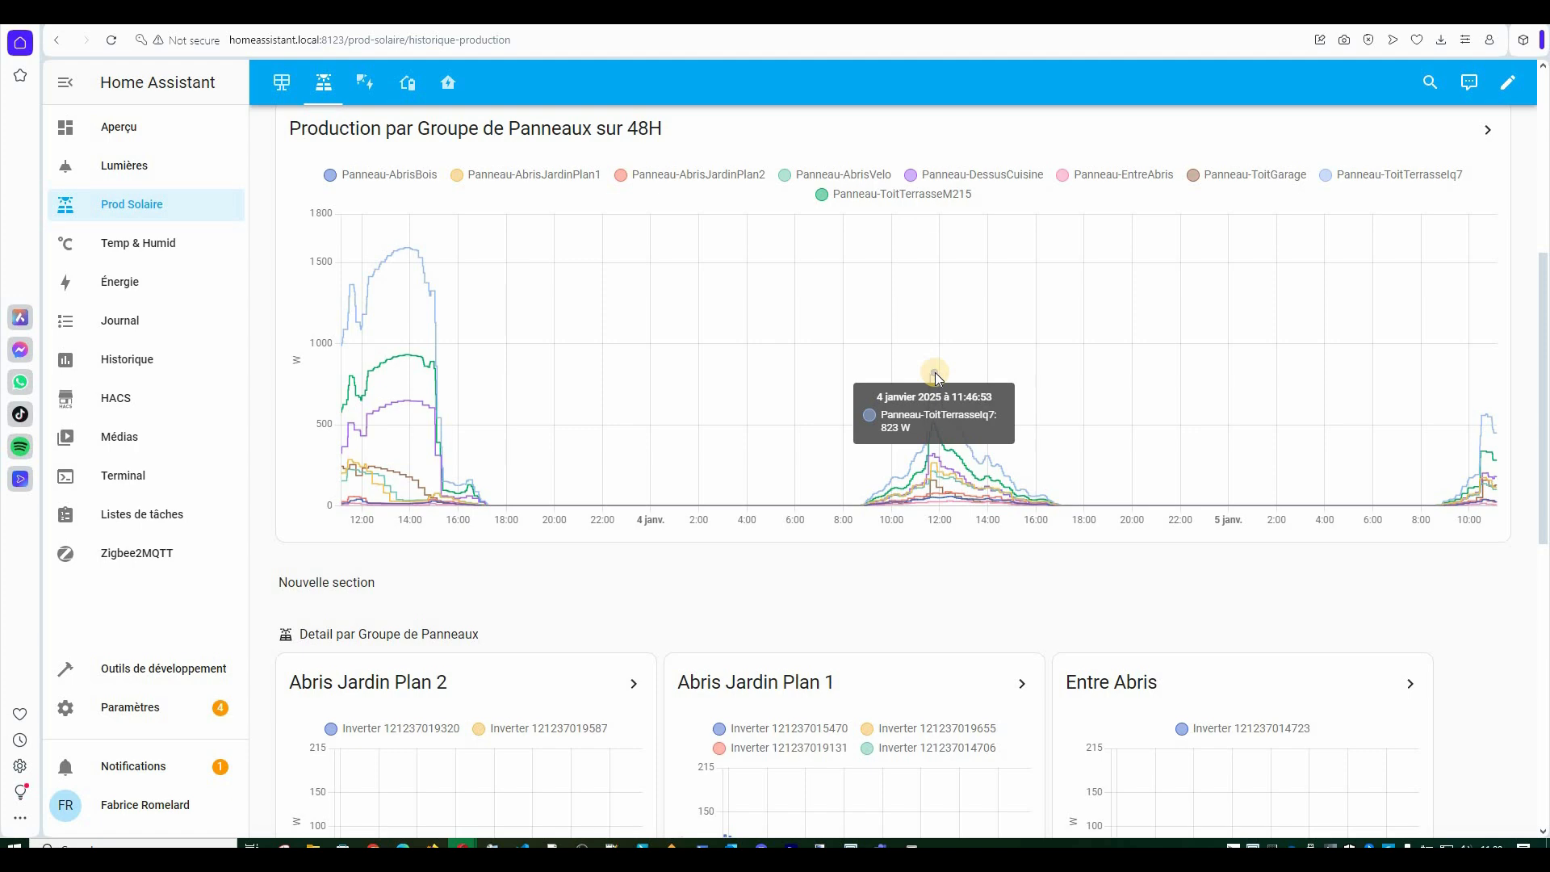
scroll(936, 379, "up", 6)
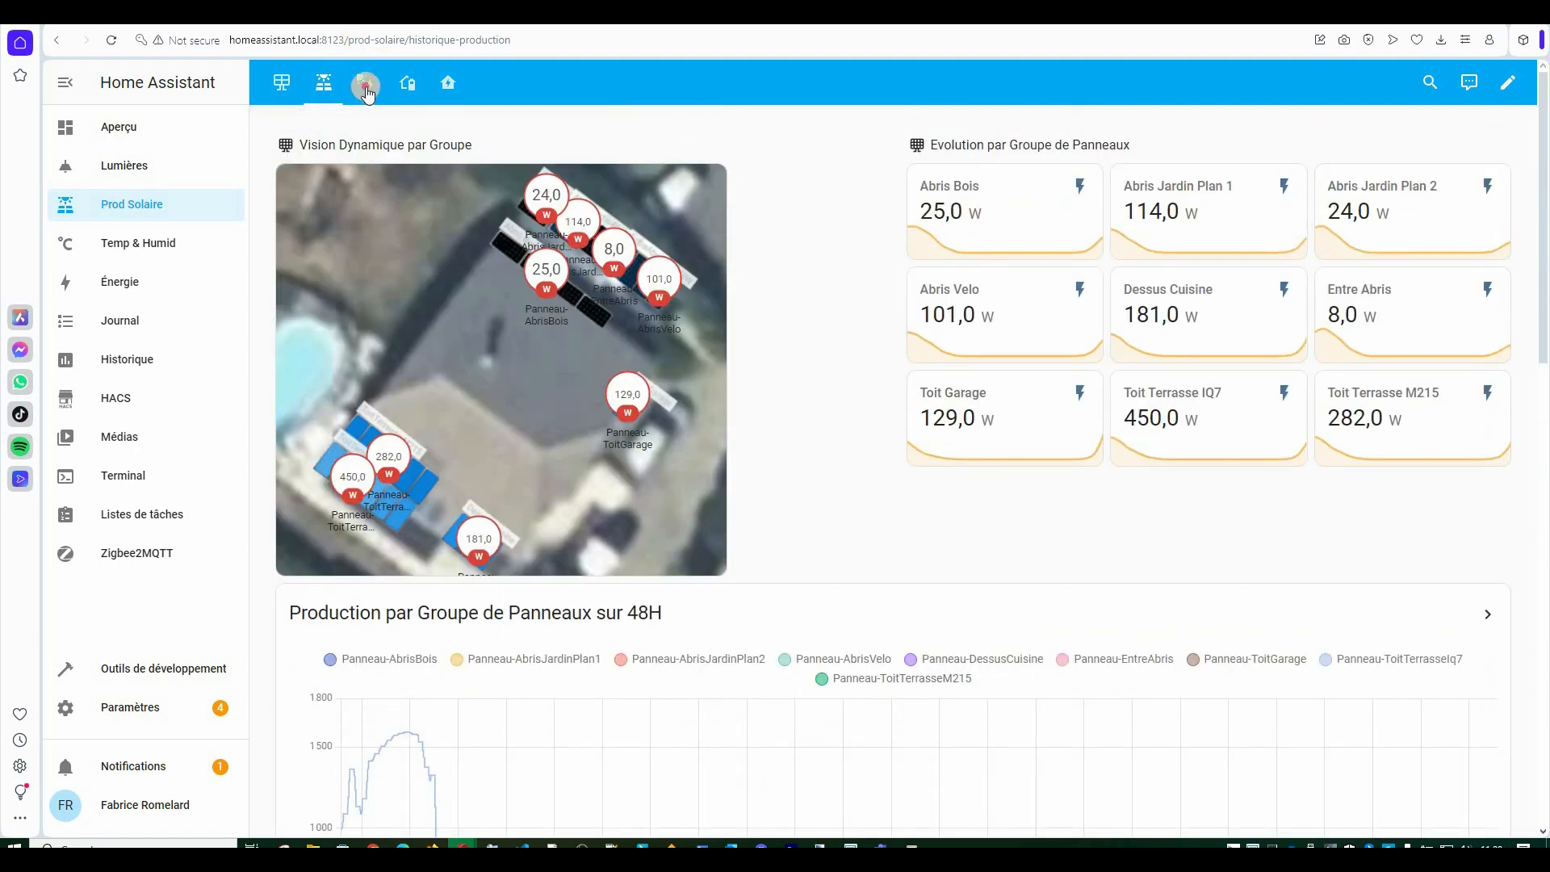
left_click(365, 83)
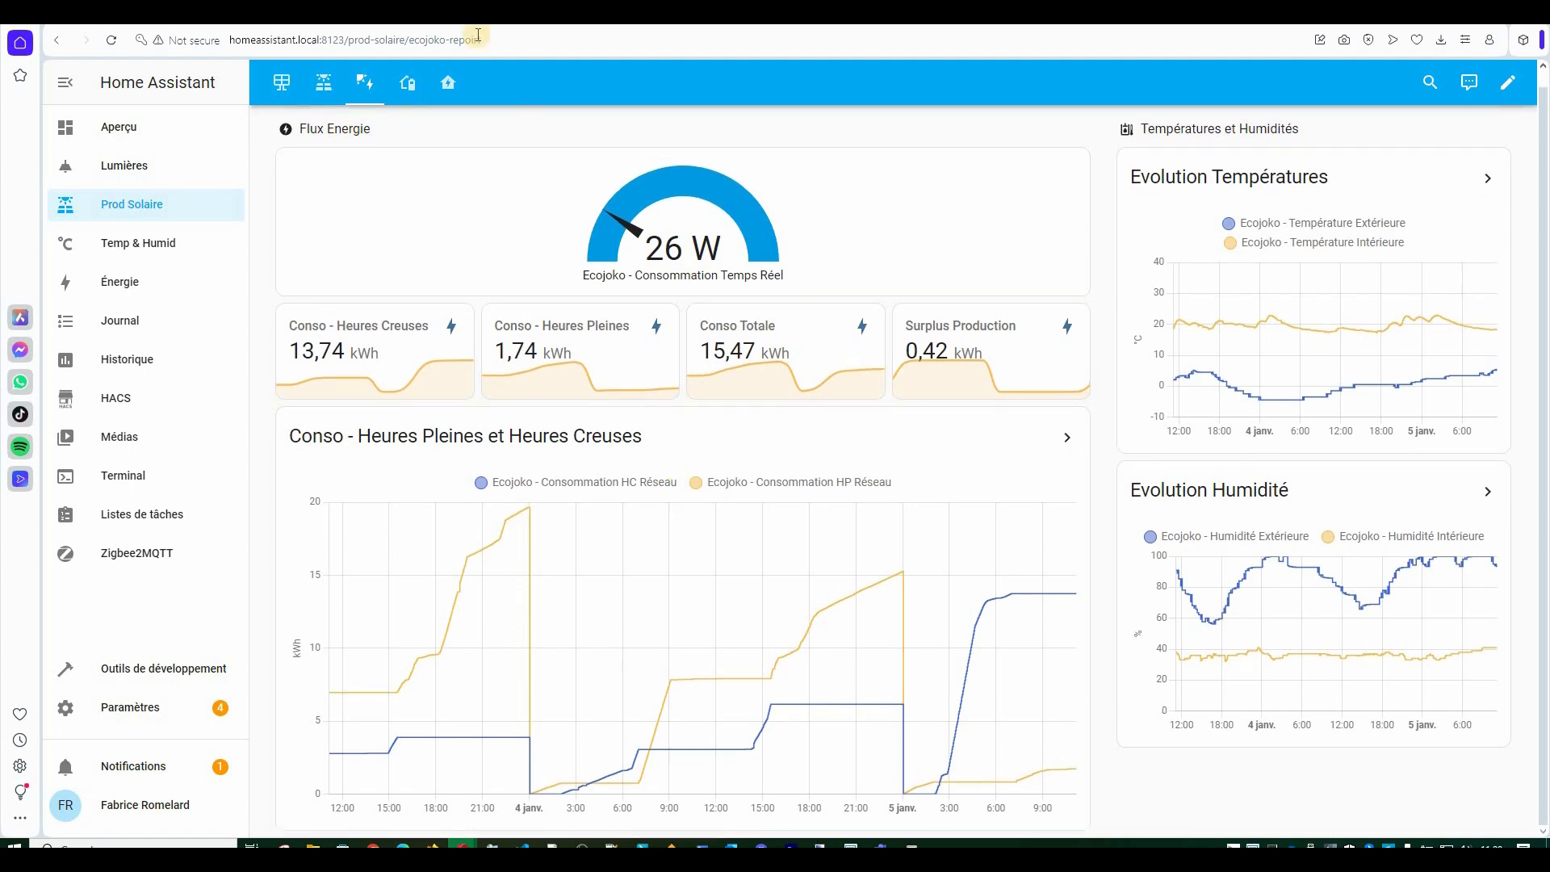
left_click(407, 83)
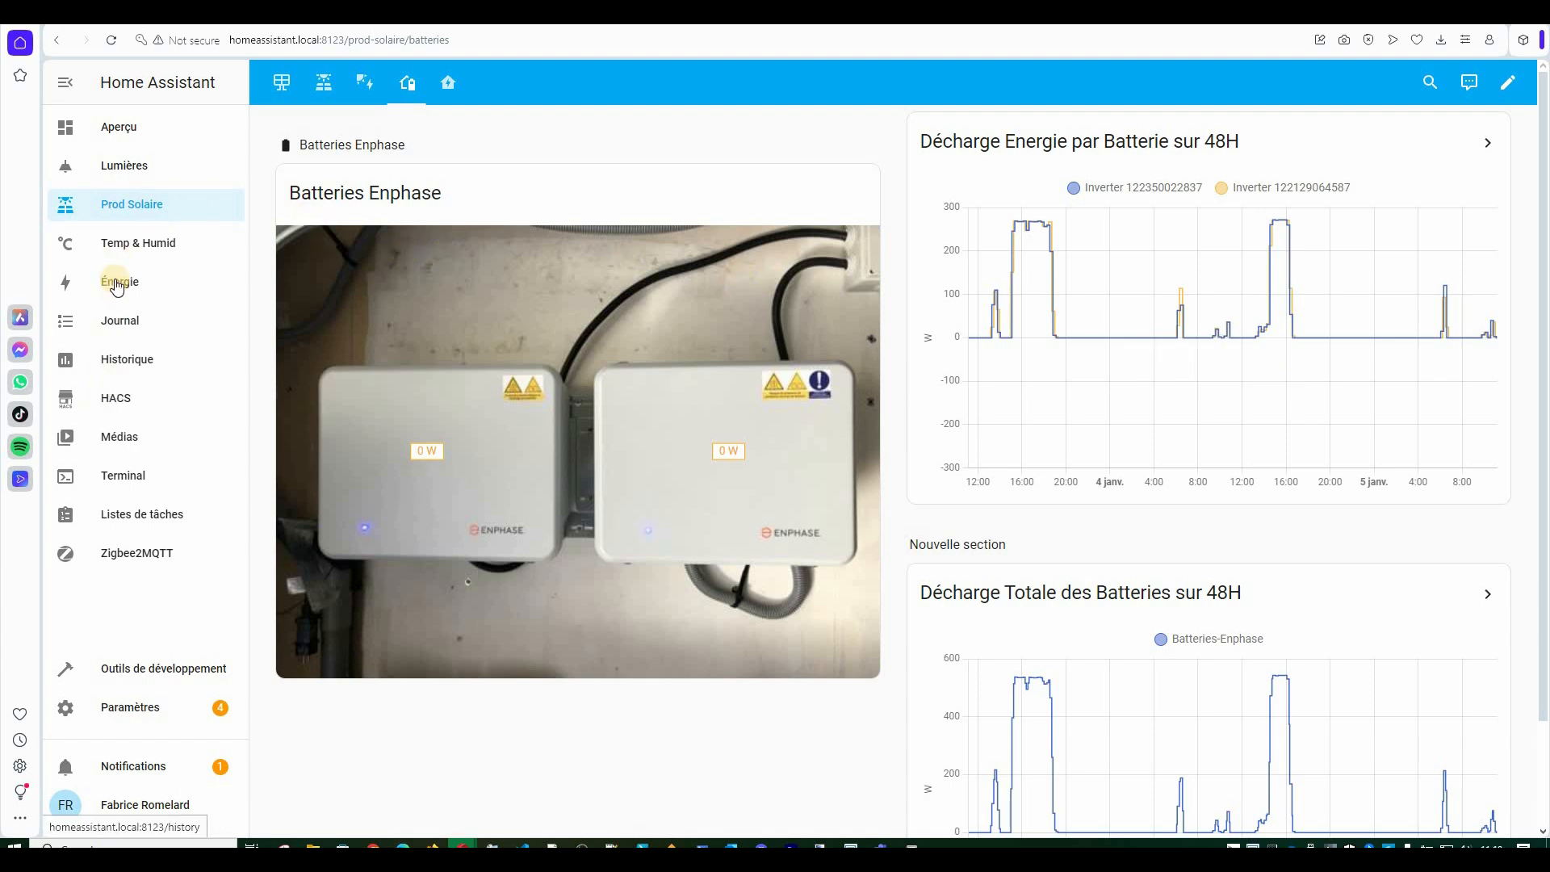
Open the Énergie dashboard for 5 January 2025 and look down to its Sources table.
left_click(117, 284)
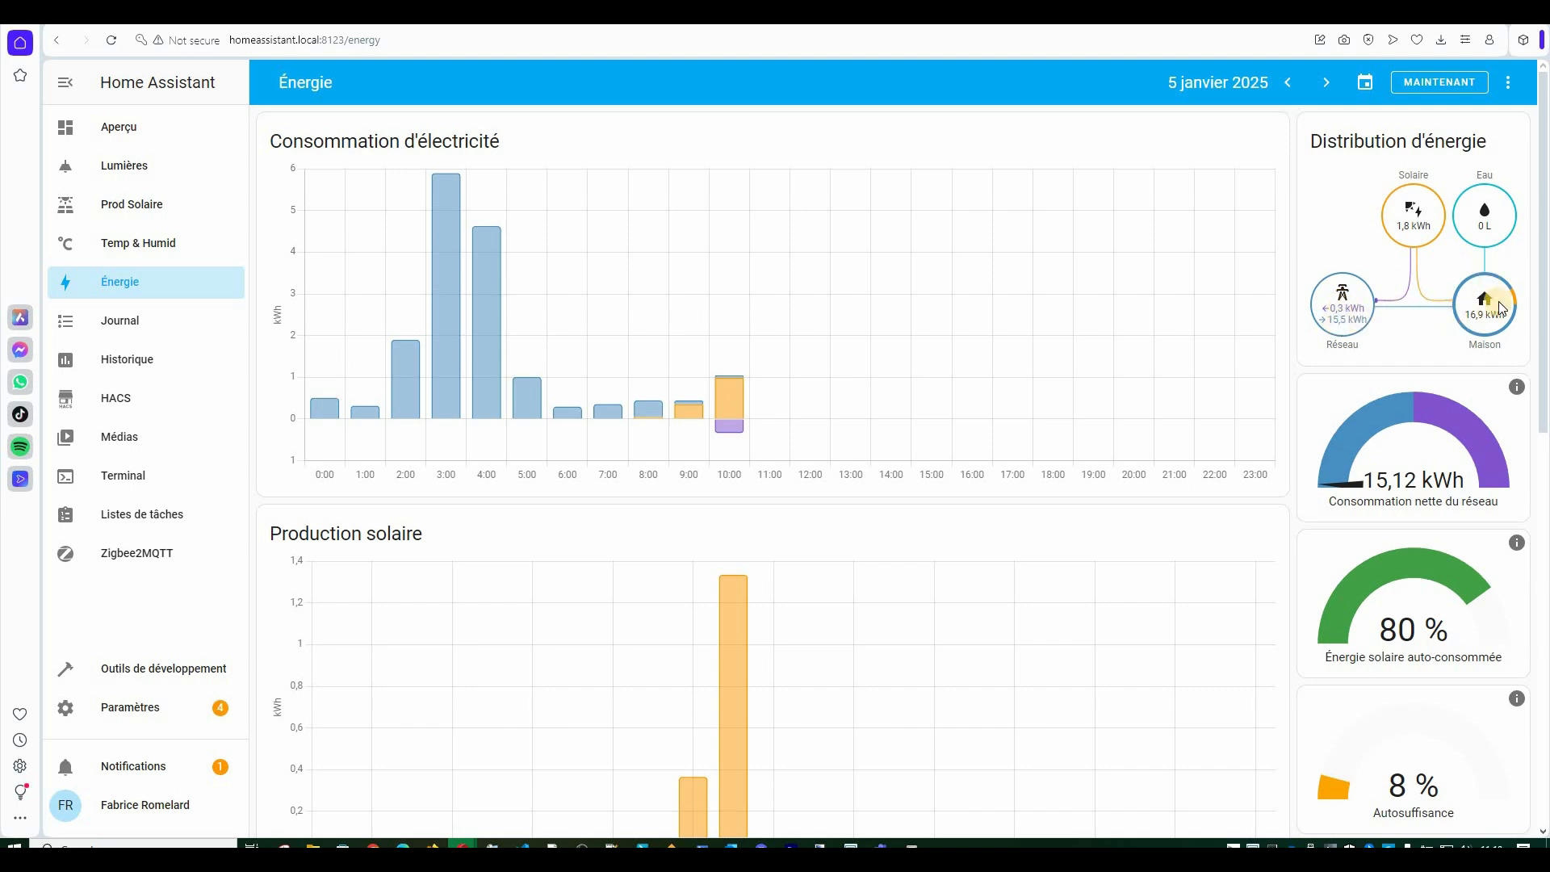
scroll(478, 519, "down", 7)
scroll(478, 519, "down", 3)
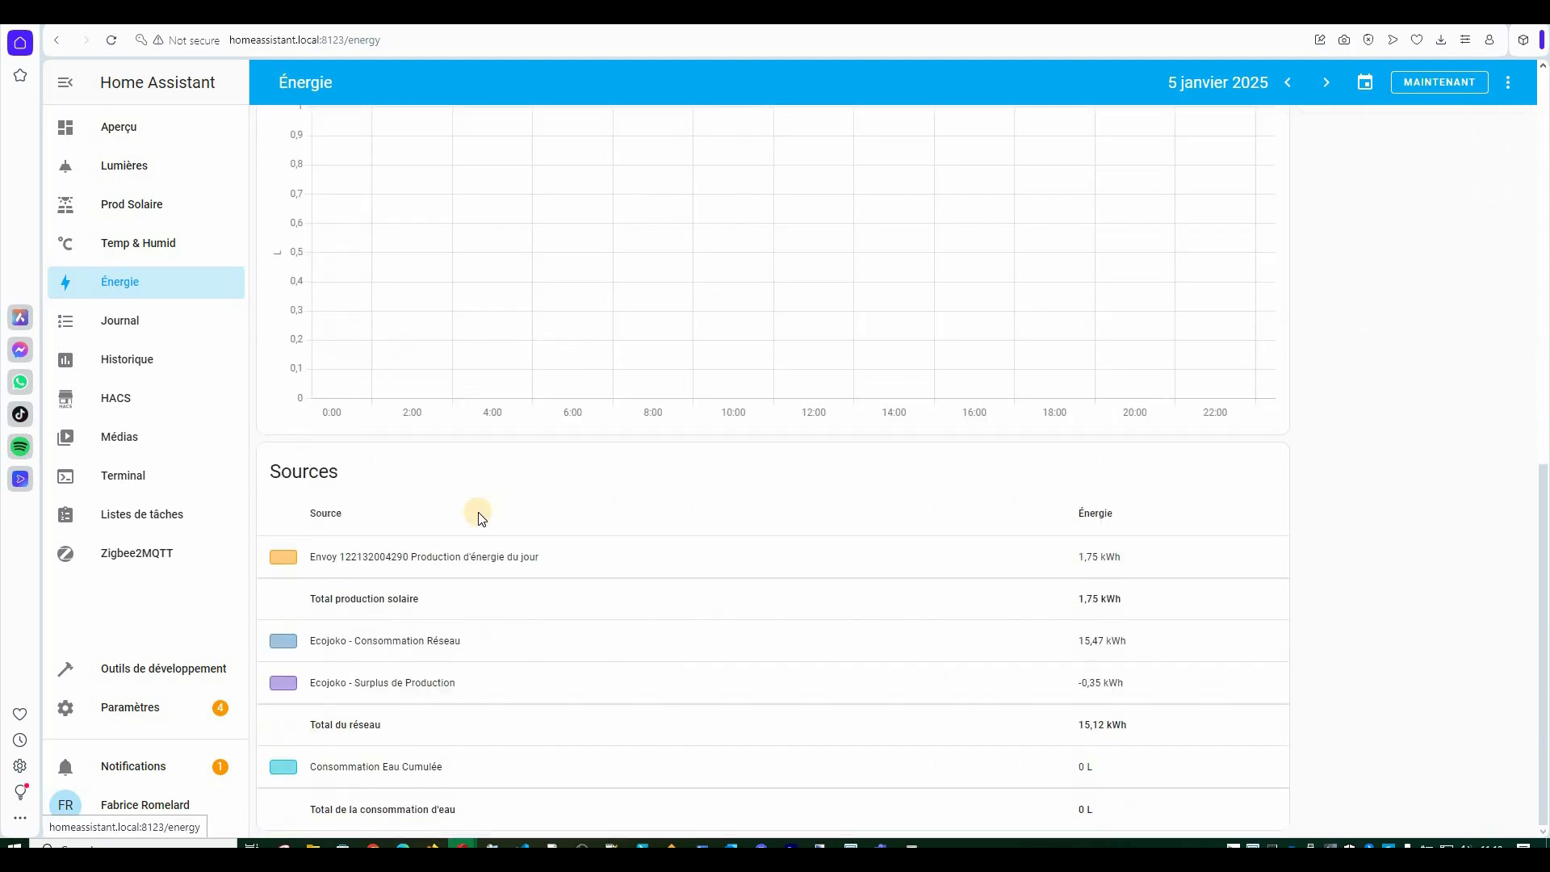
scroll(478, 518, "up", 10)
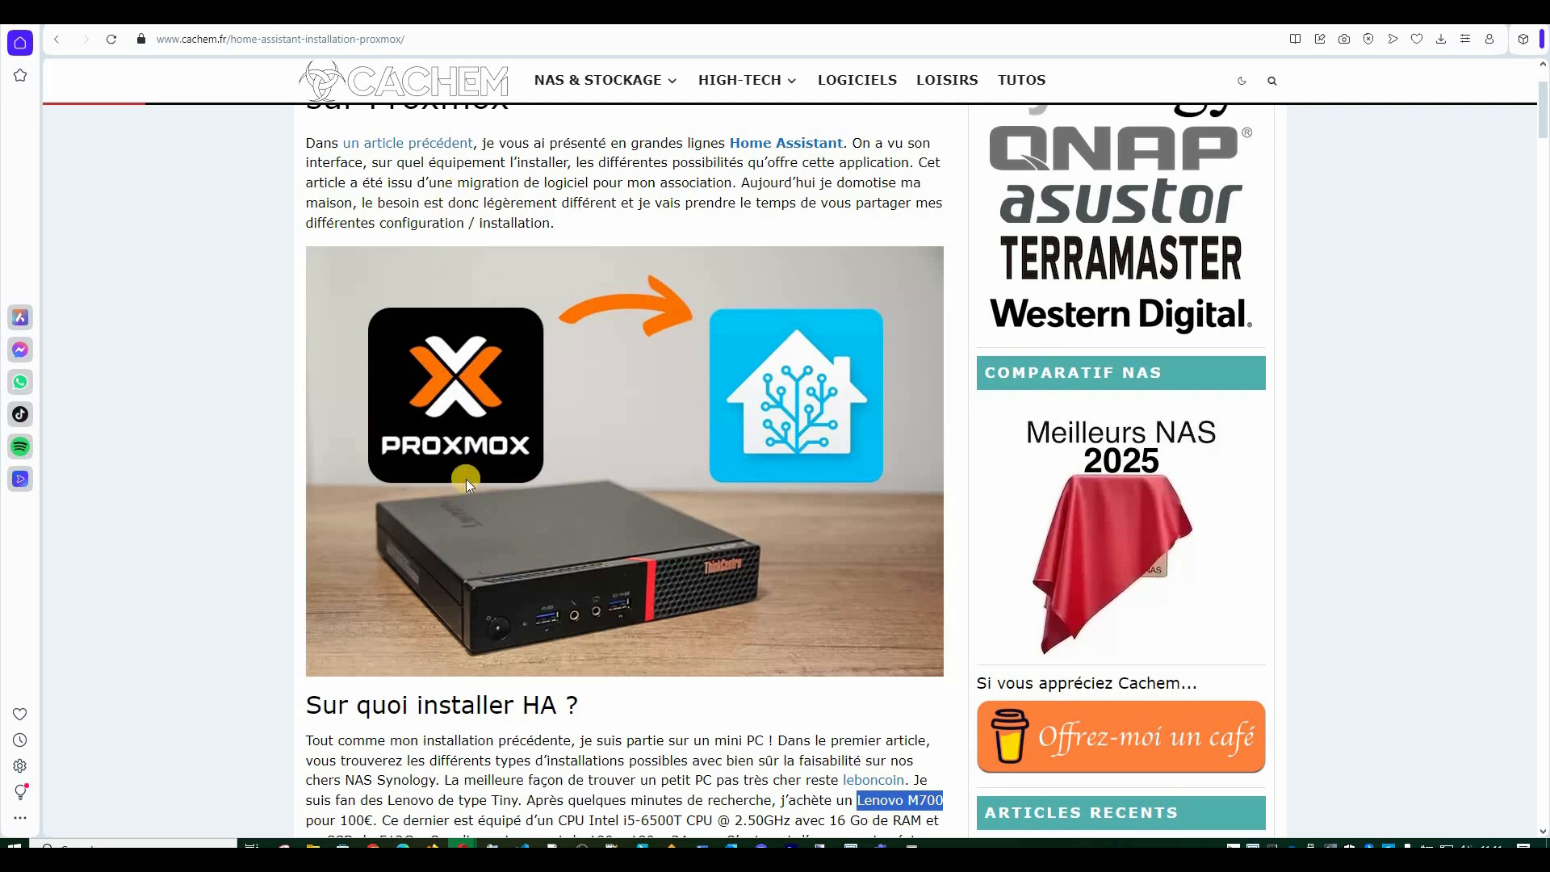
left_click(476, 450)
scroll(477, 450, "up", 2)
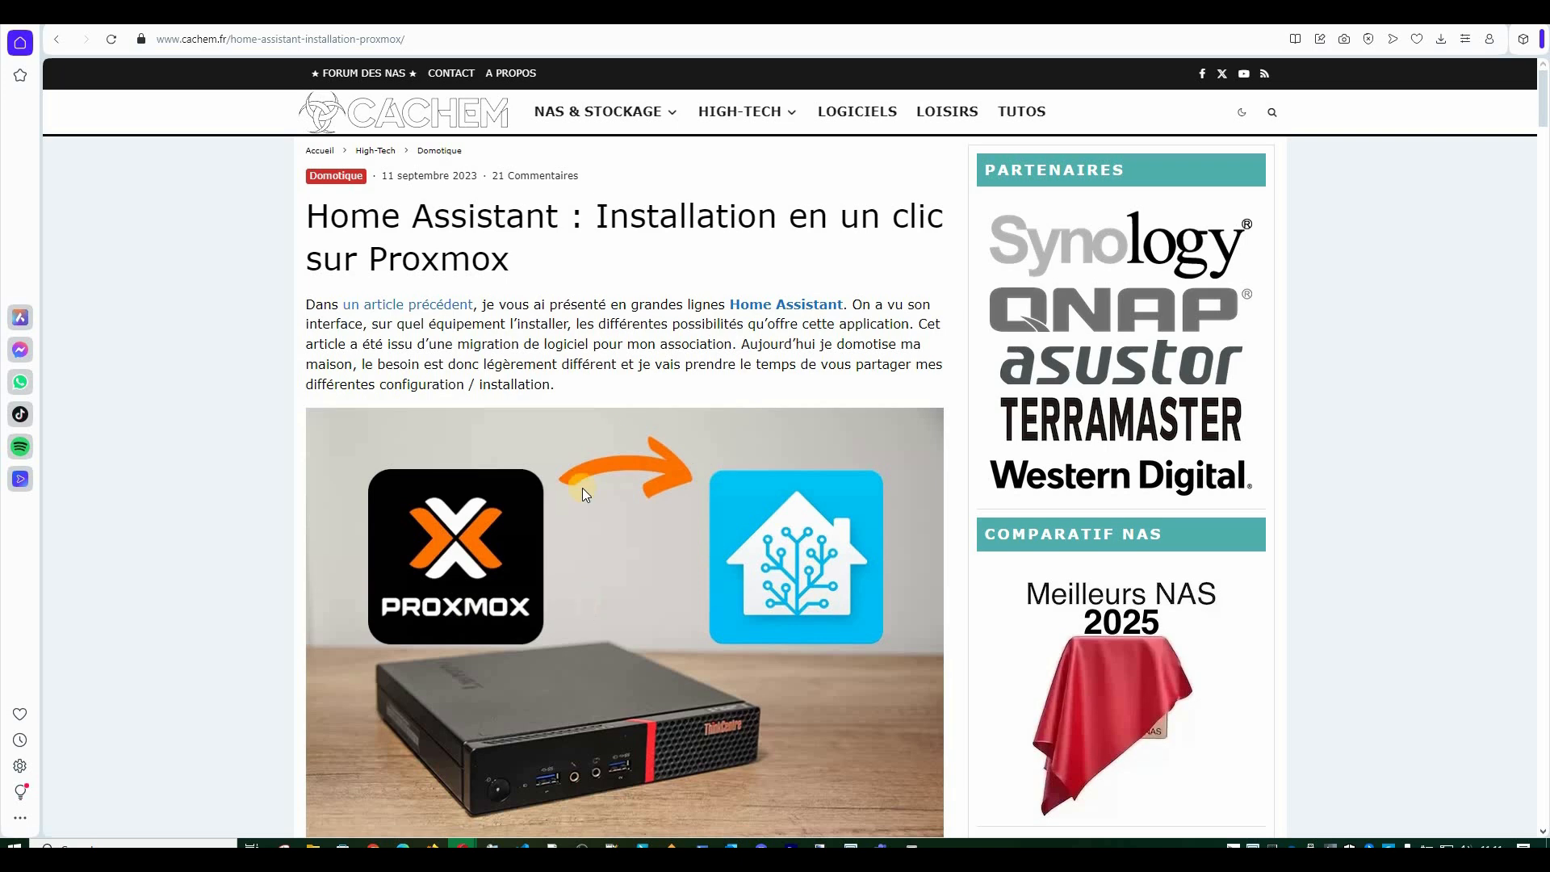
scroll(578, 487, "down", 3)
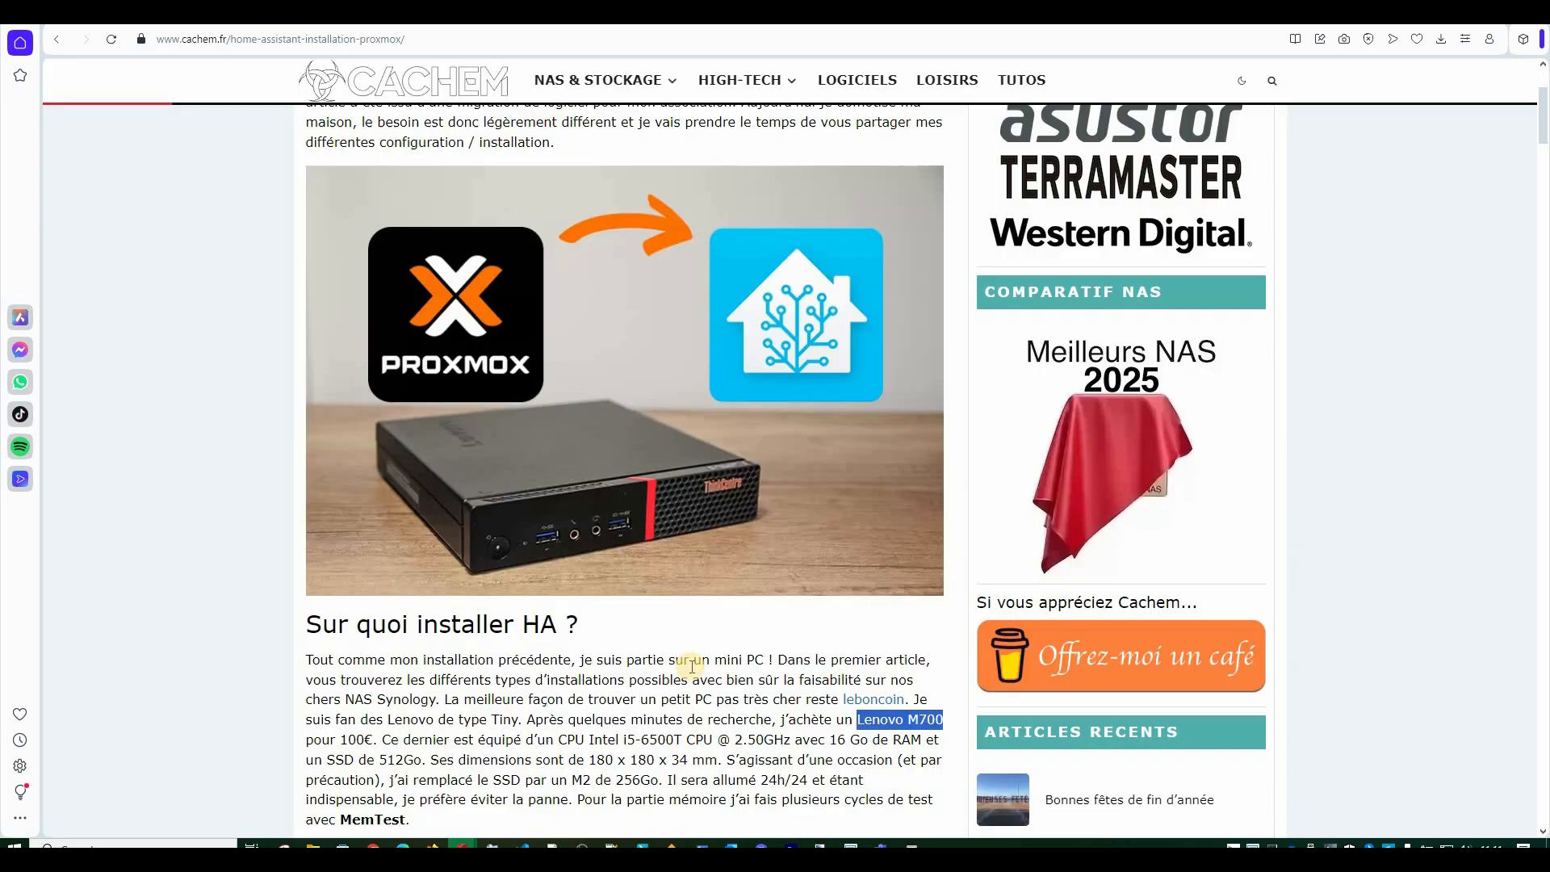
scroll(692, 668, "down", 1)
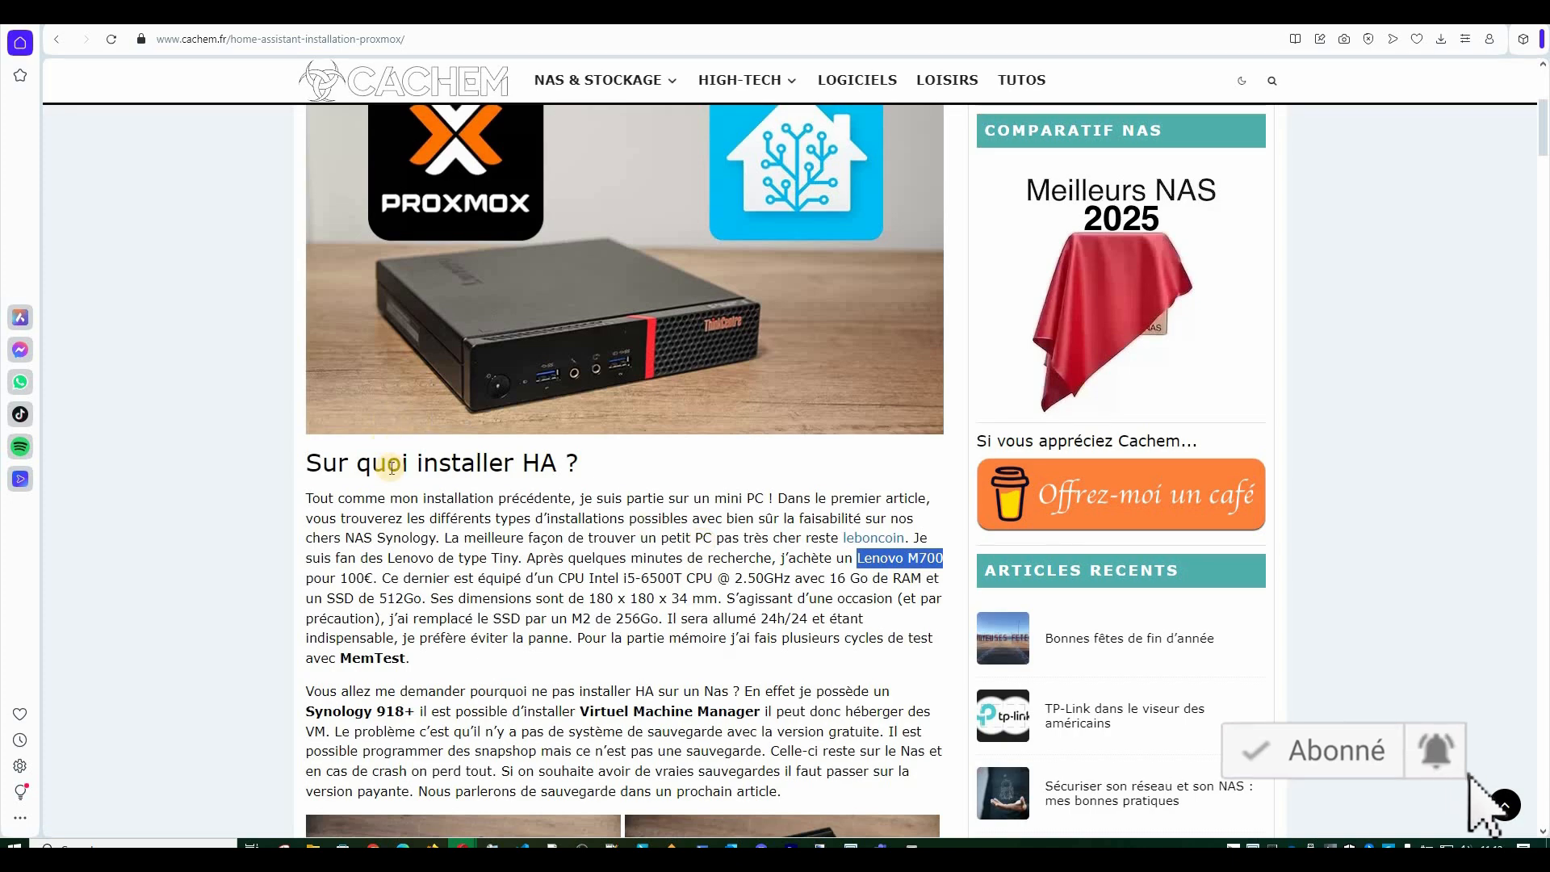
scroll(547, 465, "down", 3)
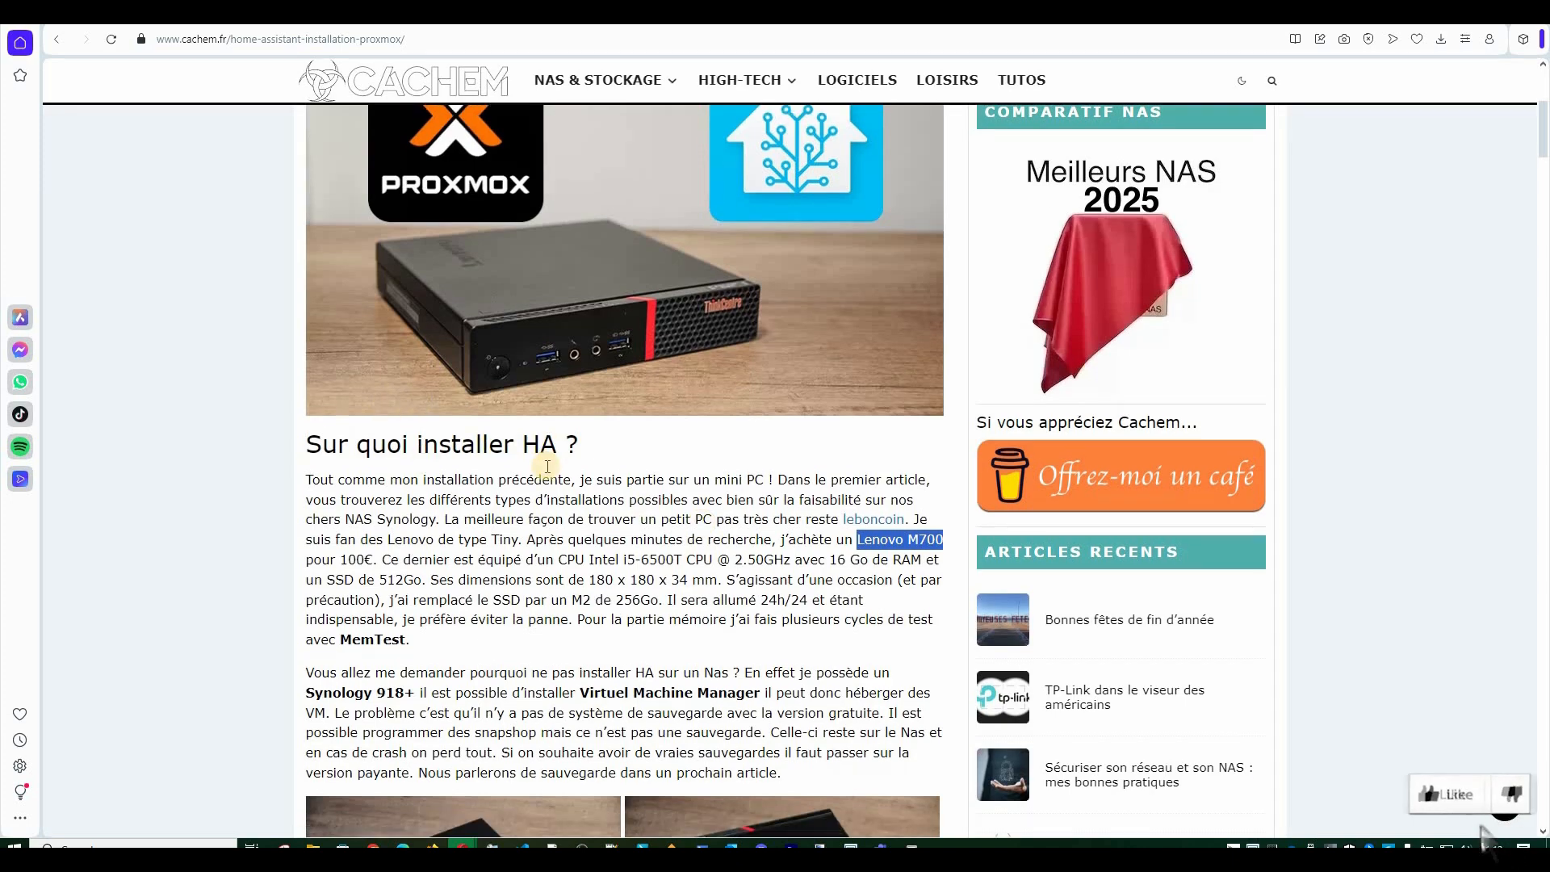
scroll(547, 465, "down", 1)
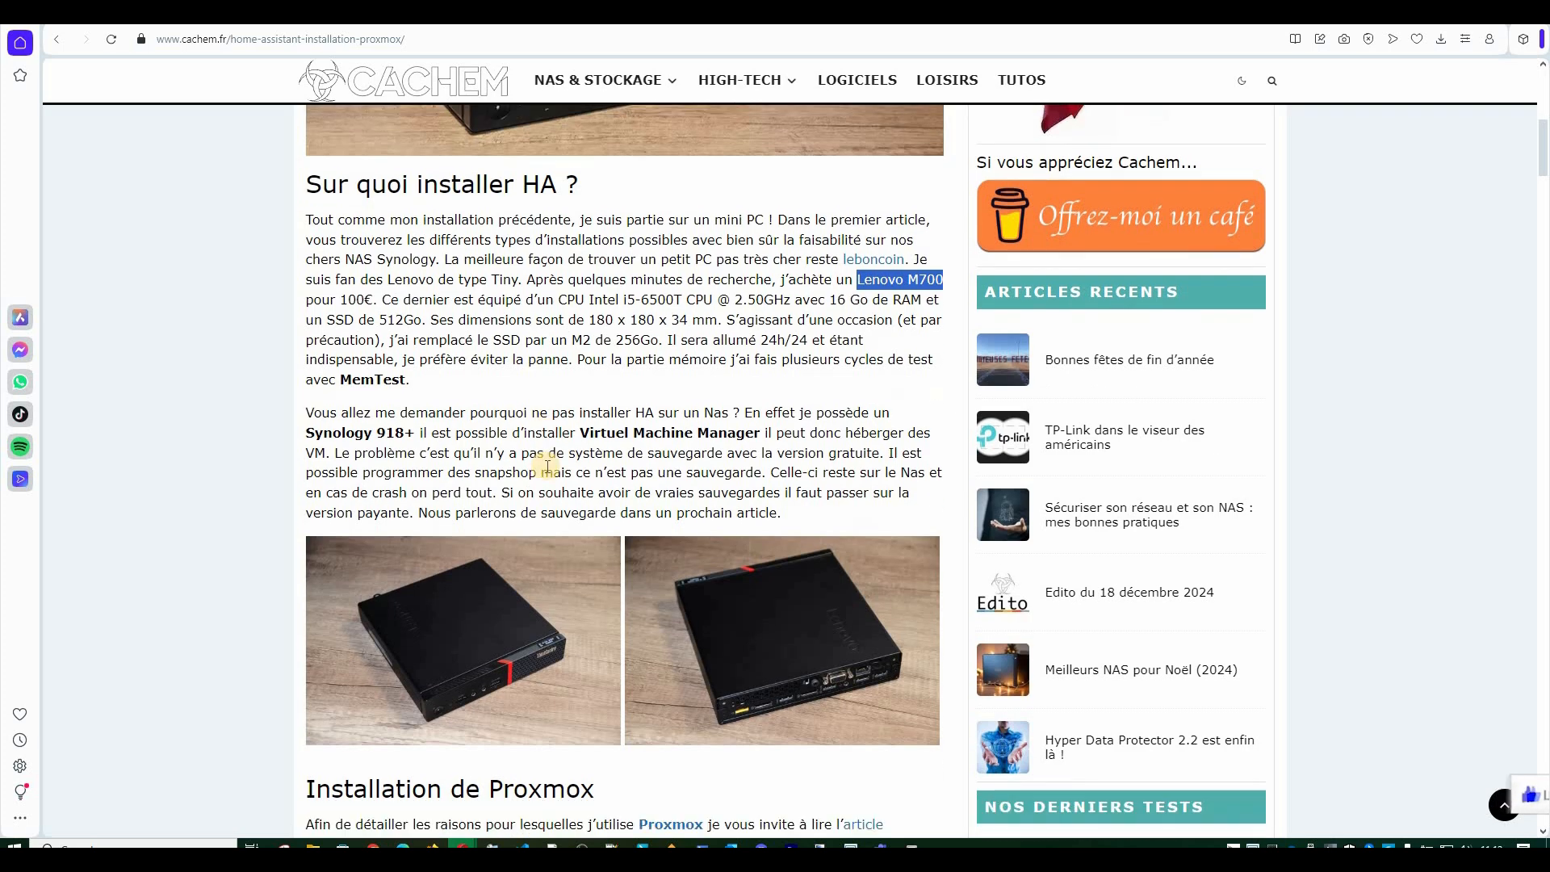
scroll(535, 548, "down", 2)
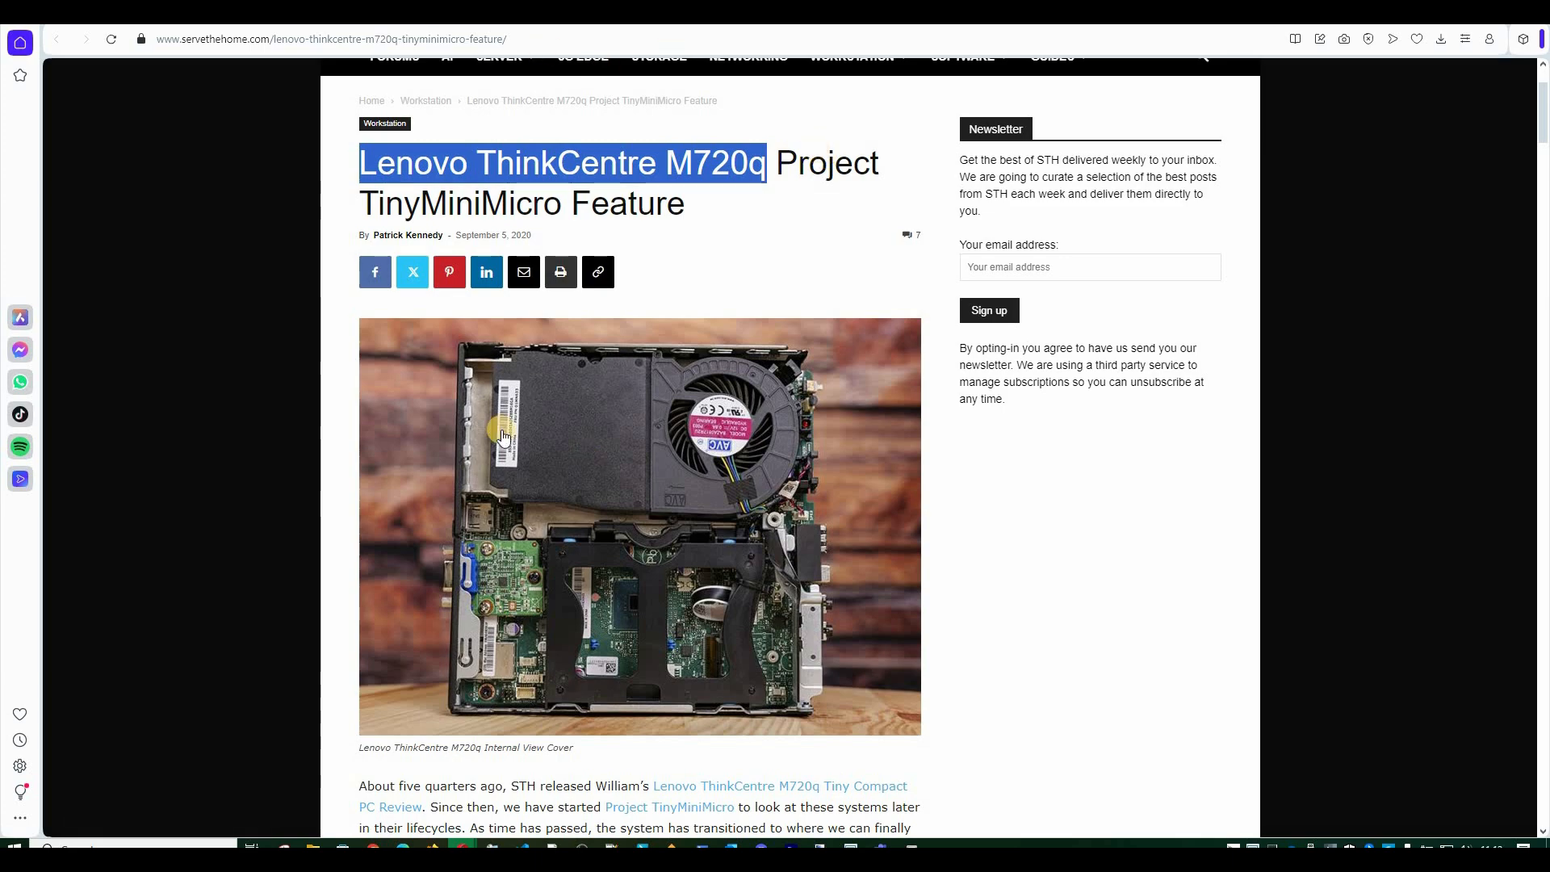
key("ctrl+Tab")
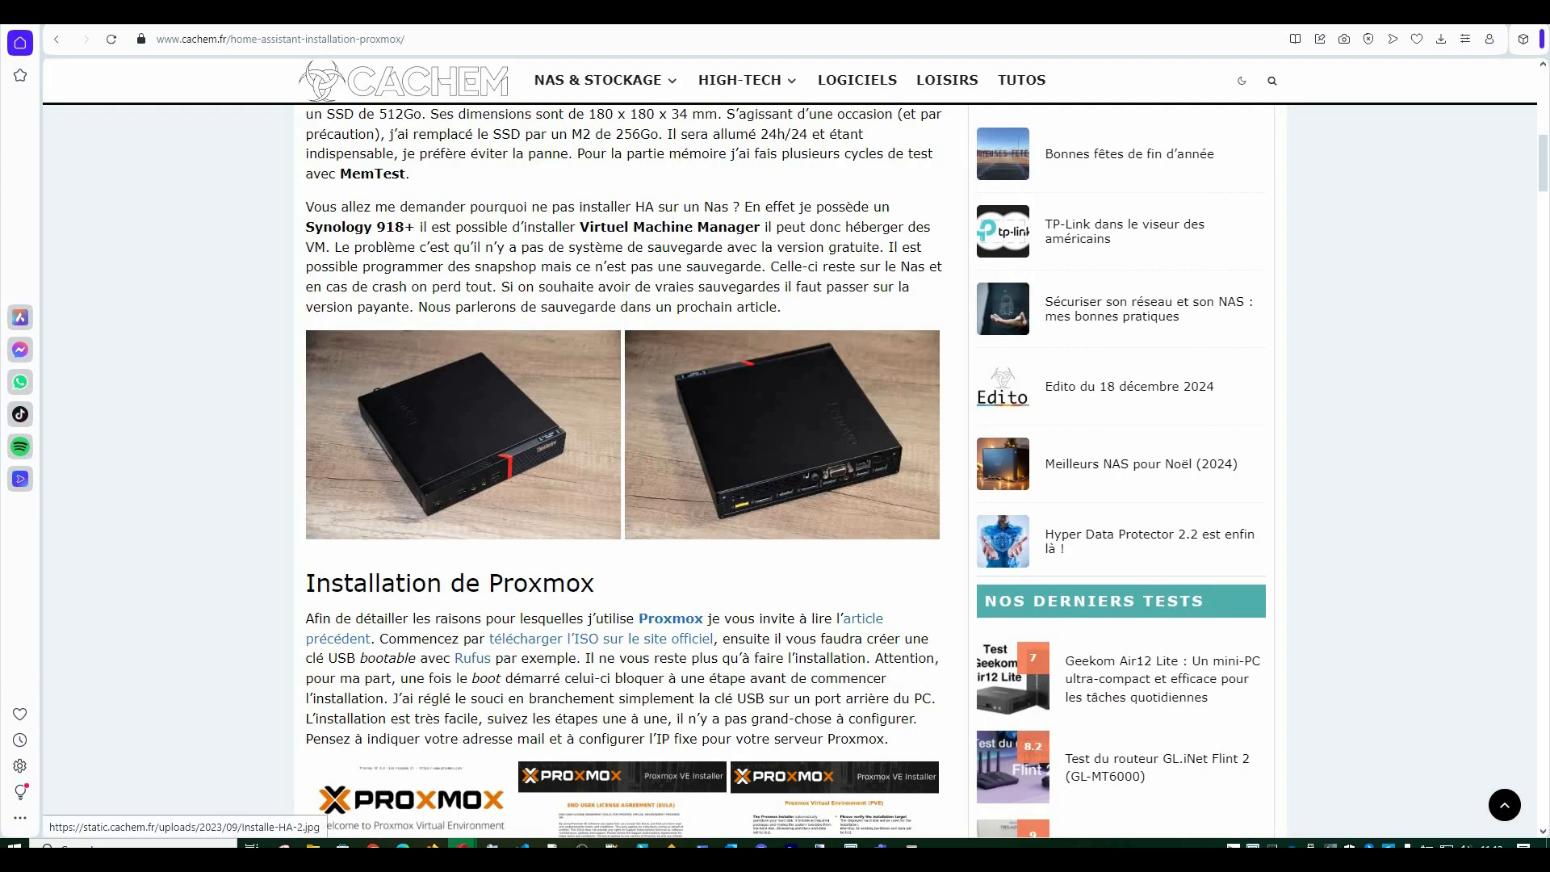
key("alt+Tab")
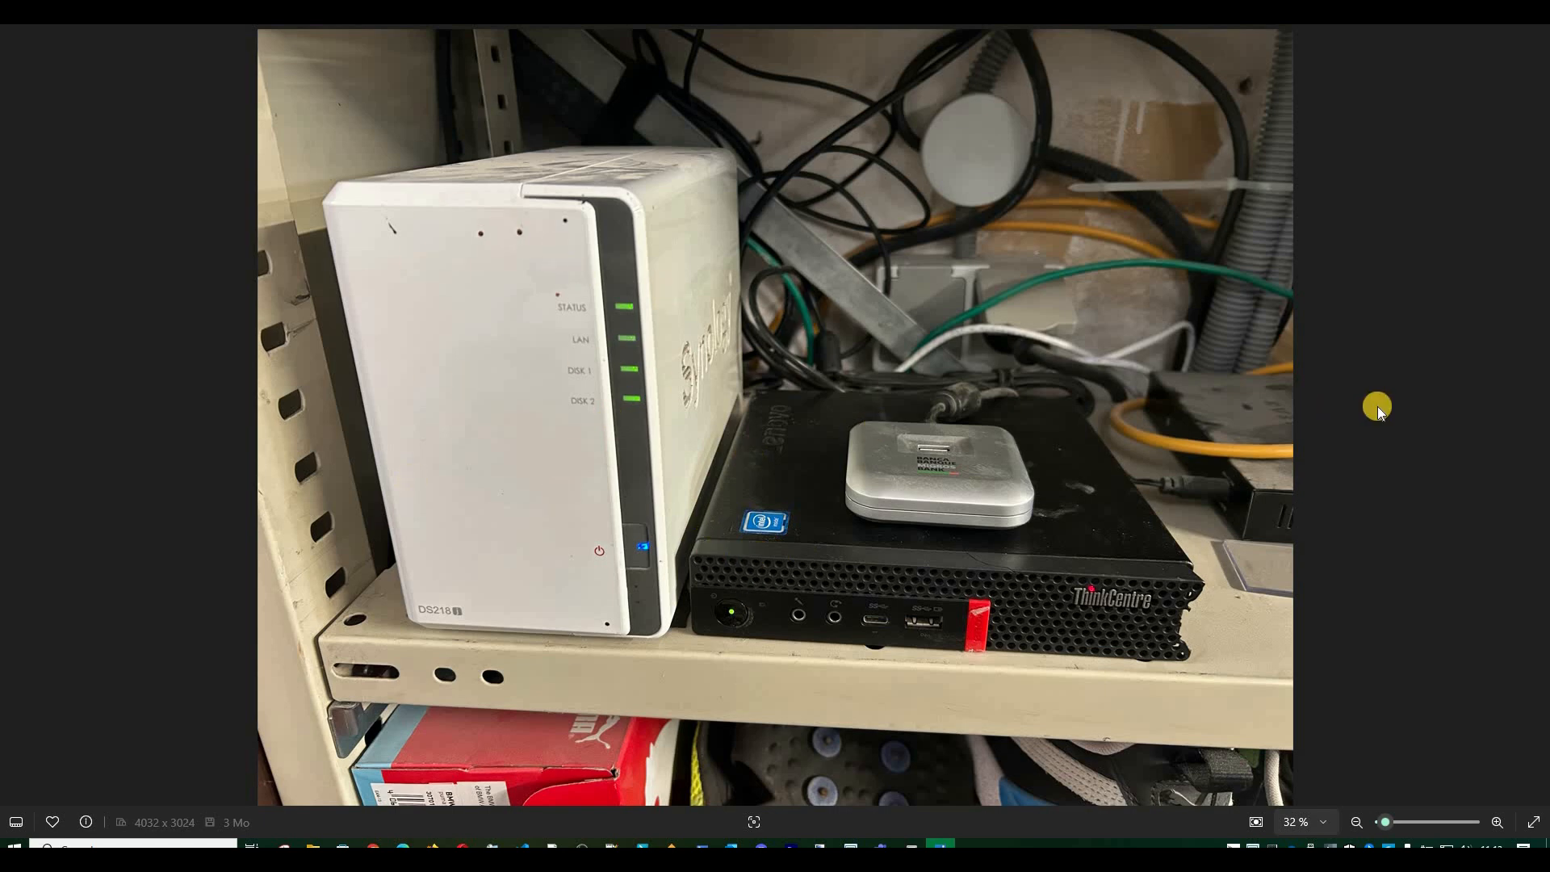
View the NAS and ThinkCentre shelf photo, then close Photos to return to the browser.
left_click(1254, 474)
left_click(1454, 13)
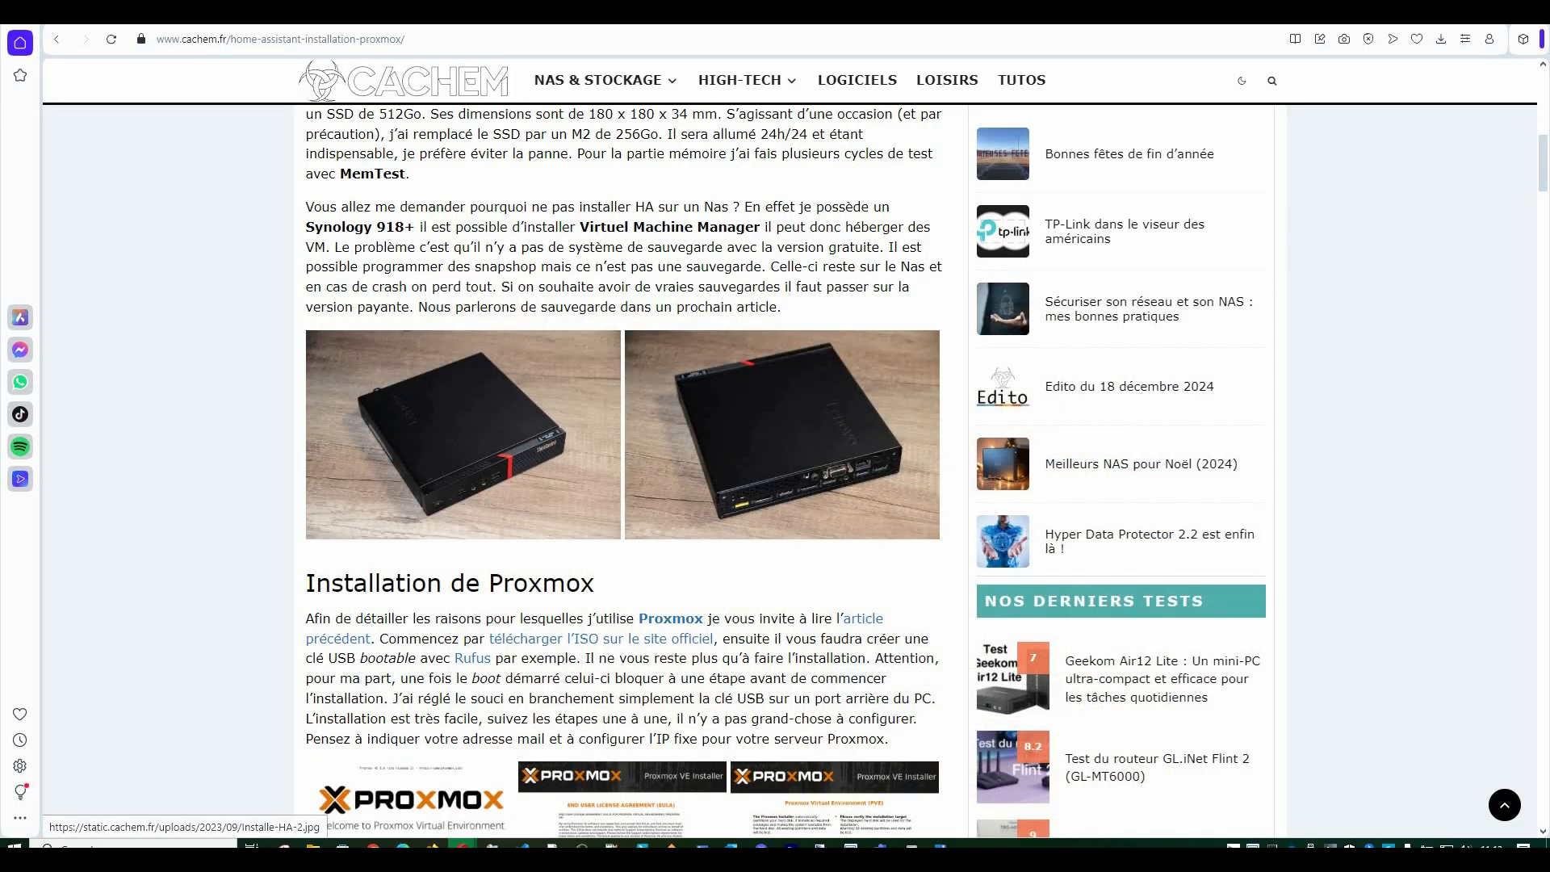
Switch to the ServeTheHome M720q article and read down to its internal RAM and SSD photo.
key("ctrl+Tab")
scroll(841, 591, "down", 20)
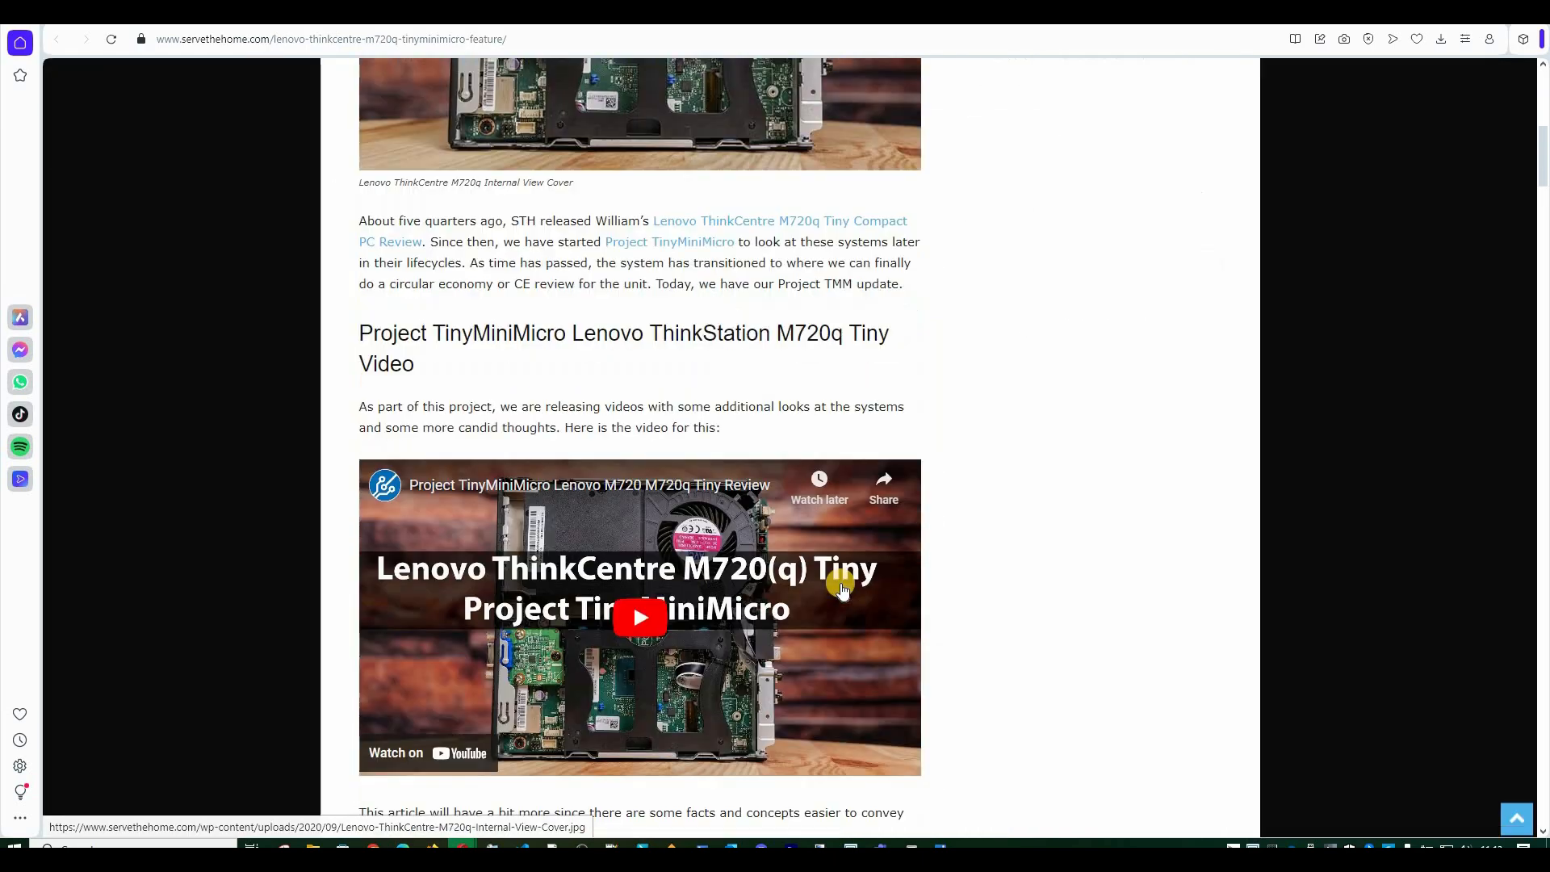
scroll(833, 545, "down", 5)
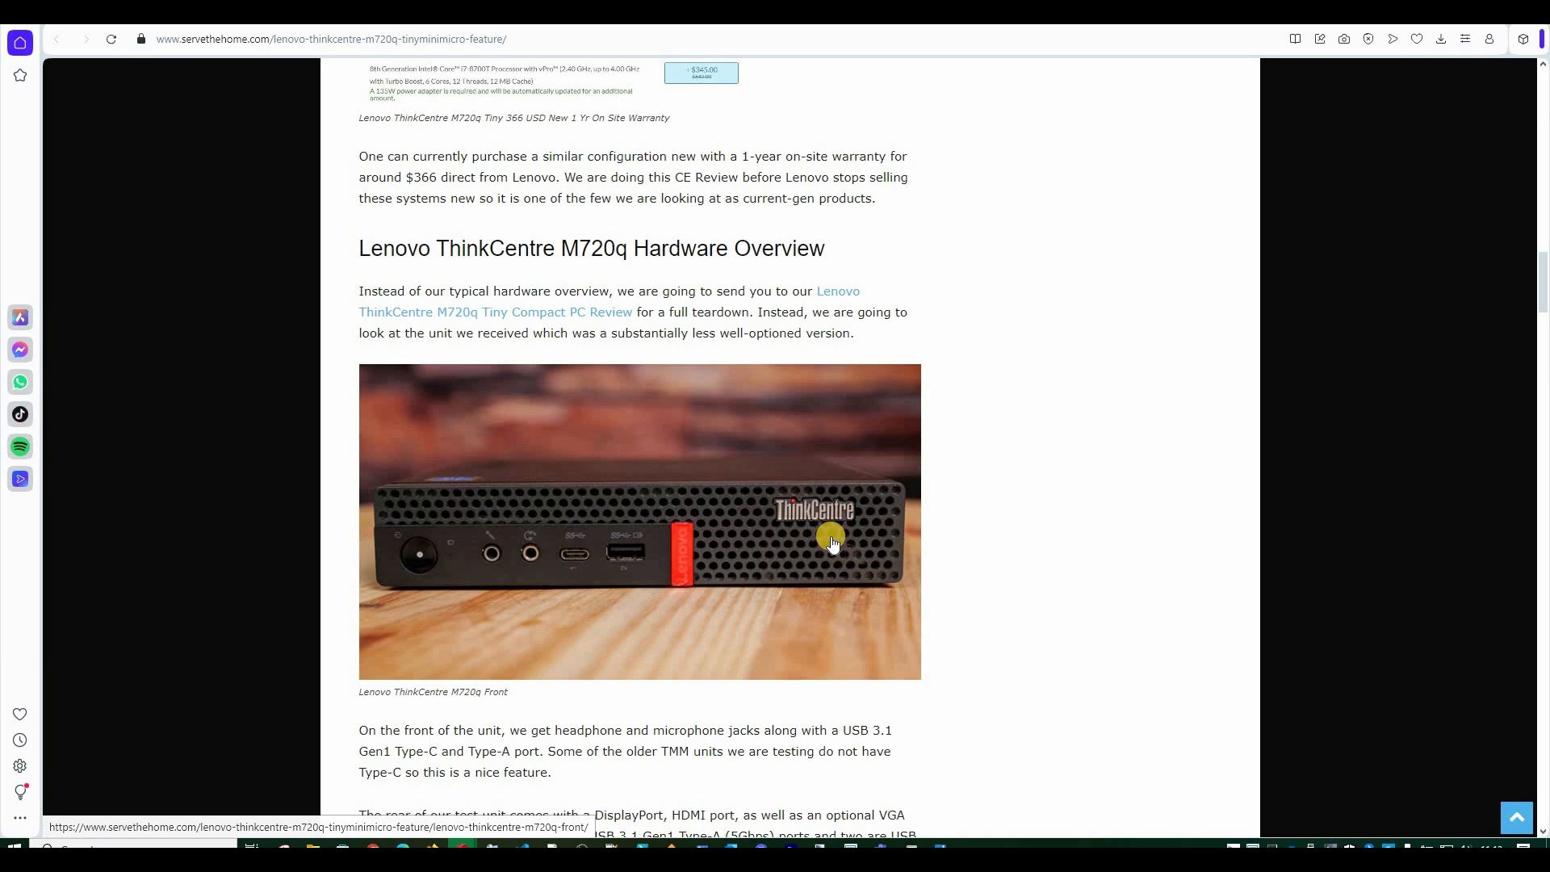
scroll(578, 391, "down", 2)
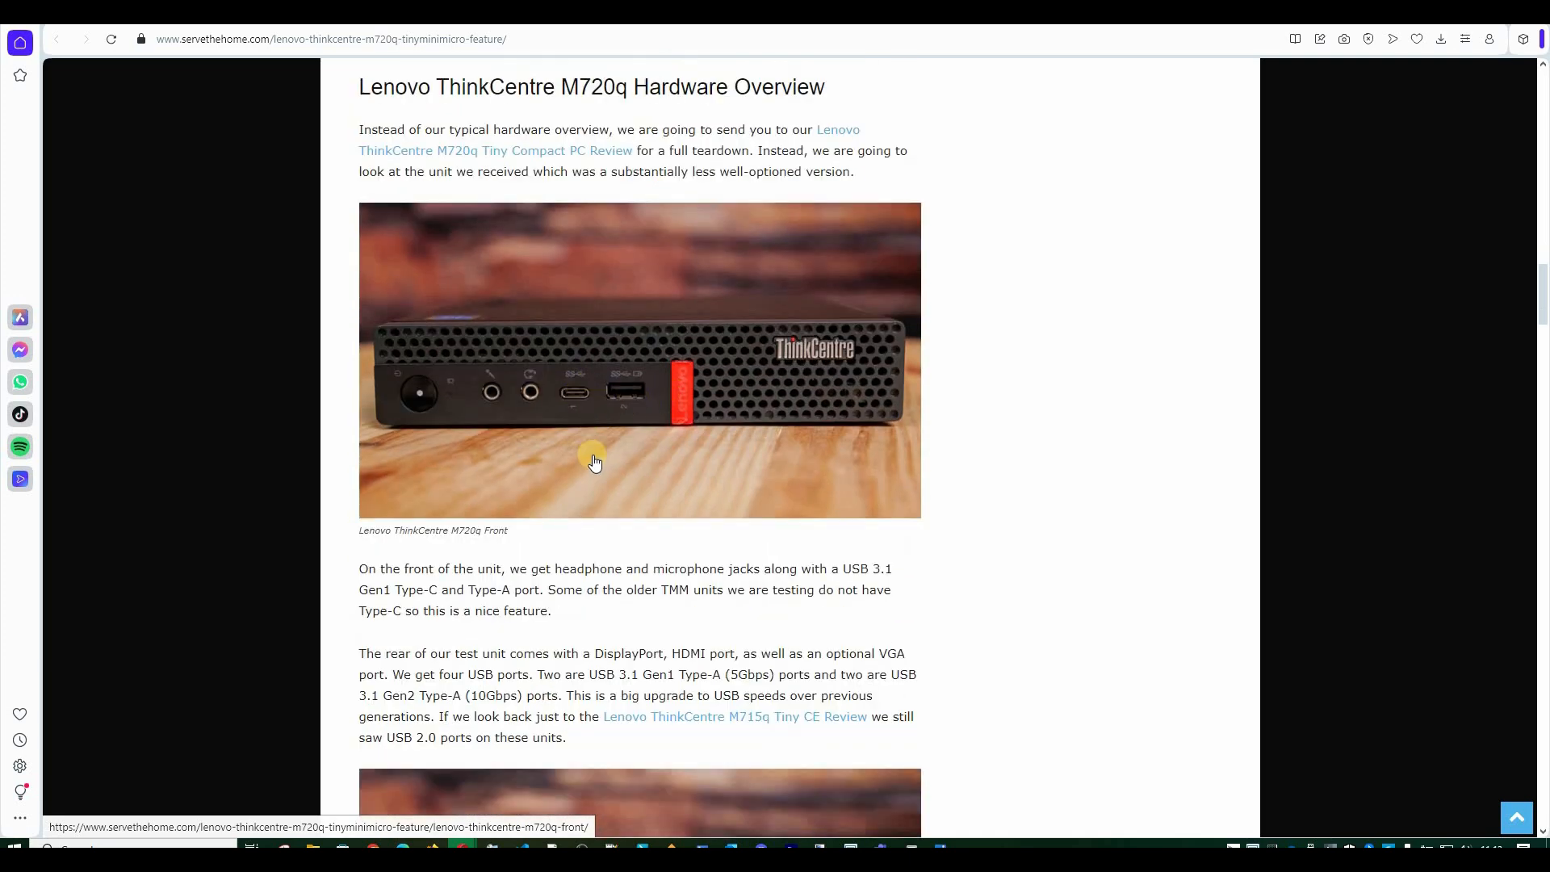
scroll(594, 461, "down", 5)
scroll(696, 317, "down", 5)
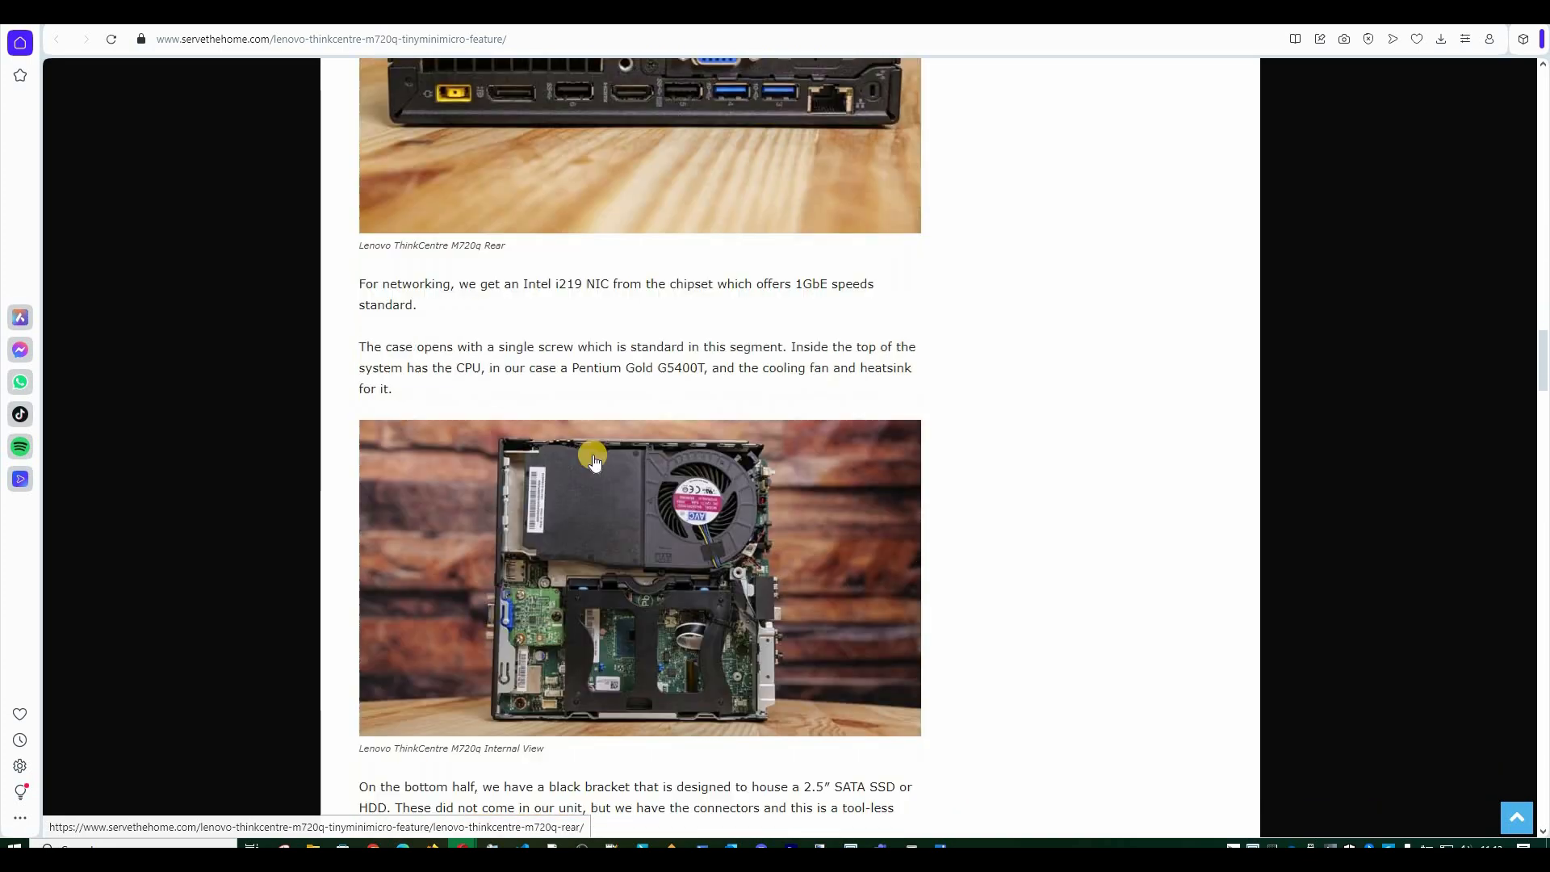
scroll(695, 317, "down", 2)
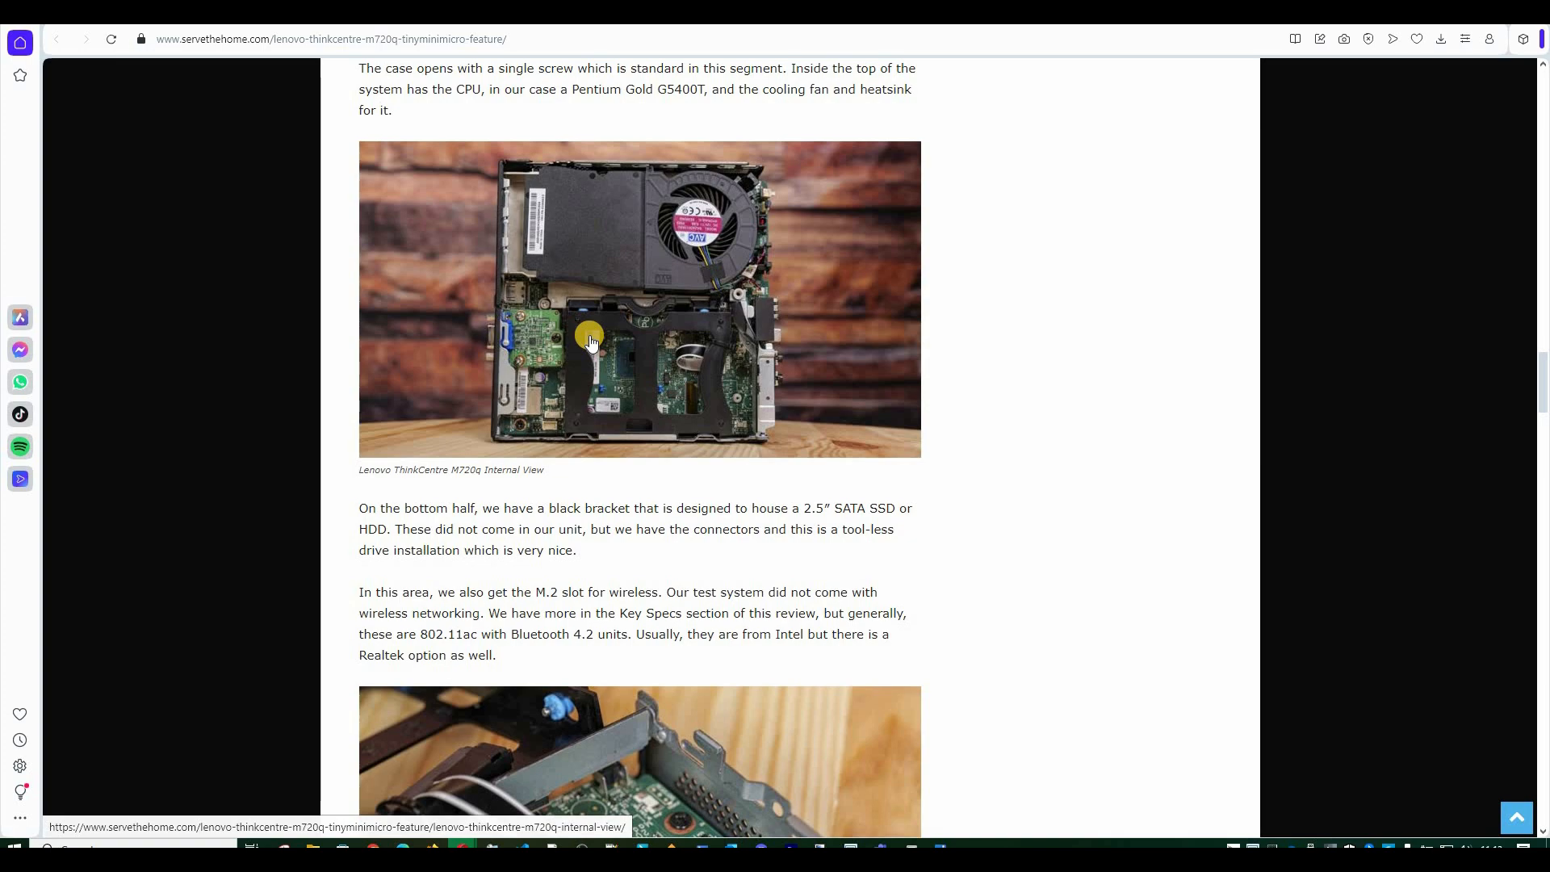
scroll(590, 342, "down", 15)
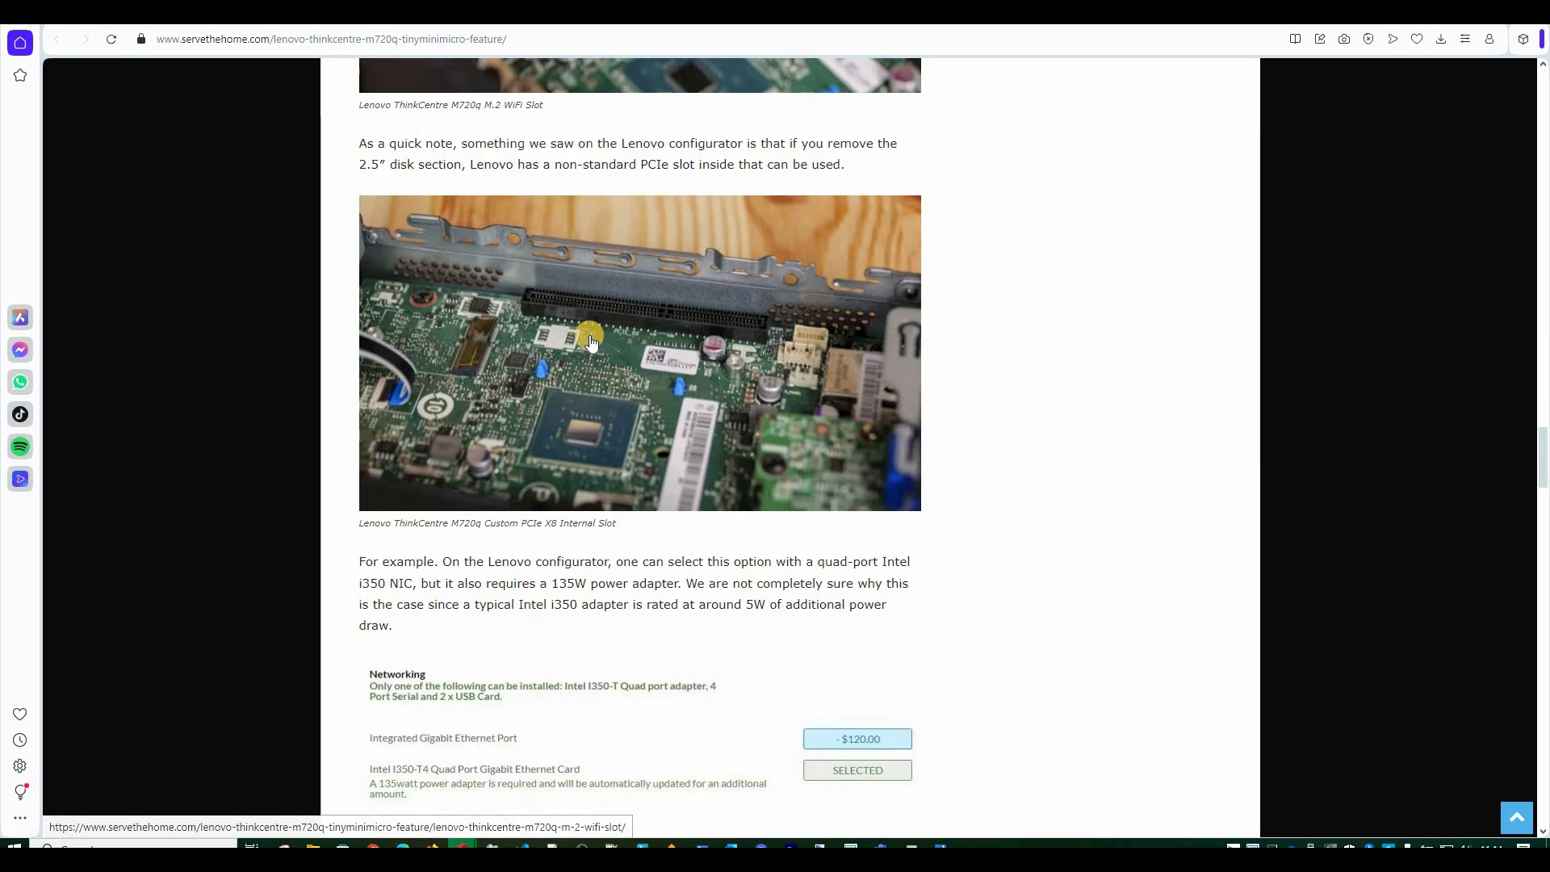
scroll(590, 424, "down", 4)
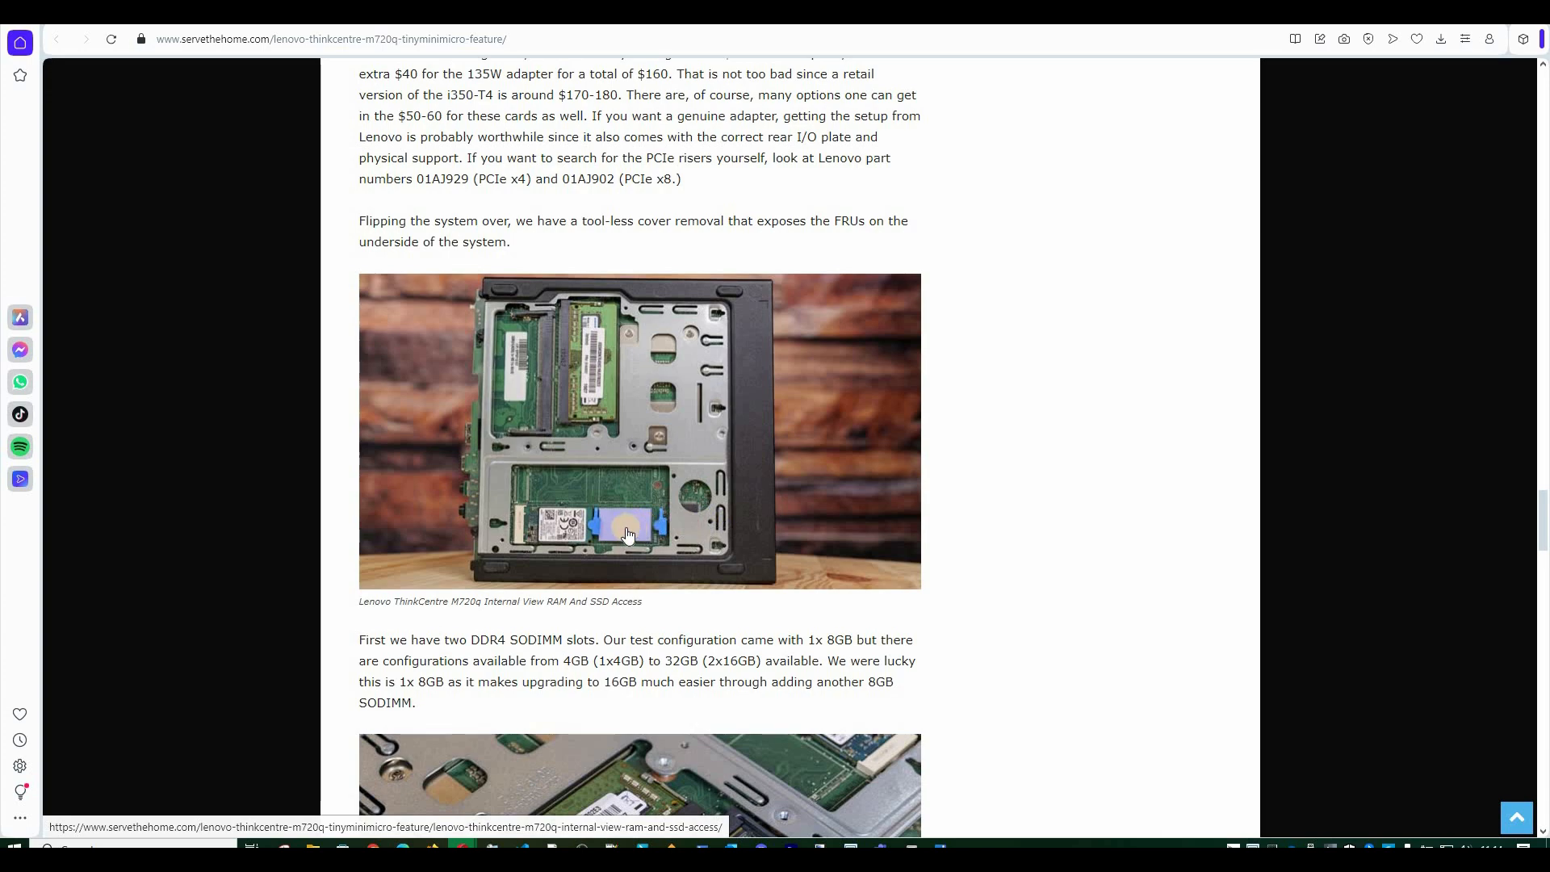
scroll(628, 535, "down", 7)
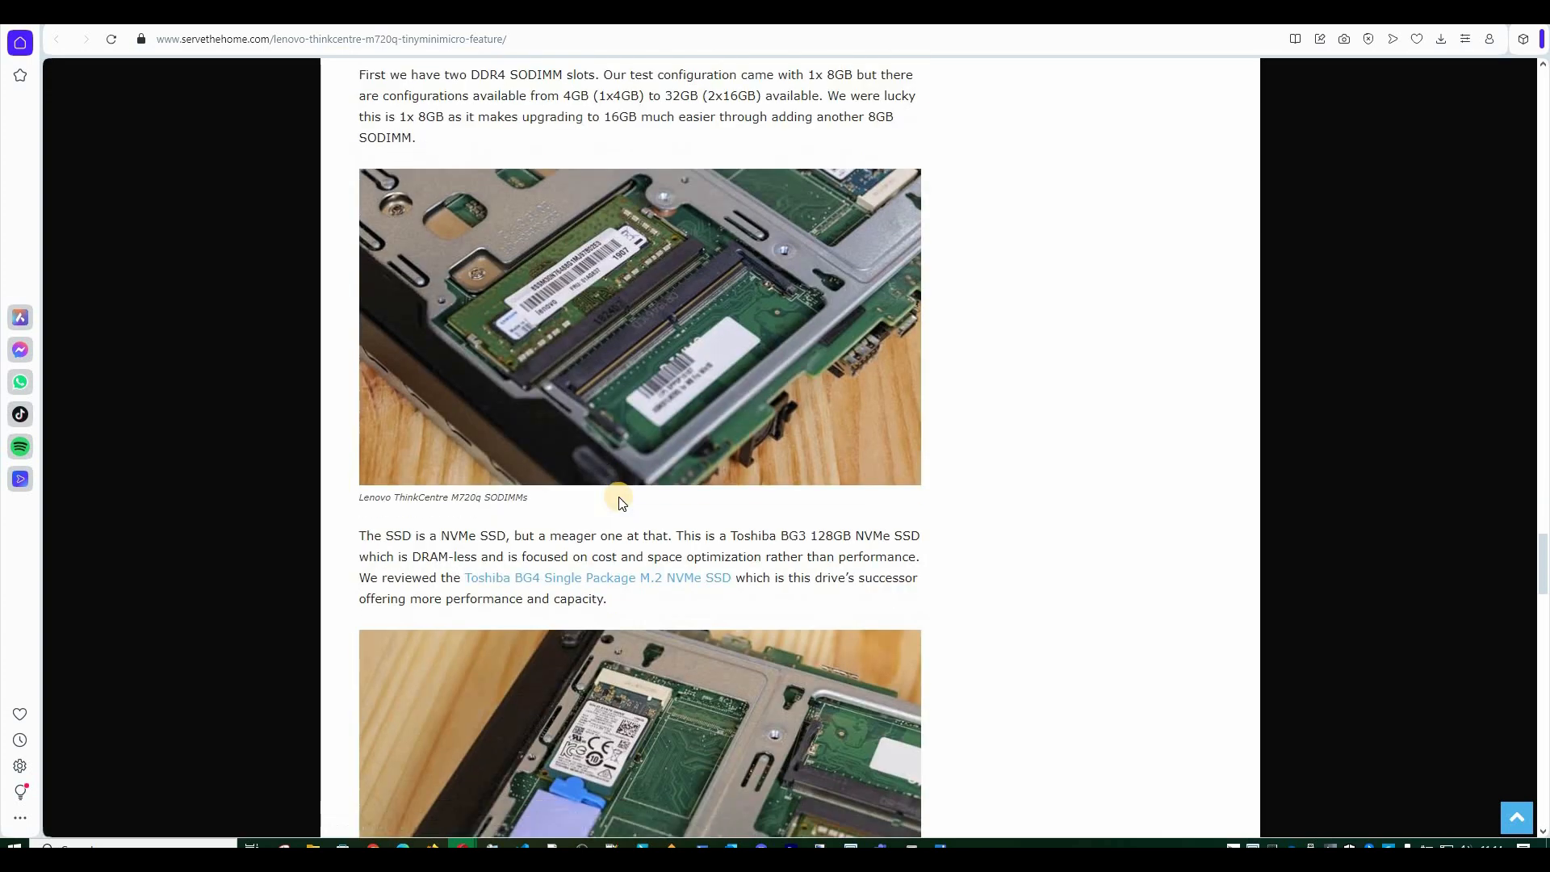
scroll(620, 499, "up", 5)
scroll(565, 524, "down", 9)
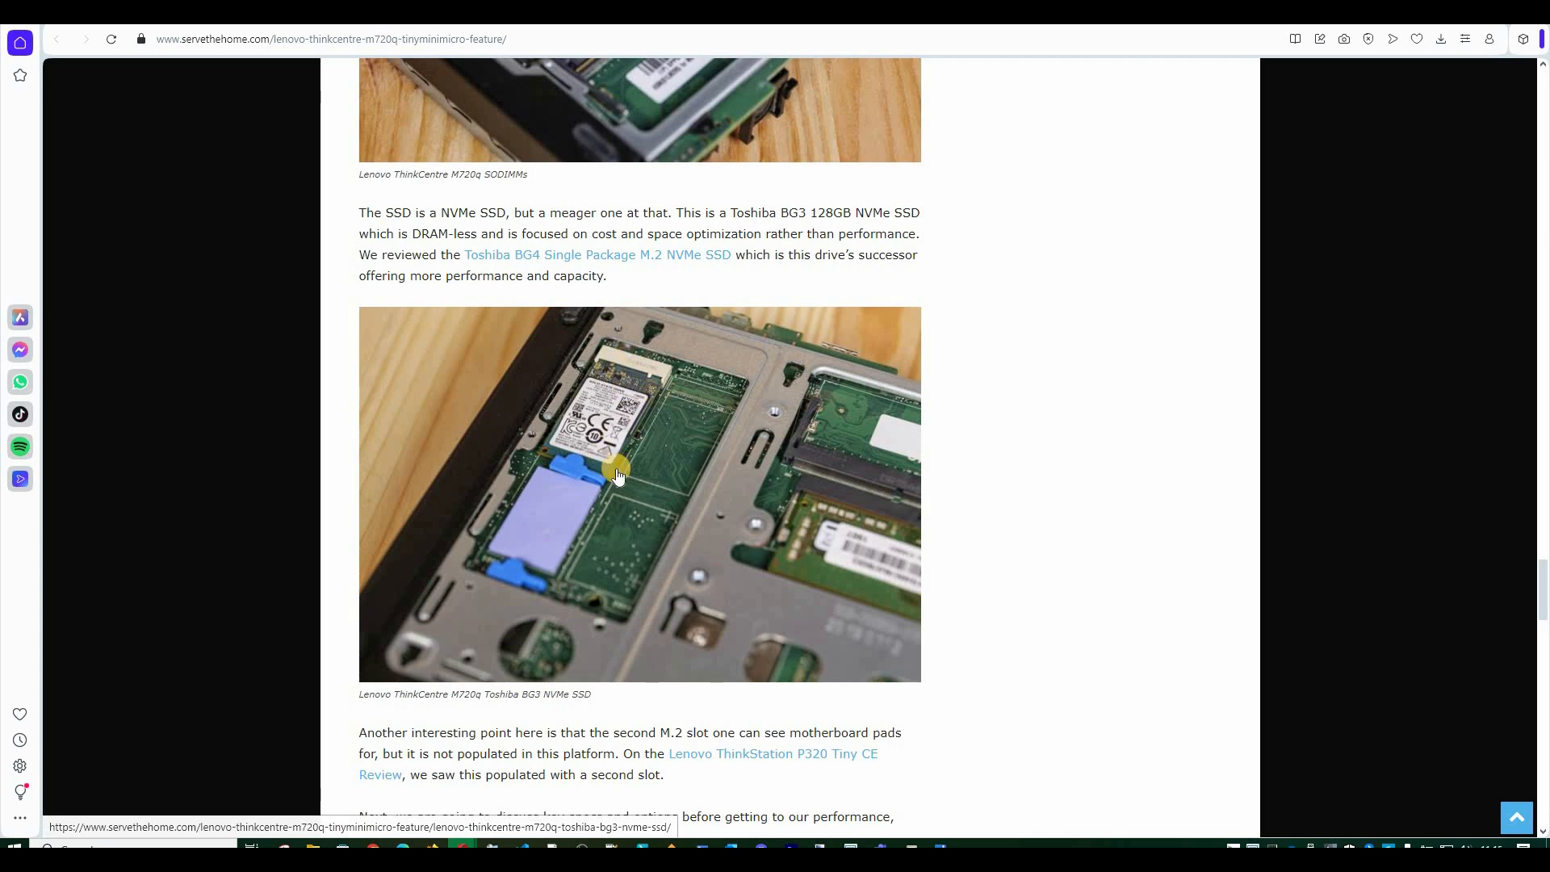
scroll(616, 475, "up", 20)
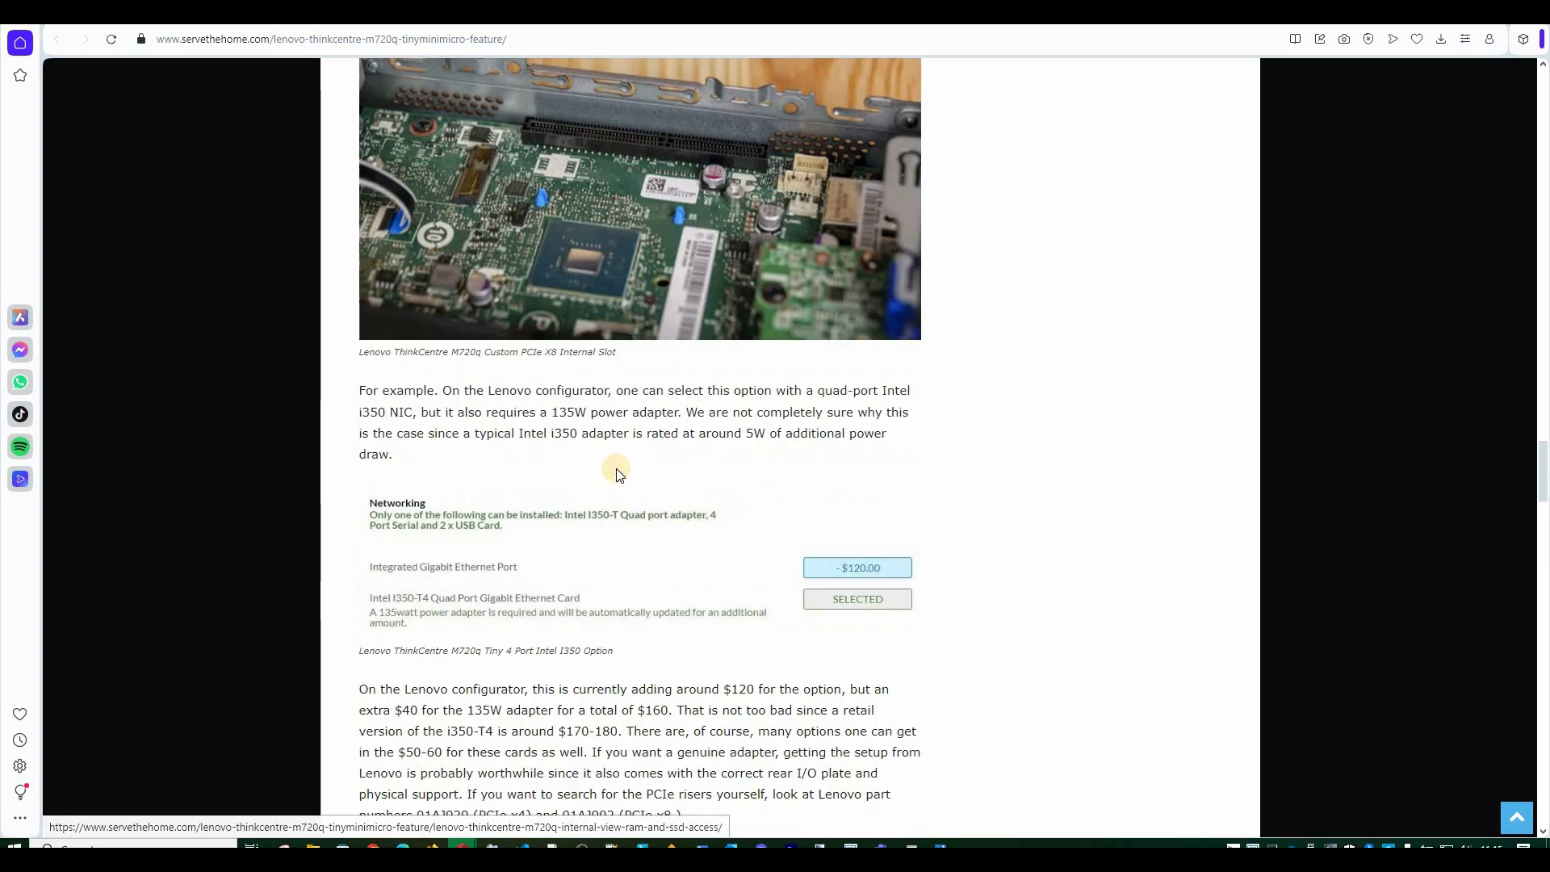
scroll(617, 472, "up", 12)
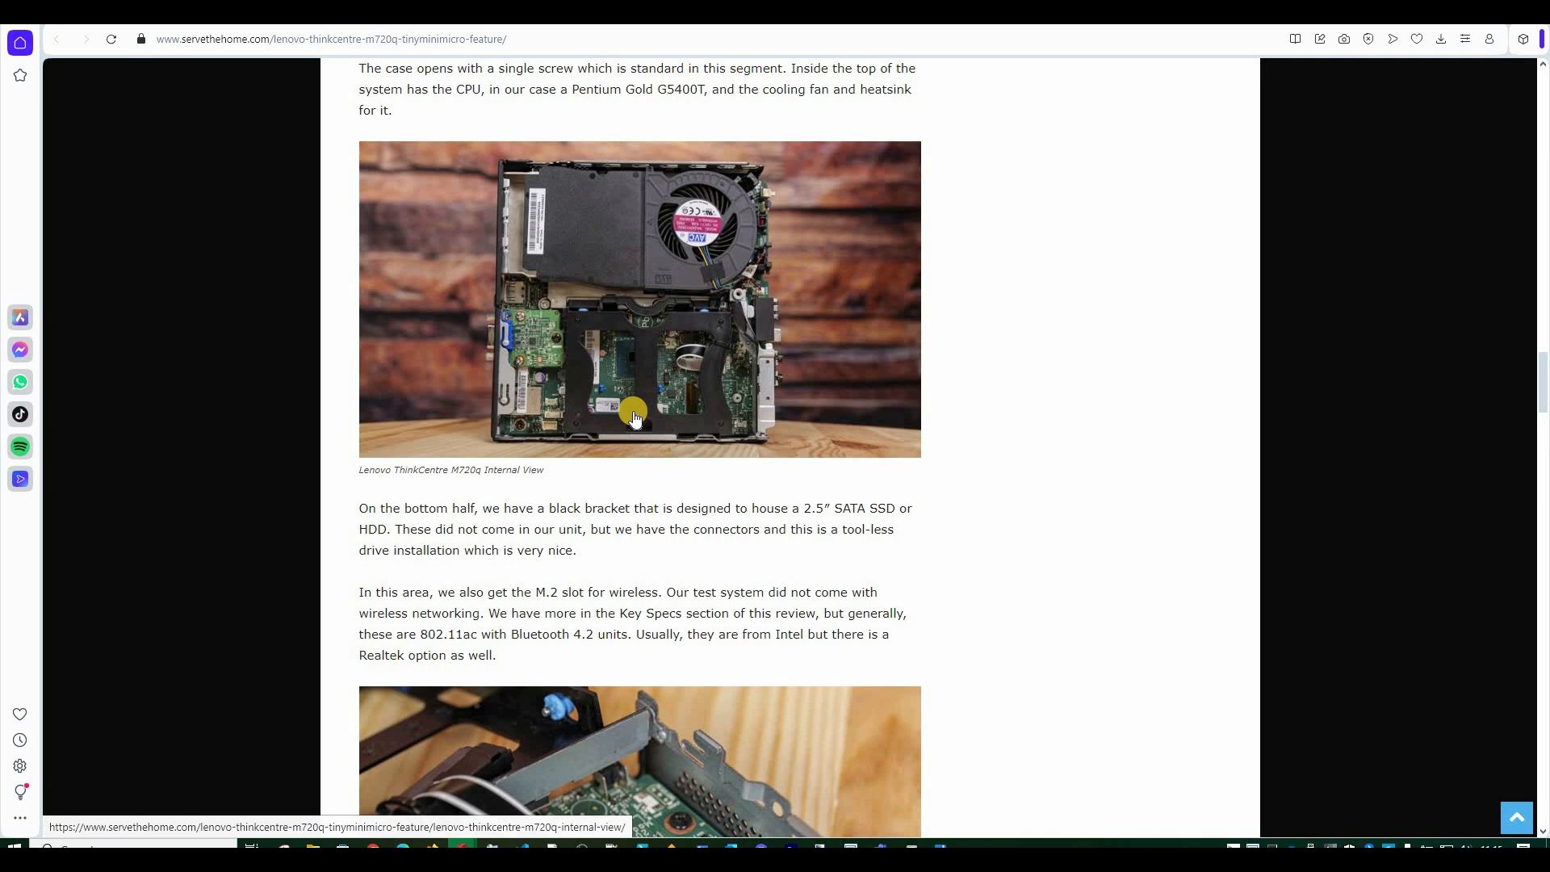
Switch to the leboncoin 'Lenovo ThinkCentre M720q' results and browse listings priced 129 € to 250 €.
key("ctrl+Tab")
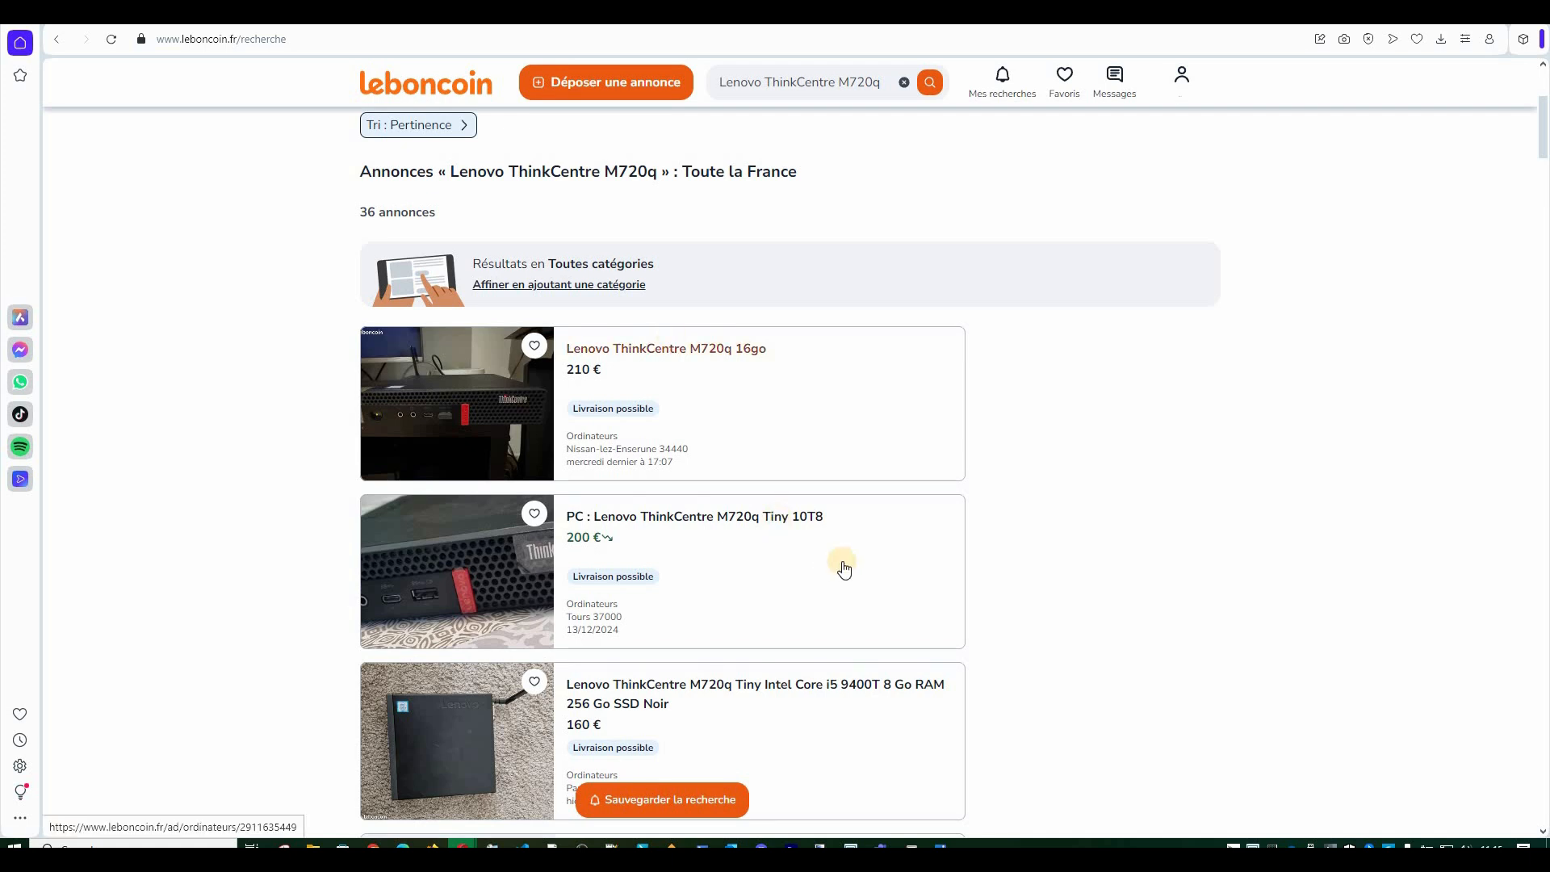
scroll(843, 568, "up", 4)
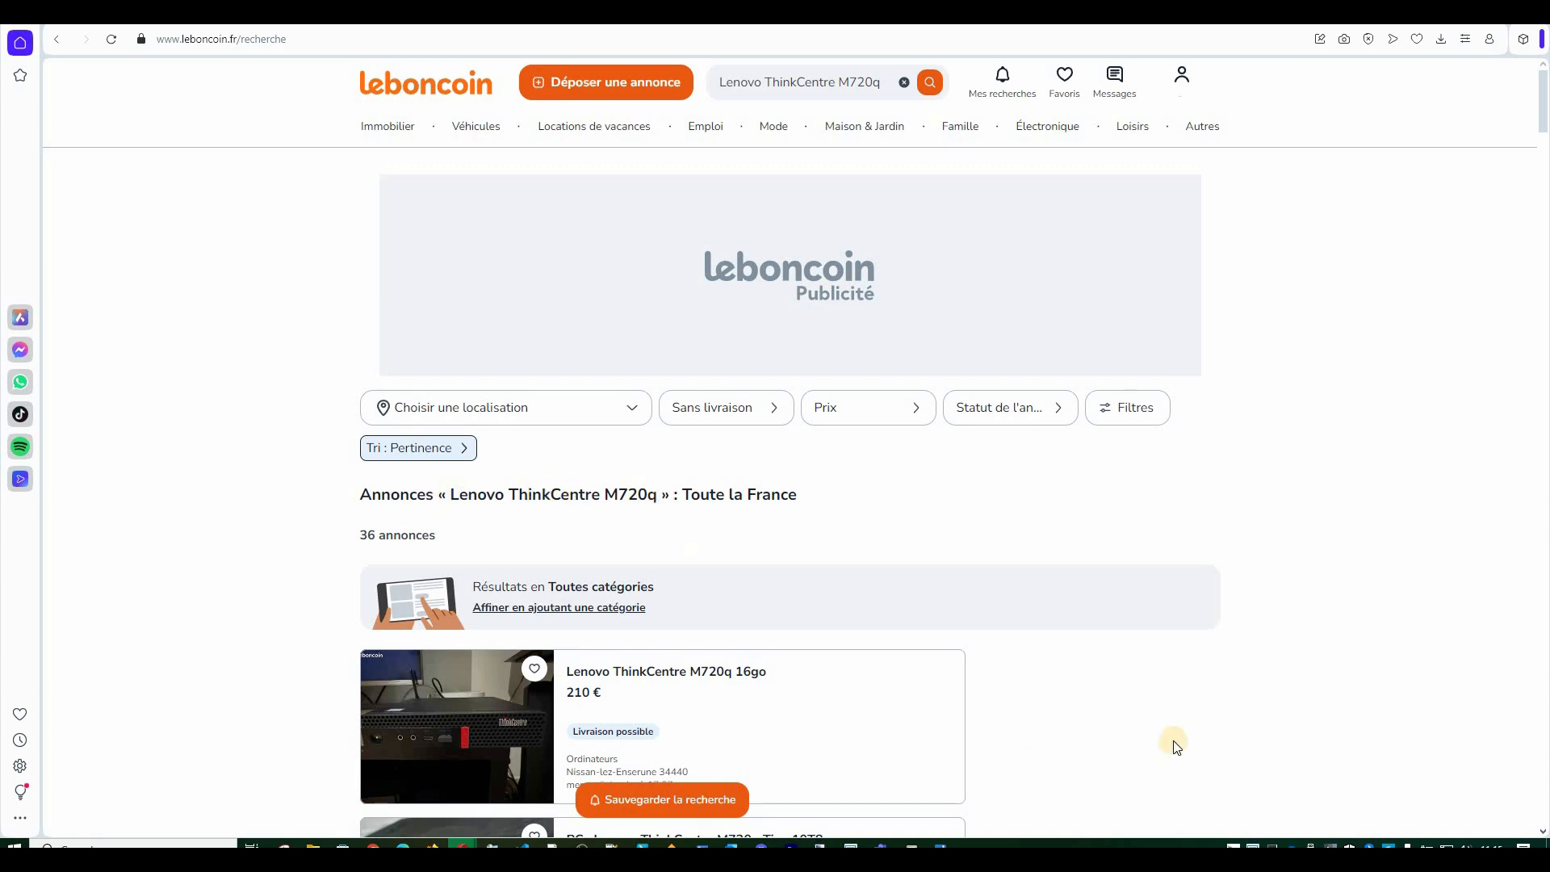
scroll(1179, 730, "down", 4)
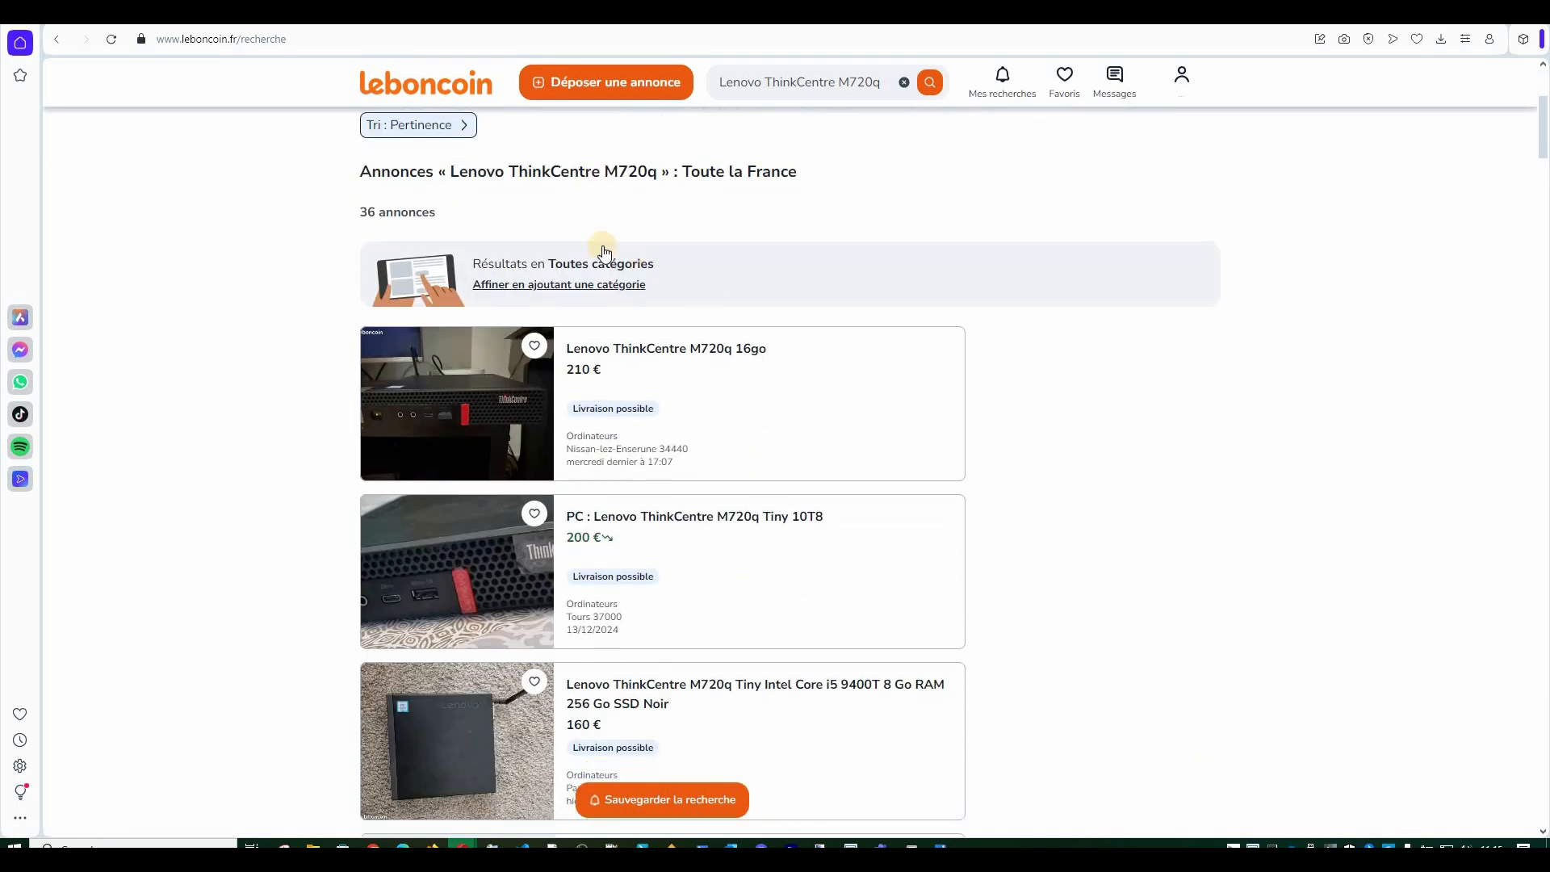
scroll(589, 242, "down", 4)
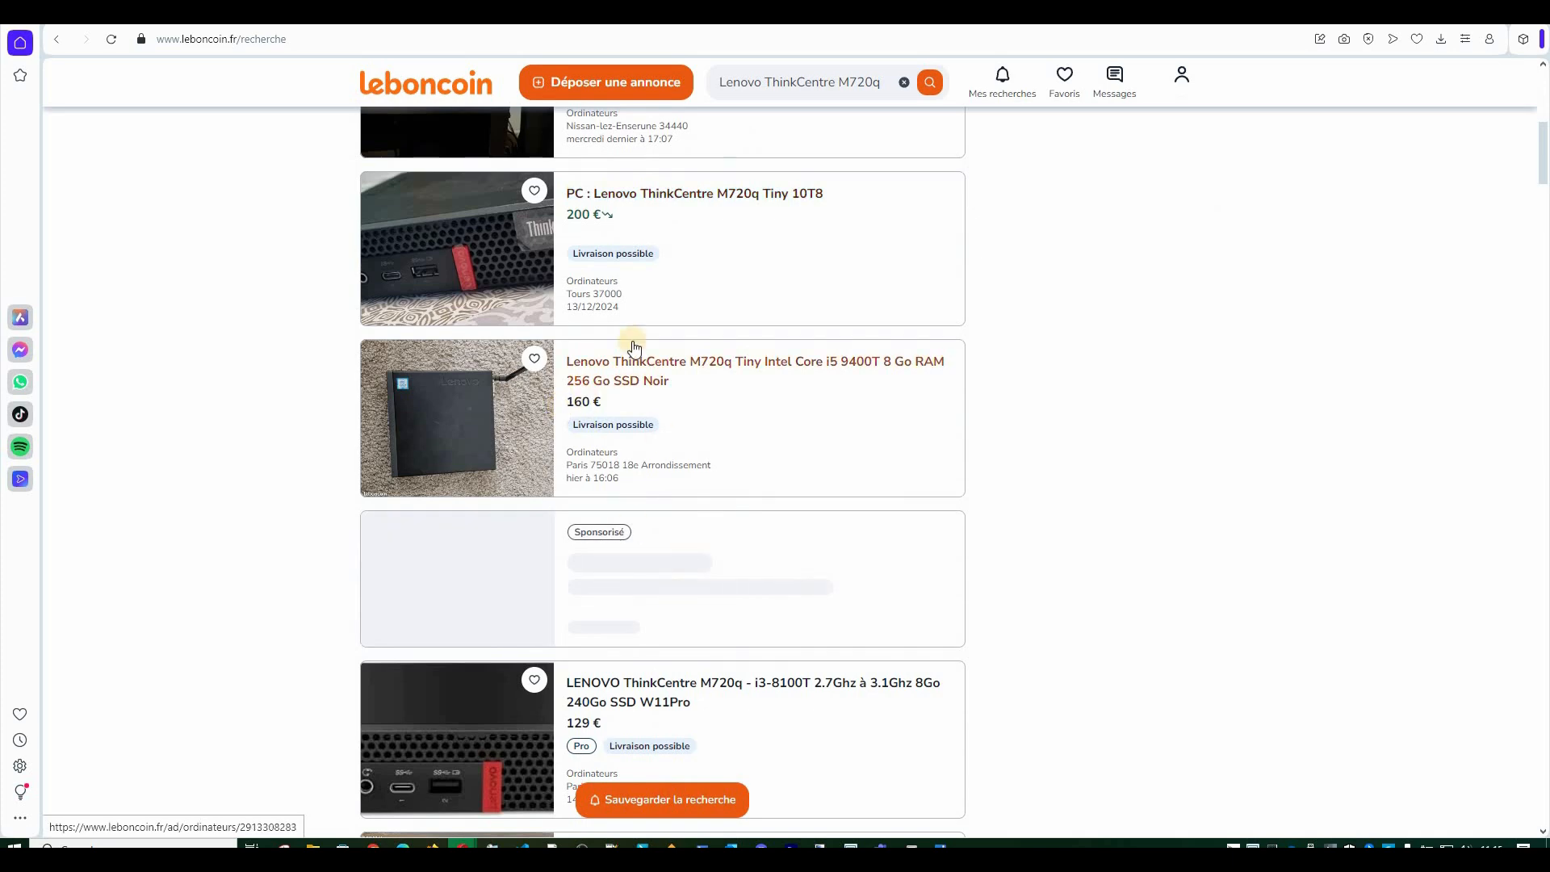
scroll(645, 404, "down", 2)
scroll(612, 307, "down", 3)
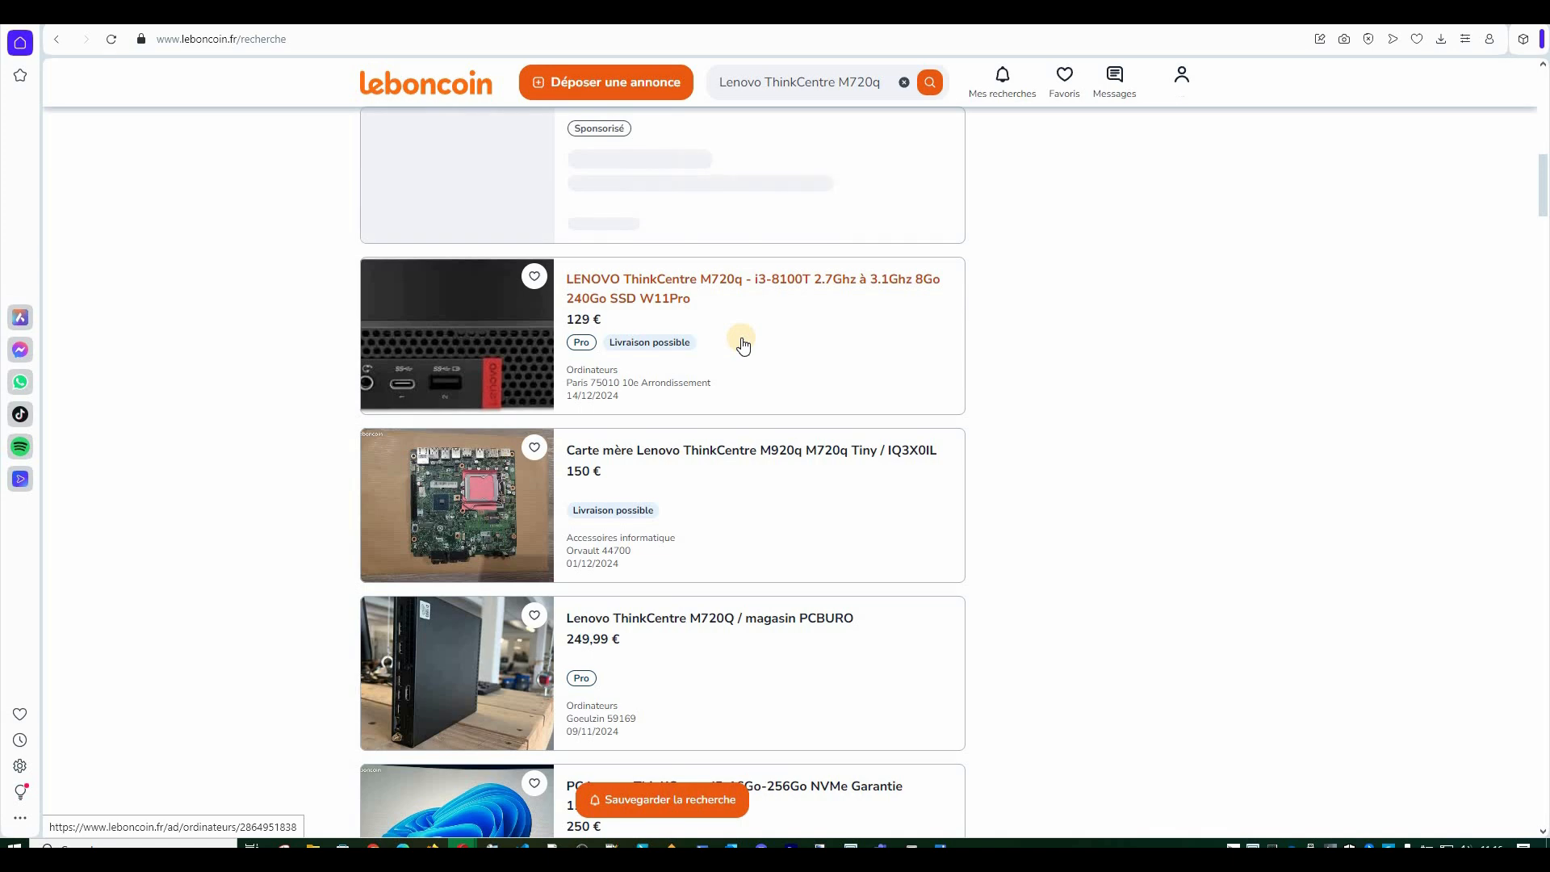
scroll(742, 346, "down", 5)
scroll(1027, 325, "down", 2)
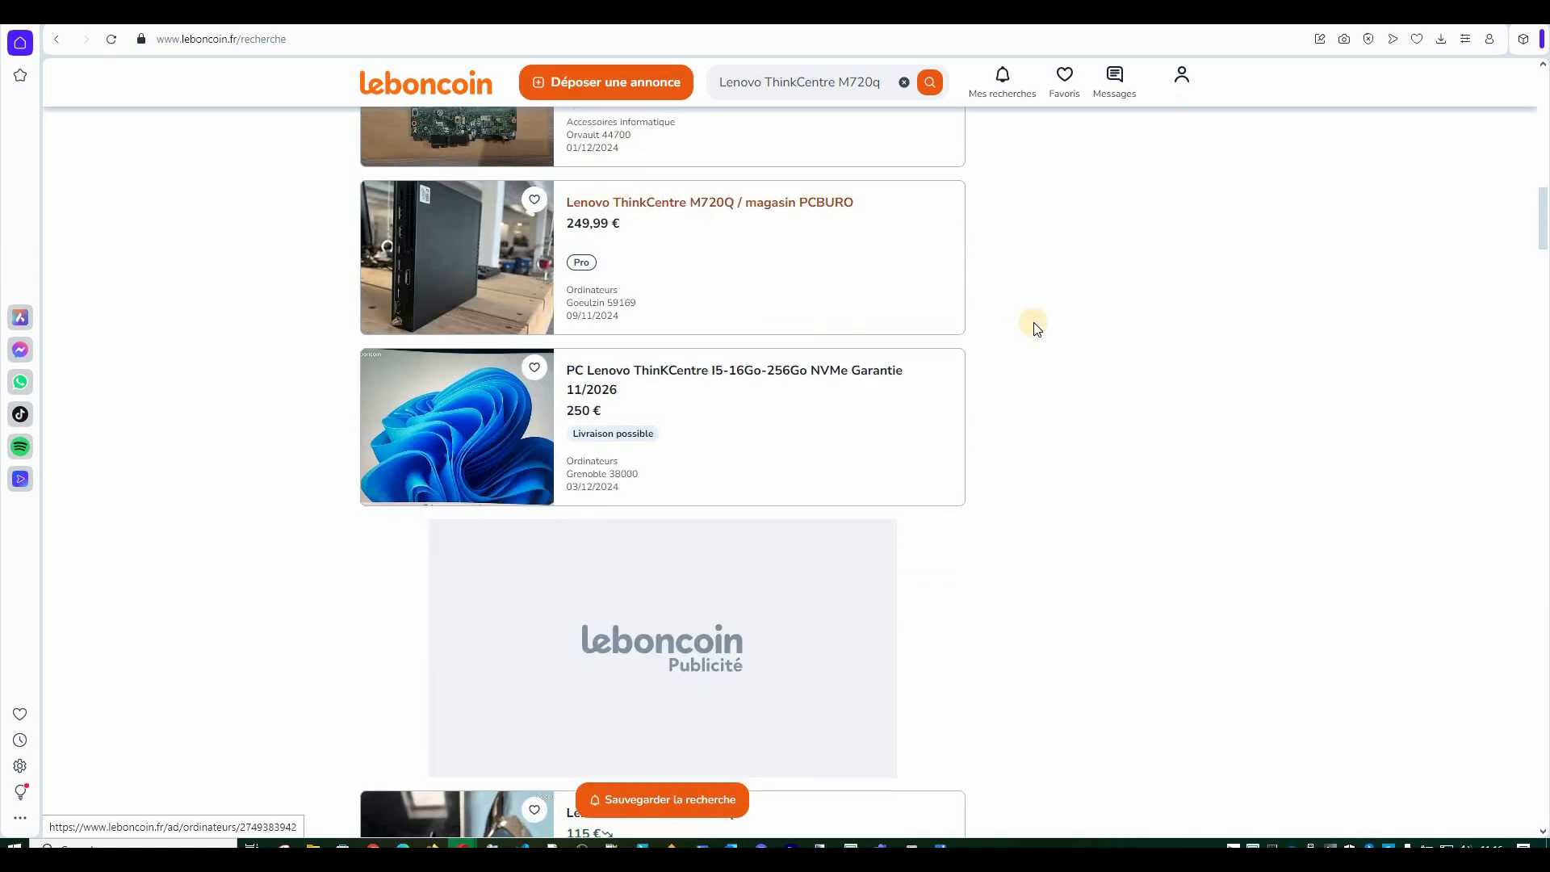
scroll(1036, 327, "up", 4)
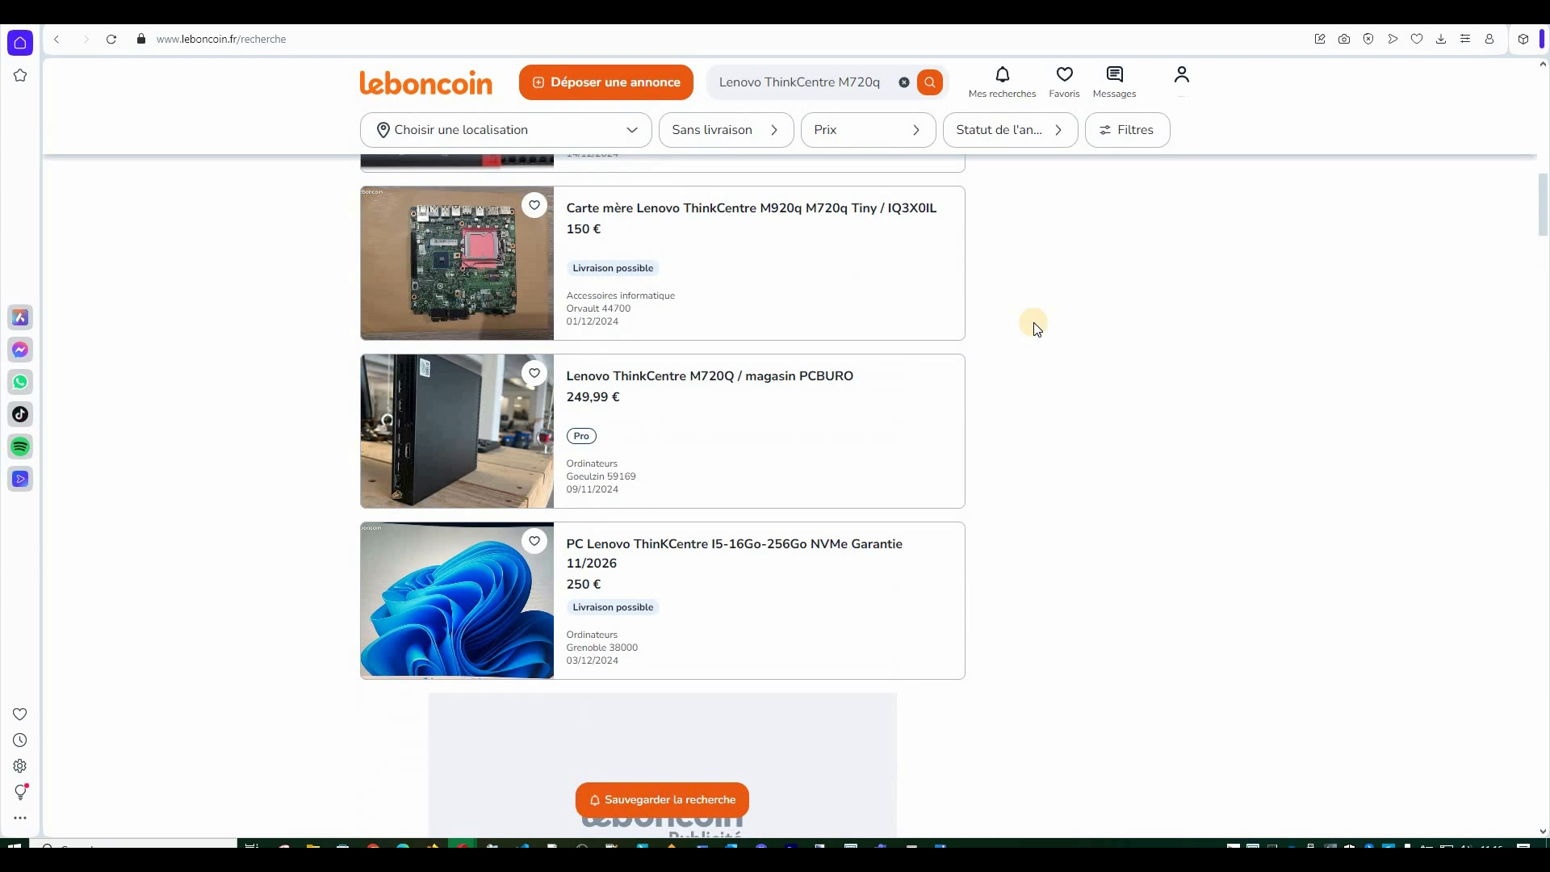
scroll(1036, 327, "down", 6)
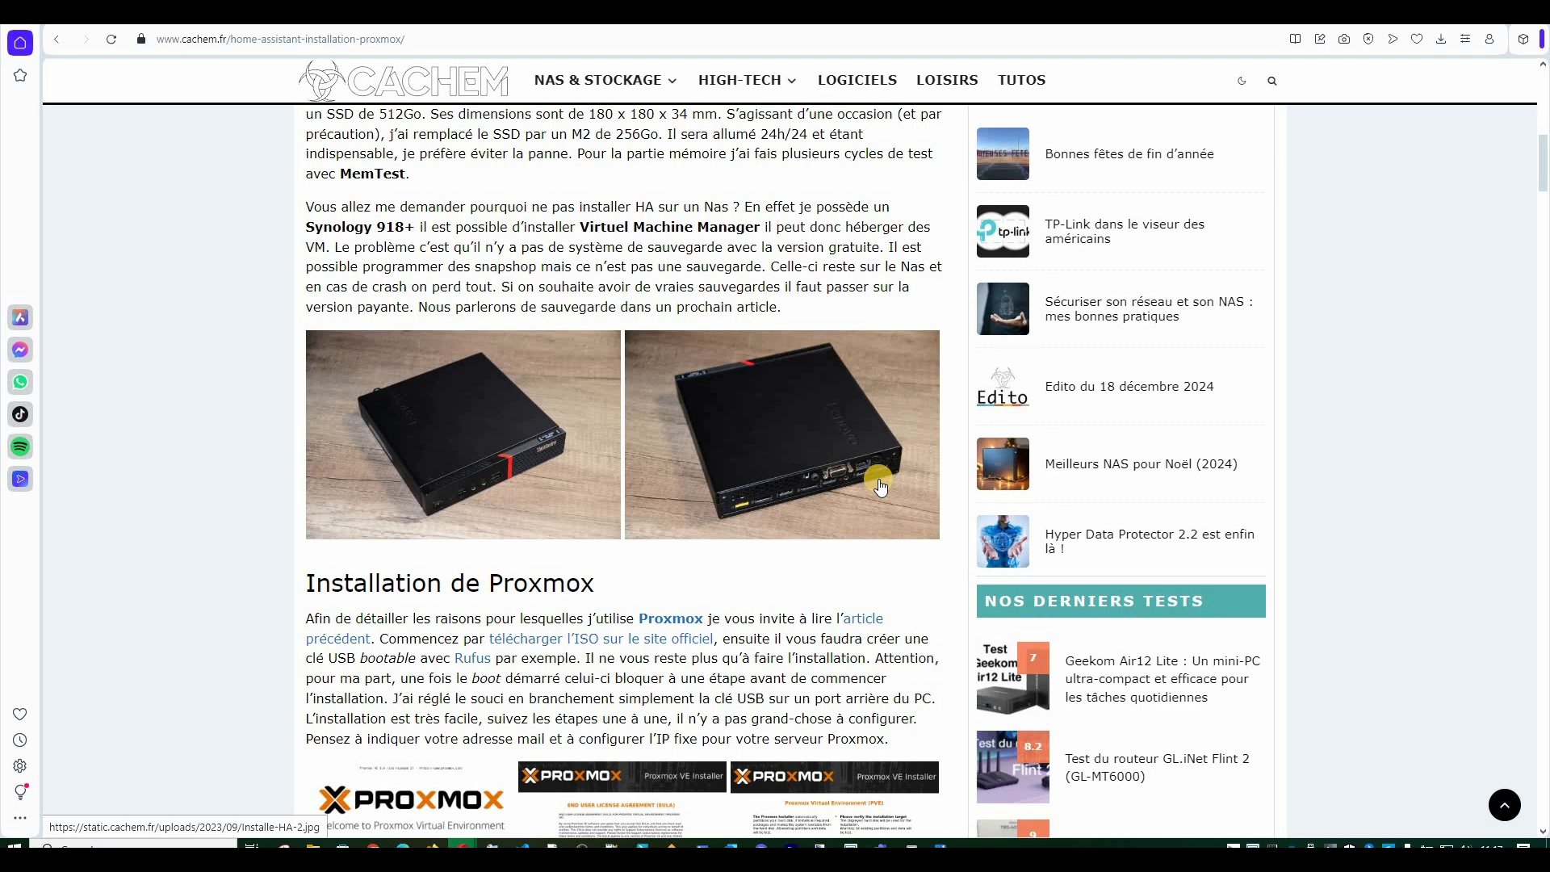
scroll(880, 485, "down", 4)
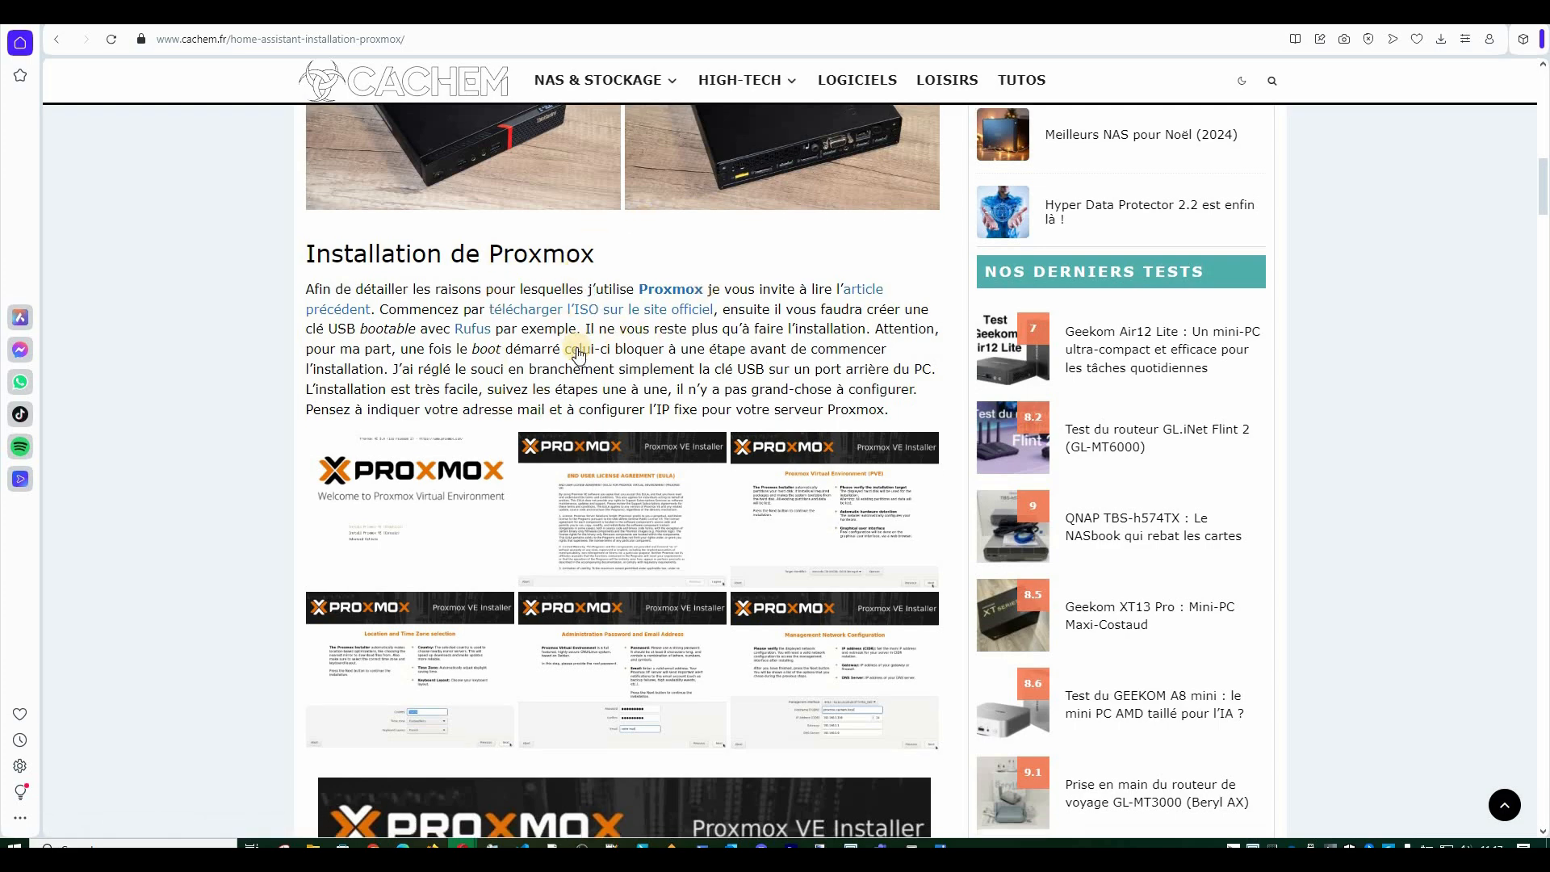
scroll(578, 351, "down", 10)
scroll(578, 353, "down", 8)
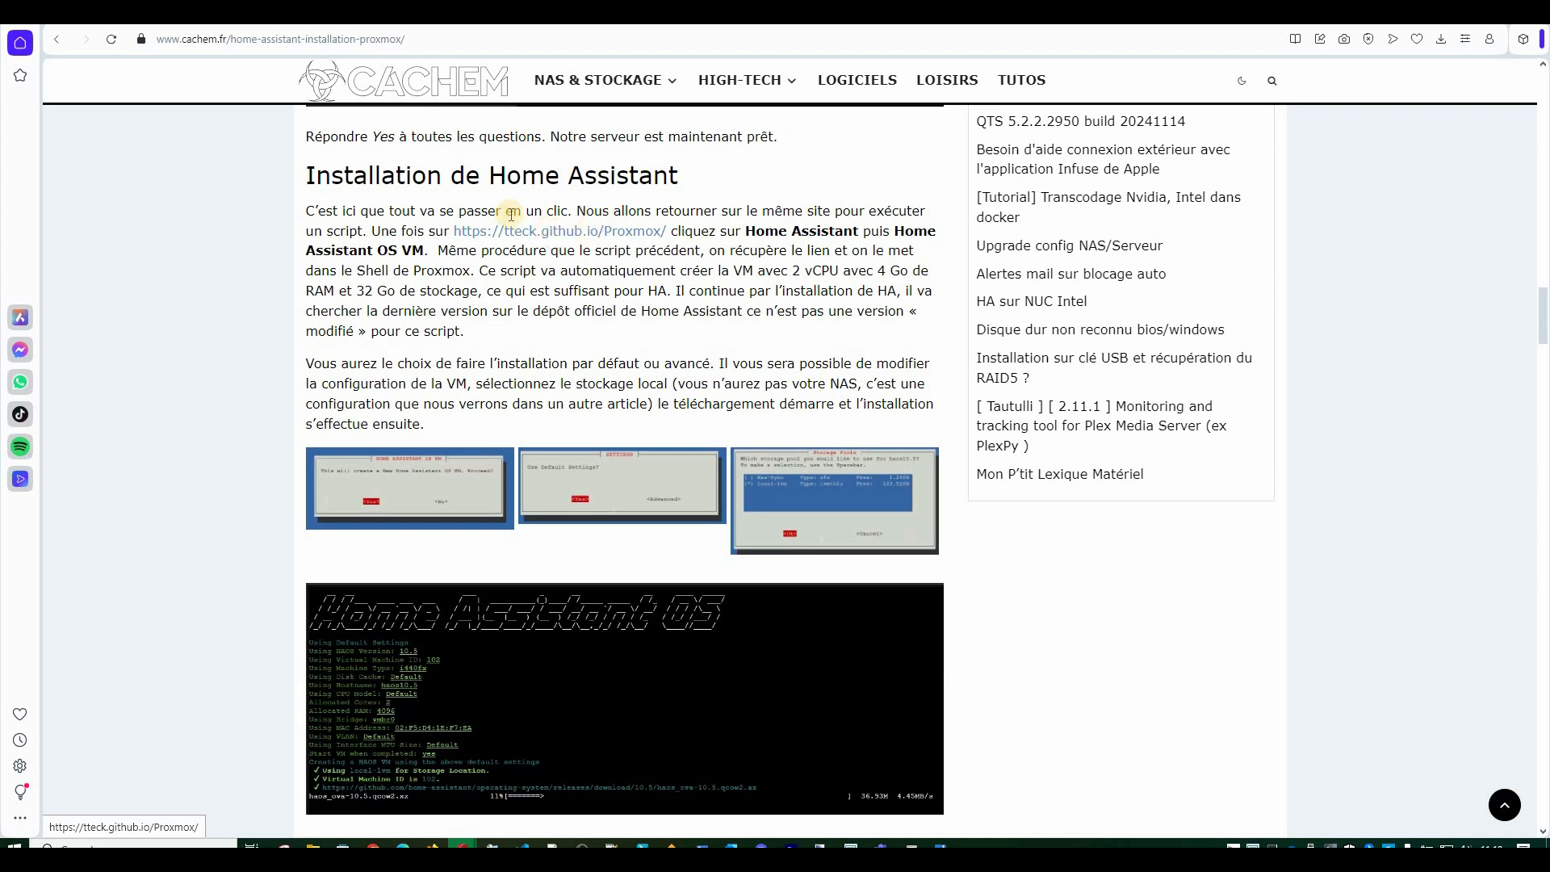
left_click_drag(369, 234, 671, 231)
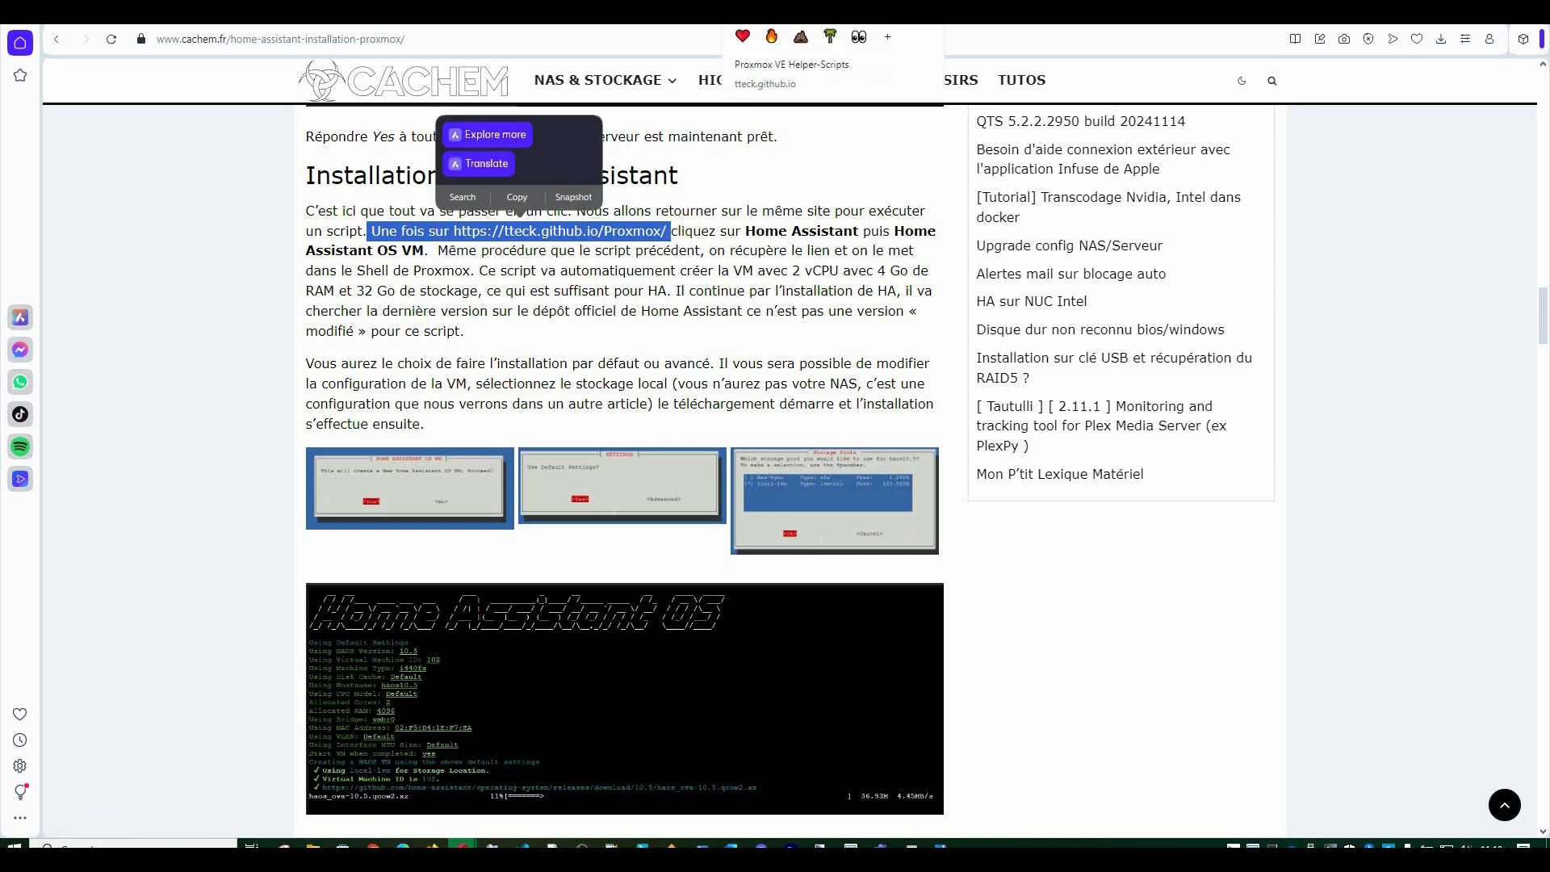
left_click(761, 270)
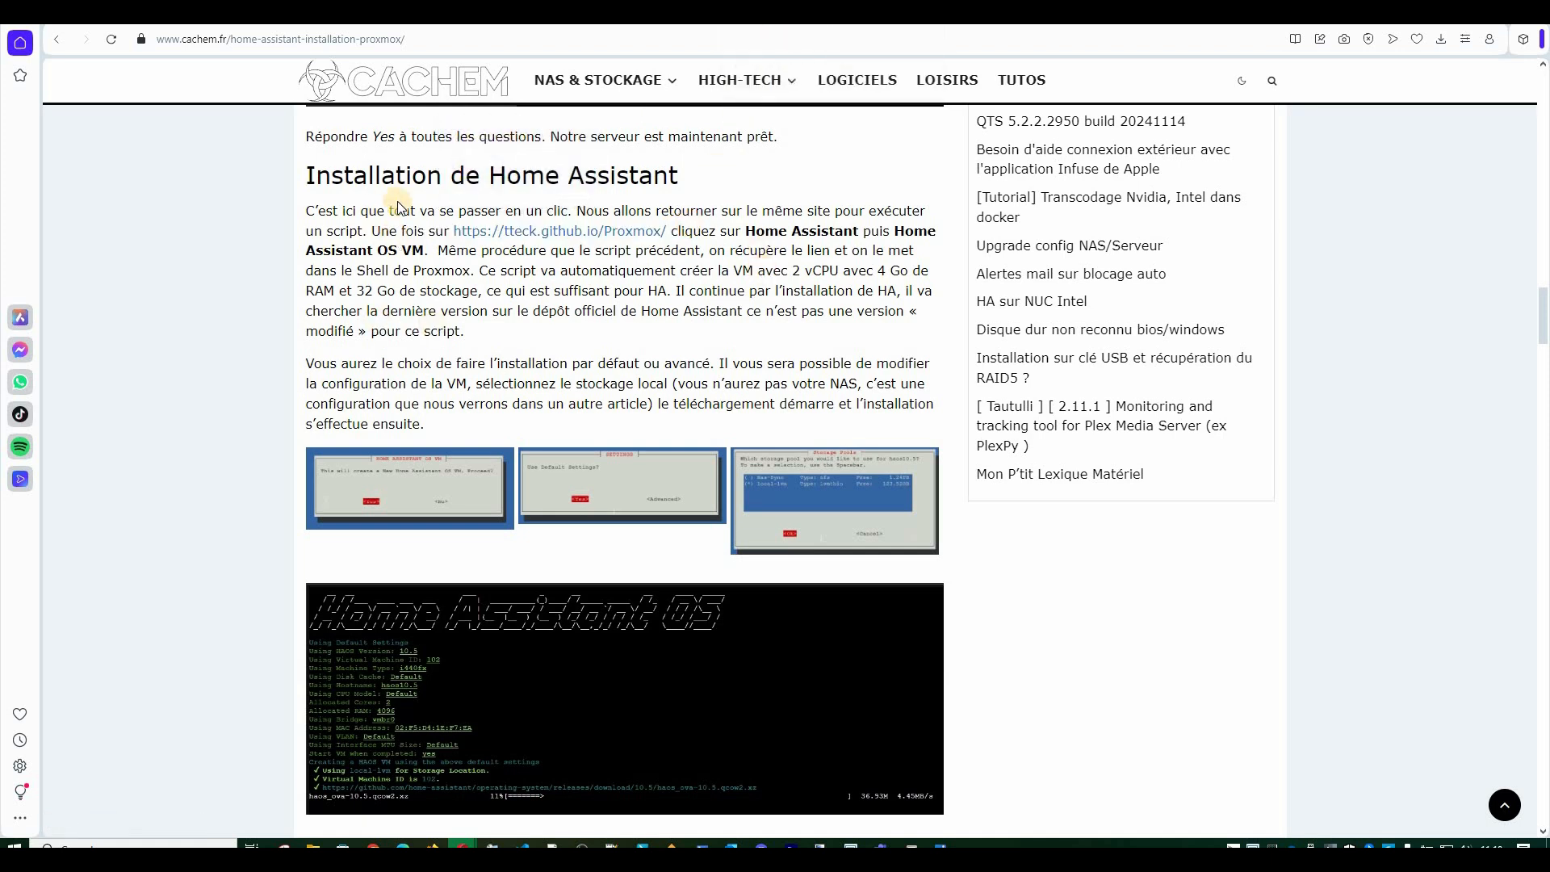
Open the tteck Proxmox helper-scripts site with Home Assistant expanded, then select the Home Assistant OS VM name in the article.
left_click(517, 231)
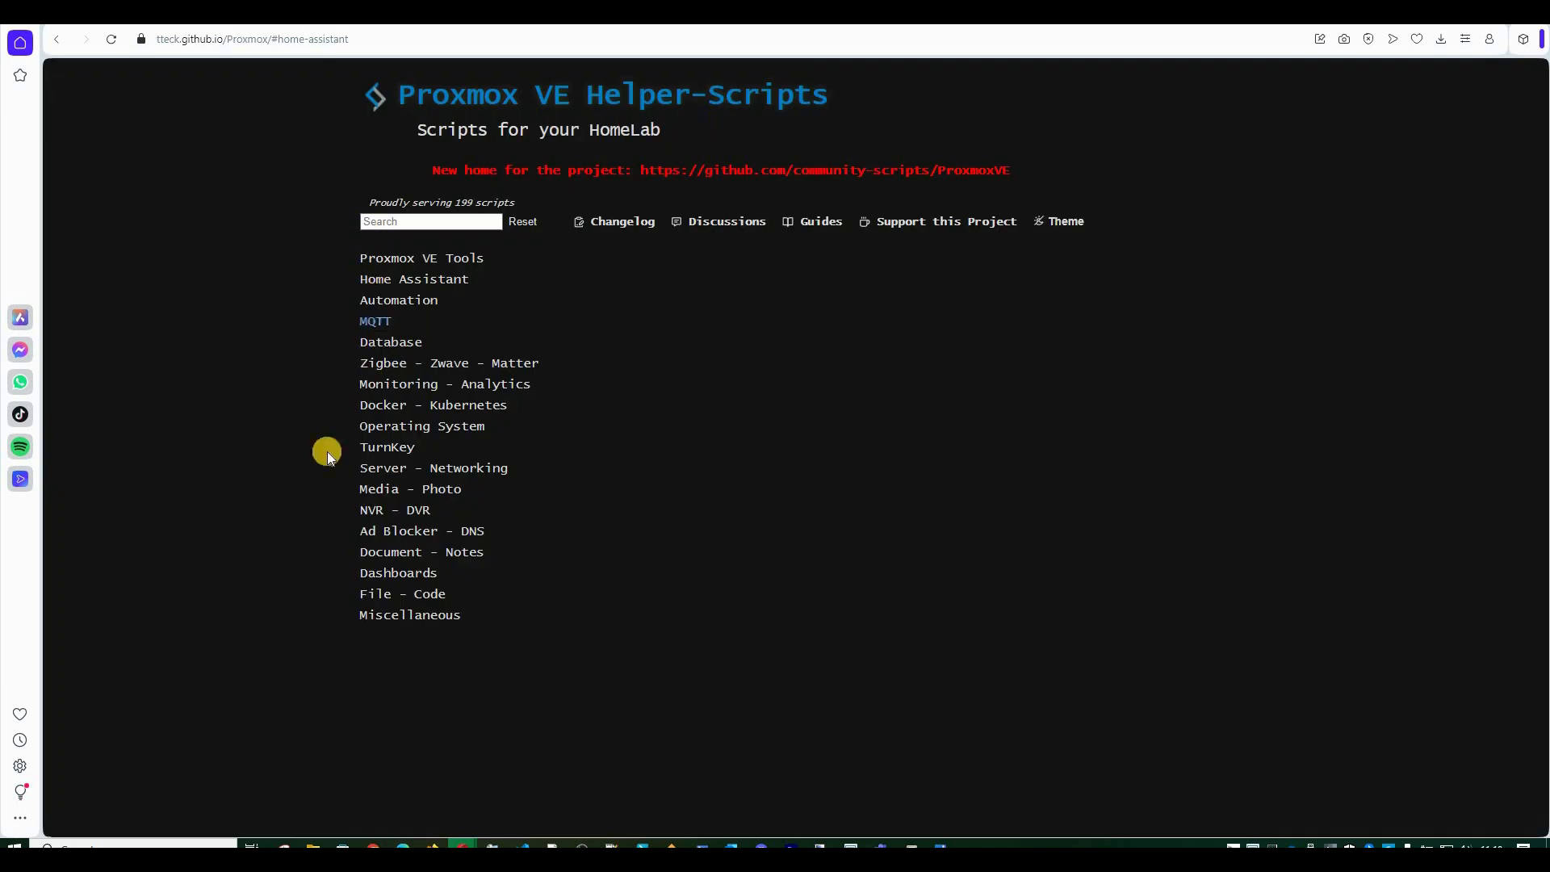
left_click(436, 280)
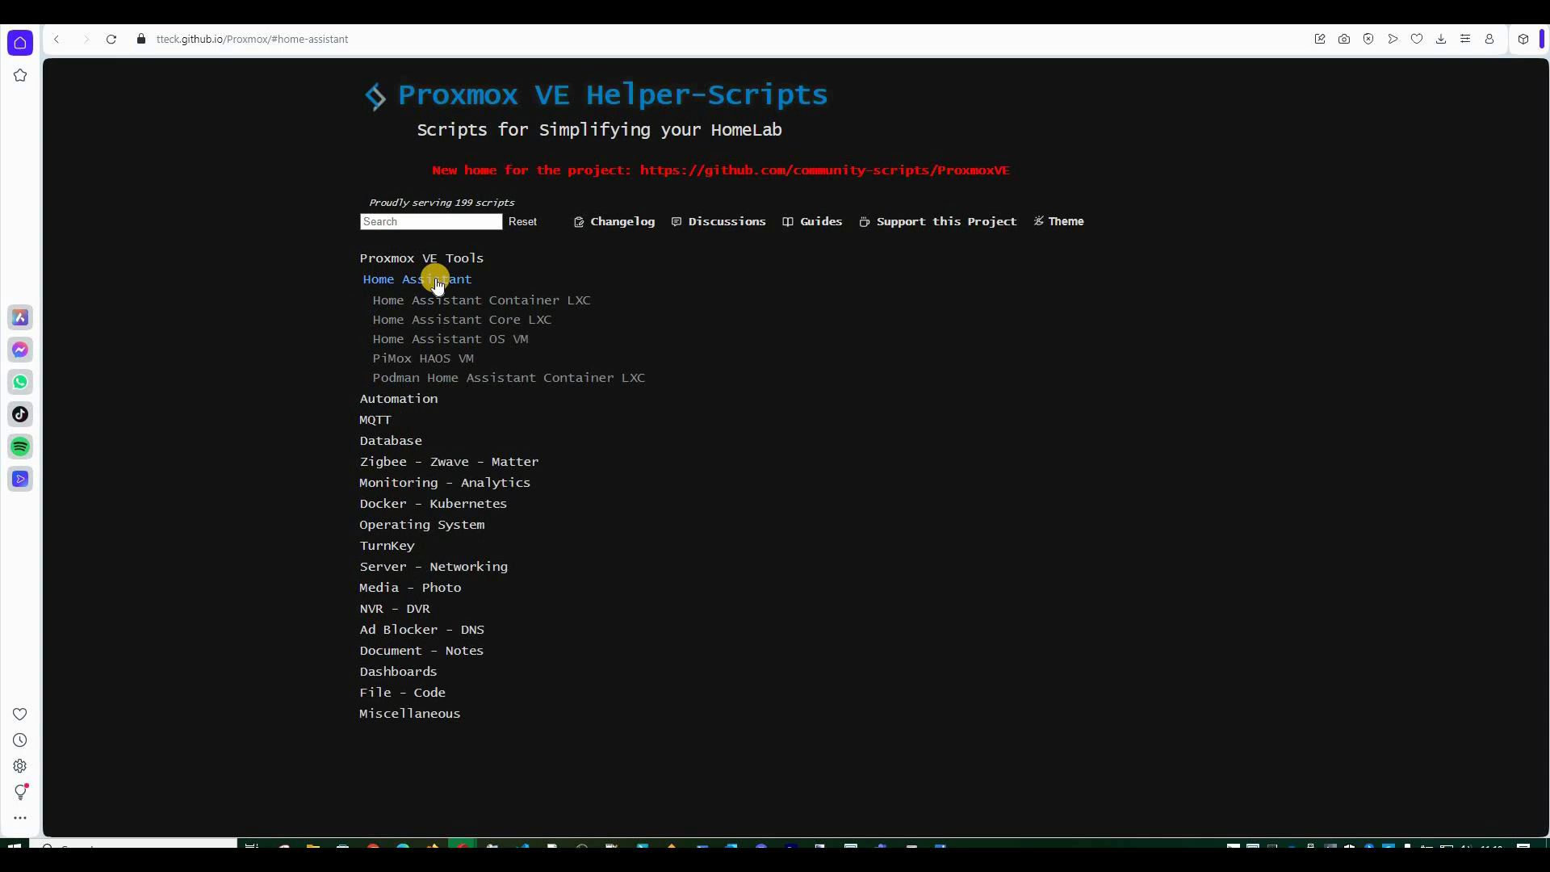
left_click(413, 280)
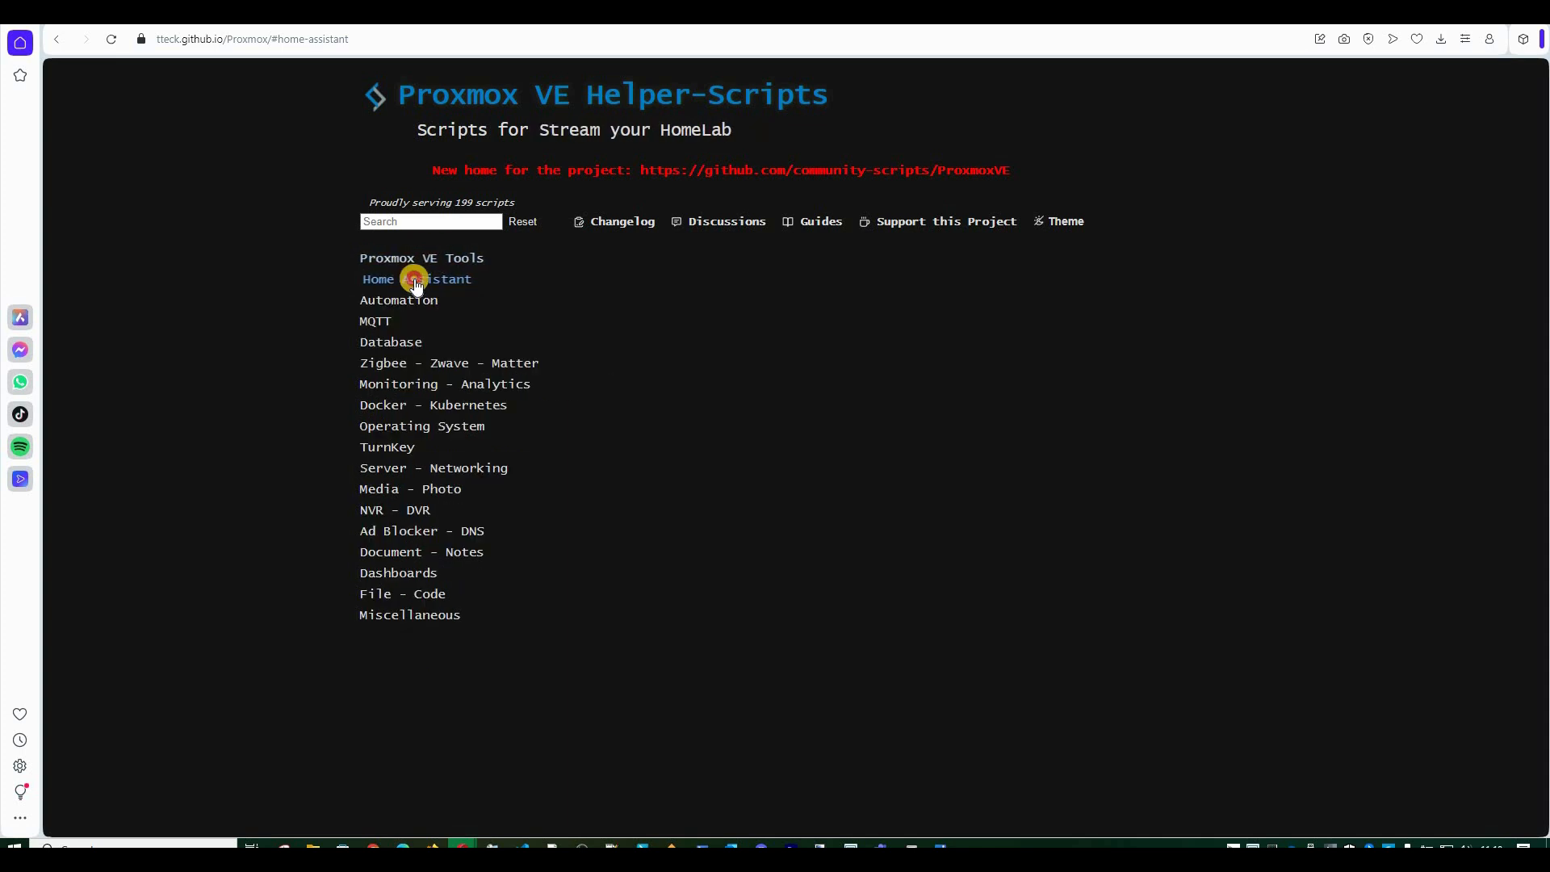
left_click(415, 280)
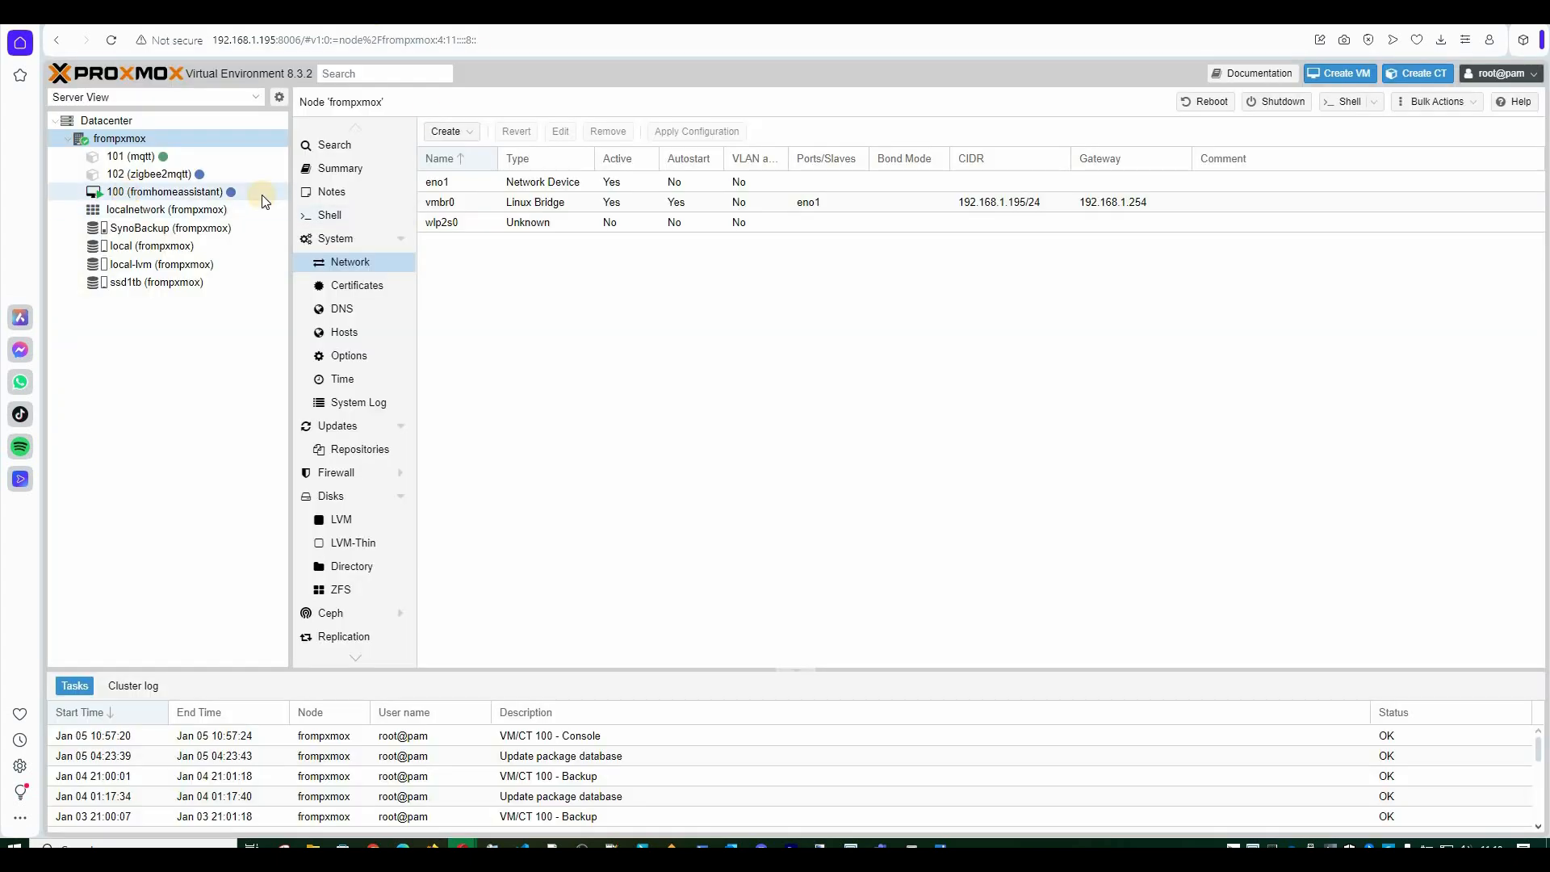
left_click(261, 195)
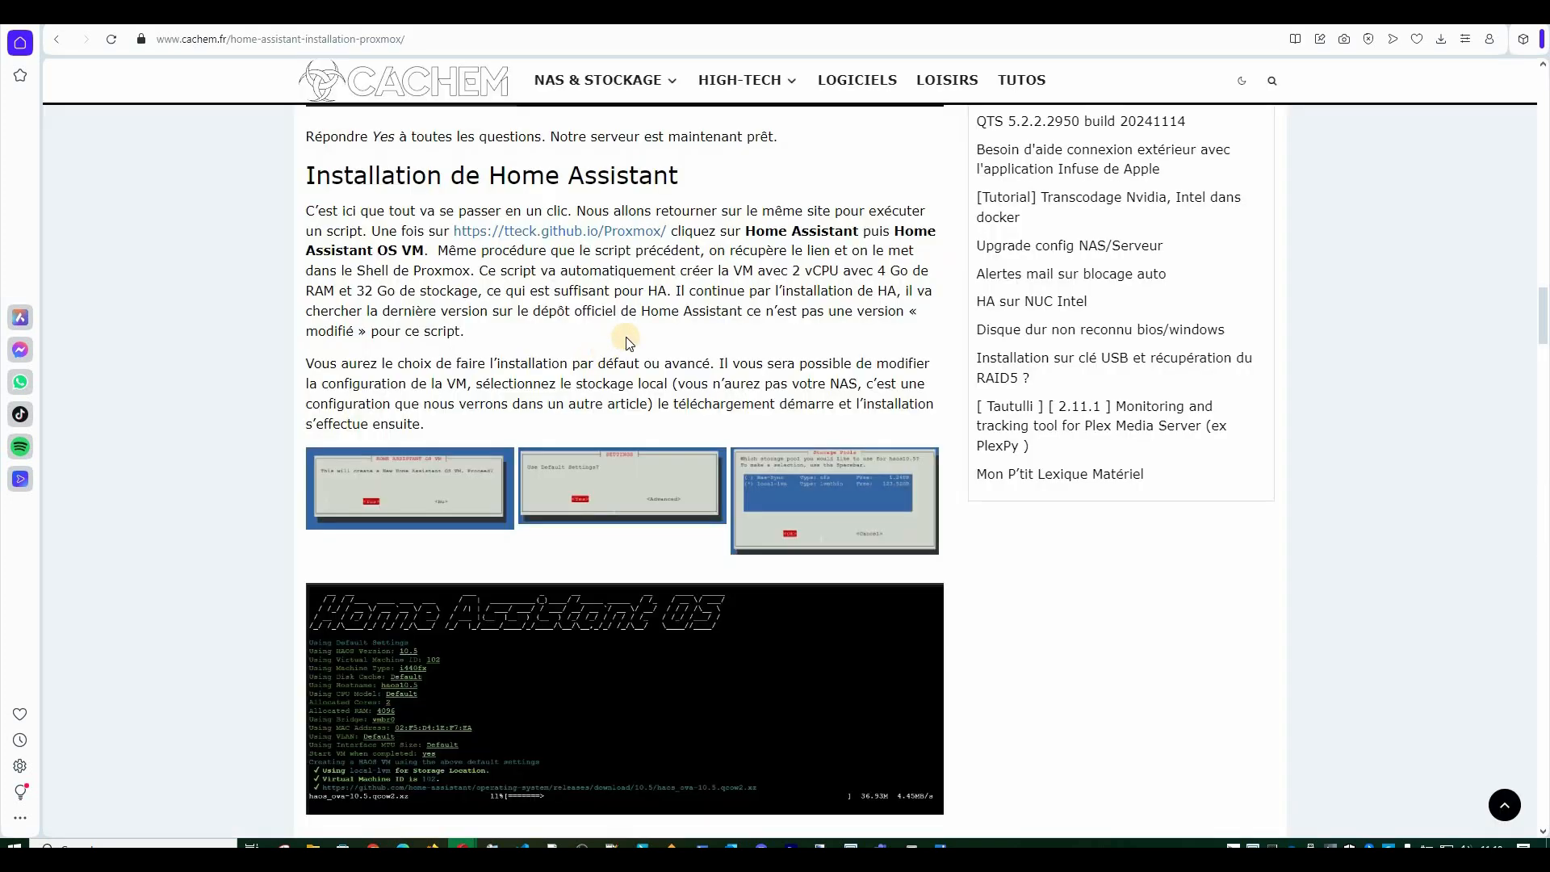
left_click_drag(306, 251, 429, 251)
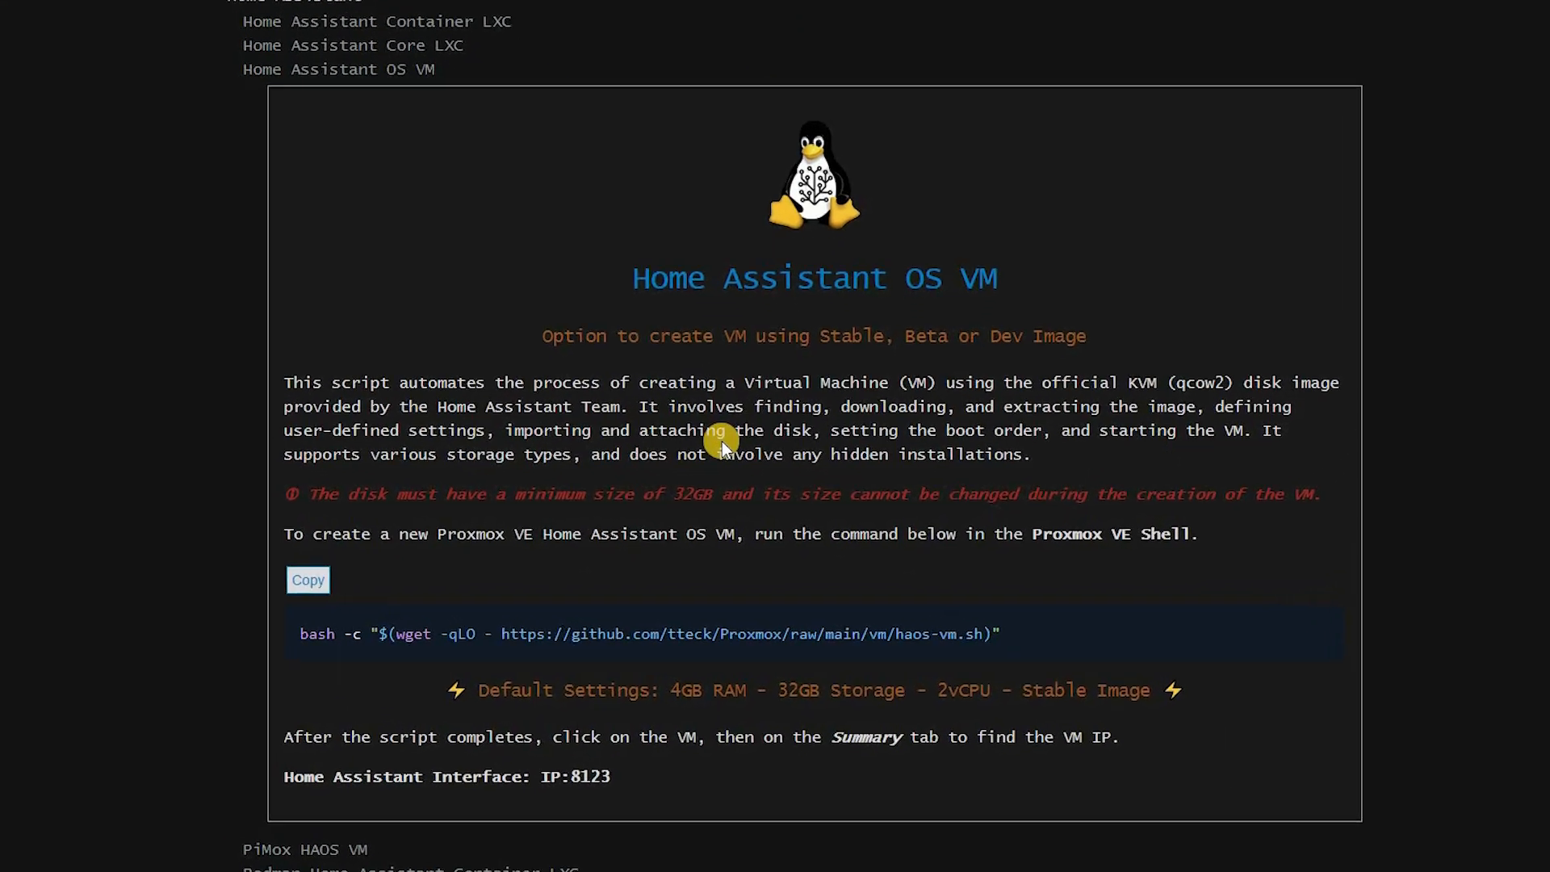
Check the 32GB minimum disk warning and the 2vCPU, 4GB RAM default settings.
left_click_drag(489, 456, 637, 434)
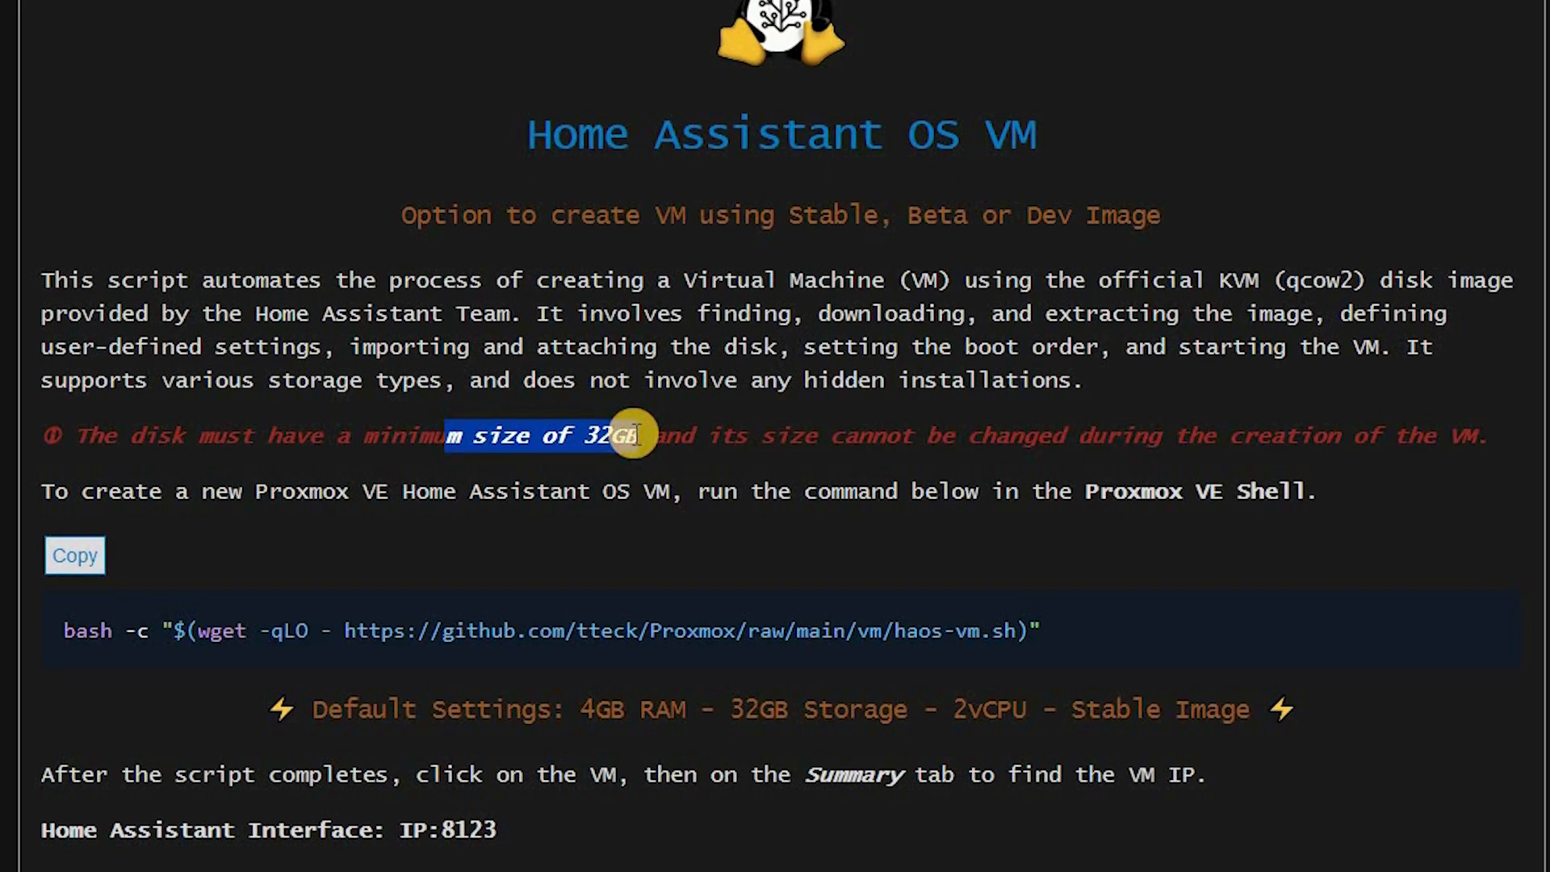
left_click(631, 482)
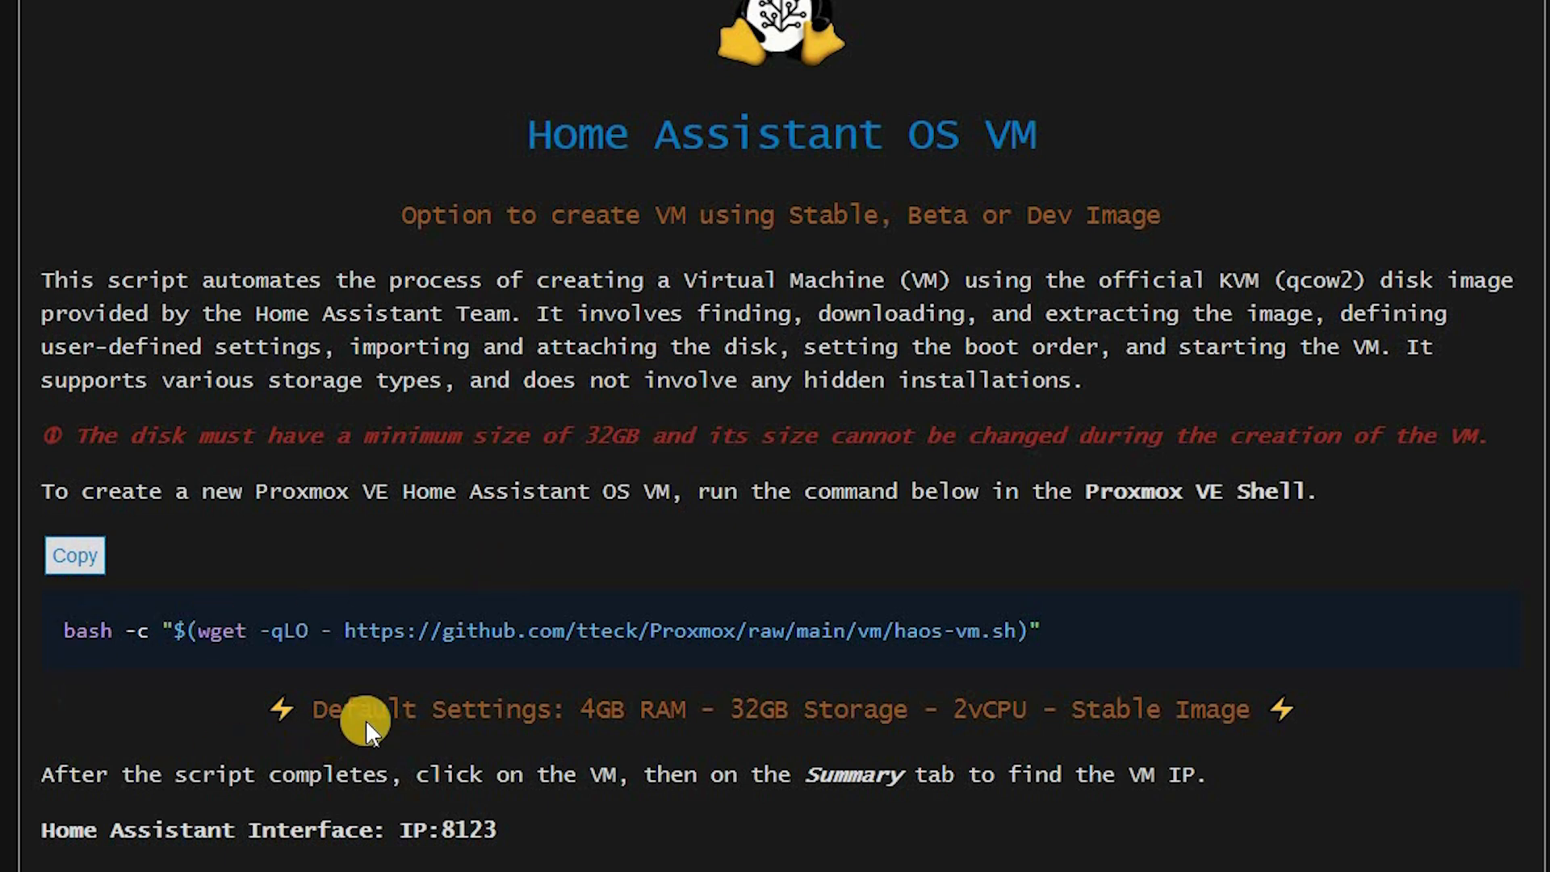
left_click_drag(298, 710, 1235, 710)
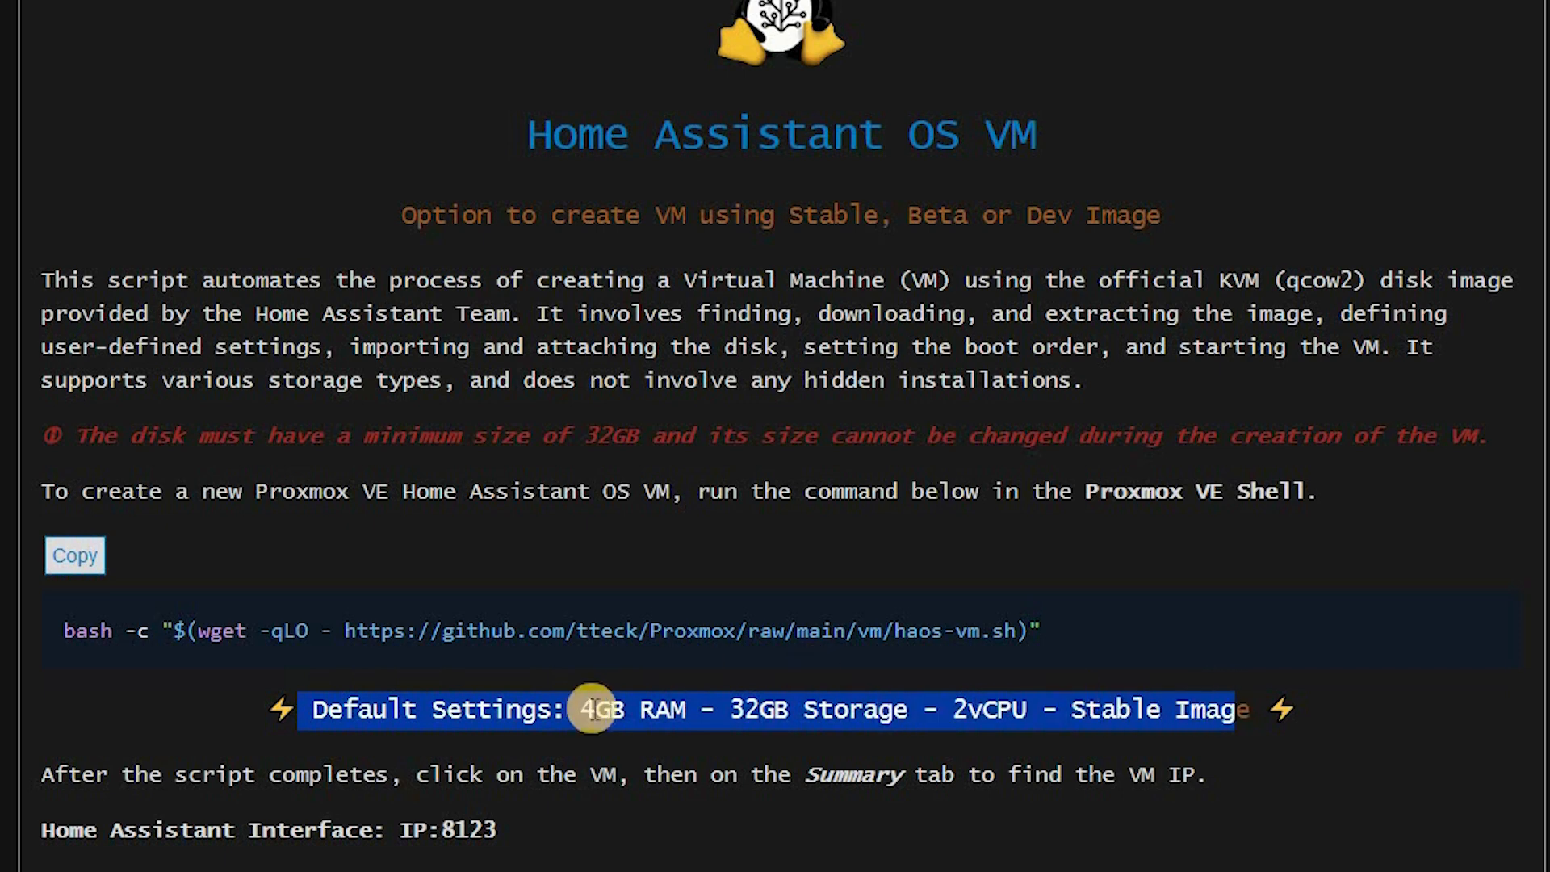
left_click_drag(595, 709, 669, 708)
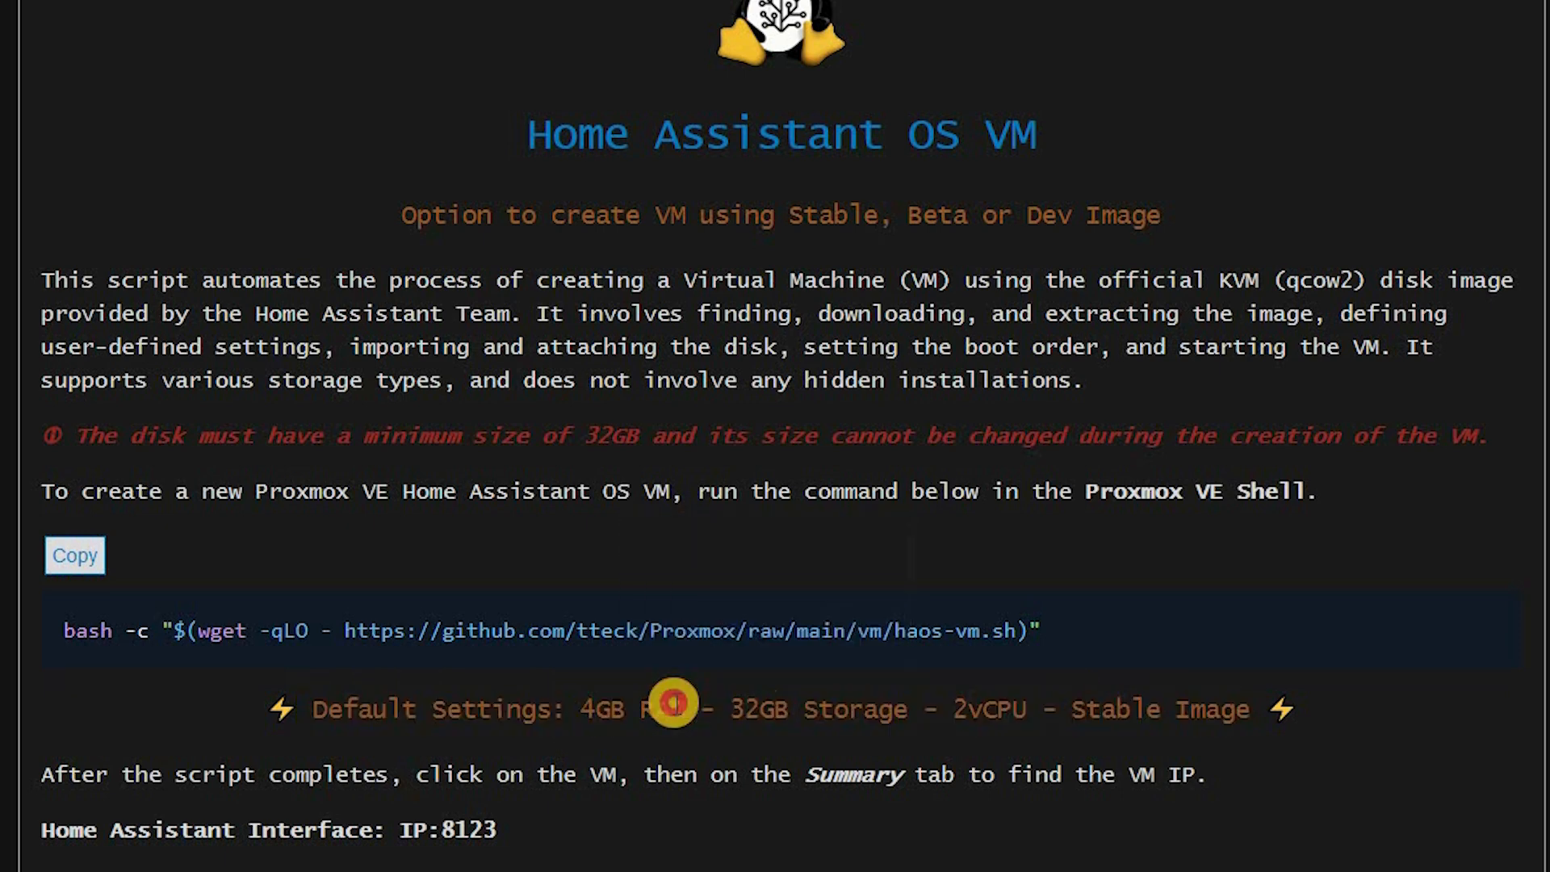
double_click(989, 707)
left_click_drag(580, 709, 676, 700)
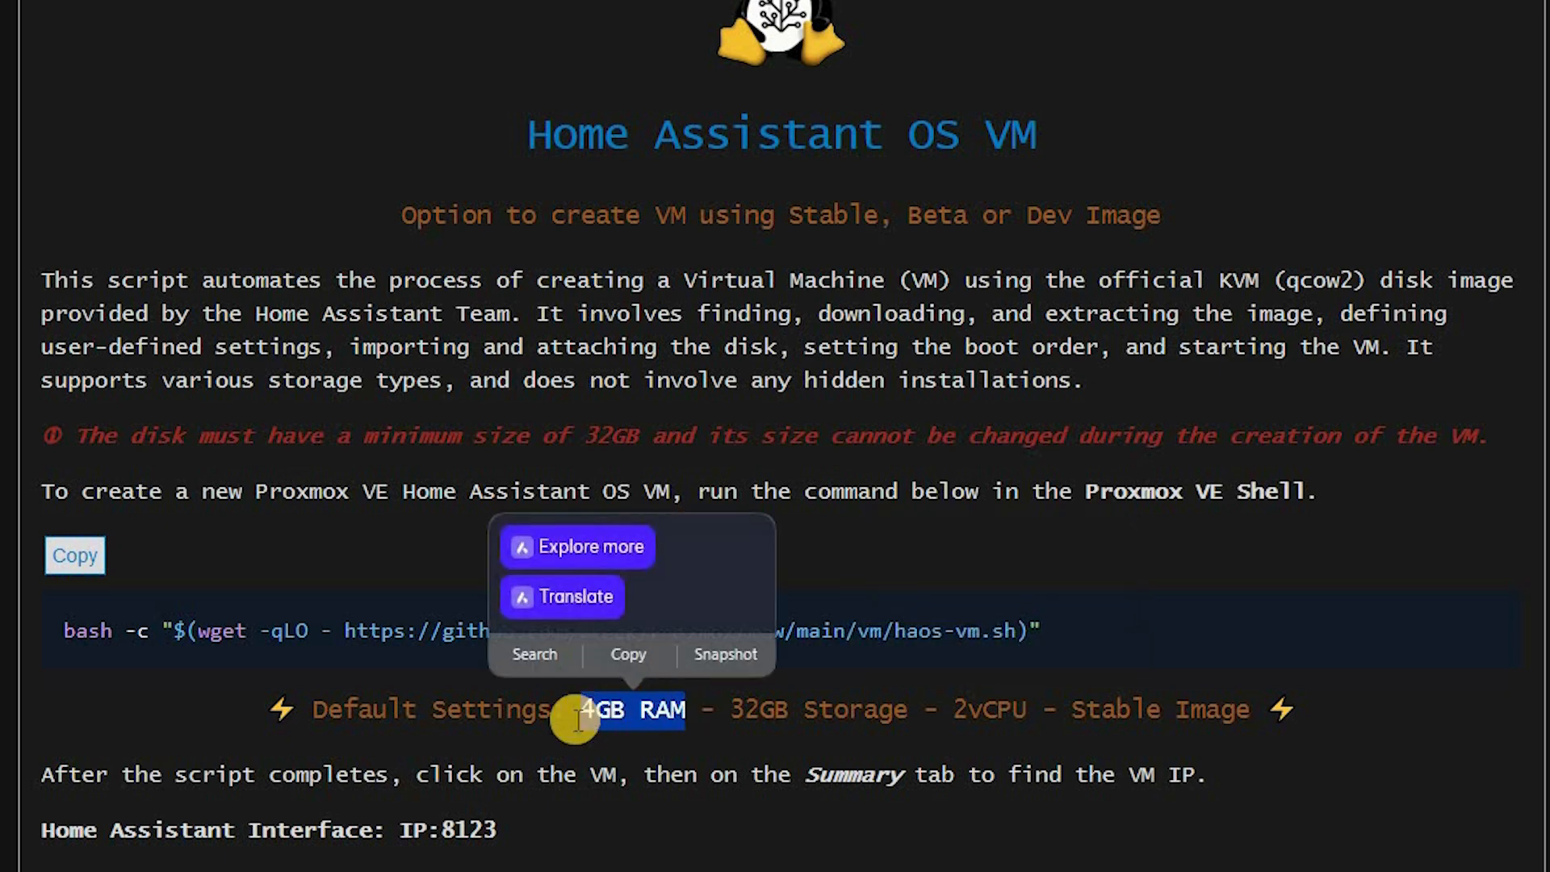
left_click(494, 710)
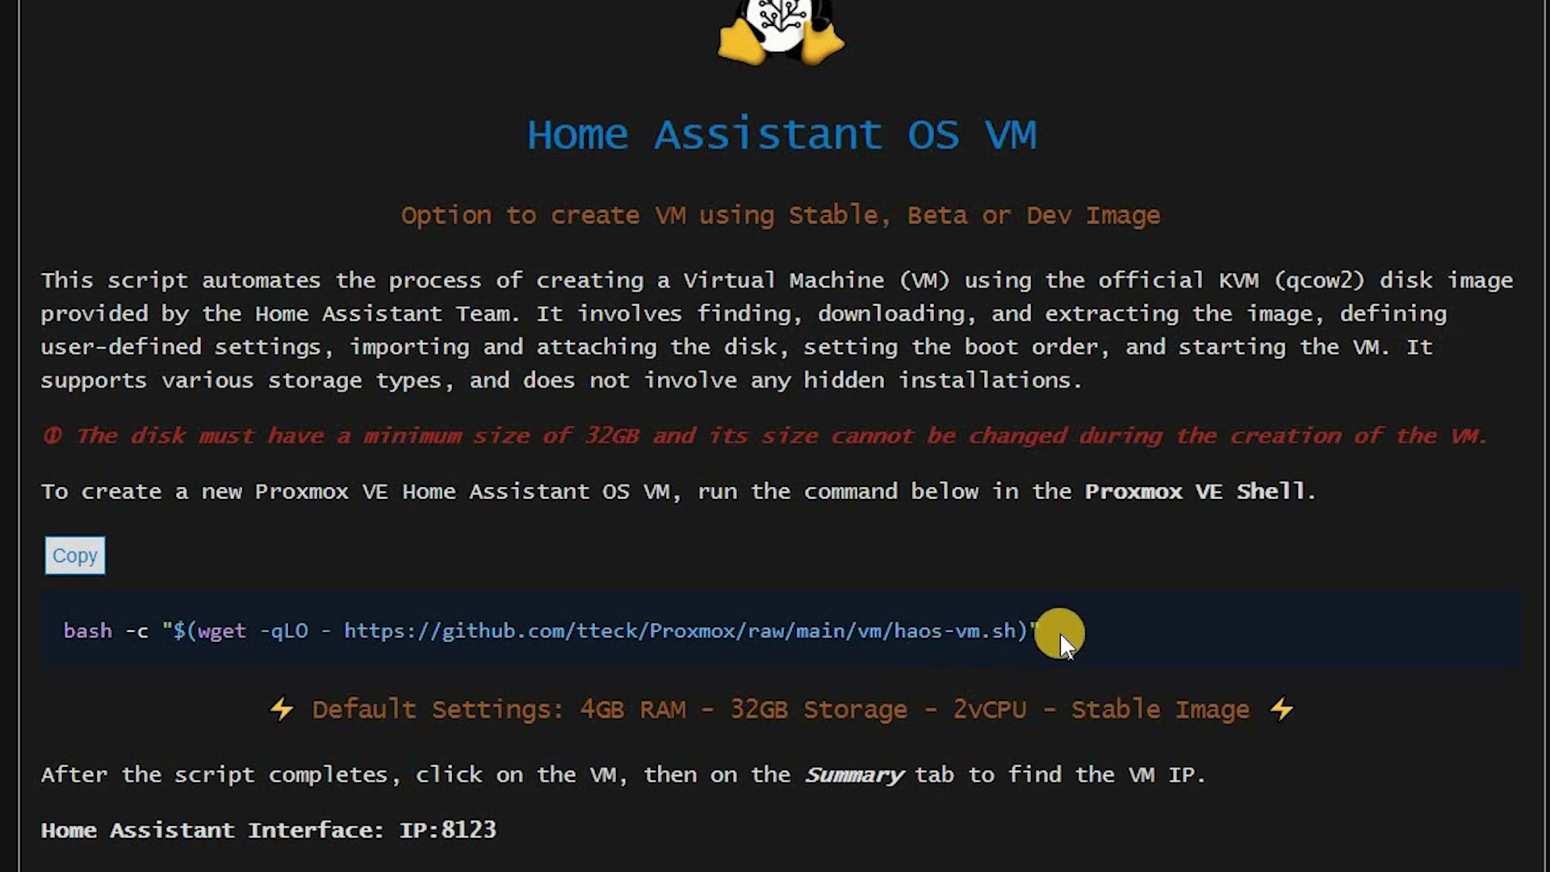
Copy the haos-vm.sh bash install command and return to the Proxmox management page.
left_click_drag(1057, 626, 57, 629)
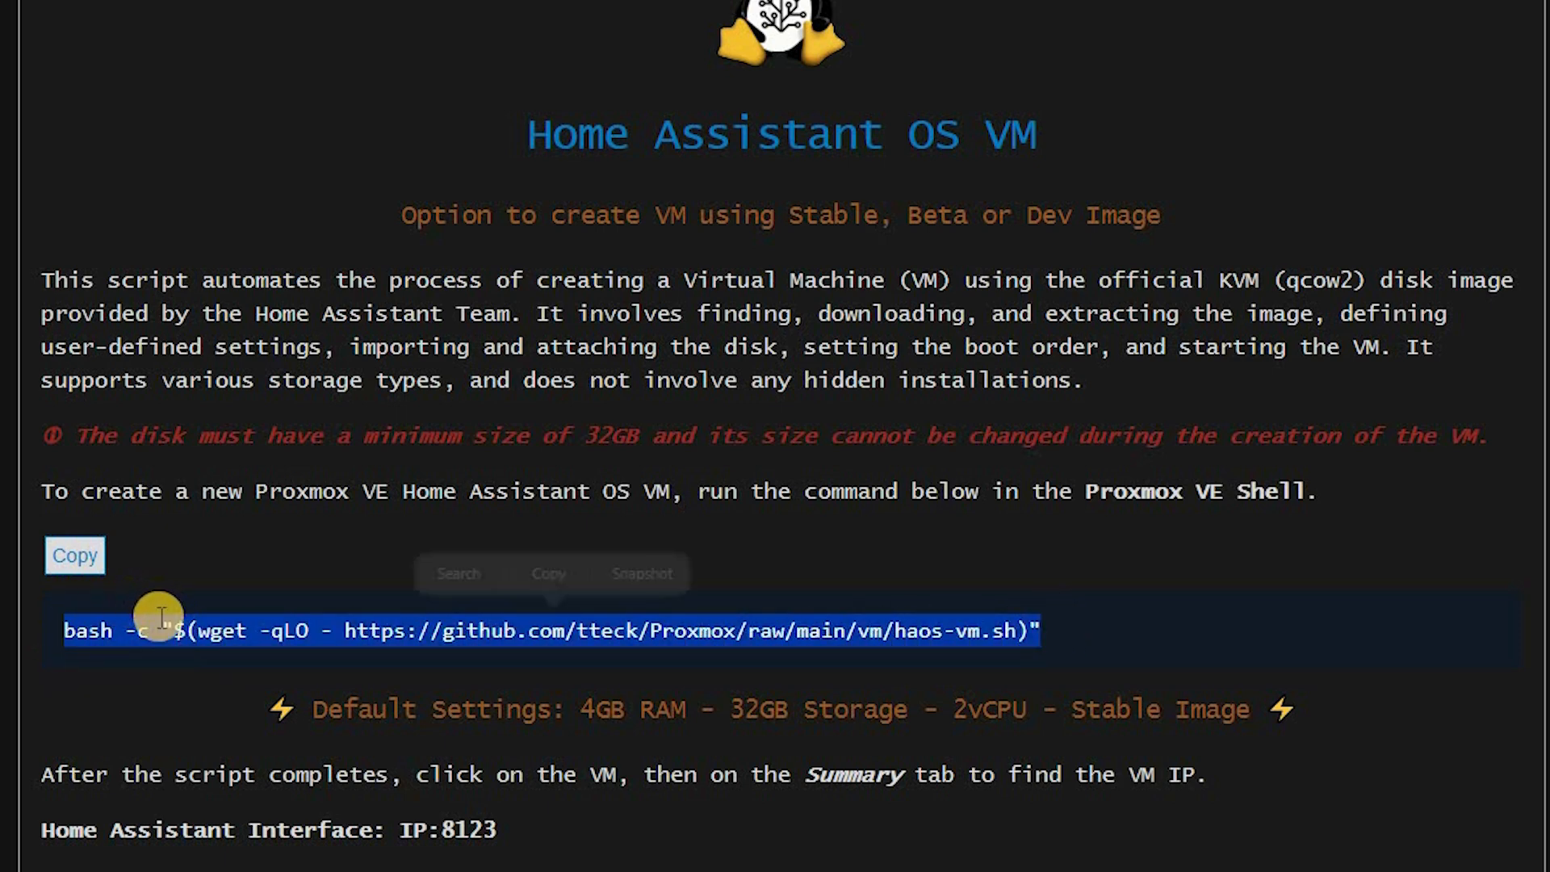
right_click(247, 627)
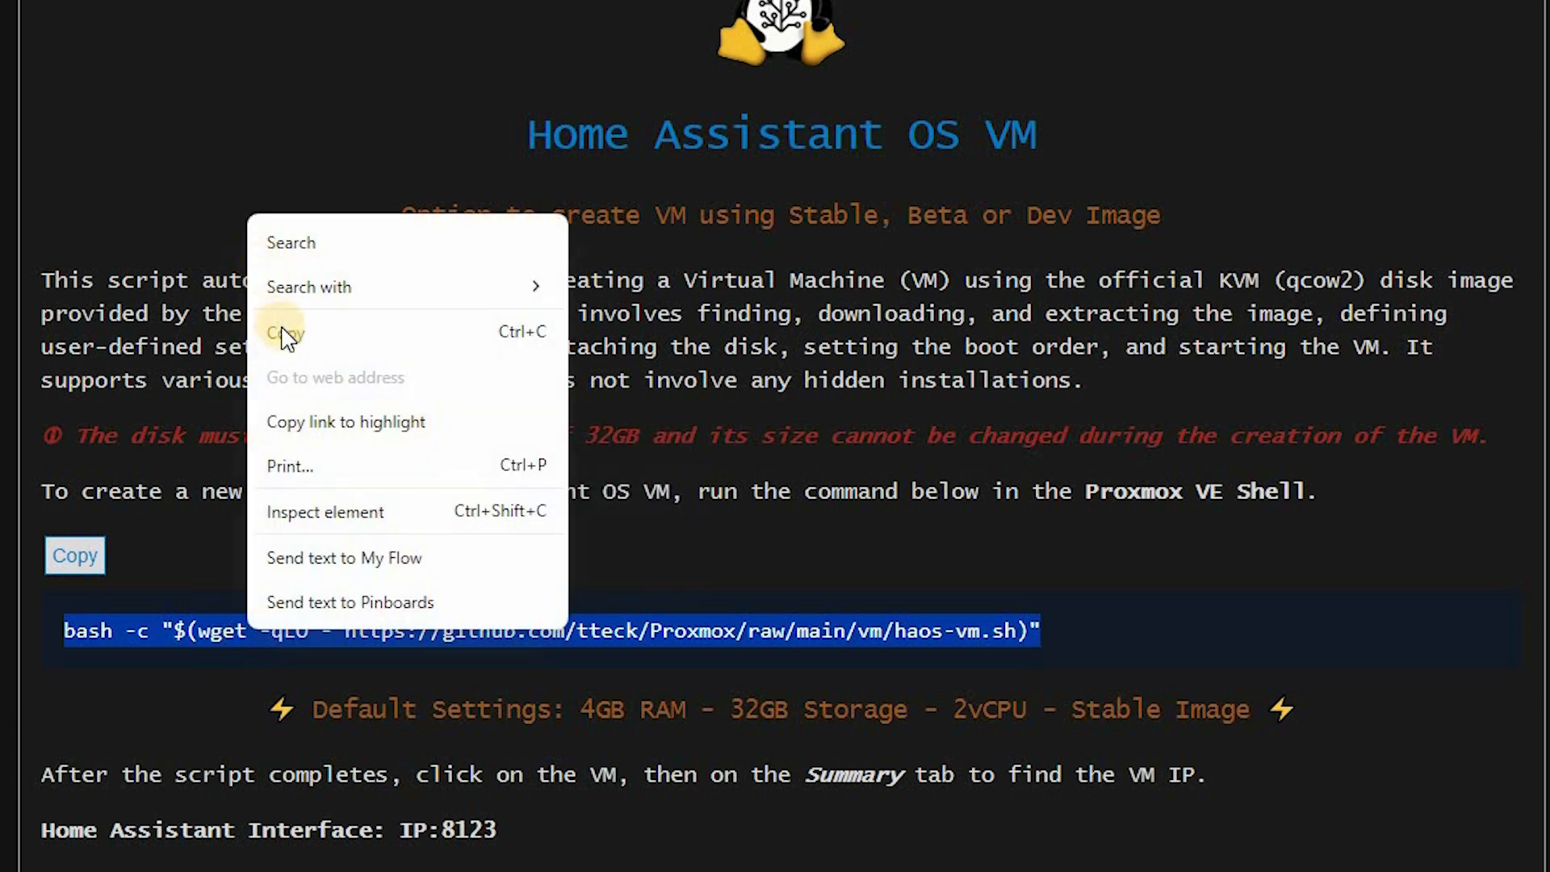
left_click(288, 332)
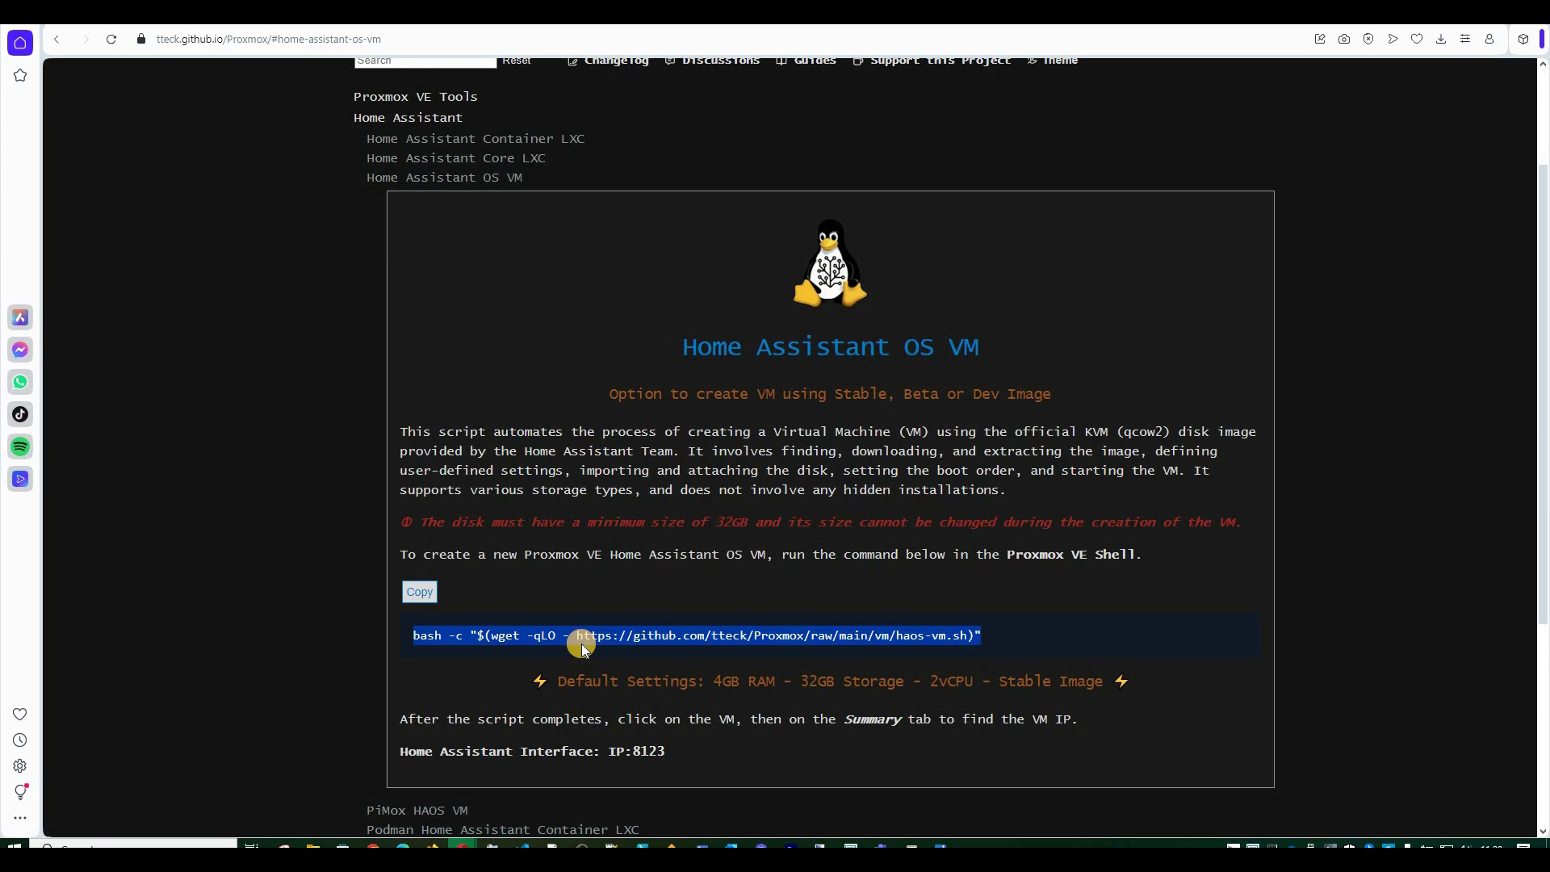
scroll(972, 636, "down", 3)
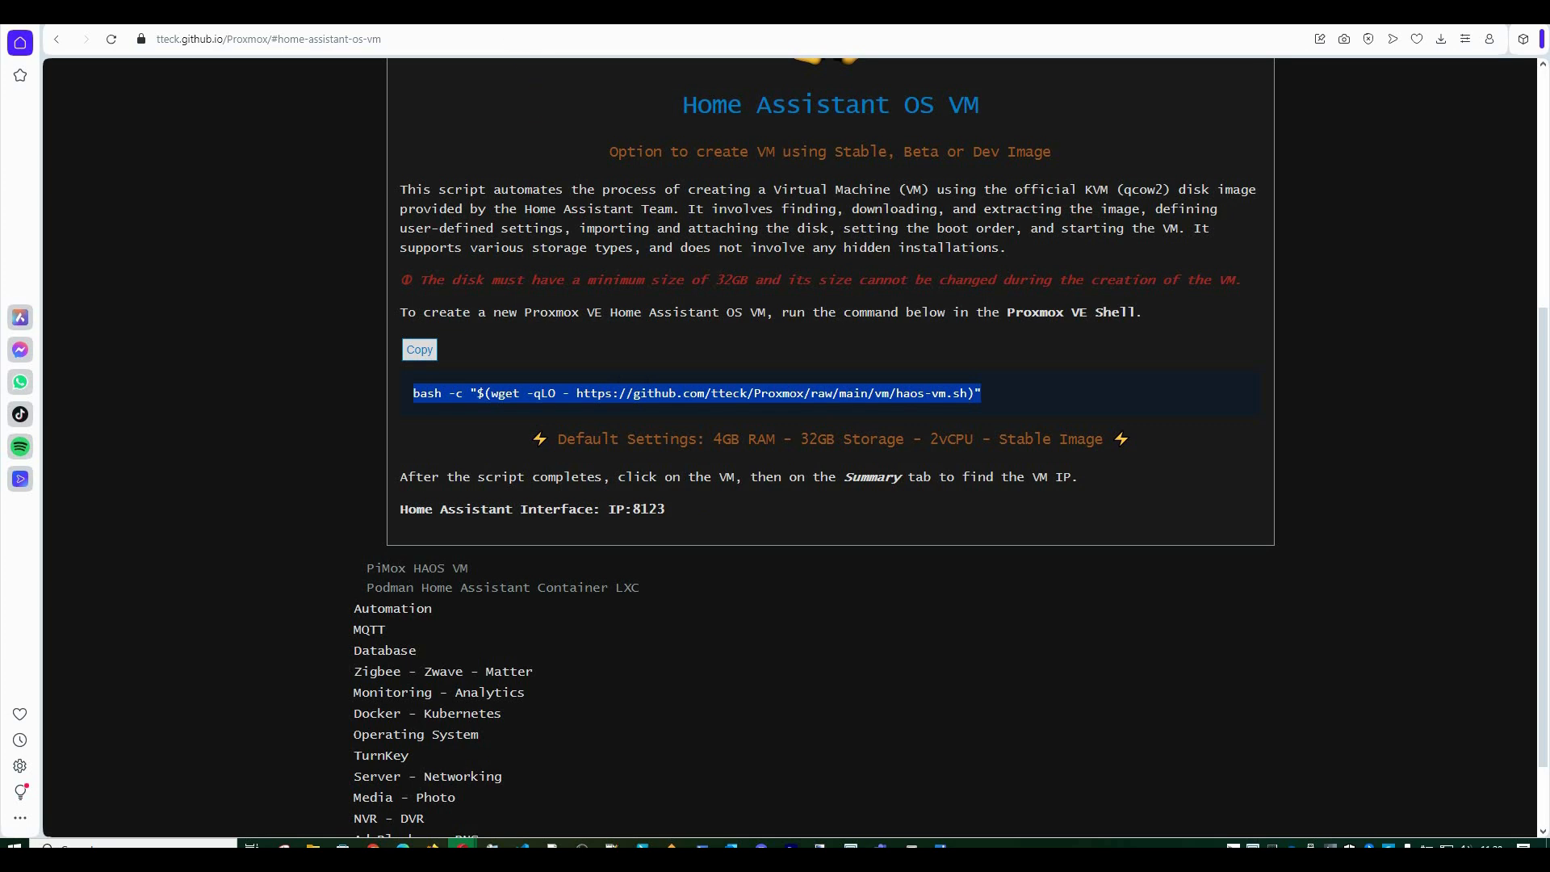
key("ctrl+Tab")
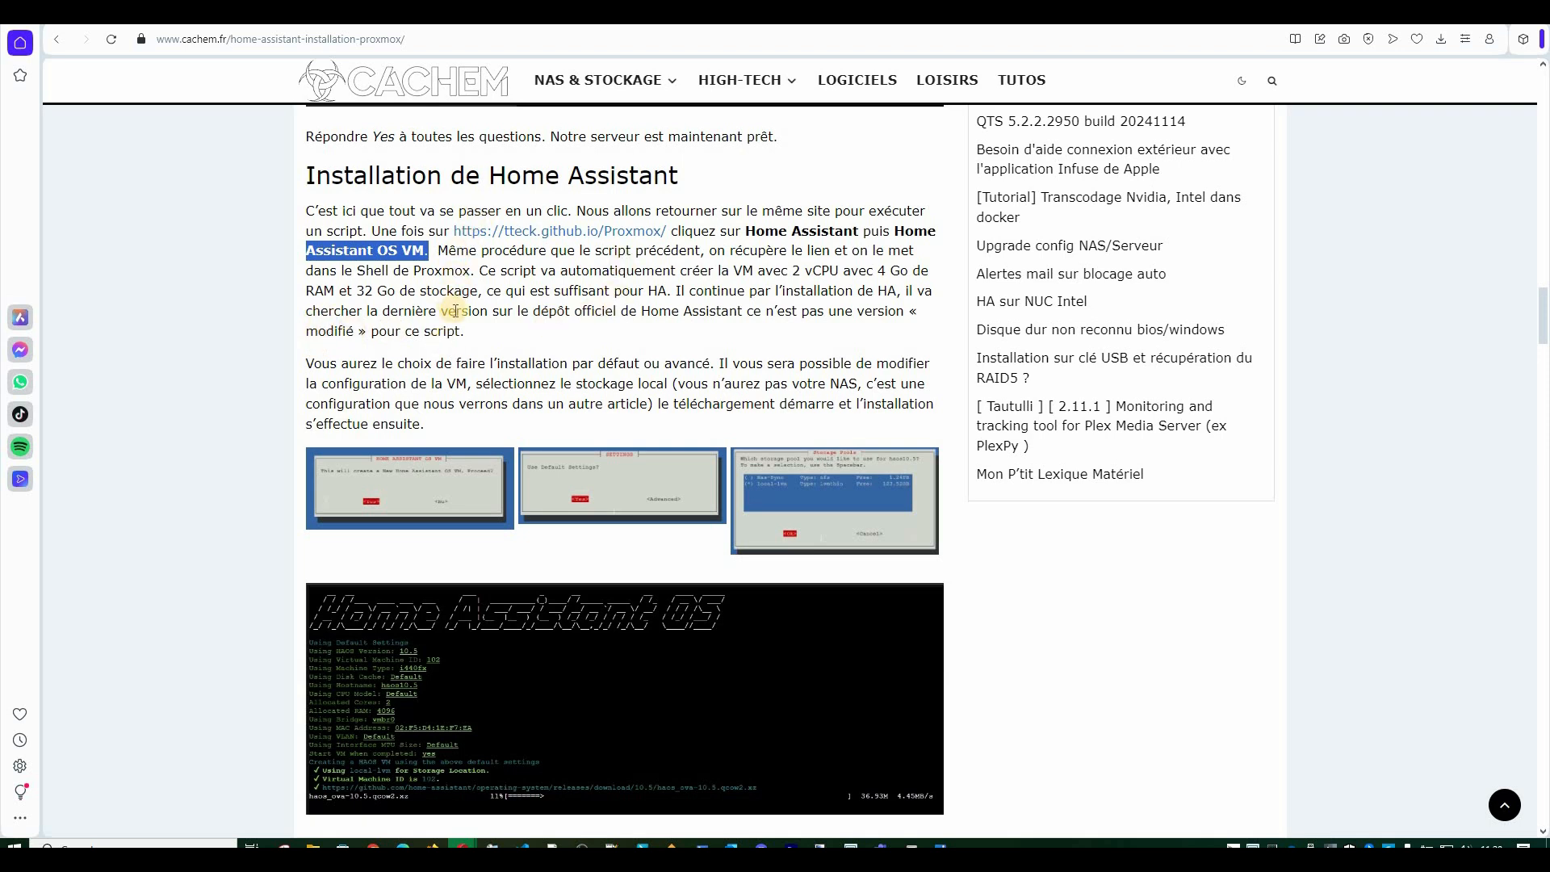
left_click(250, 13)
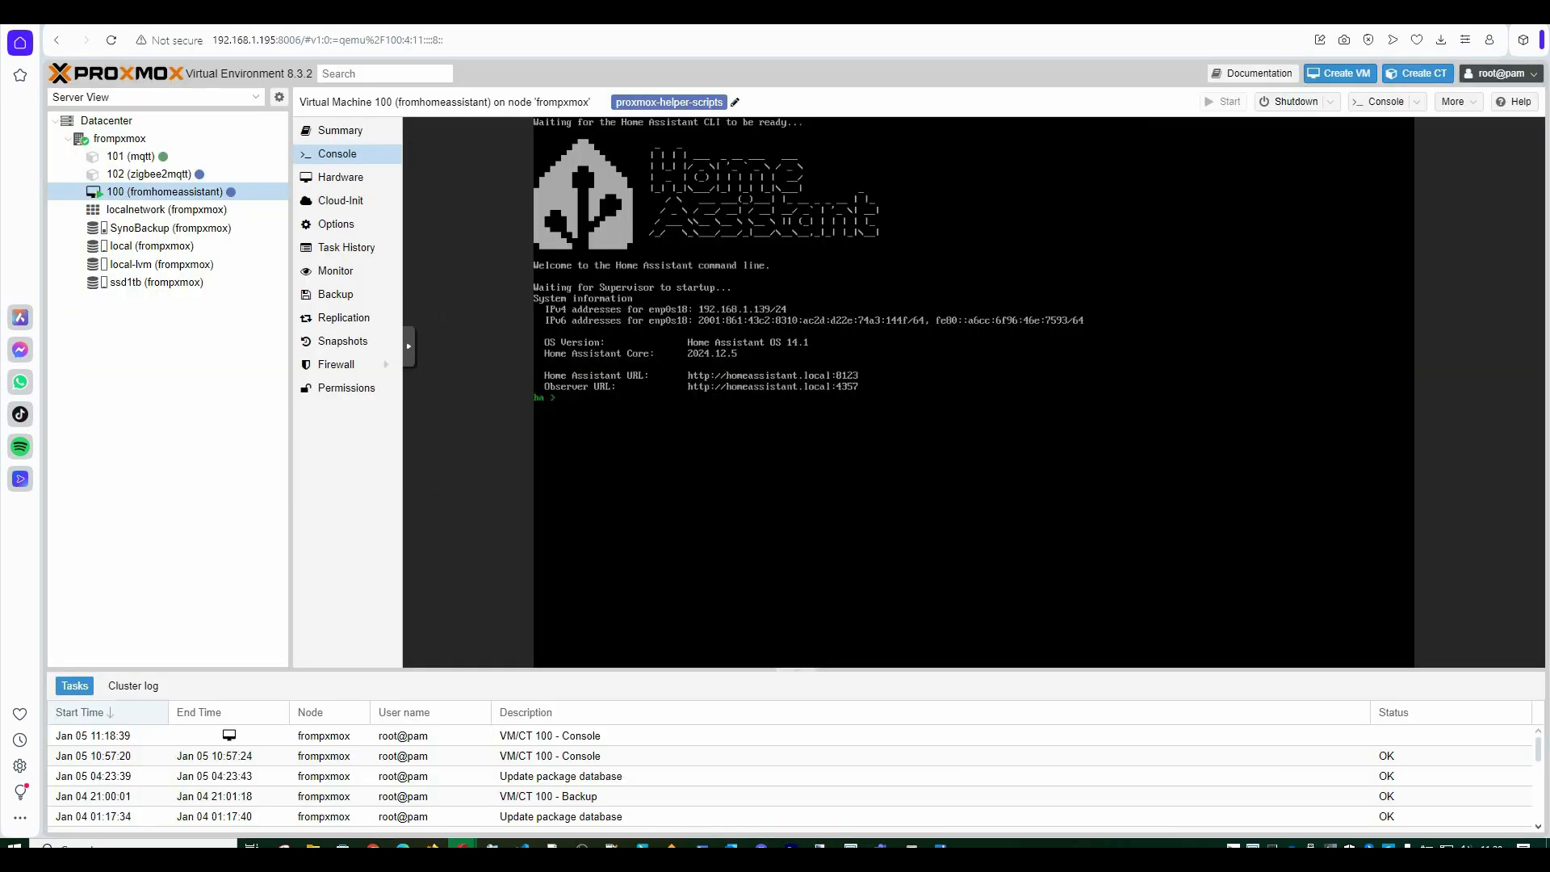
Open a shell on the frompxmox node and run ls, cd / and ls.
left_click(103, 142)
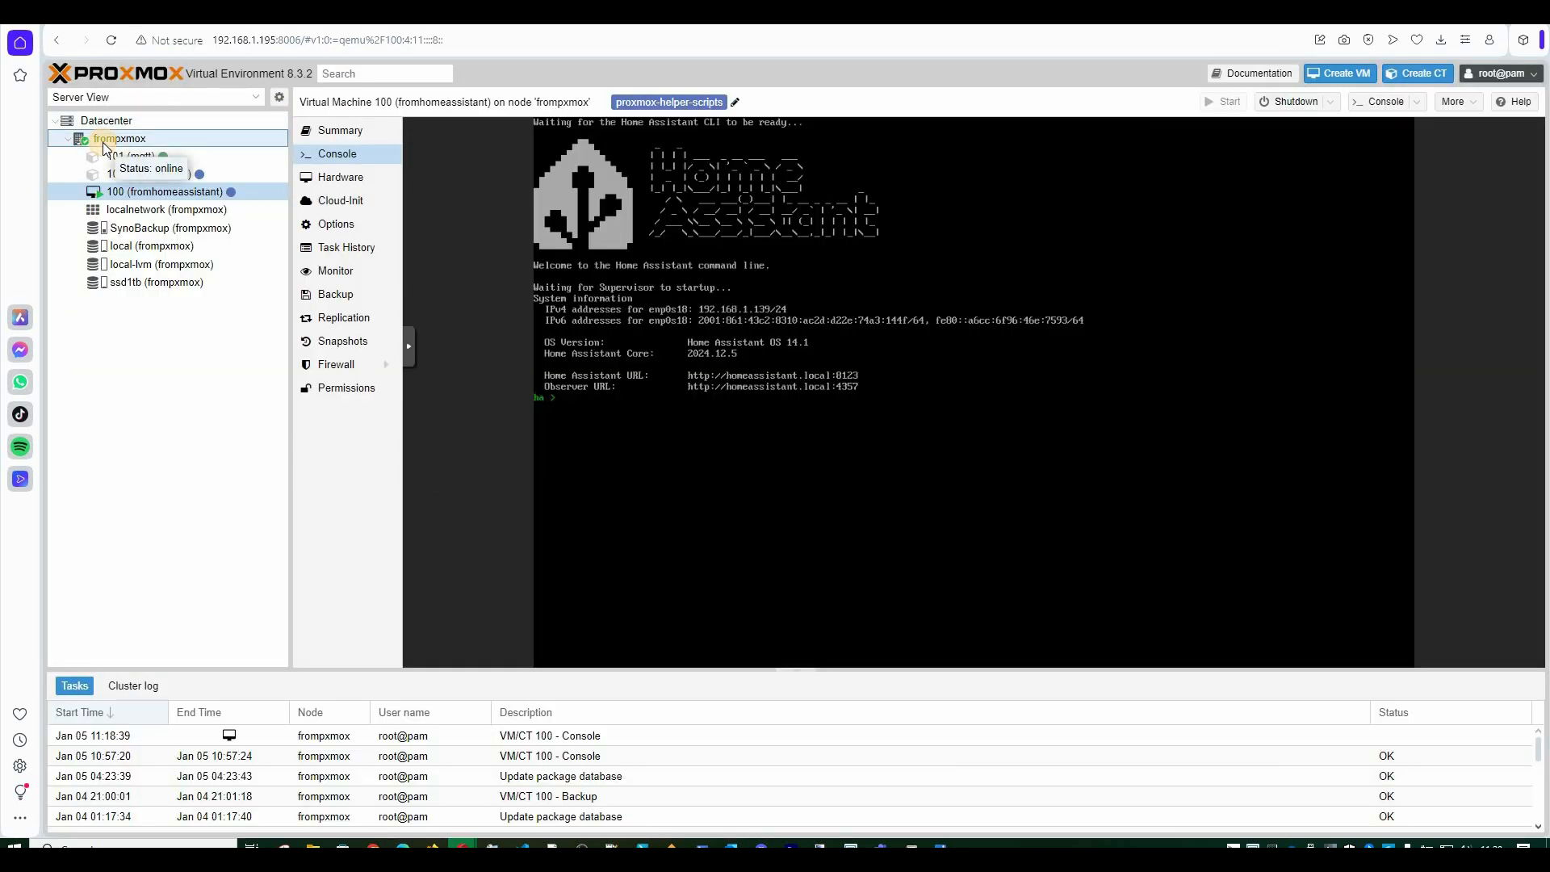
left_click(103, 142)
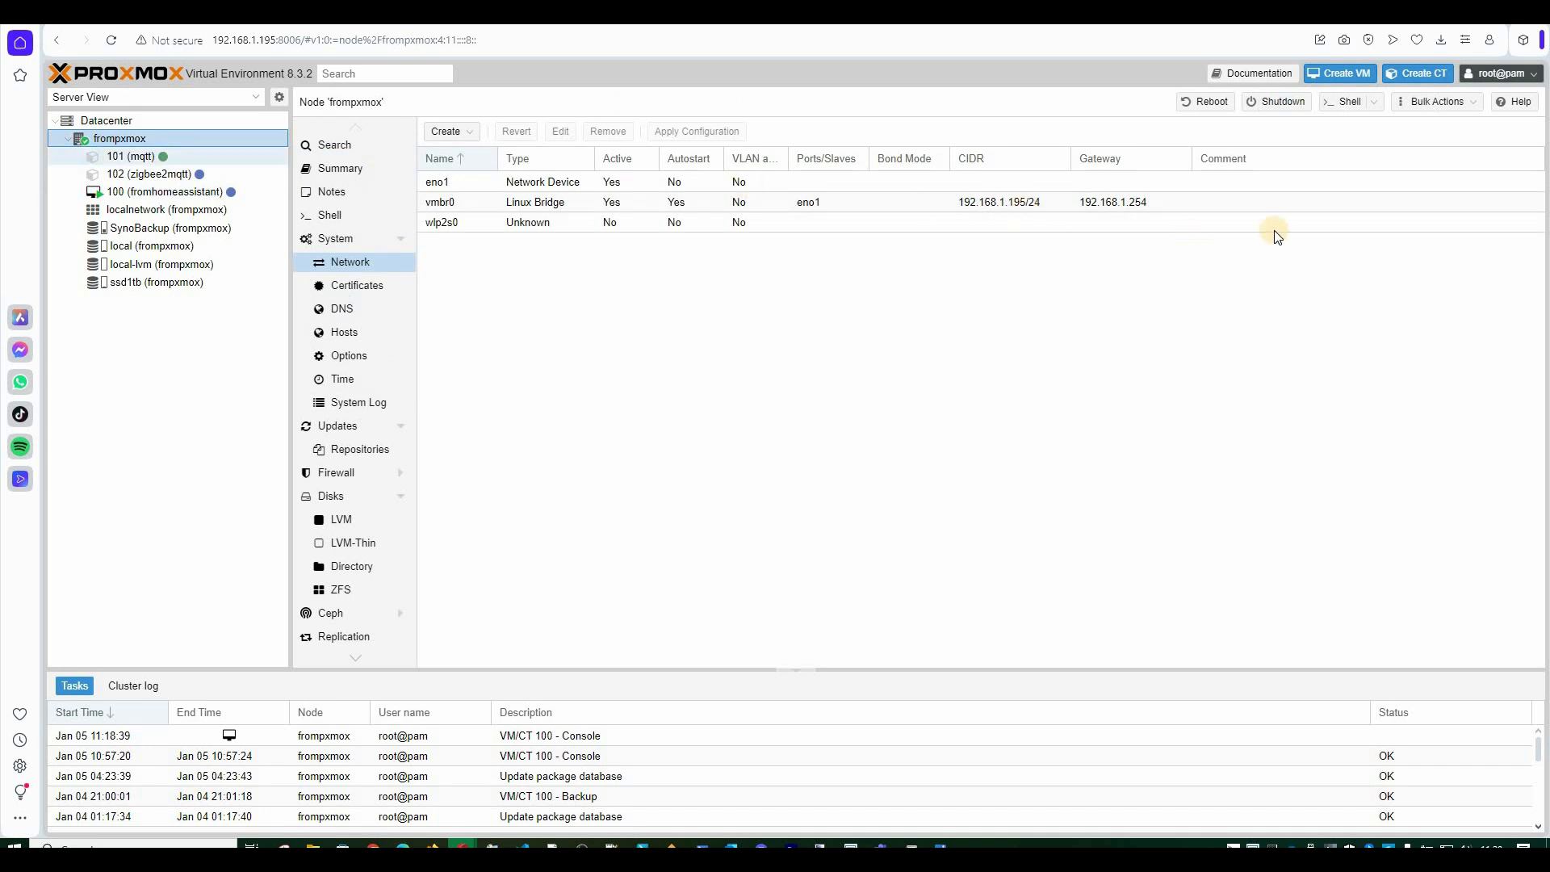
left_click(1351, 108)
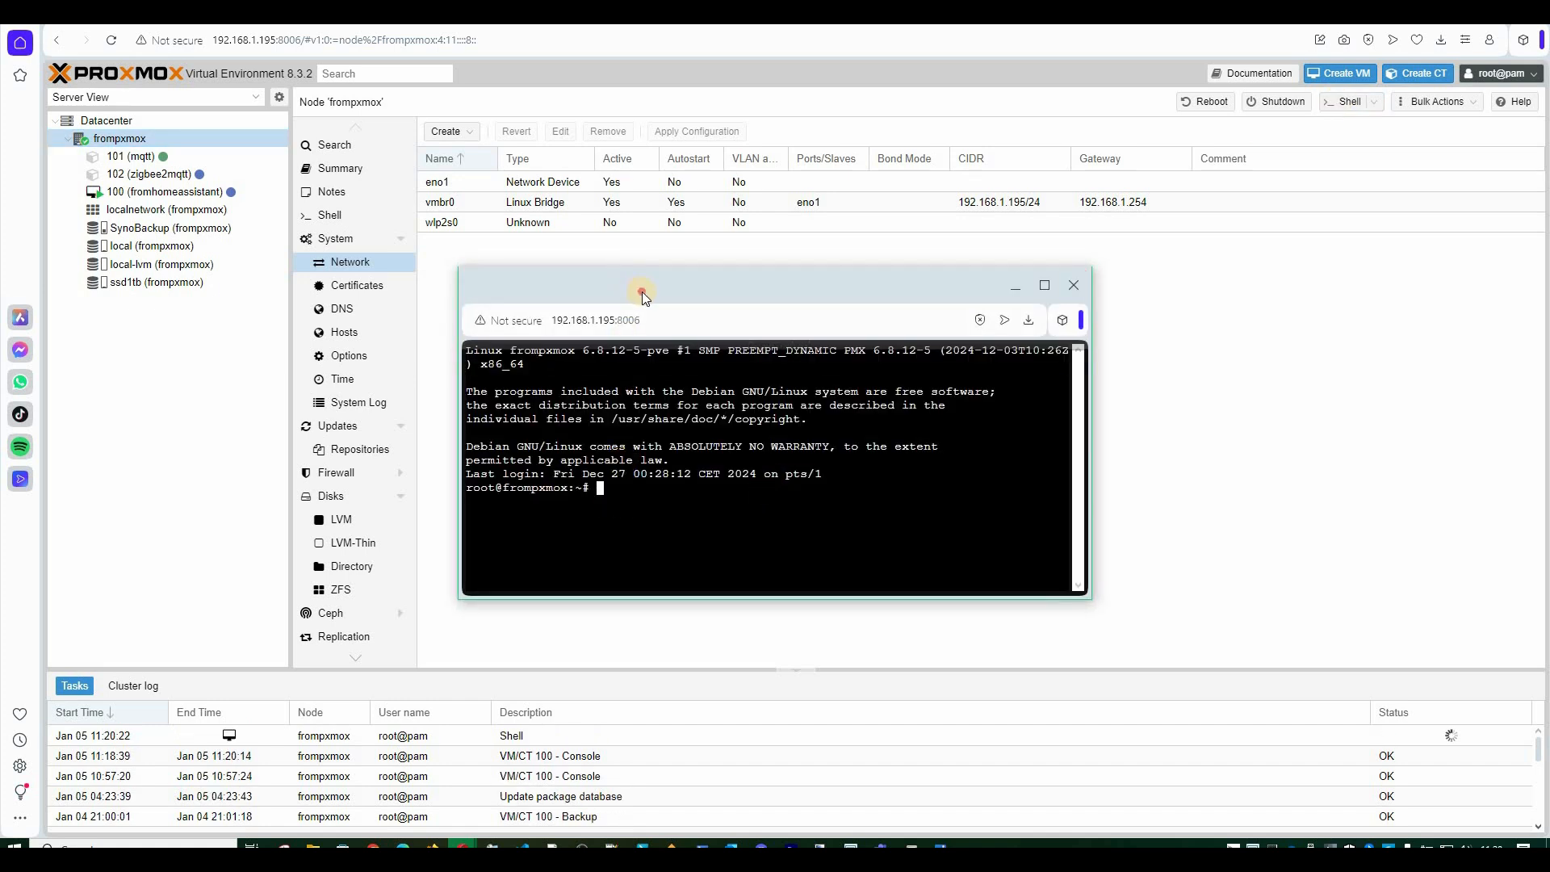
key("Return")
key("Return")
key("Return")
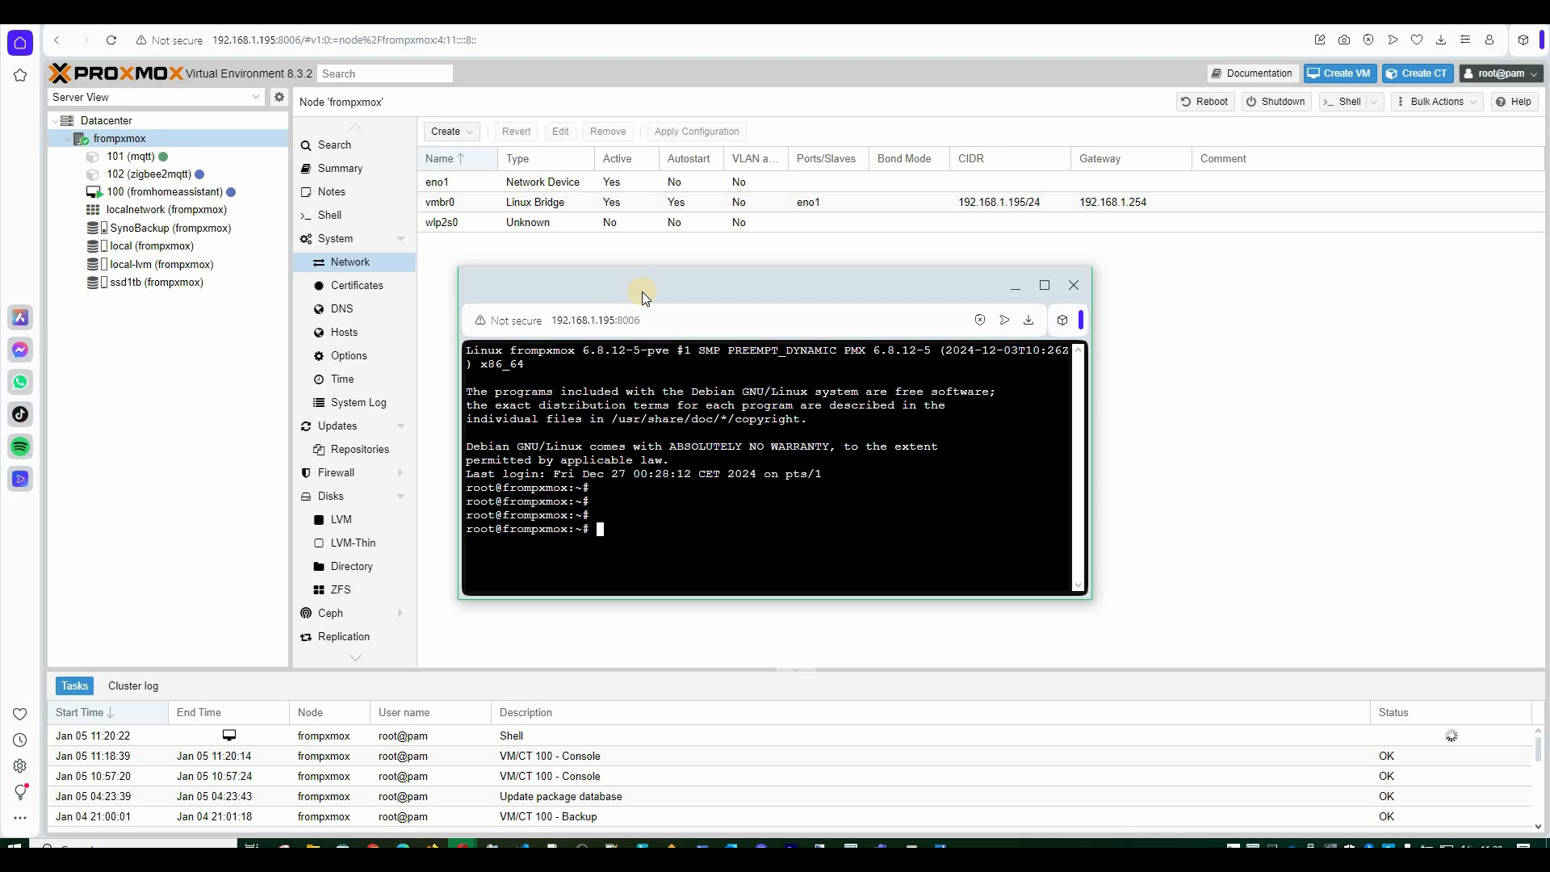
type("ls")
key("Return")
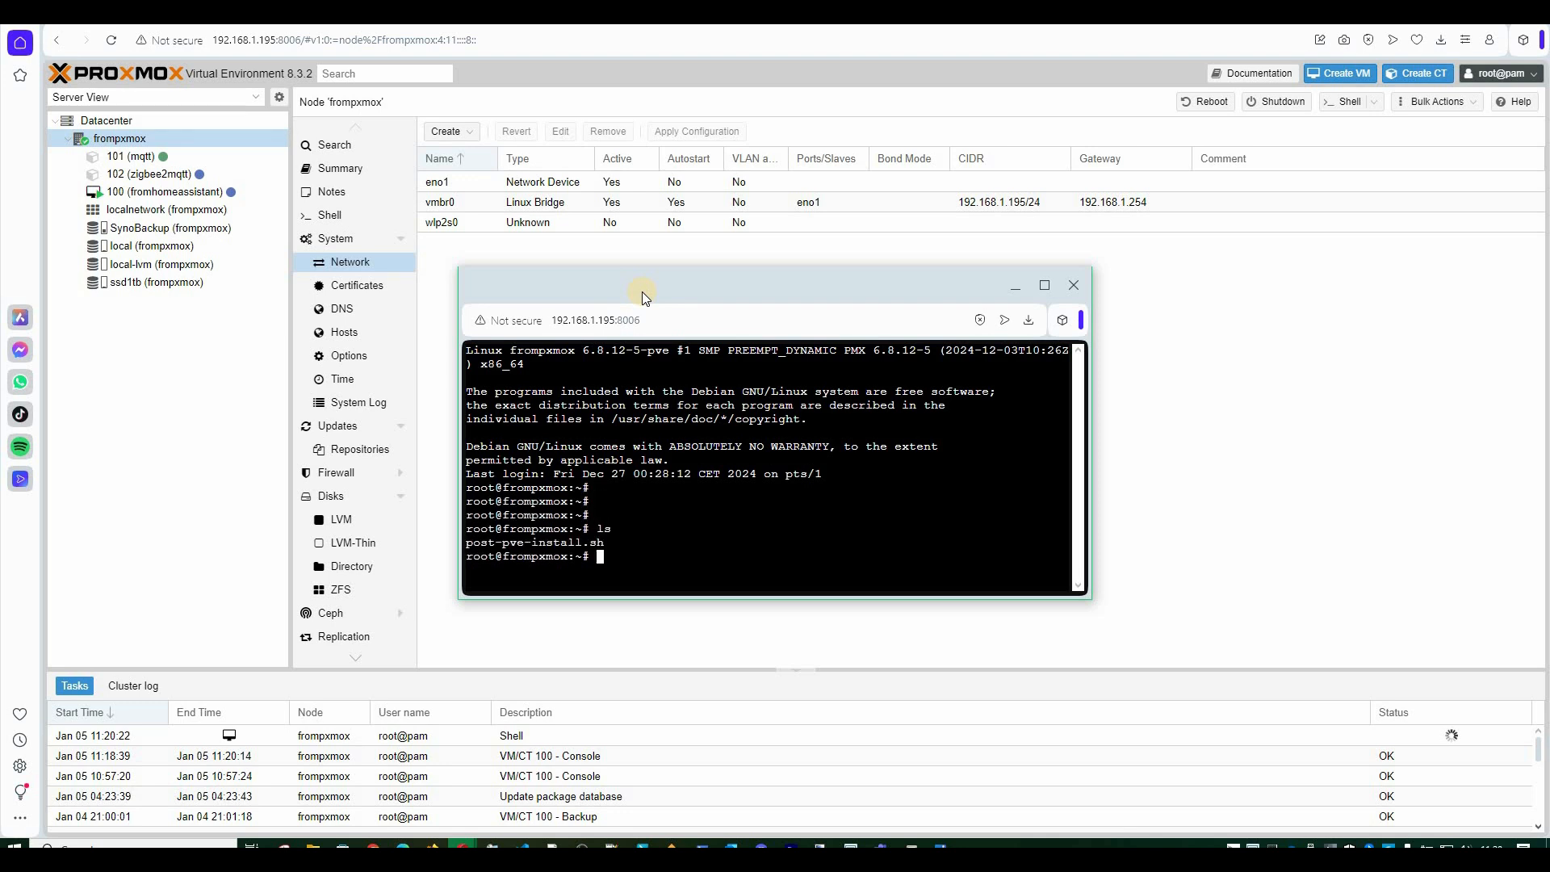
type("cd /")
key("Return")
type("ls")
key("Return")
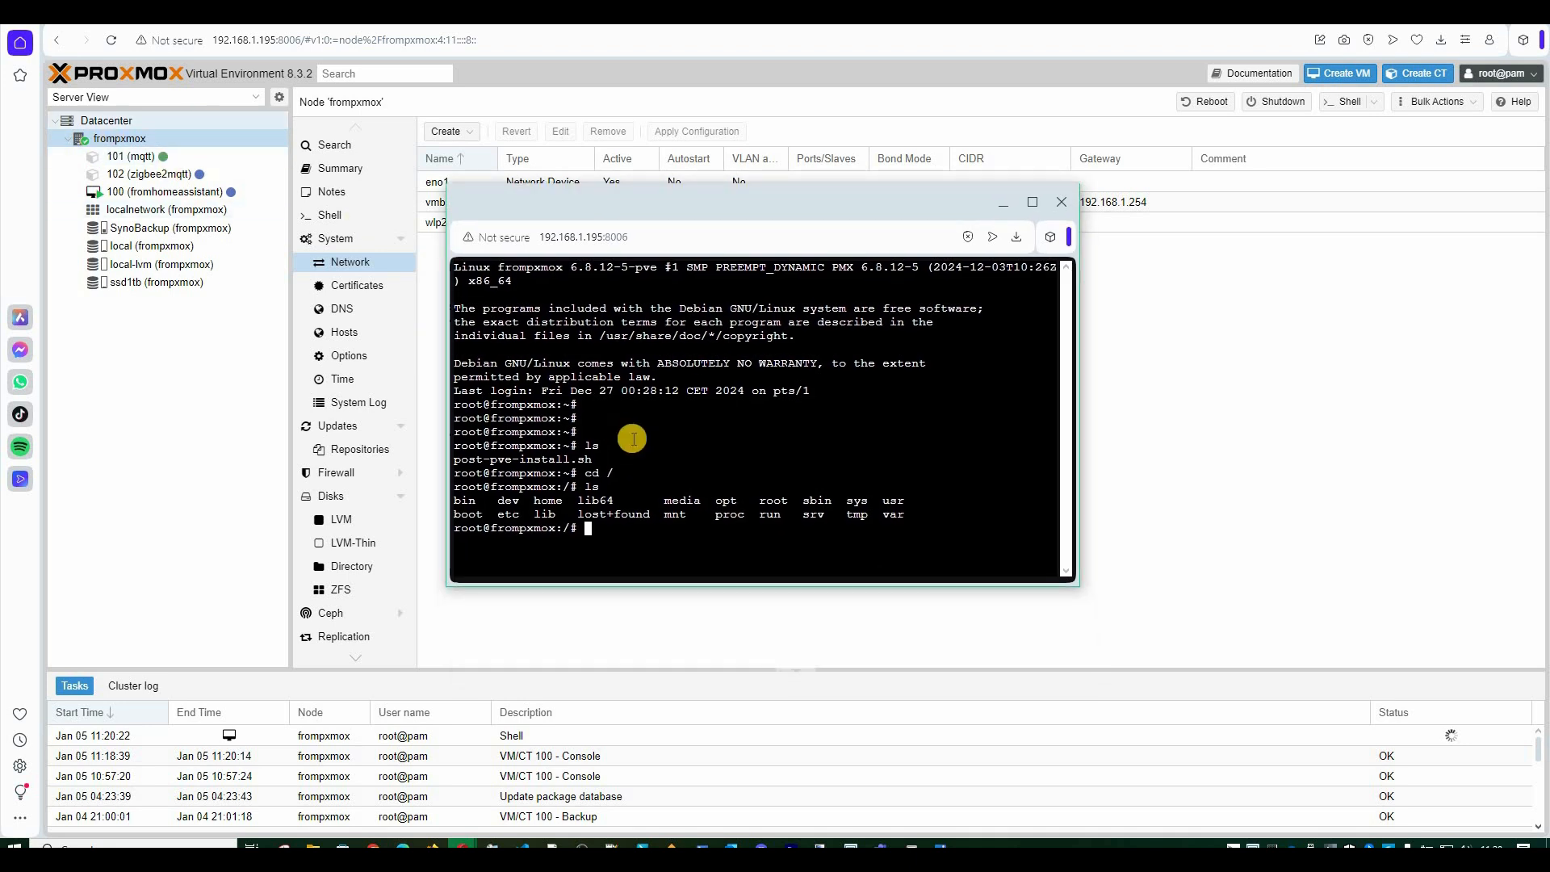
Paste the haos-vm.sh install command at the root prompt and enlarge and reposition the shell window.
right_click(722, 529)
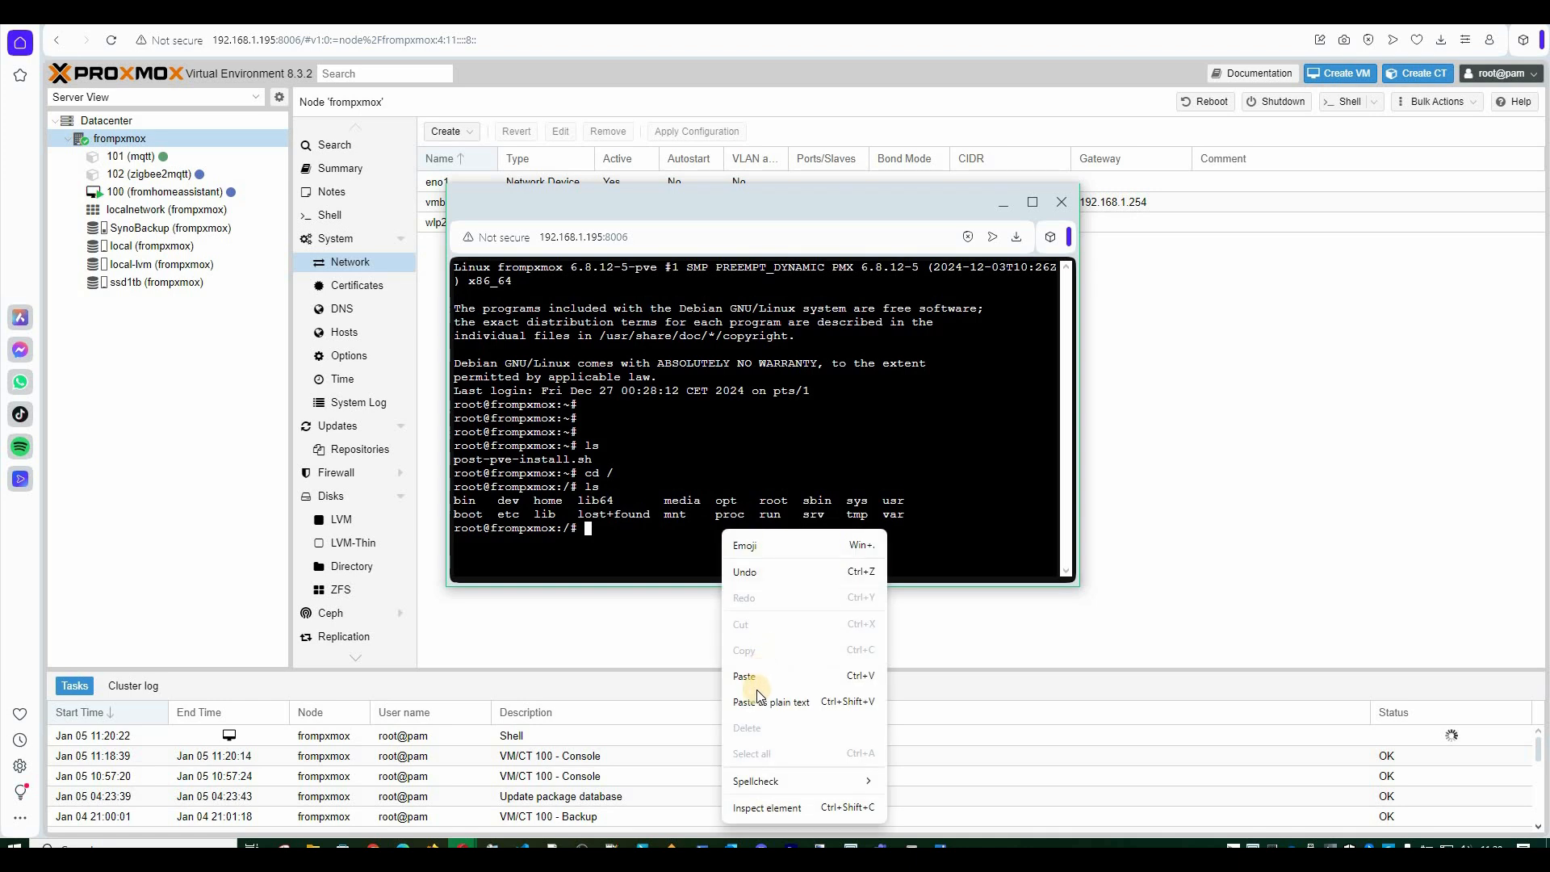
left_click(767, 701)
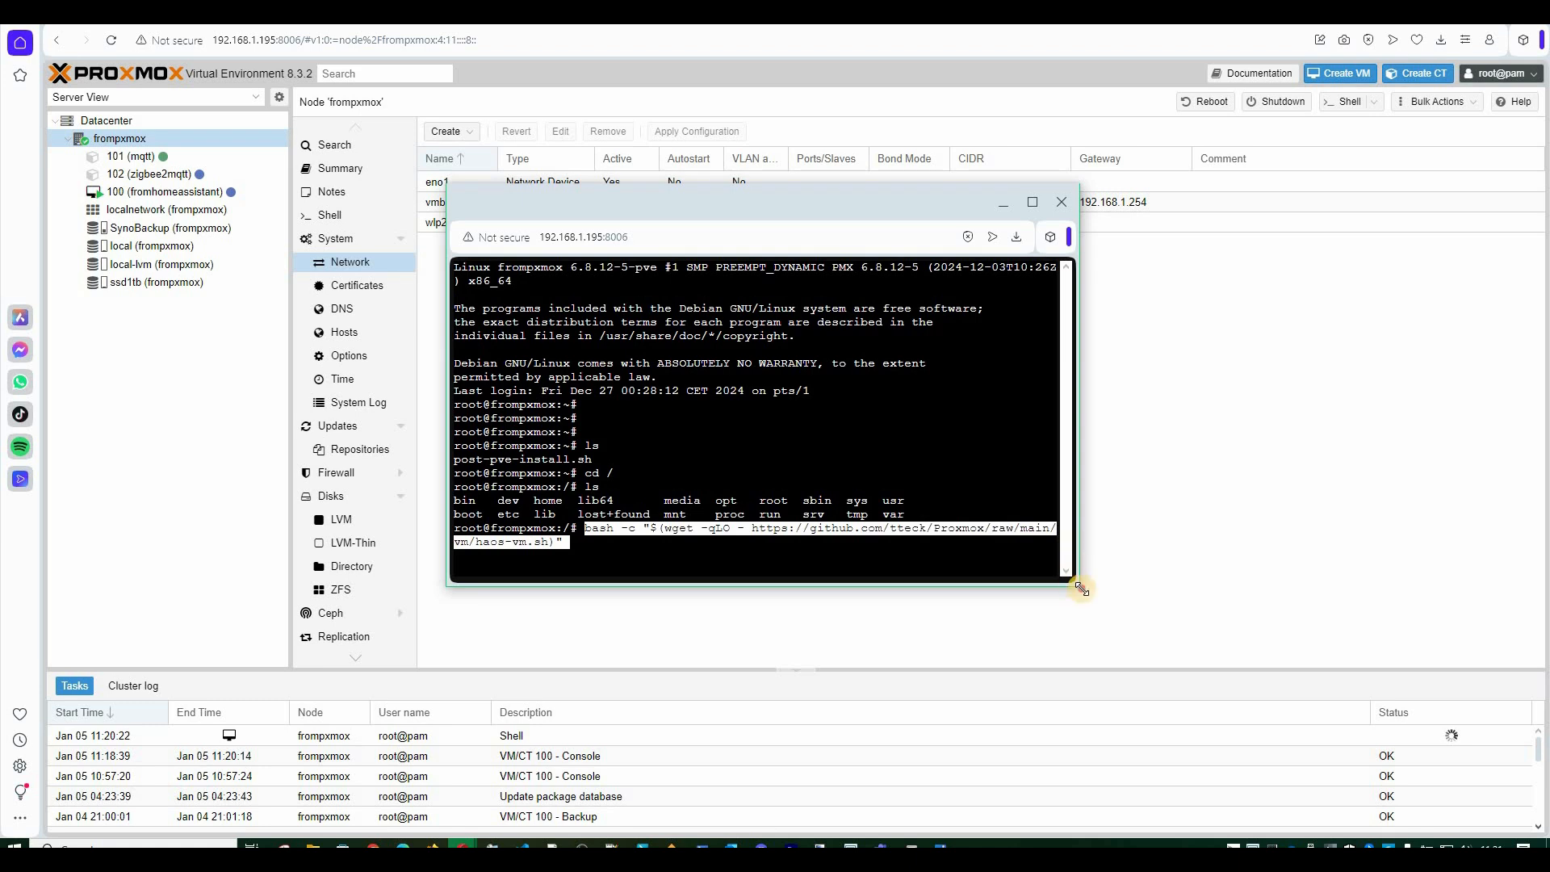
left_click_drag(1074, 584, 1312, 678)
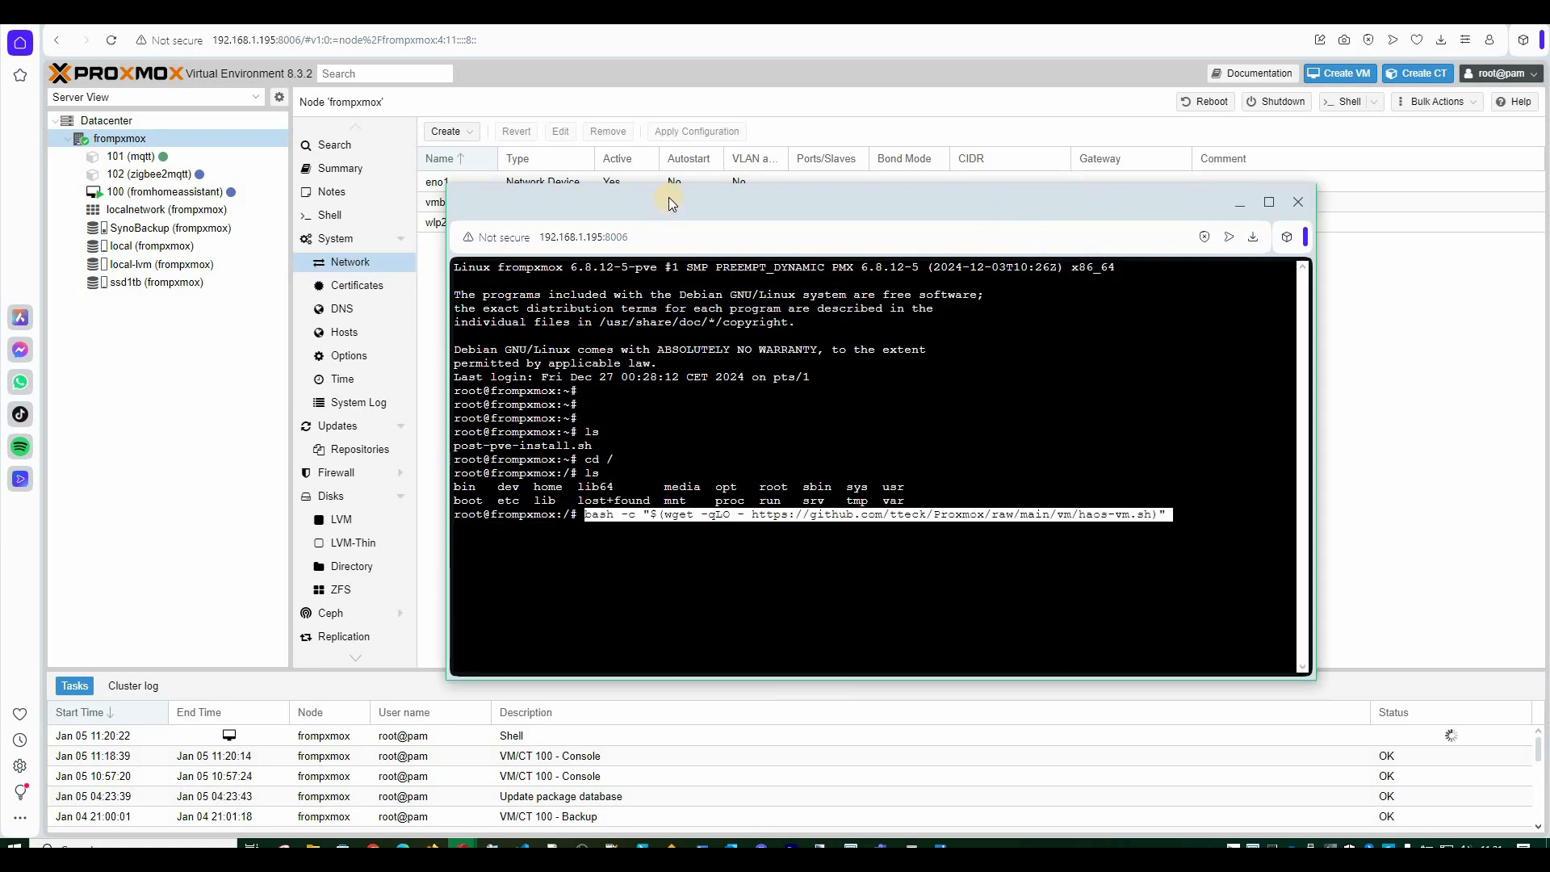
left_click_drag(557, 171, 560, 174)
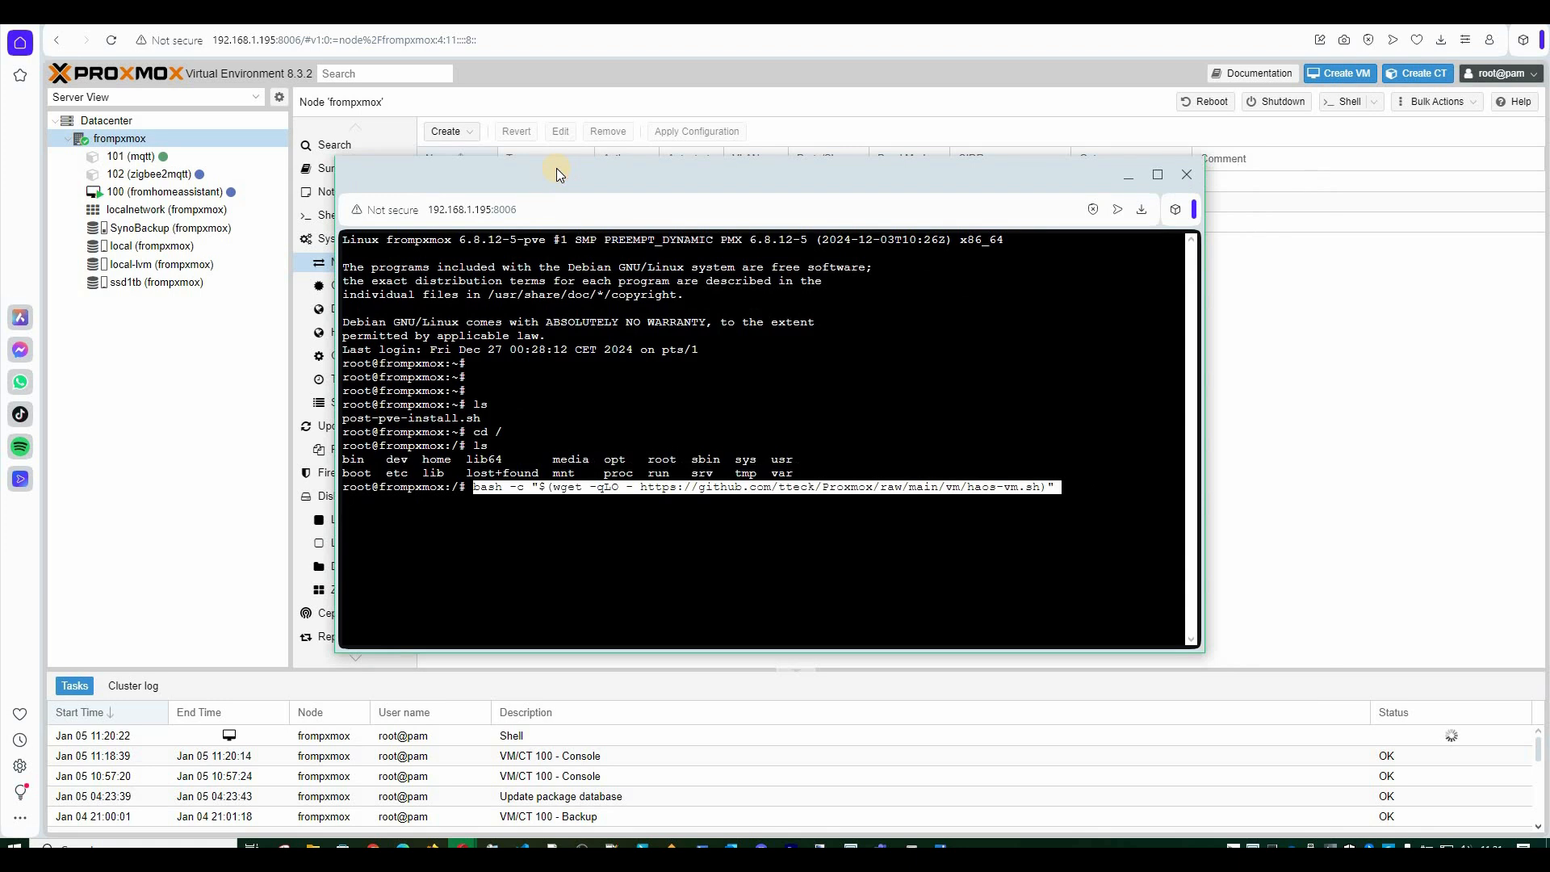
Run the haos-vm.sh script, answering Yes to create the VM and Yes to default settings.
key("Return")
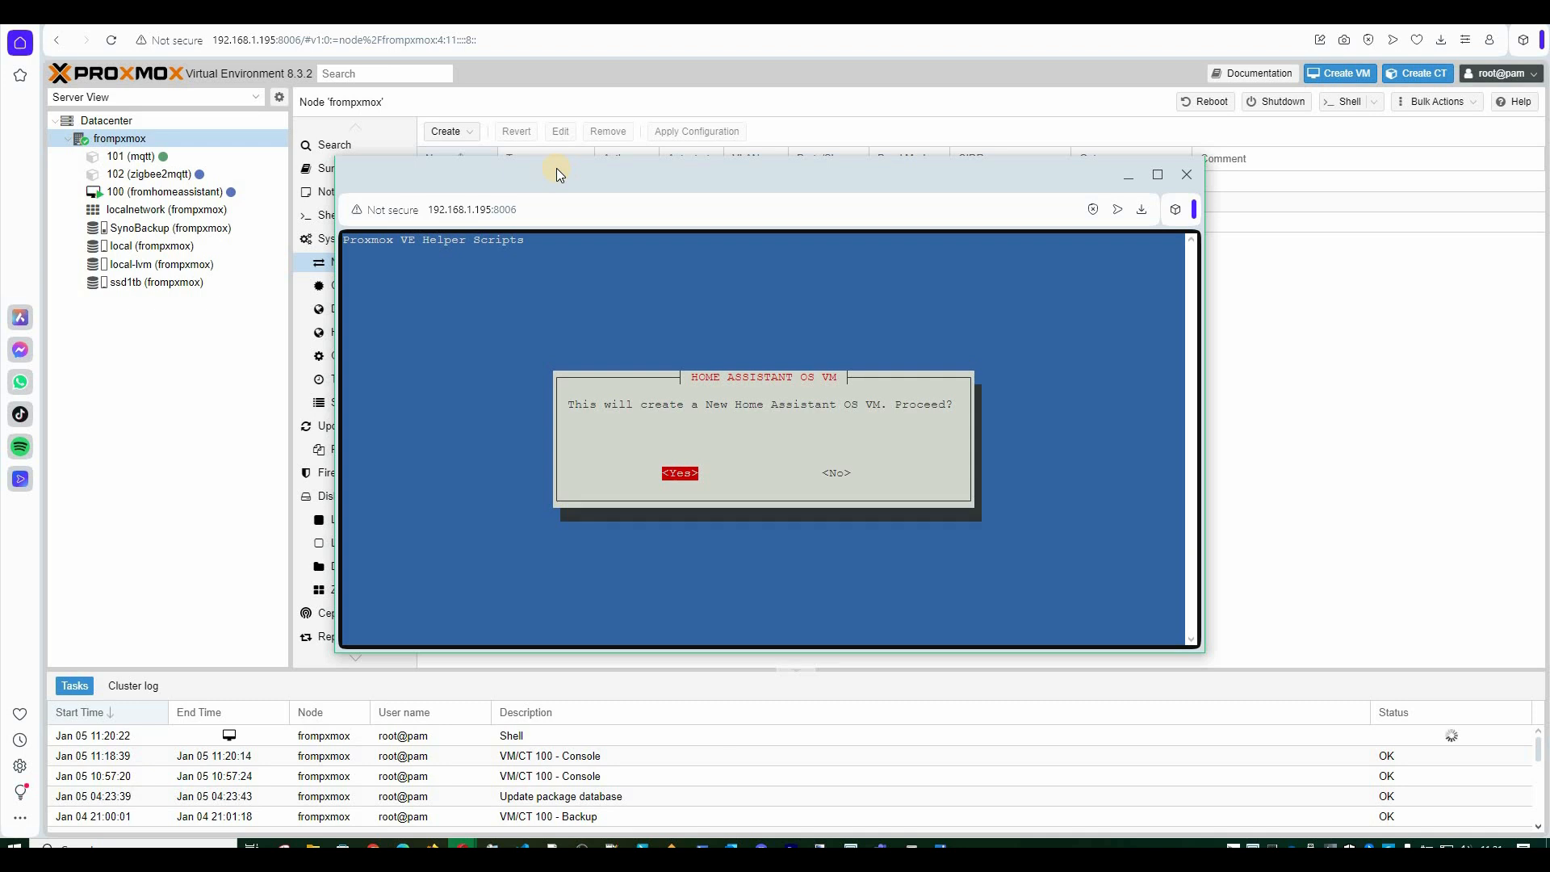
key("Tab")
key("Tab")
key("Tab")
key("Tab")
key("Tab")
key("Tab")
key("Tab")
key("Tab")
key("Tab")
key("Tab")
key("Tab")
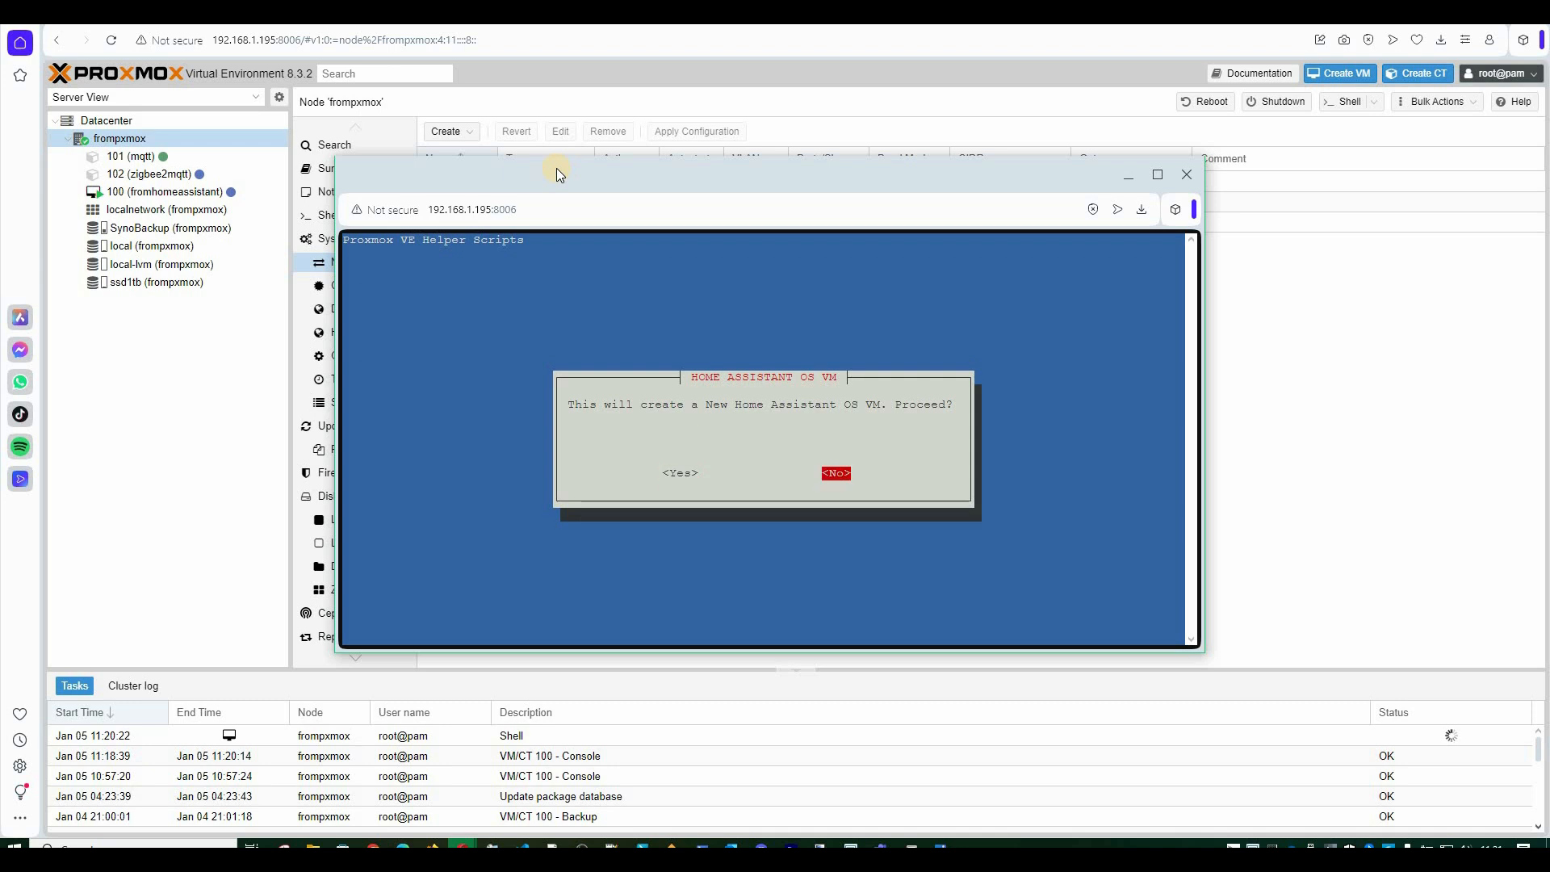
key("Tab")
key("Return")
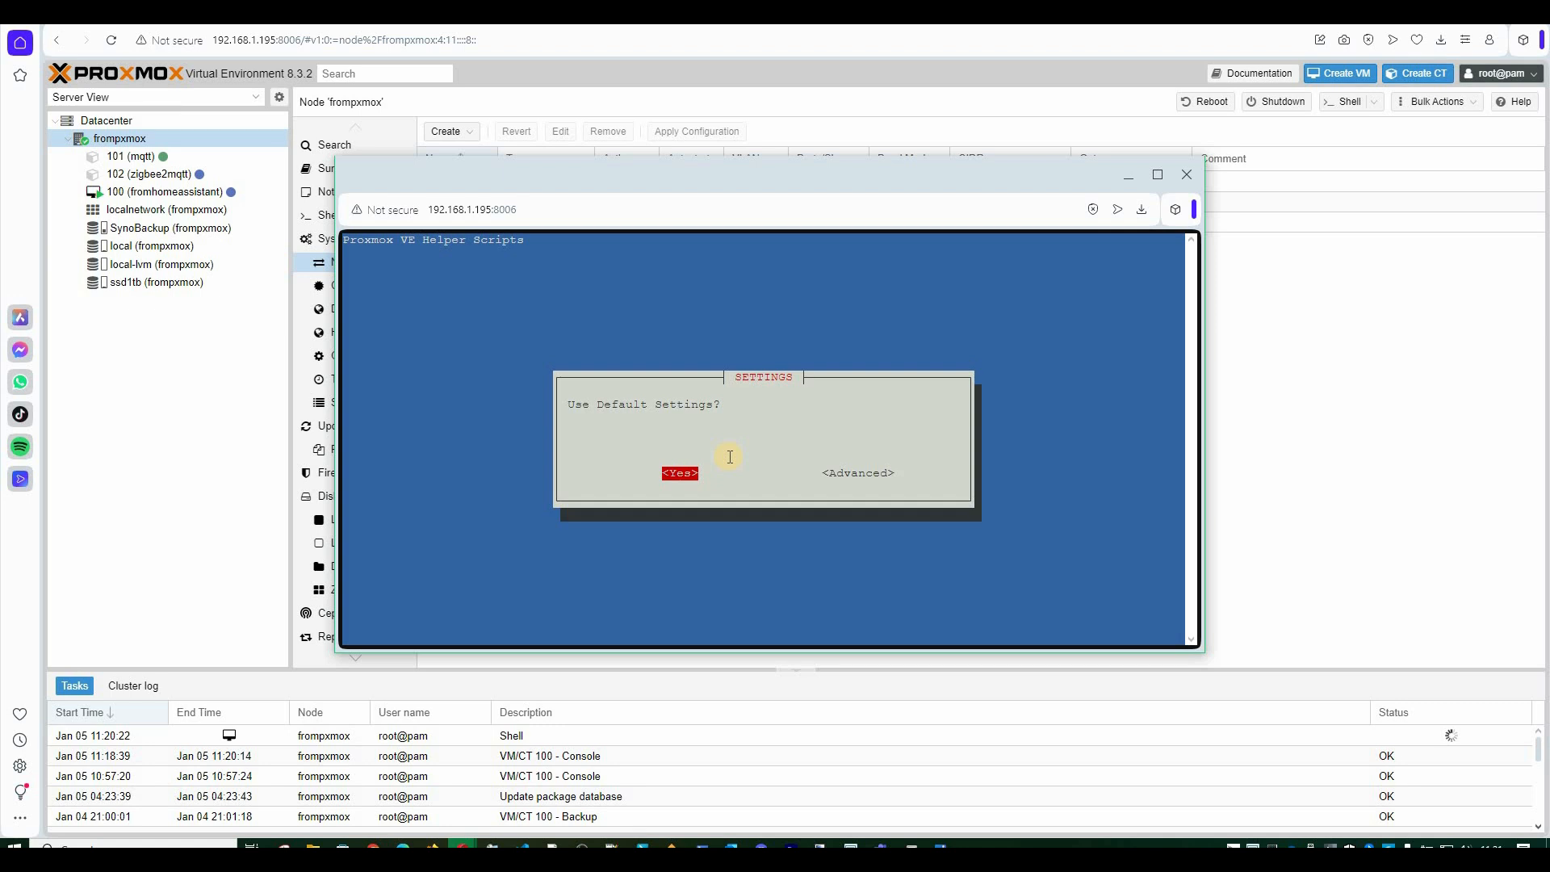
key("Return")
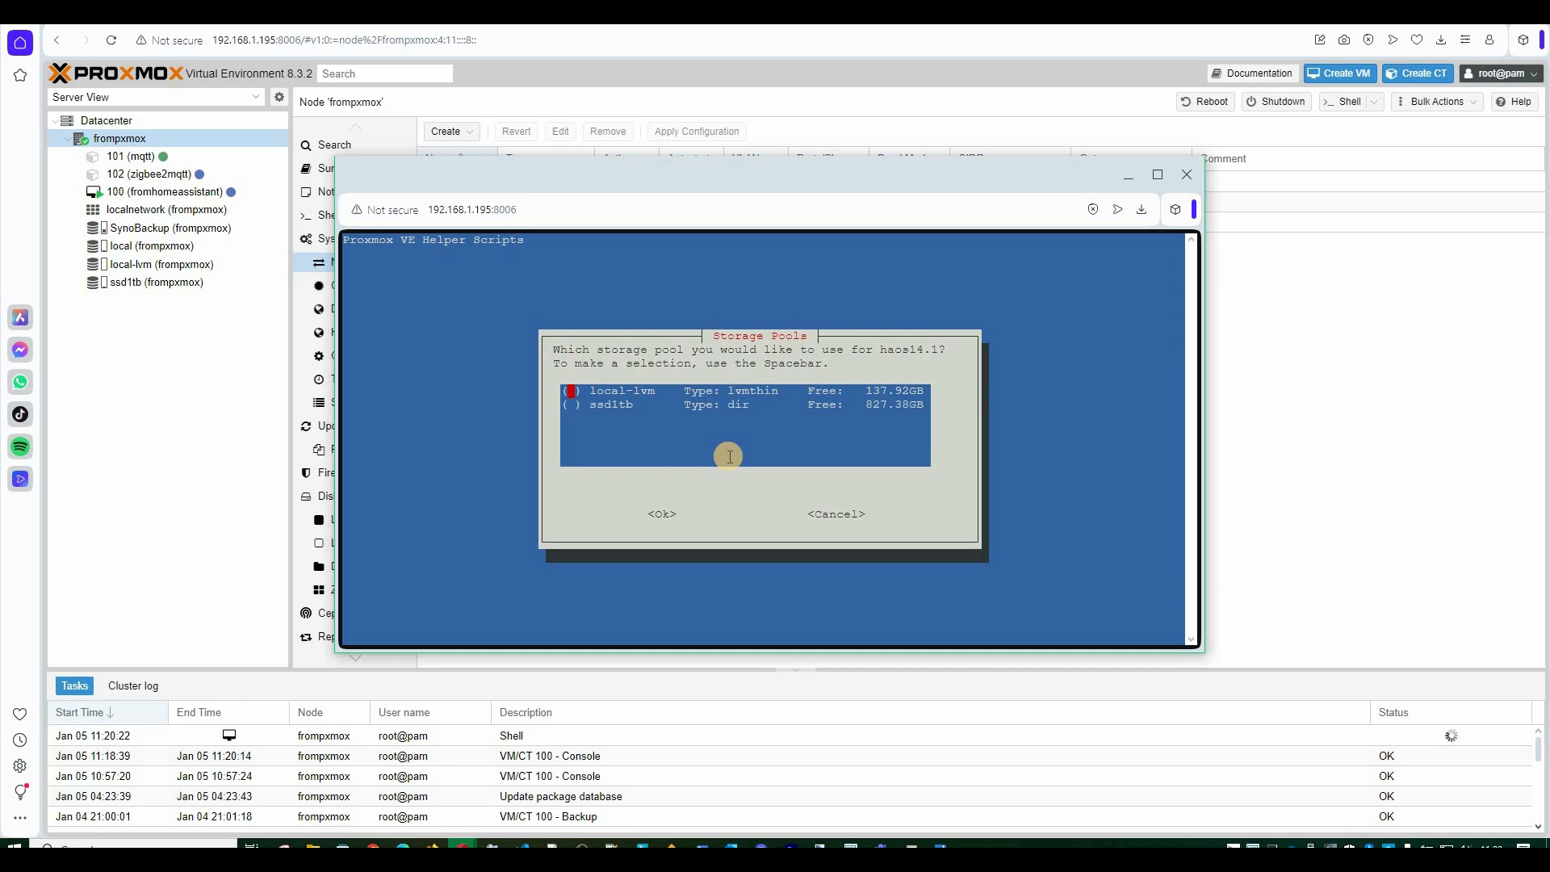
Choose the ssd1tb storage pool so the script creates and starts VM 103 haos14.1.
key("Down")
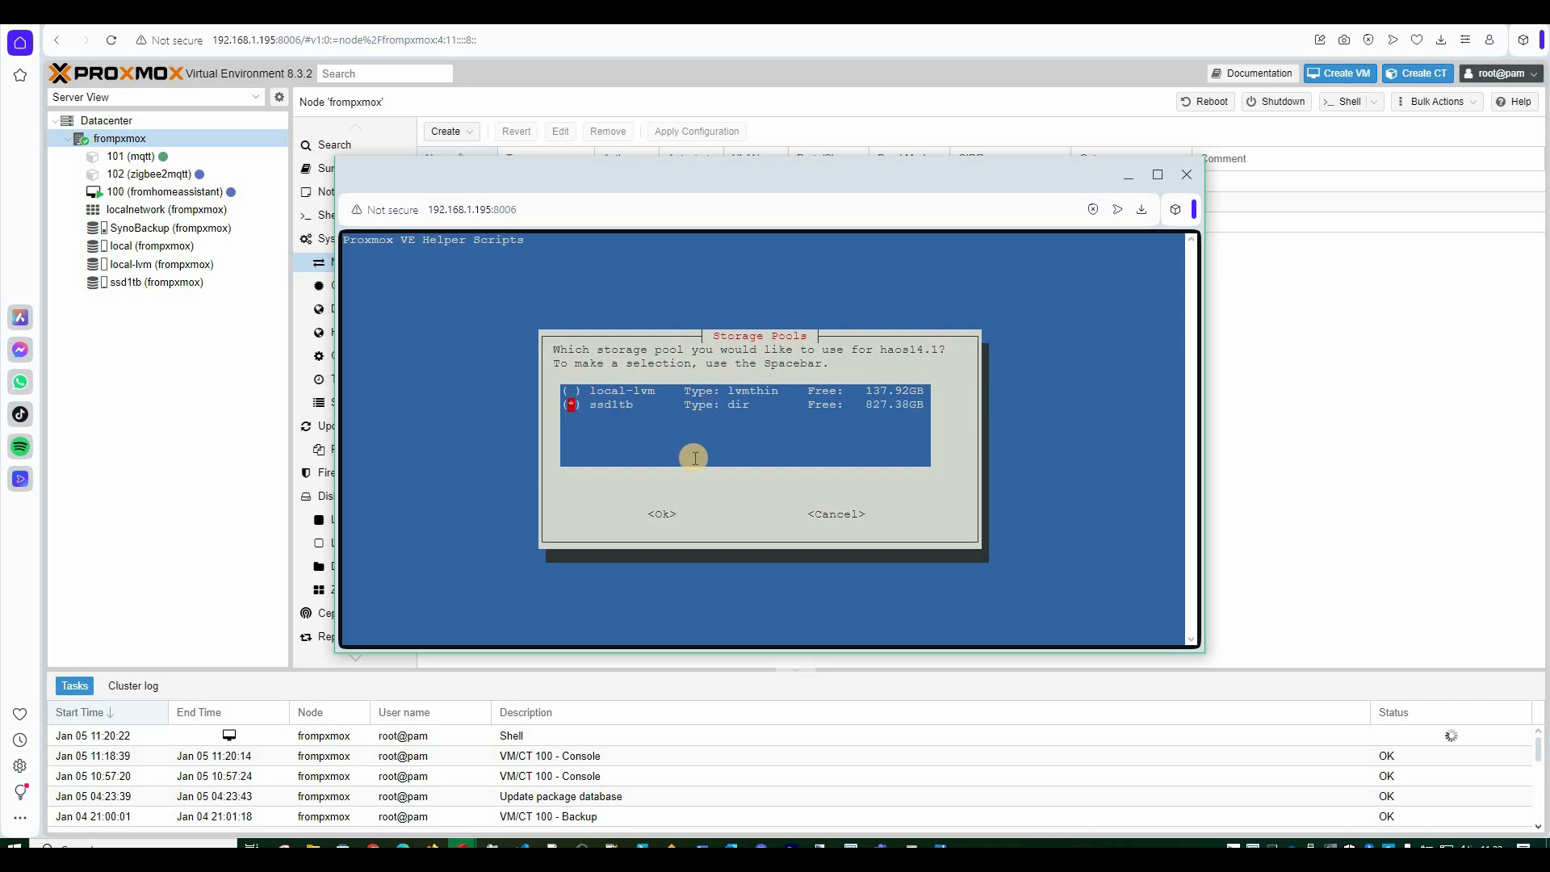
key("Tab")
key("Return")
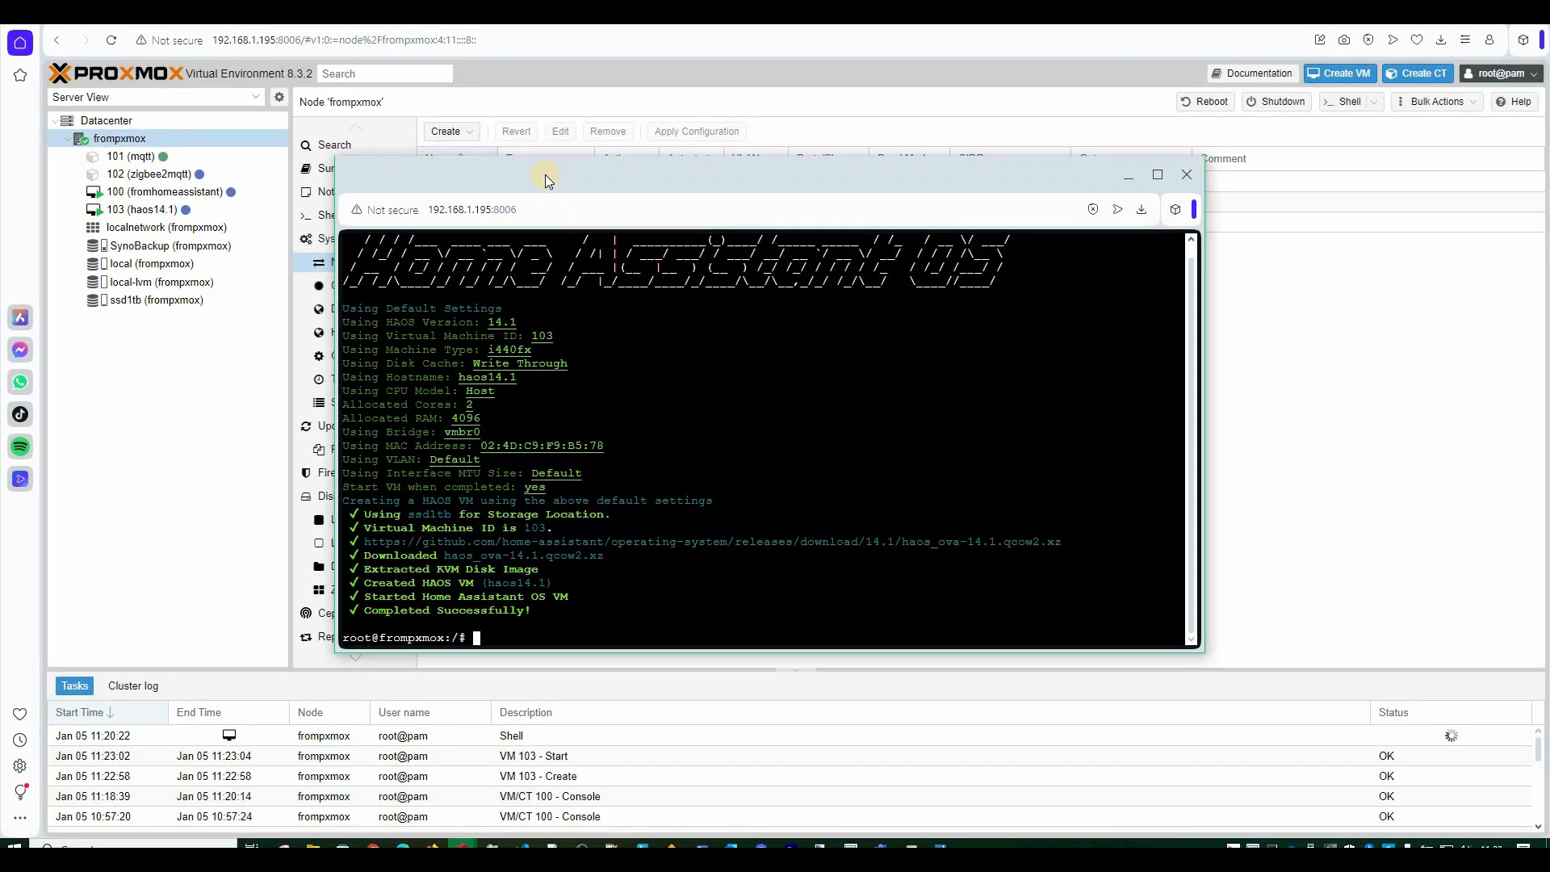
key("Return")
key("Return")
key("Return")
key("Return")
key("Return")
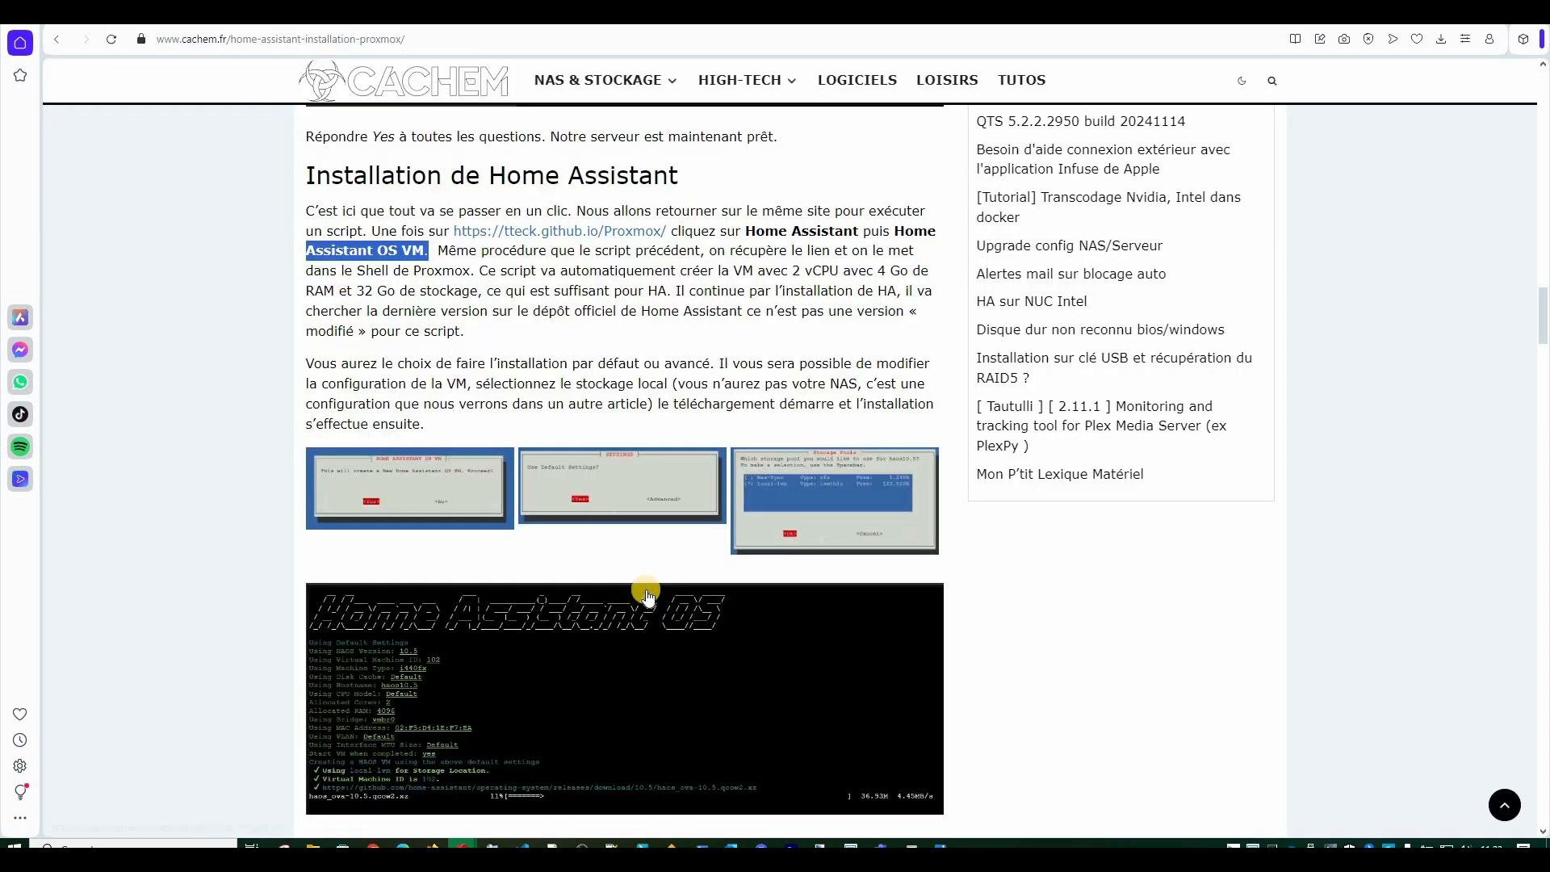
scroll(647, 594, "down", 4)
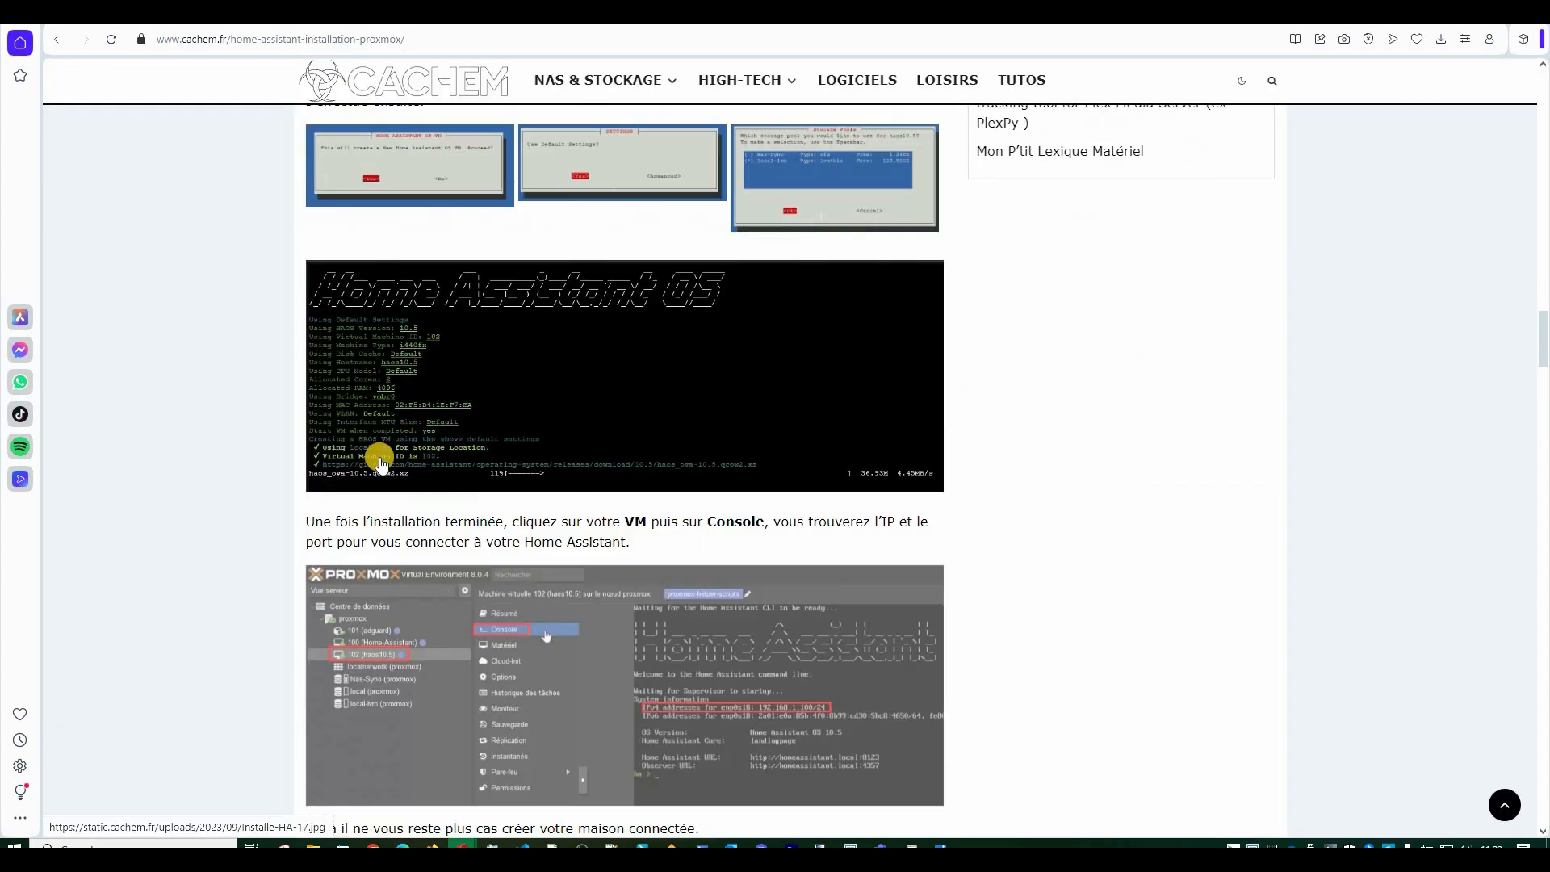
Read the cachem.fr step on finding the VM's IP in its console, then return to Proxmox.
scroll(356, 509, "down", 2)
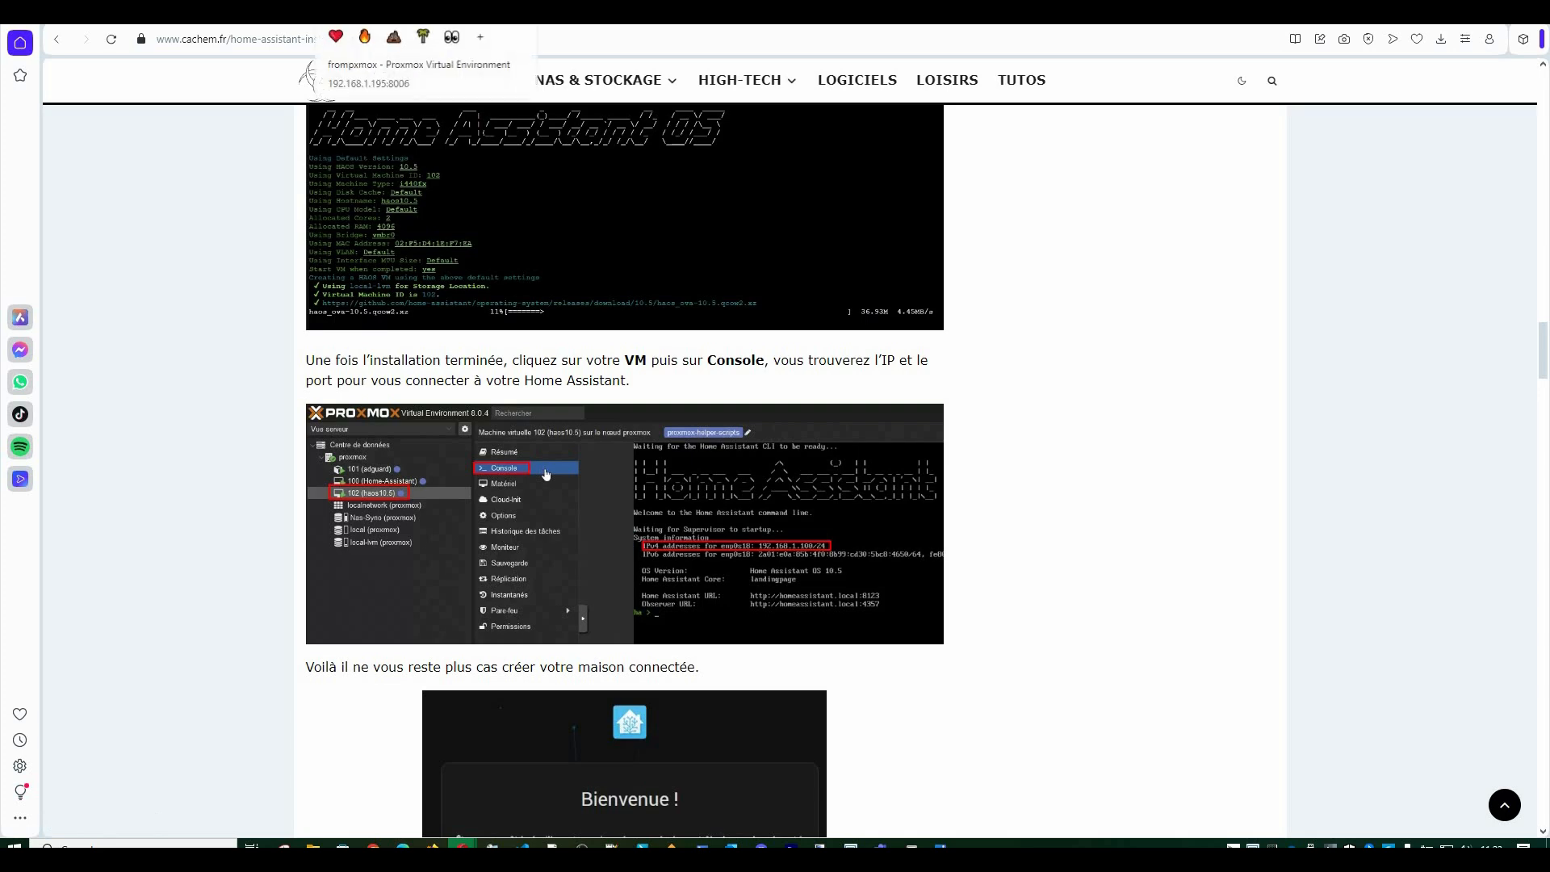
left_click(355, 14)
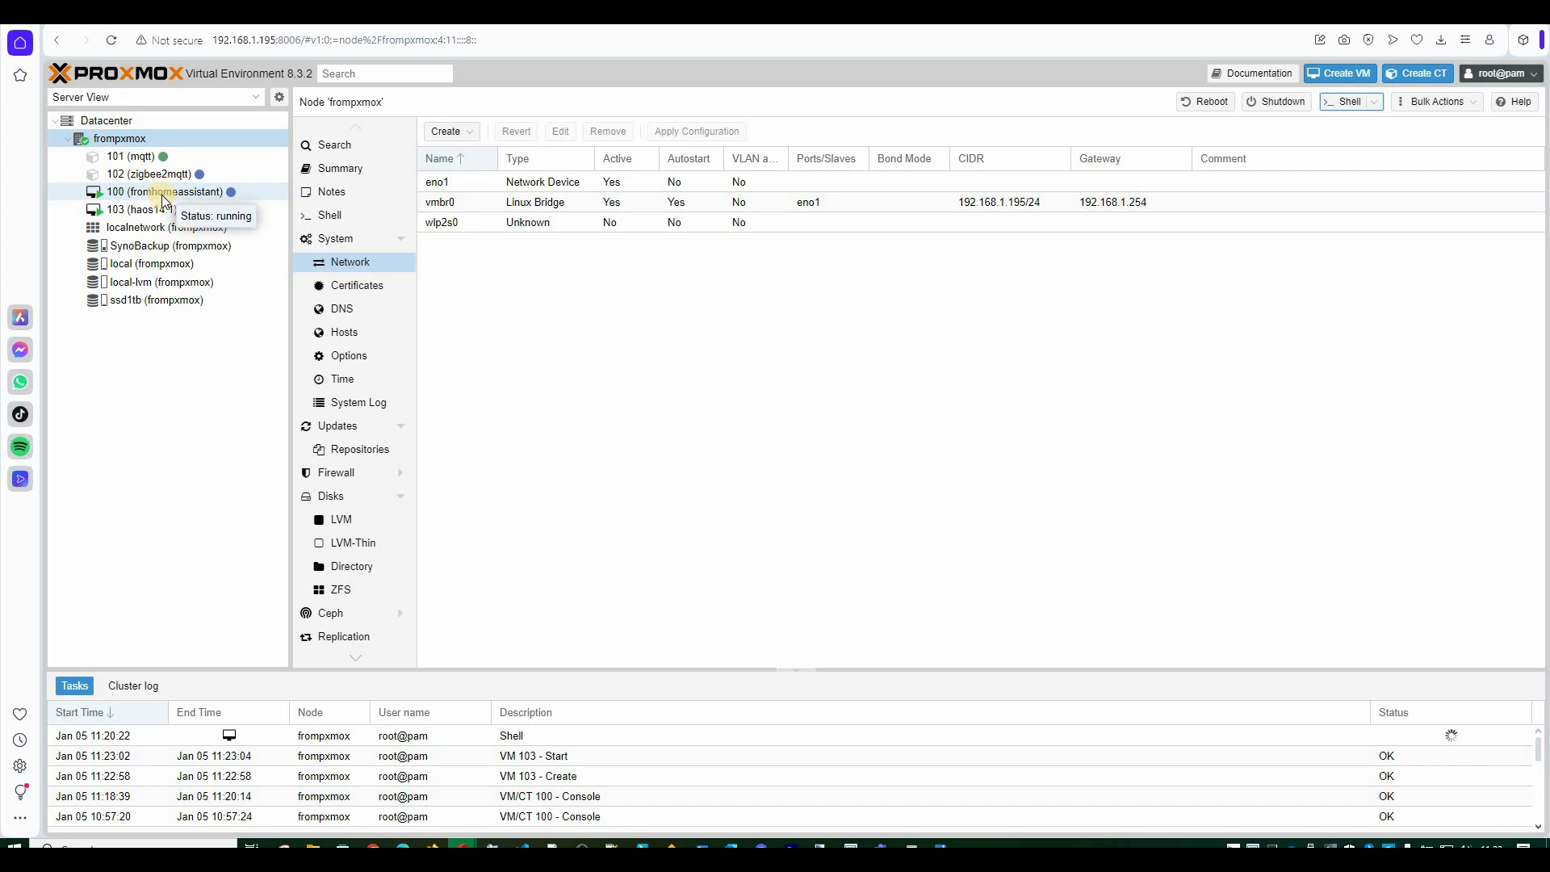
Check the haos14.1 VM 103 console for its address, comparing it with VM 100's console.
left_click(161, 212)
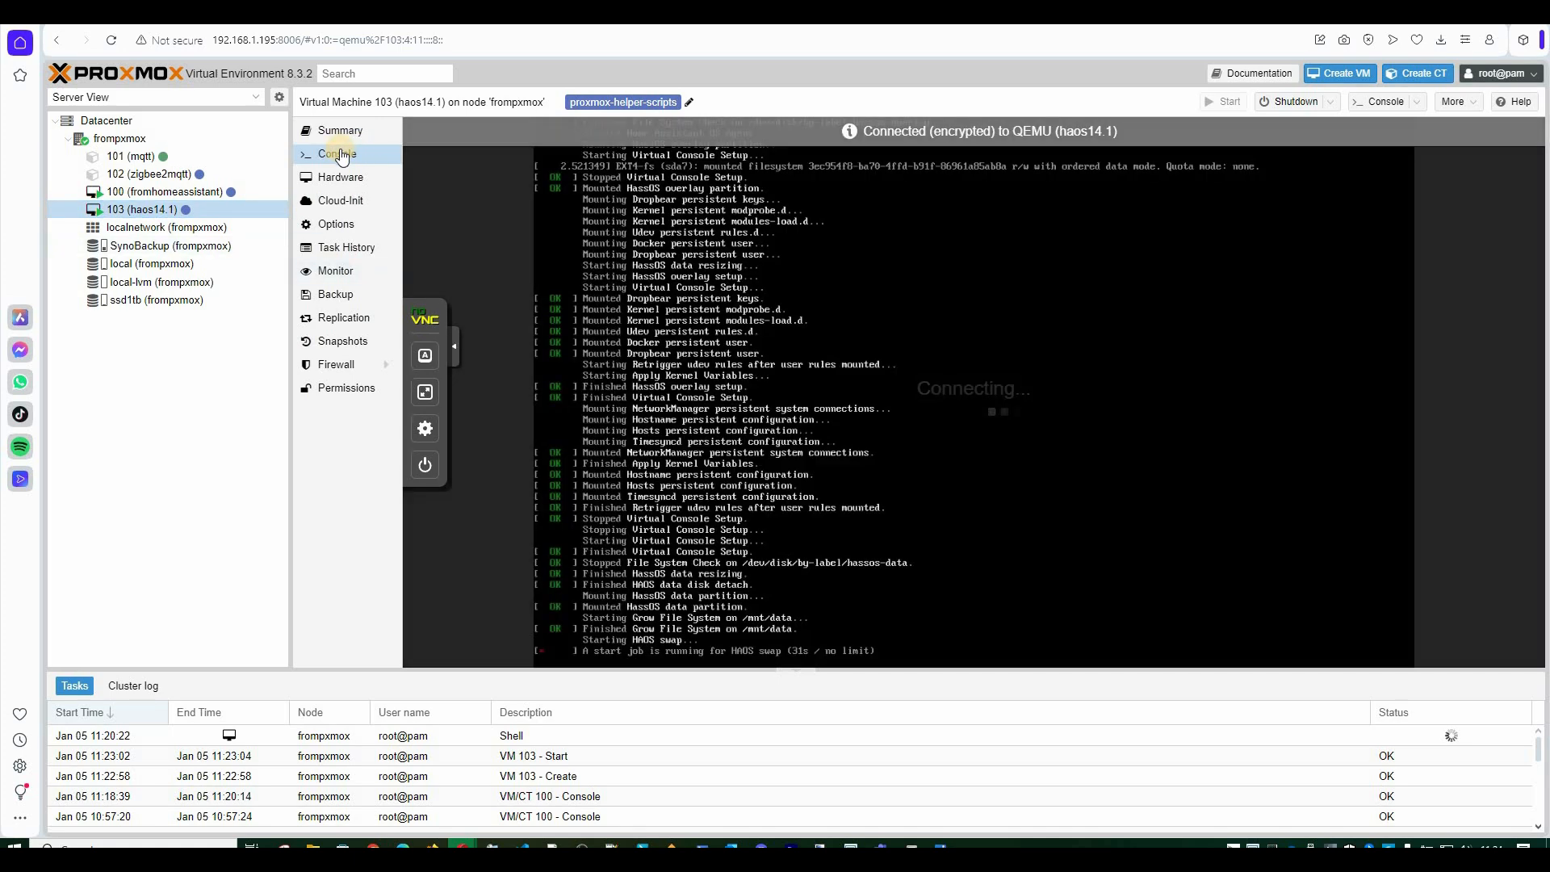
left_click(754, 297)
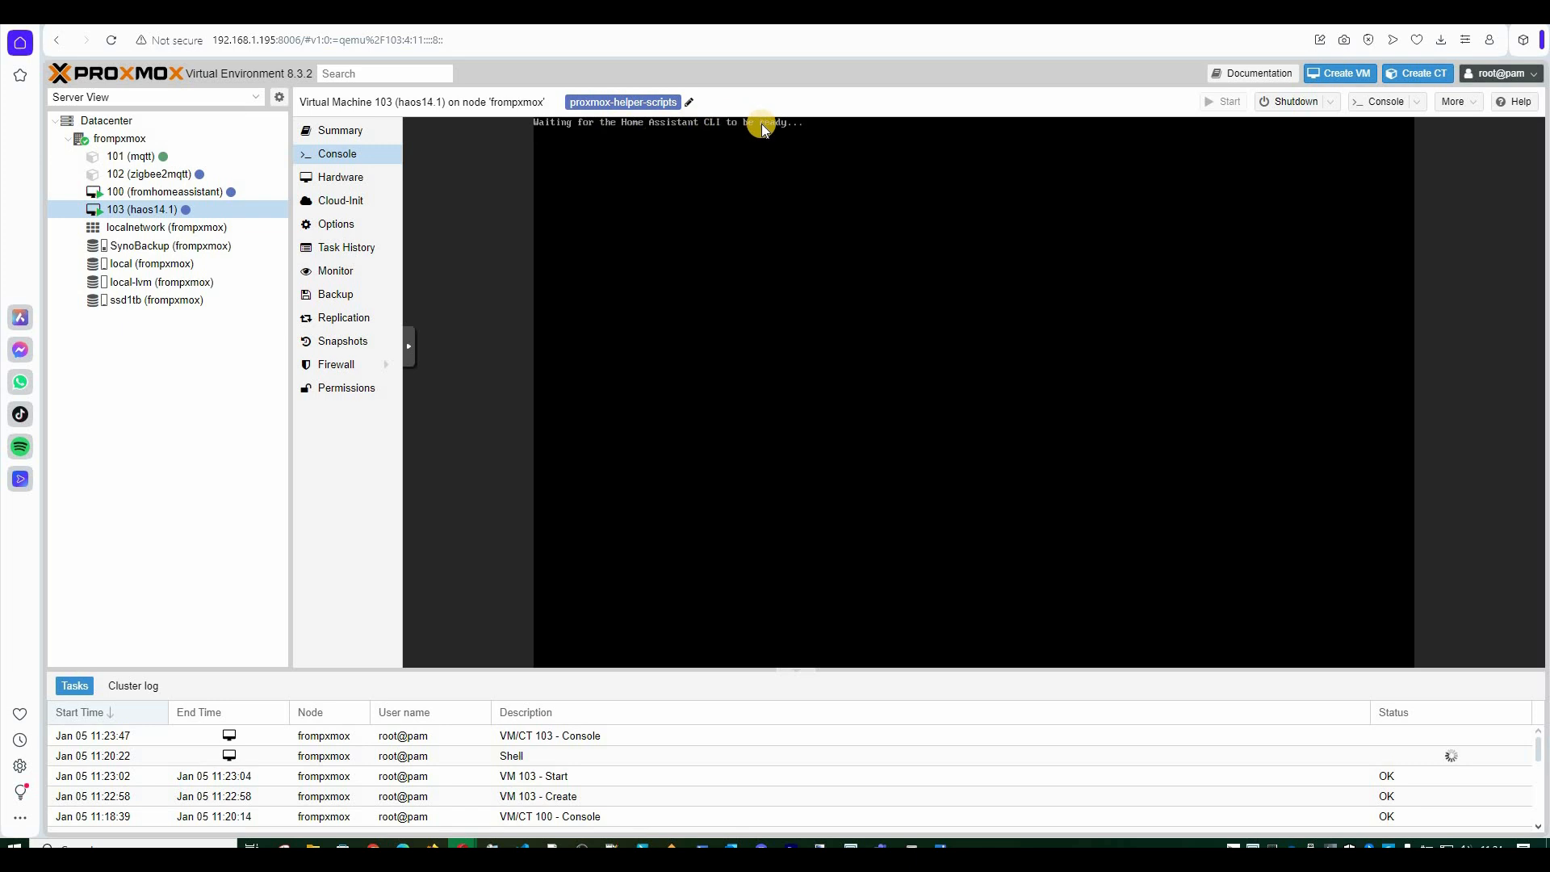
left_click(129, 196)
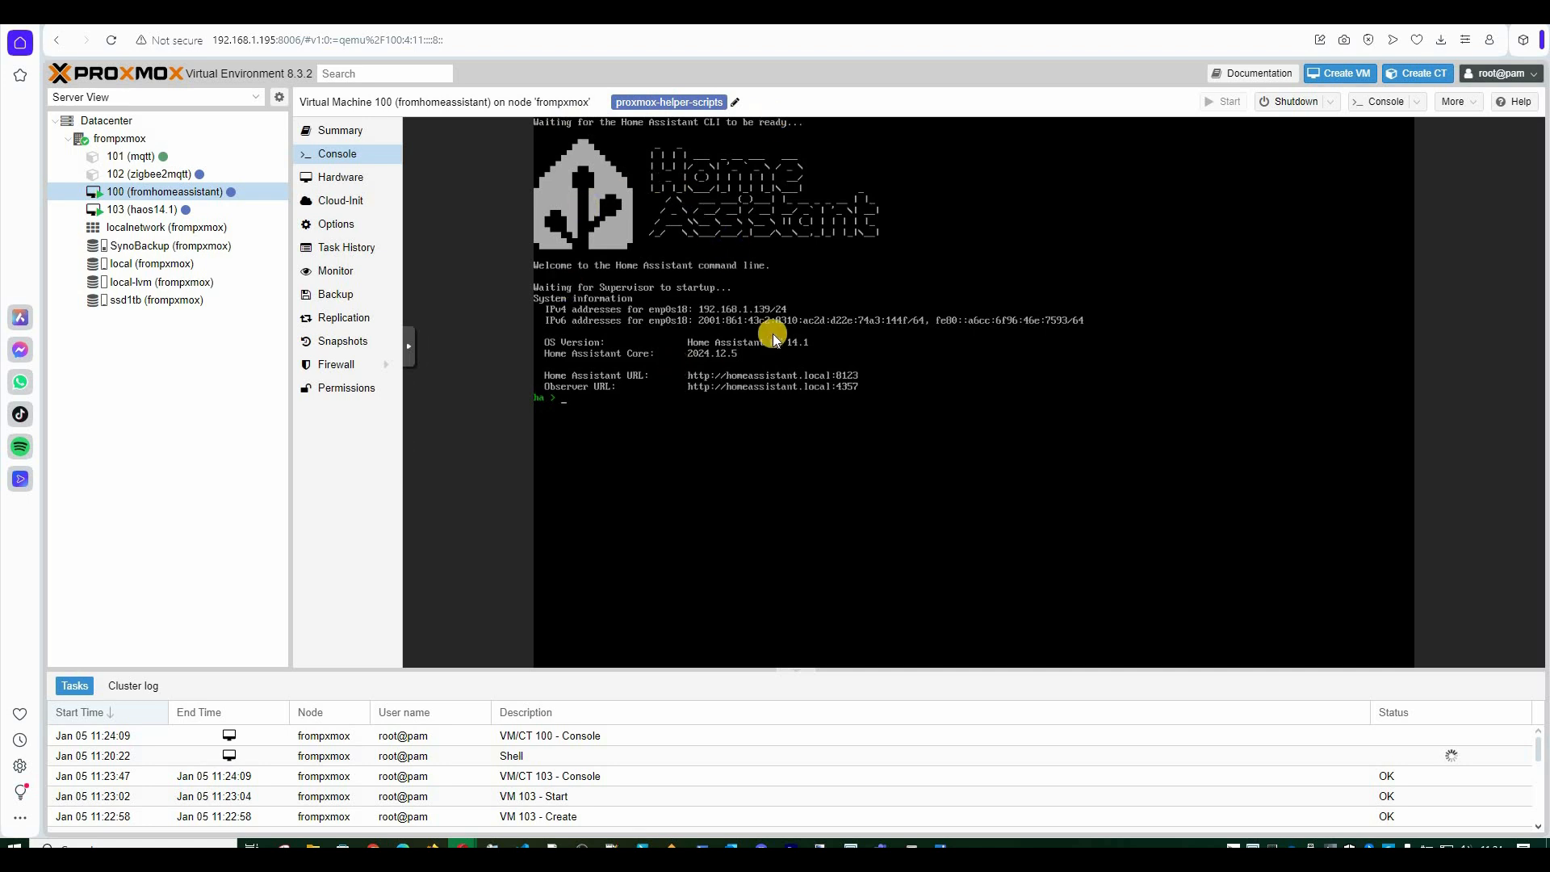
left_click(124, 211)
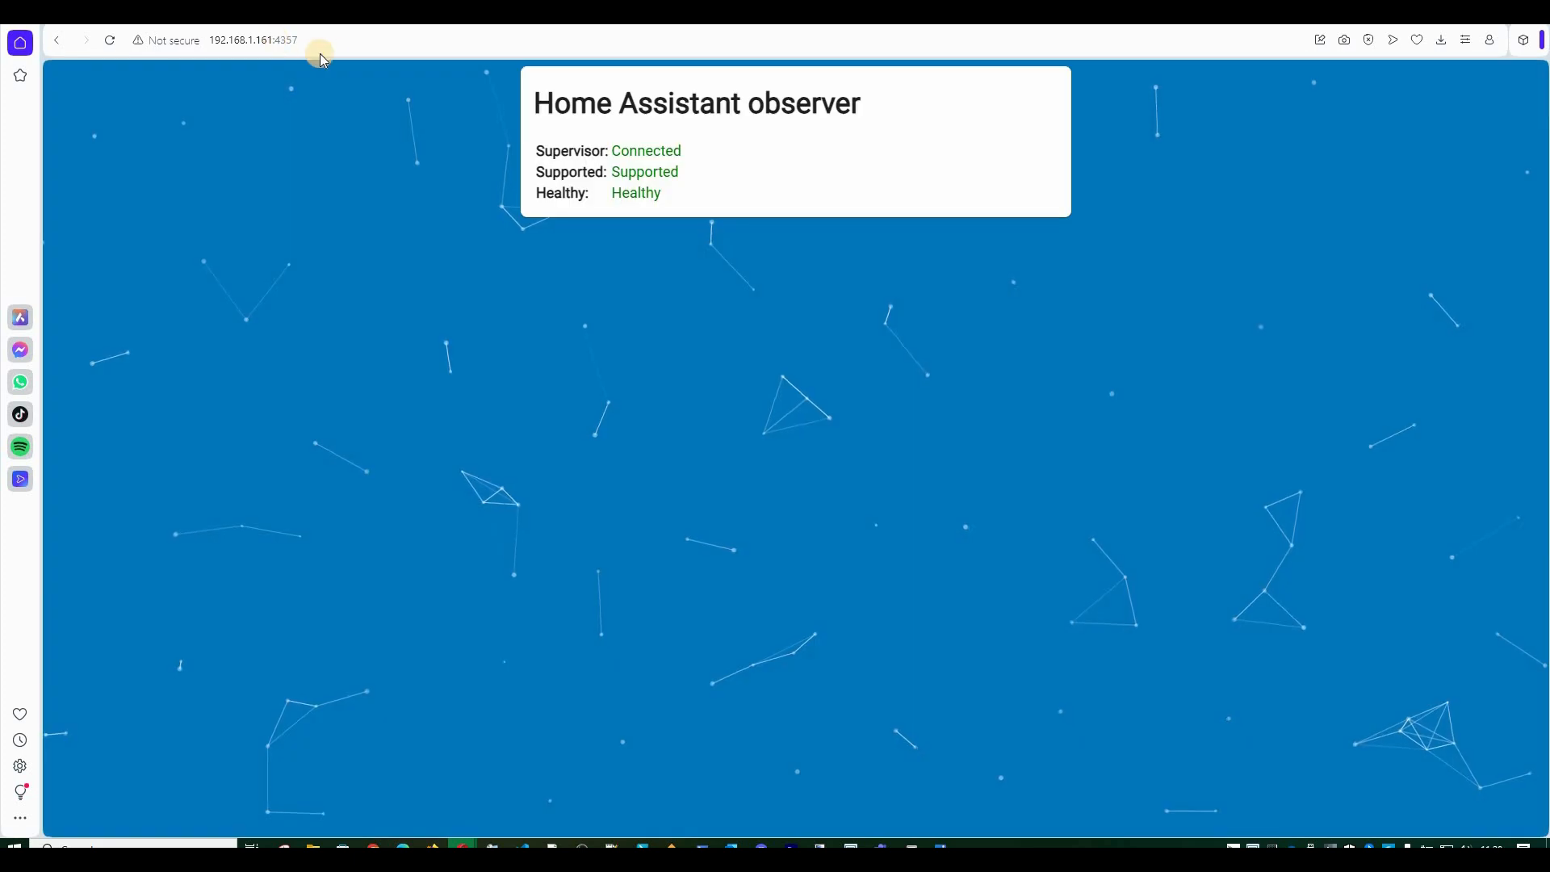
Load the new VM's address on port 8123 and reveal the Preparing installation log details.
left_click(348, 41)
key("ctrl+c")
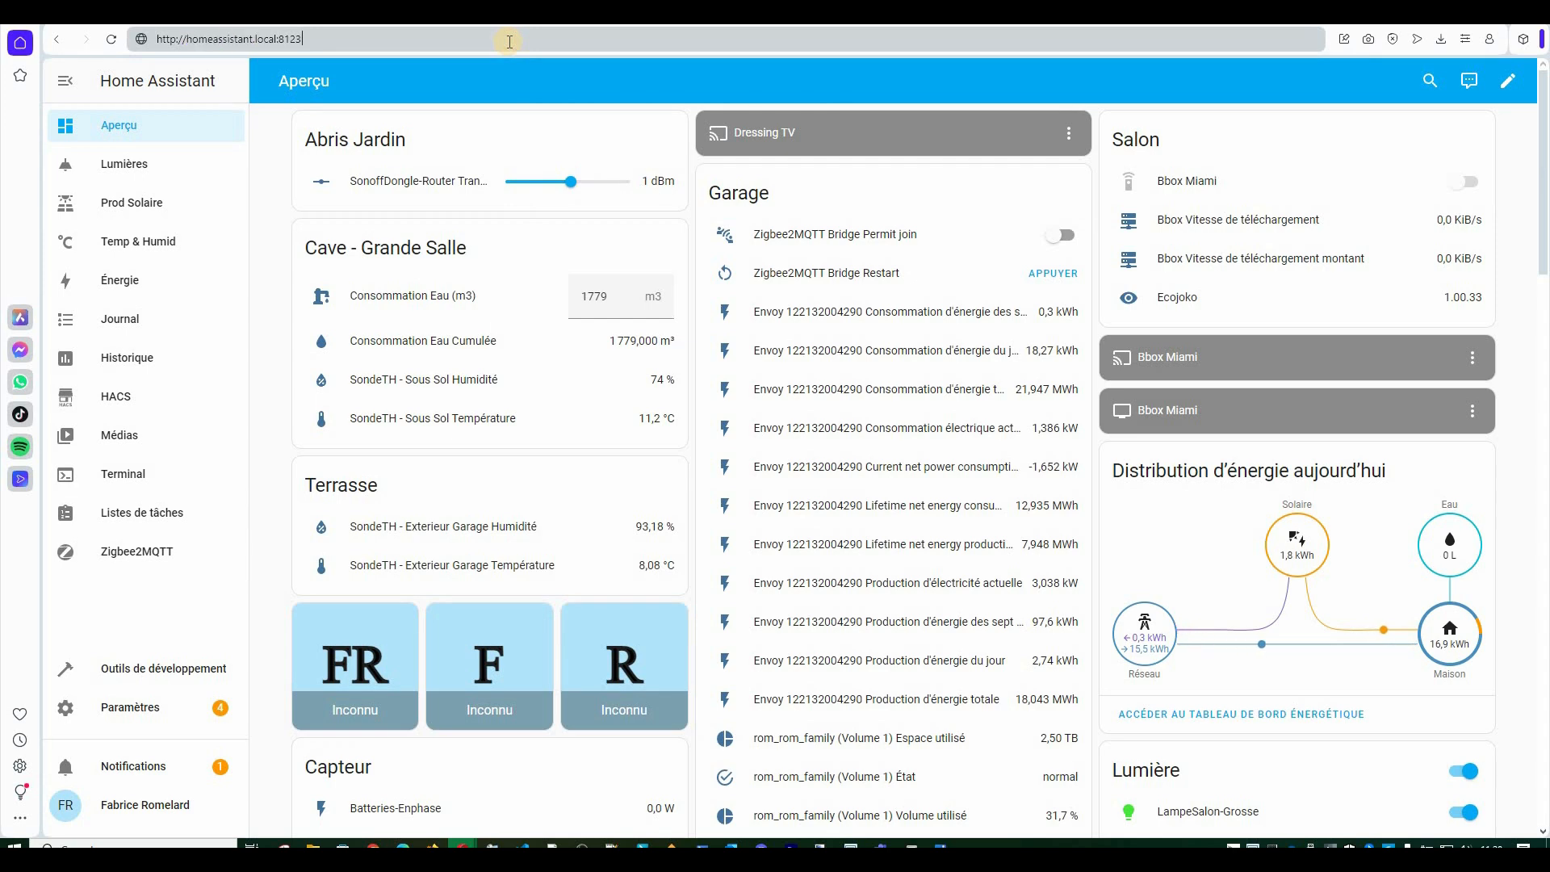
key("ctrl+a")
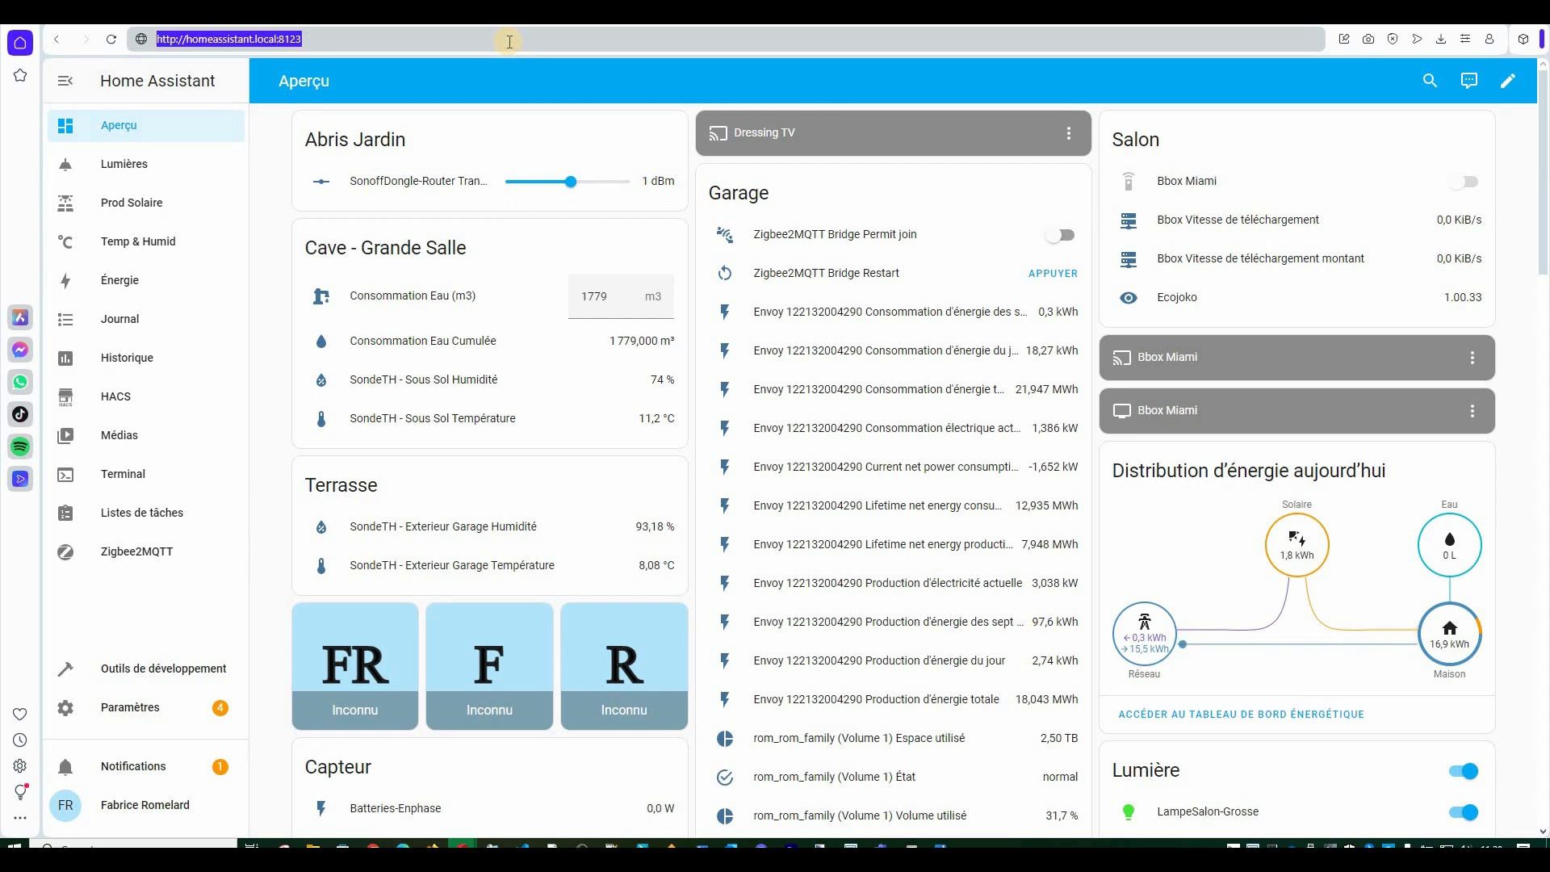
key("ctrl+v")
key("ctrl+shift+Left")
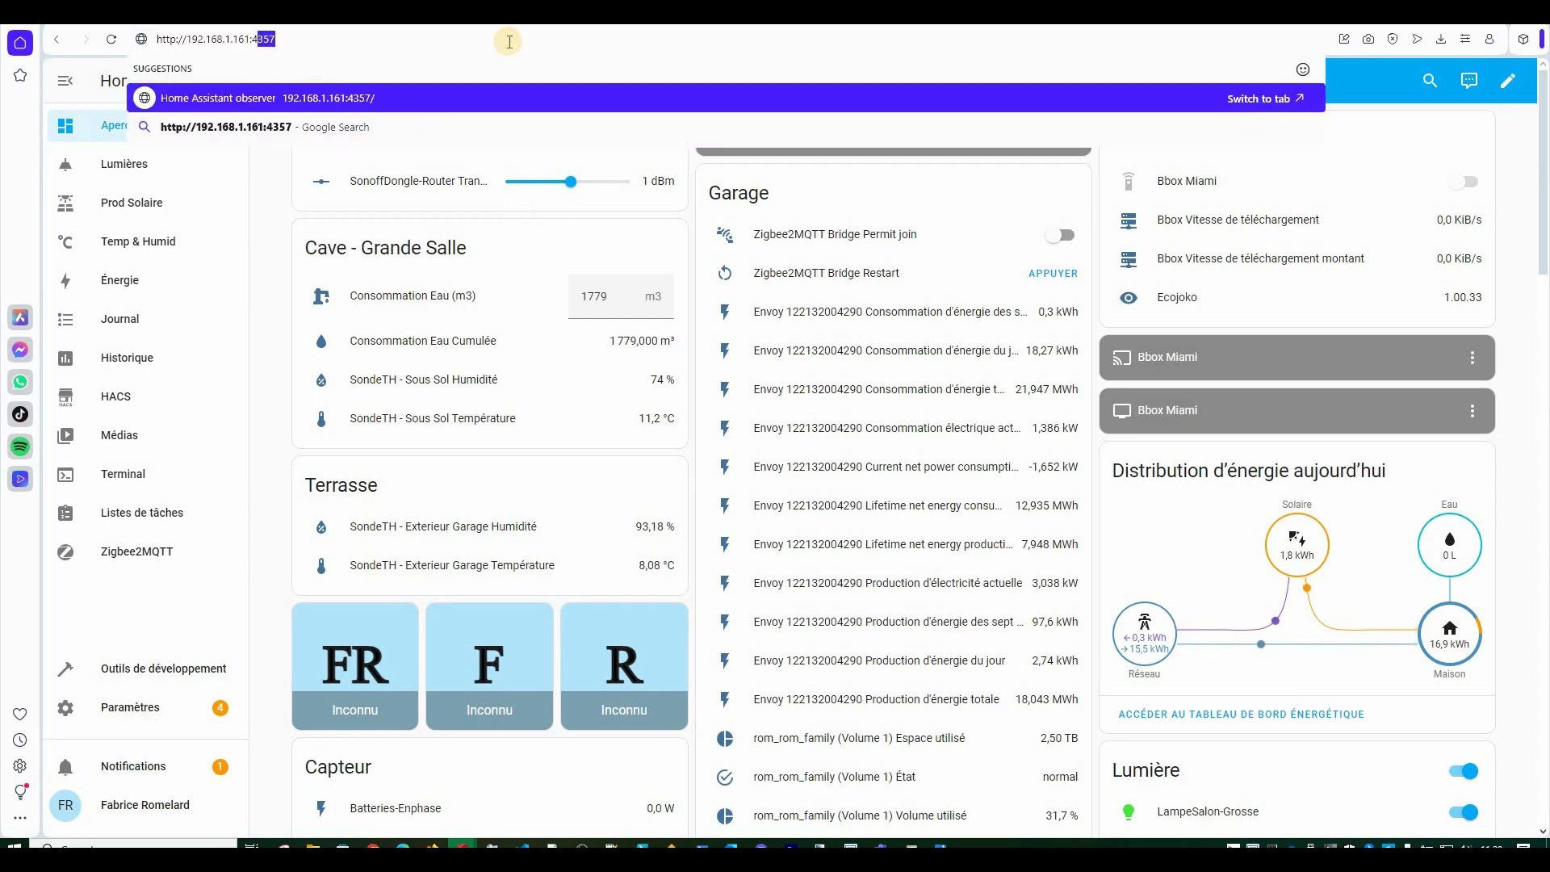
type("8123")
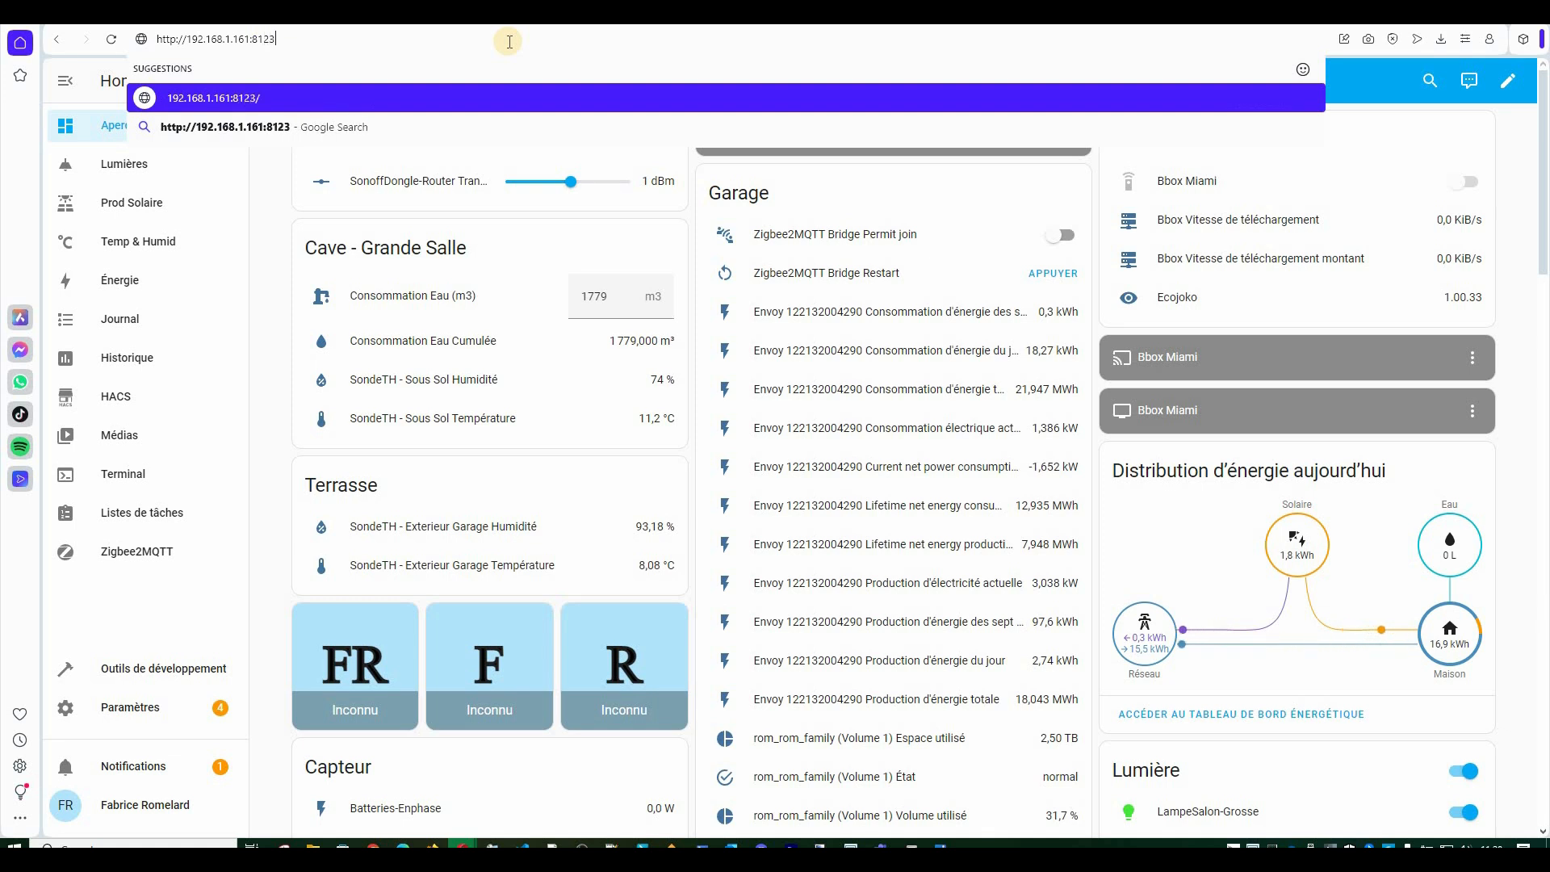
key("Return")
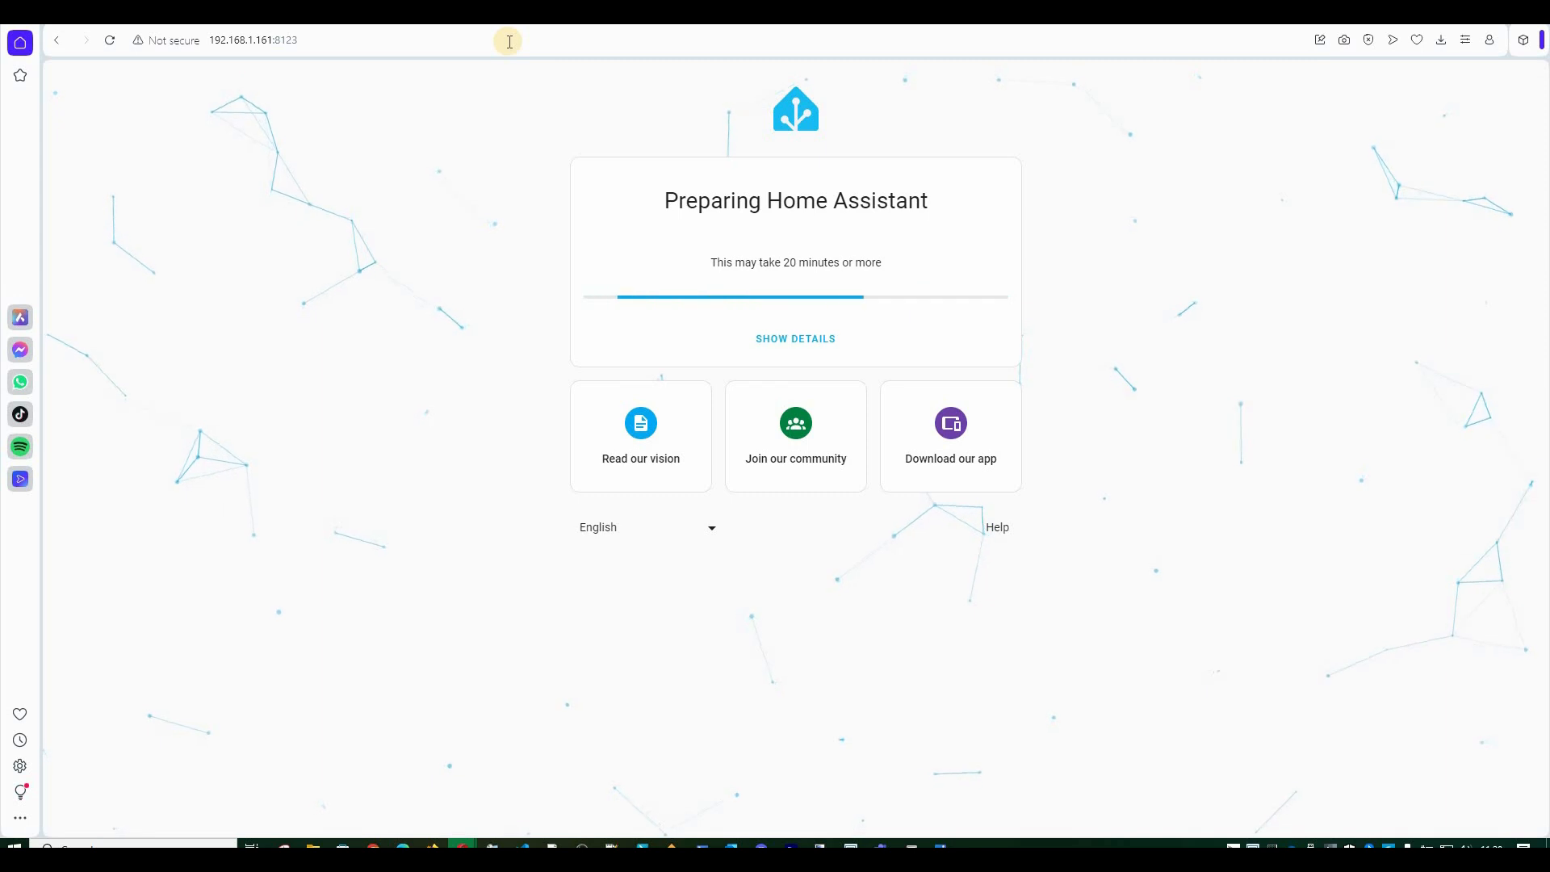
left_click(790, 339)
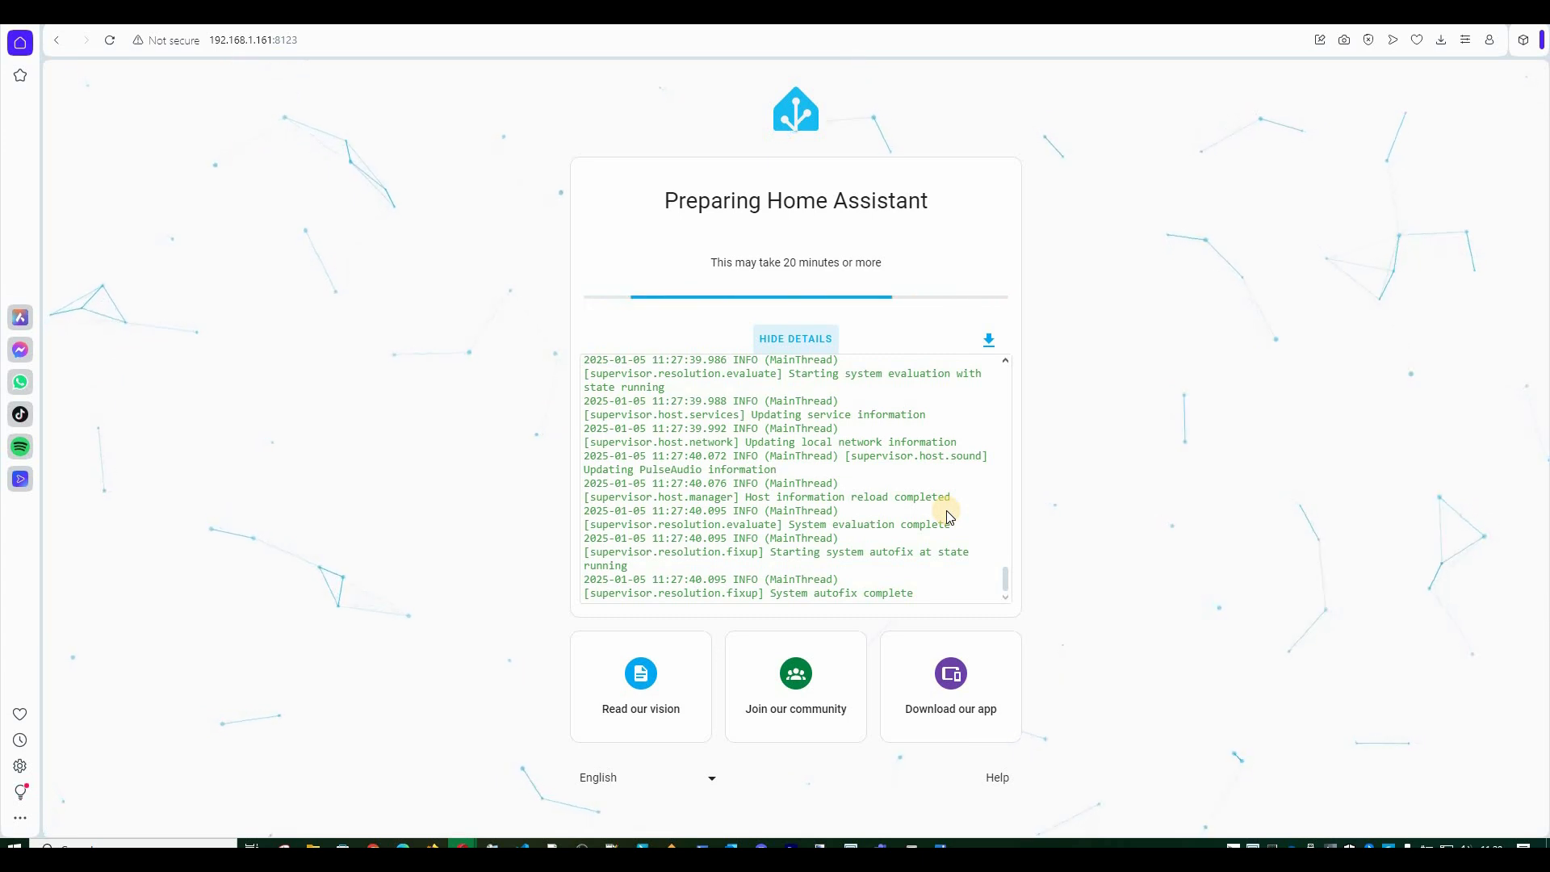
Review the new instance's setup log, then switch to the Prod Solaire dashboard tab.
scroll(948, 517, "up", 5)
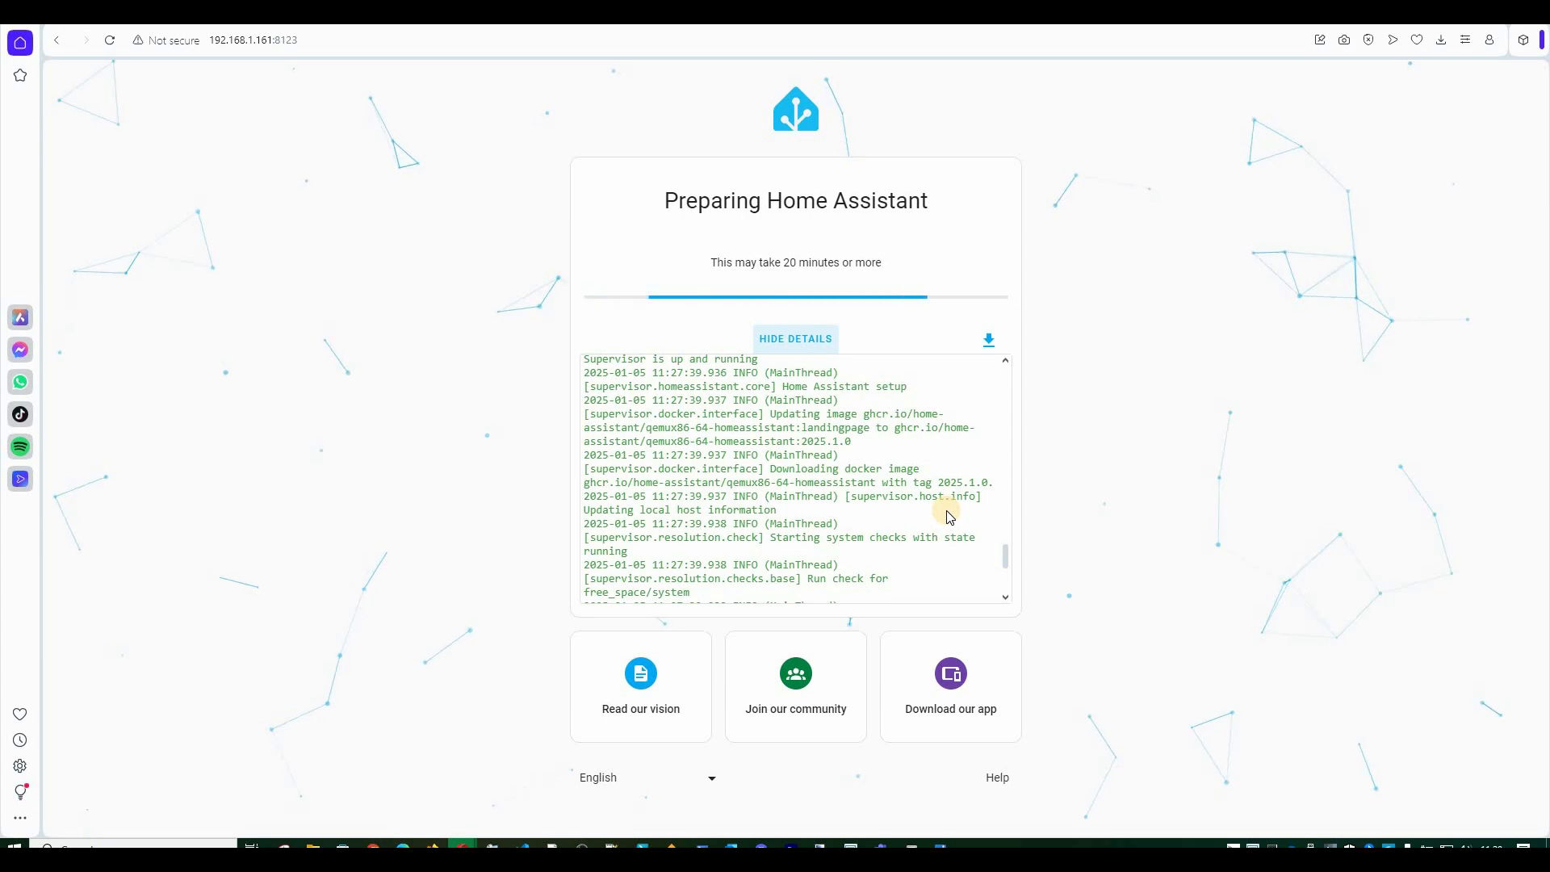
scroll(819, 487, "up", 2)
scroll(820, 488, "down", 5)
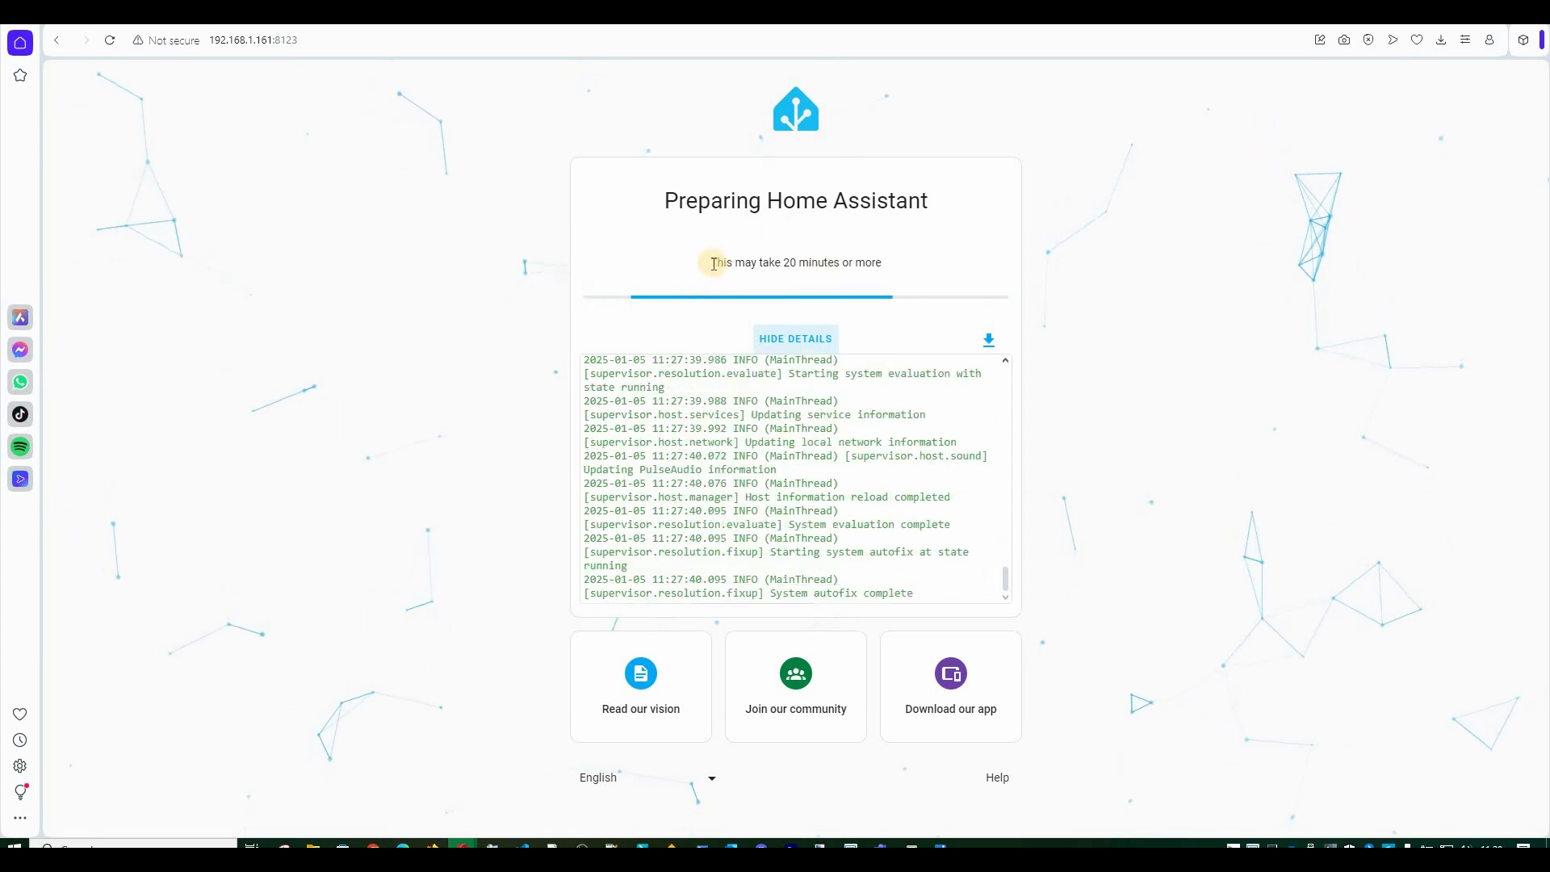
left_click_drag(882, 268, 710, 265)
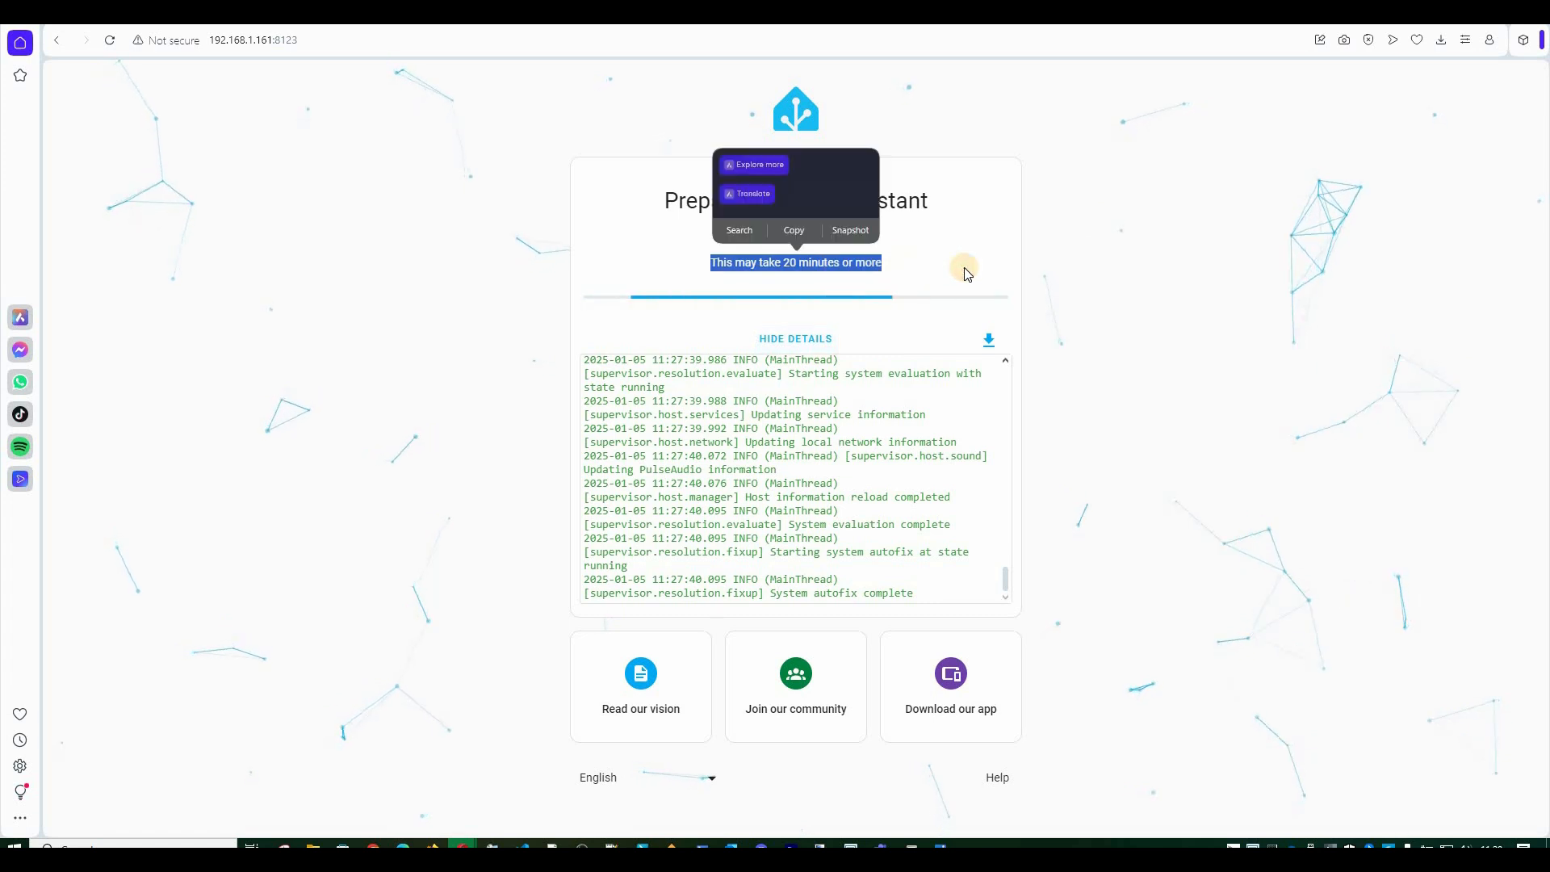
left_click(1106, 270)
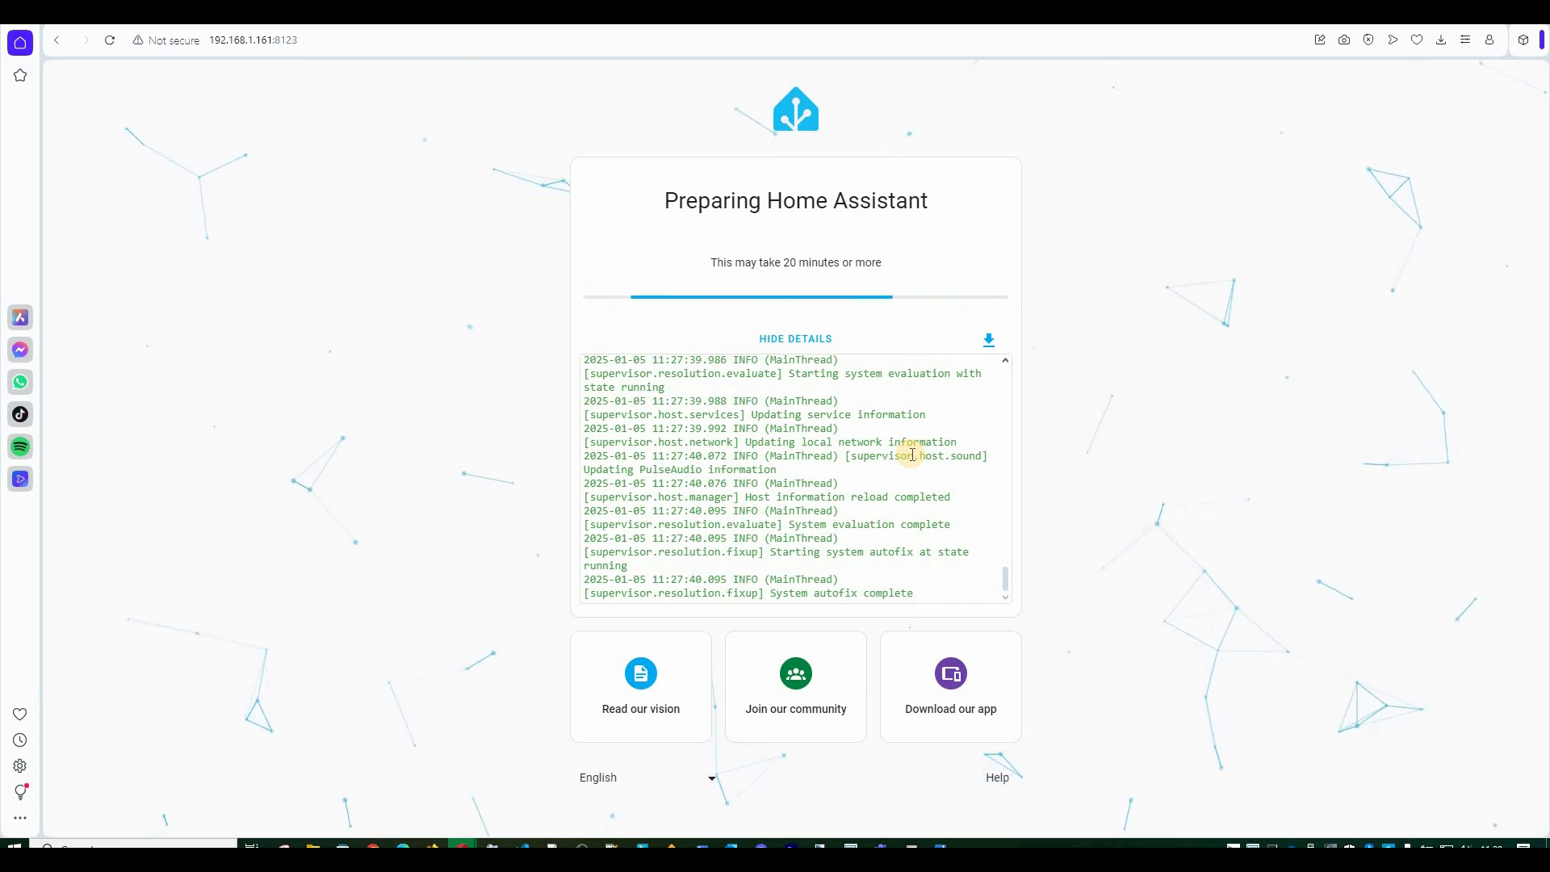
left_click(960, 686)
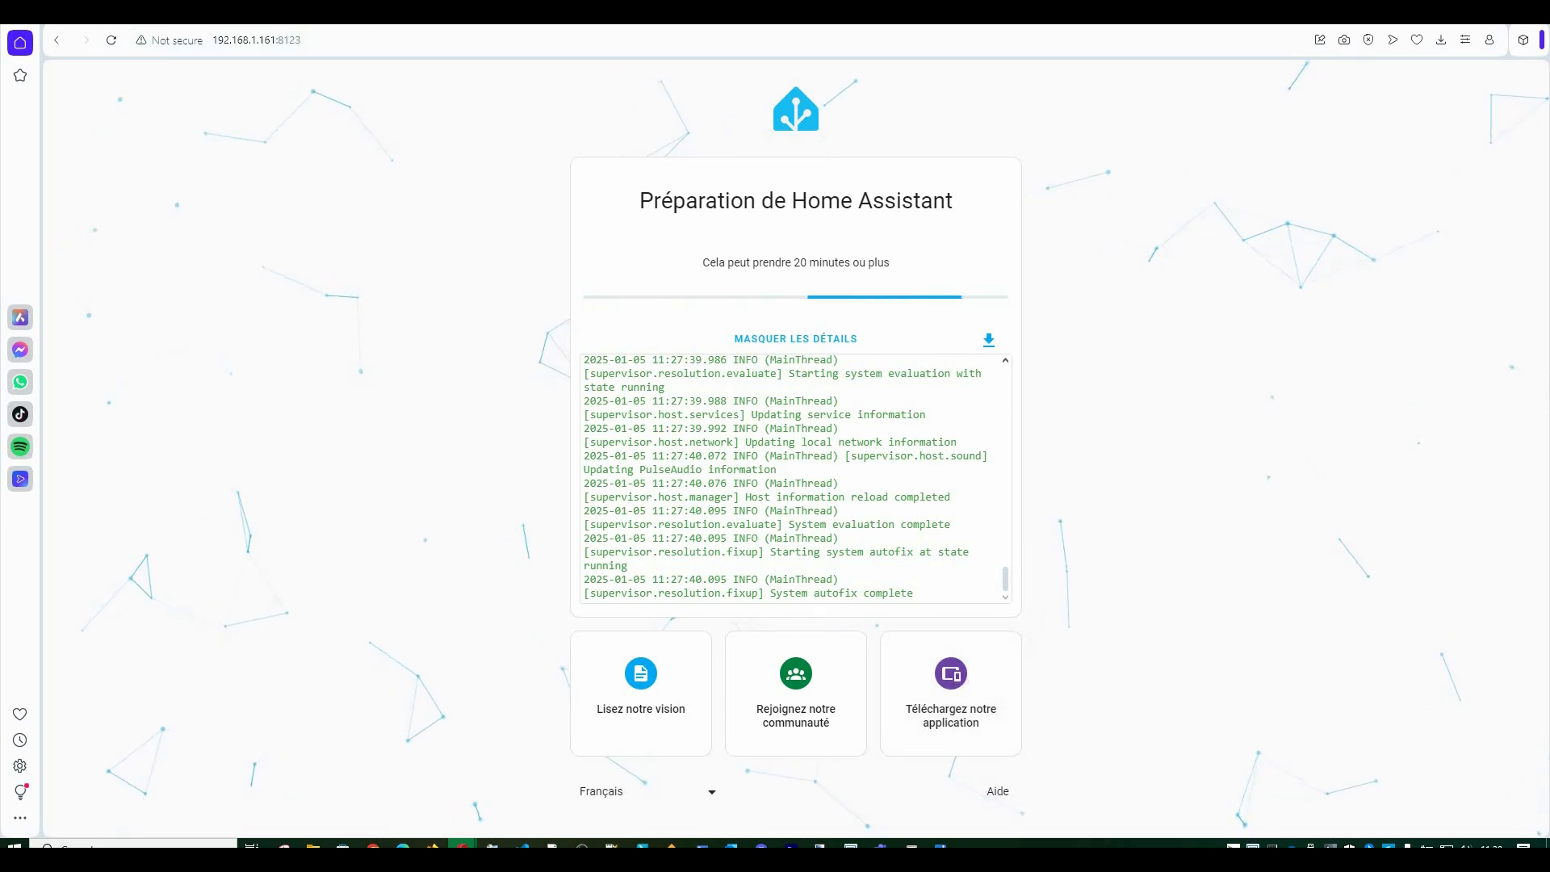
key("ctrl+Tab")
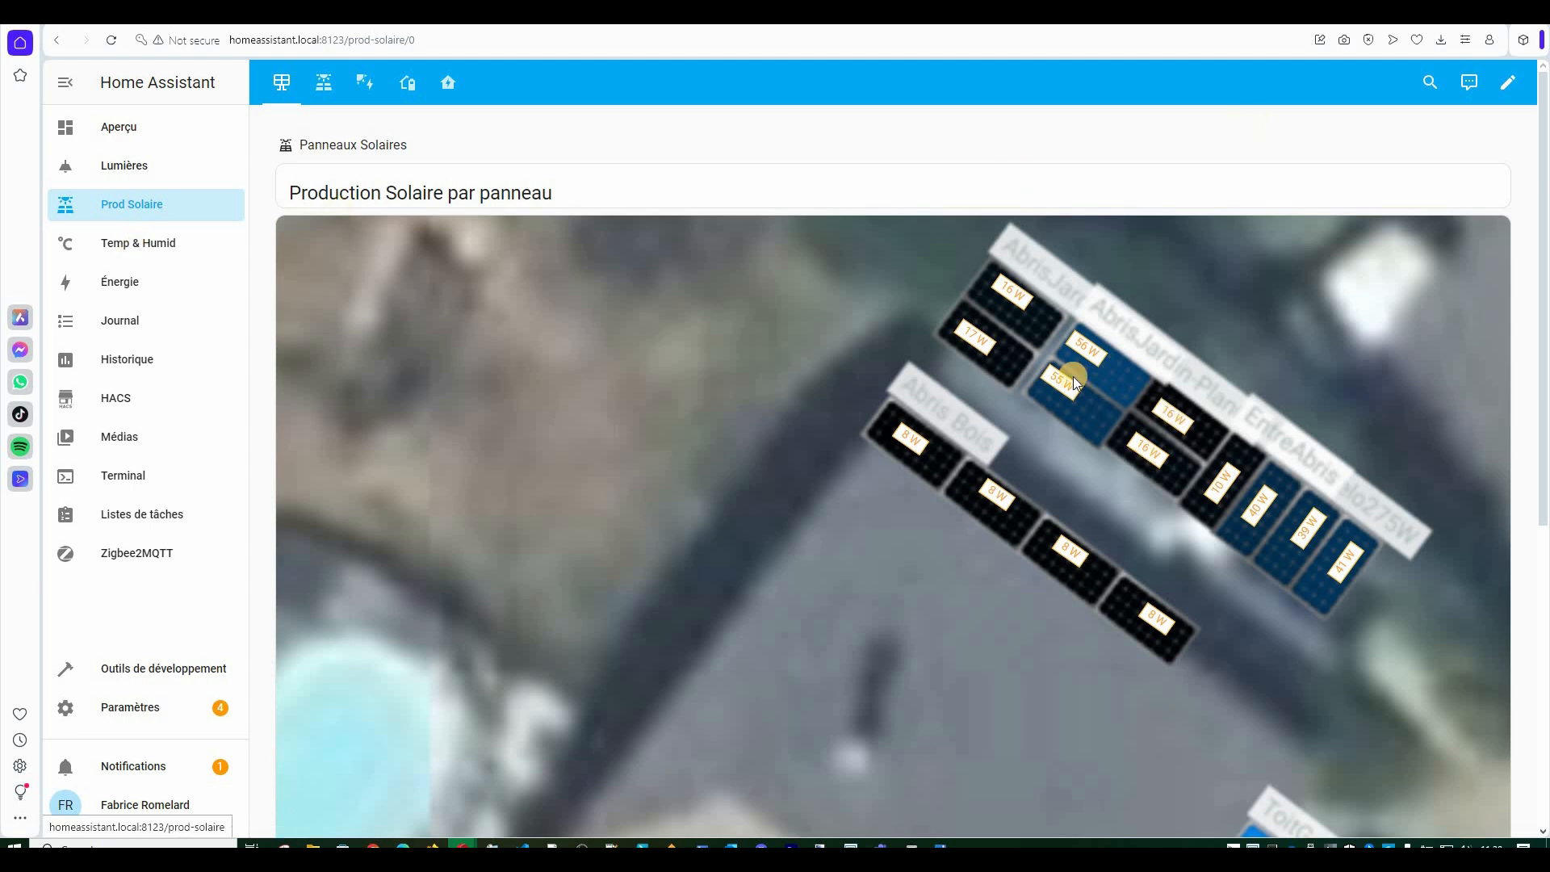
Tour the panel group and Batteries Enphase views, returning to the per-panel roof map.
scroll(997, 491, "down", 5)
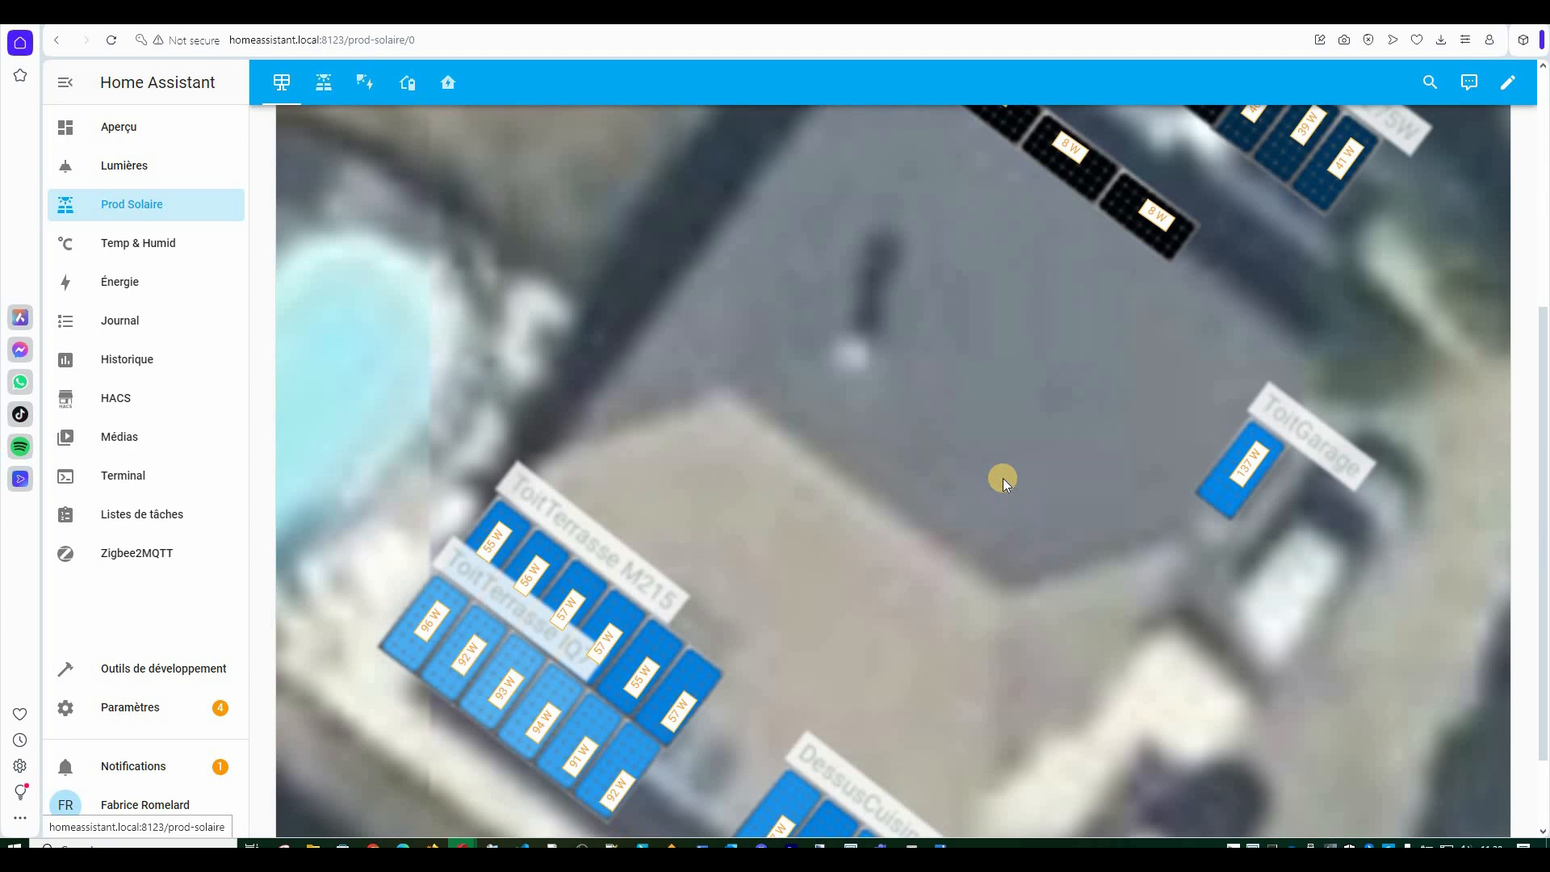
scroll(942, 468, "up", 5)
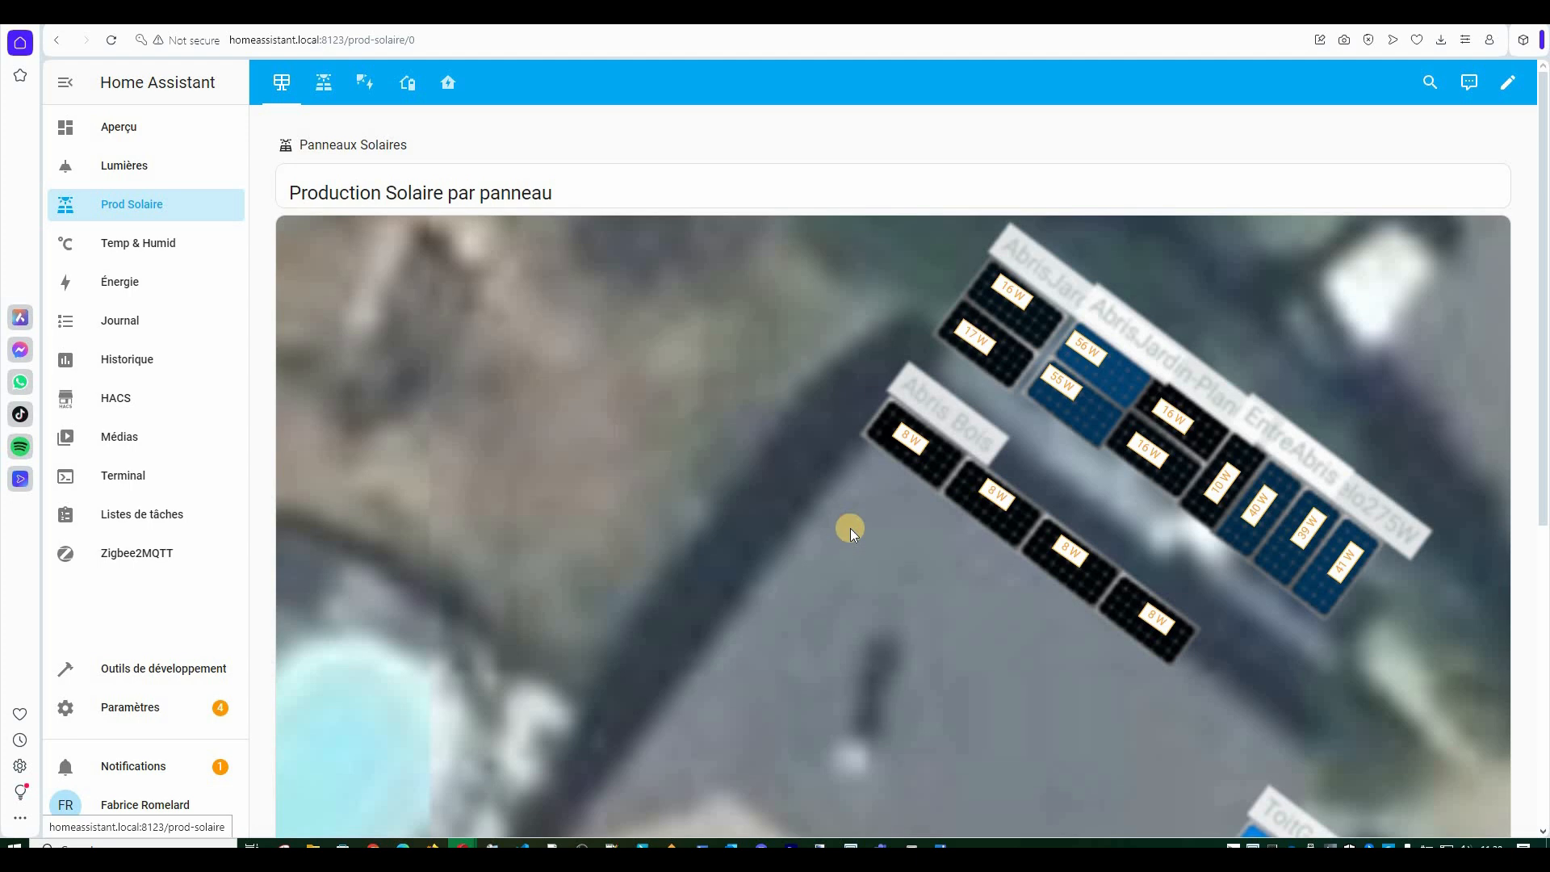
left_click(324, 89)
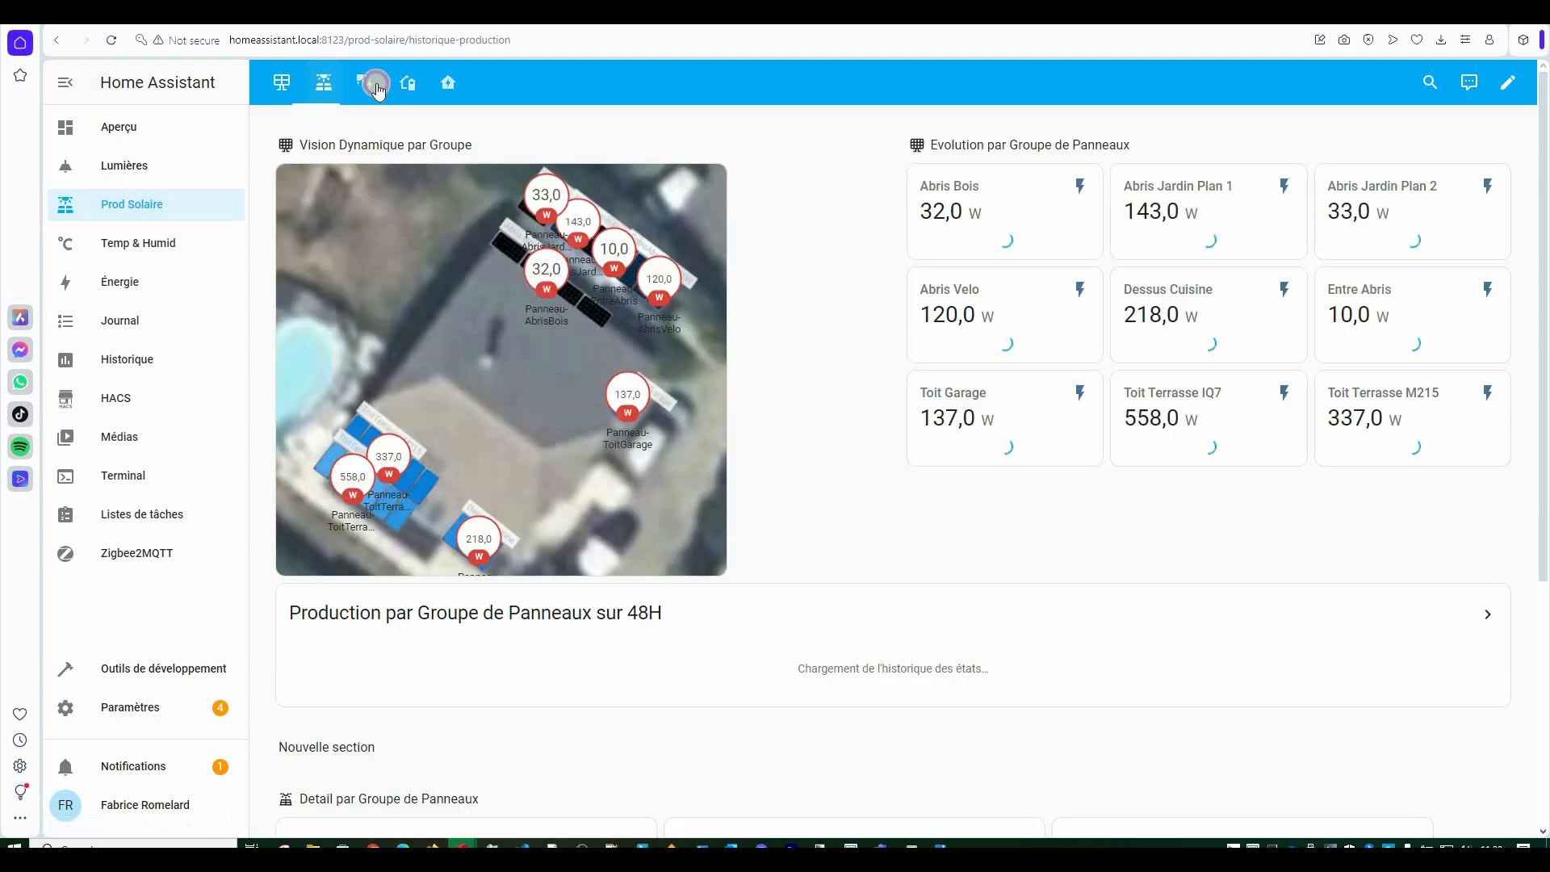
left_click(407, 82)
left_click(284, 83)
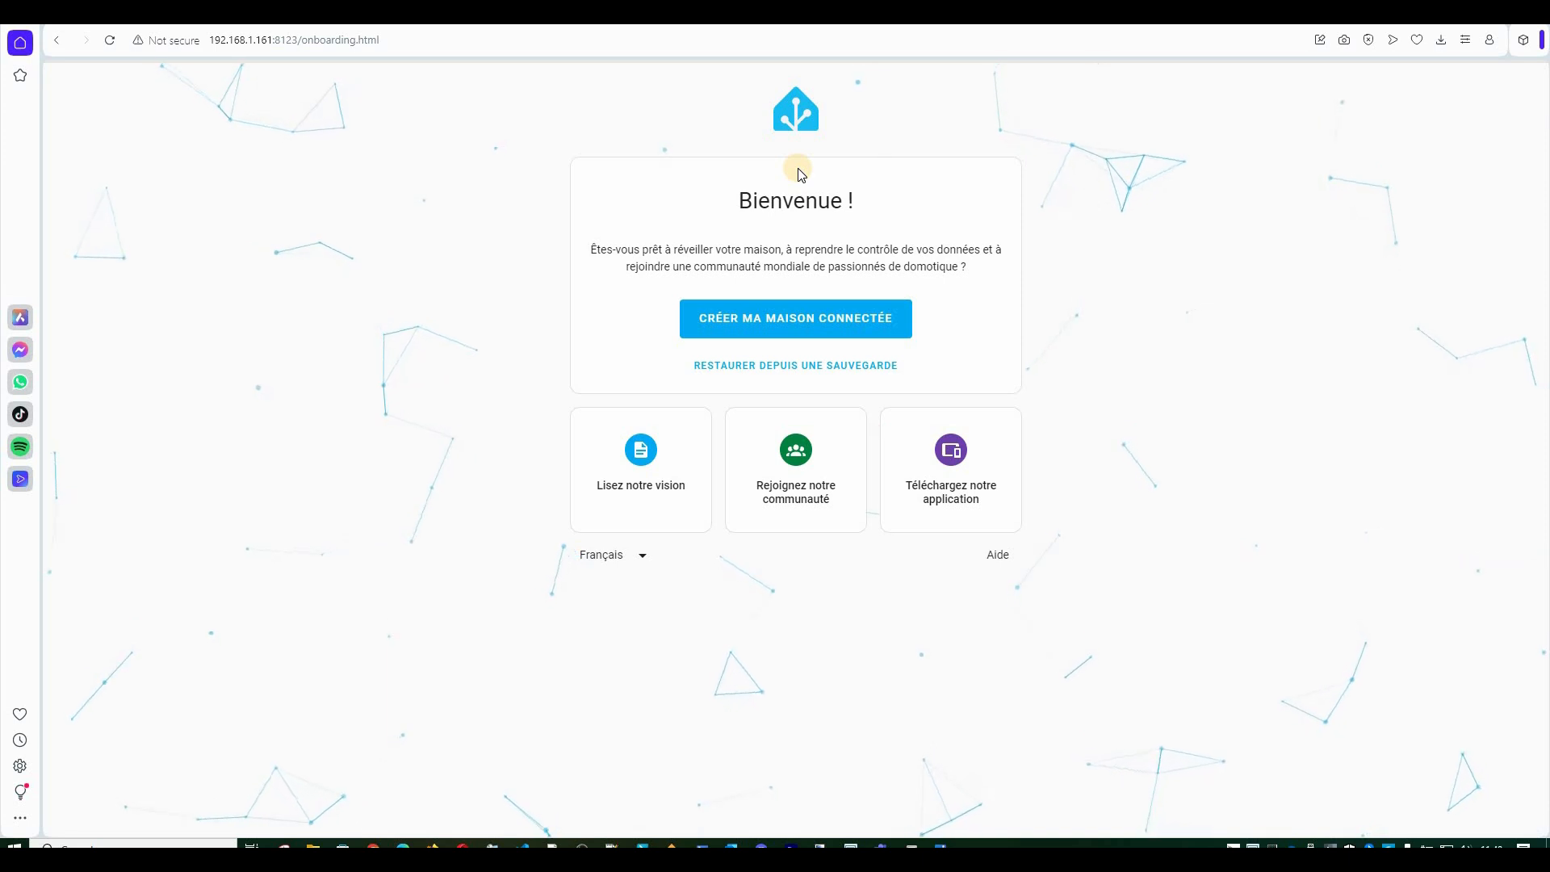
Create the first user account named testenphase with a password and its confirmation.
left_click(782, 331)
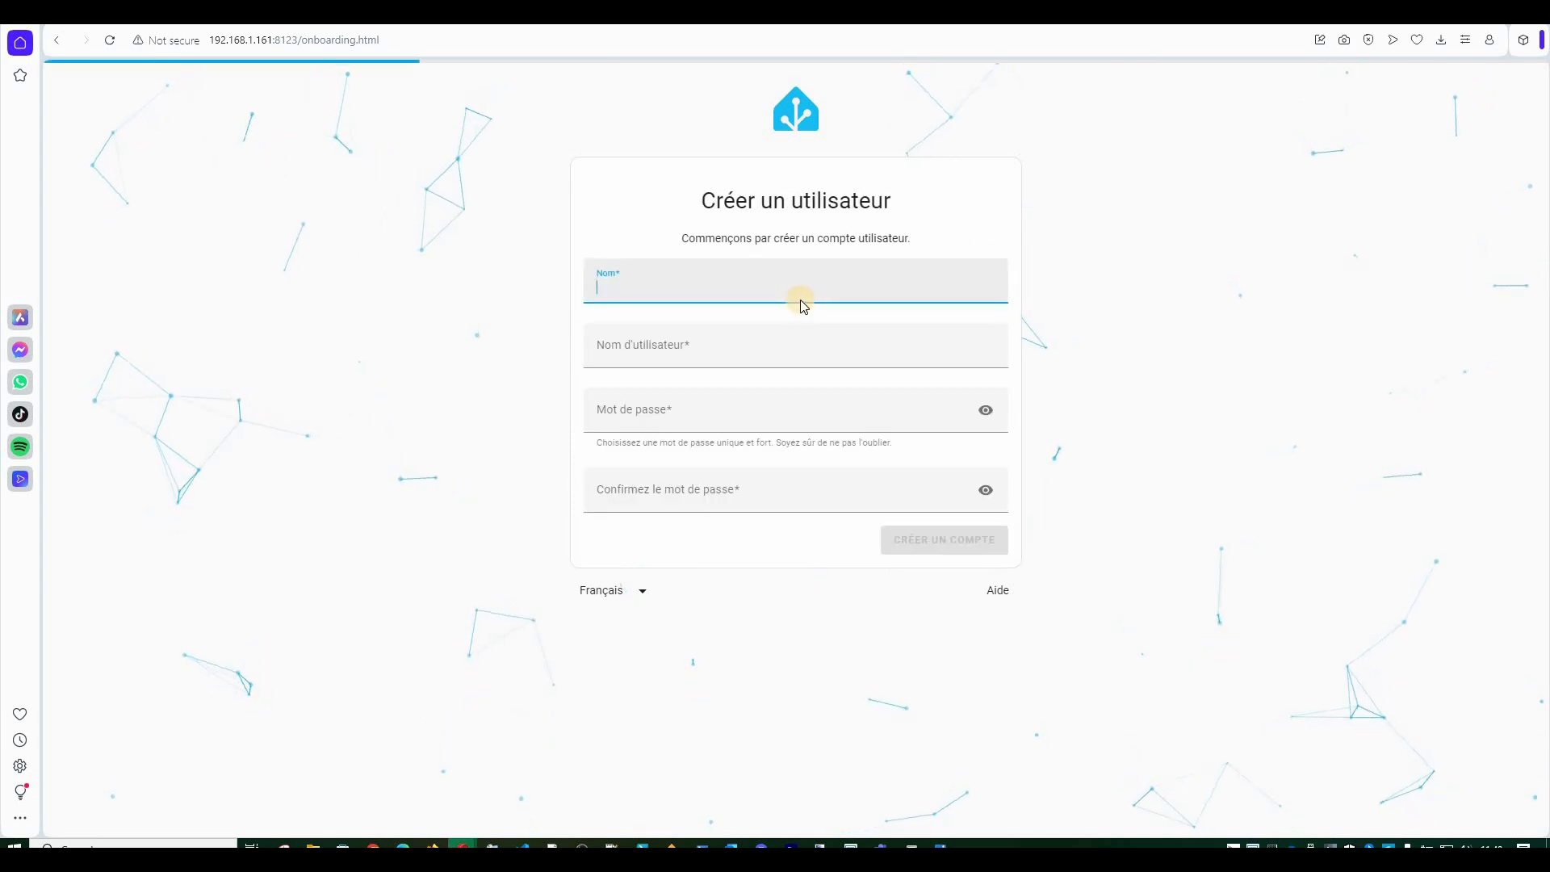
type("te")
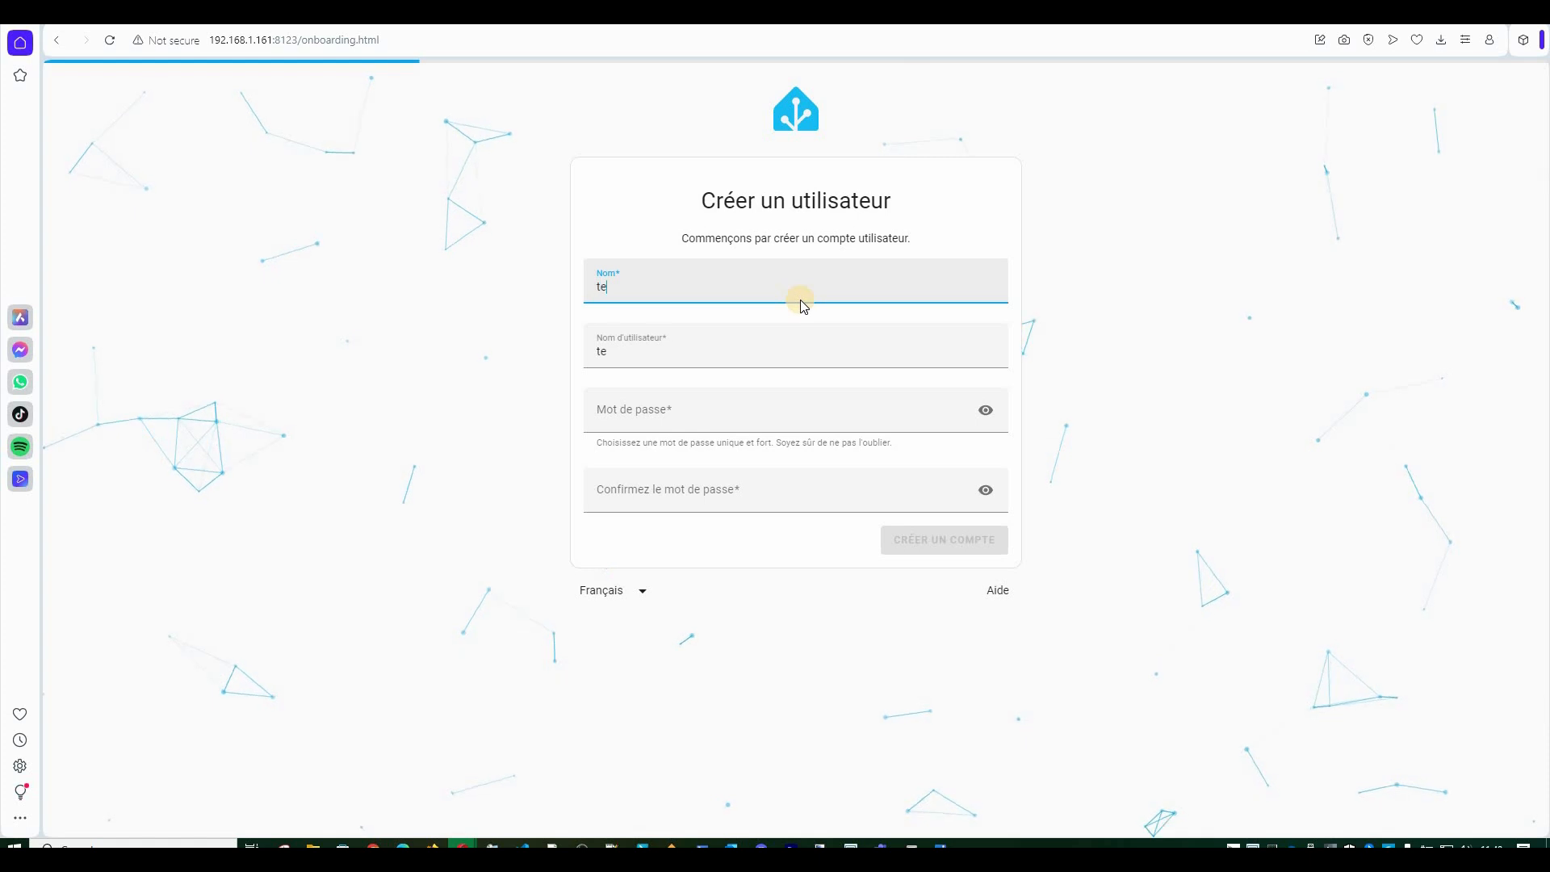
type("stenphase")
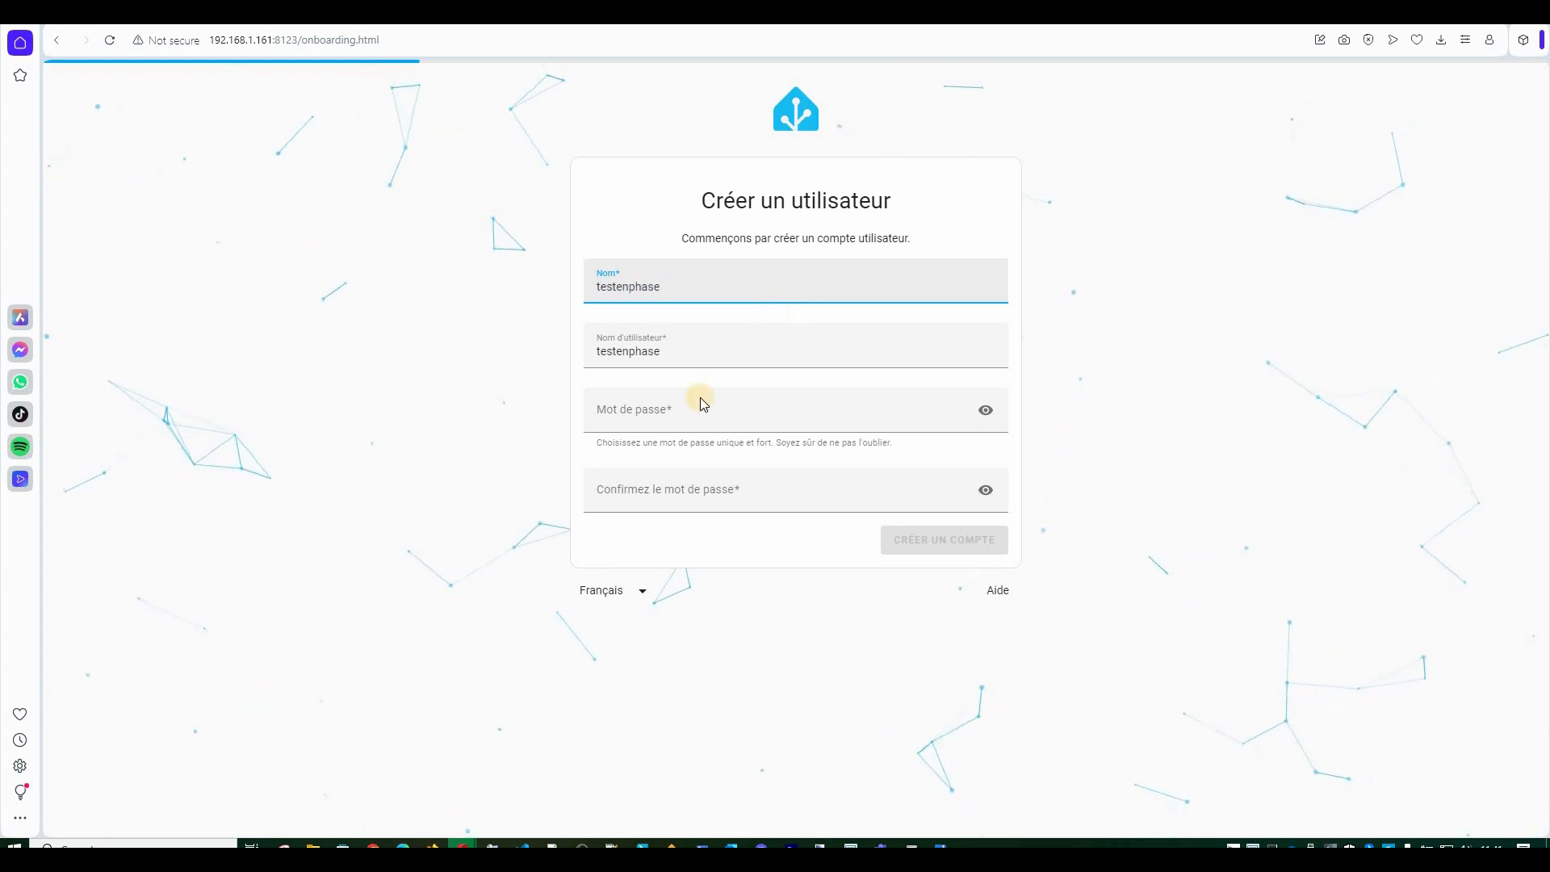
left_click(696, 419)
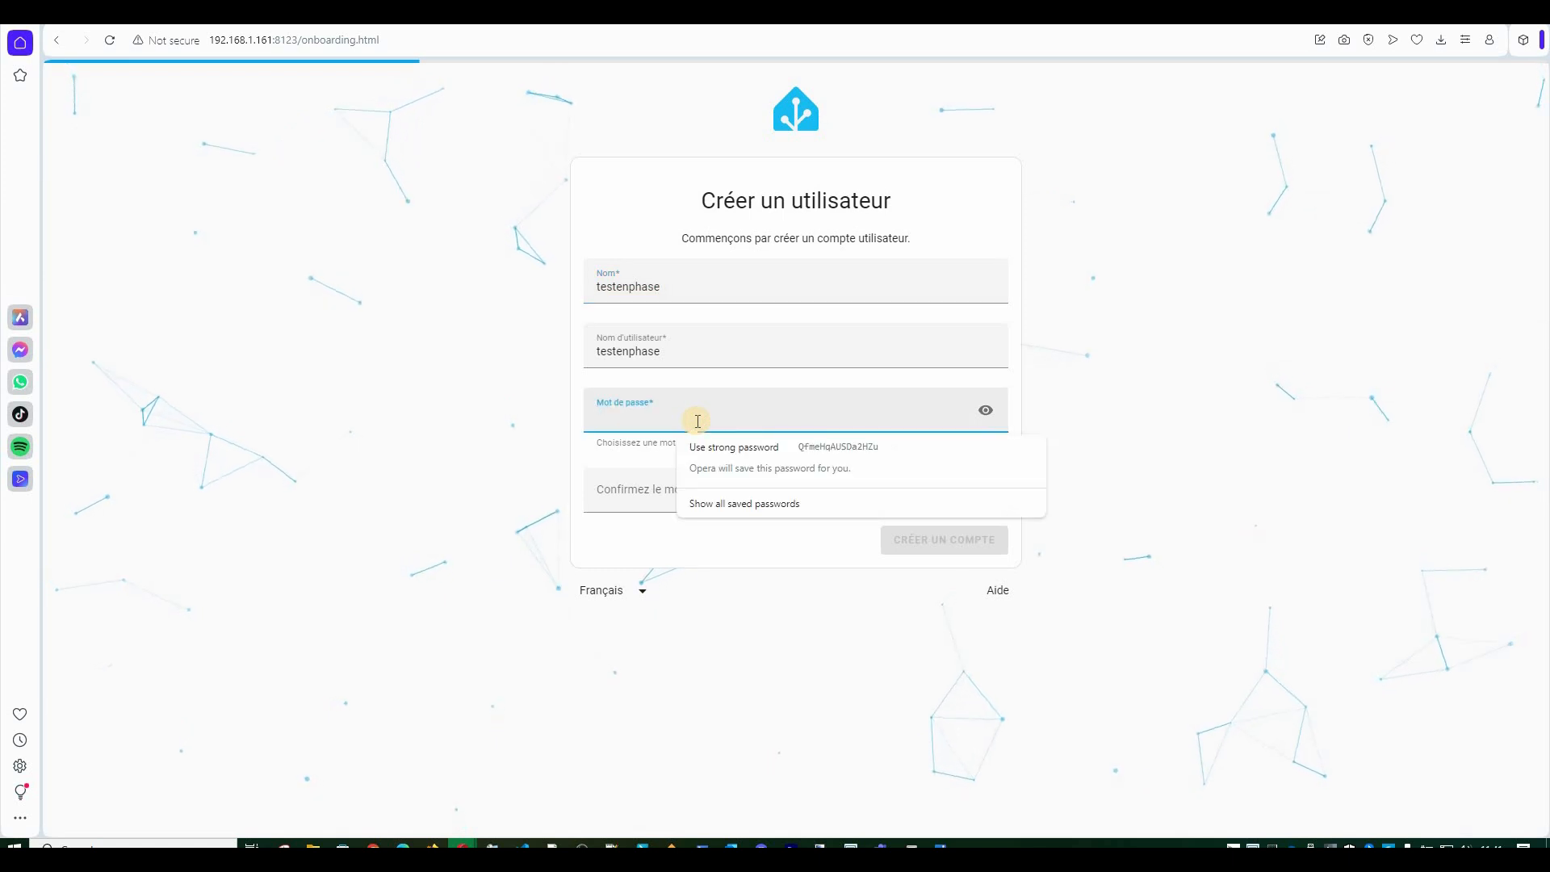
type("test12")
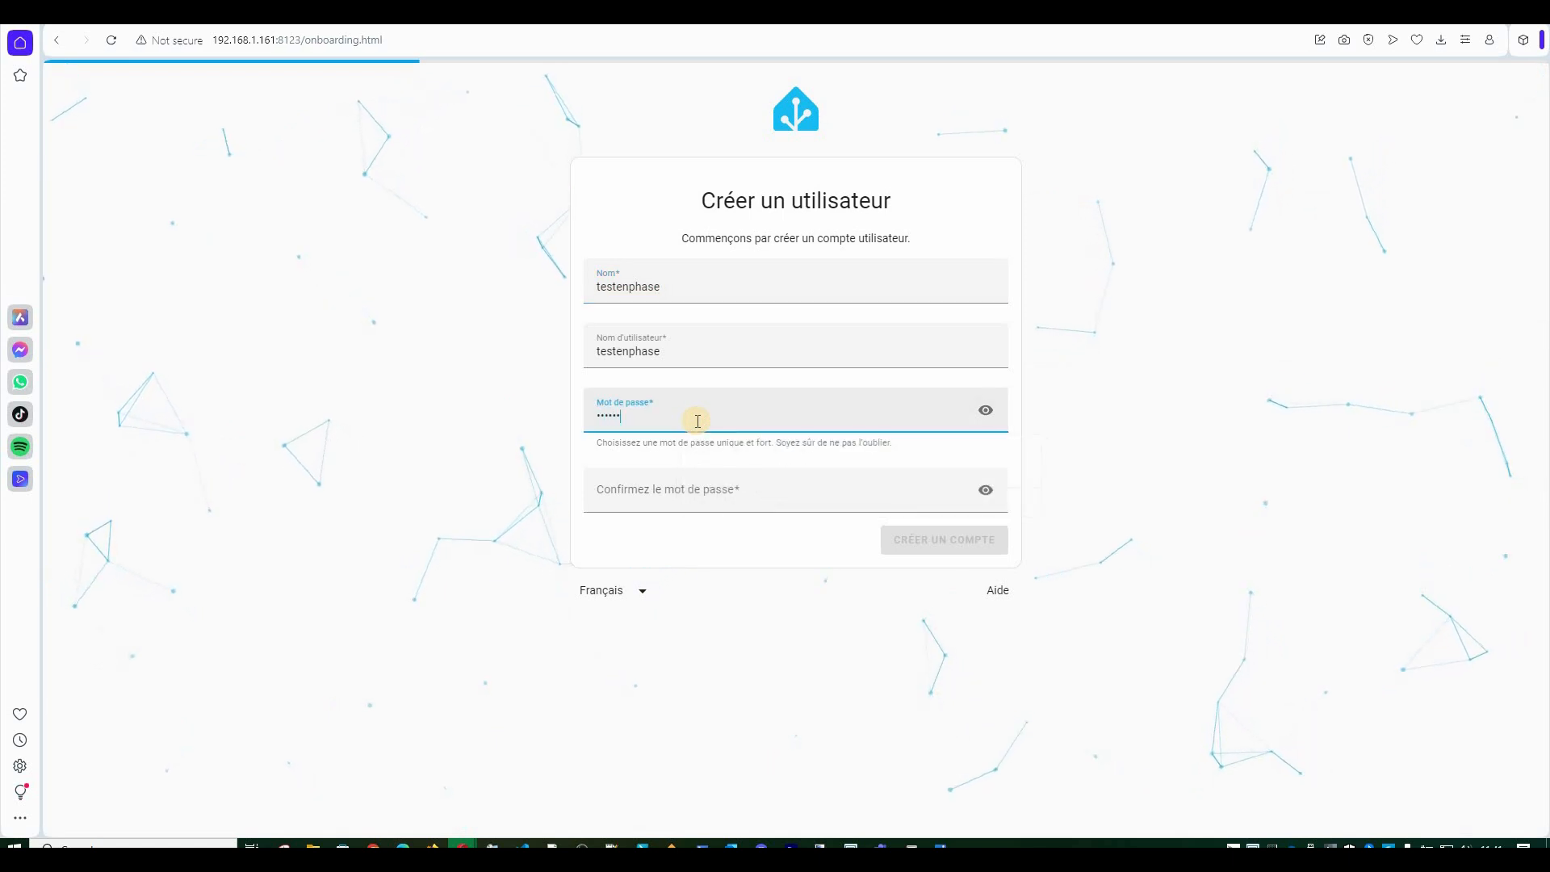
key("Tab")
type("test12")
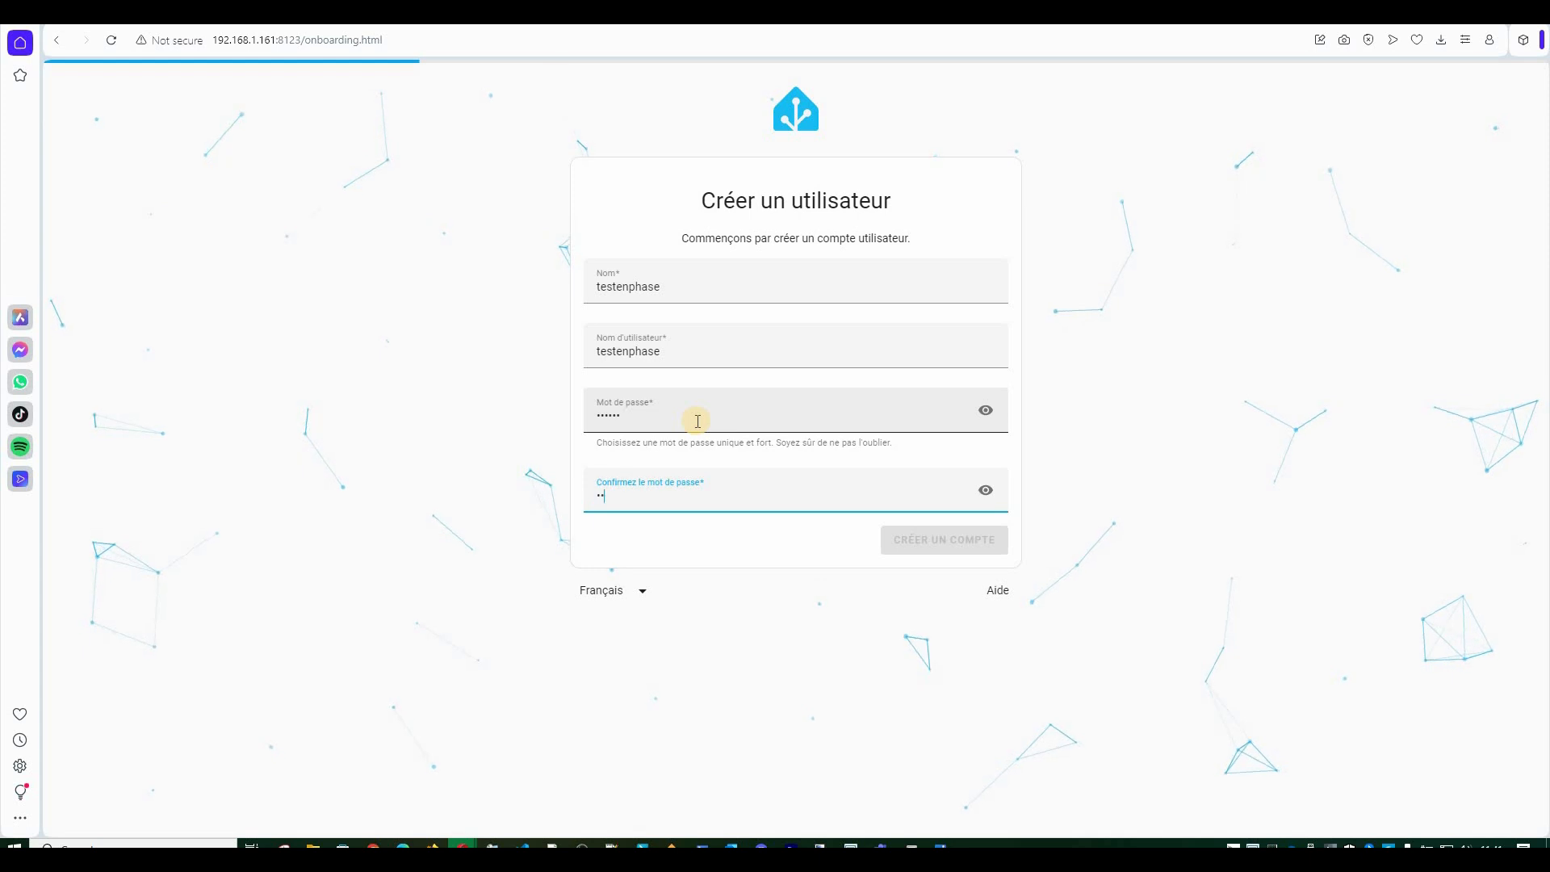
left_click(945, 542)
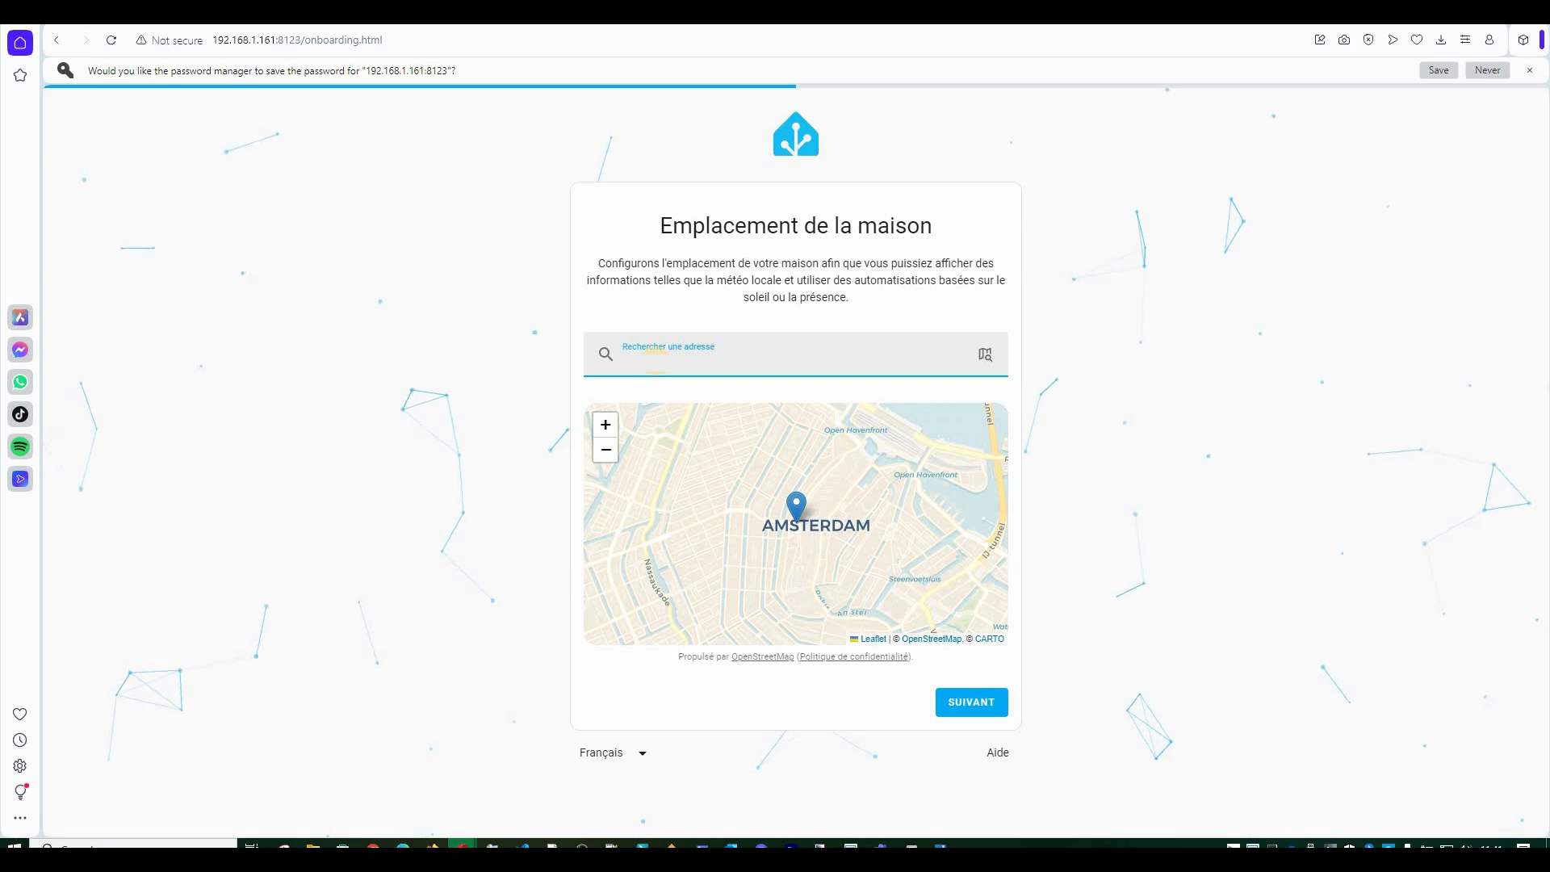
Accept the default home location, pass analytics sharing, and finish on the discovered devices page.
key("Return")
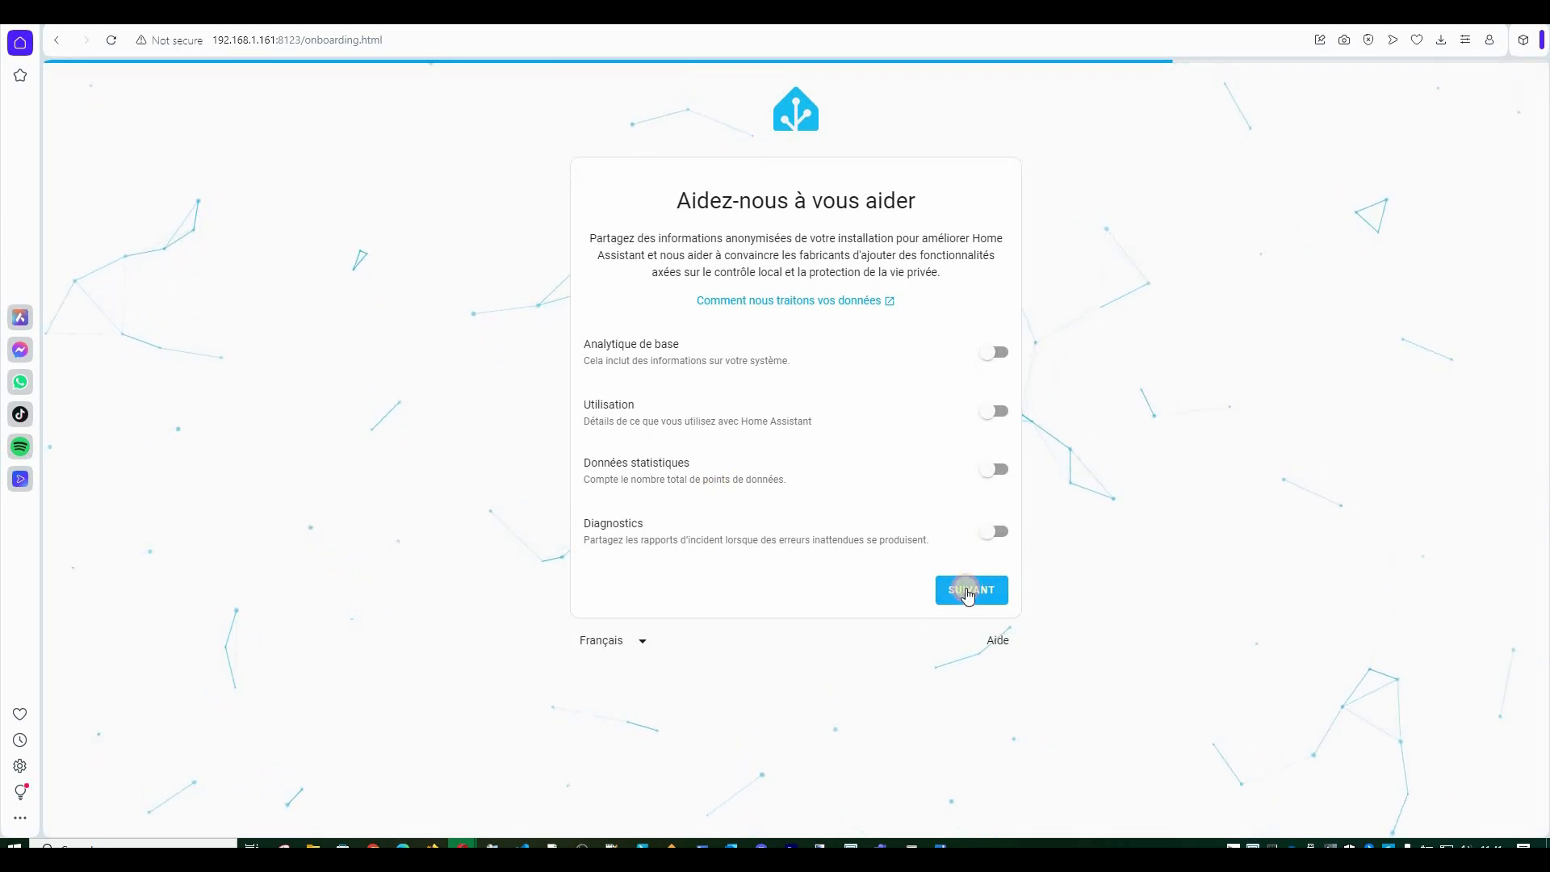
left_click(968, 591)
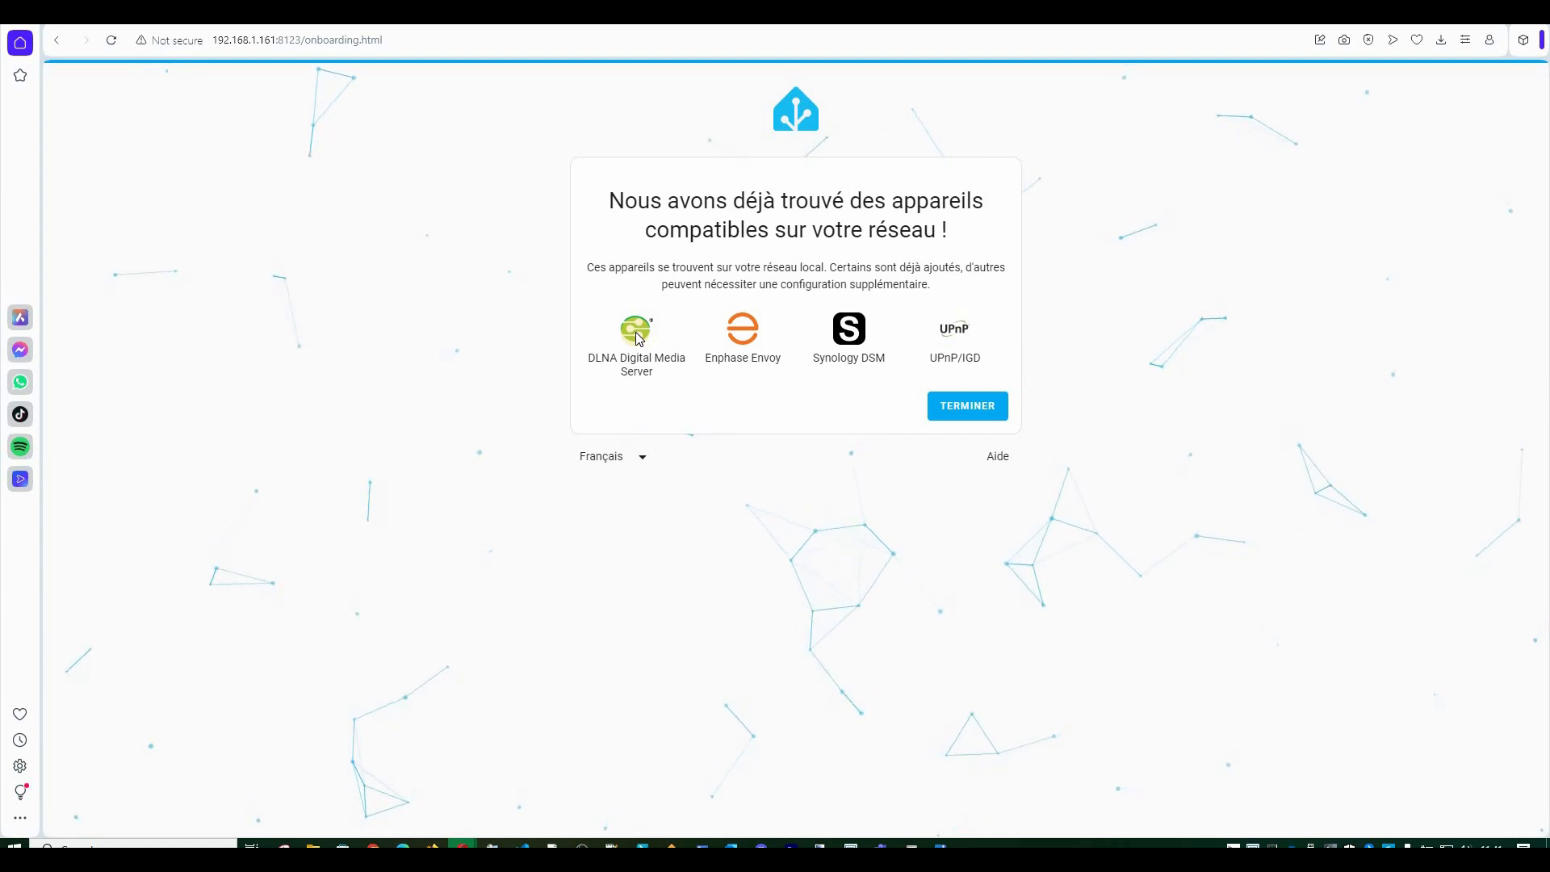
left_click(746, 343)
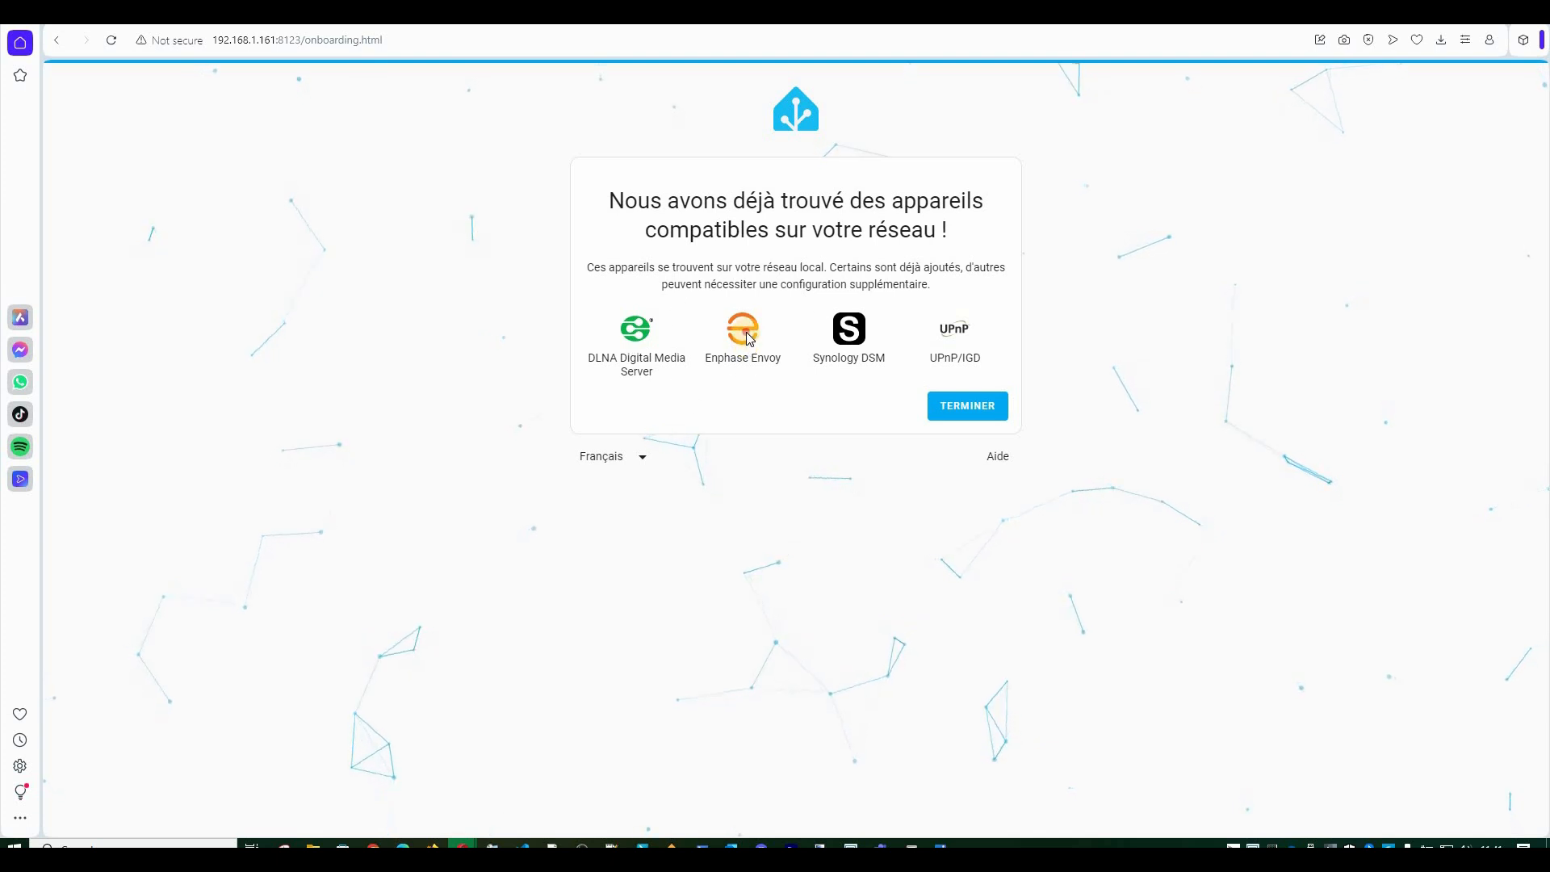
left_click(967, 403)
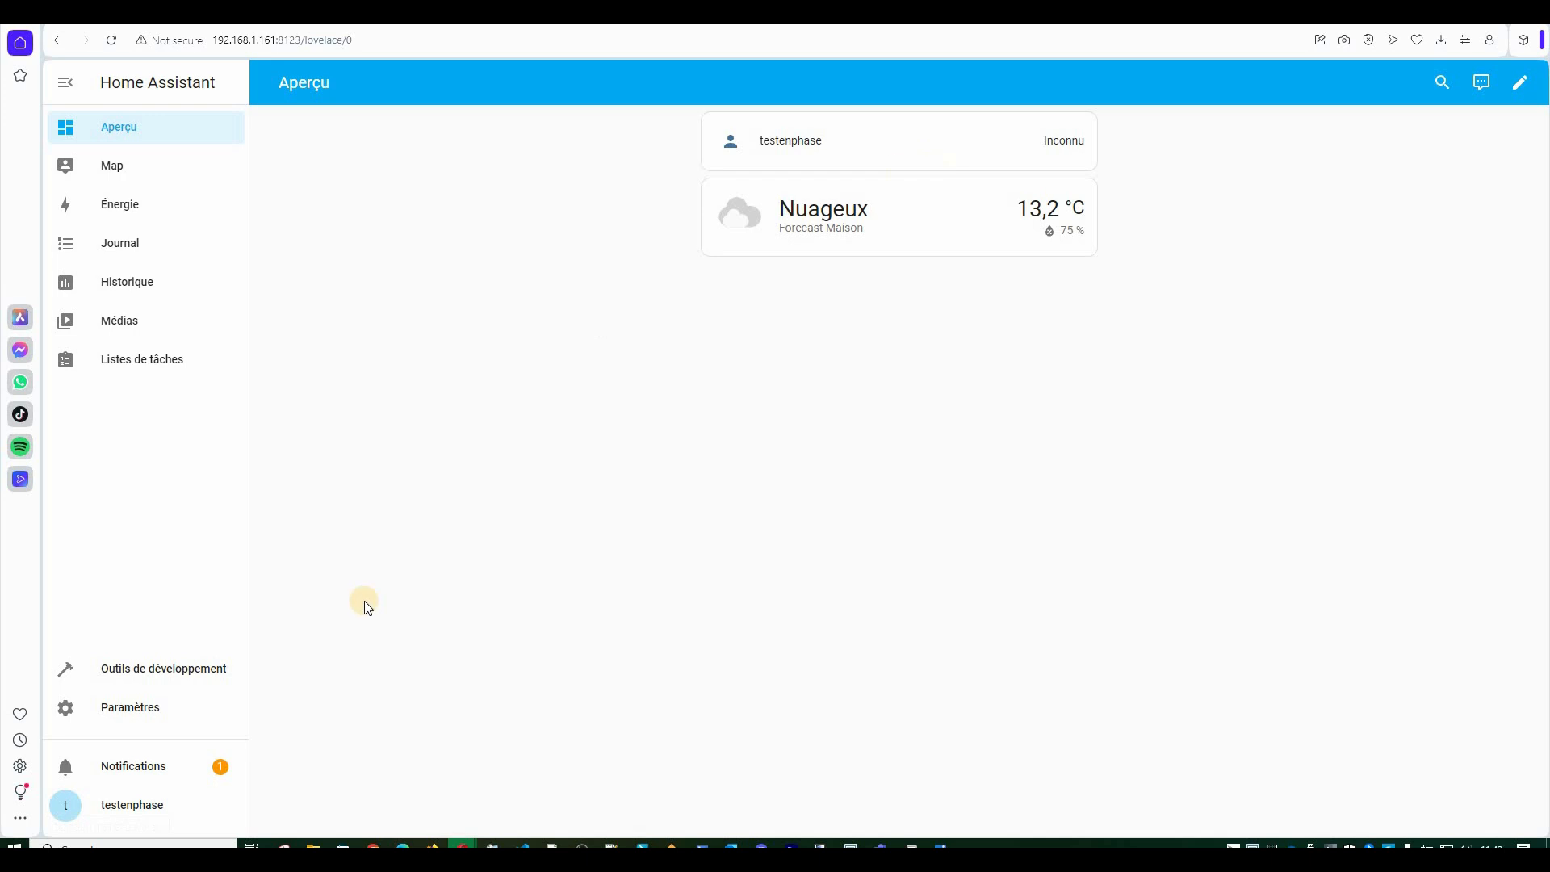
Change the hostname to testhomeassistant in the network settings and save it.
left_click(134, 715)
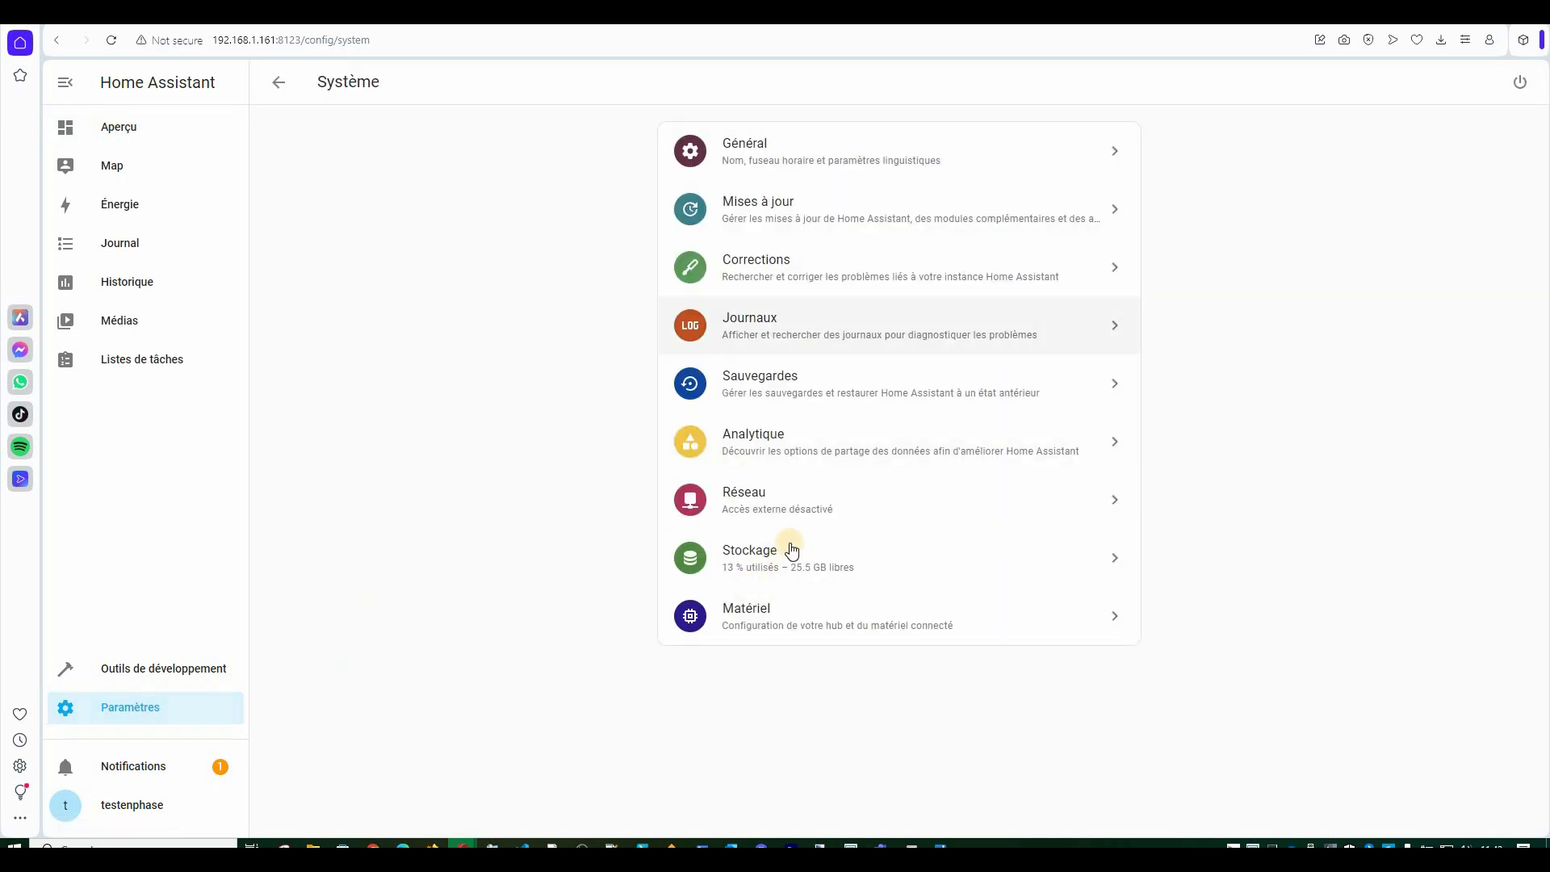
left_click(773, 502)
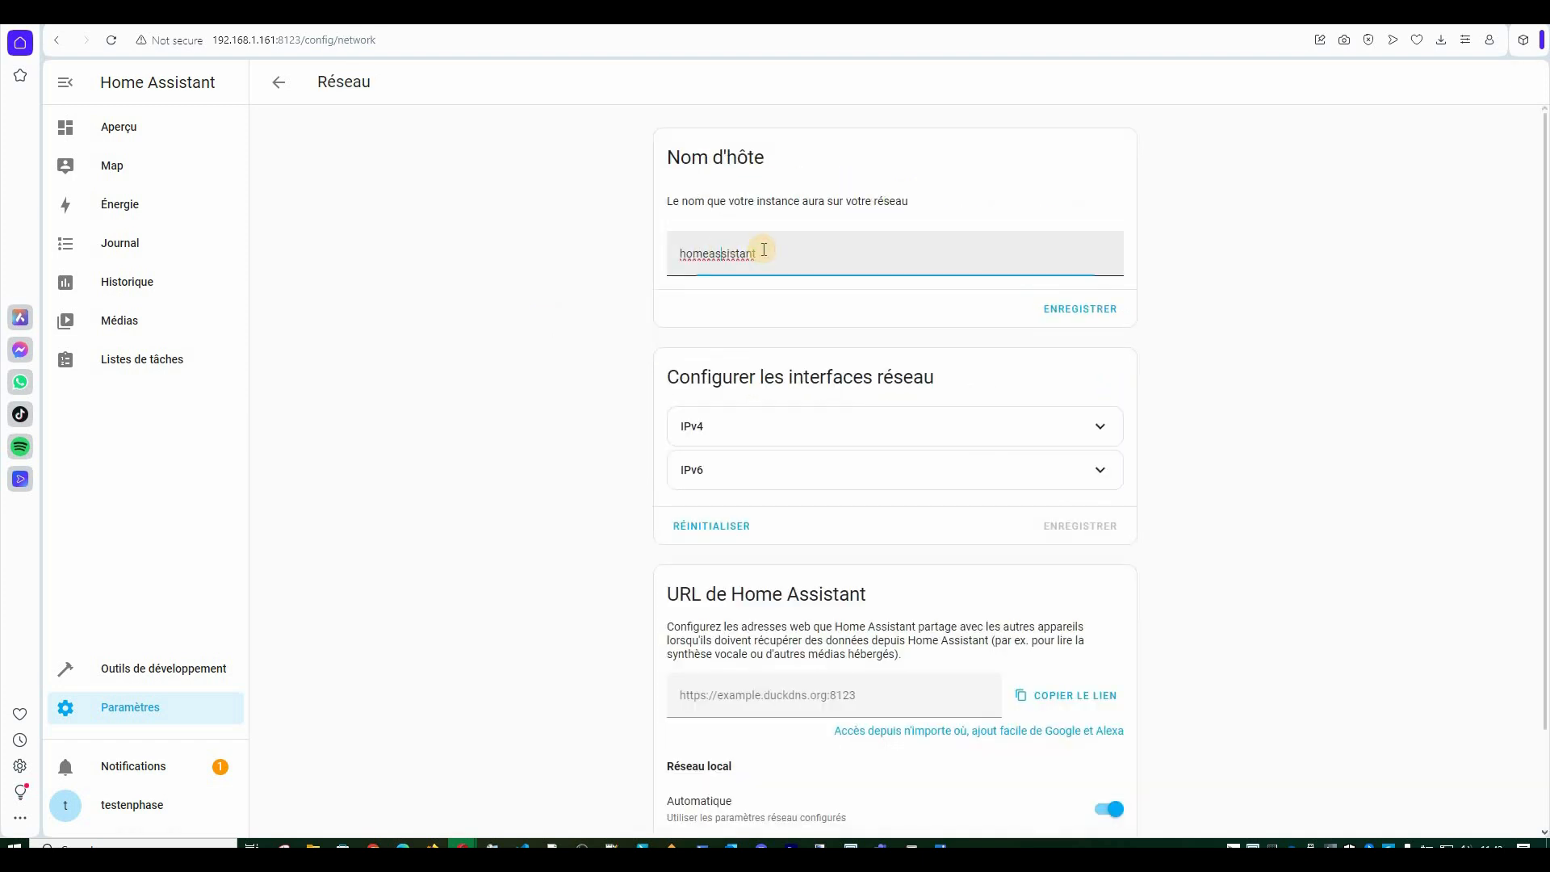
left_click(749, 252)
key("ctrl+a")
type("testhomeassistant")
left_click(1082, 308)
Confirm the IPv4 interface is set to automatic.
left_click(1098, 428)
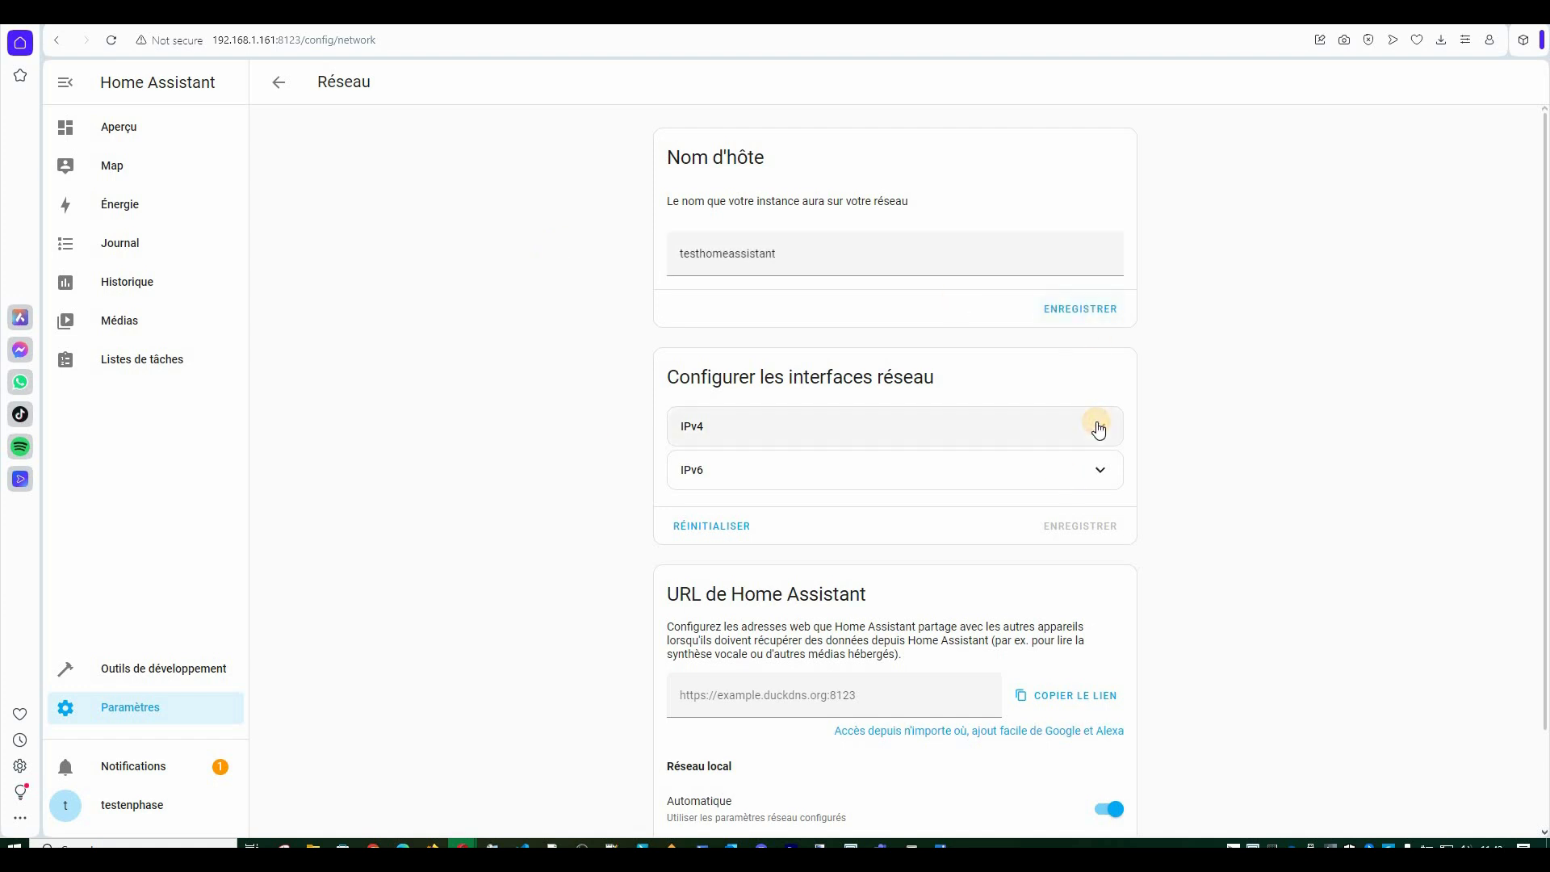
left_click(720, 468)
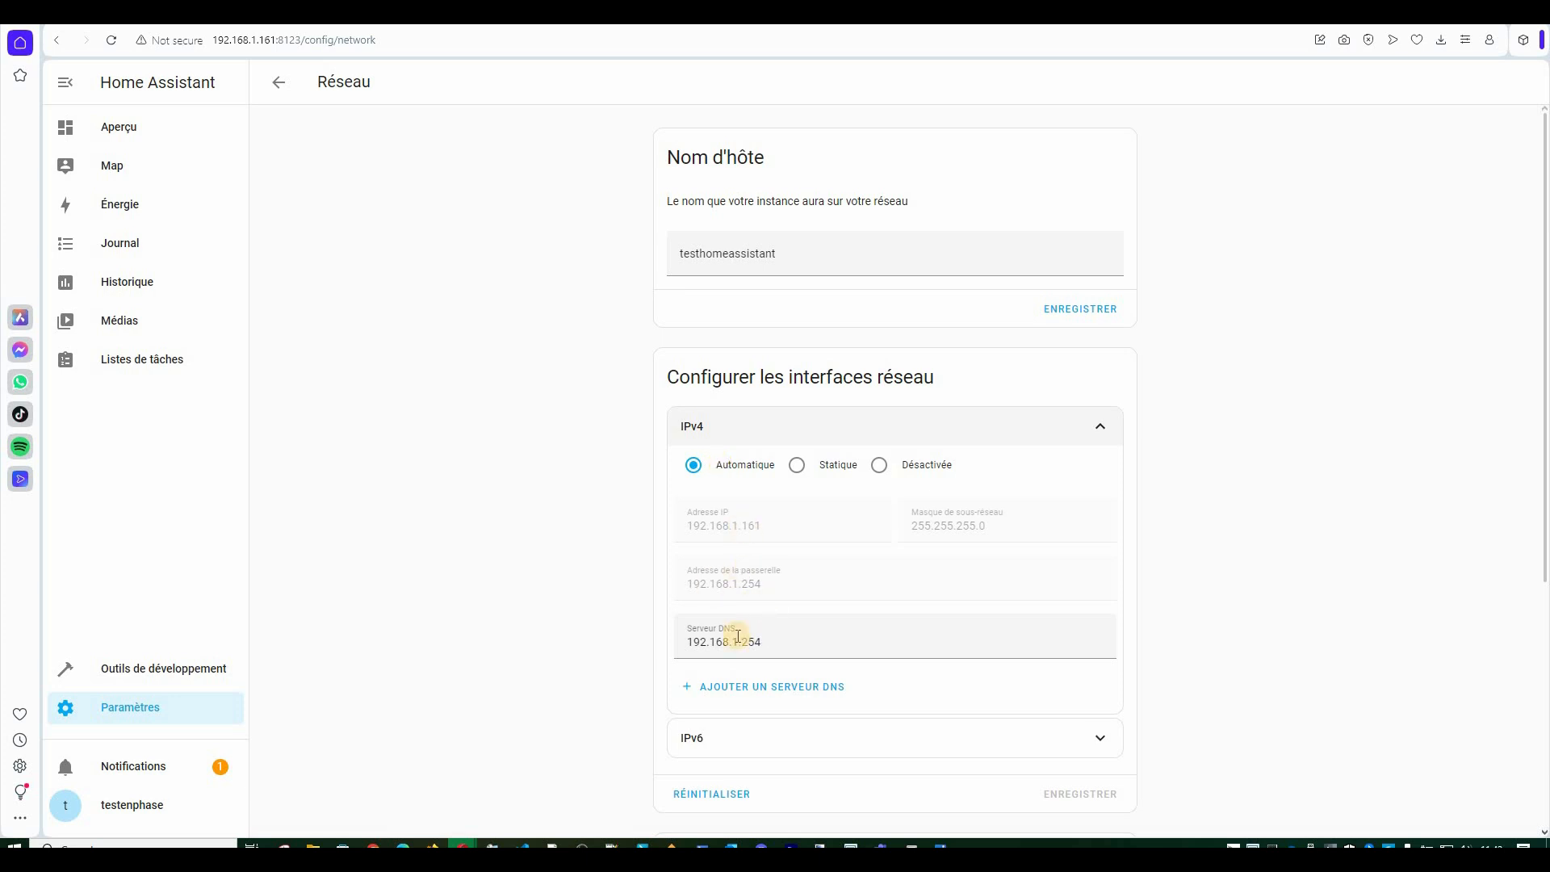
left_click(1101, 425)
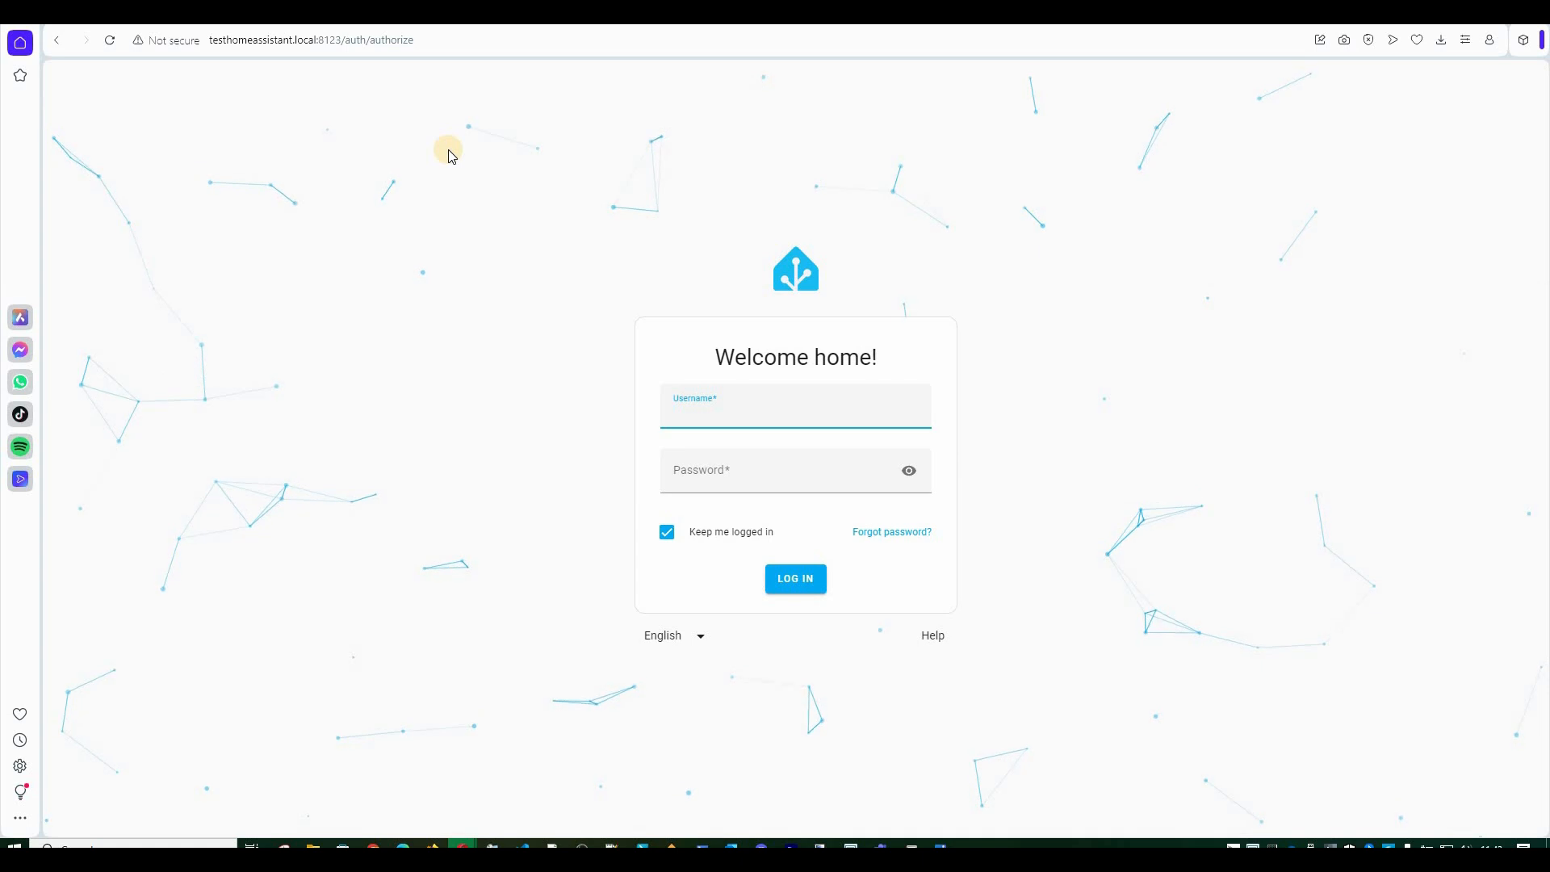
Select the hostname part of the testhomeassistant.local:8123 page address.
left_click(264, 49)
key("Home")
key("ctrl+shift+Right")
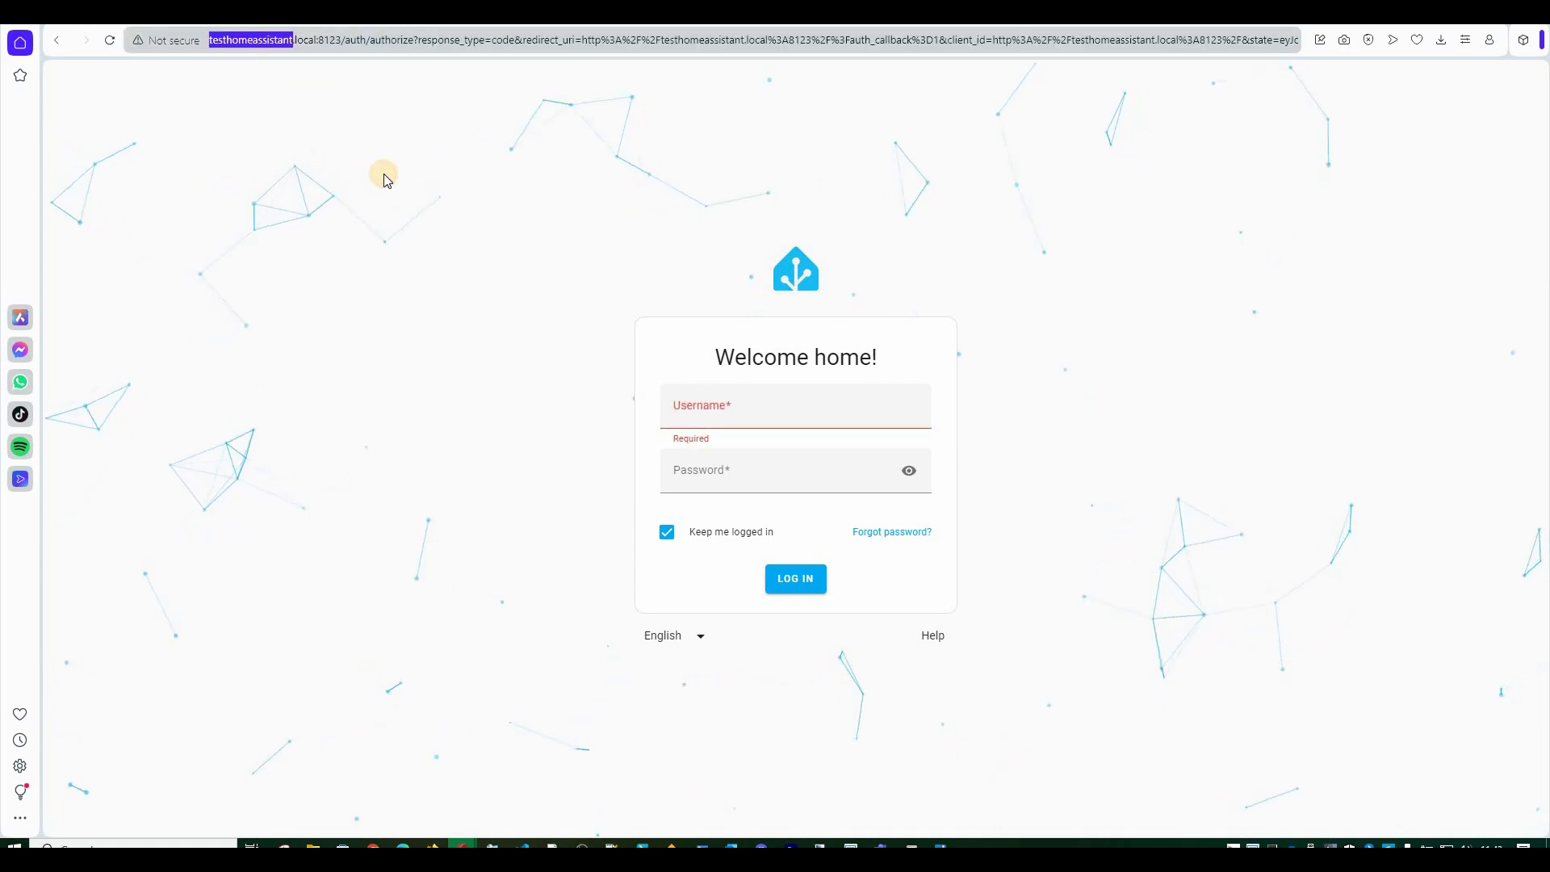
Log in as testenphase with the account password and save the login in the password manager.
left_click(743, 413)
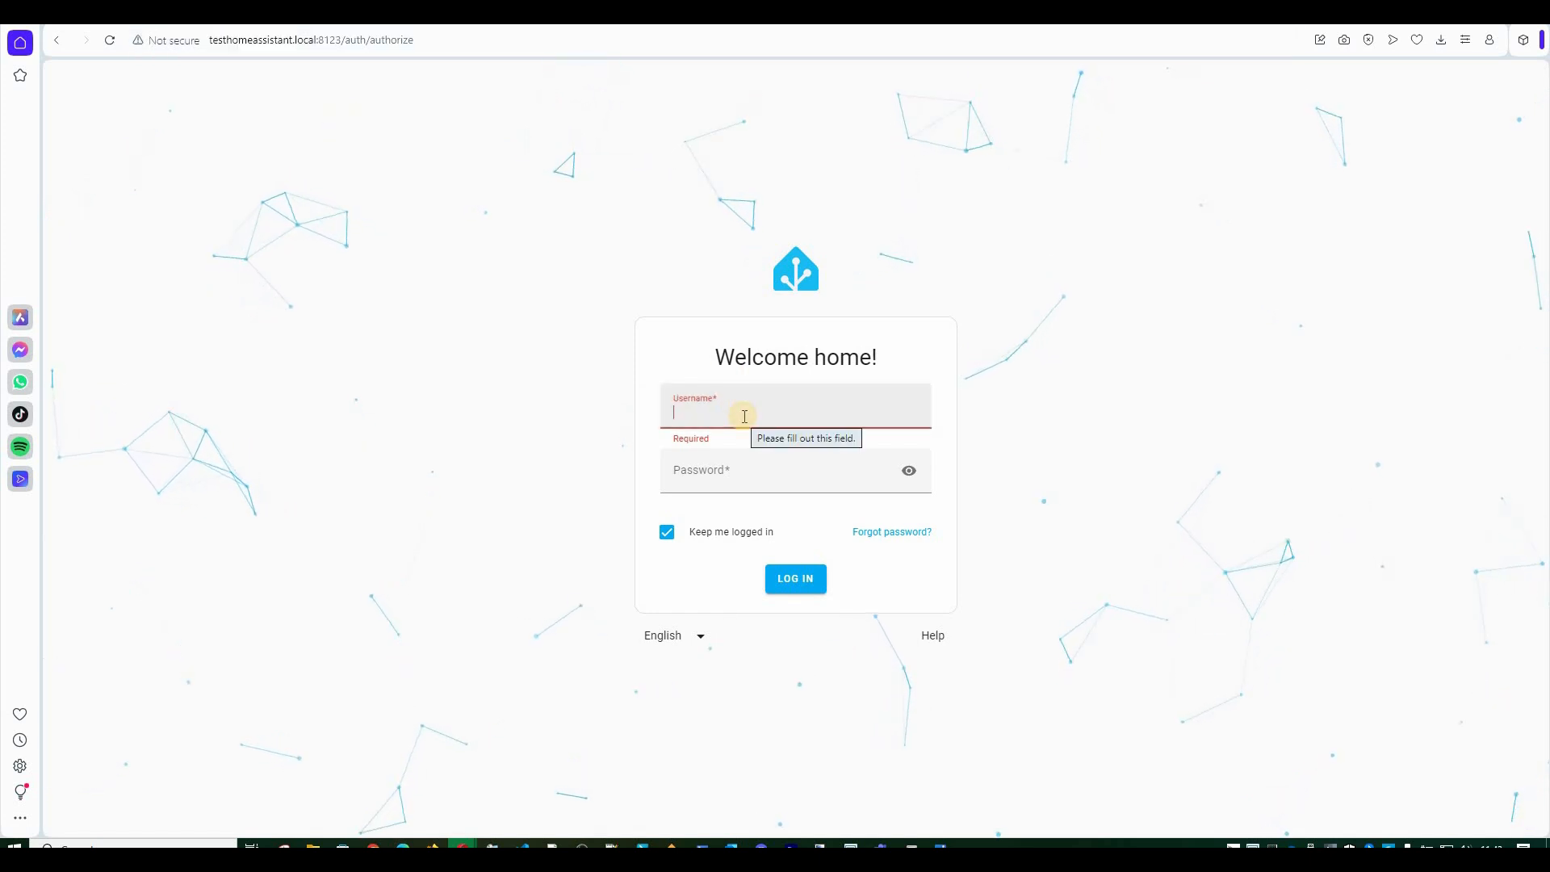
type("t")
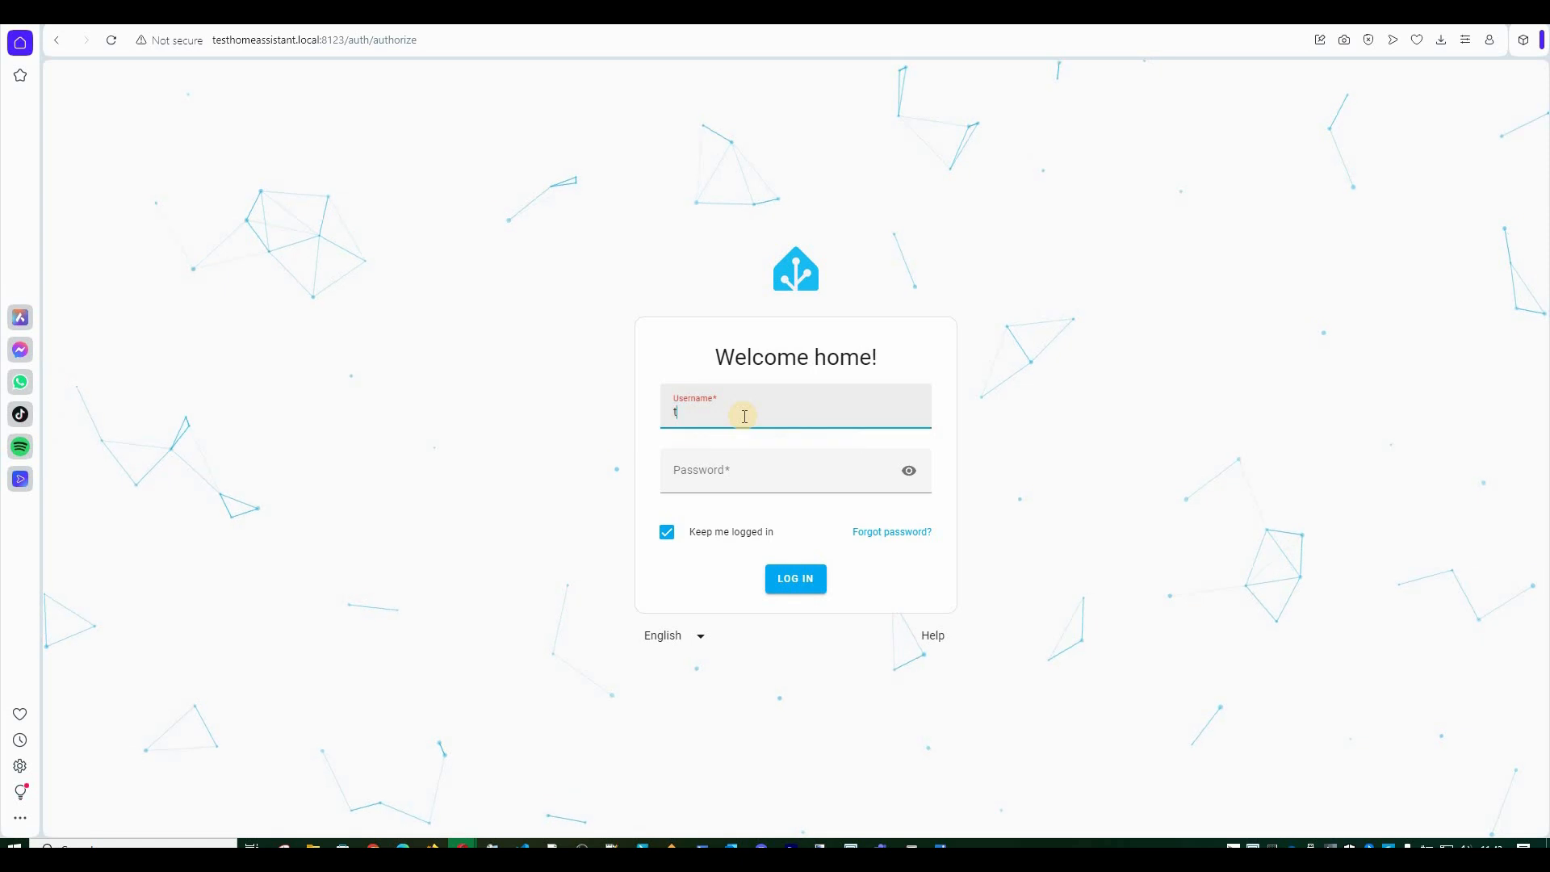
type("estenphase")
key("Tab")
type("******")
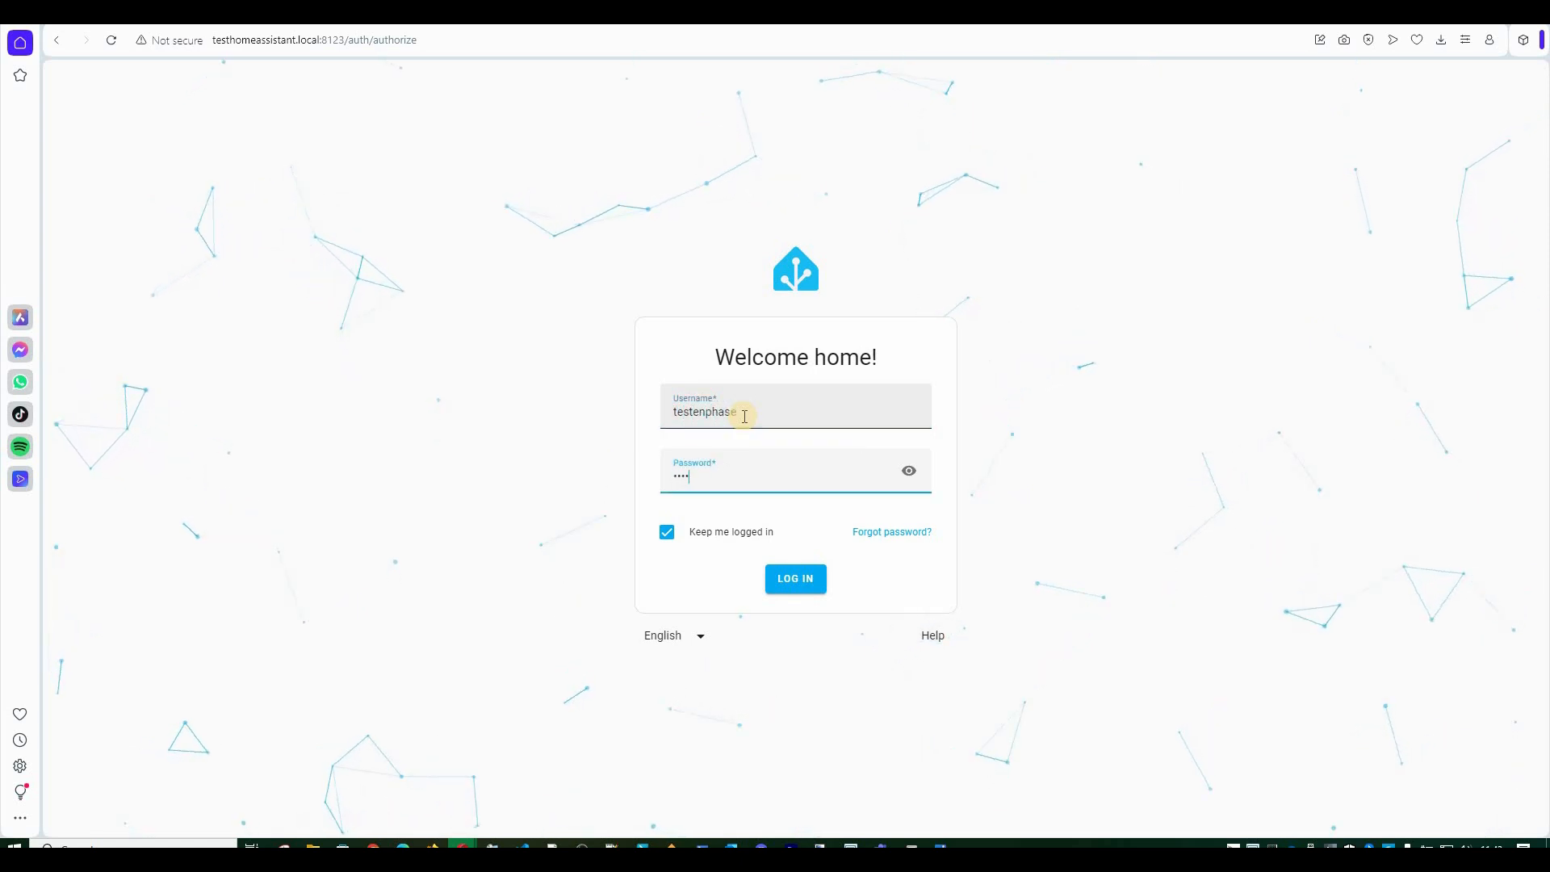
key("Return")
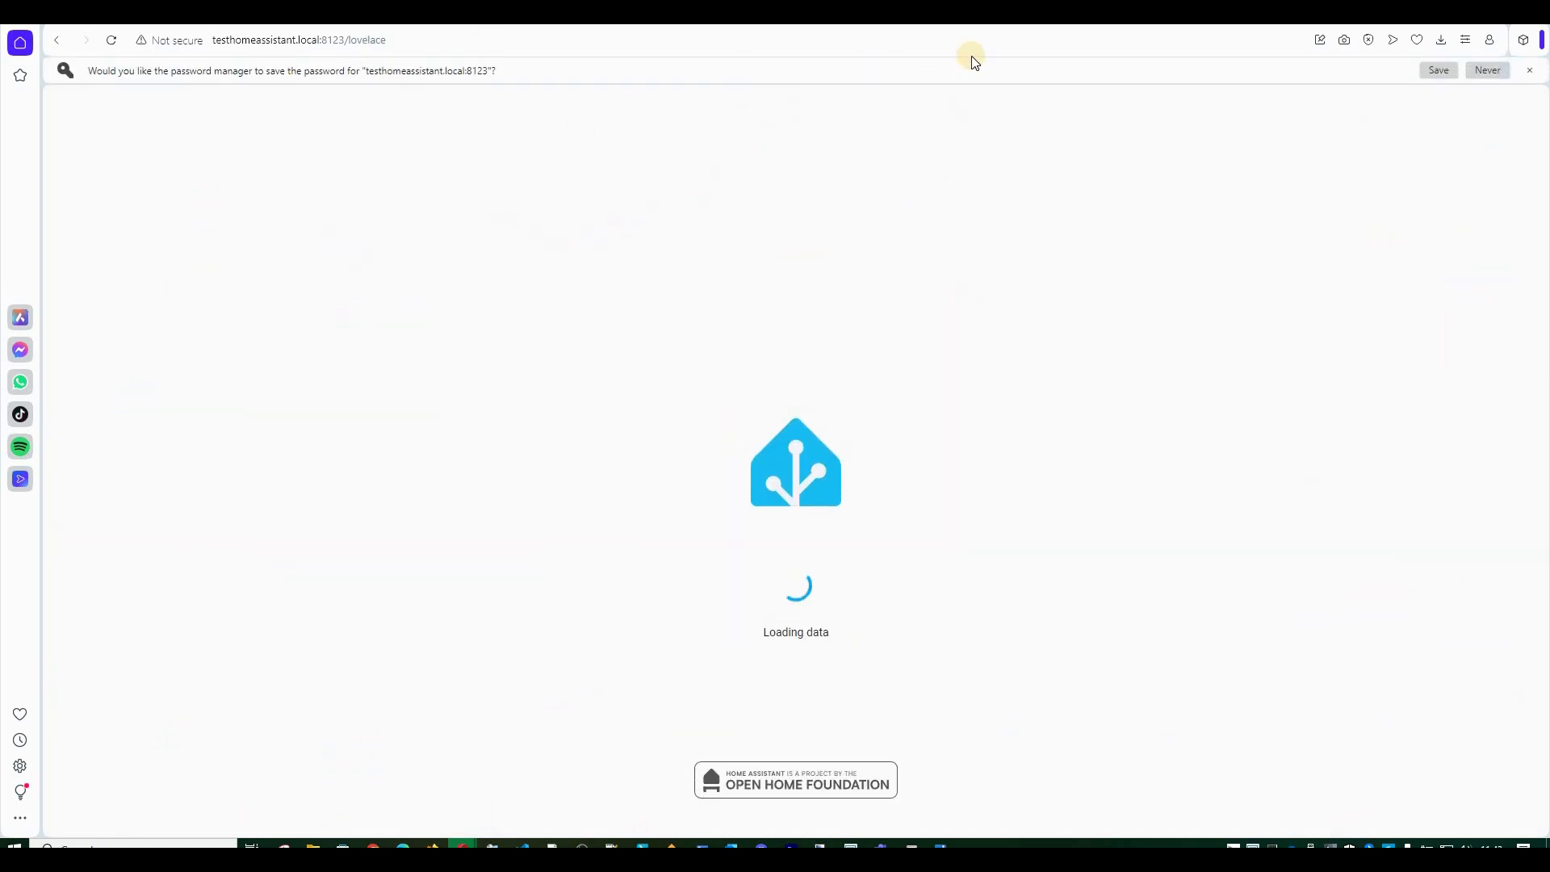
left_click(1440, 70)
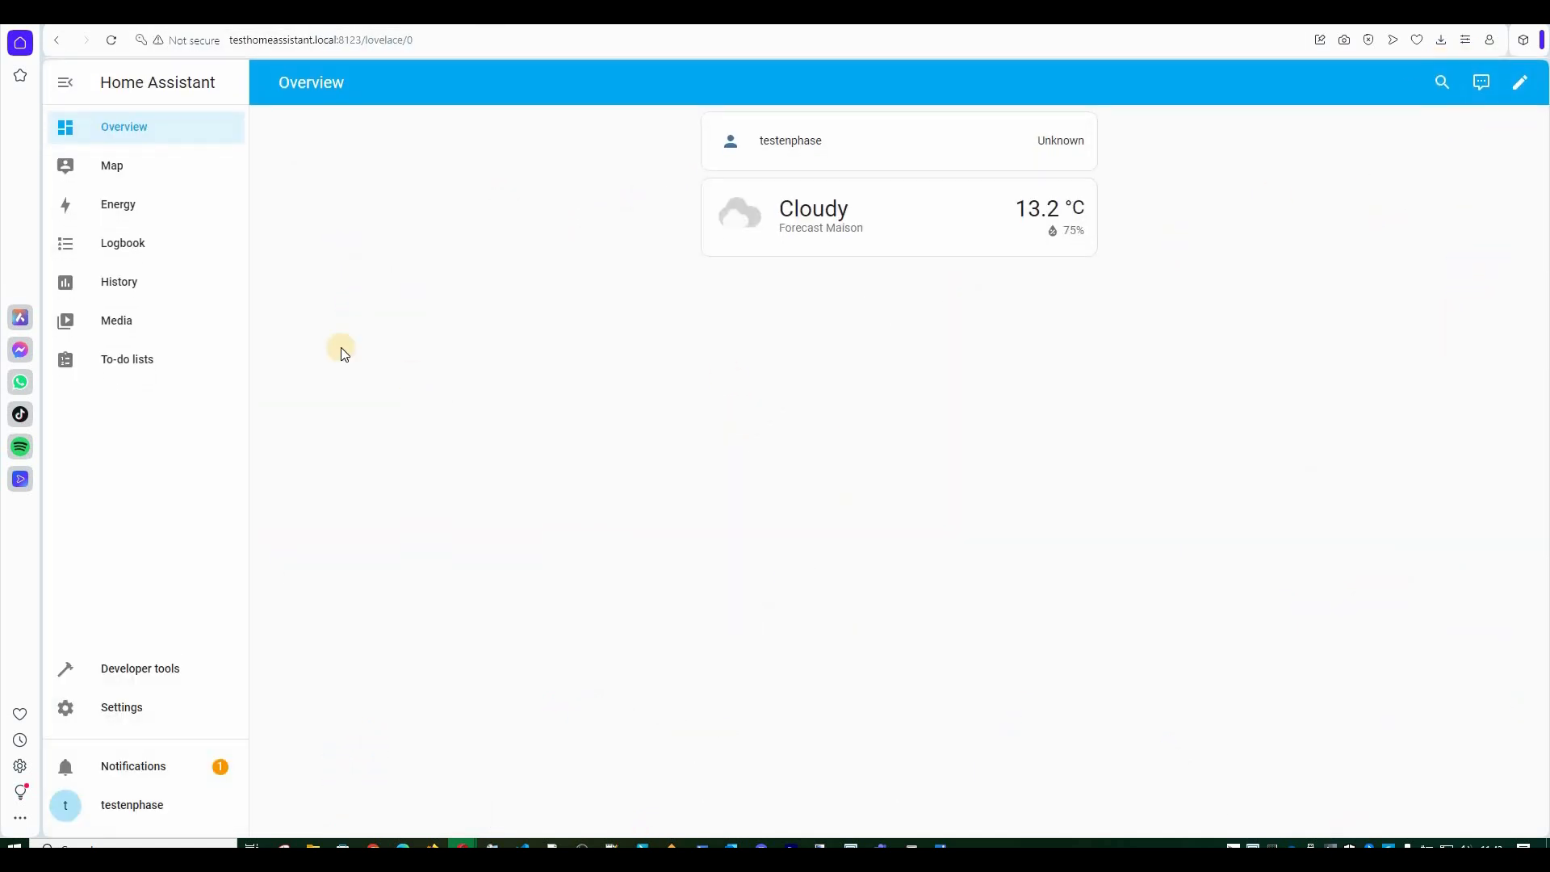
From Devices & services, start adding the discovered Enphase Envoy at 192.168.1.33.
left_click(132, 708)
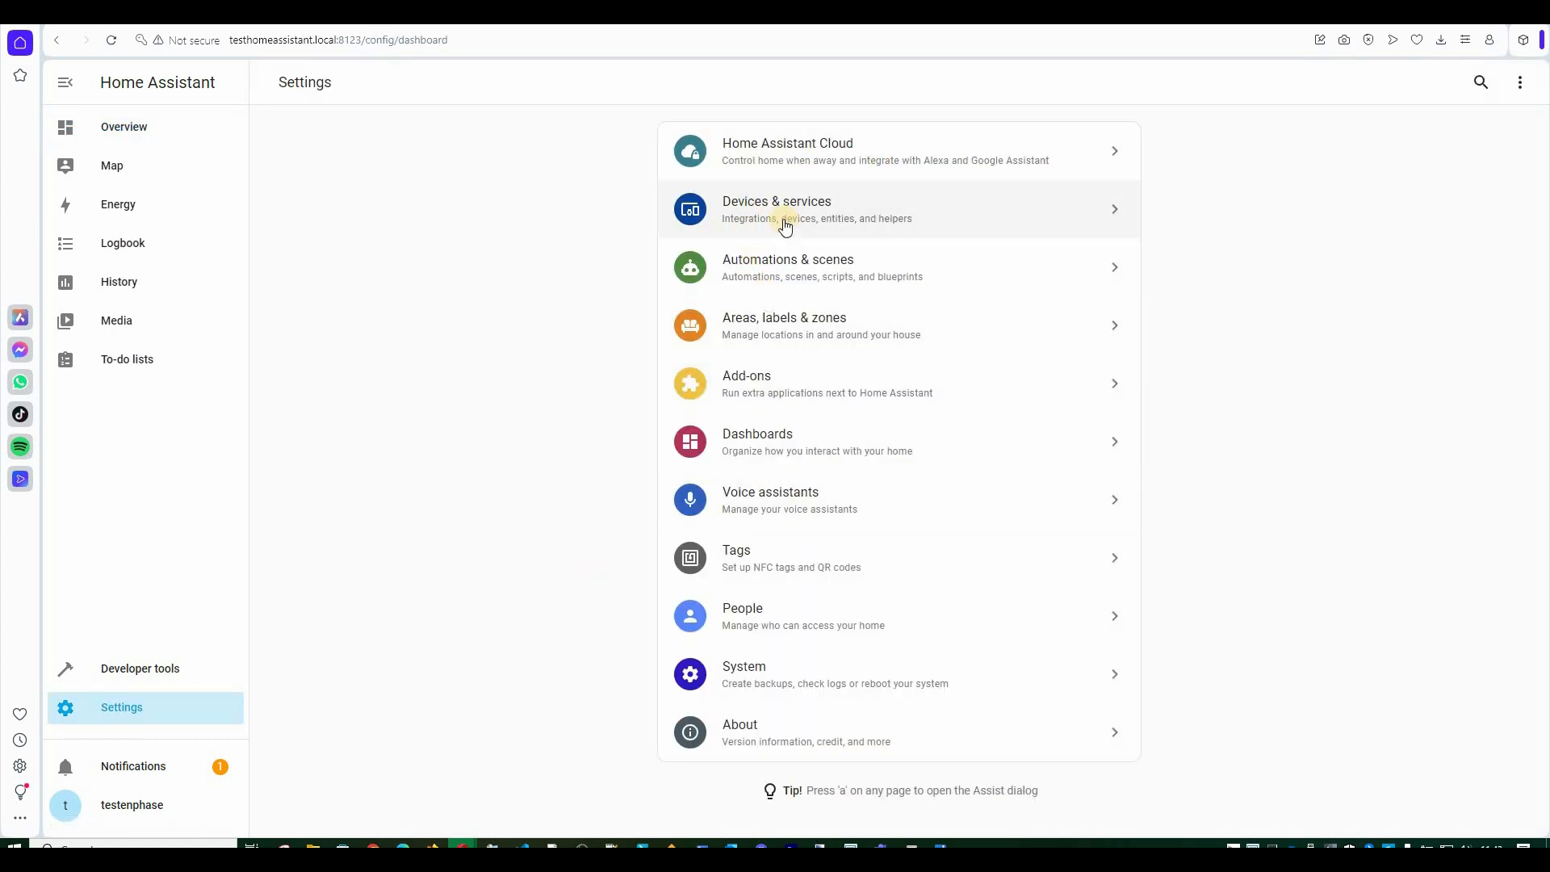
left_click(779, 218)
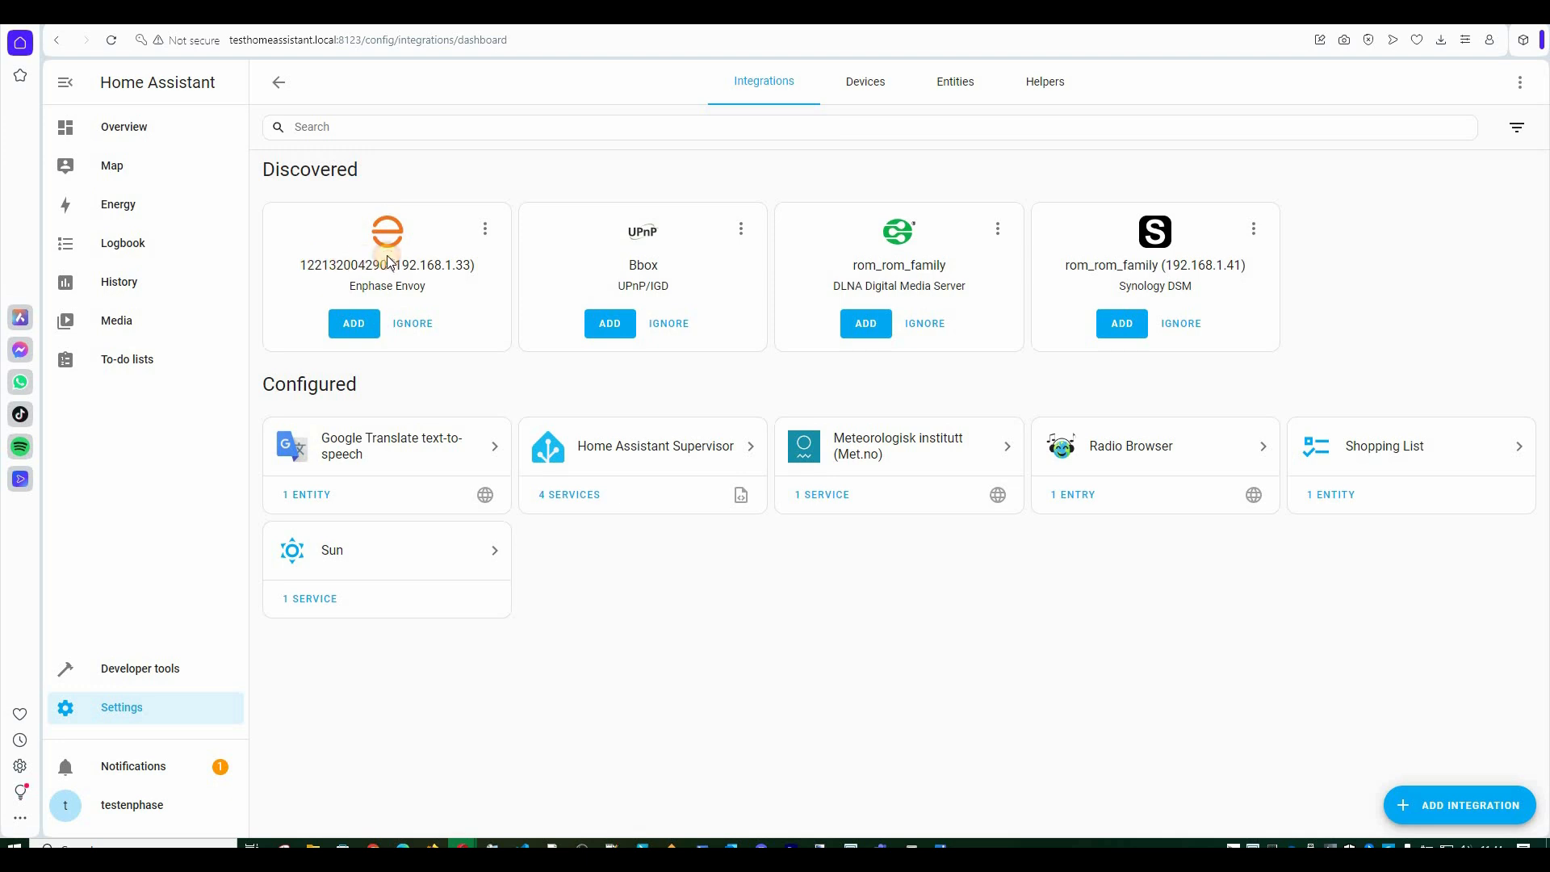
left_click_drag(390, 264, 394, 266)
left_click(476, 266)
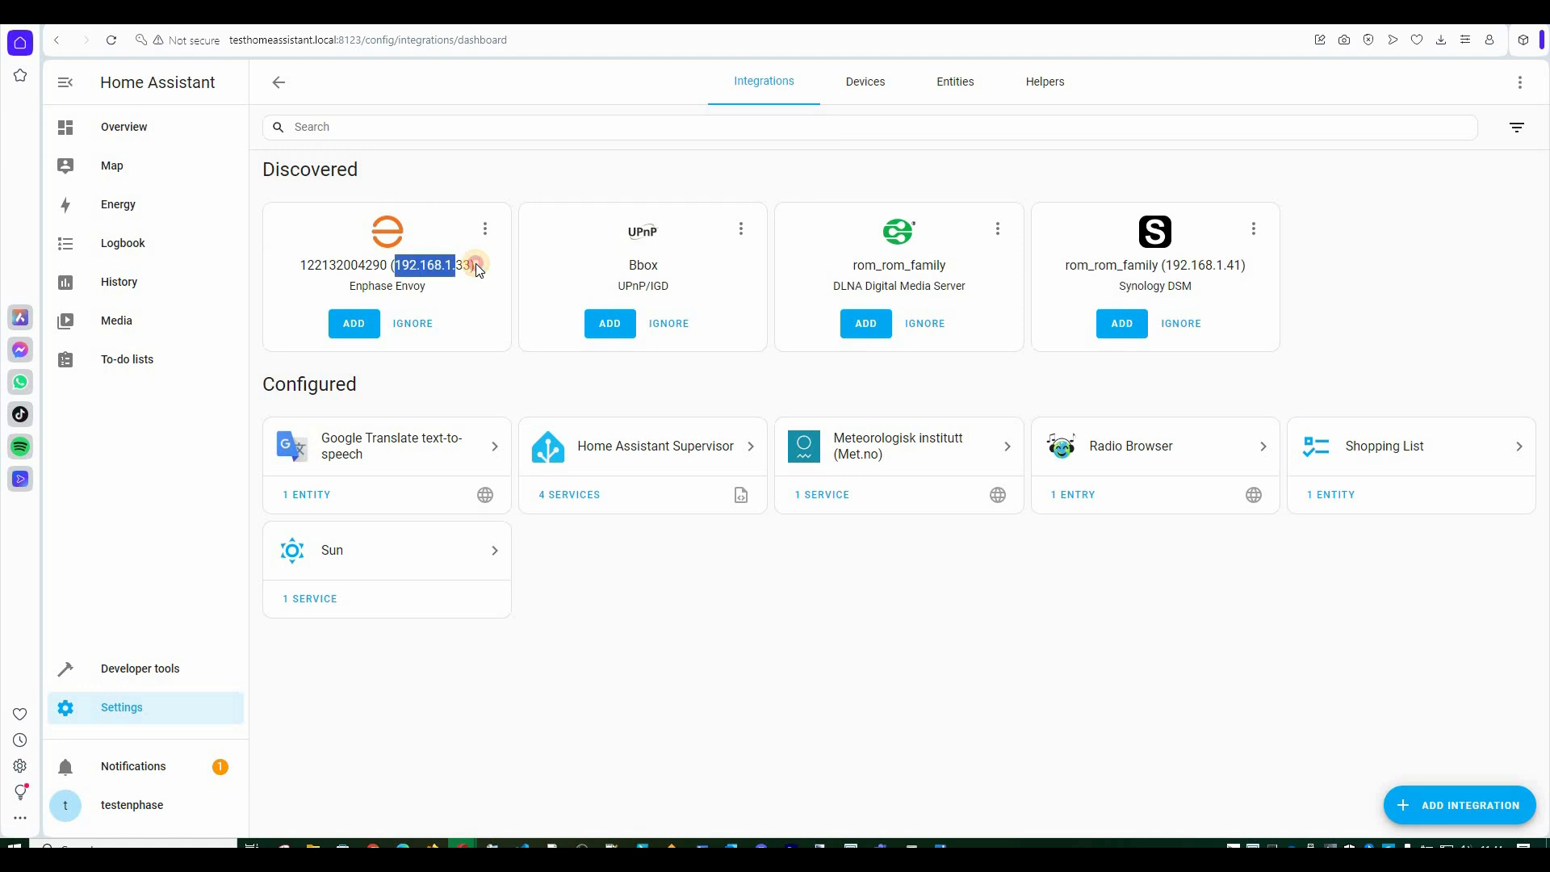
left_click(349, 323)
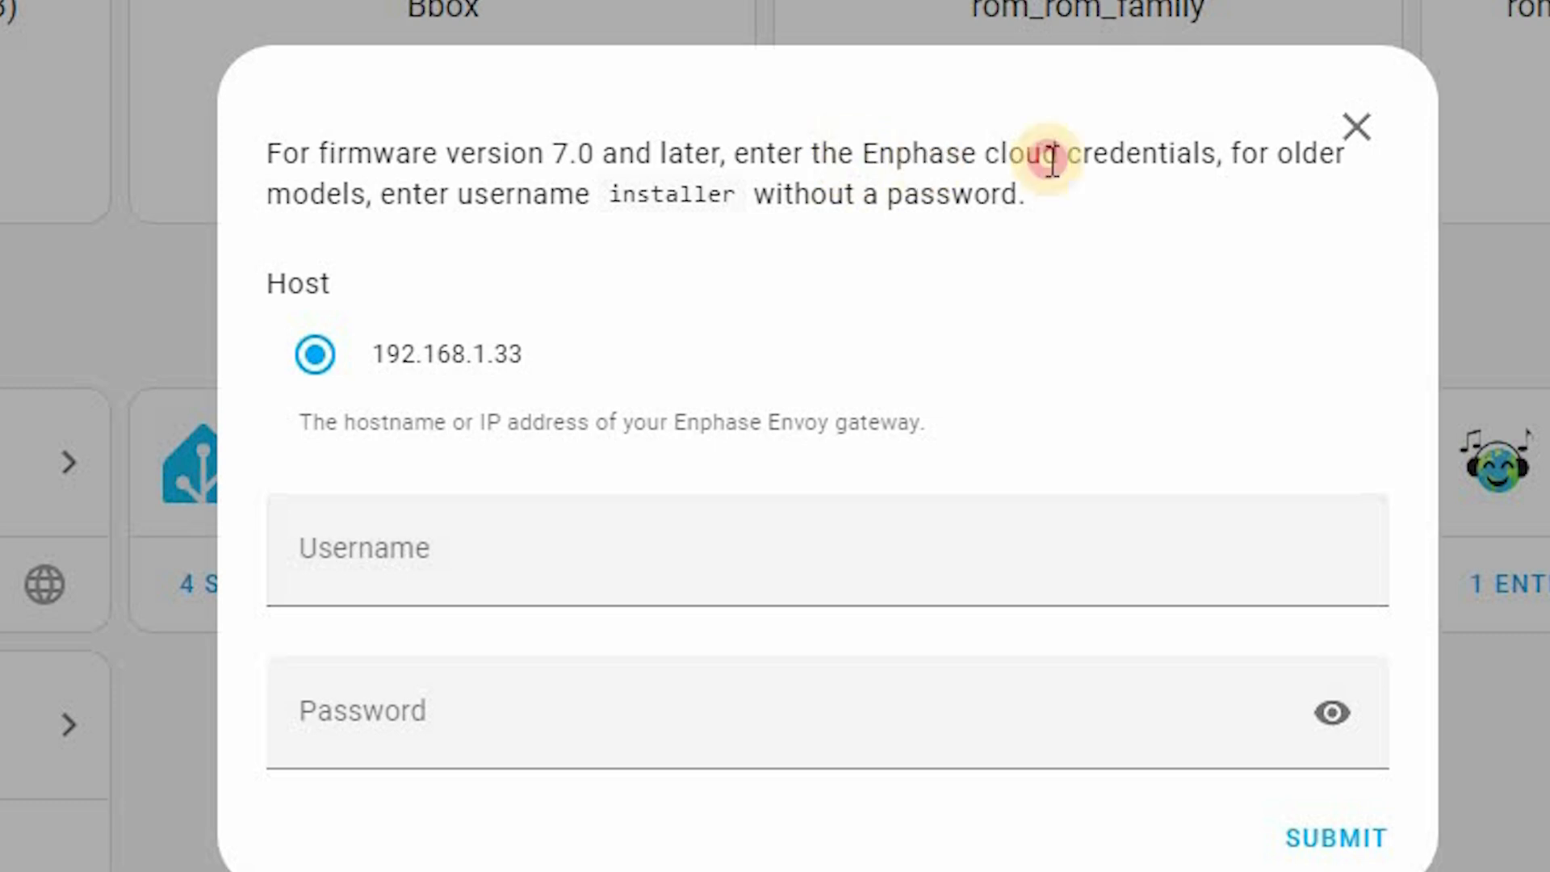
Sign in to the Enphase Envoy with the saved username and password and submit.
left_click_drag(1196, 148, 1218, 151)
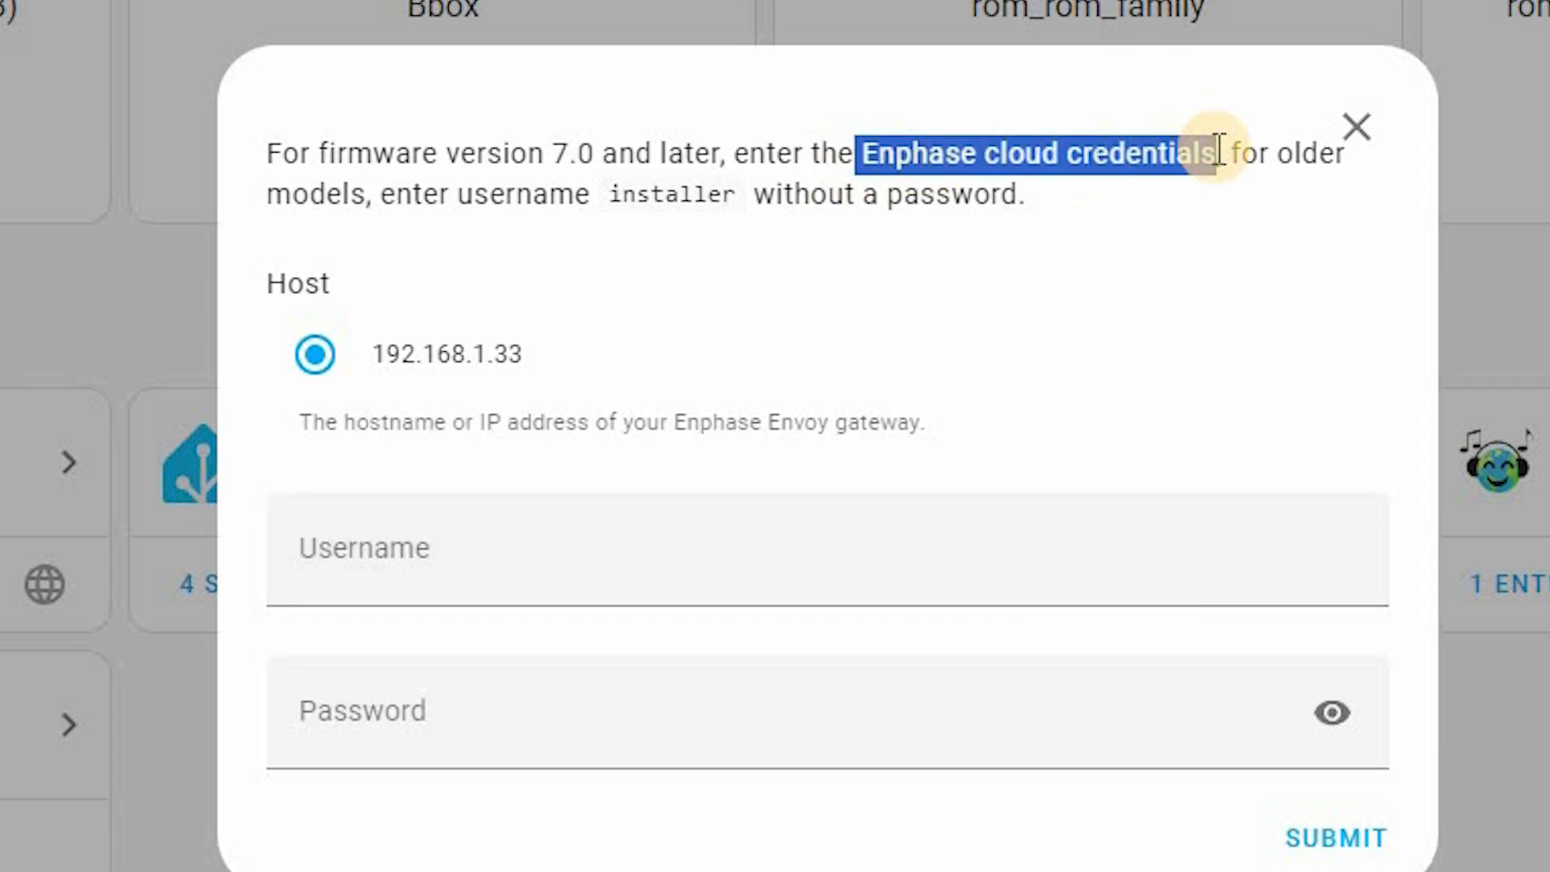
left_click(1214, 363)
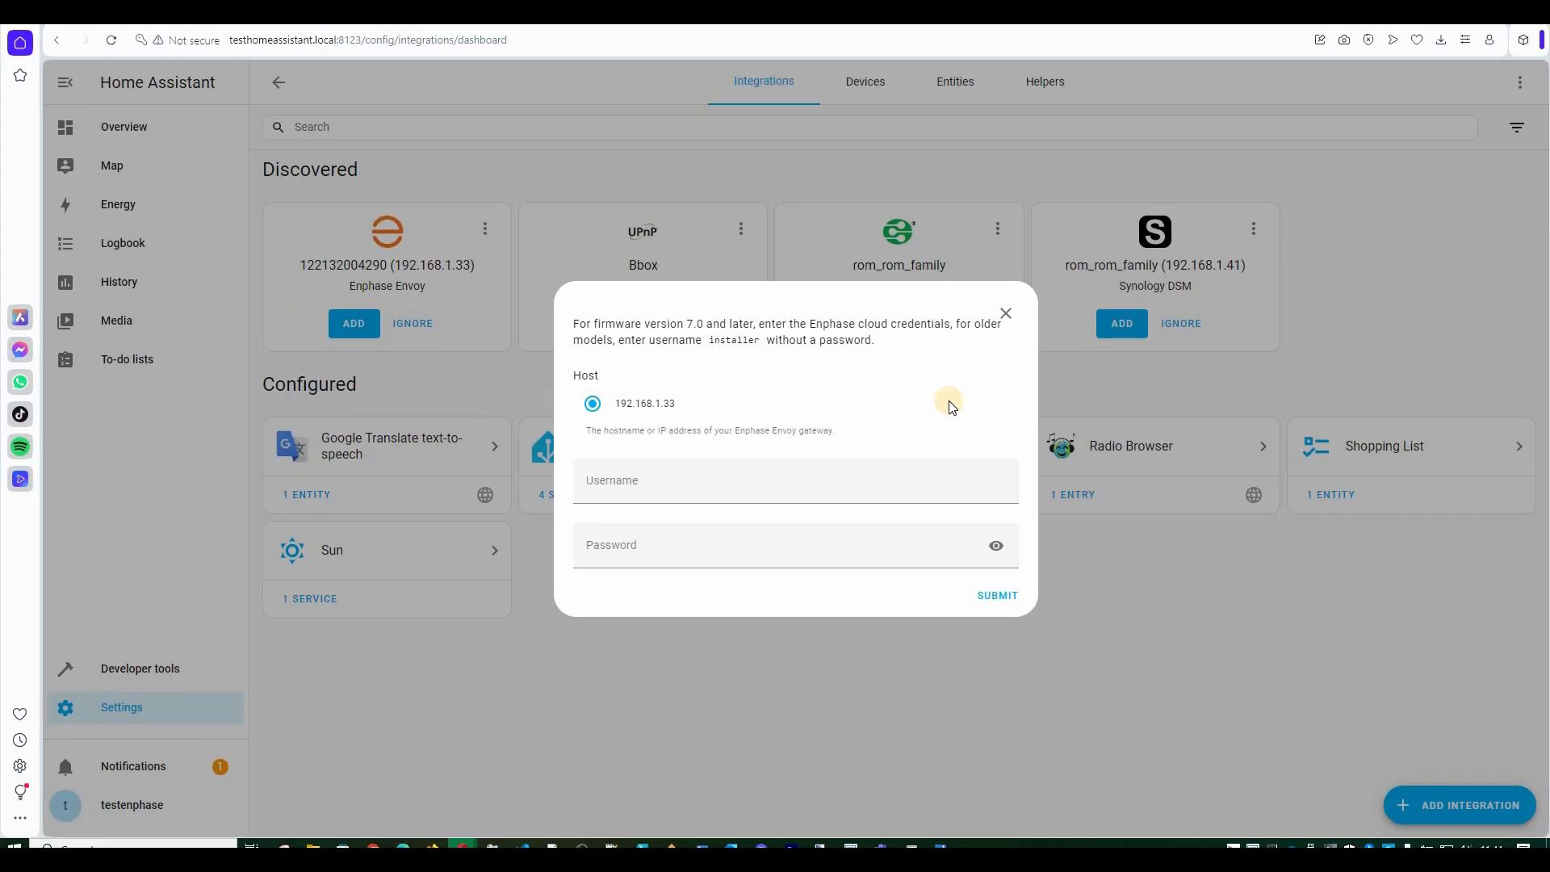
left_click(753, 492)
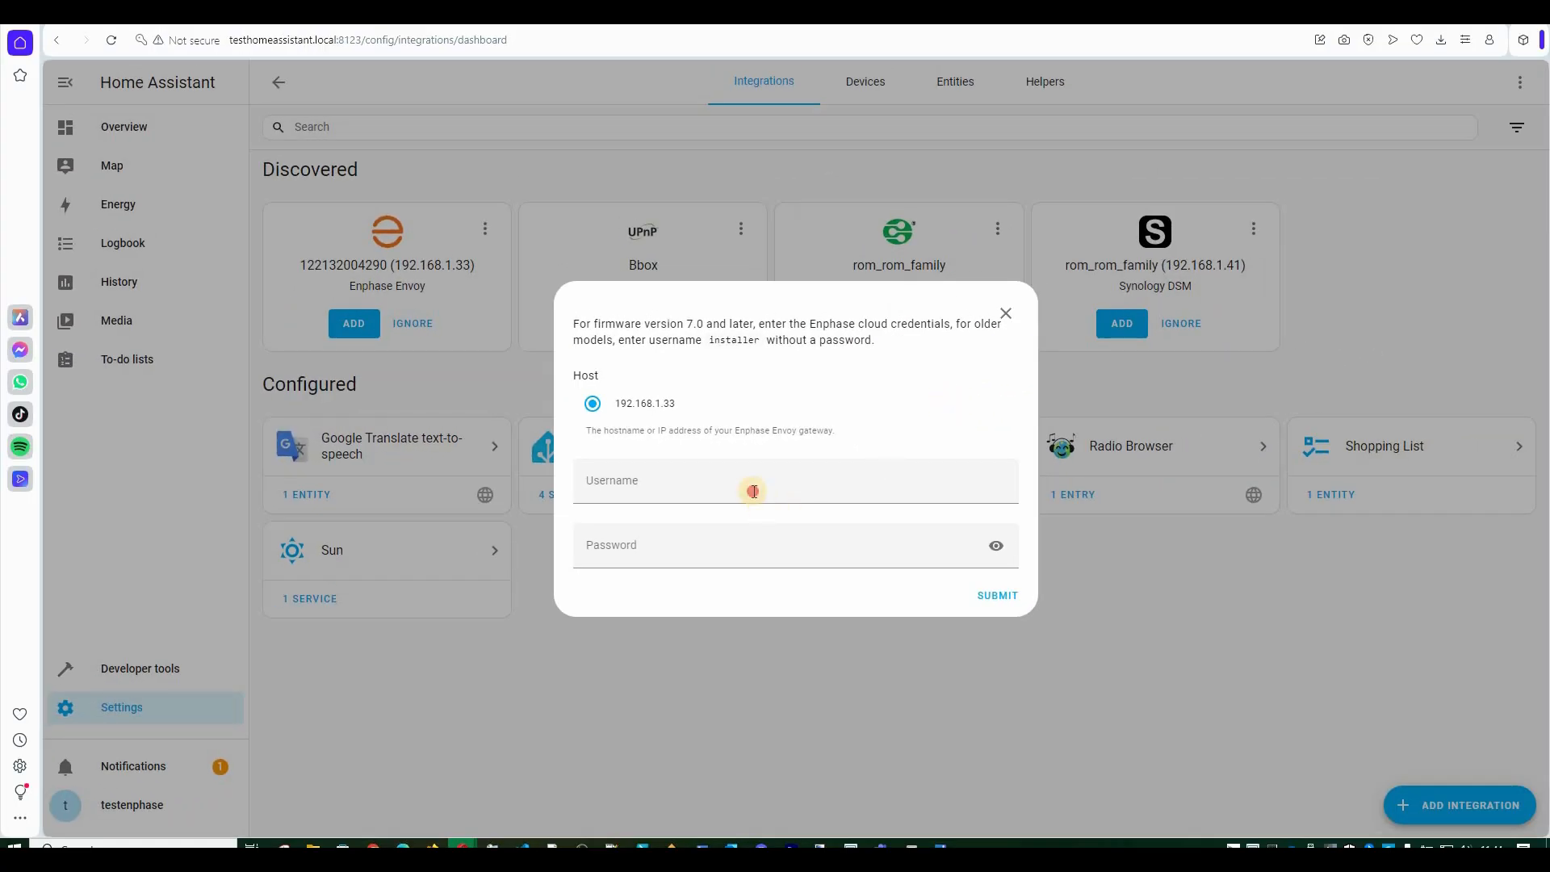
left_click(694, 555)
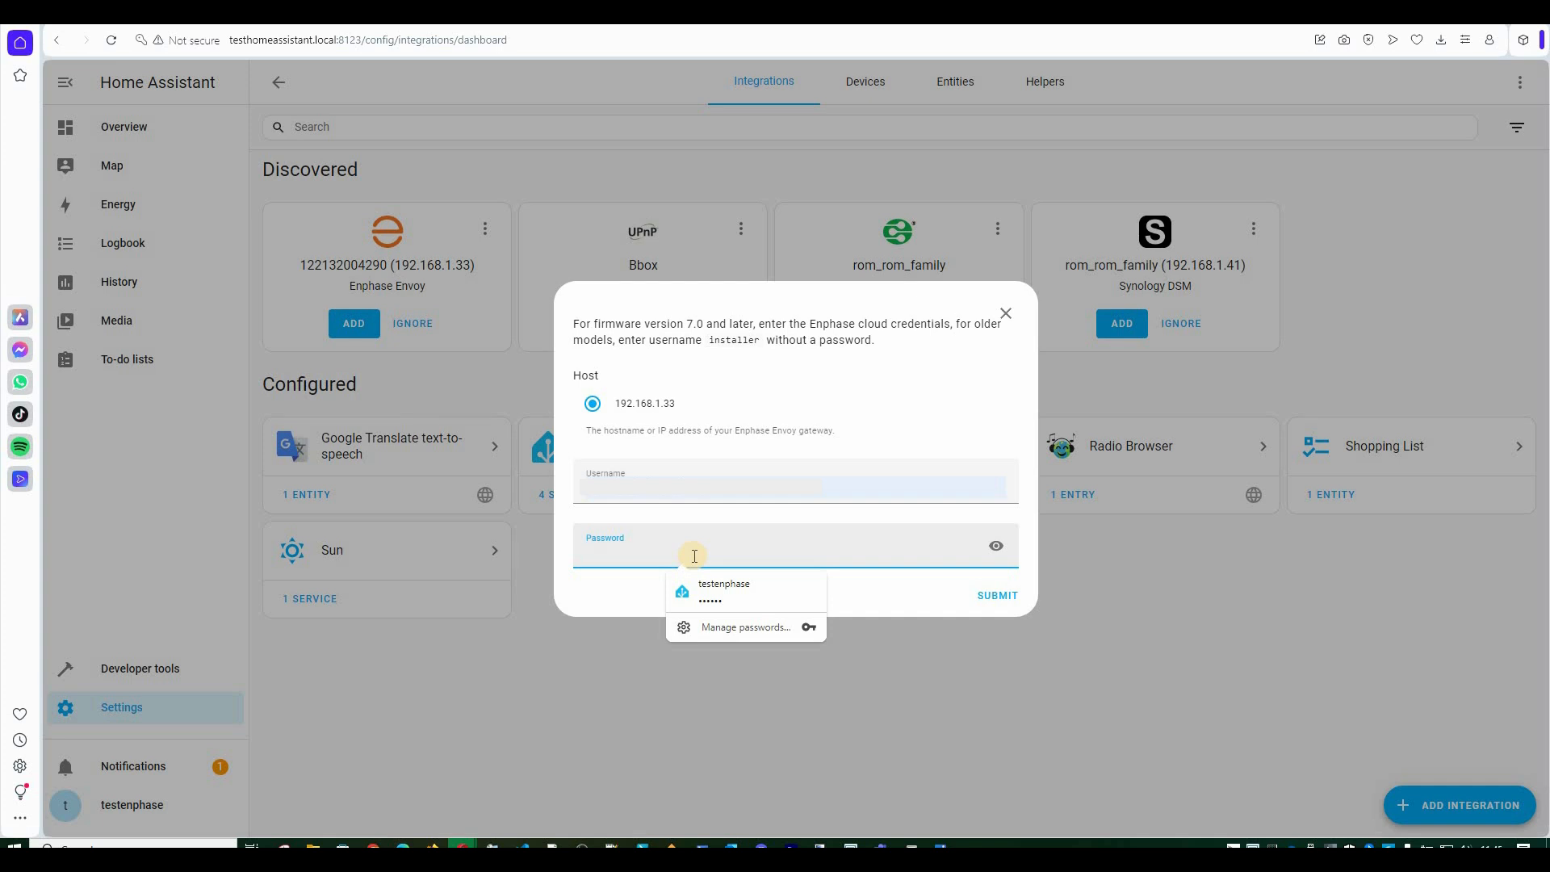
key("ctrl+v")
left_click(994, 595)
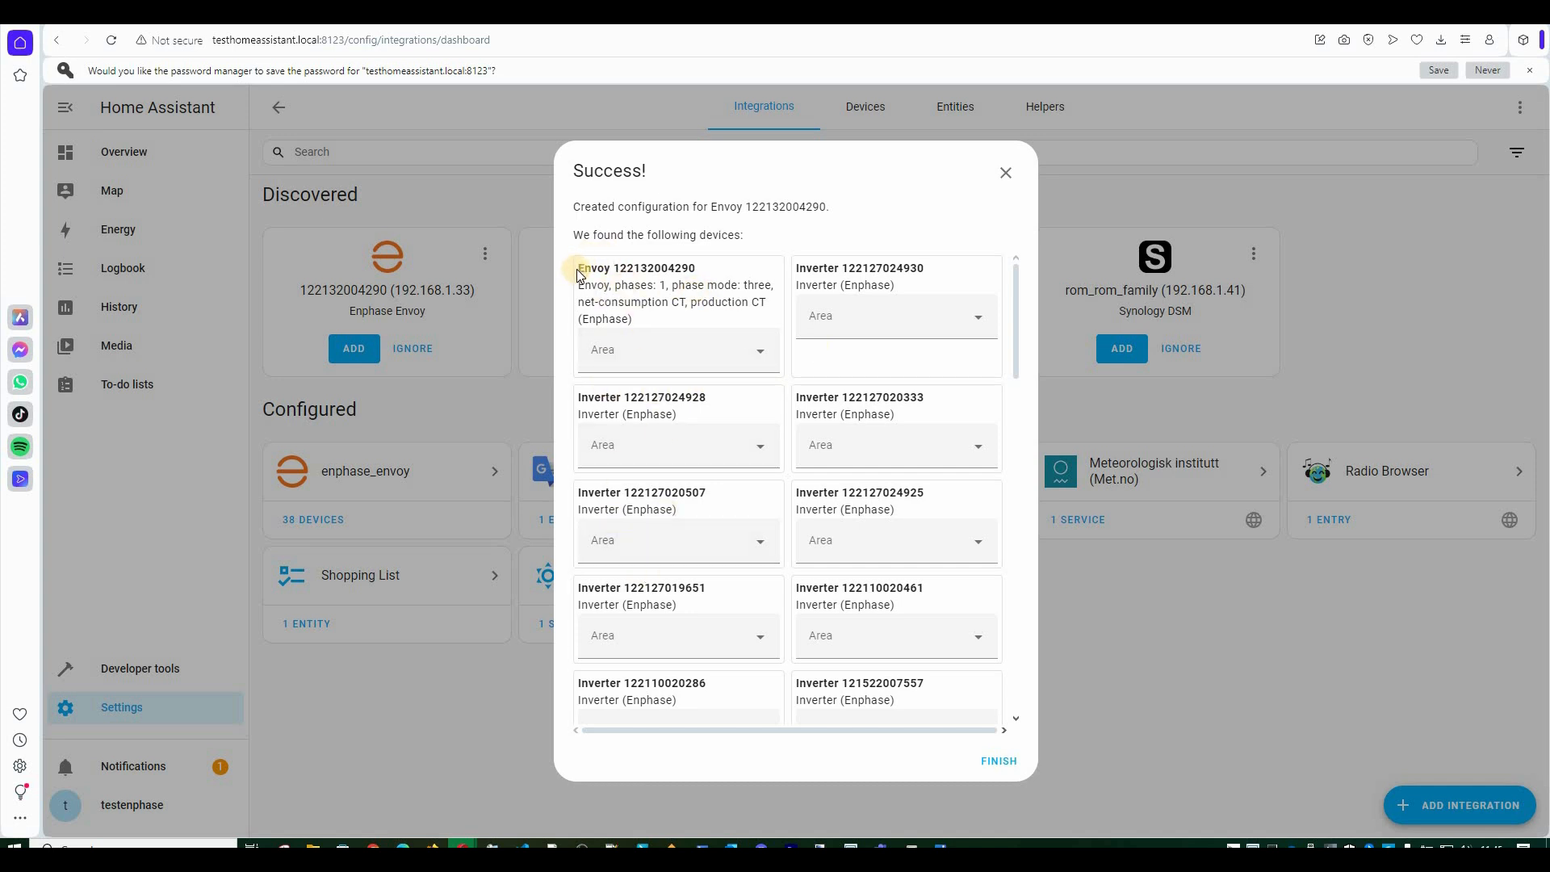
Review the found Envoy and inverter entries listed in the Success dialog.
triple_click(666, 275)
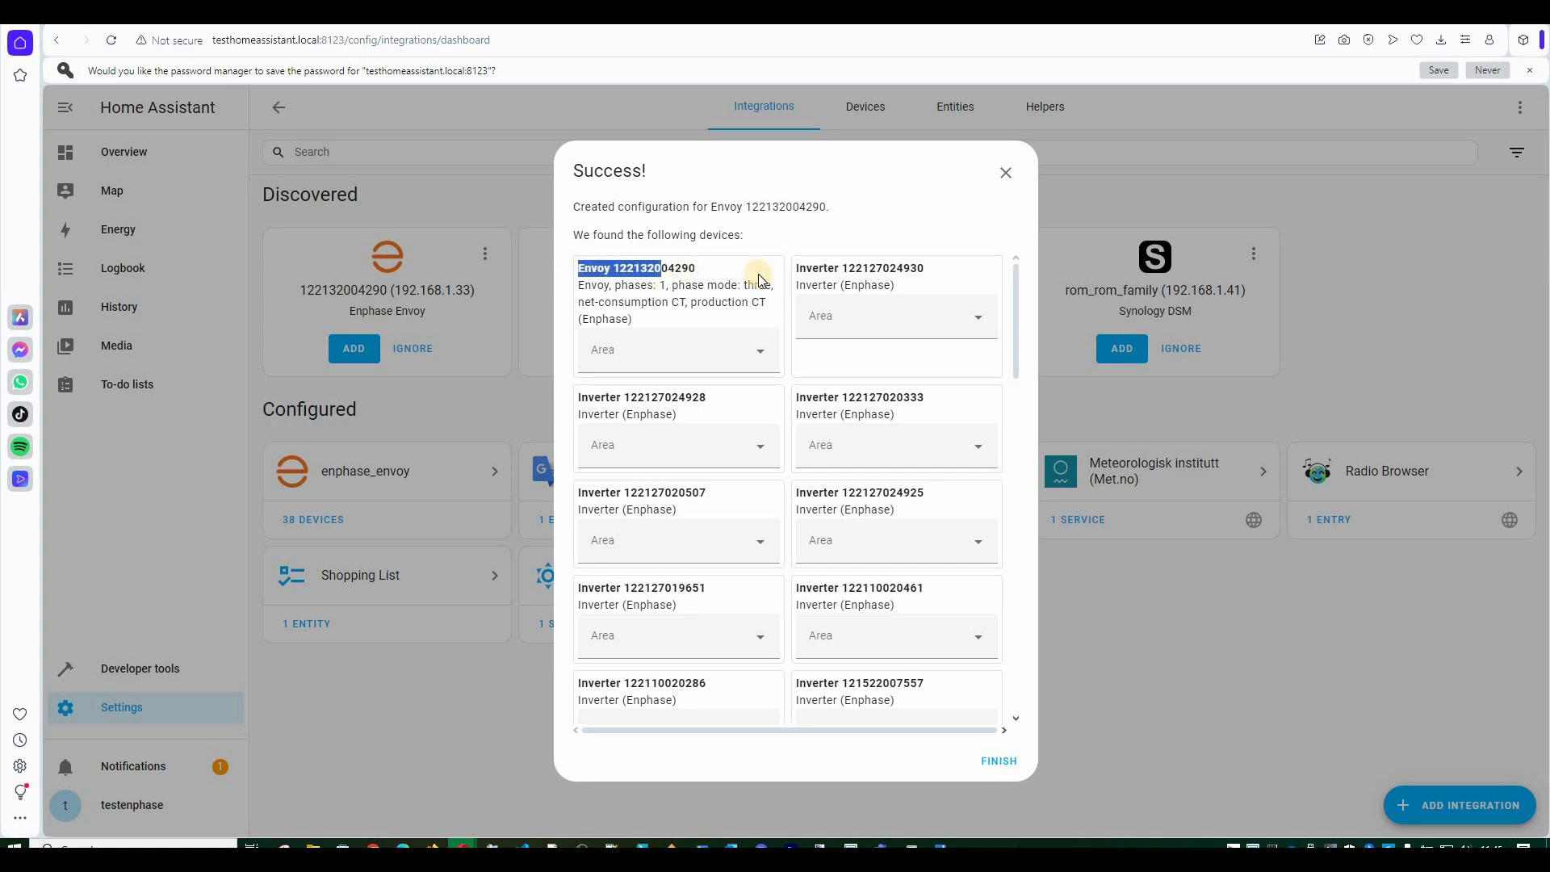
left_click(710, 234)
left_click_drag(734, 235, 670, 236)
left_click_drag(578, 267, 612, 276)
left_click(627, 287)
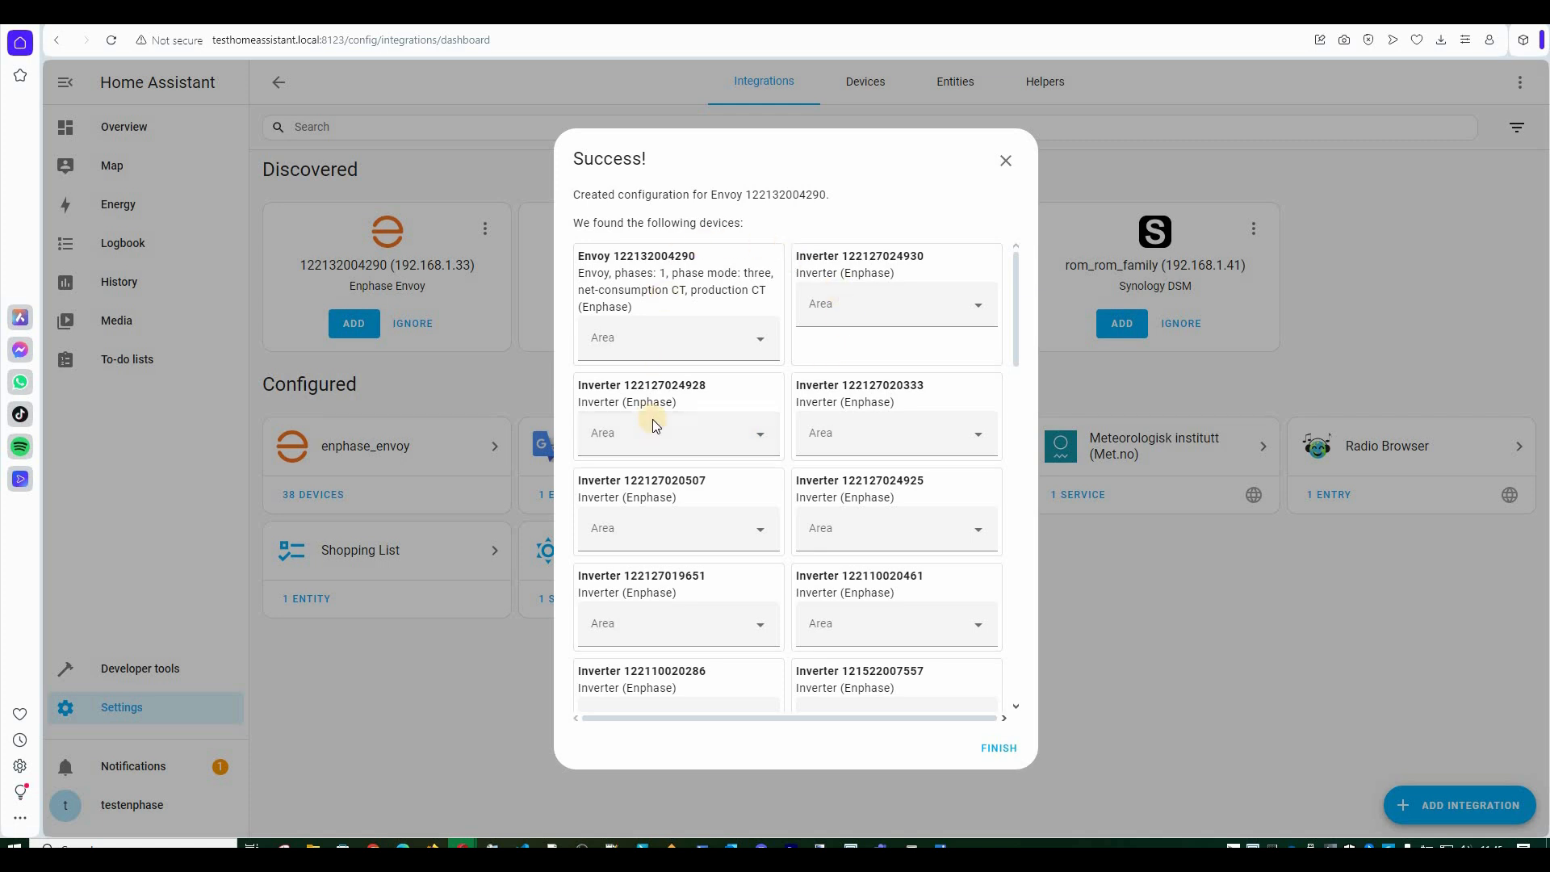
Scroll through the found devices, finish the setup, and open the Enphase devices list.
scroll(654, 420, "down", 1)
scroll(653, 419, "down", 15)
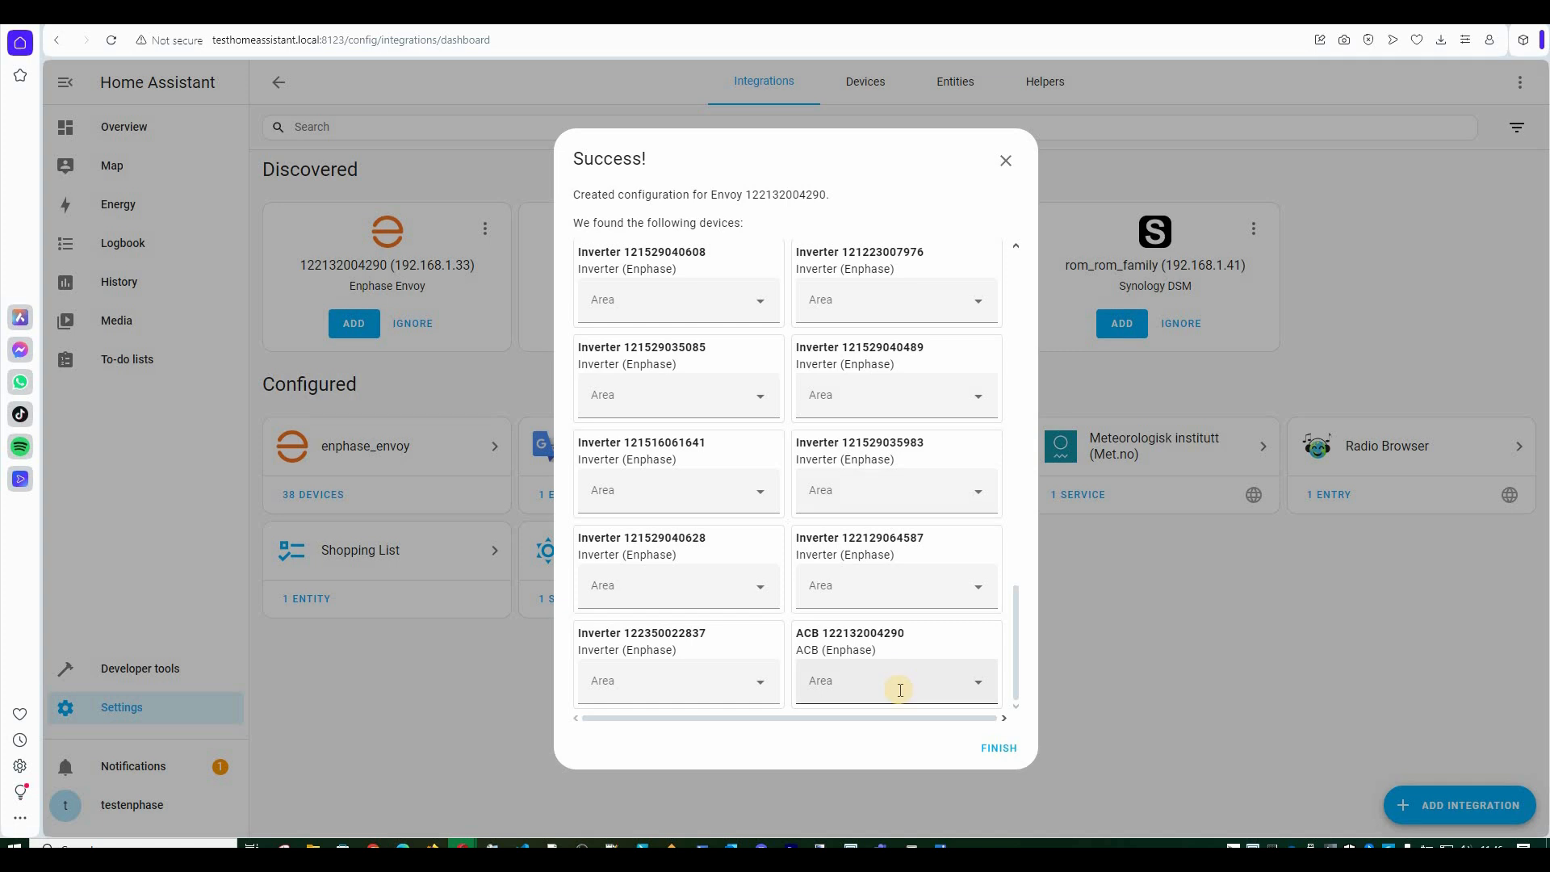
left_click(983, 748)
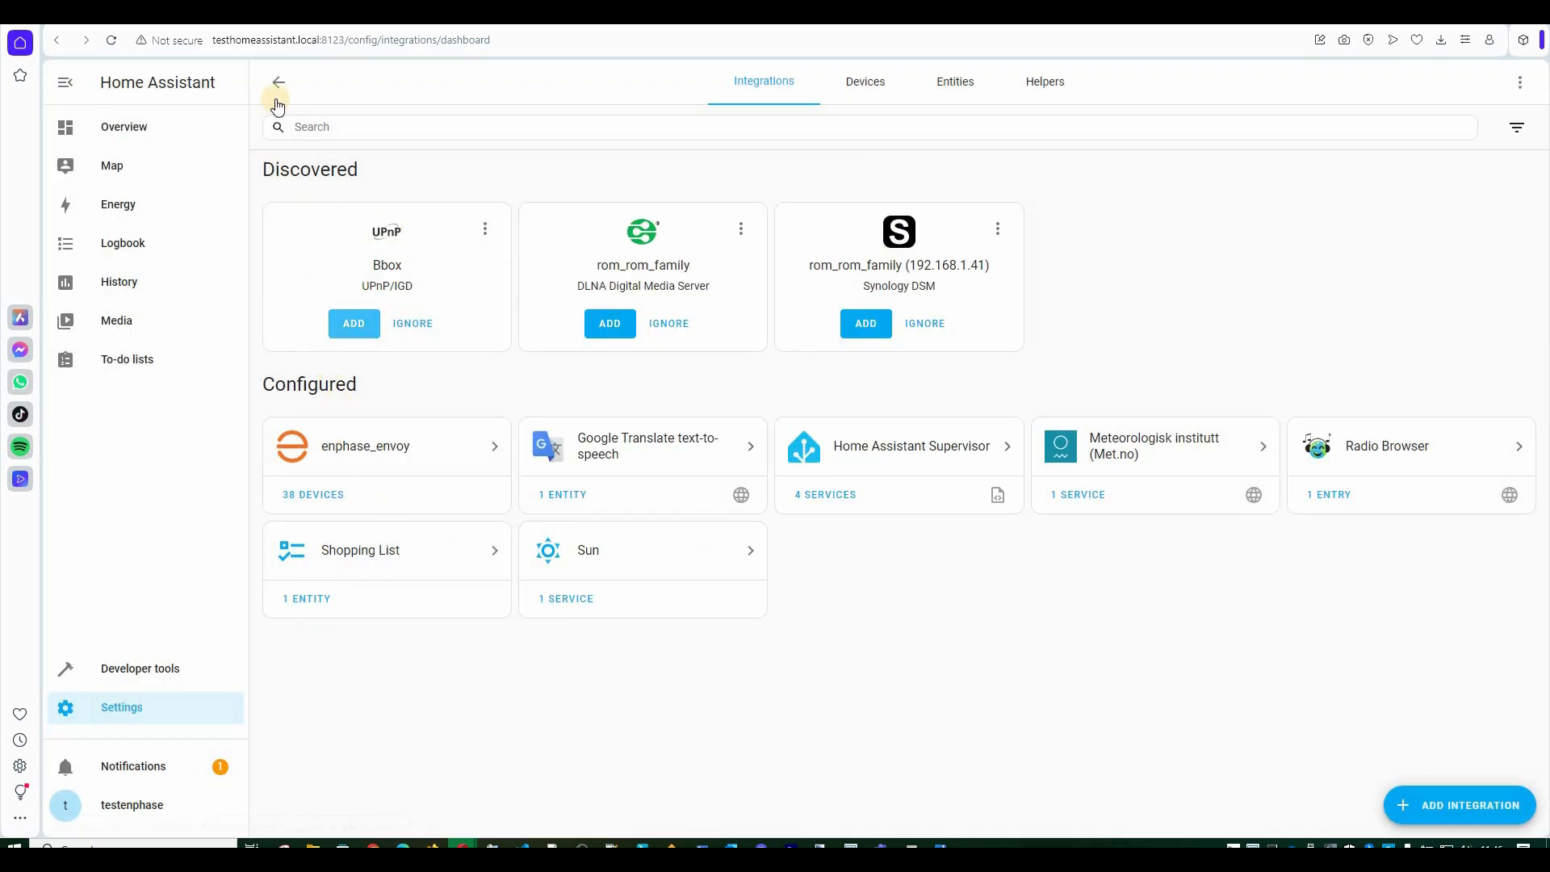
left_click(306, 500)
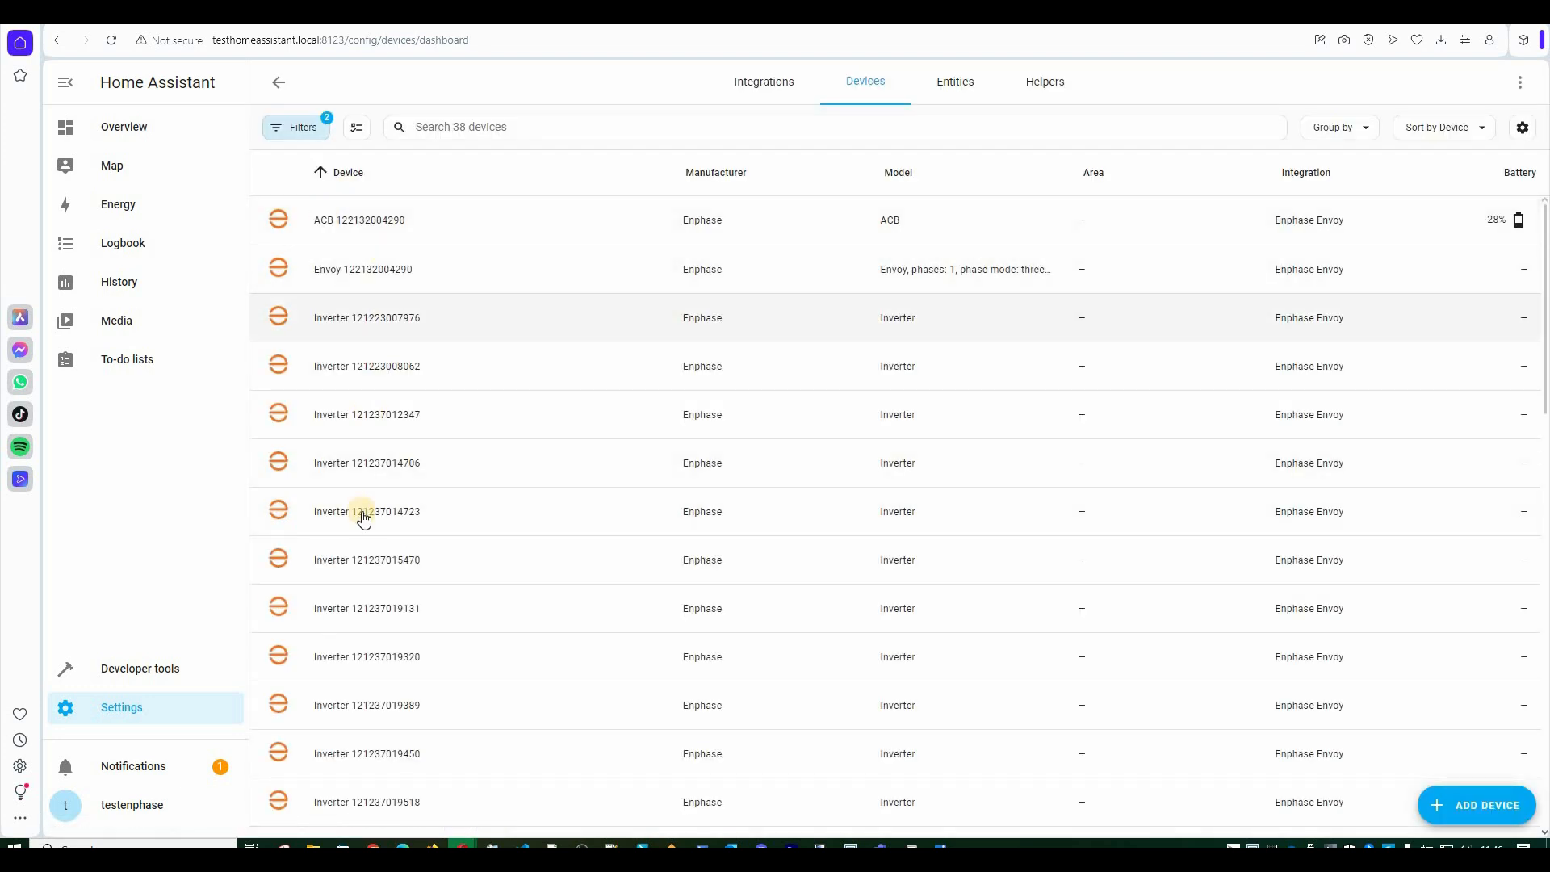
Browse the 38 Enphase devices, then return to the Overview dashboard.
scroll(360, 509, "down", 10)
scroll(365, 519, "down", 3)
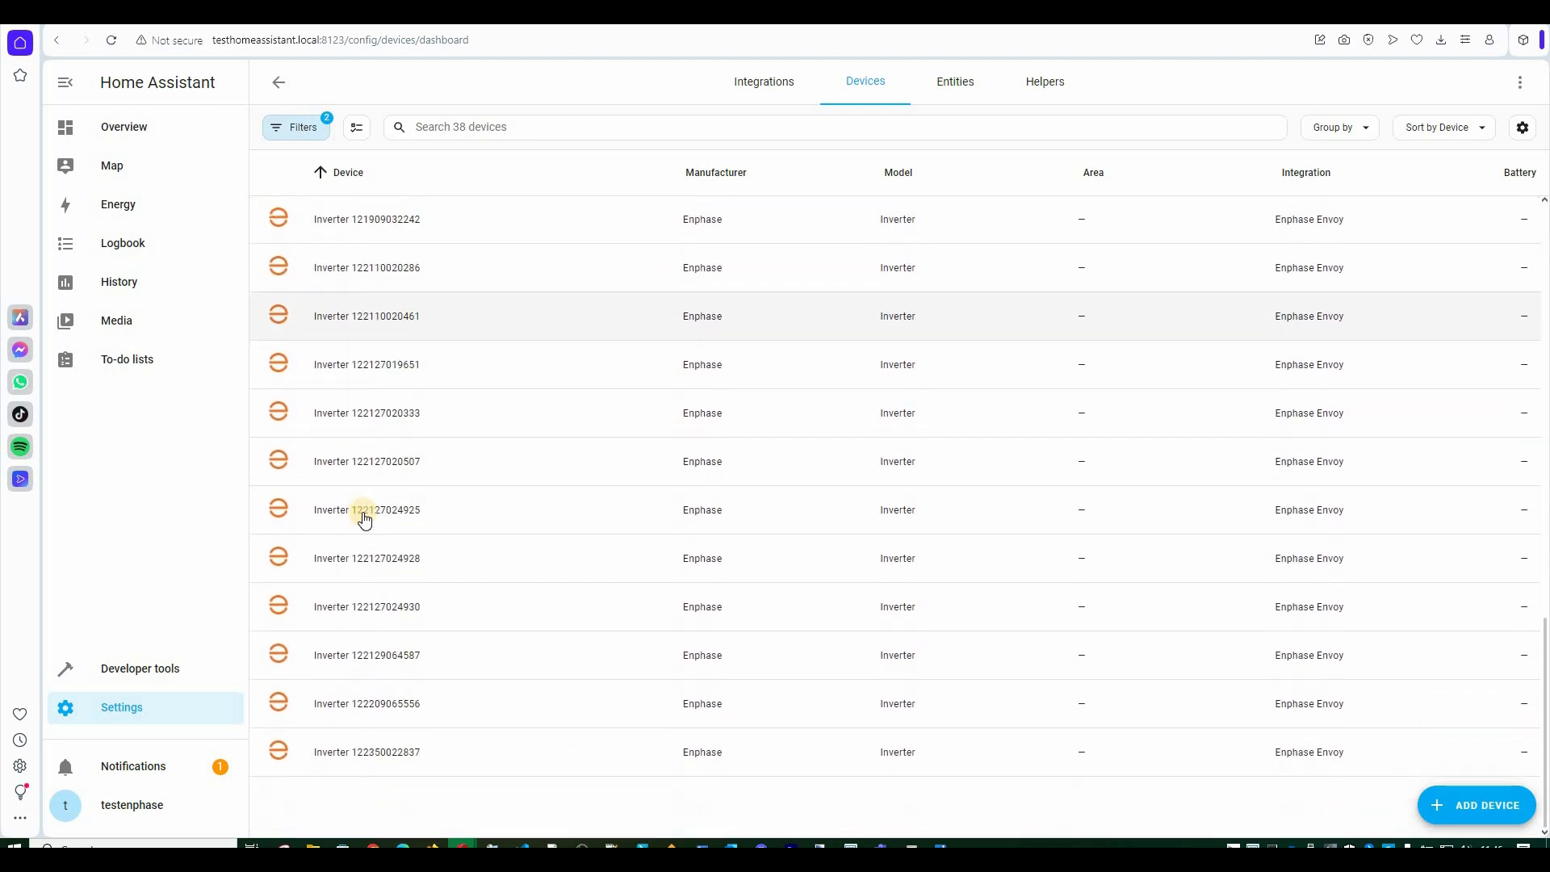
scroll(369, 518, "up", 15)
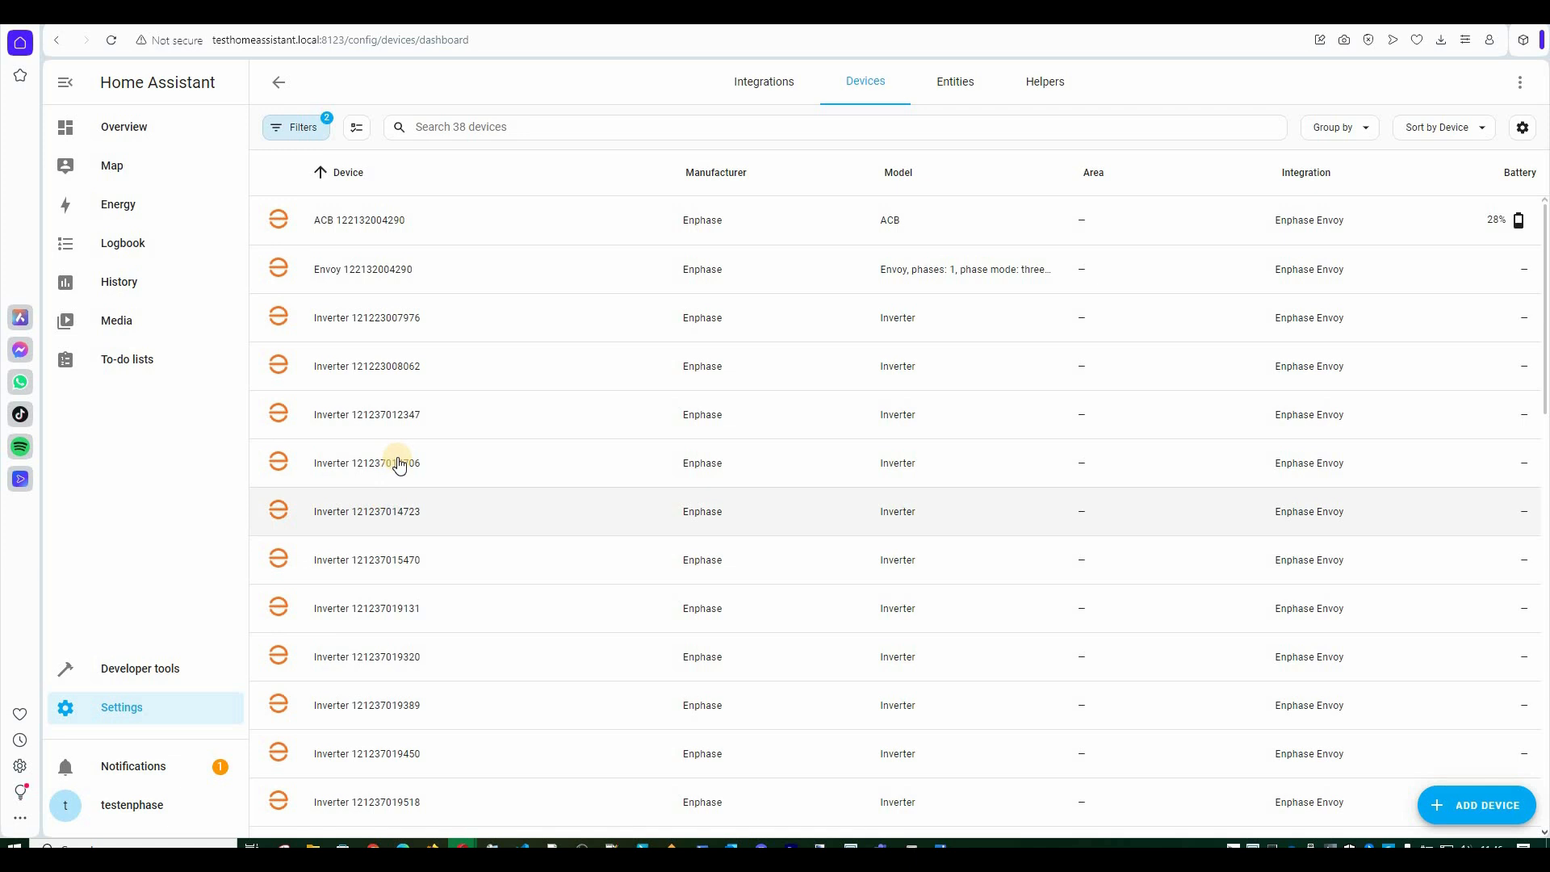
left_click(474, 125)
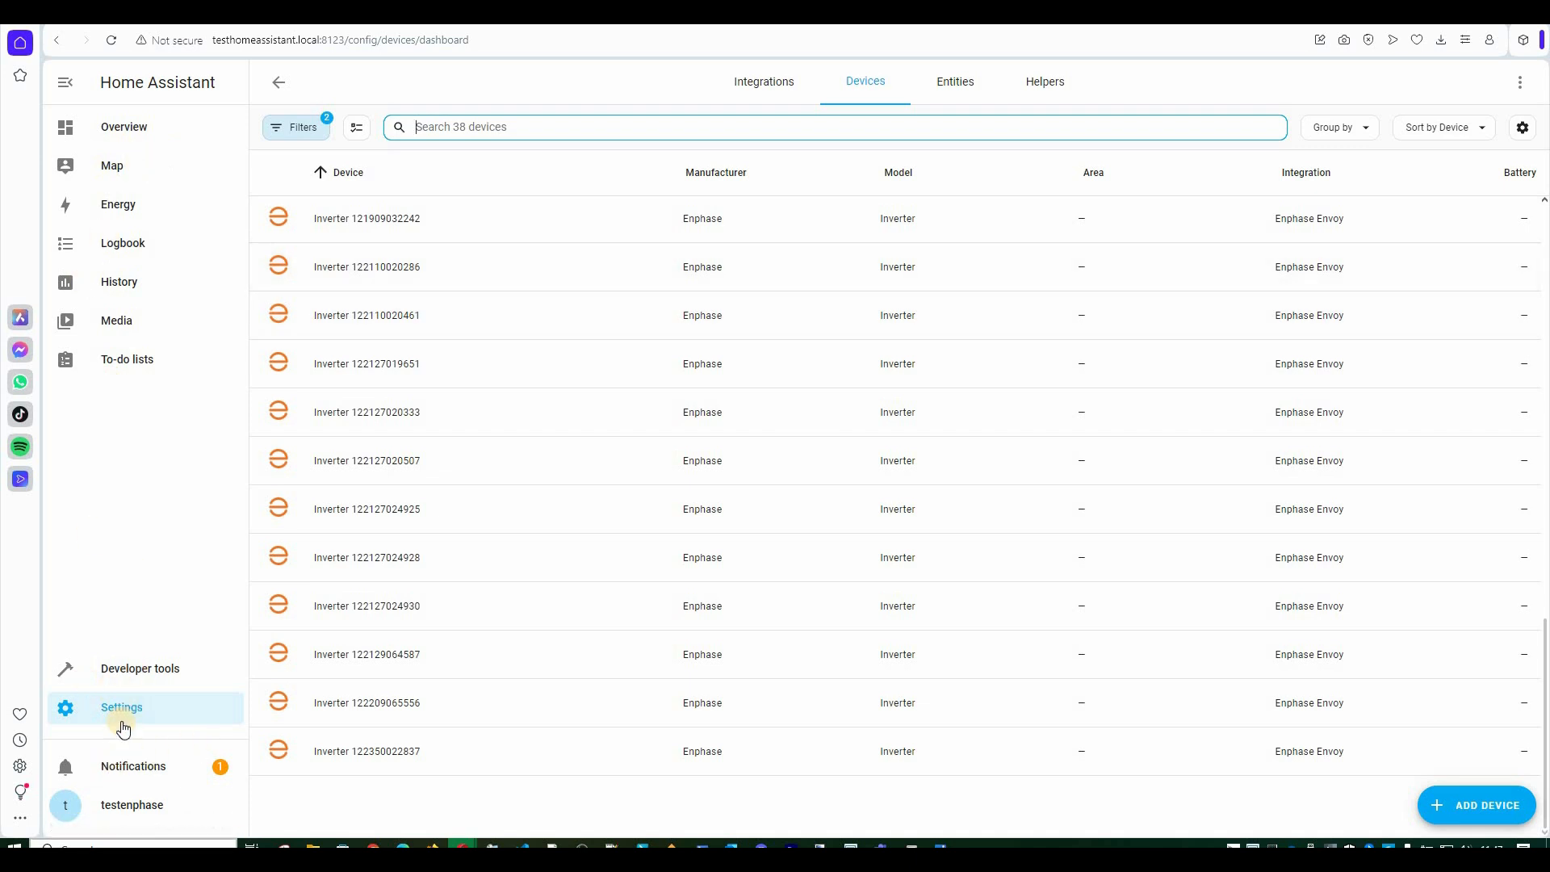
left_click(103, 139)
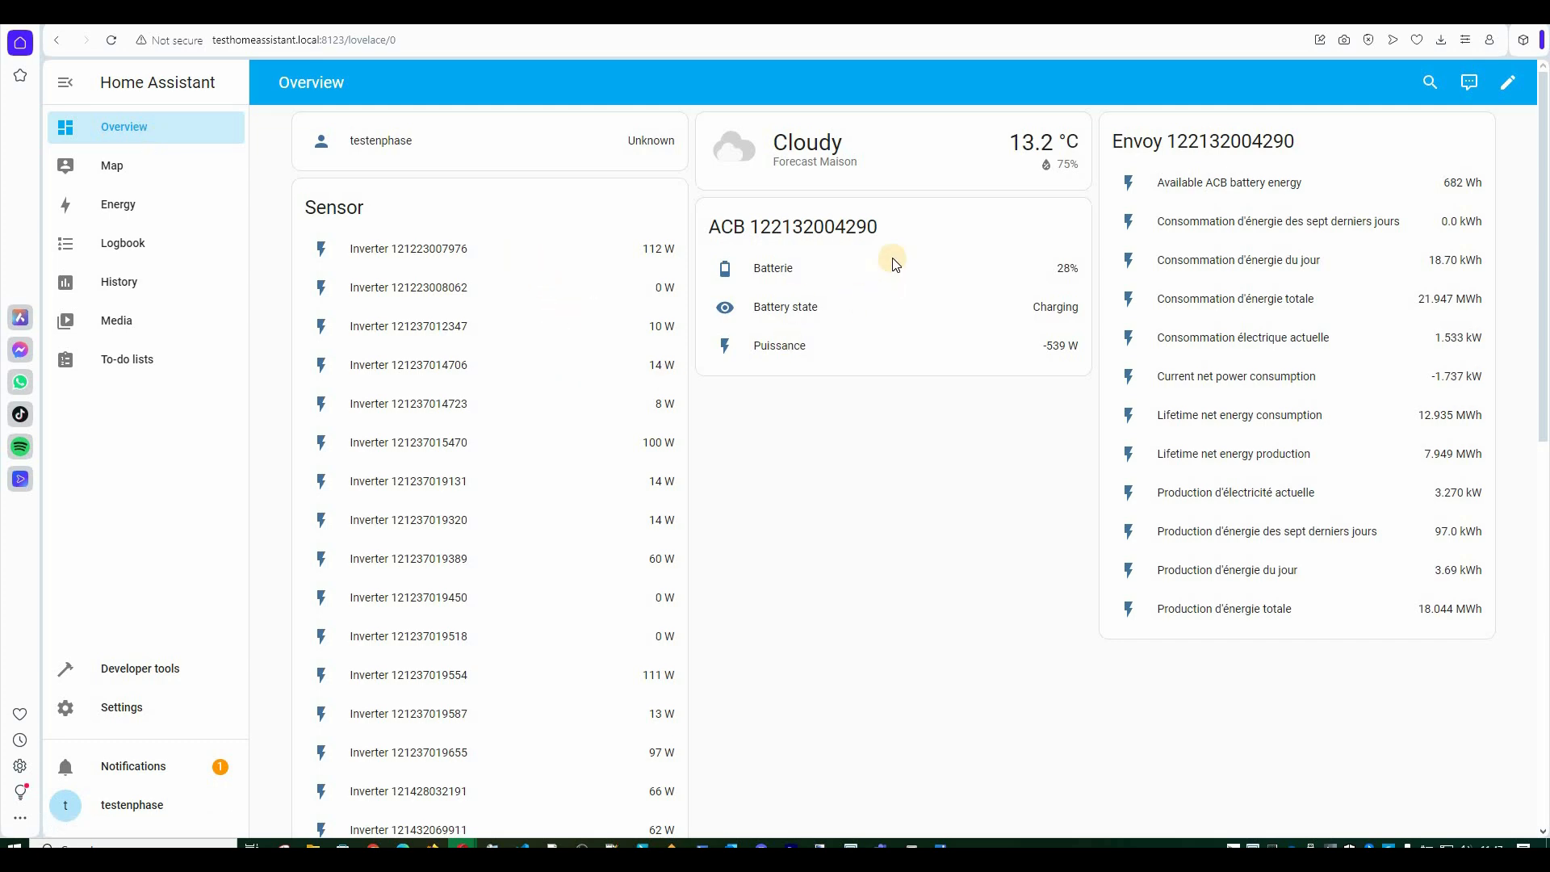
Review the inverter power readings in the Overview Sensor card, then go to Settings.
scroll(367, 469, "down", 10)
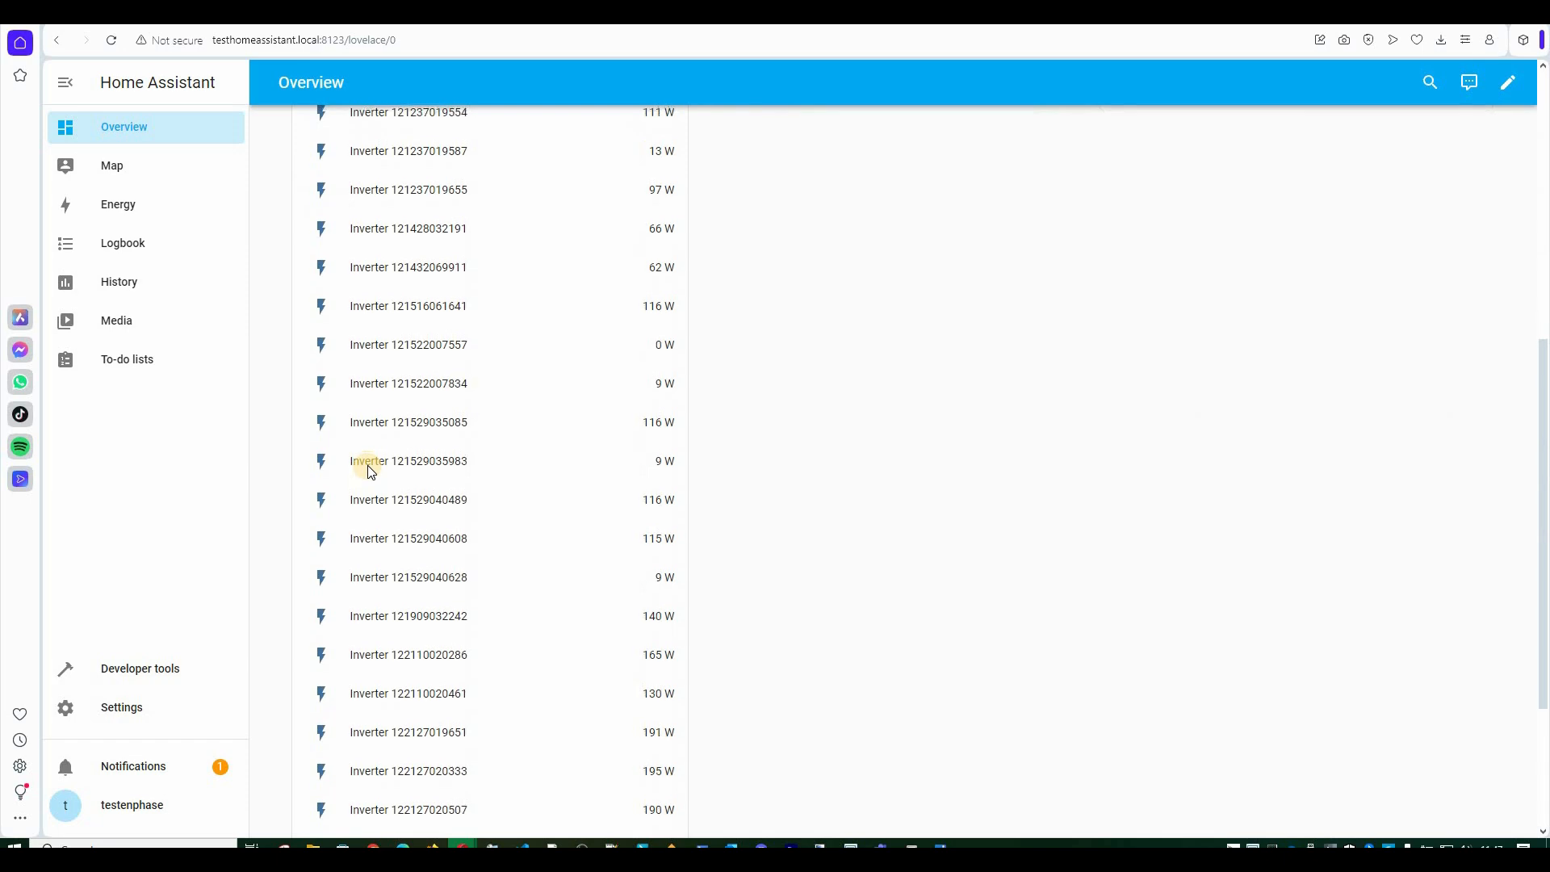
scroll(370, 472, "up", 10)
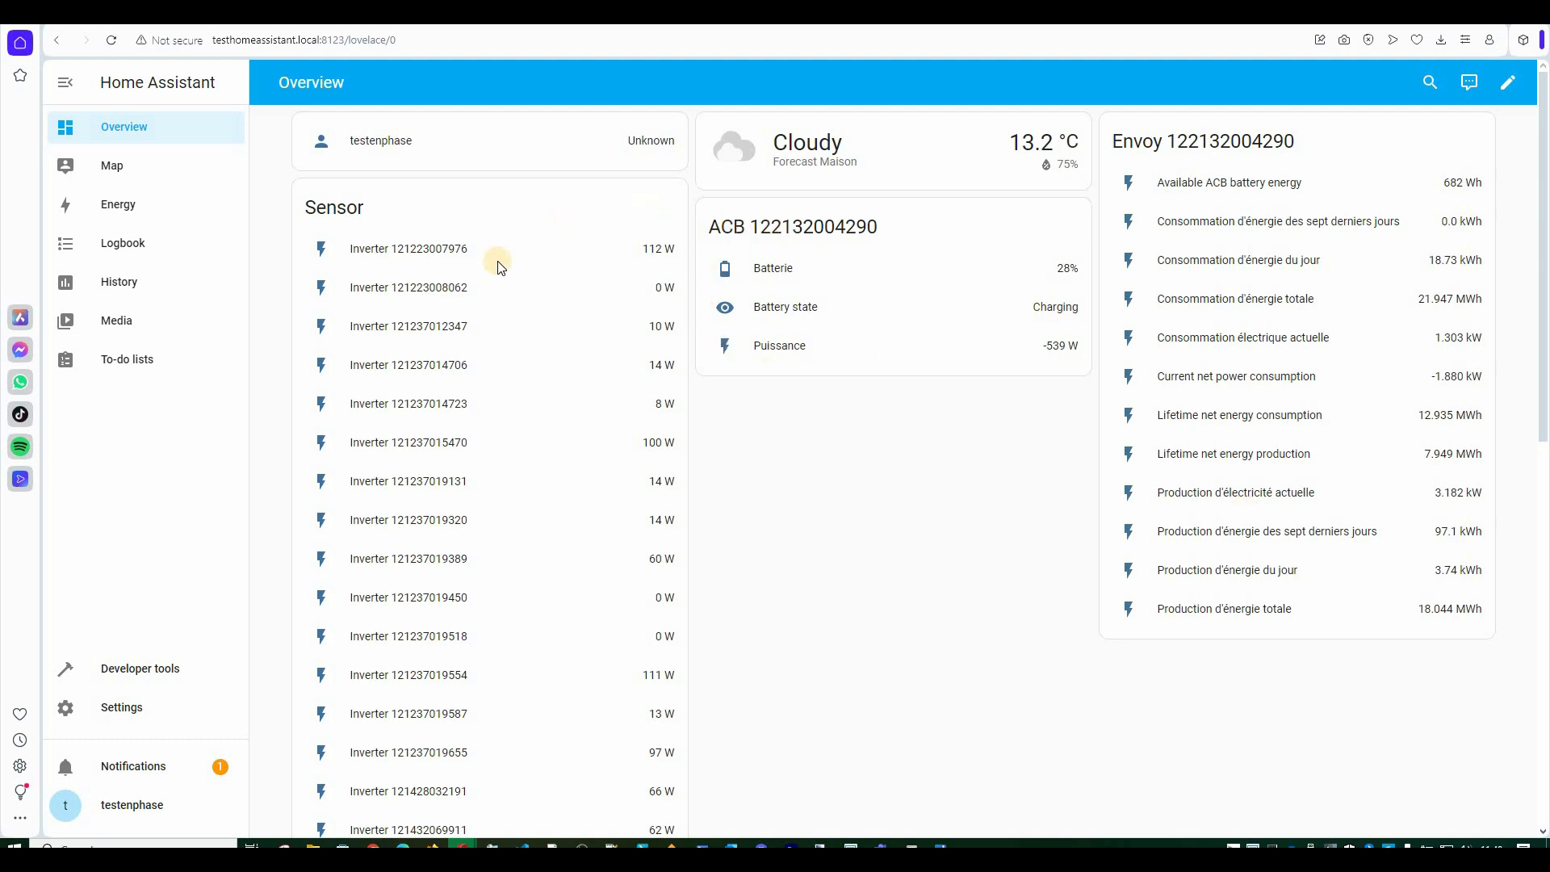
scroll(443, 445, "down", 1)
scroll(443, 445, "down", 10)
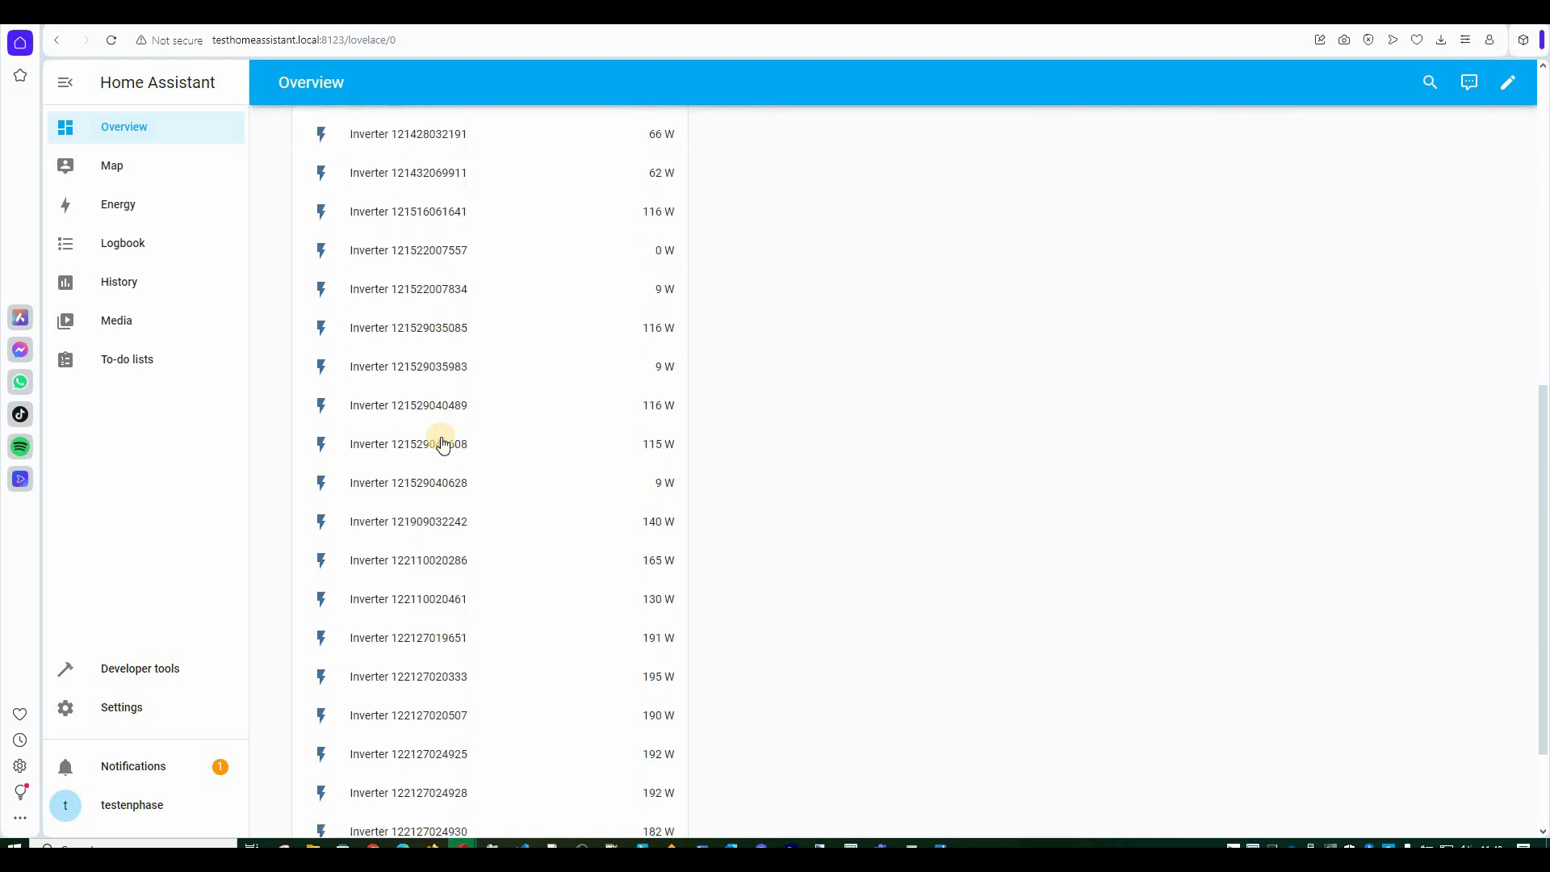
scroll(441, 437, "up", 1)
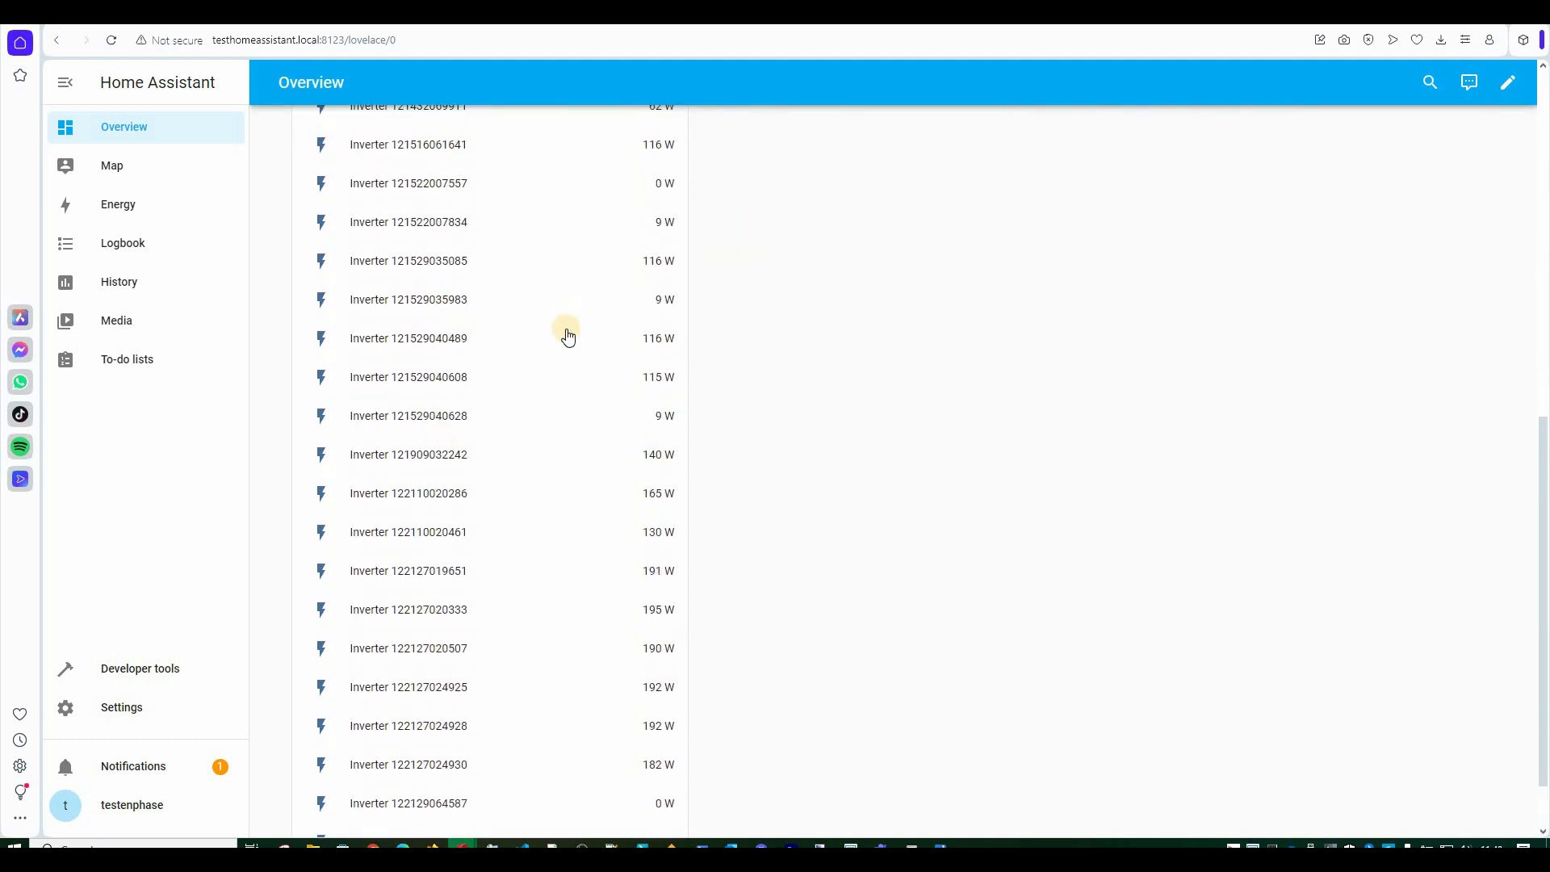
scroll(568, 337, "down", 1)
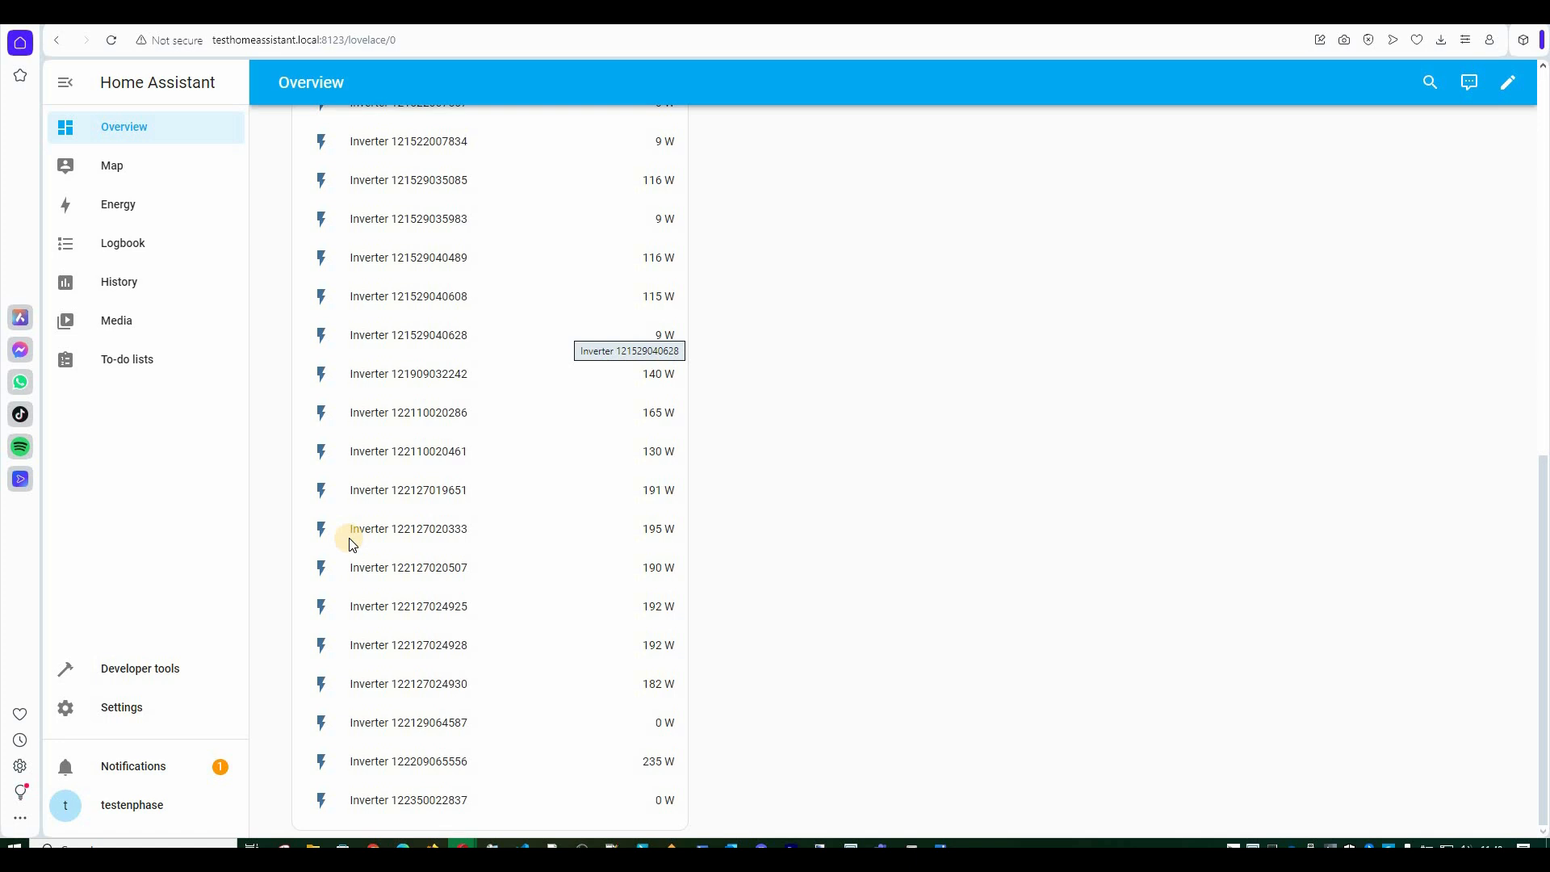
left_click(123, 706)
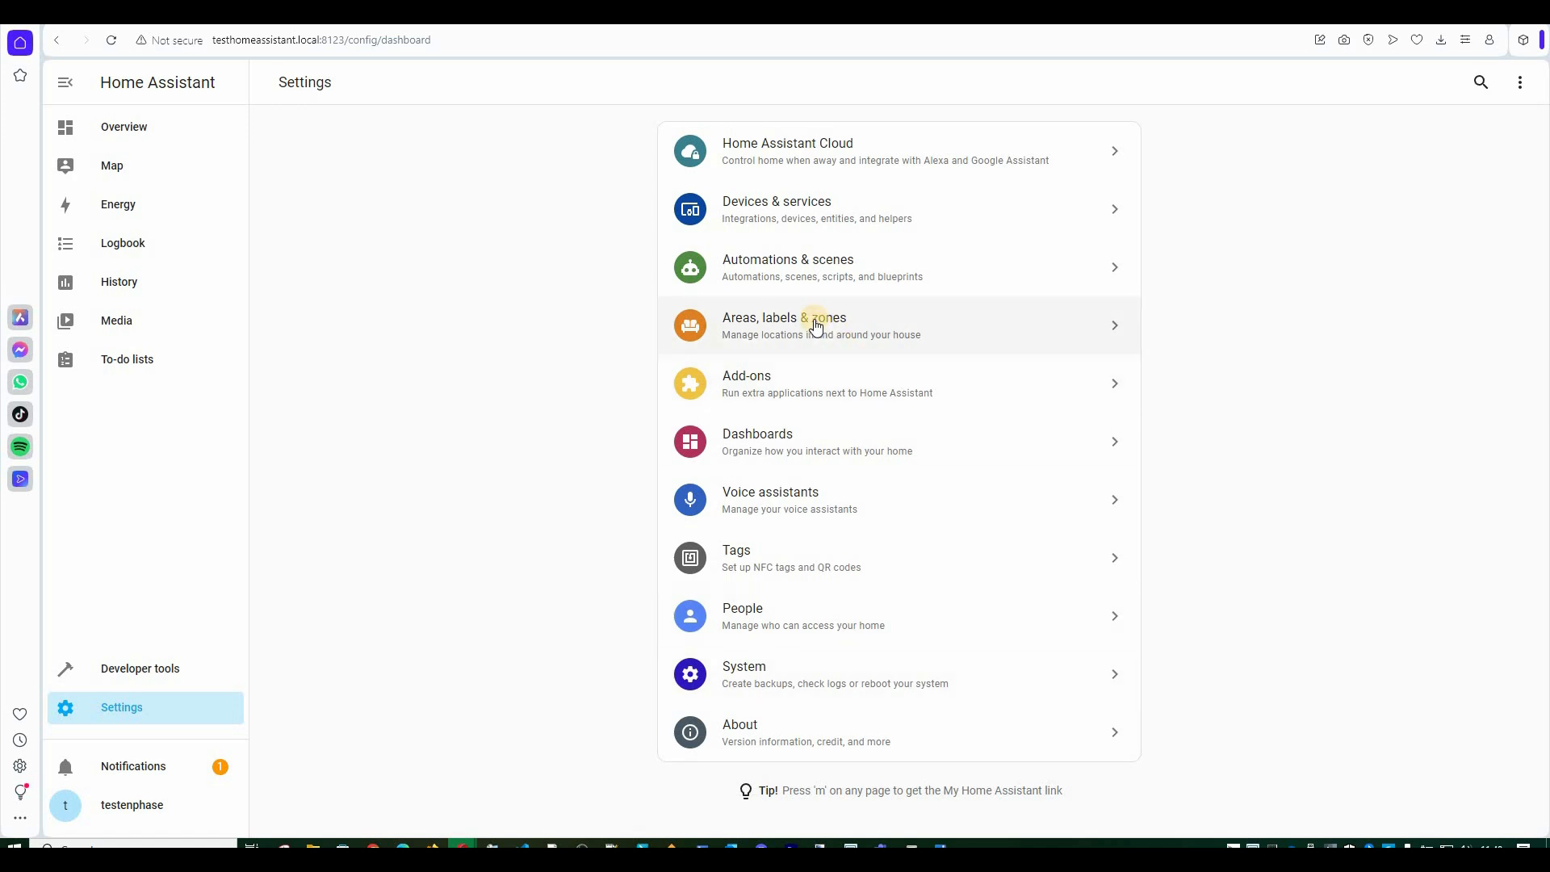
Open Create helper from Devices & services > Helpers and scroll down past Group.
left_click(797, 204)
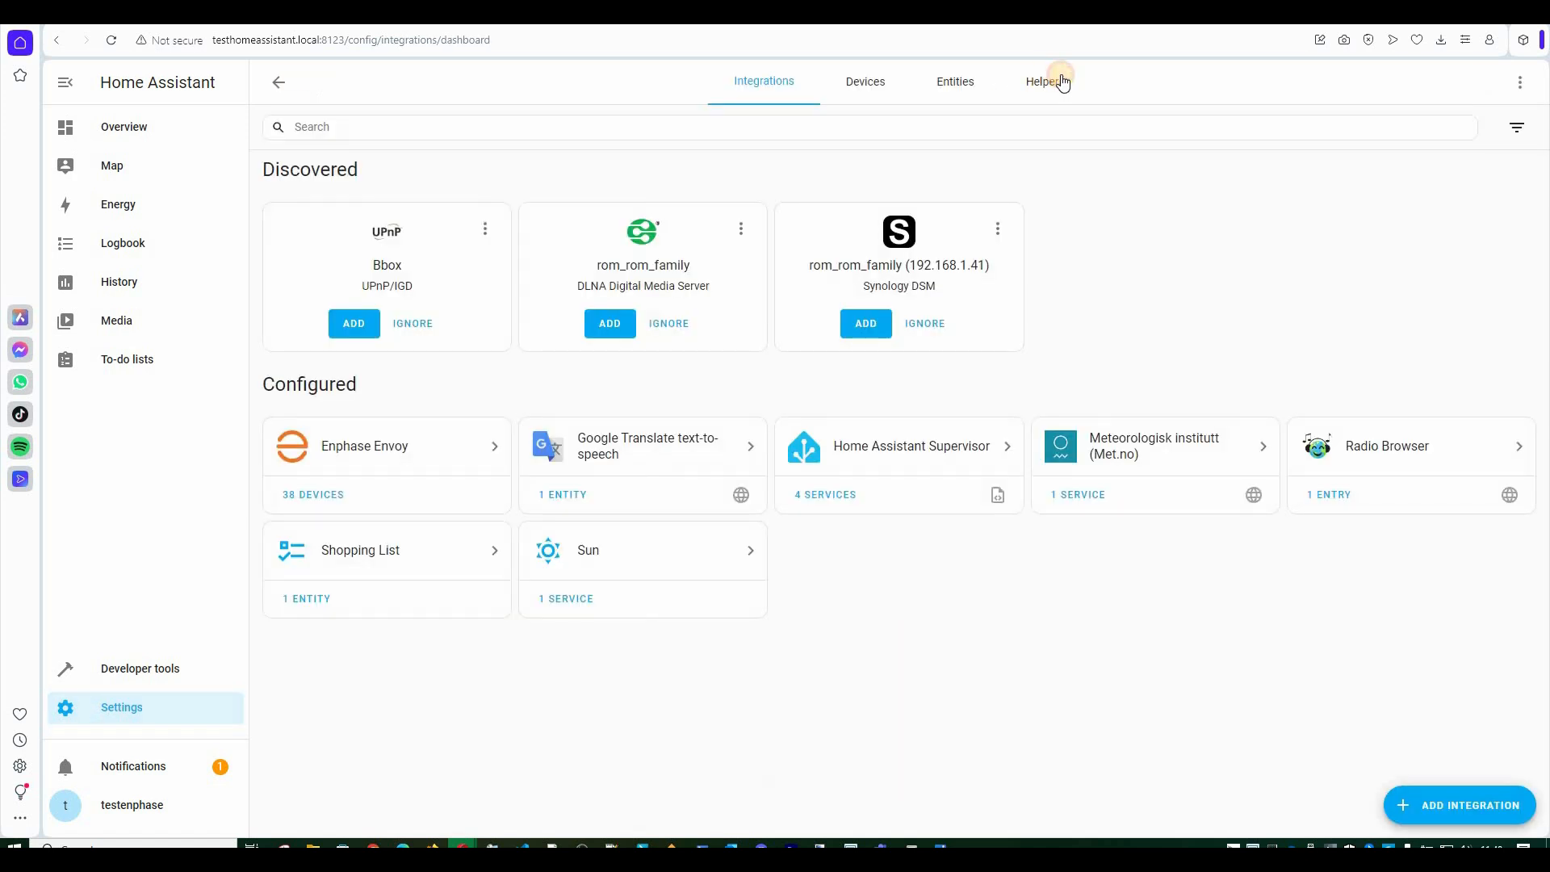
left_click(1062, 83)
left_click(1471, 805)
scroll(844, 533, "down", 1)
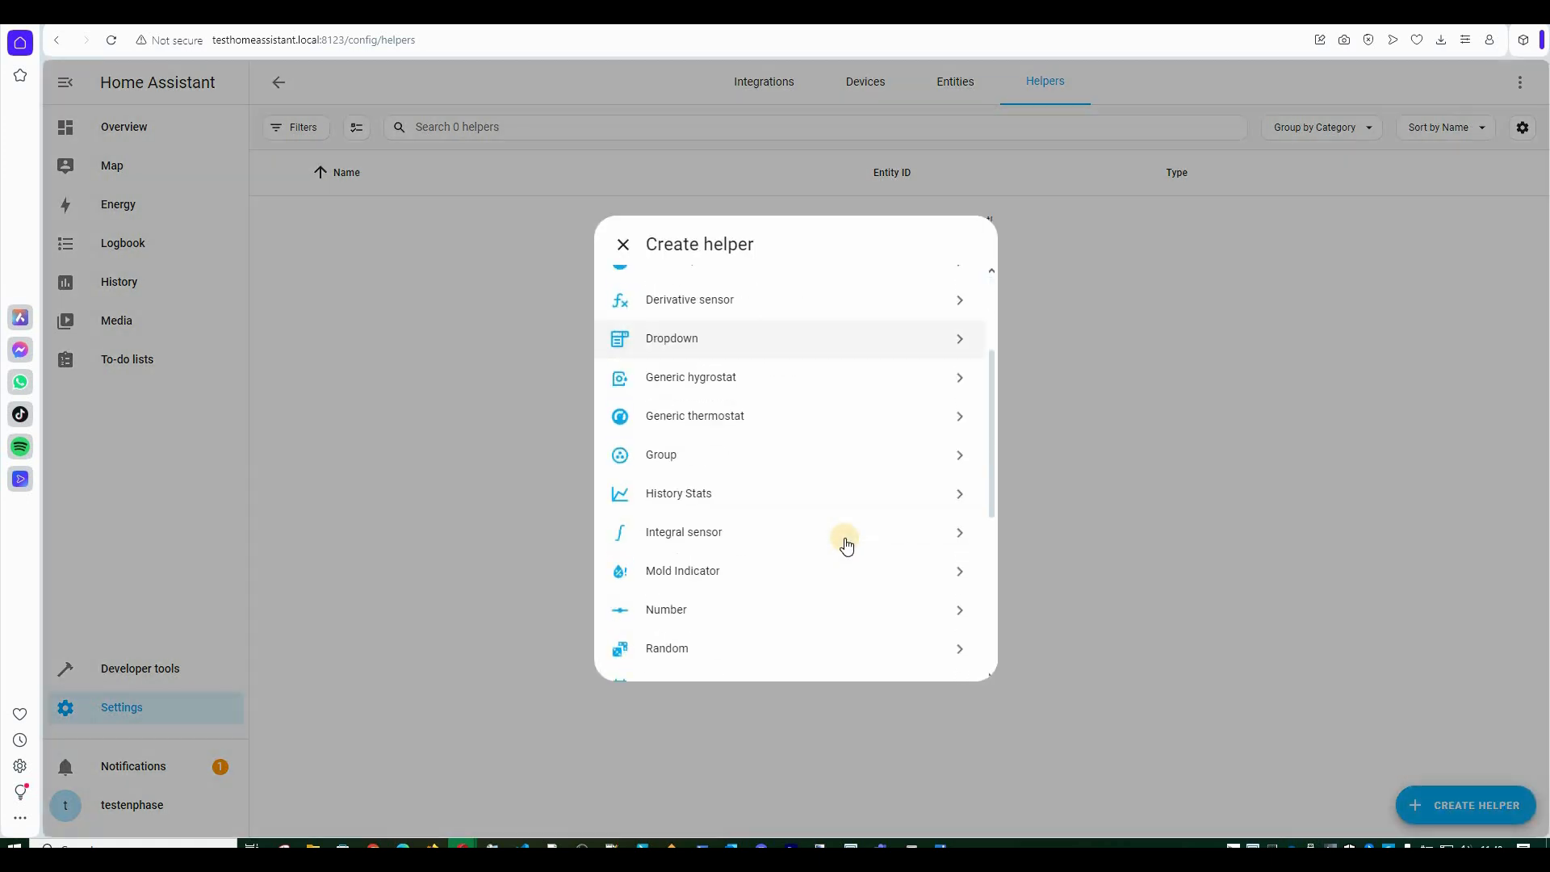
scroll(846, 546, "down", 3)
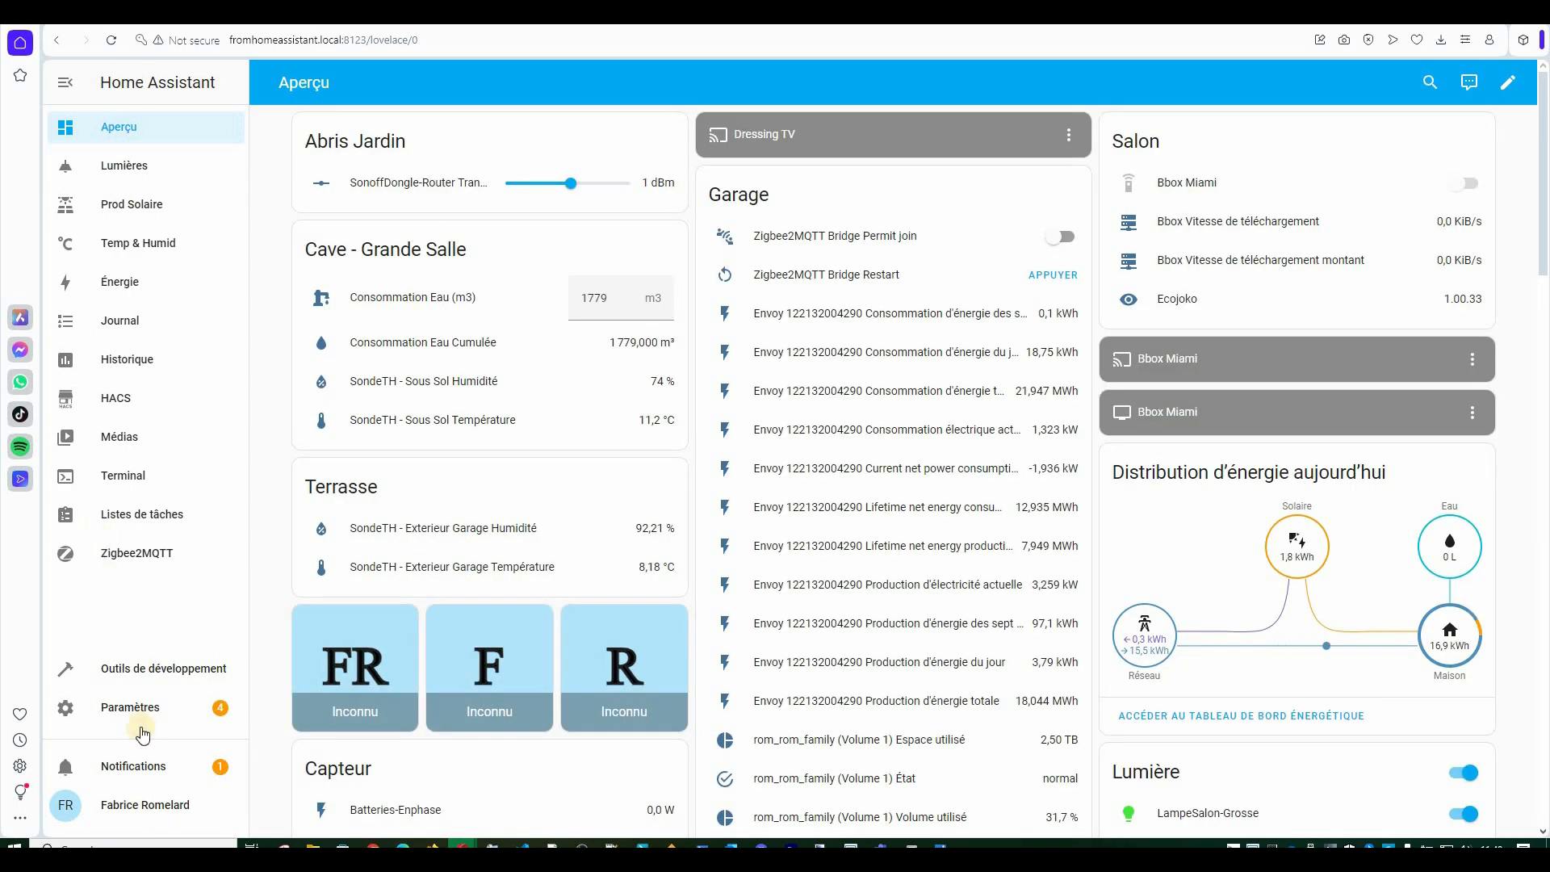
Inspect the Panneau-AbrisJardinPlan2 helper's group members and type, then close its options.
left_click(131, 707)
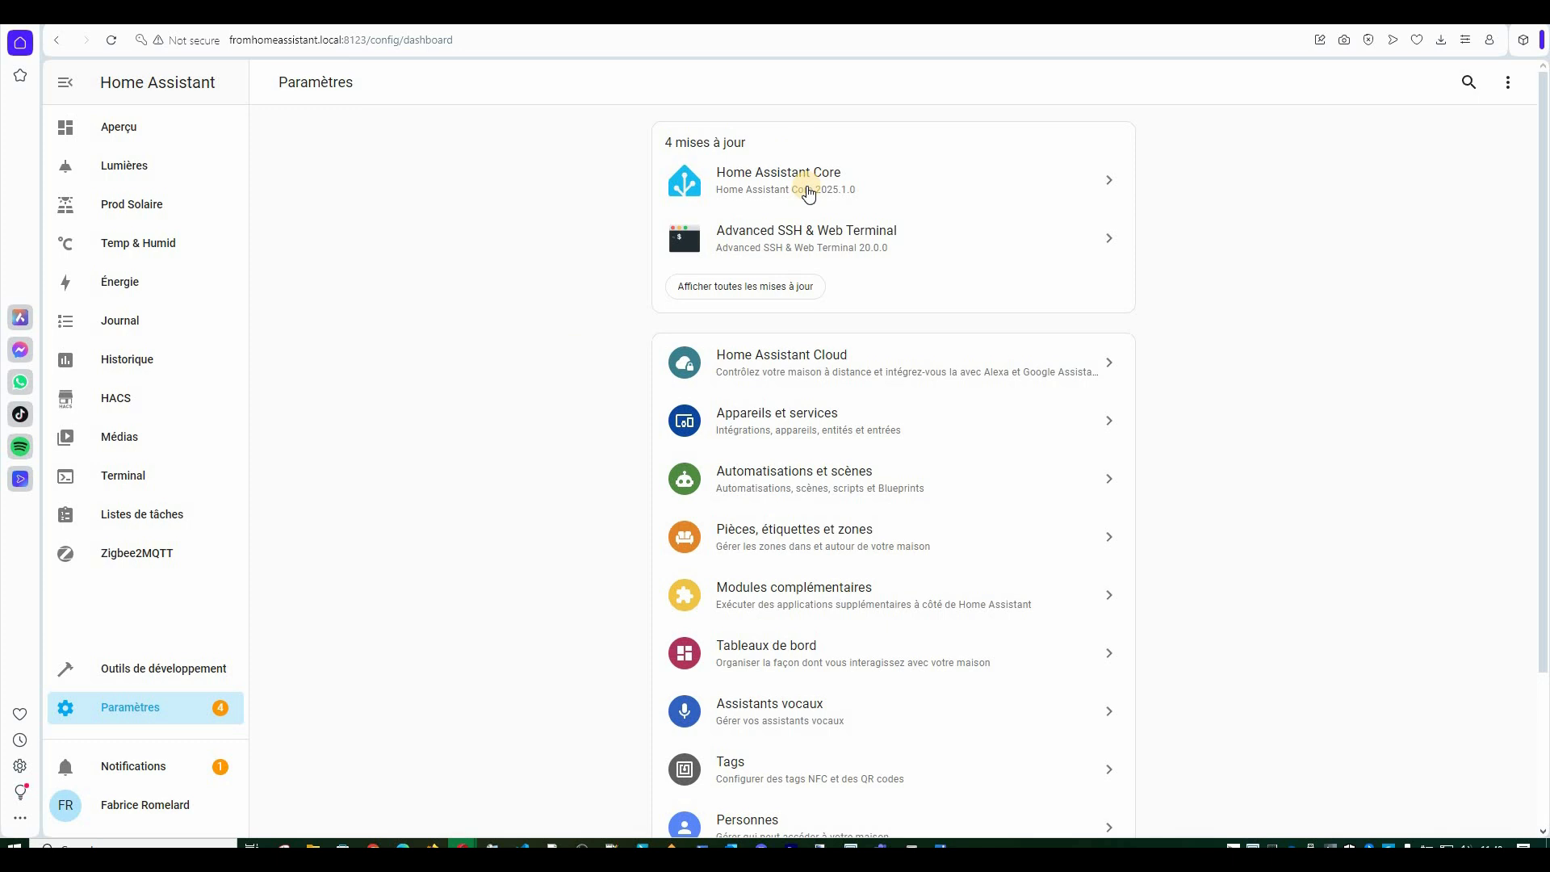
left_click(1014, 393)
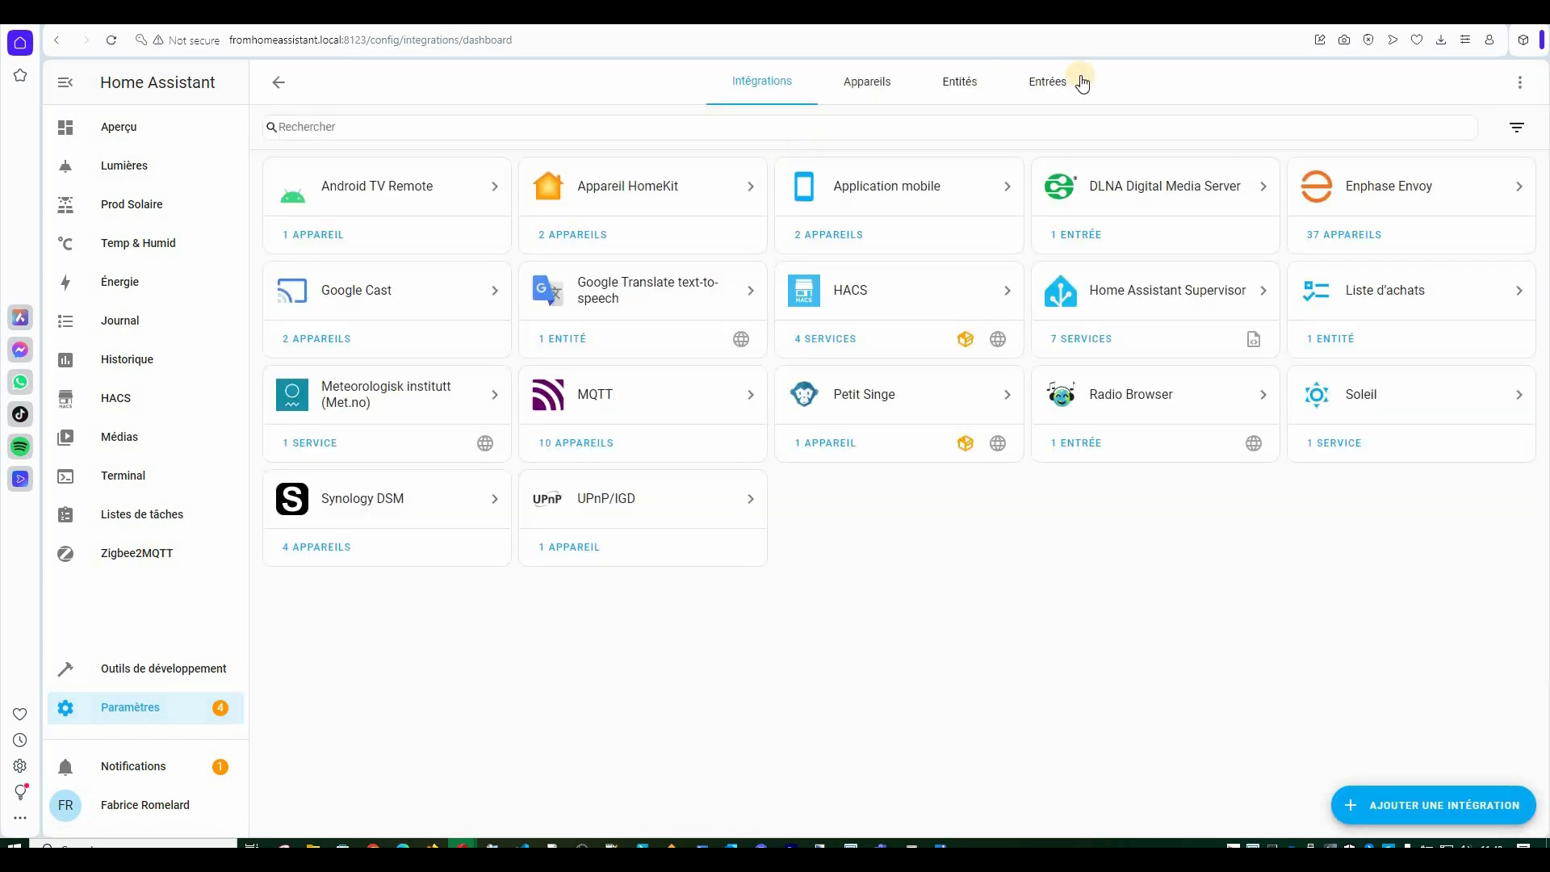
left_click(1053, 79)
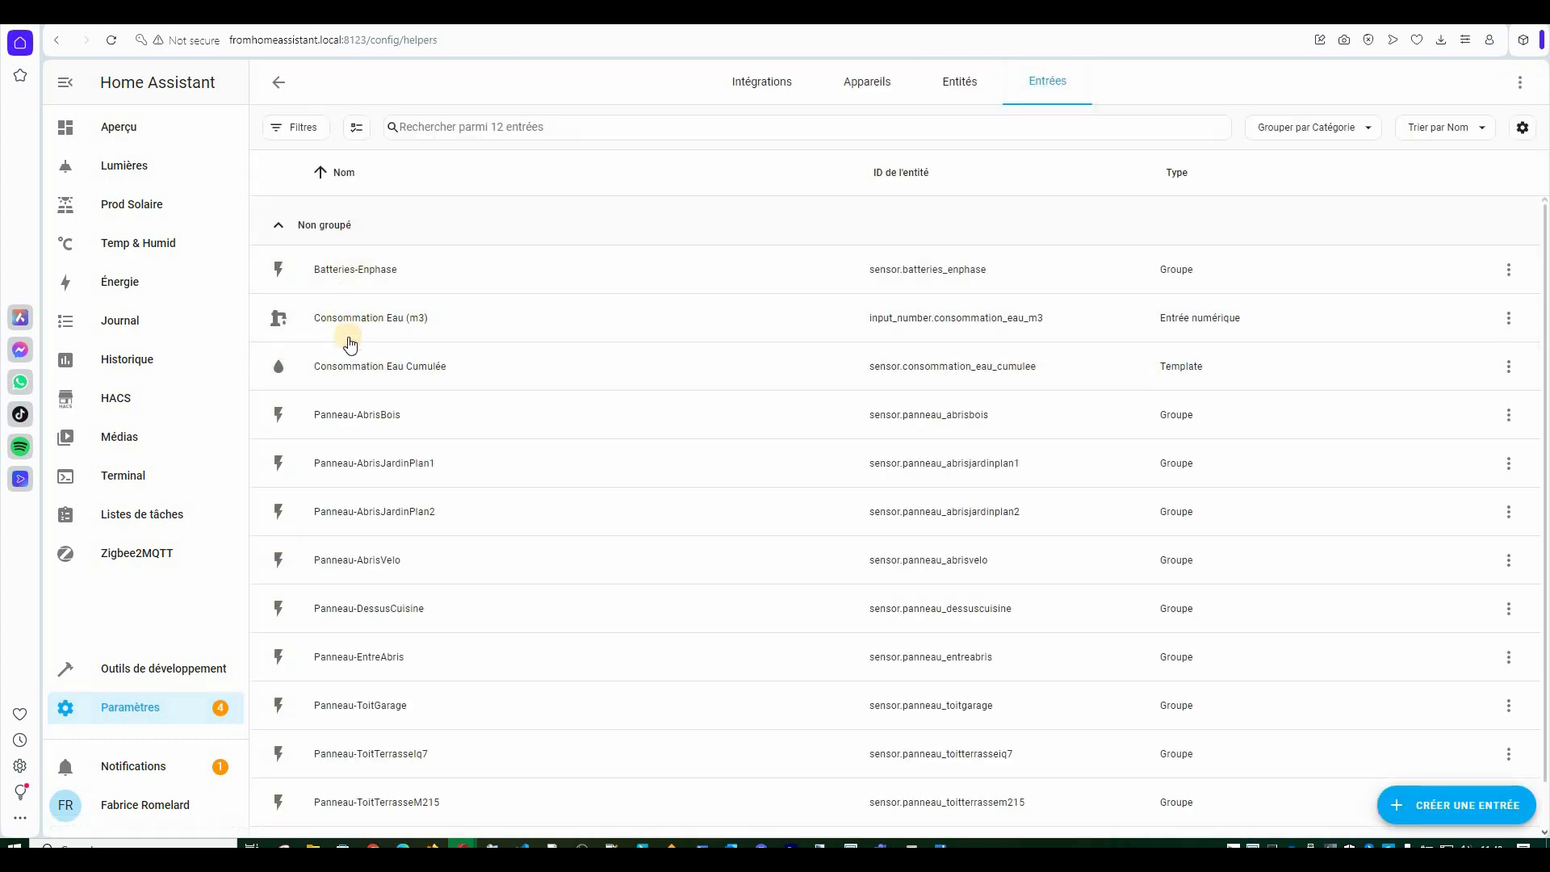
scroll(365, 634, "down", 1)
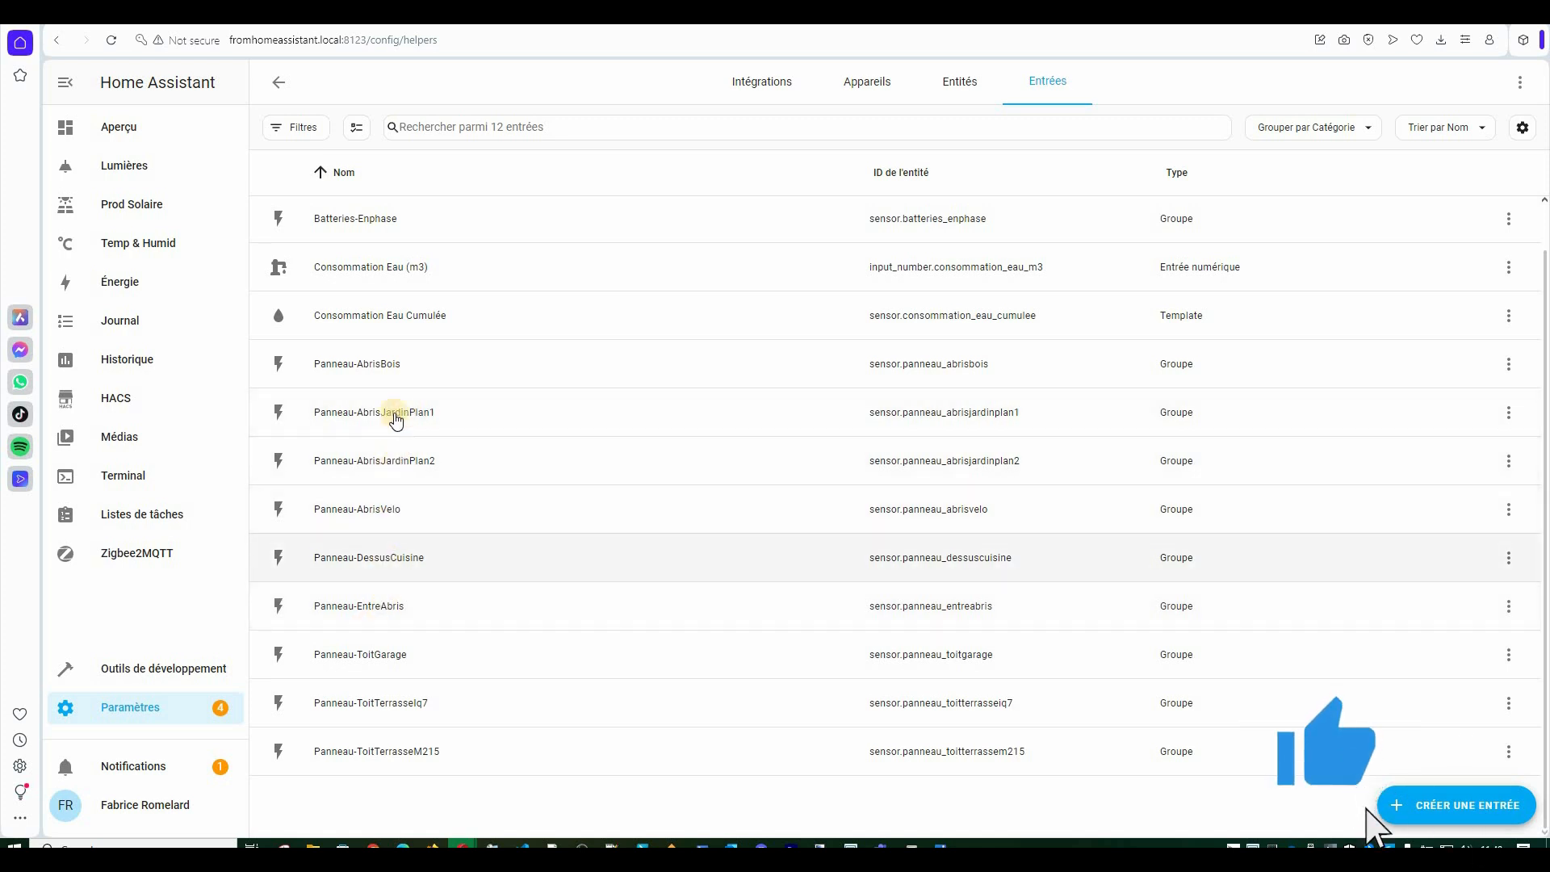
left_click(383, 462)
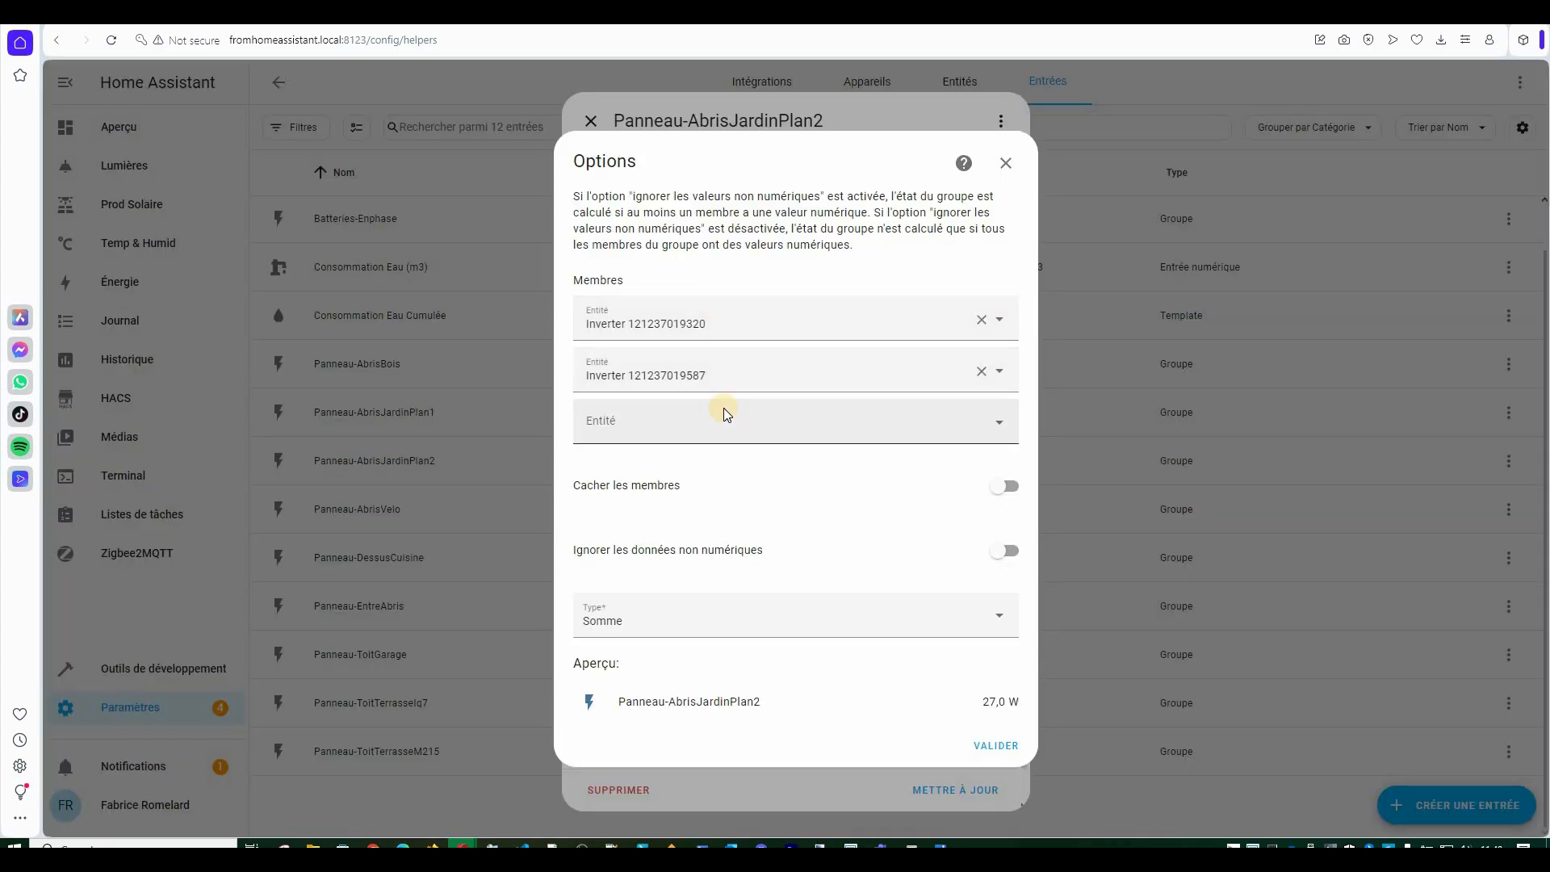
left_click(1005, 163)
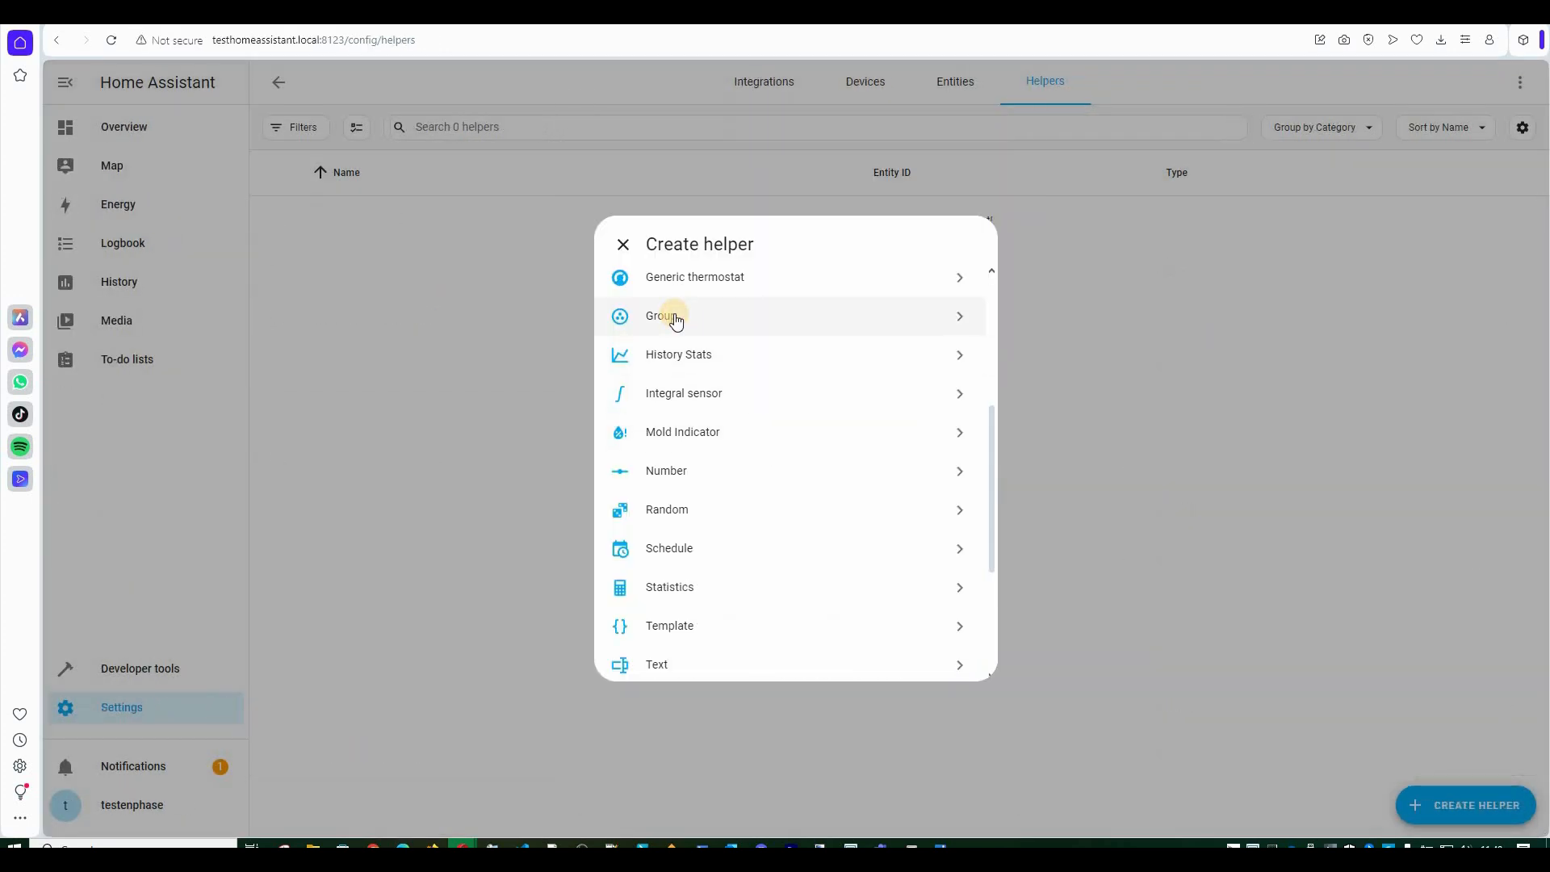
Start a Sum sensor group named AbrisJardinPlan2.
left_click(675, 319)
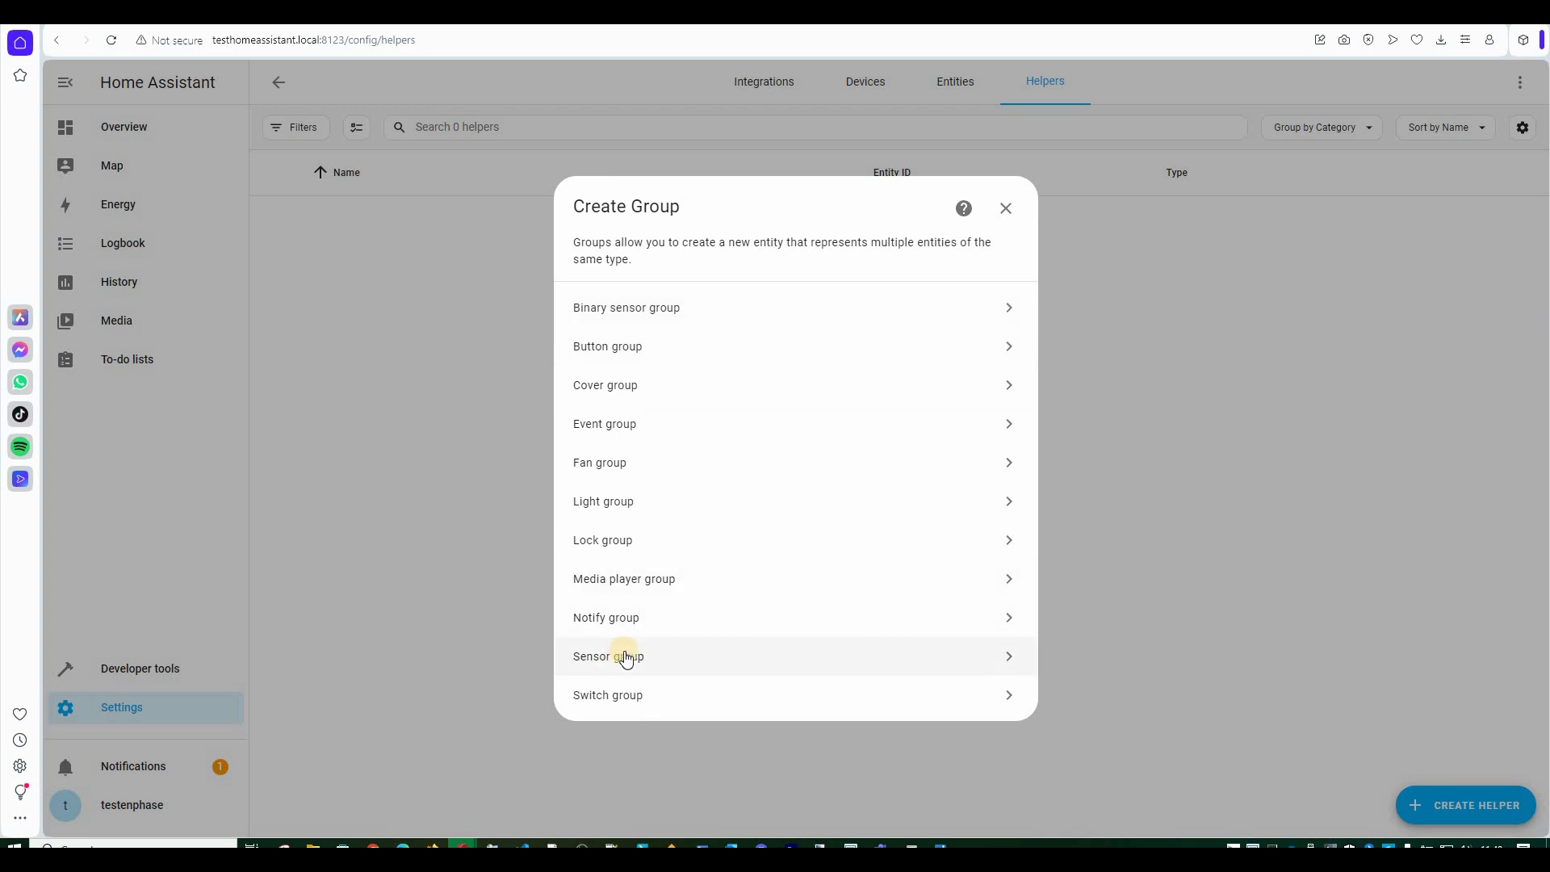
left_click(626, 658)
left_click(744, 473)
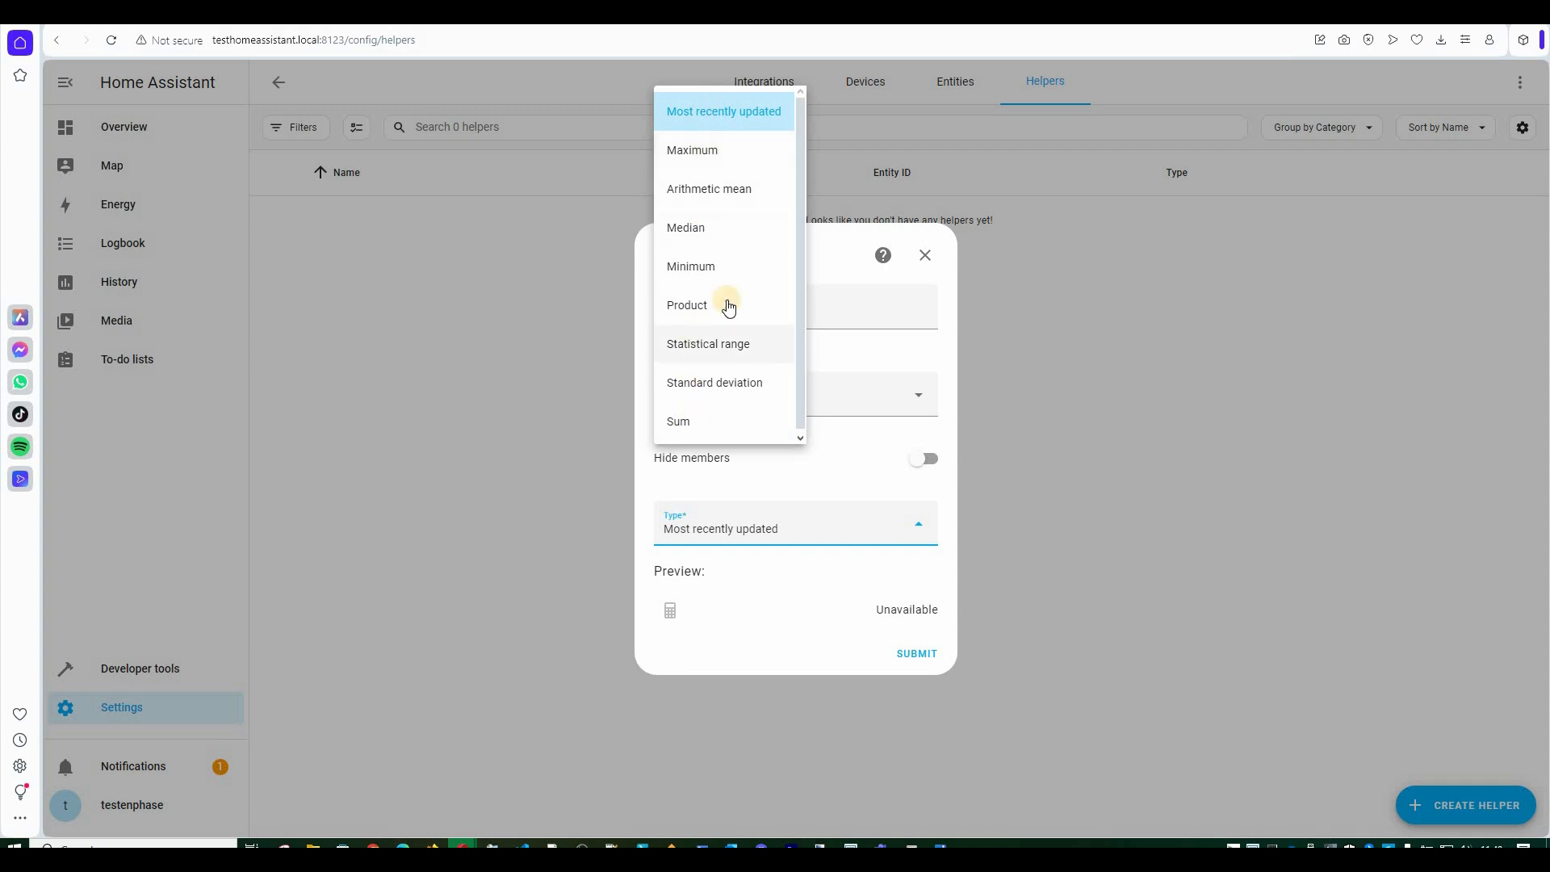
left_click(689, 422)
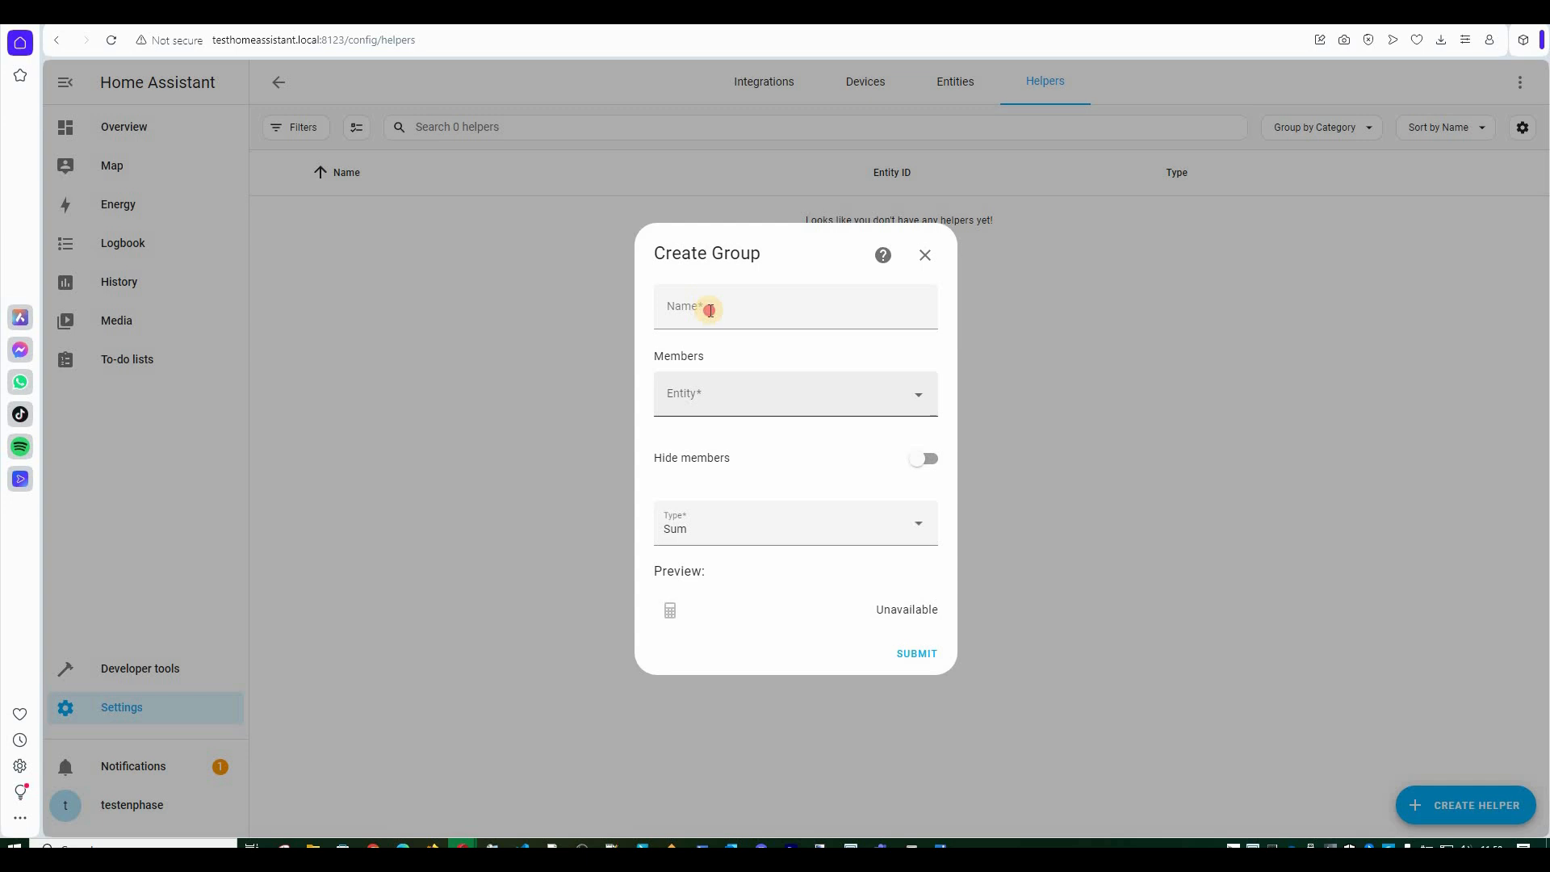
left_click(713, 310)
type("AbrisJardinPlan2")
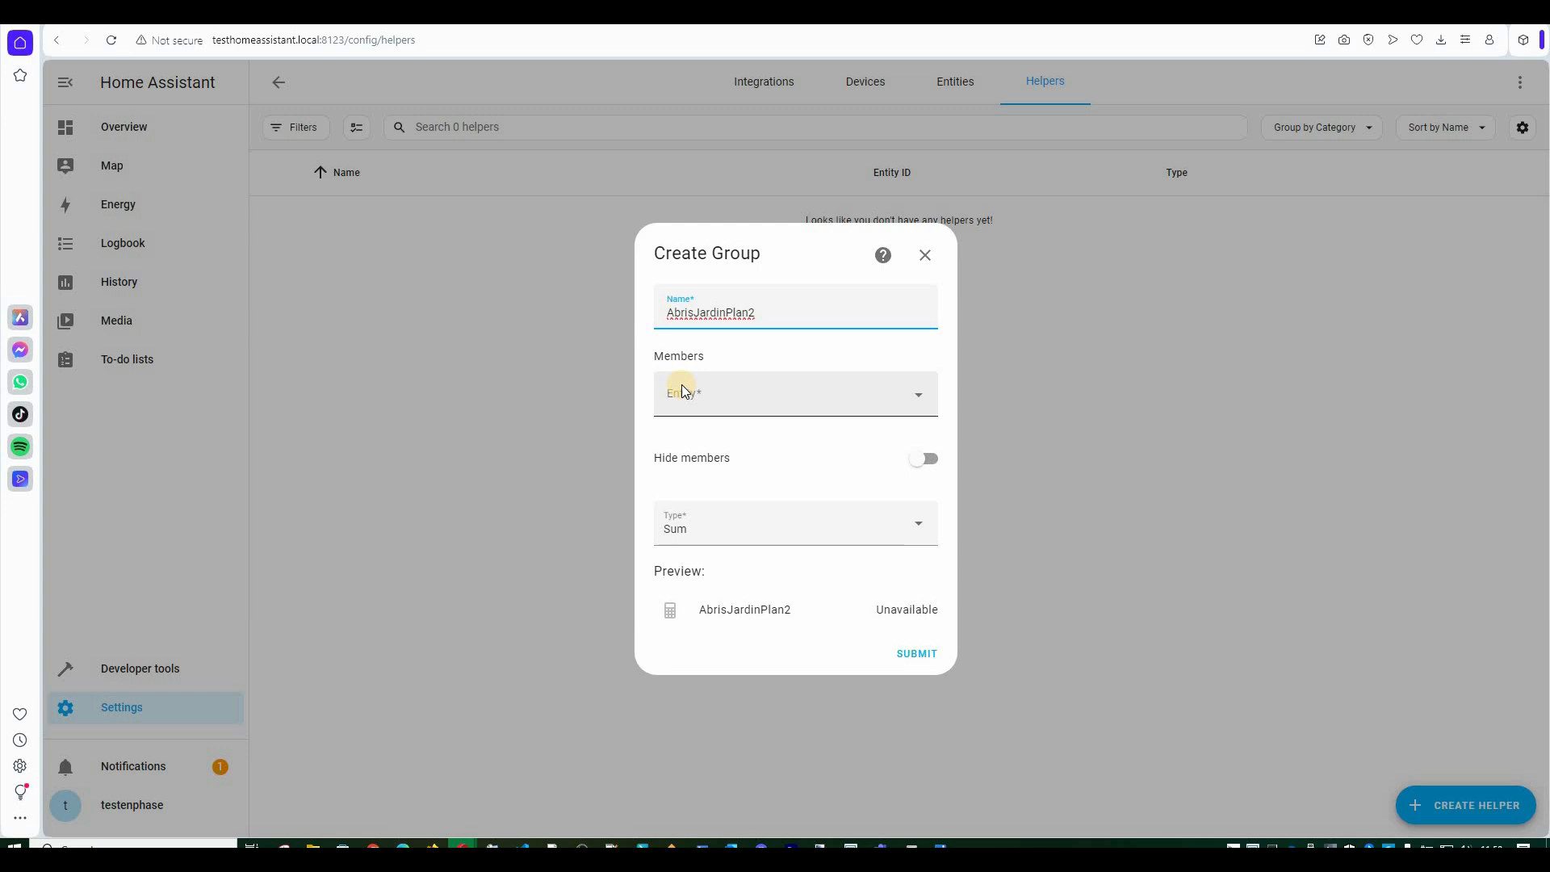
left_click(917, 399)
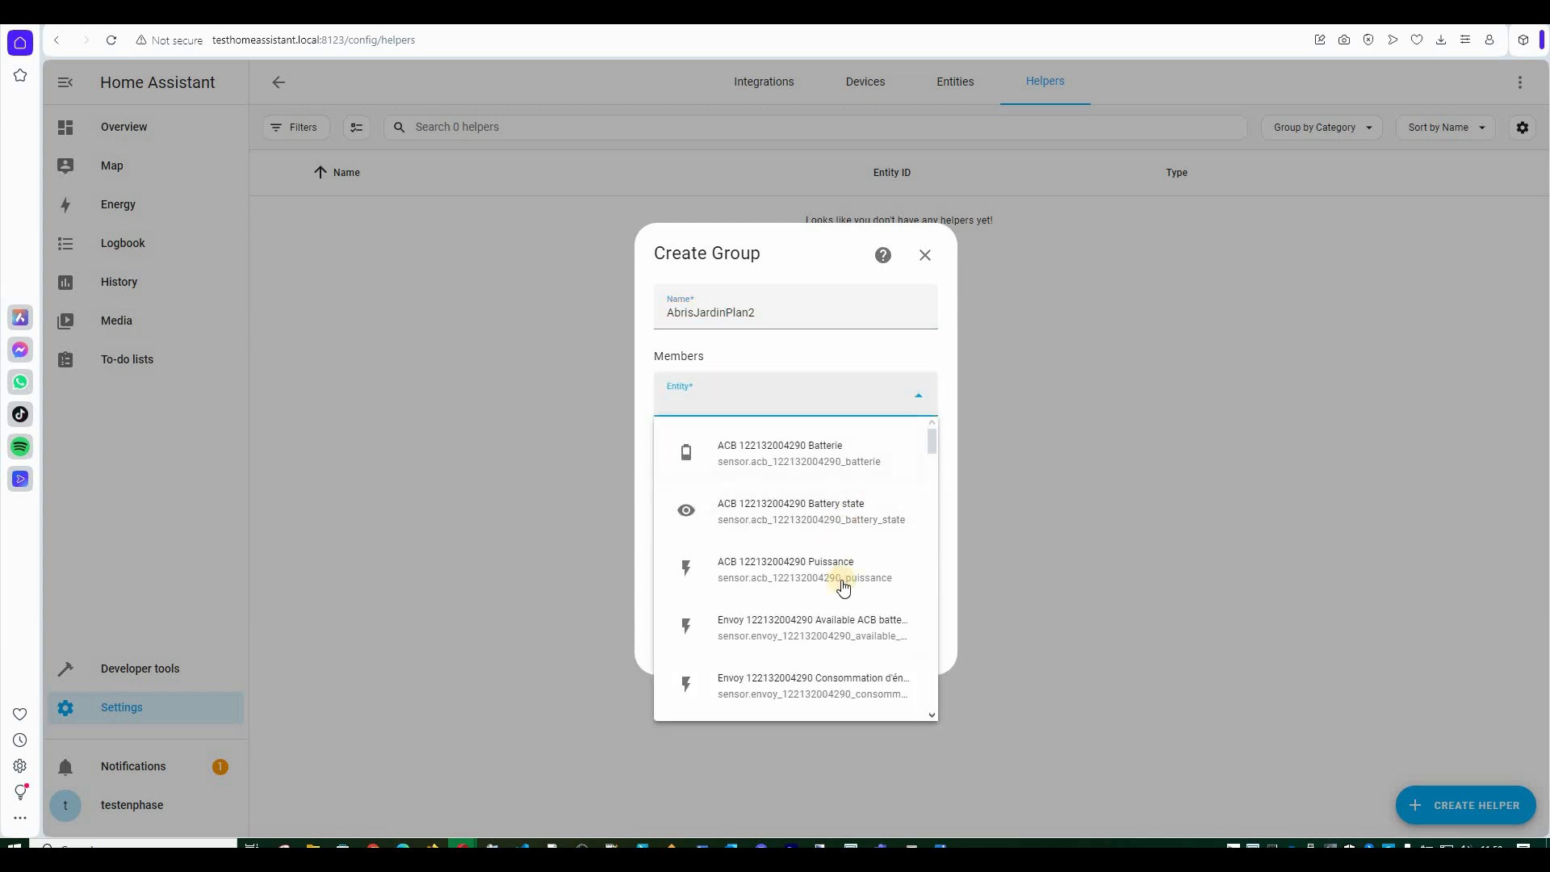
scroll(843, 587, "down", 10)
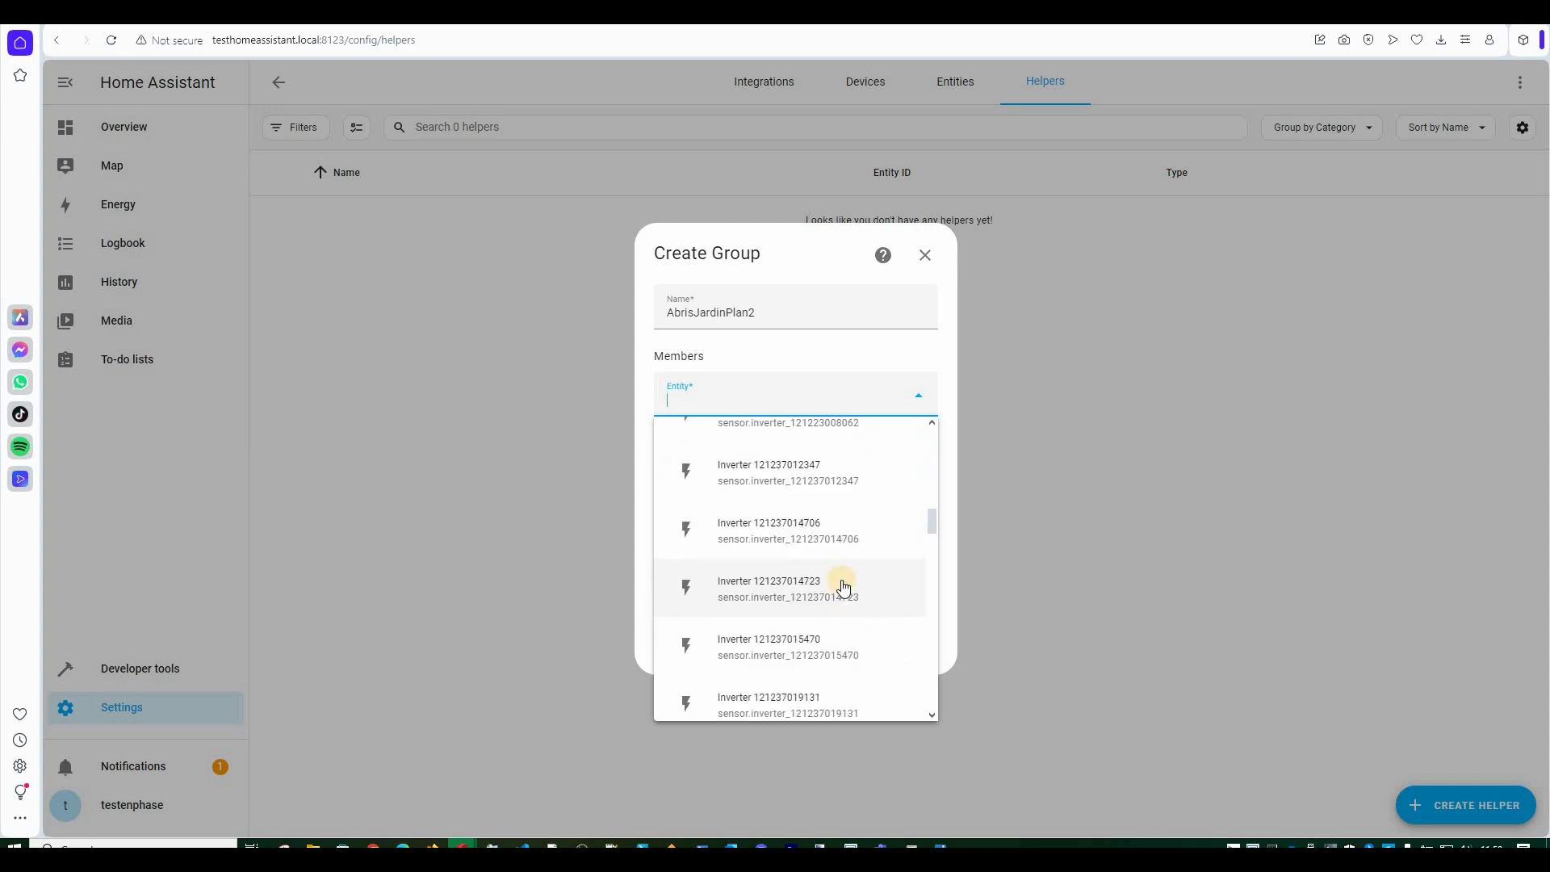
scroll(813, 459, "down", 5)
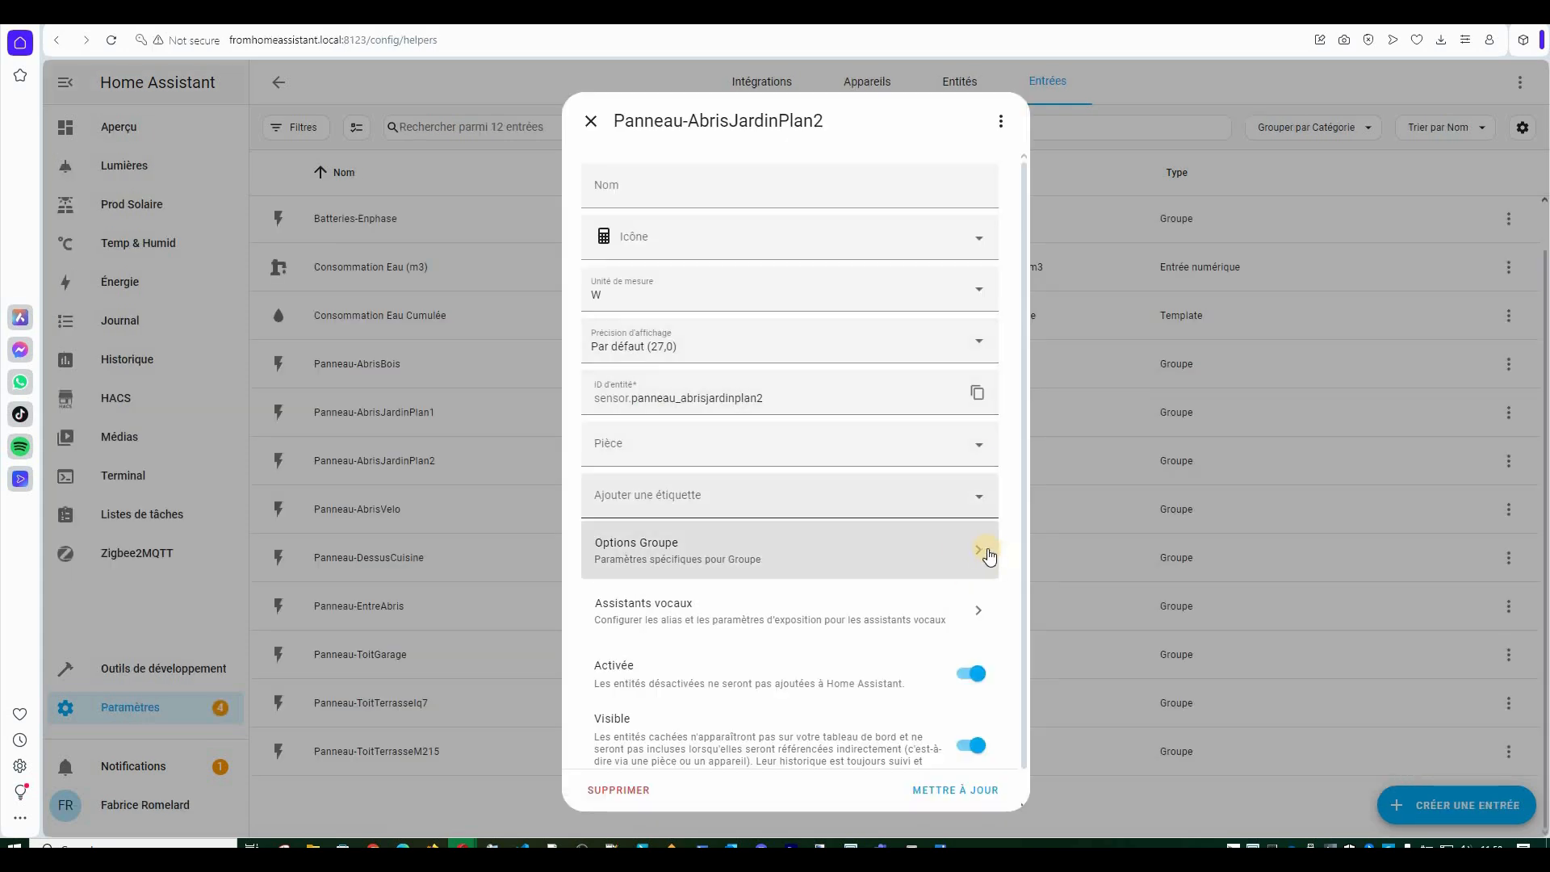
left_click(981, 550)
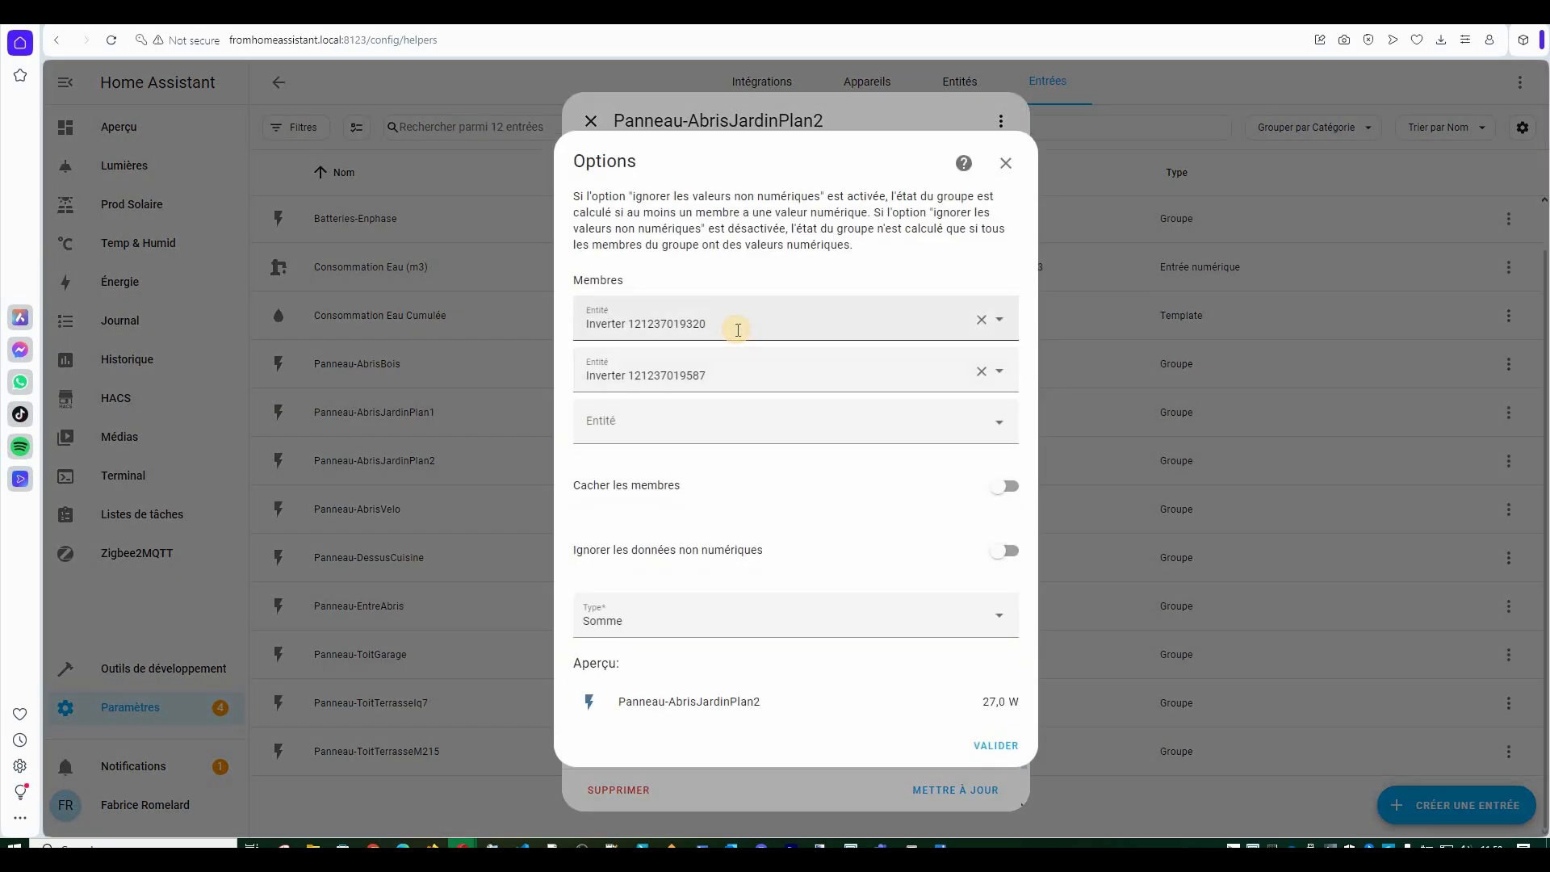
left_click(725, 321)
triple_click(579, 326)
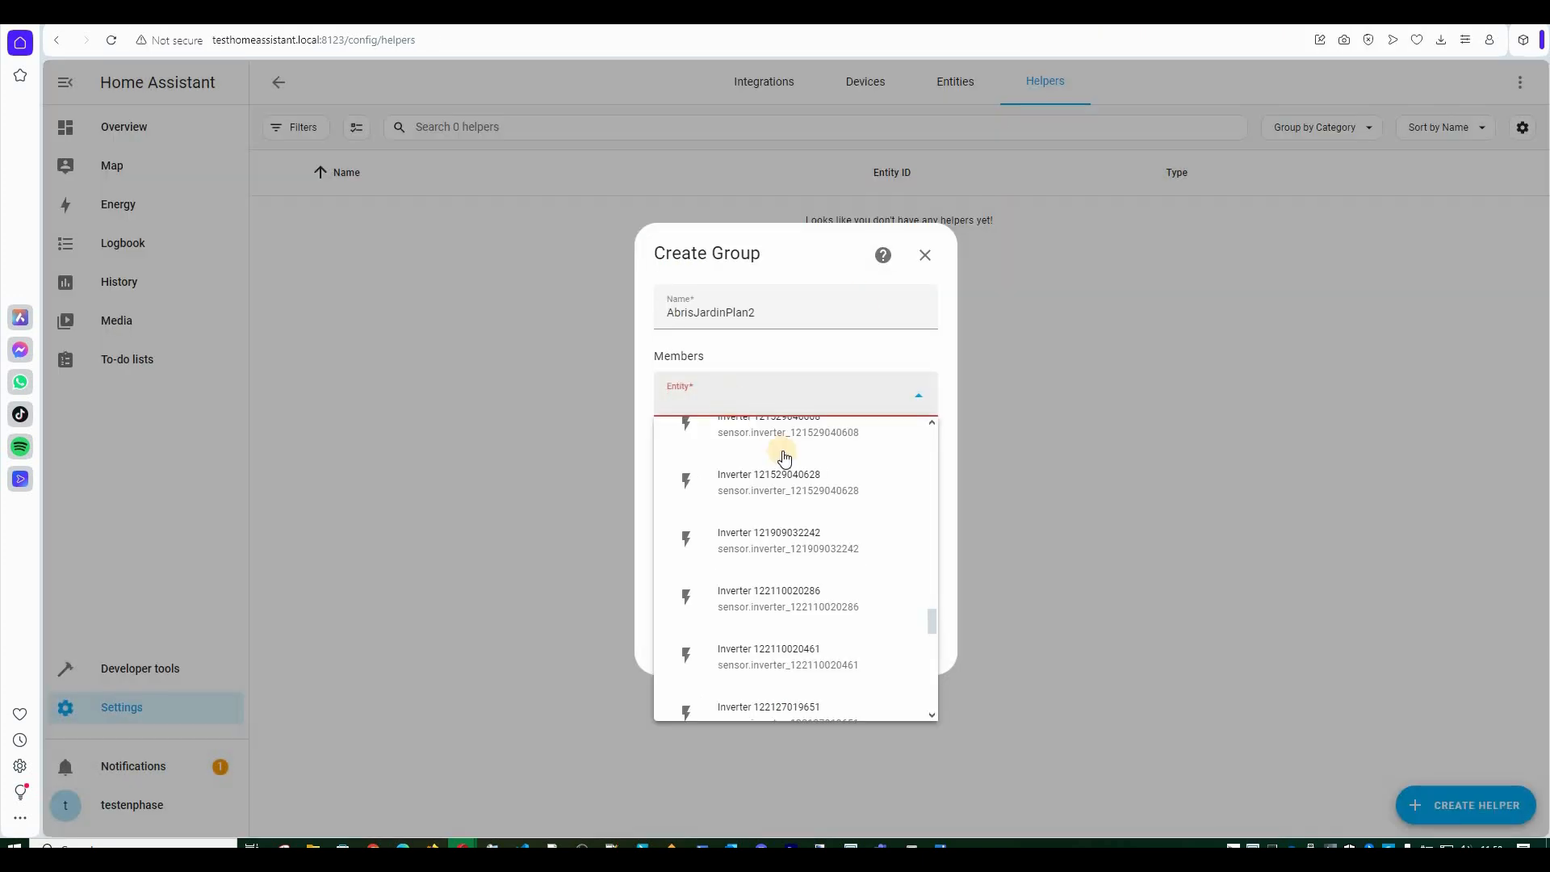
key("ctrl+v")
left_click(783, 450)
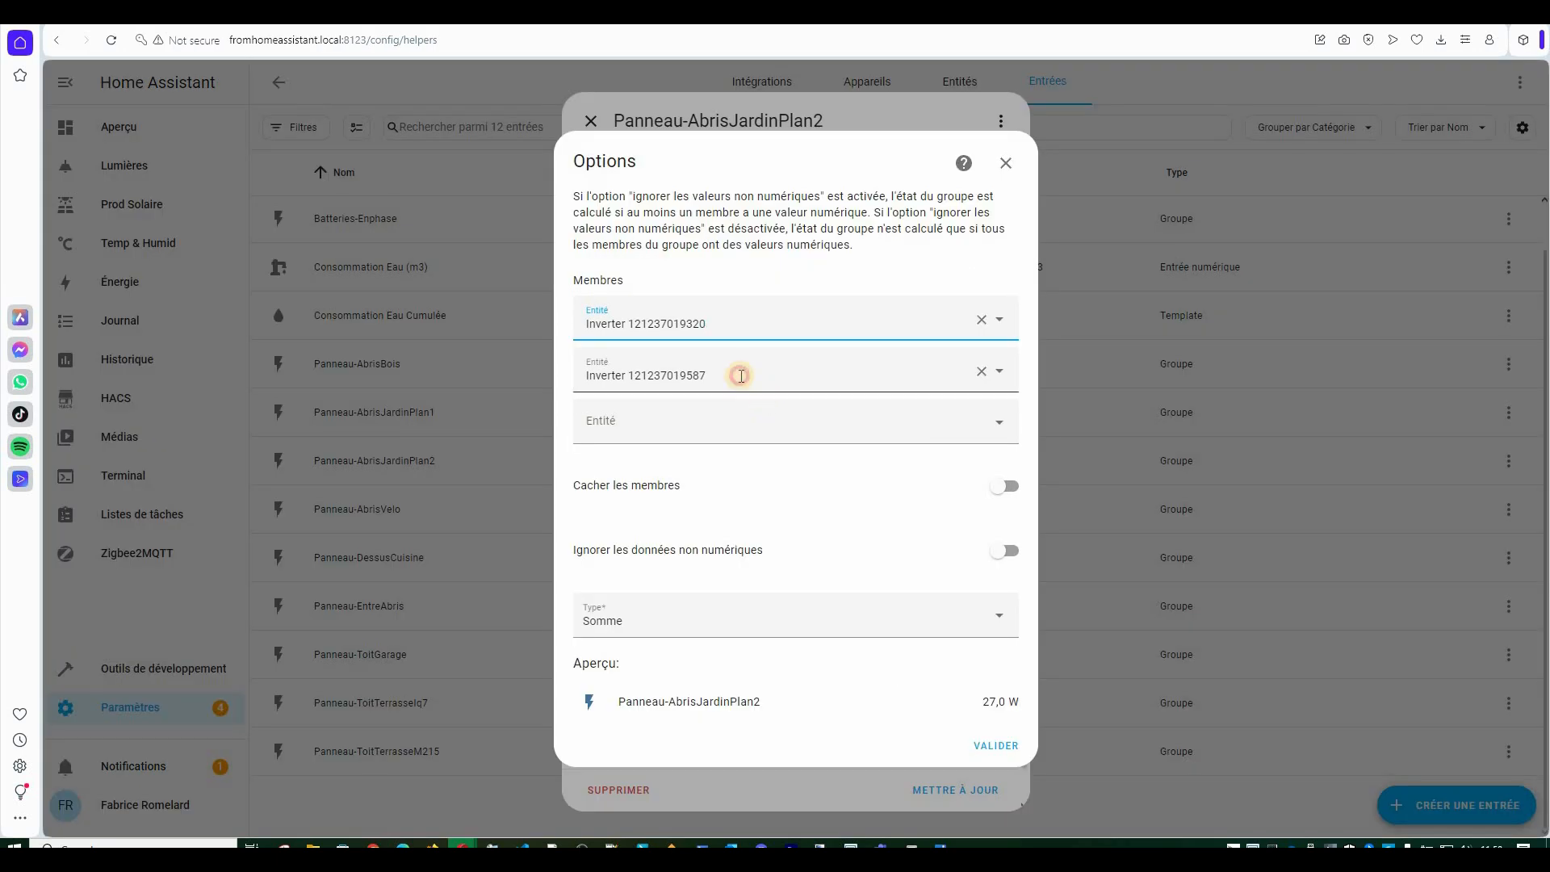
left_click(740, 376)
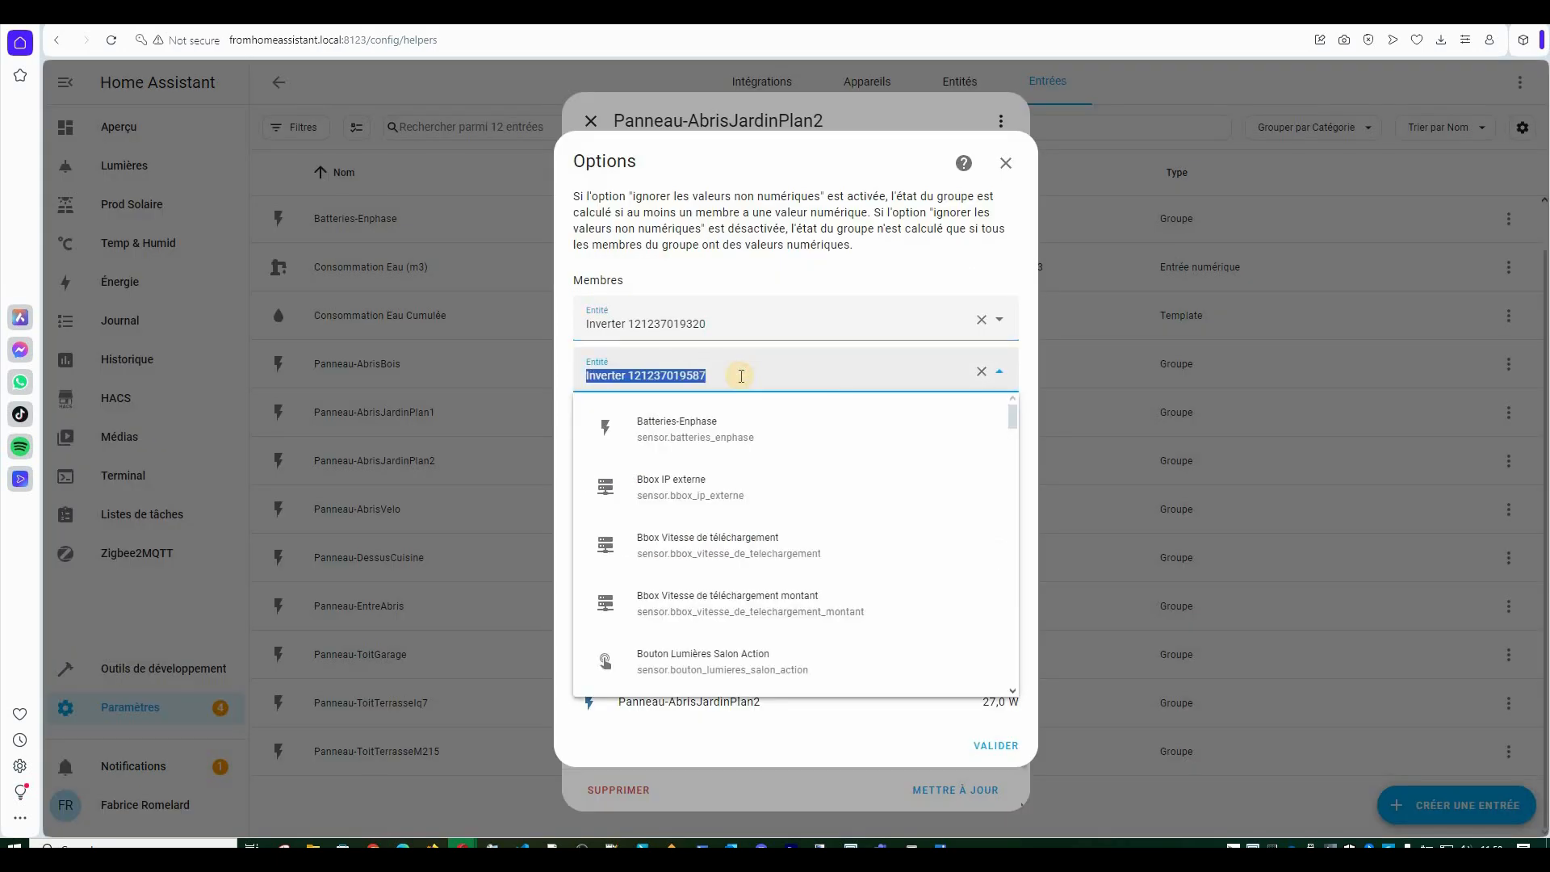
left_click(1006, 162)
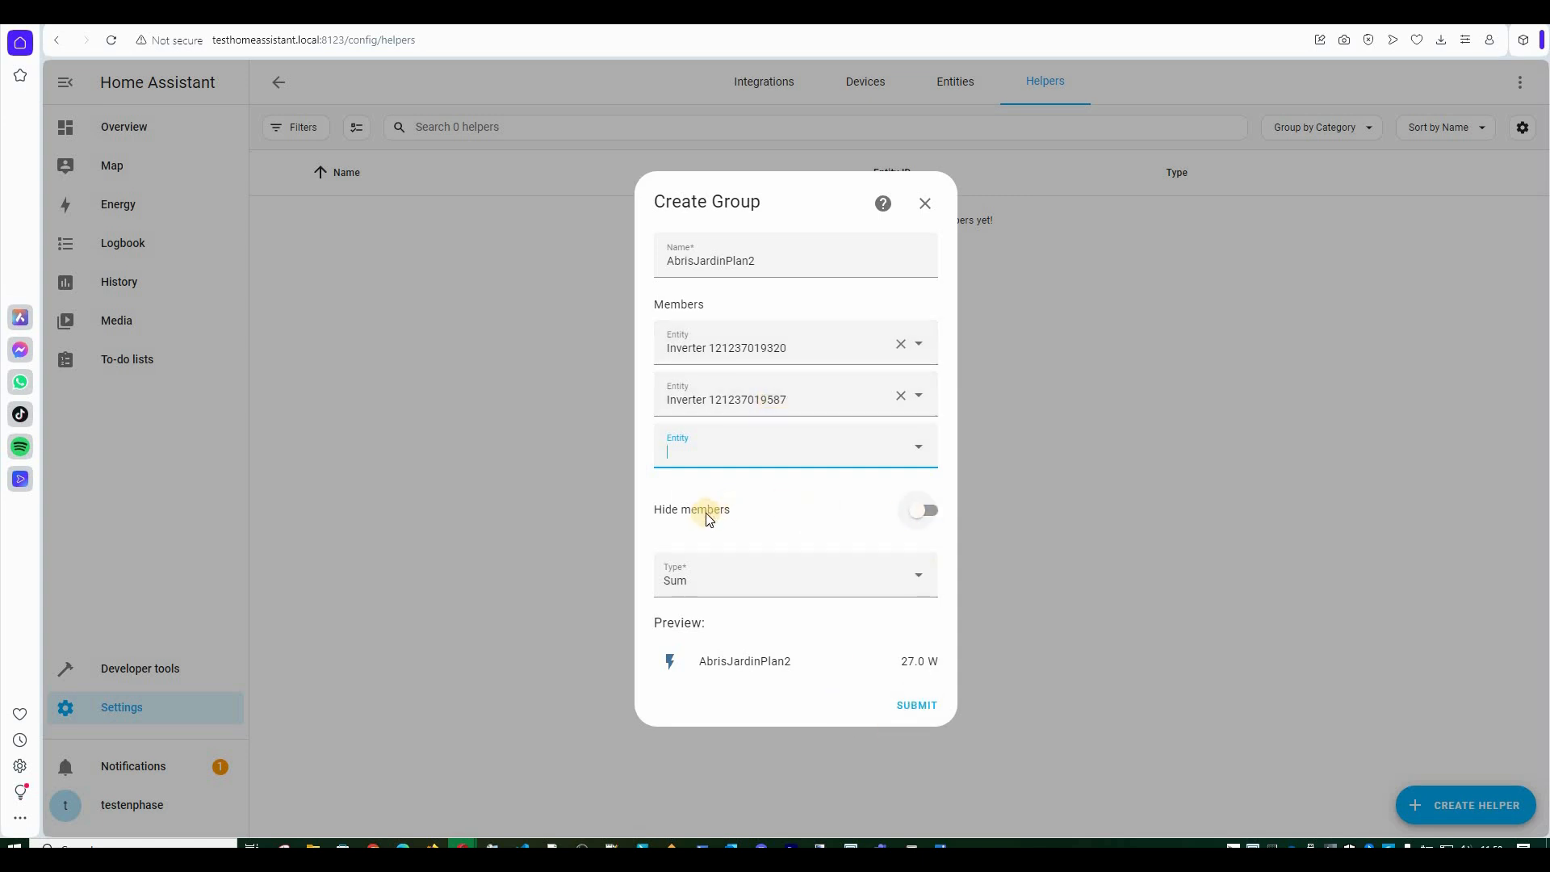
Submit the AbrisJardinPlan2 group and go to the Dashboards list.
left_click(919, 707)
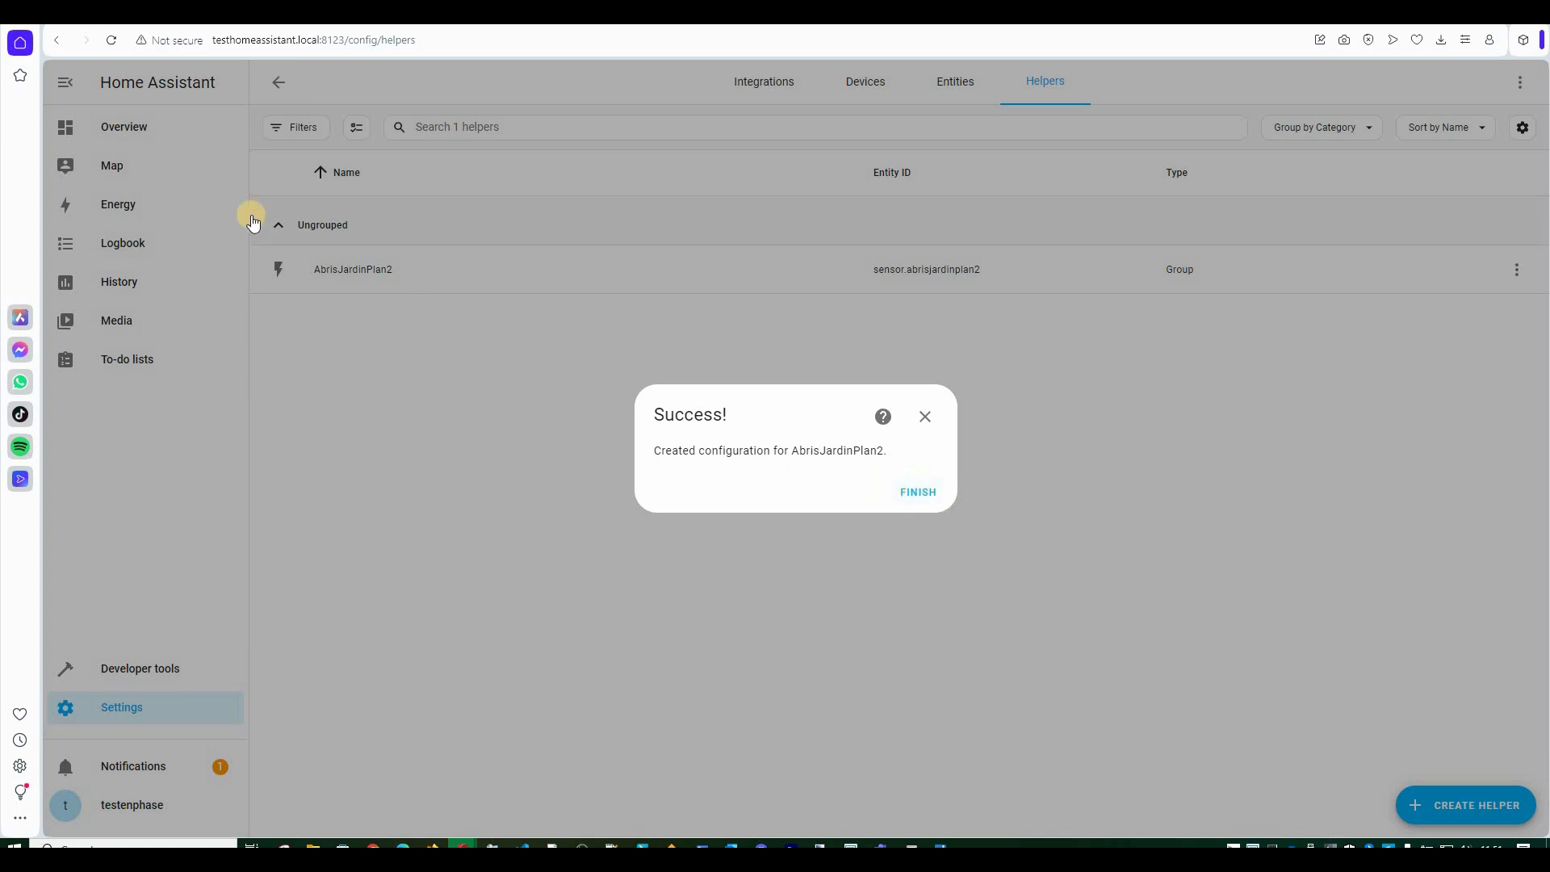
left_click(917, 492)
left_click(122, 707)
left_click(767, 448)
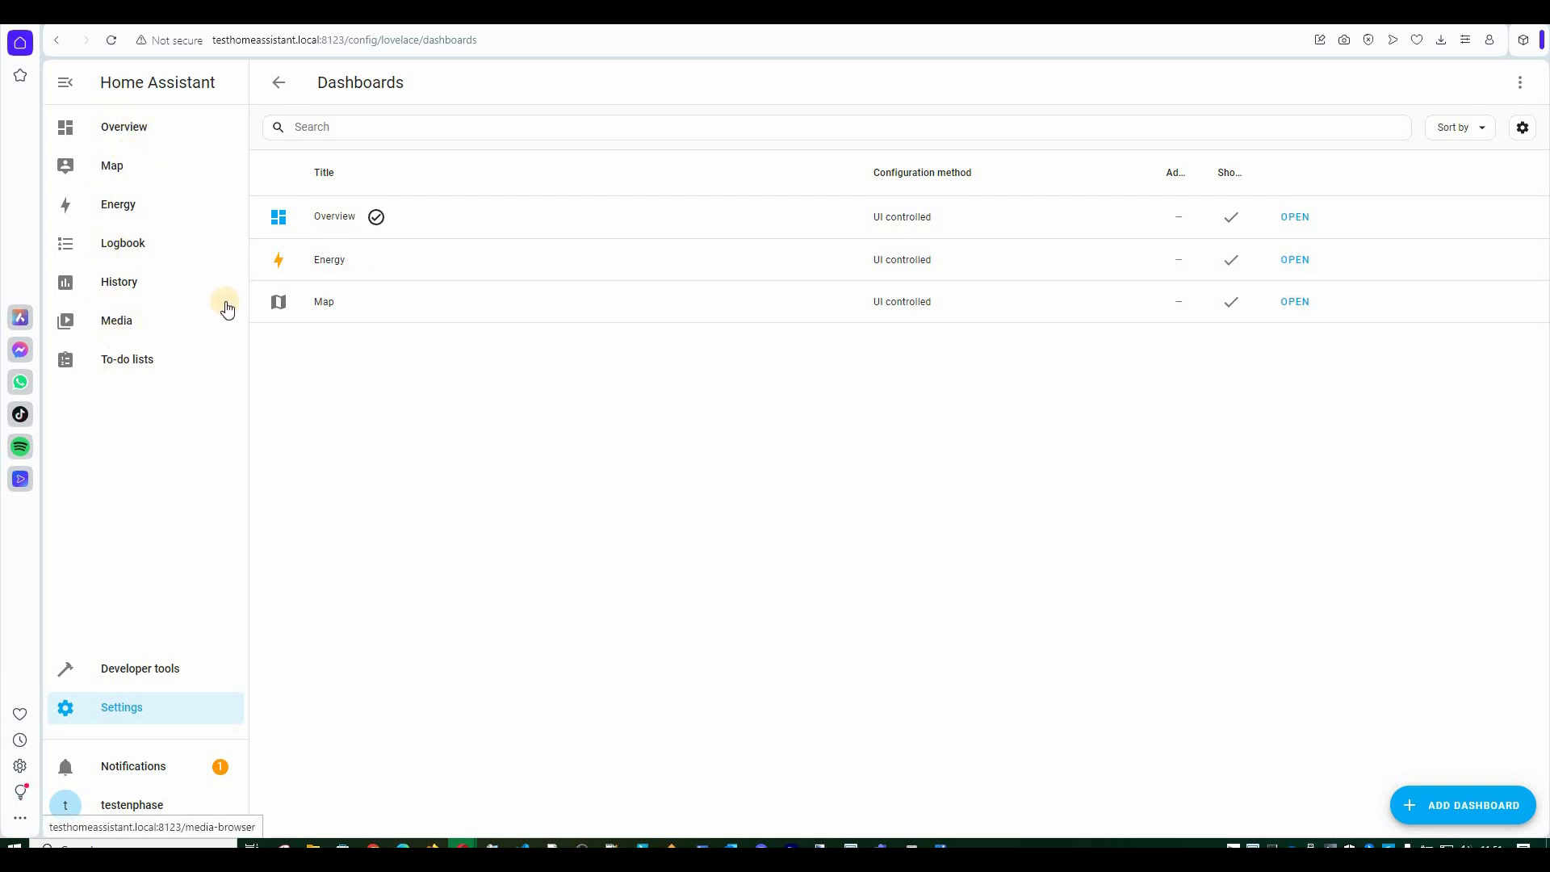
Create a from-scratch dashboard titled Enphase with the mdi:solar-power-variant icon and open it.
left_click(1441, 809)
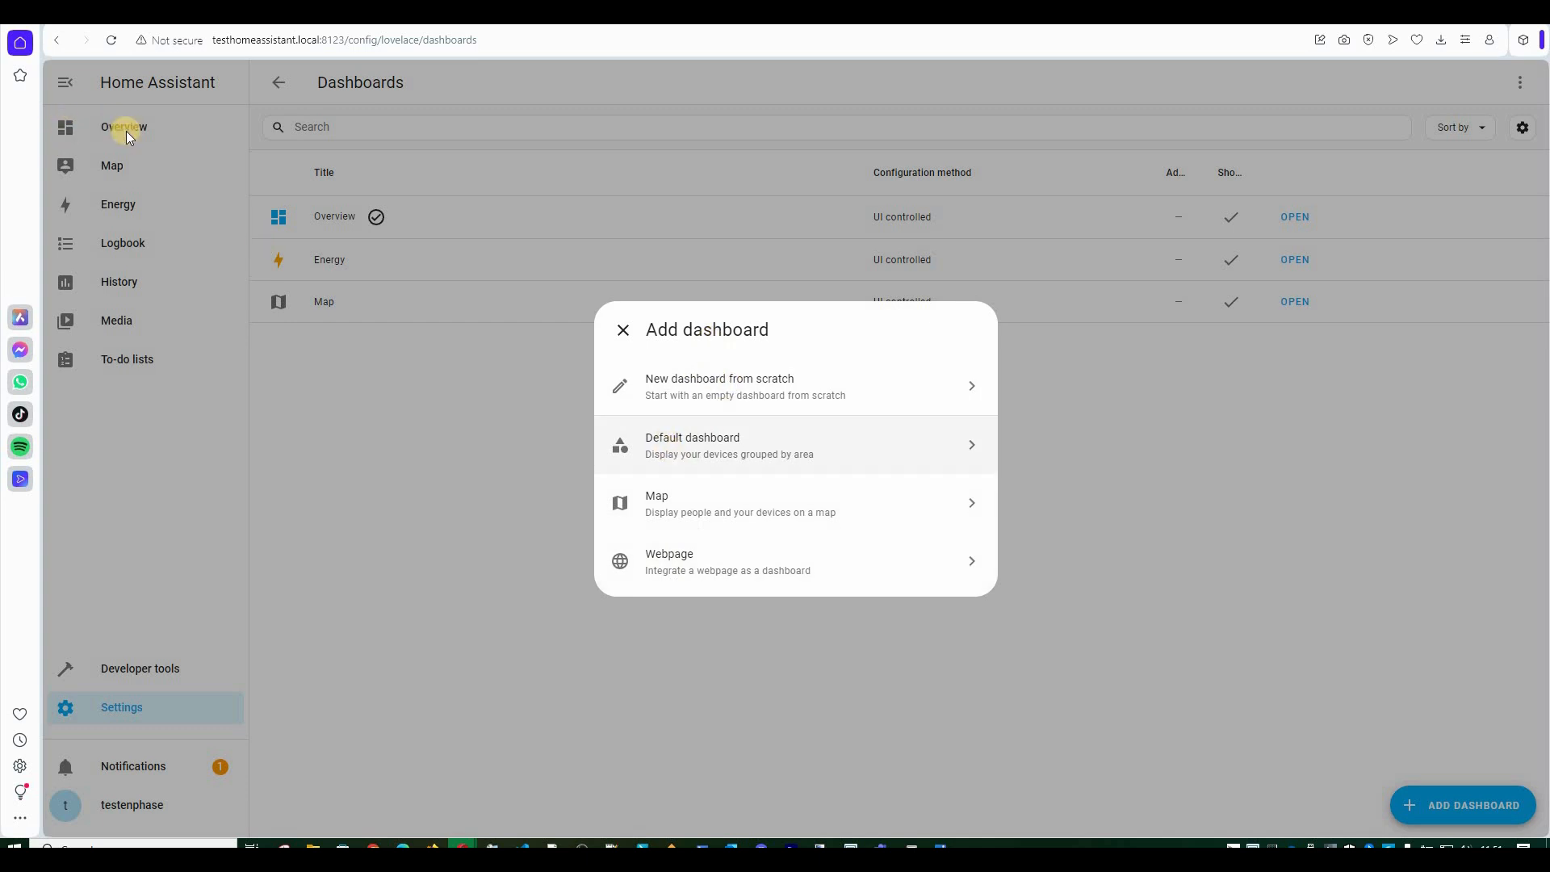
left_click(754, 384)
left_click(731, 362)
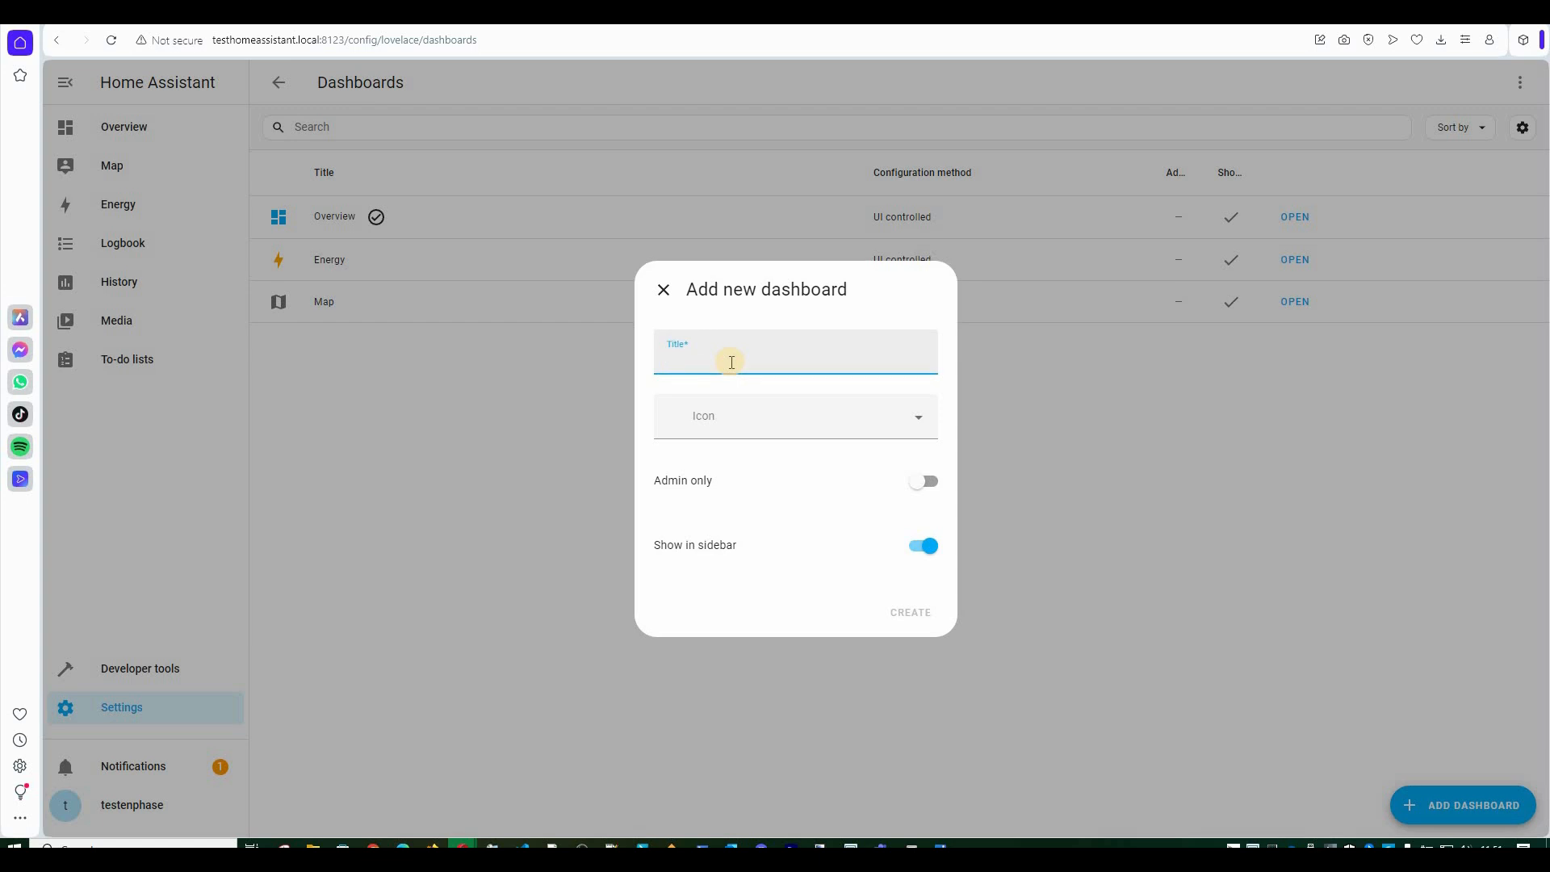
type("Enphase")
left_click(755, 420)
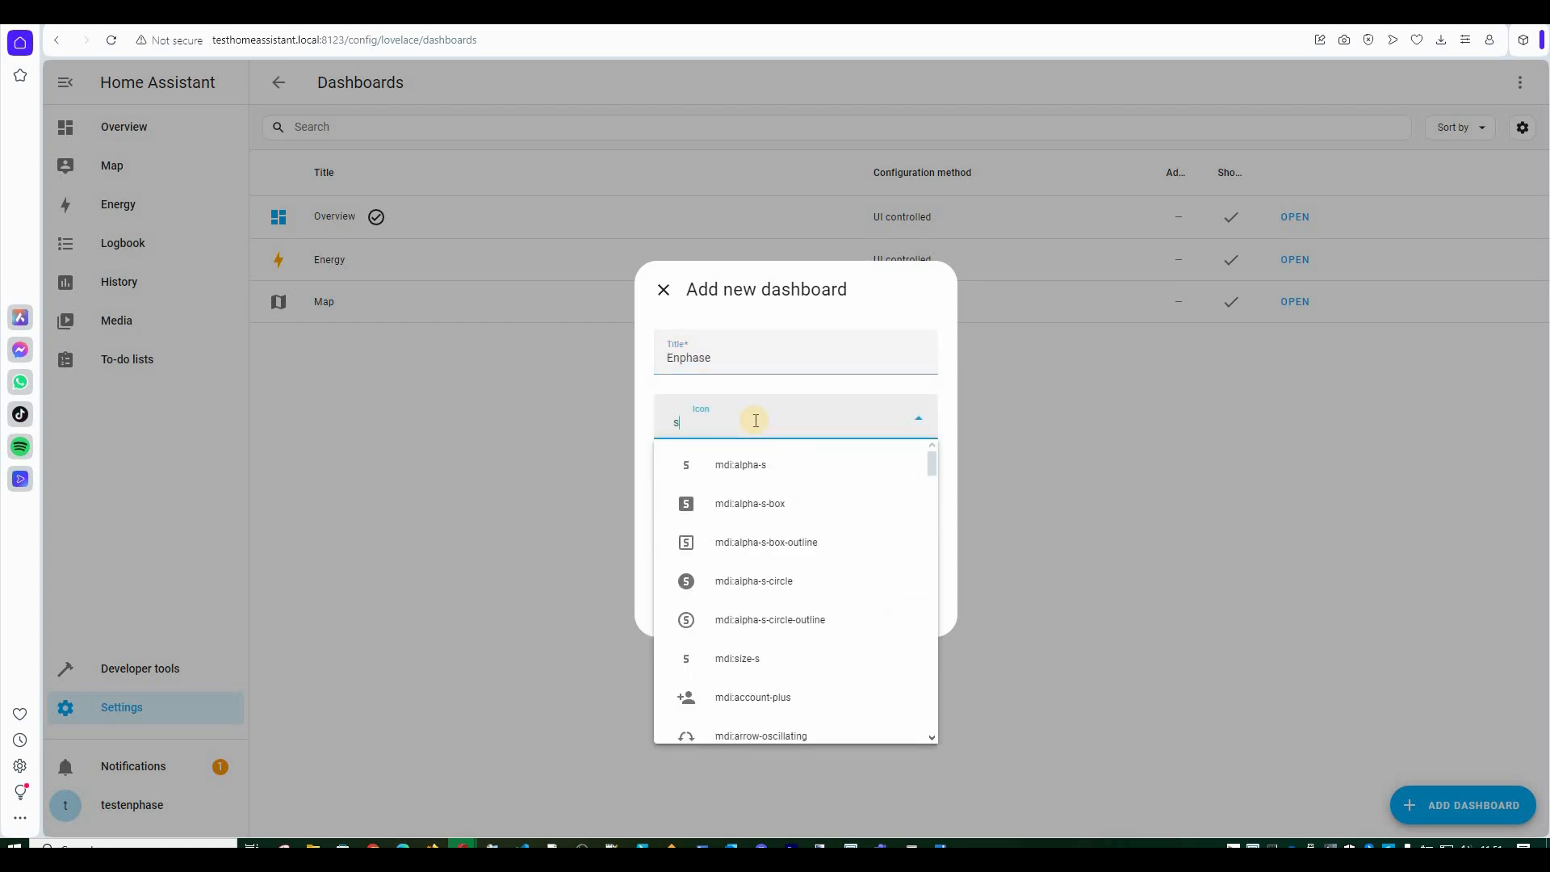
type("solar")
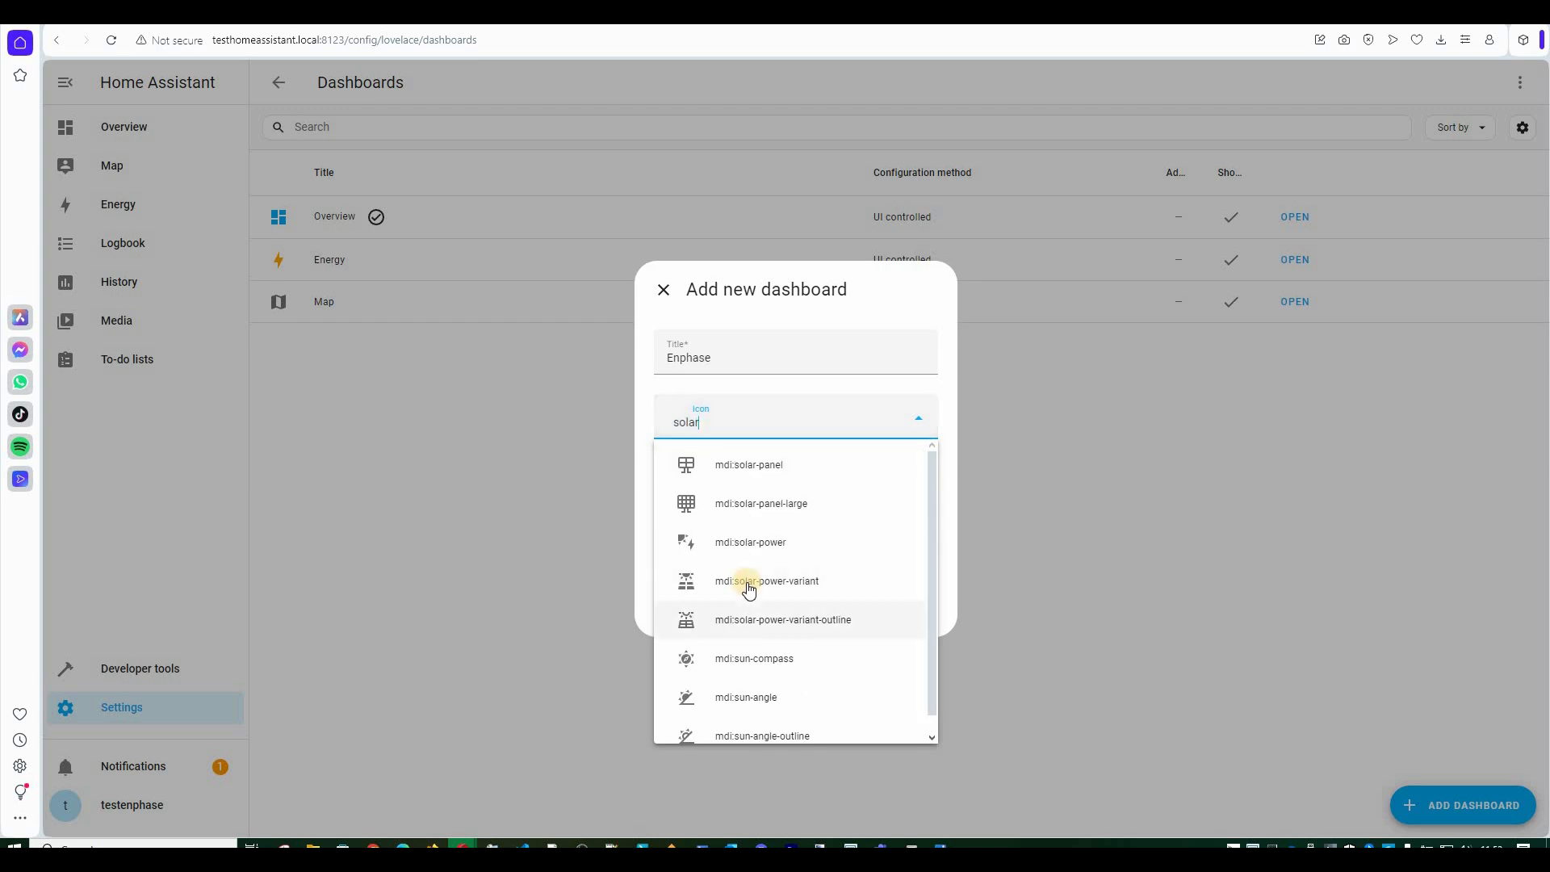
key("Return")
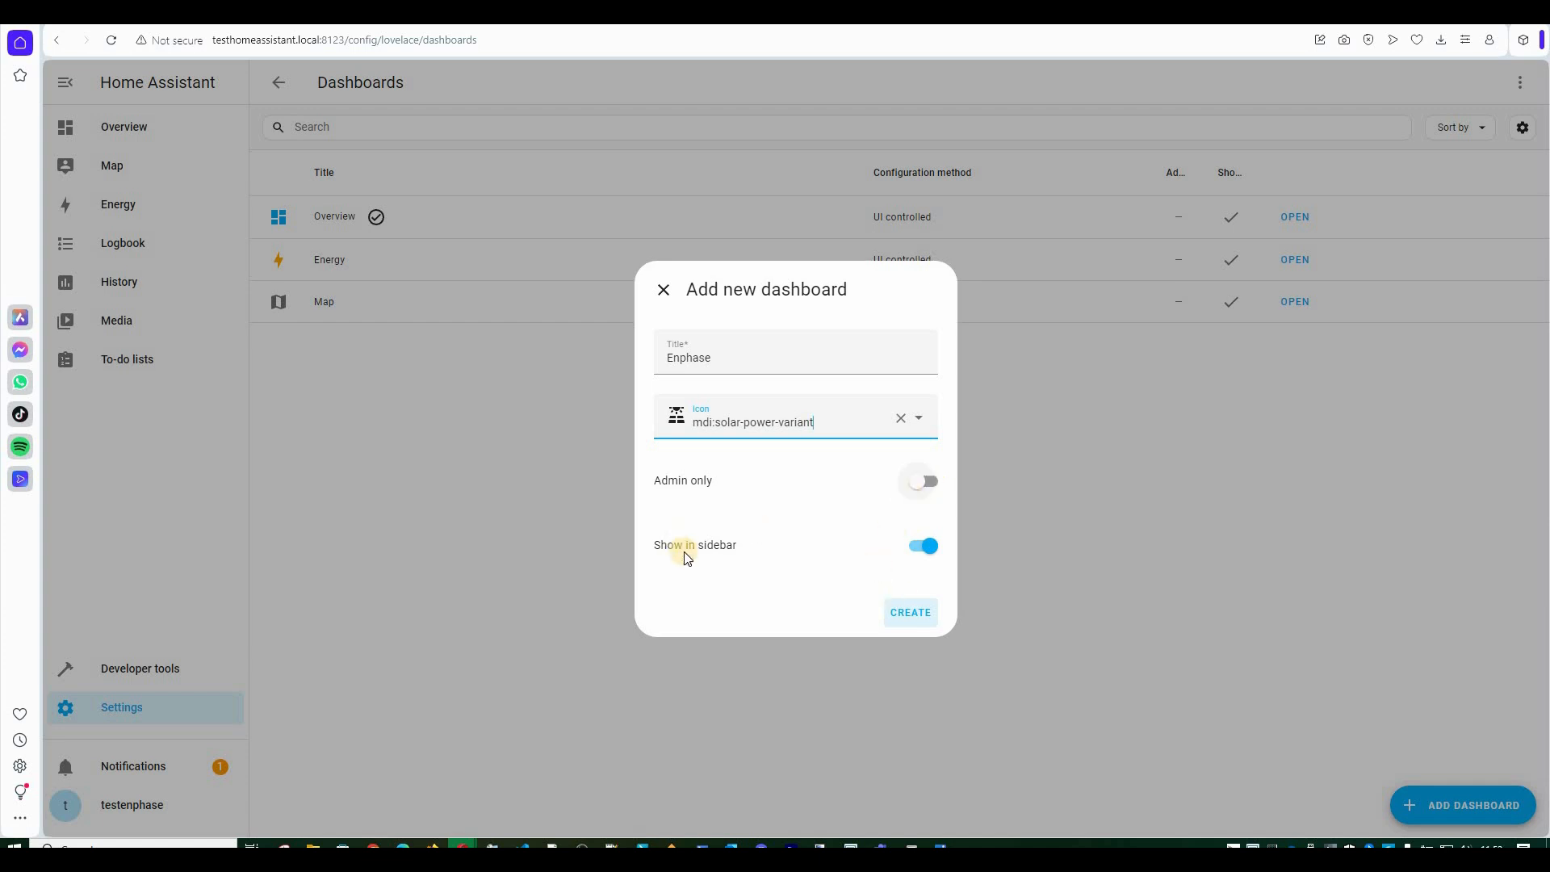
left_click(915, 612)
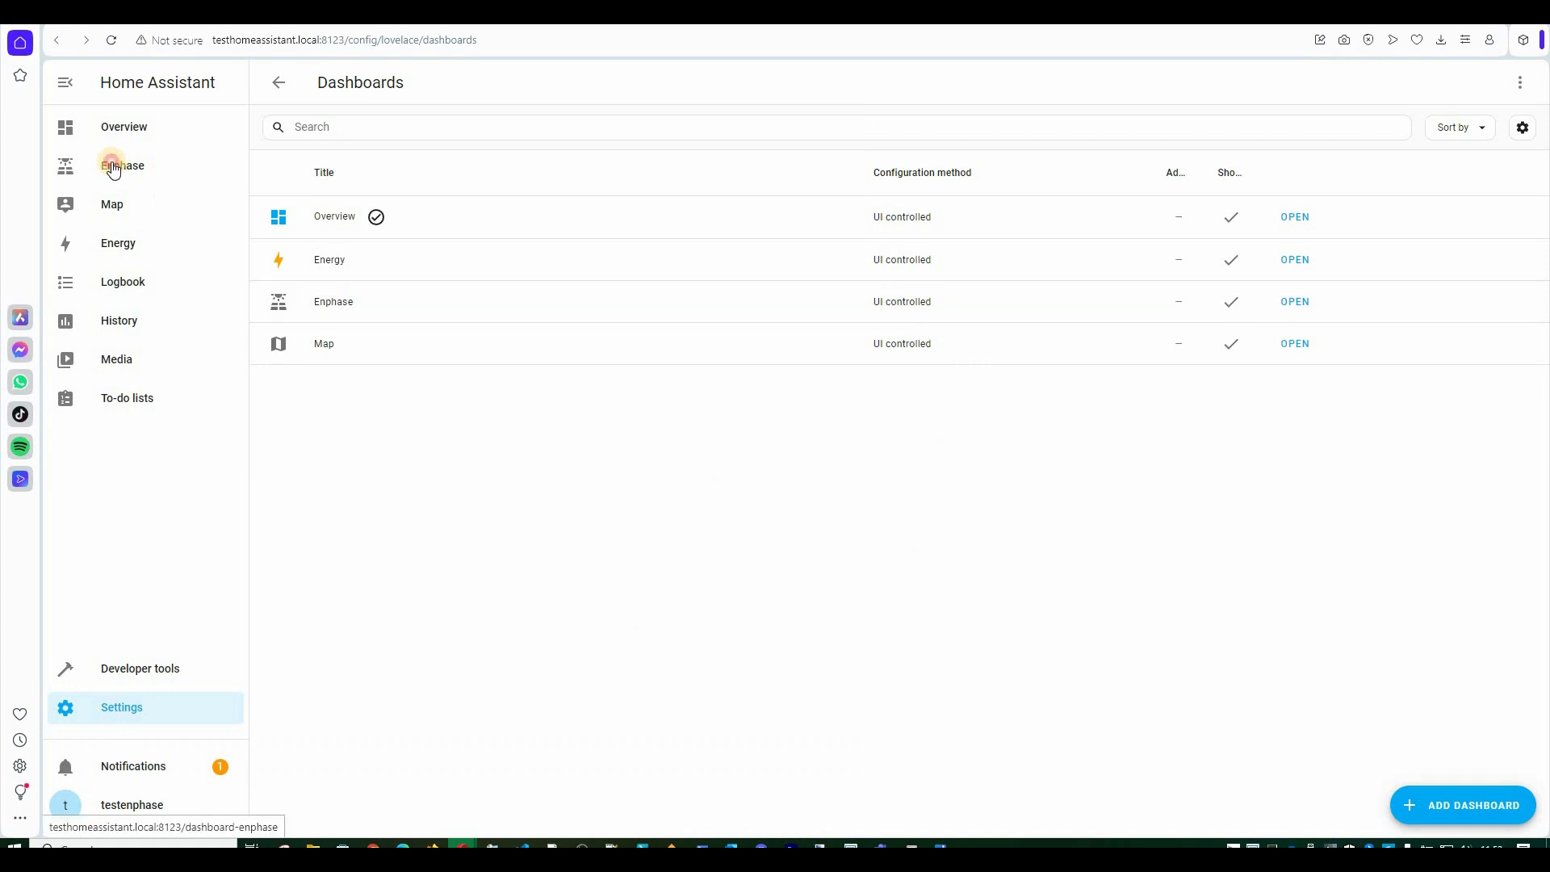
left_click(114, 168)
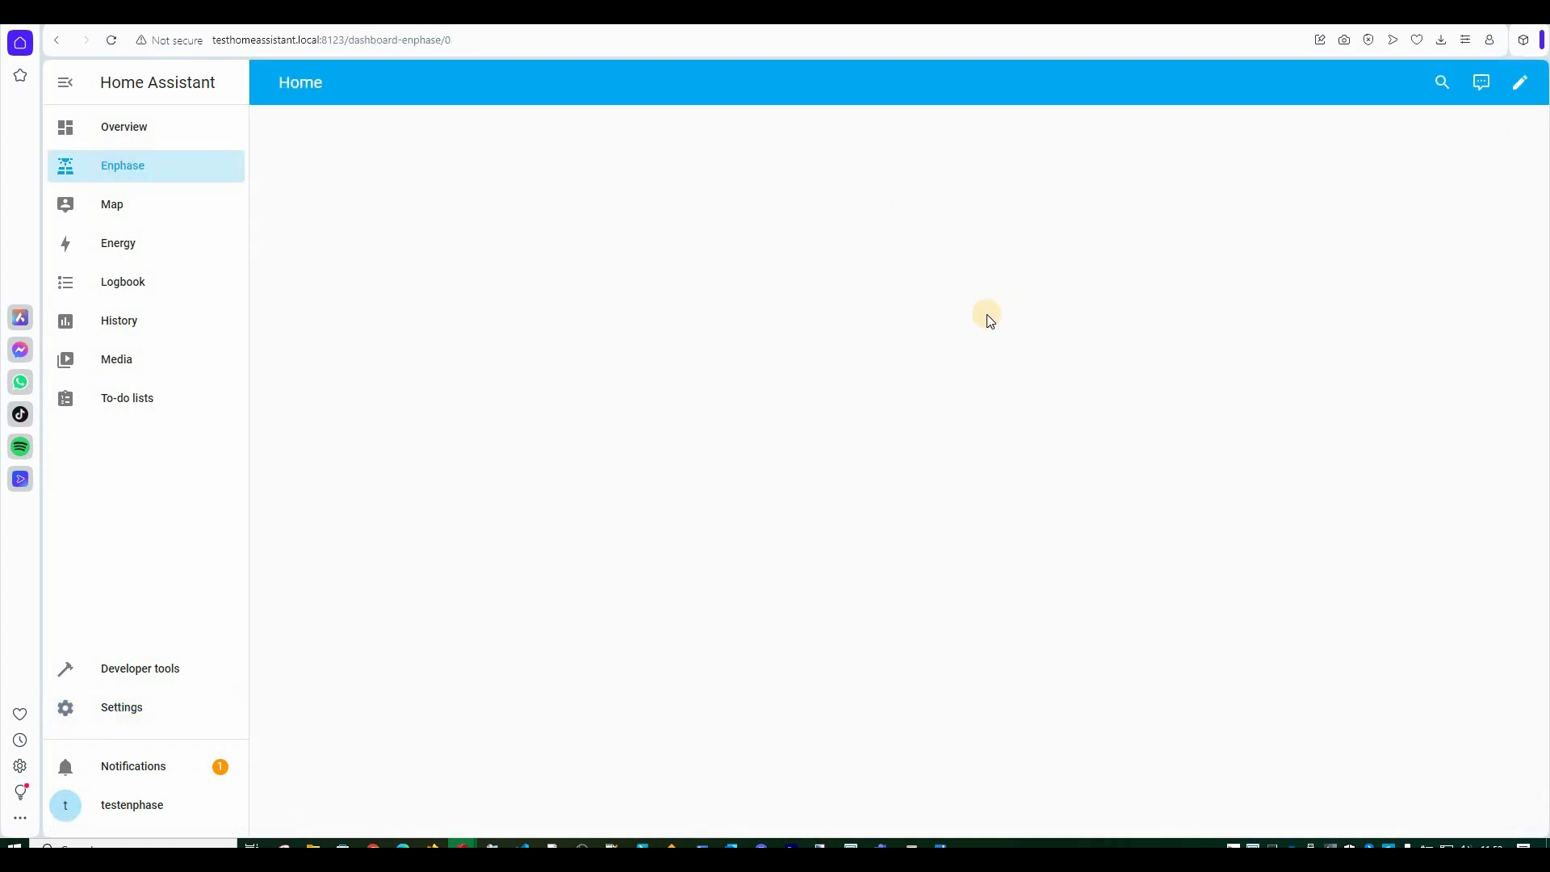
Add a new section holding a History graph card to the Enphase dashboard.
left_click(1524, 85)
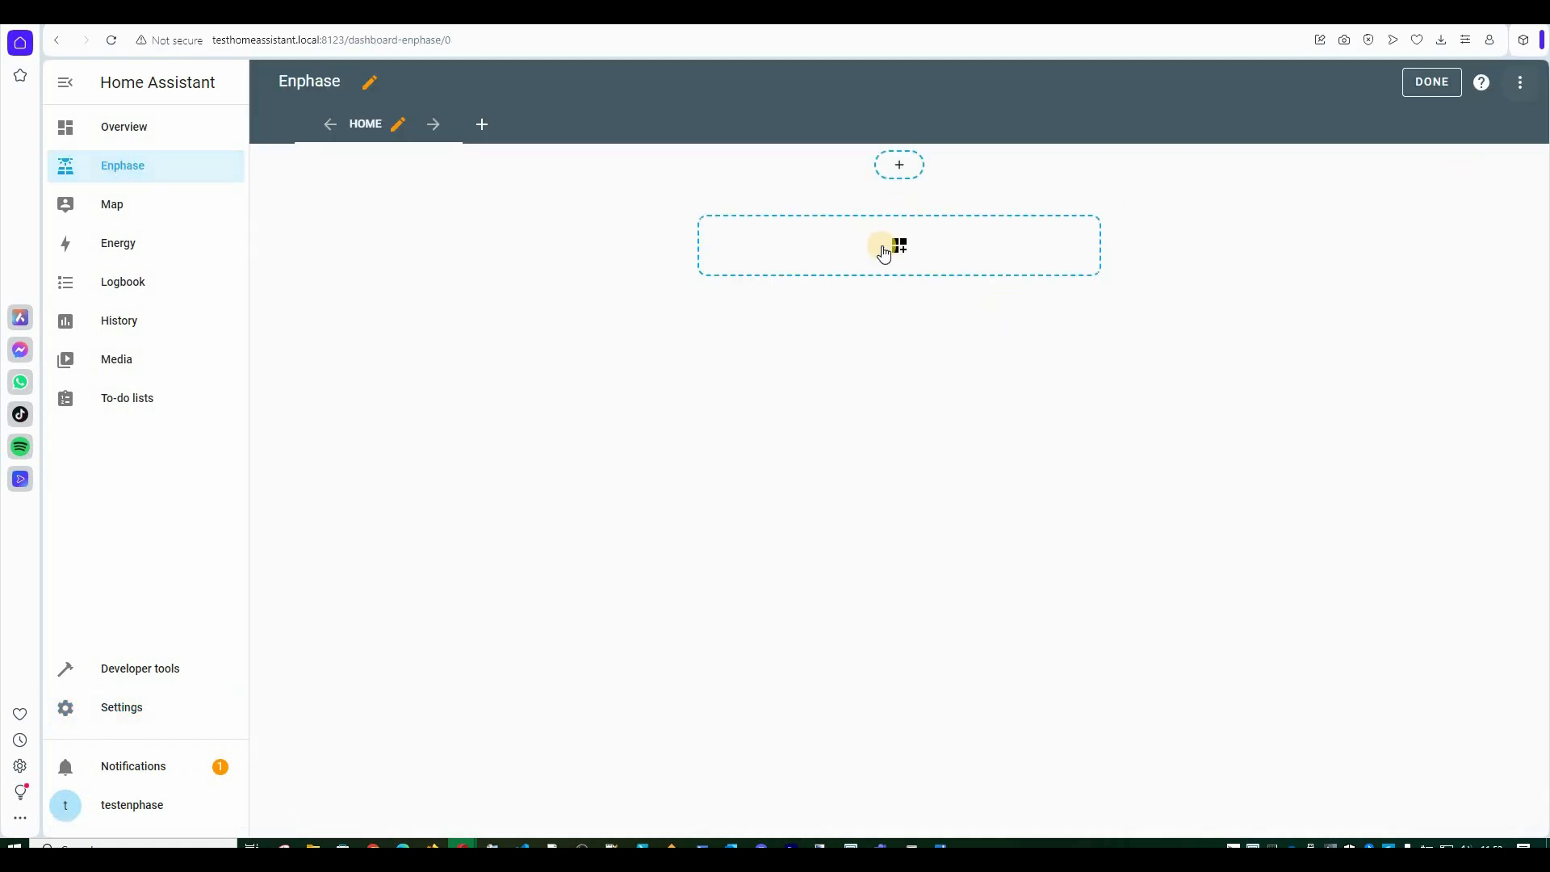
left_click(916, 269)
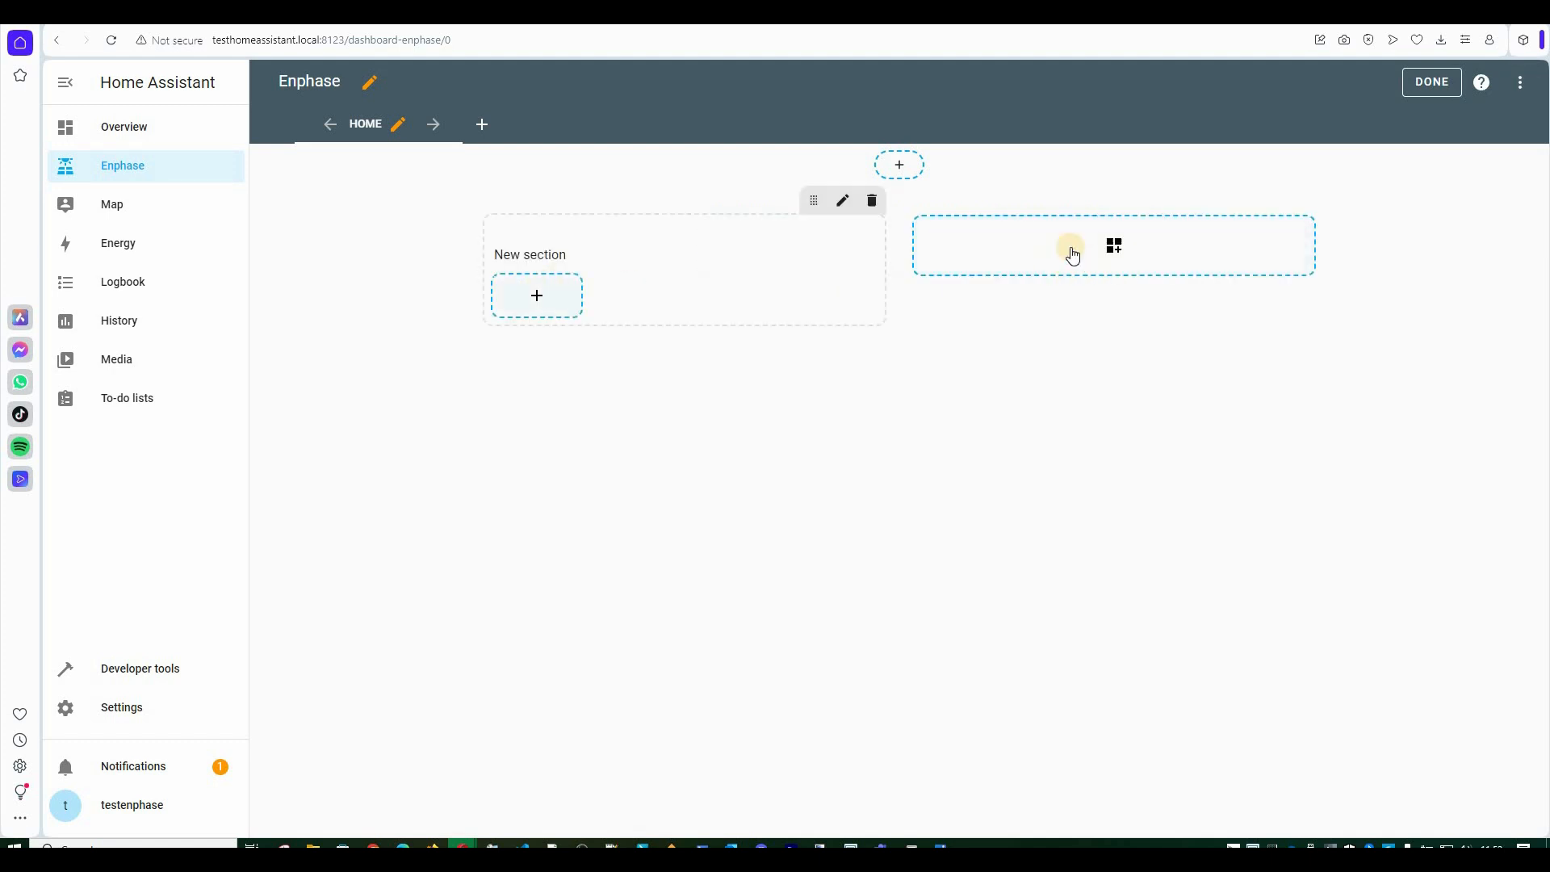
left_click(531, 298)
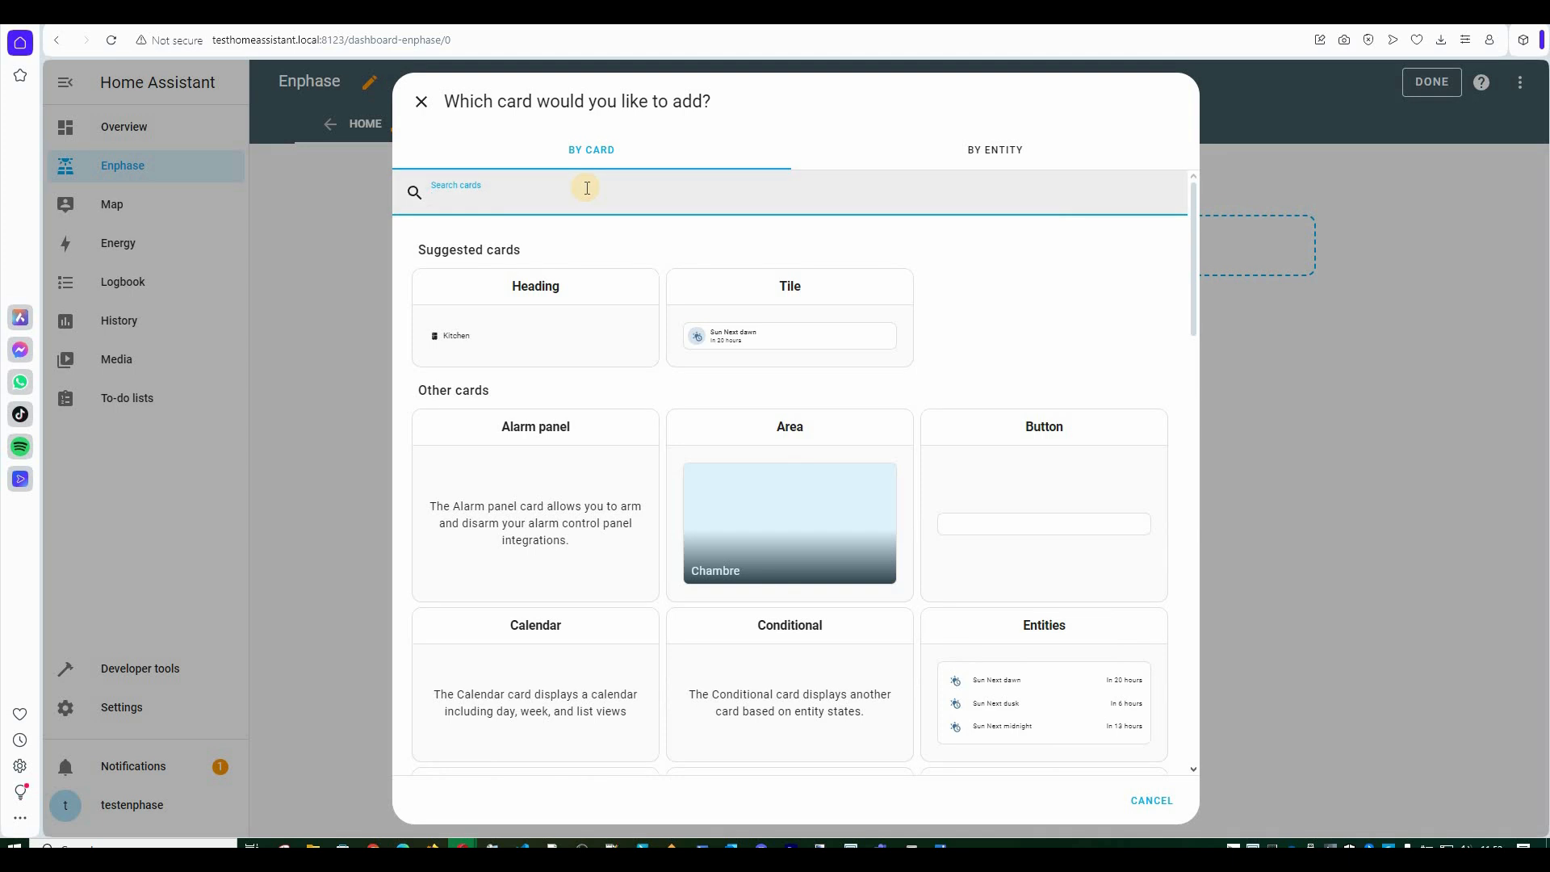
type("ho")
key("BackSpace")
key("BackSpace")
type("hist")
left_click(569, 311)
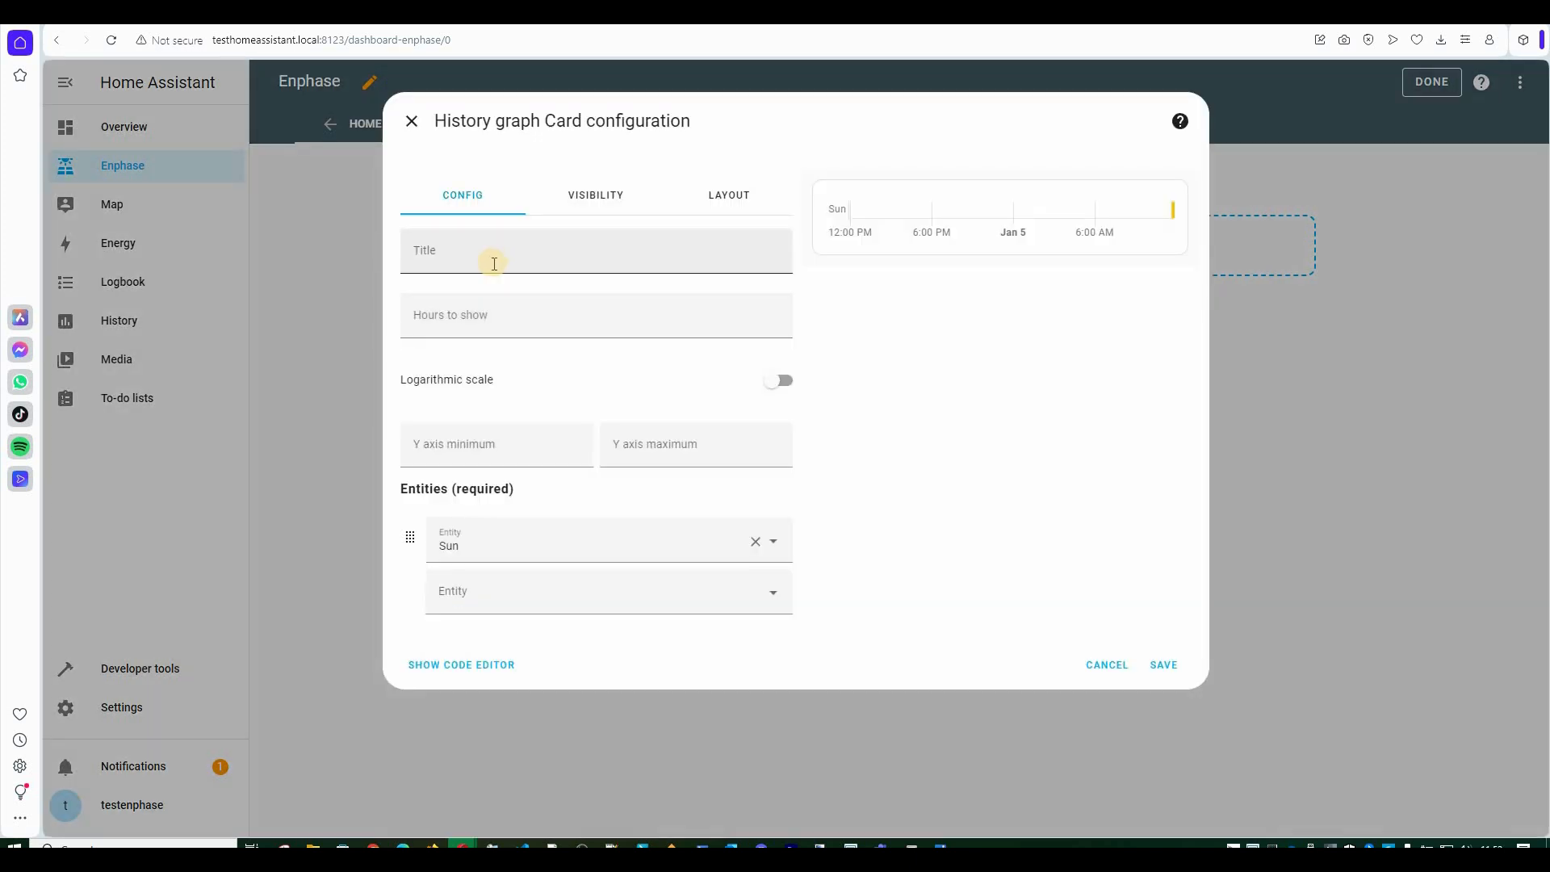
Title the card Abris Jardin Plan 2, show 48 hours, and set the Y axis to 0–500.
left_click(507, 256)
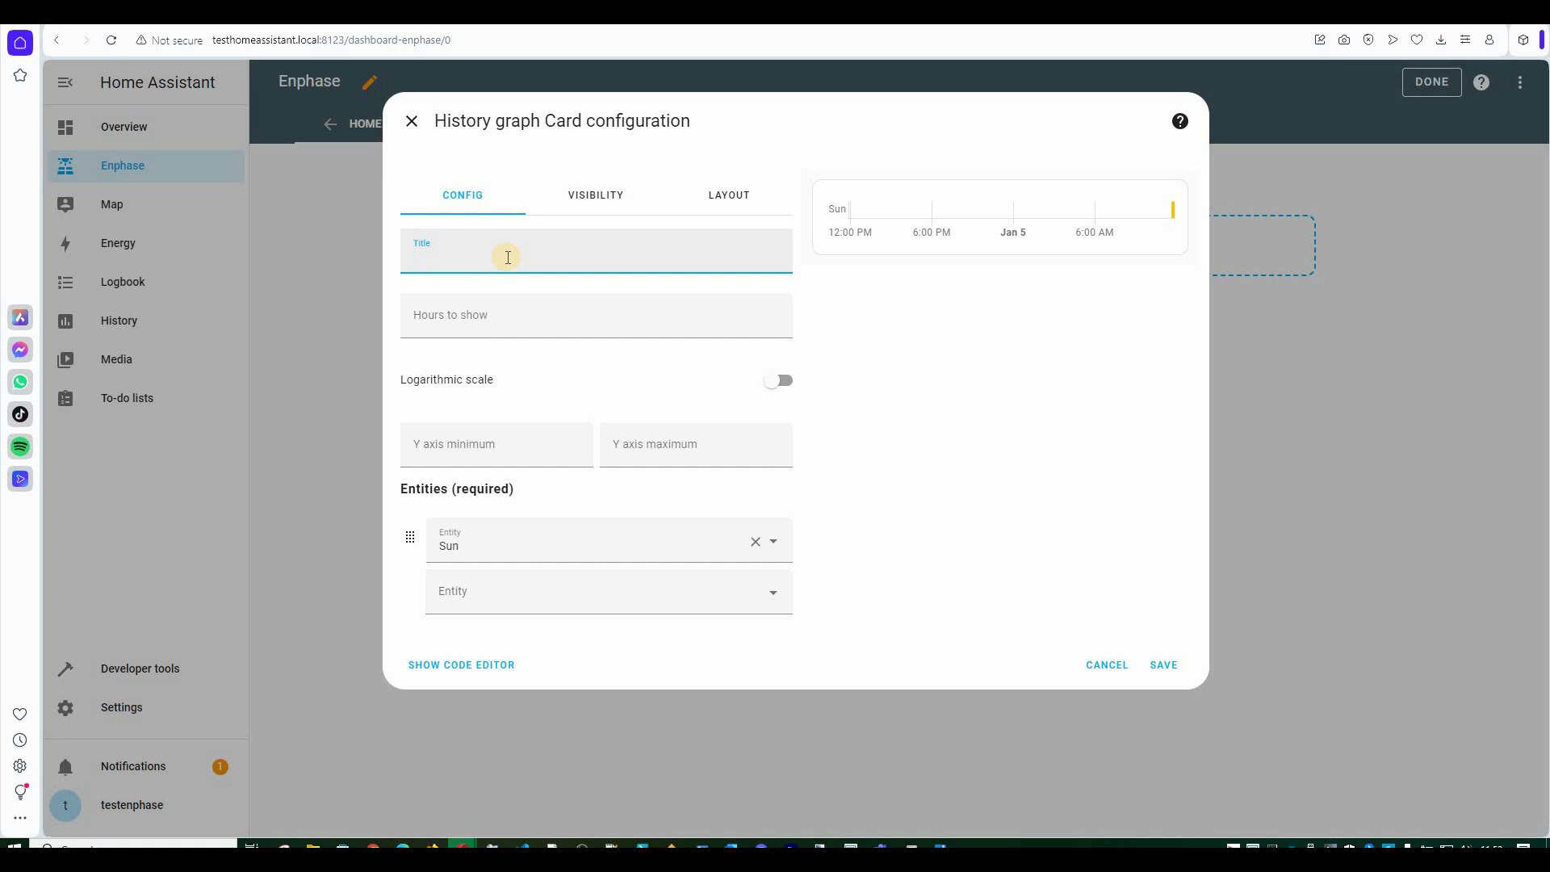
type("Abris")
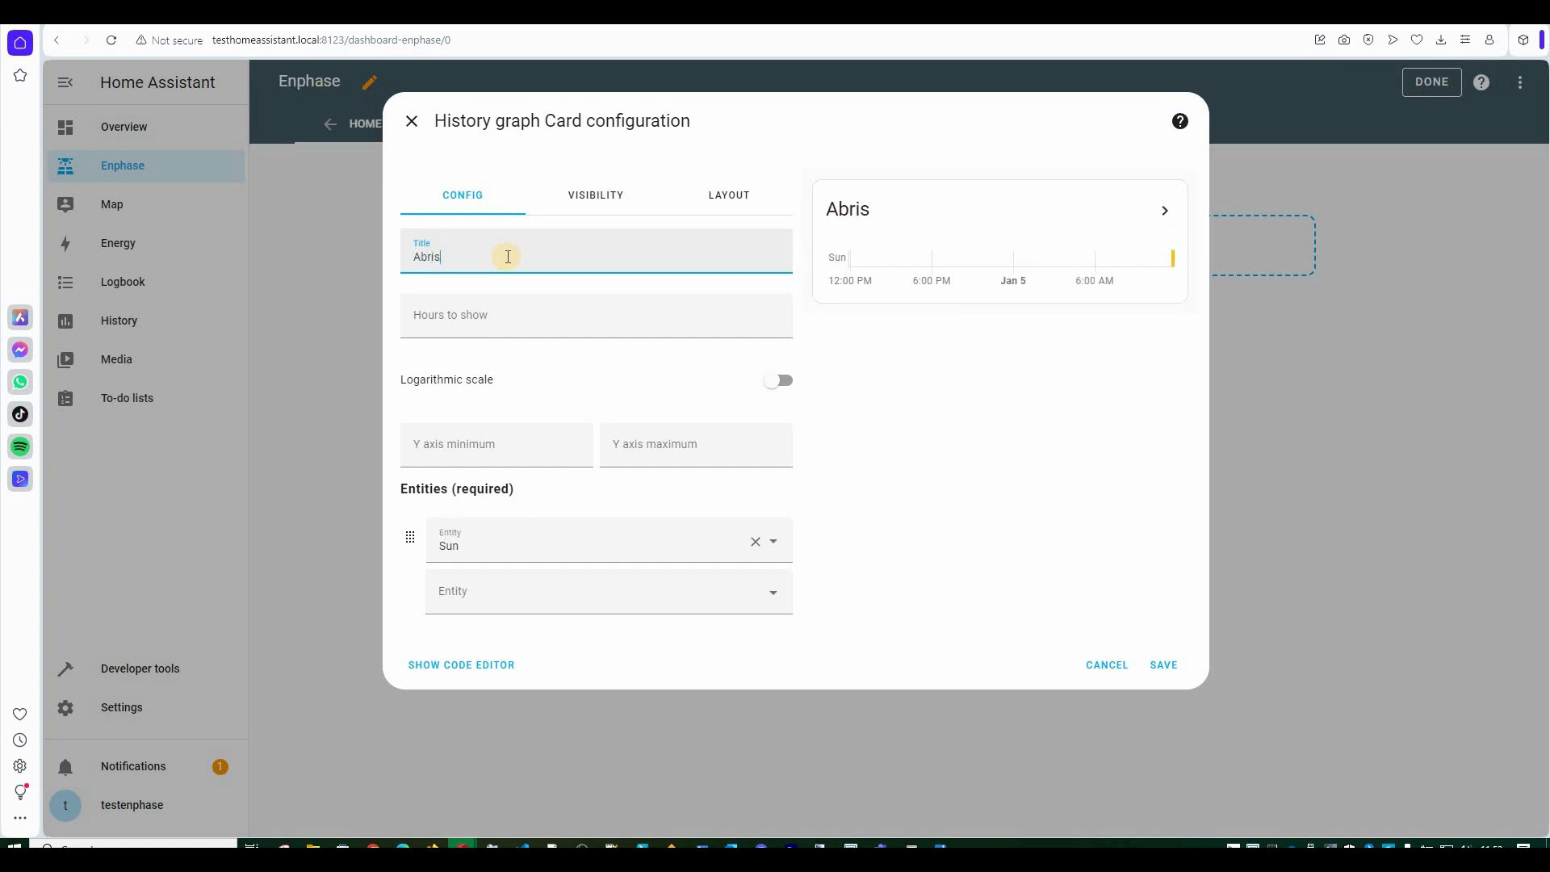
type("Jardin Plan 2")
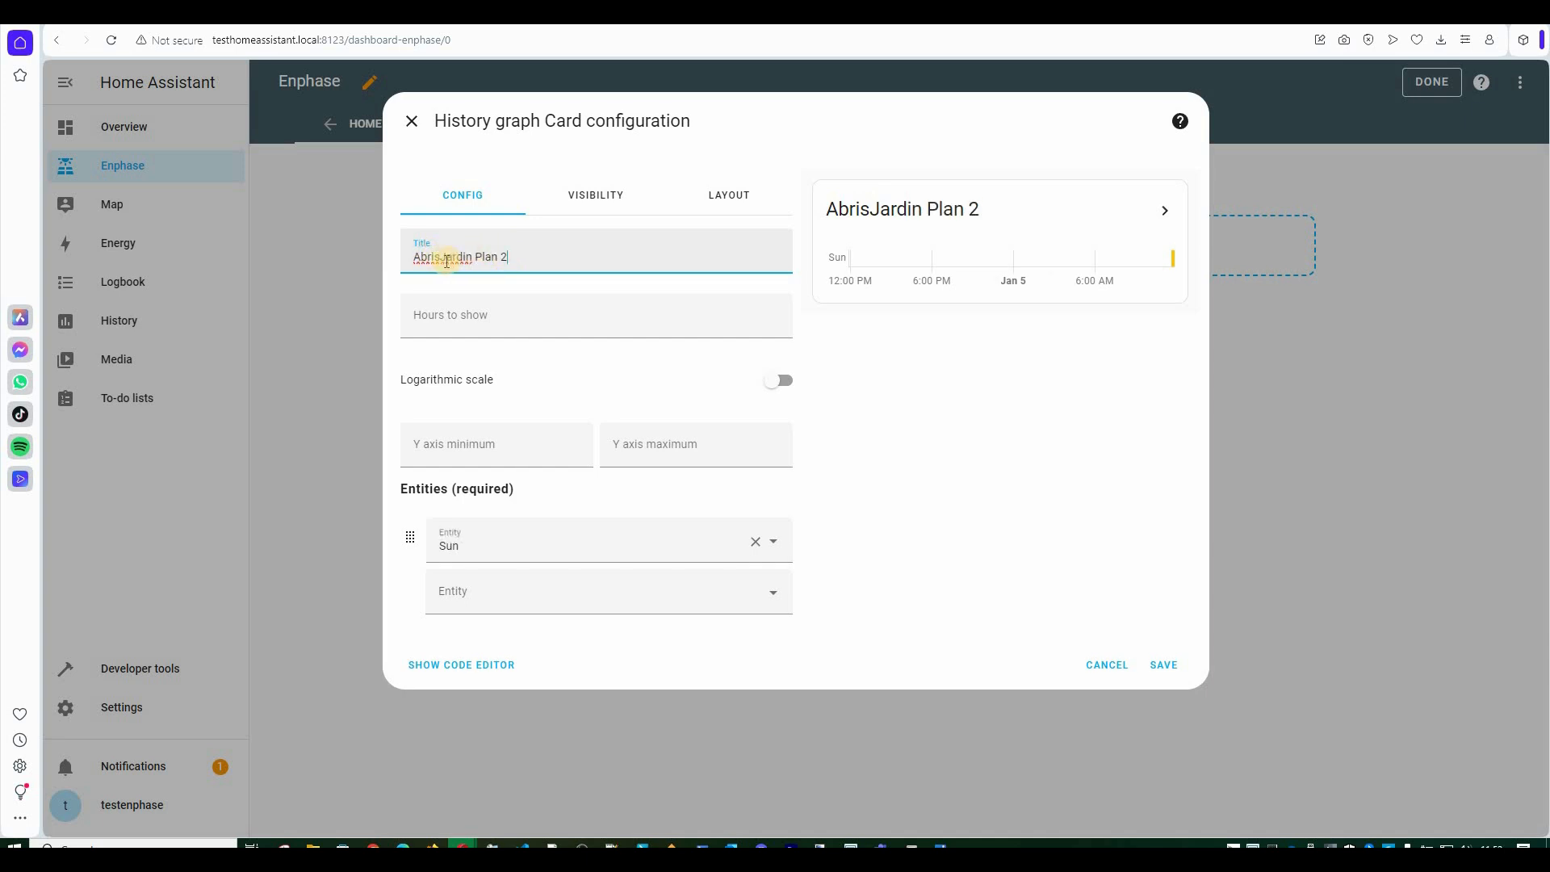
left_click(510, 275)
left_click(510, 309)
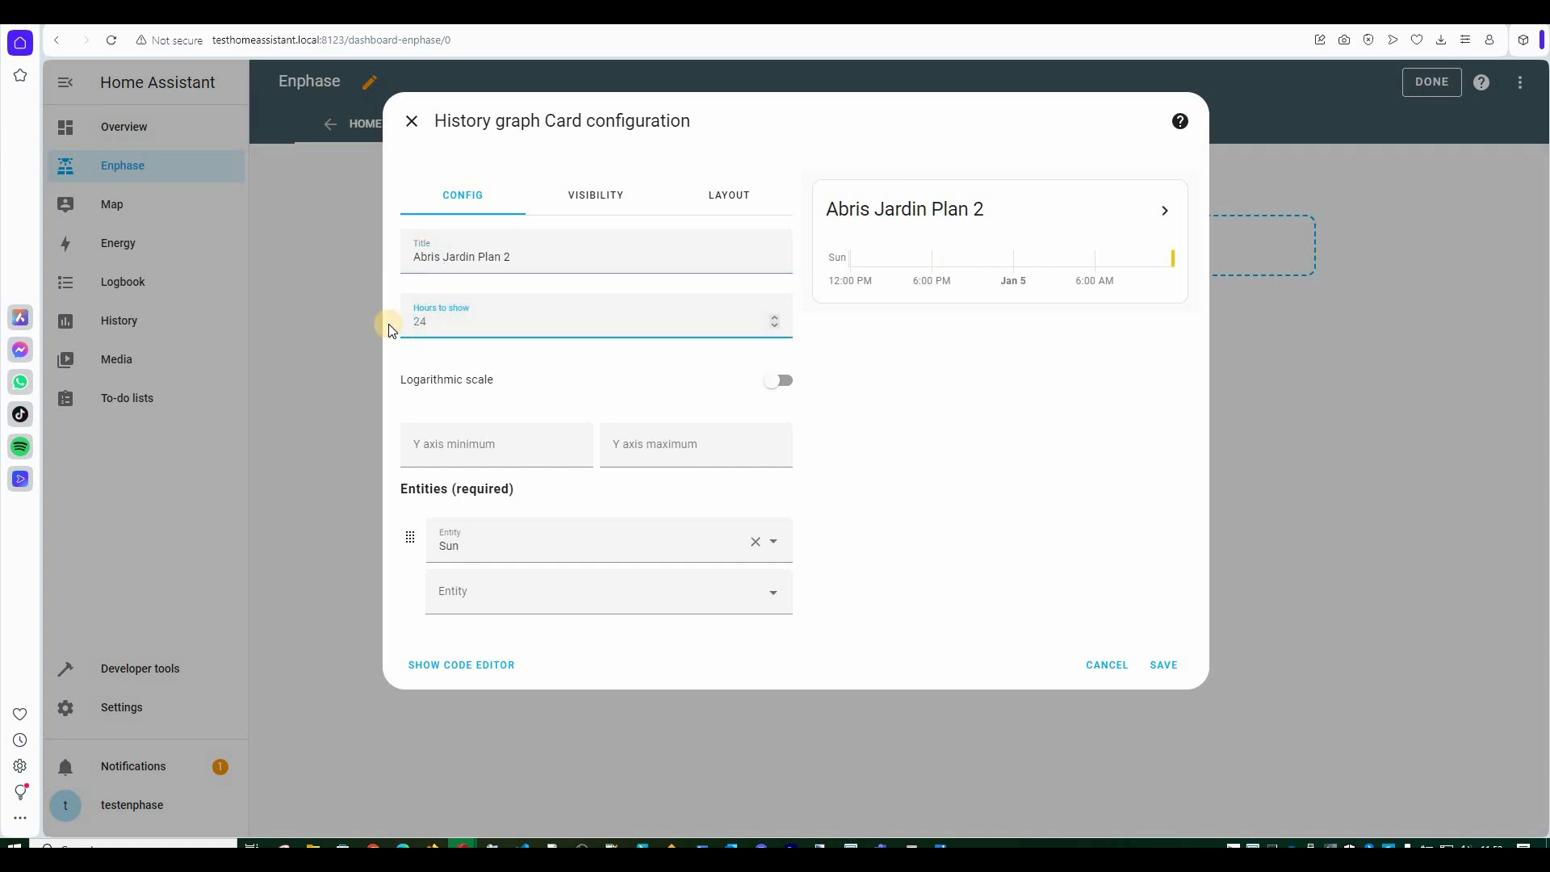
key("Delete")
key("Delete")
type("48")
left_click(497, 452)
type("0")
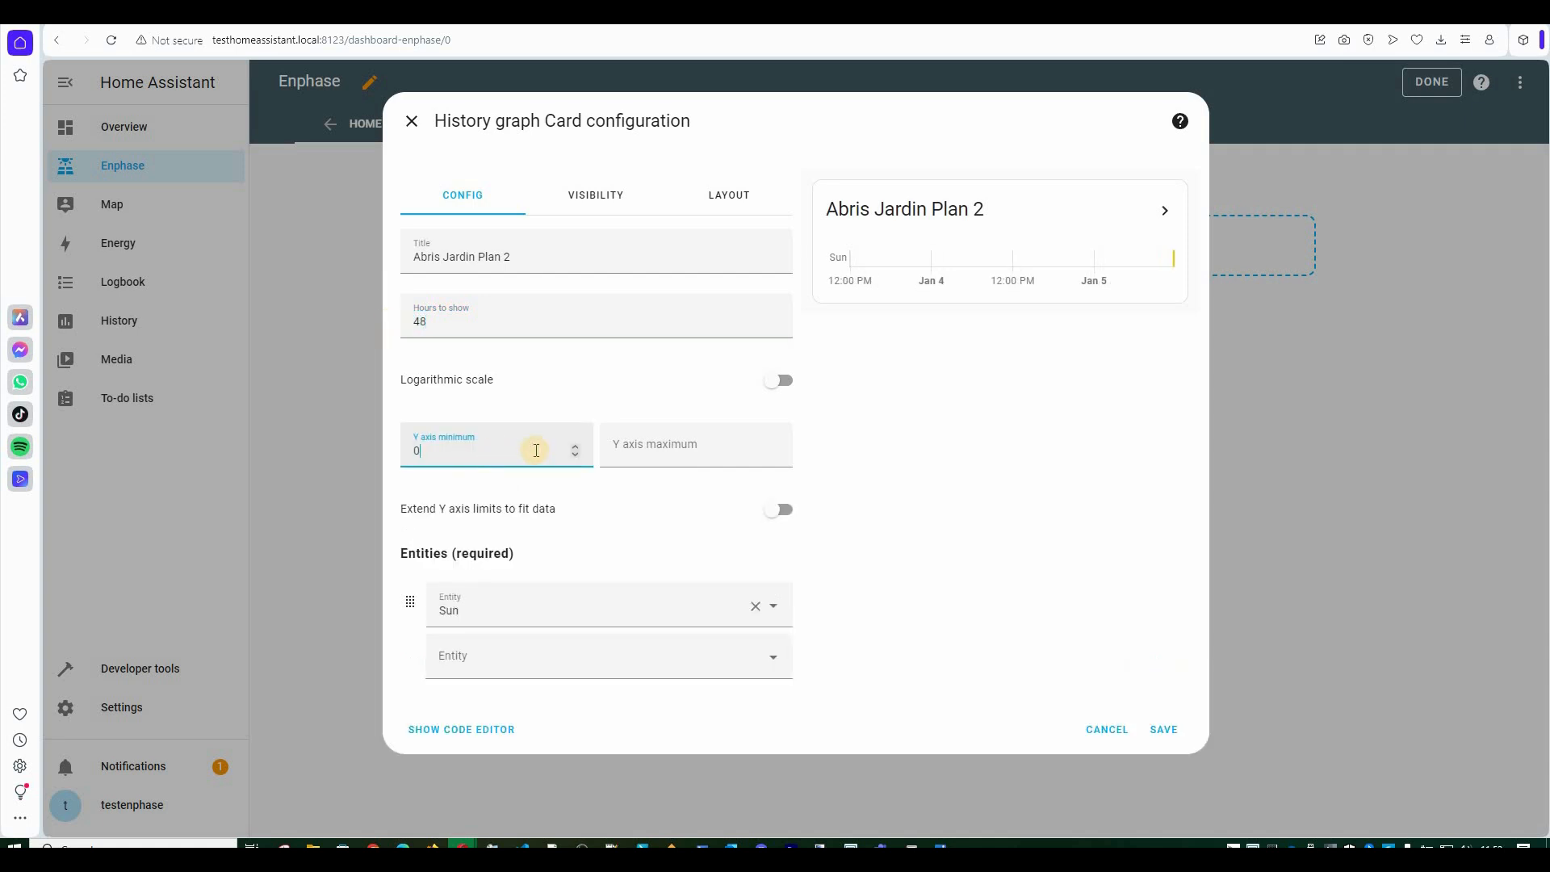
left_click(663, 446)
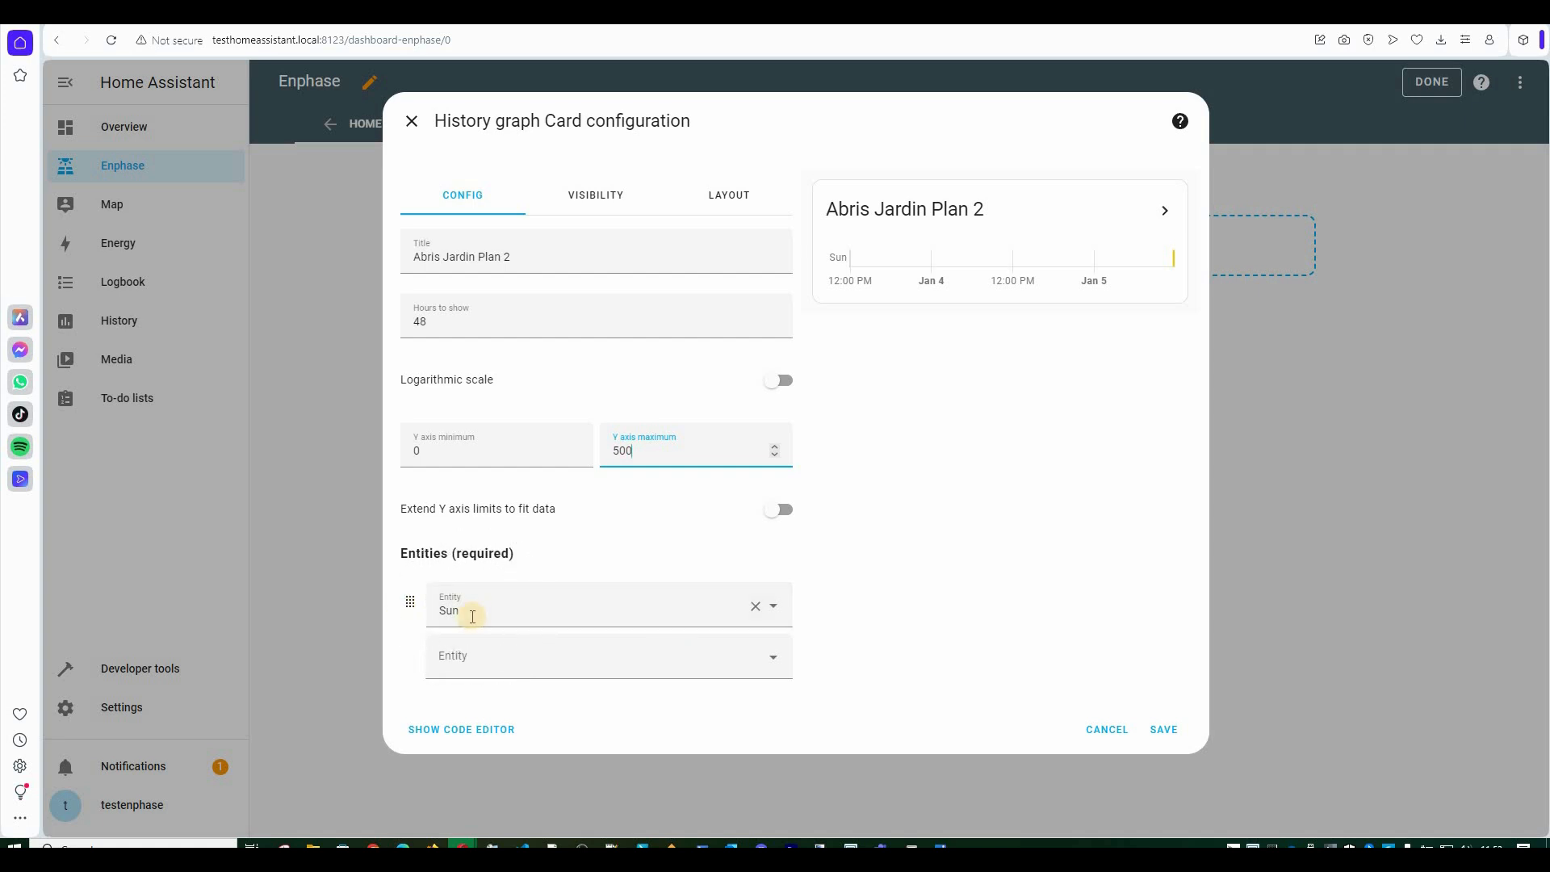
Replace the Sun entity with AbrisJardinPlan2 and save the card.
left_click(767, 611)
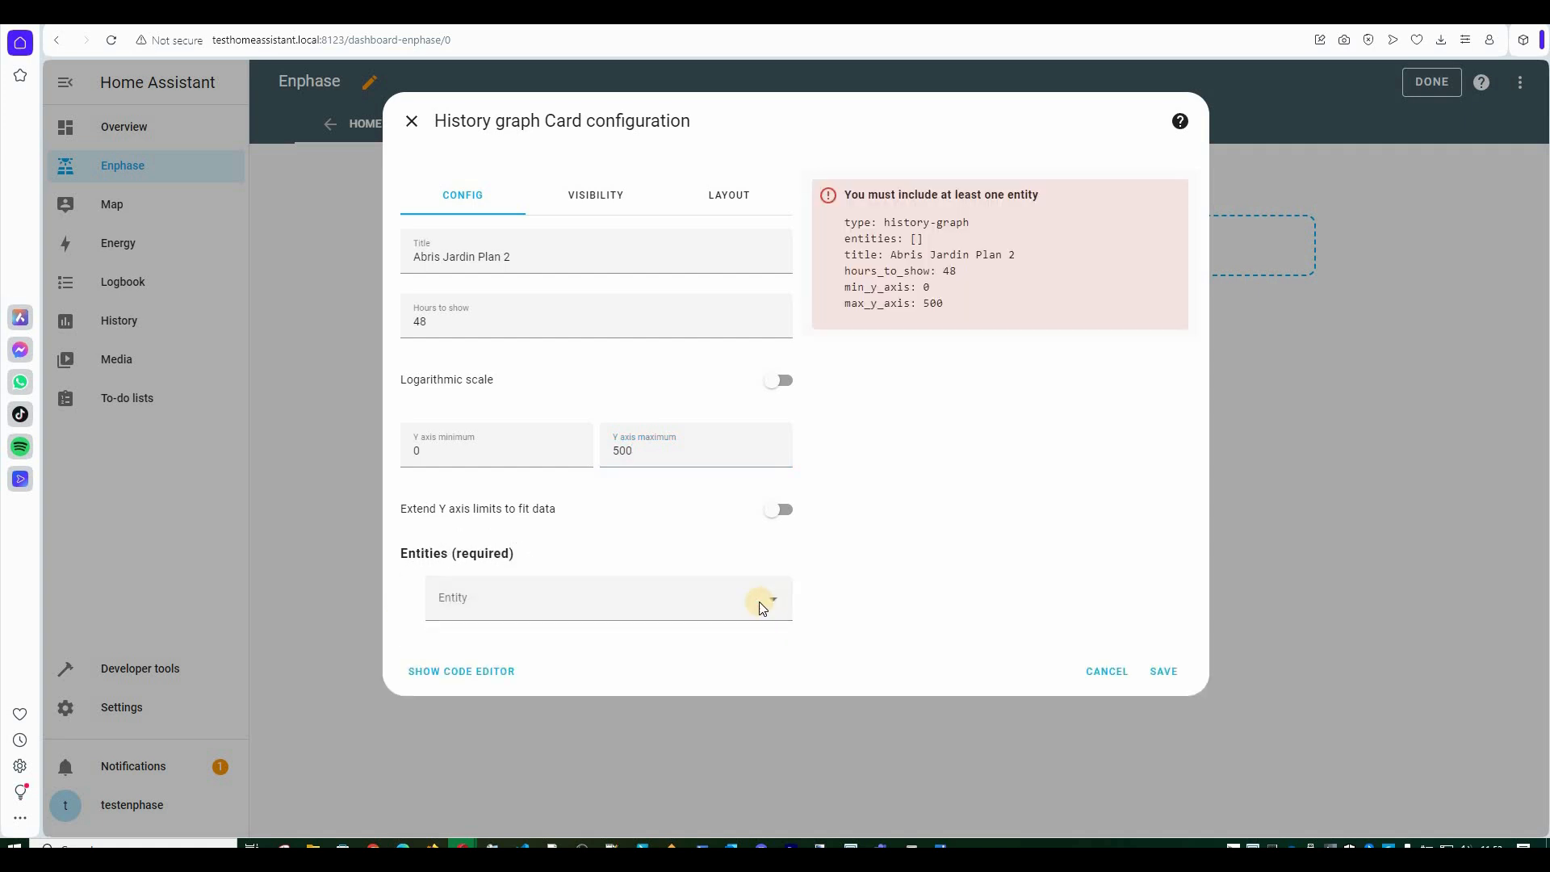
left_click(762, 607)
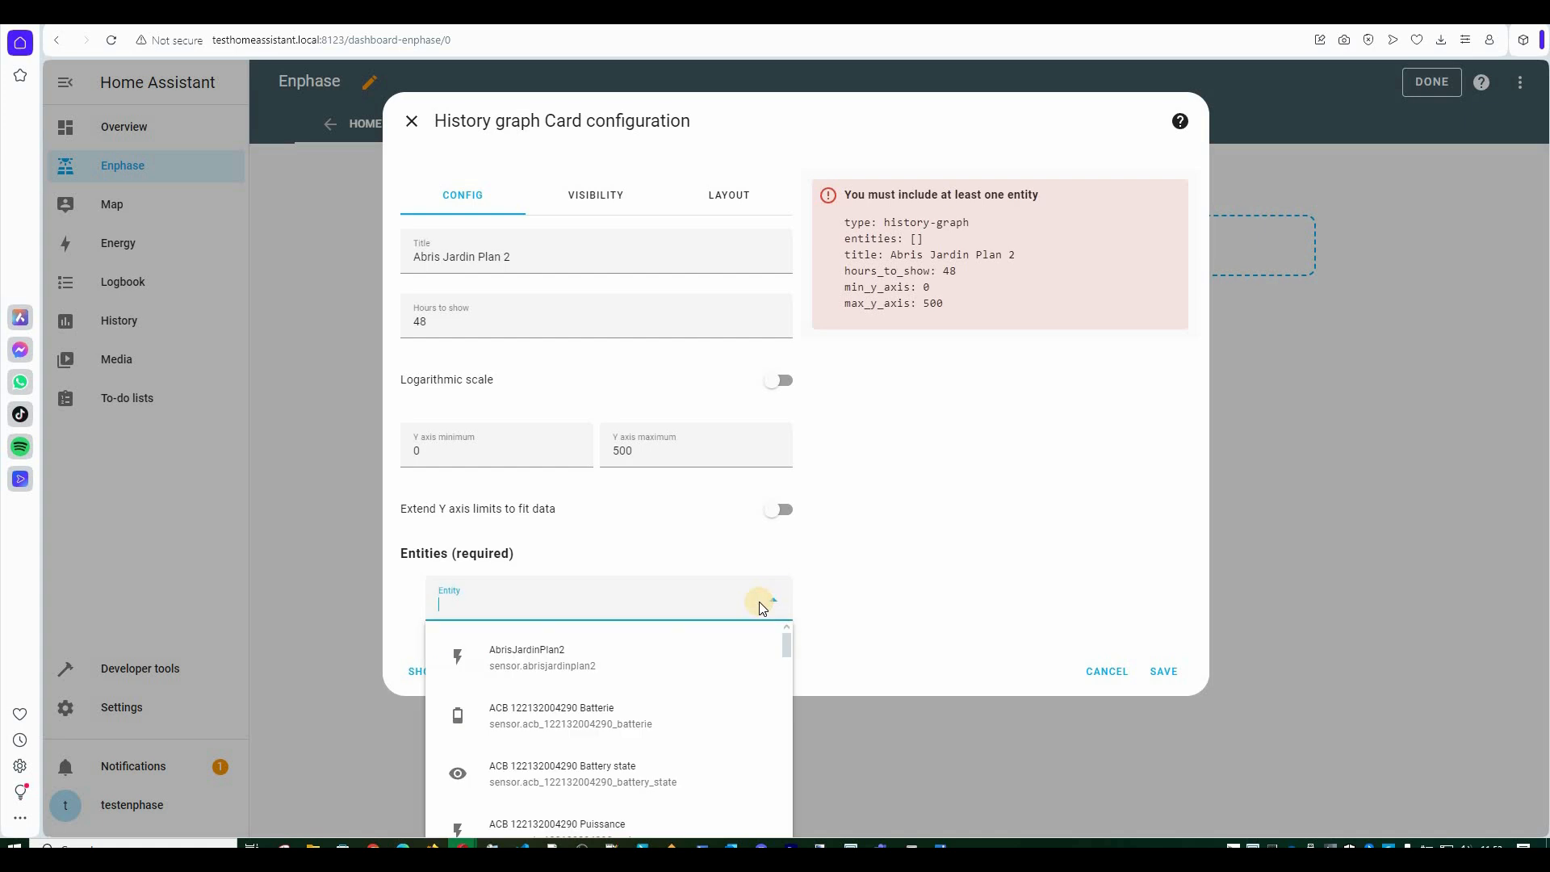
left_click(525, 658)
left_click(1159, 733)
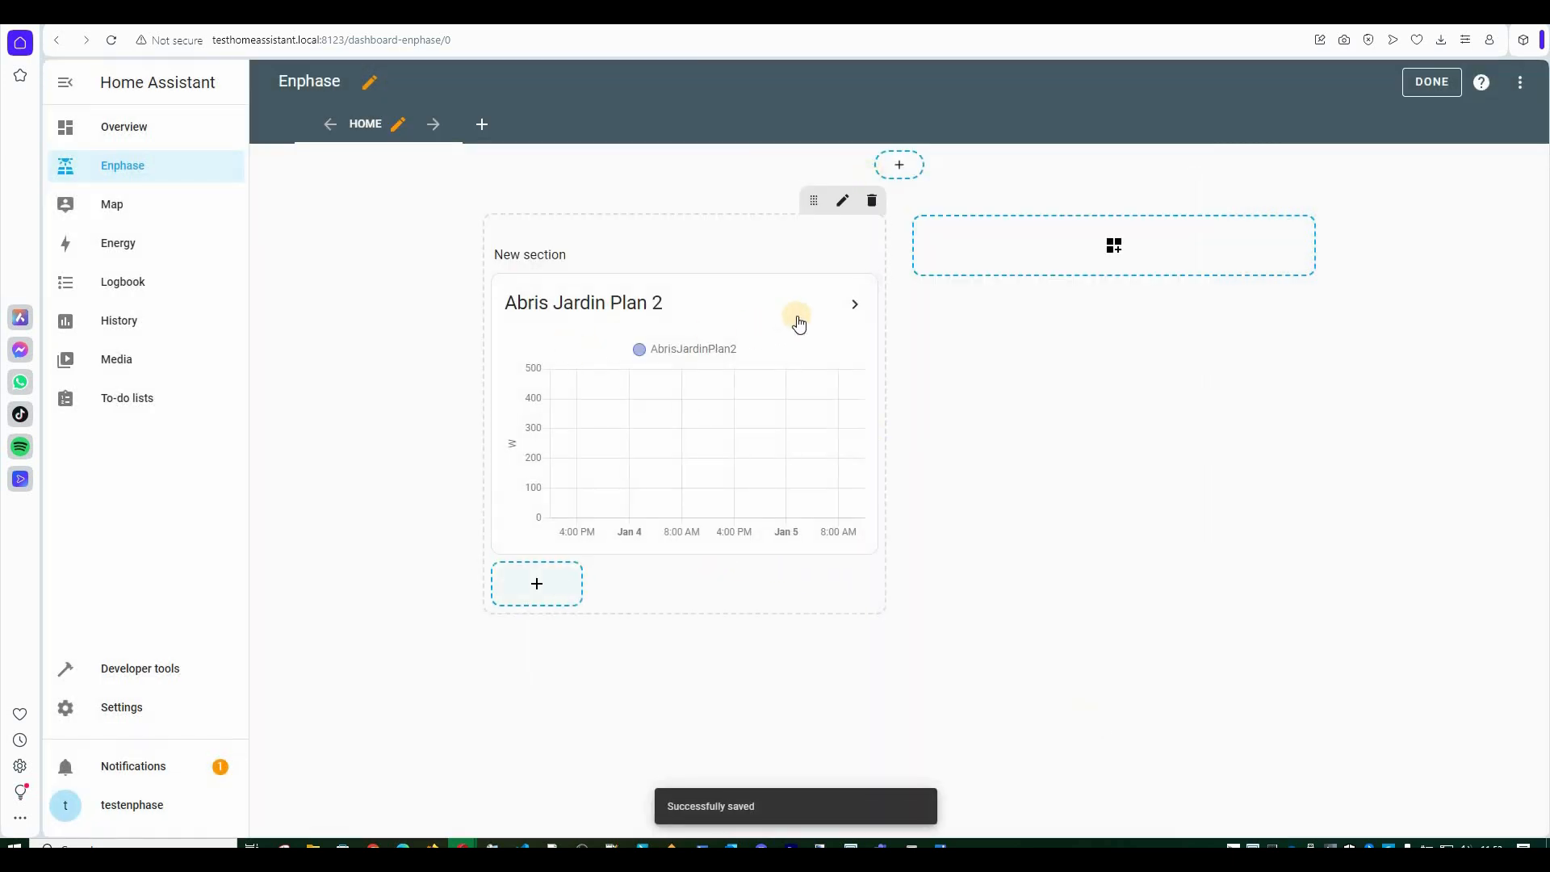
mouse_move(688, 423)
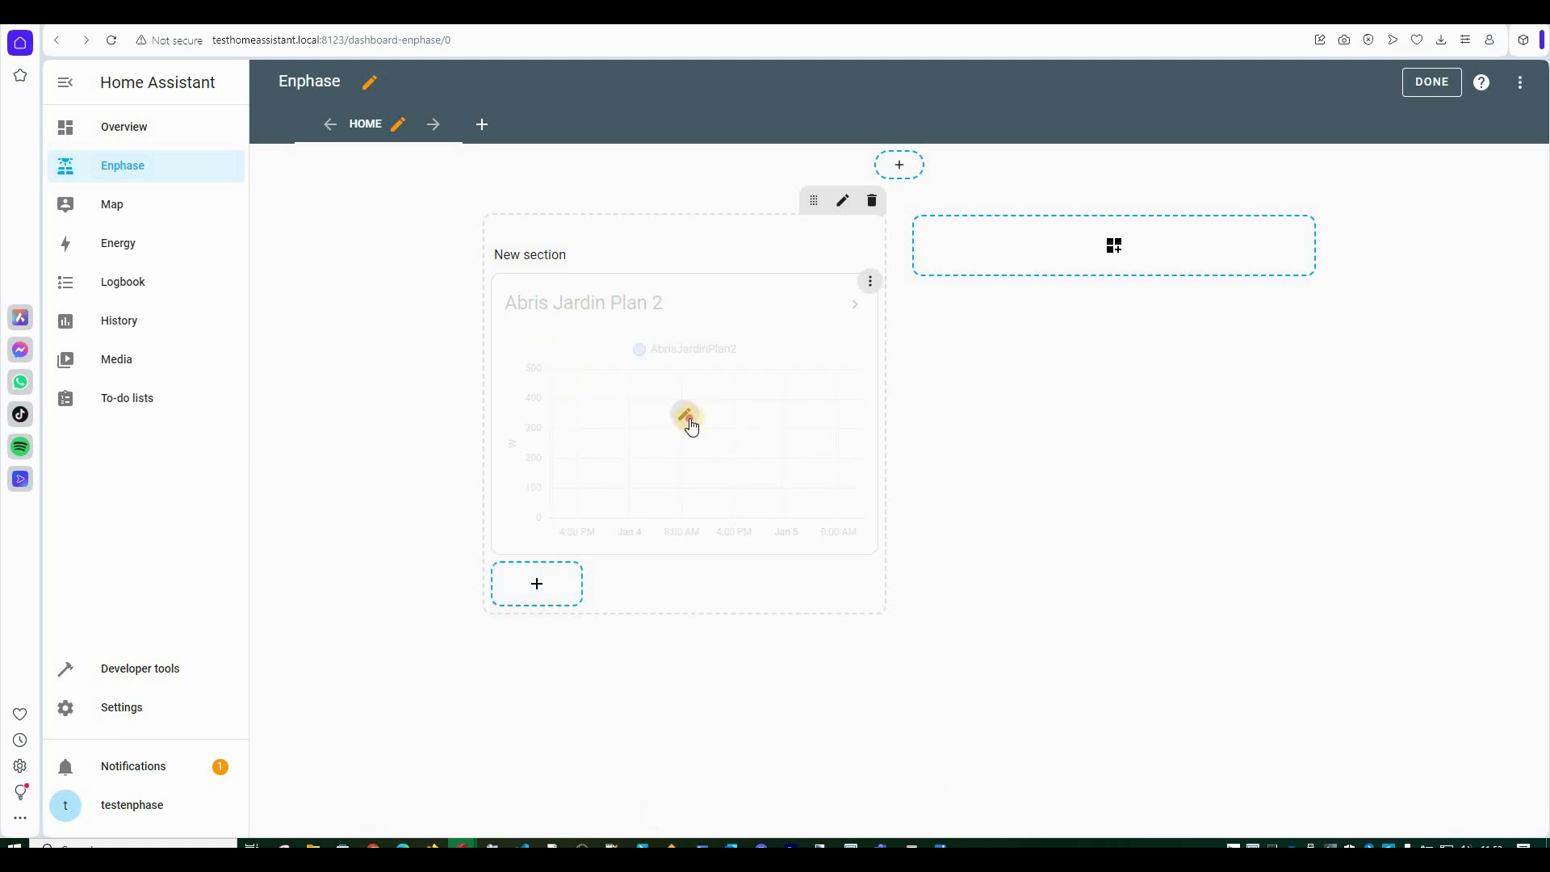
Change the graph's Y axis maximum to 200 and hours shown to 24.
left_click(685, 430)
left_click_drag(657, 449, 602, 449)
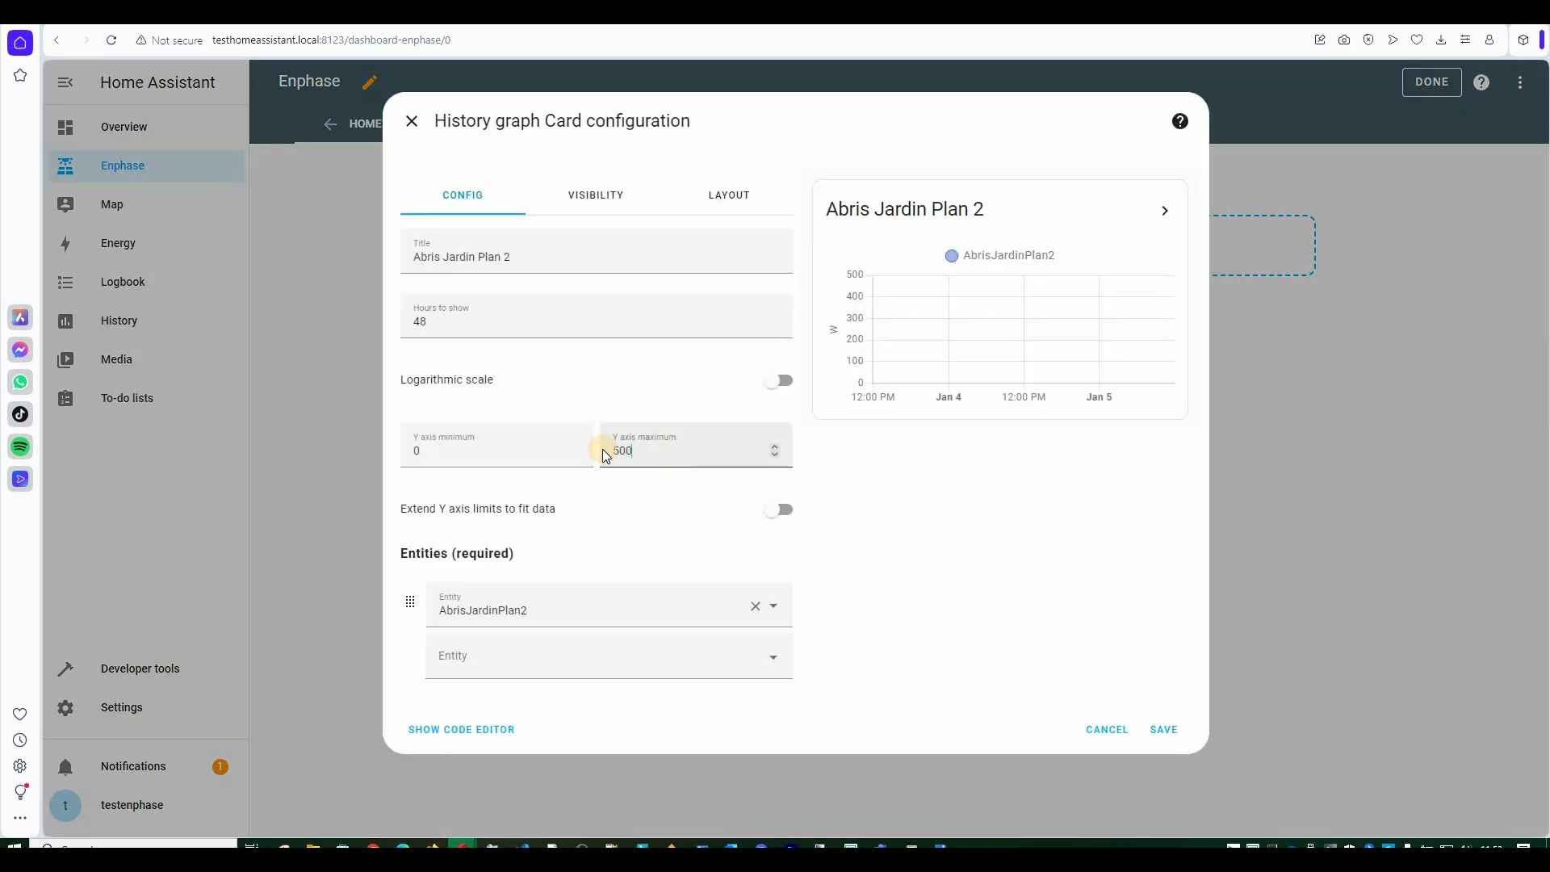
type("200")
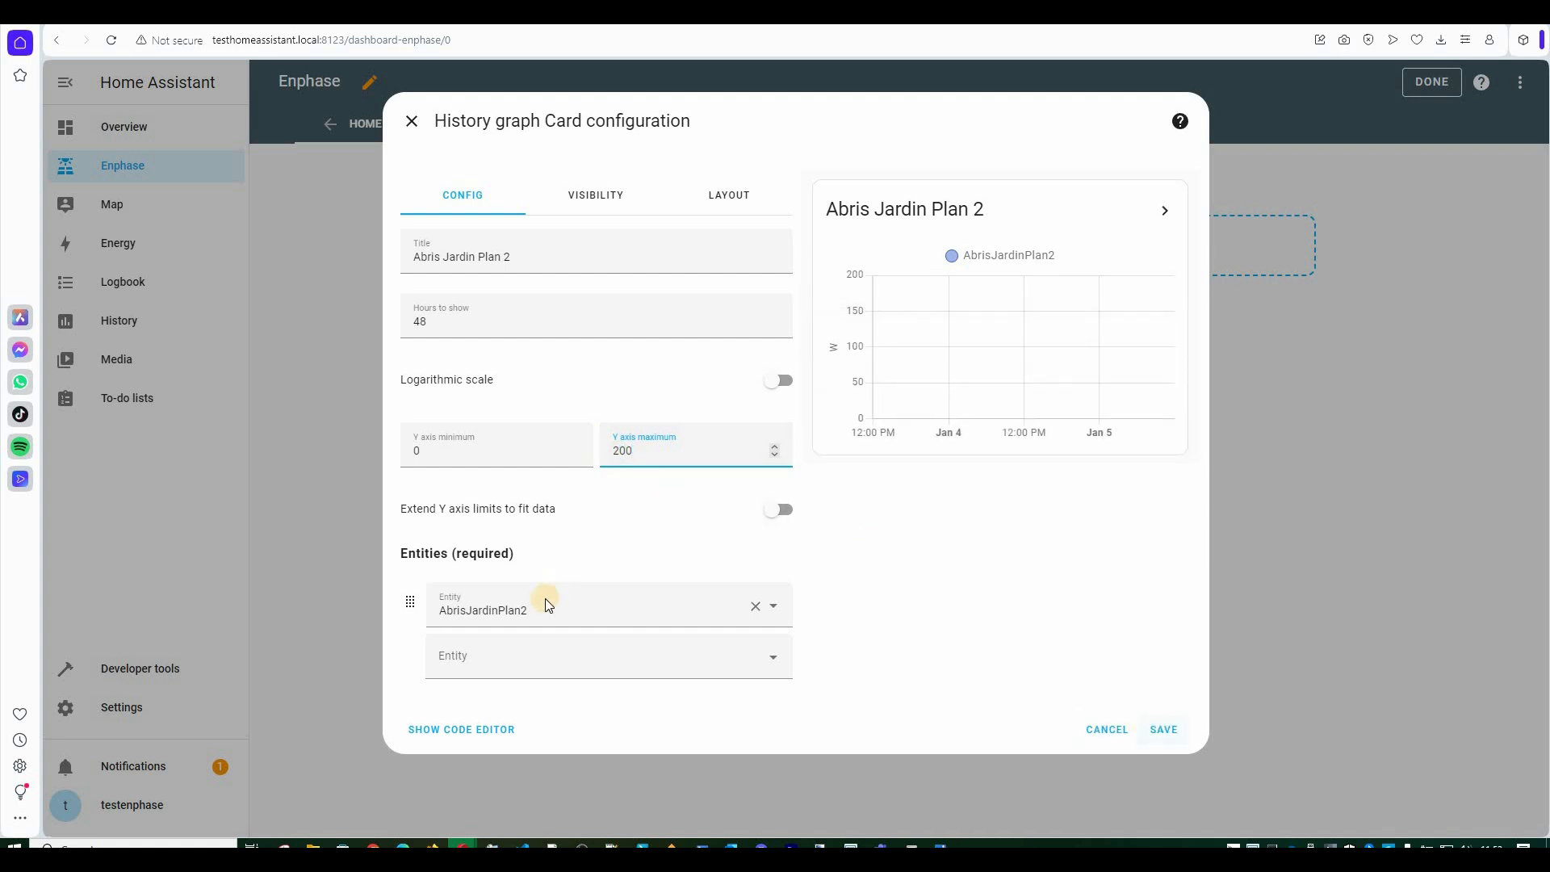
left_click(401, 318)
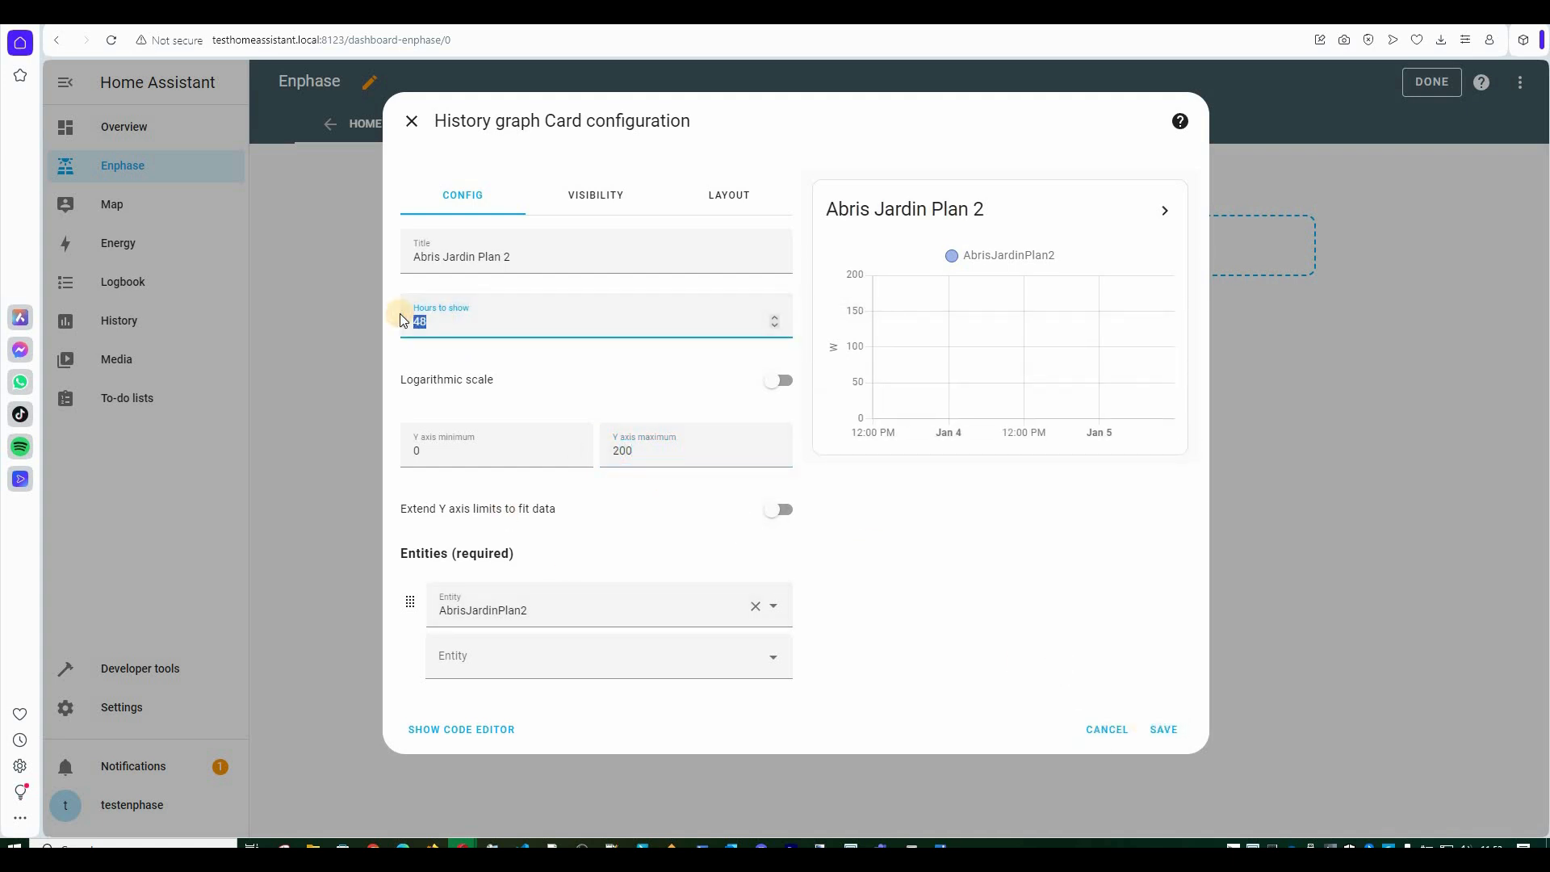
type("24")
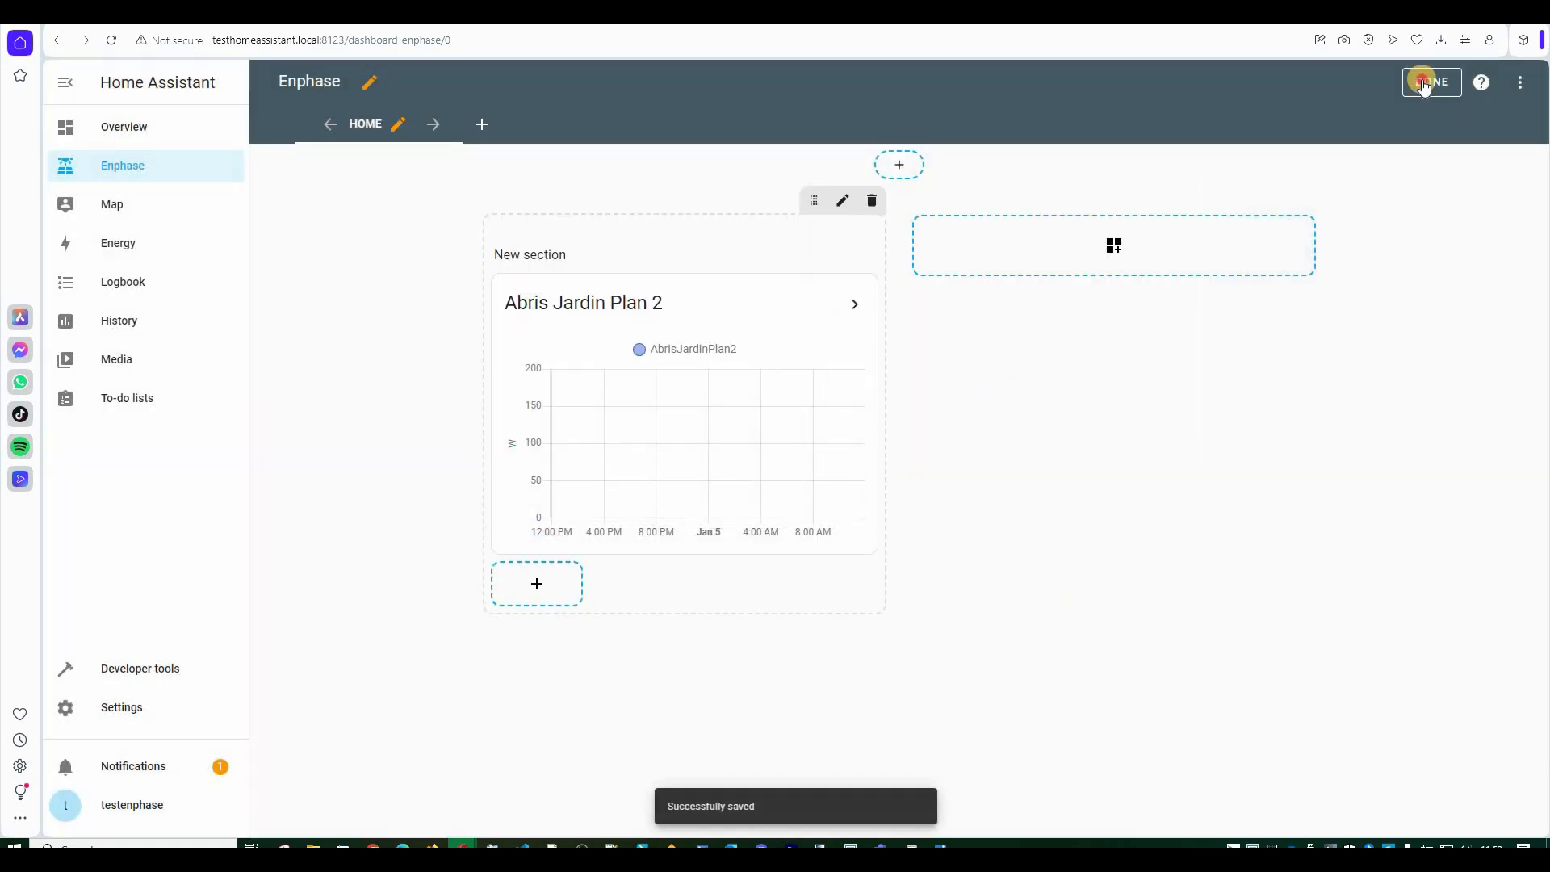
Leave edit mode, check the 27 W reading on the chart, and re-enter dashboard editing.
left_click(1431, 82)
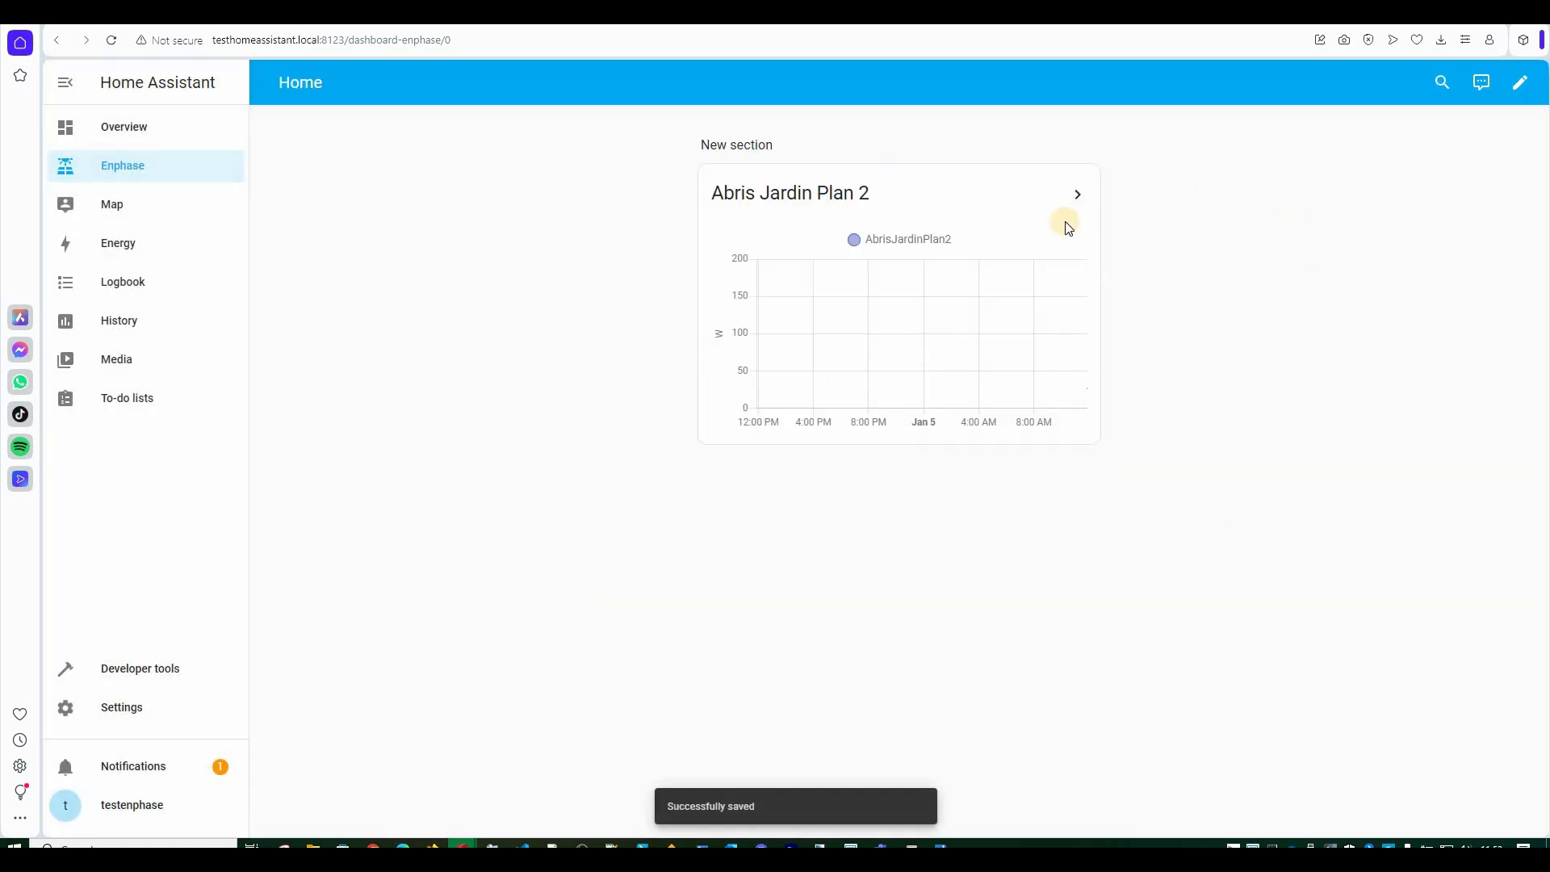
left_click(1086, 390)
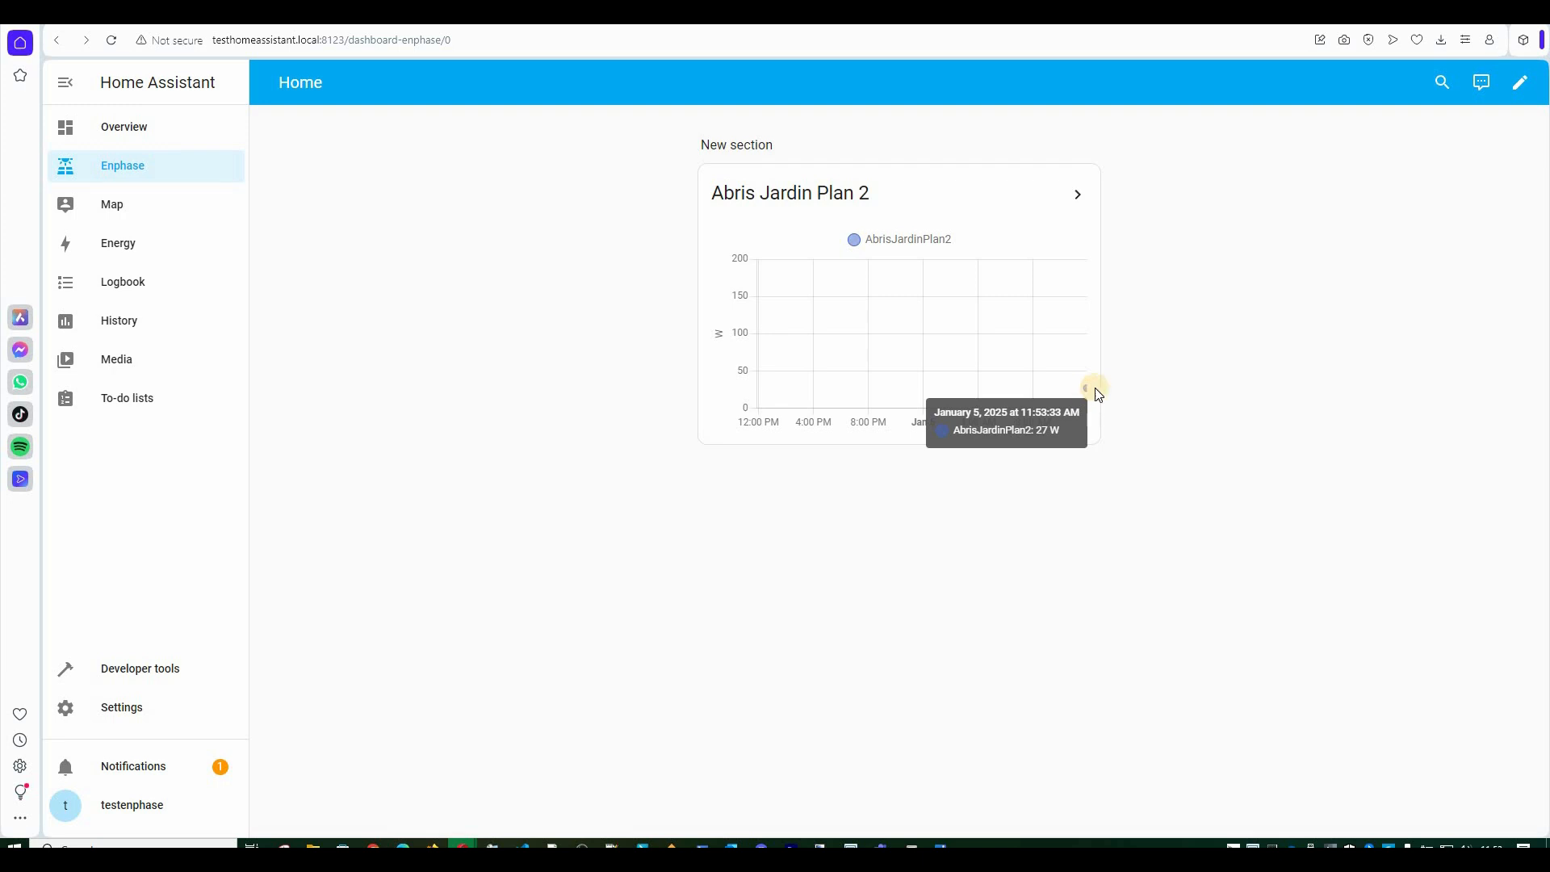
left_click(1522, 87)
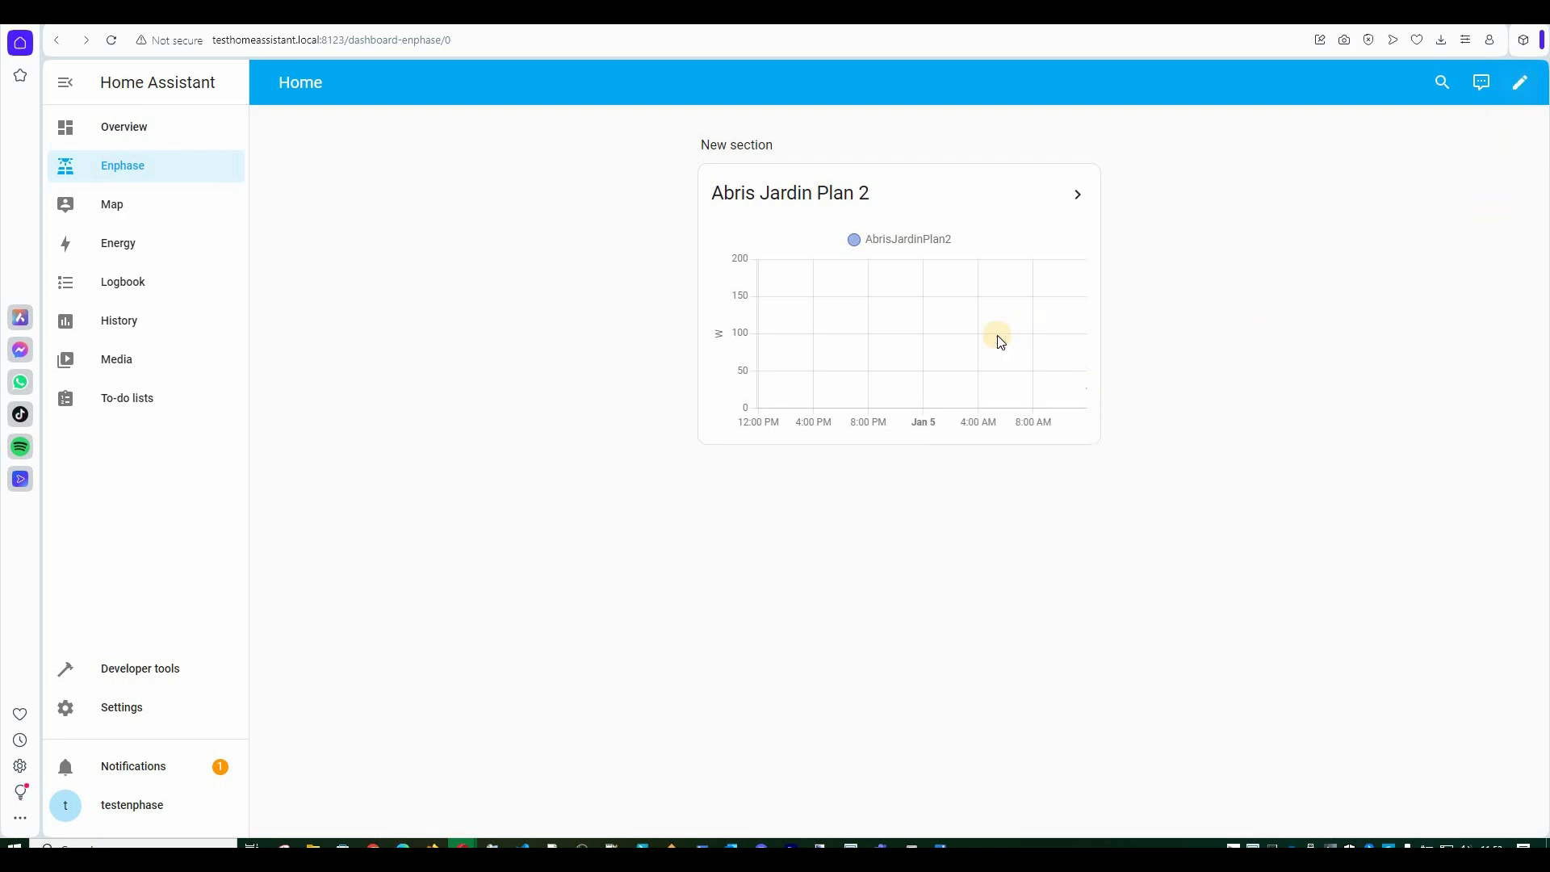
Add a second section to the dashboard and choose a Picture elements card for it.
left_click(1113, 245)
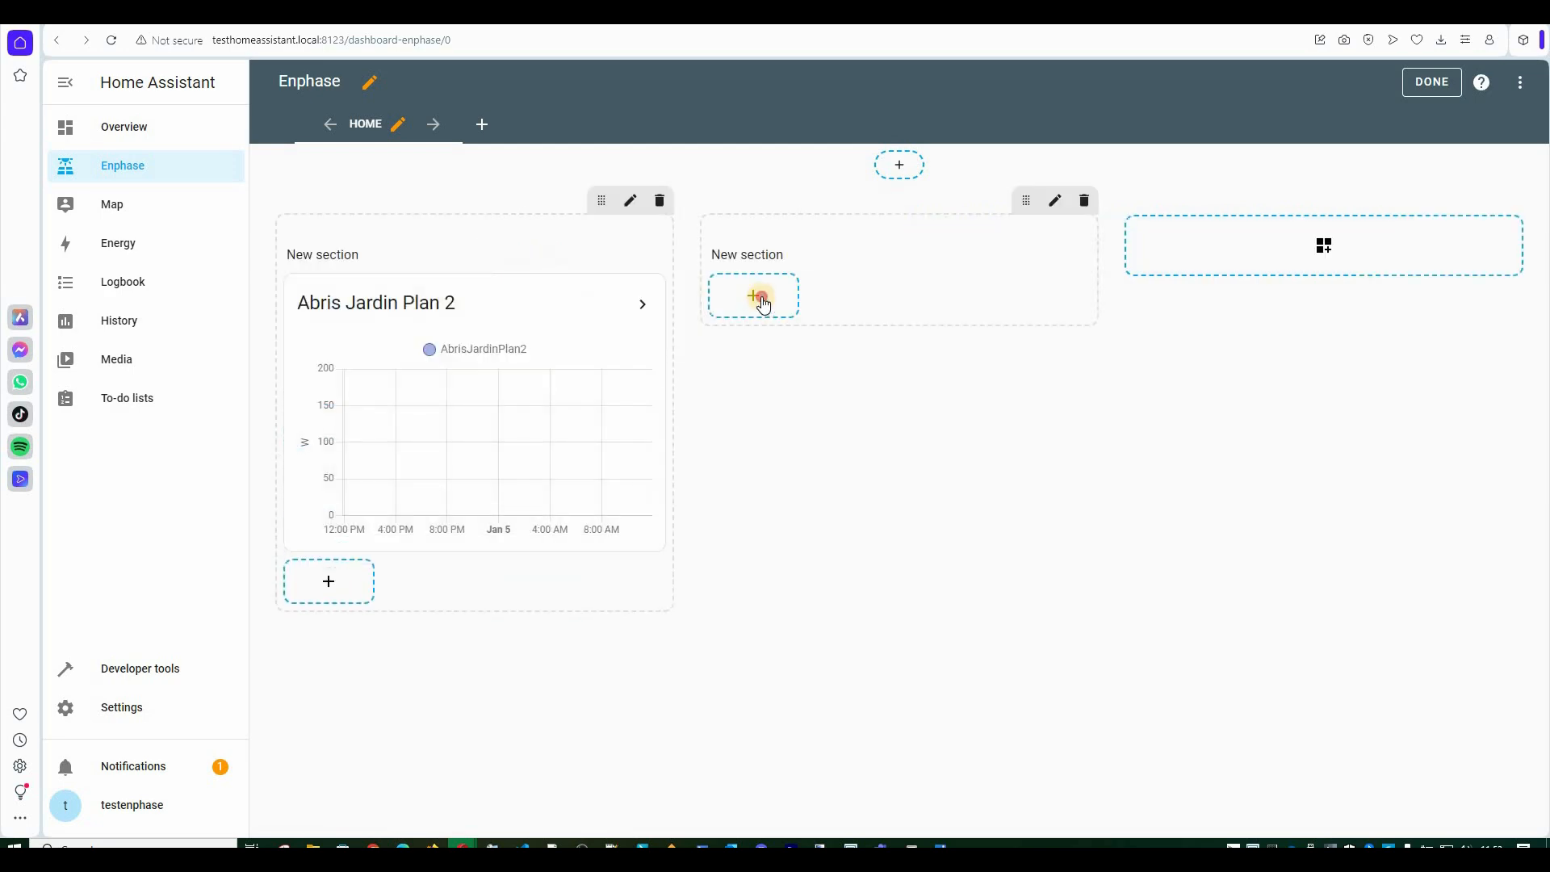
left_click(754, 294)
scroll(838, 557, "down", 9)
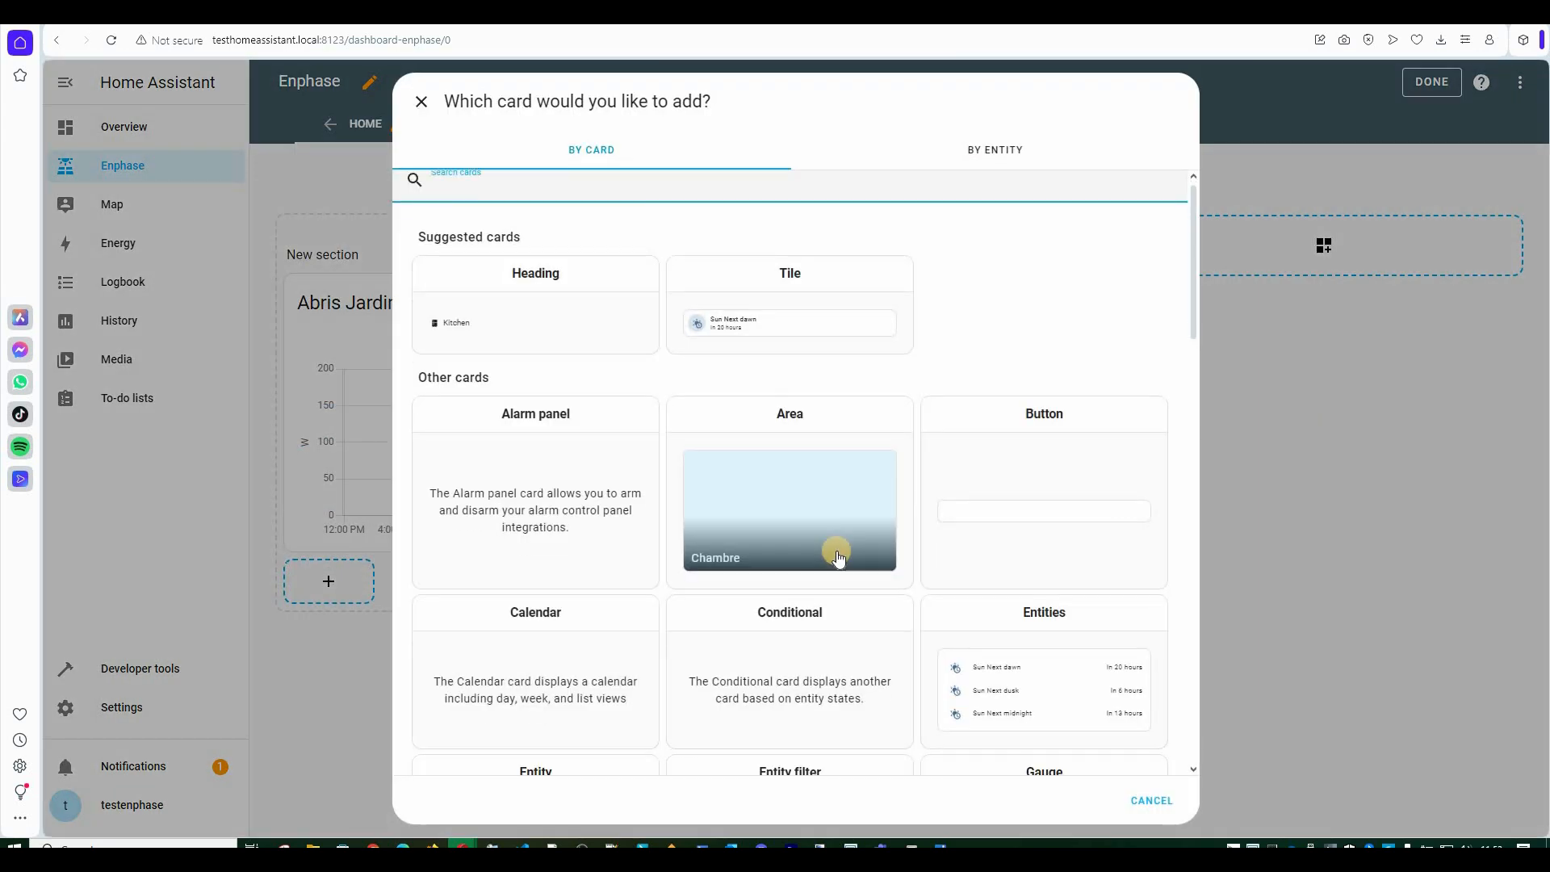
scroll(838, 557, "down", 3)
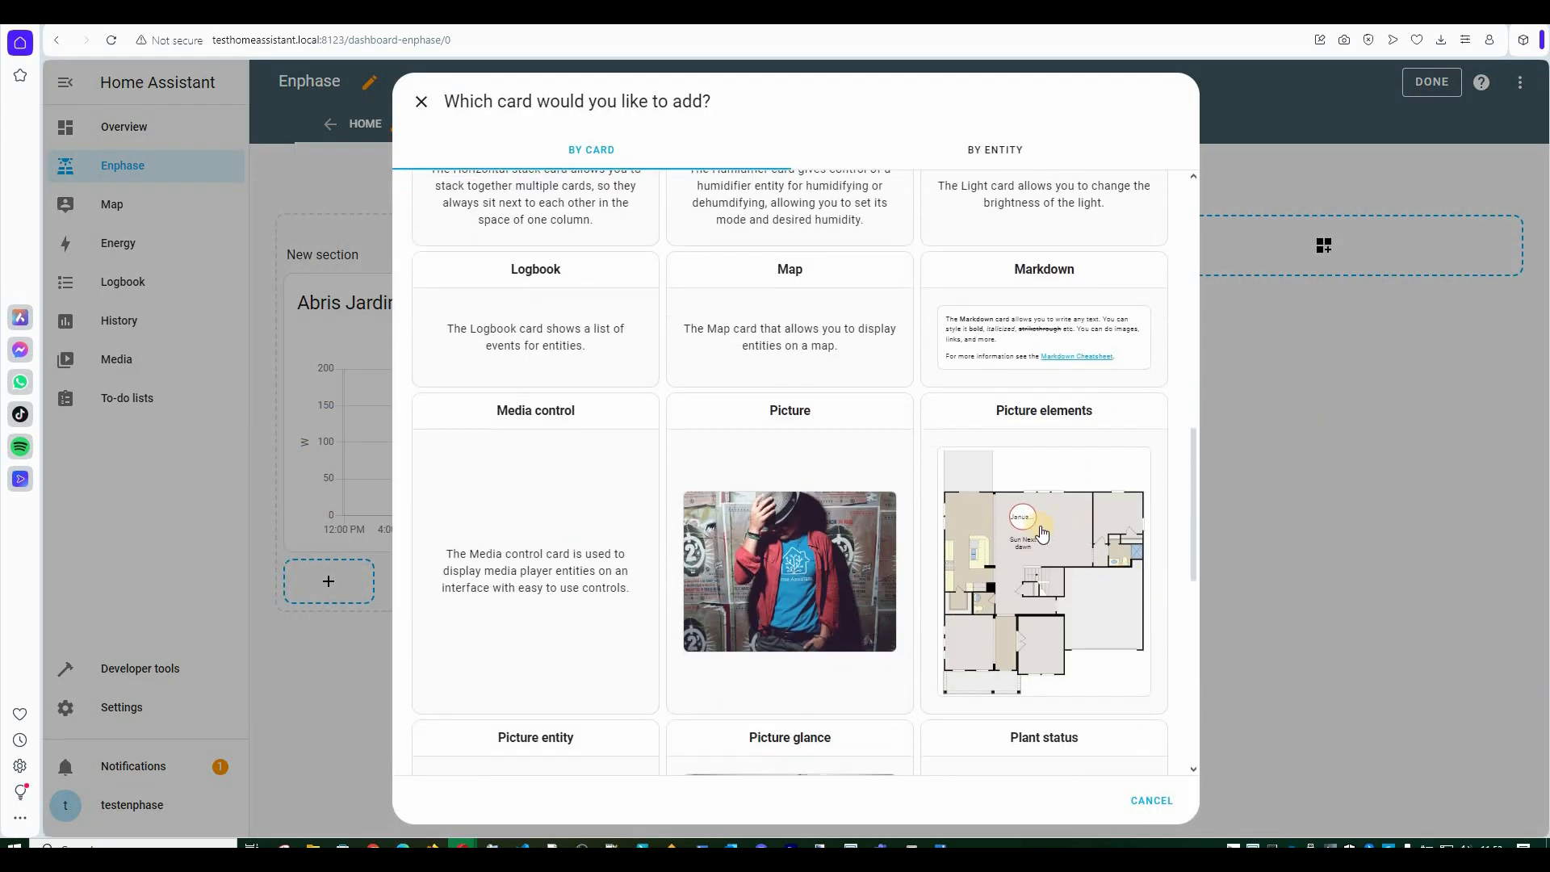
left_click(1035, 539)
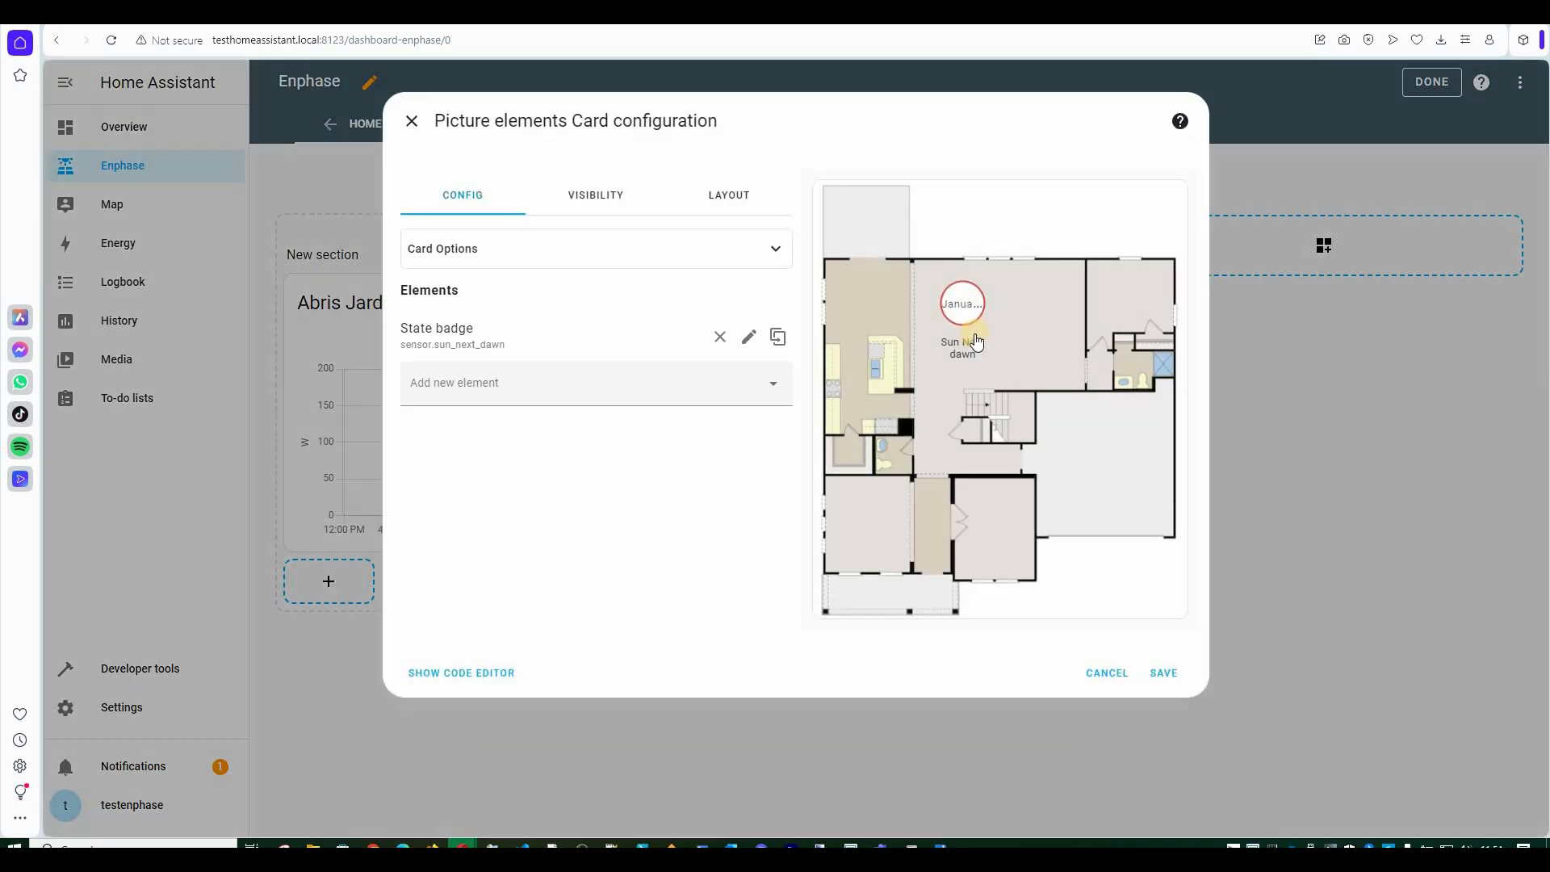
Set the card's background to the uploaded 512x512.png roof photo.
left_click(604, 257)
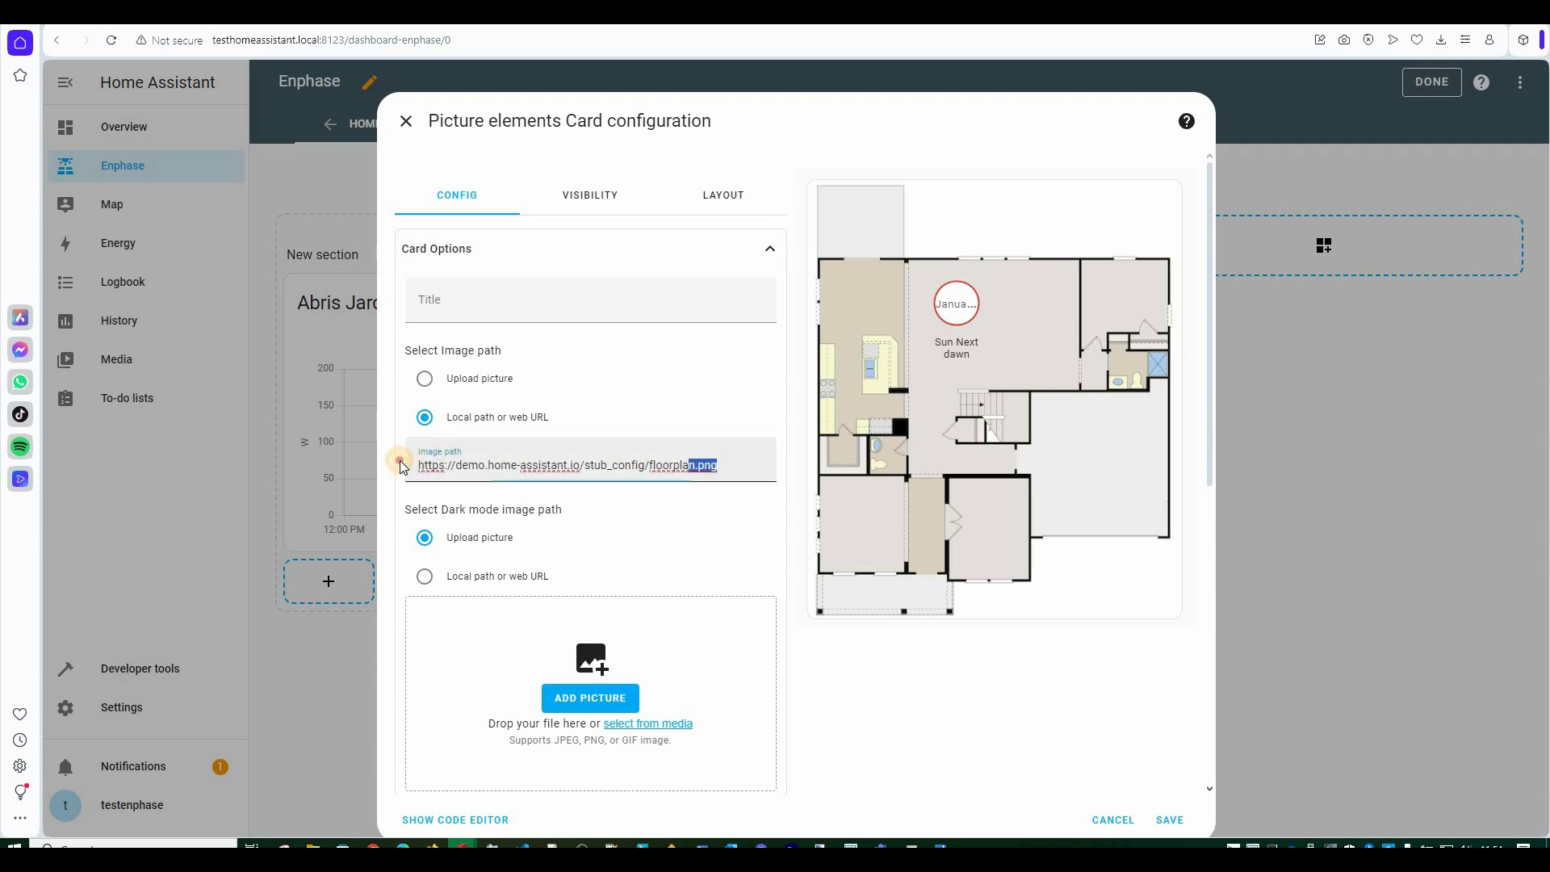
left_click(424, 379)
left_click(590, 538)
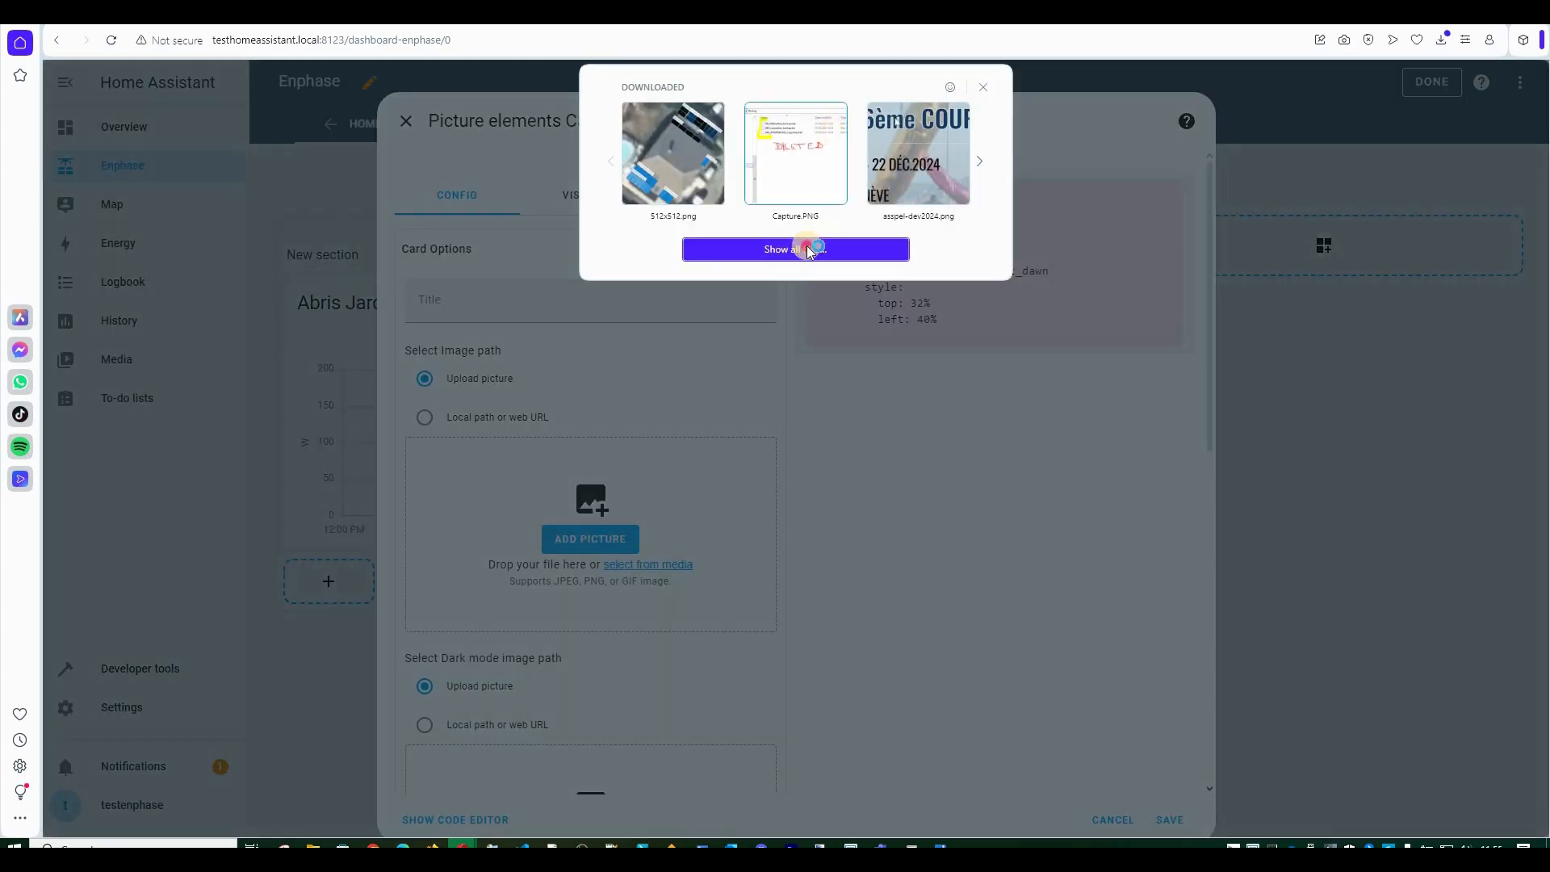
left_click(806, 248)
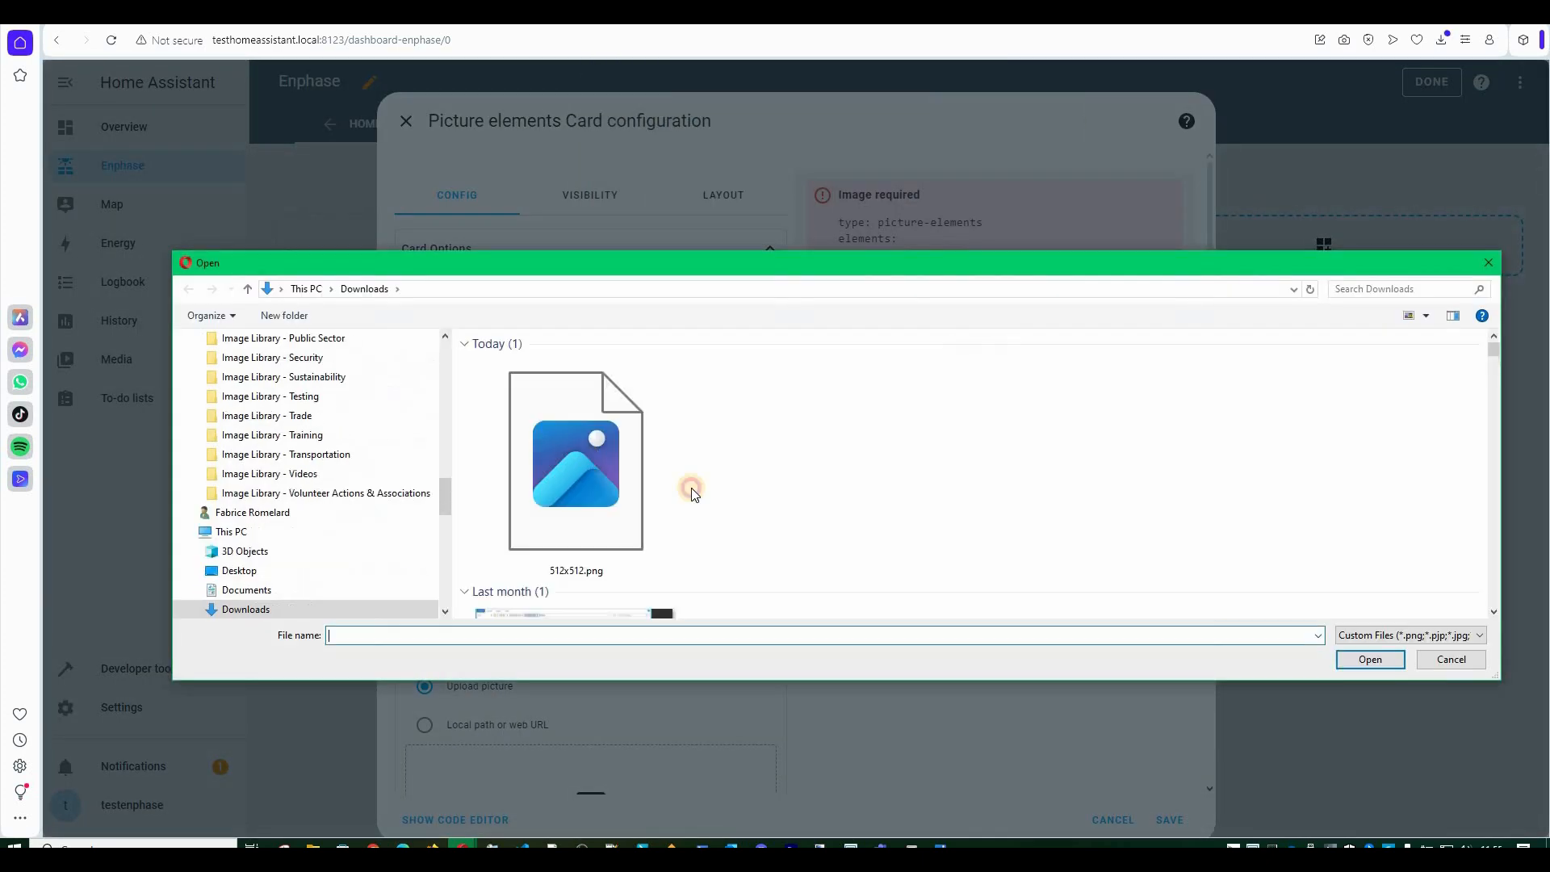
left_click(1370, 662)
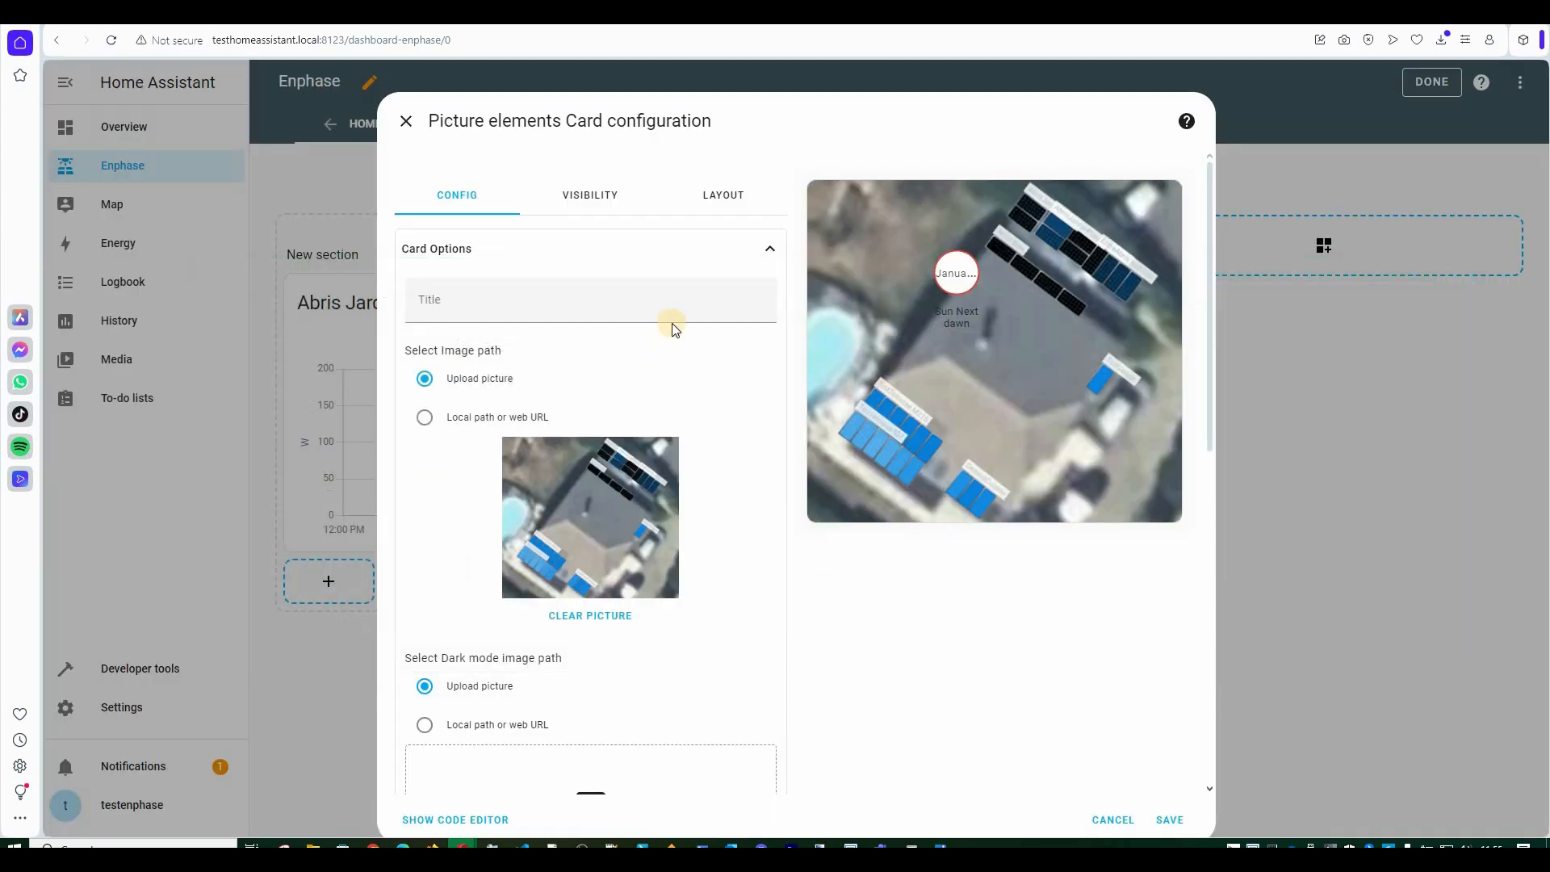
left_click(772, 252)
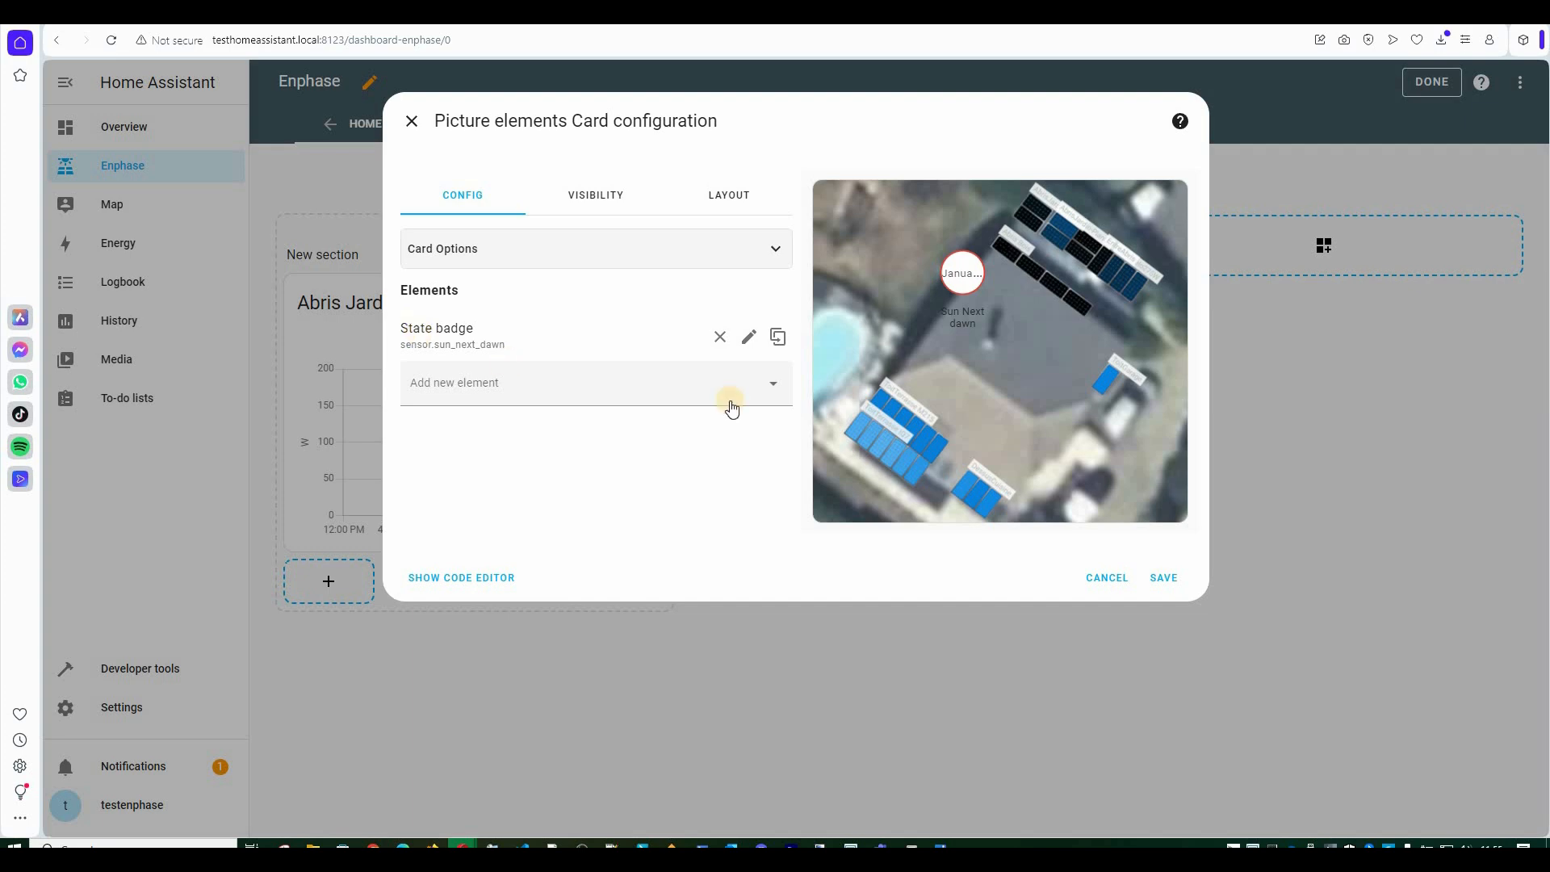
left_click(772, 385)
Add a state label element bound to the AbrisJardinPlan2 sensor.
left_click(439, 511)
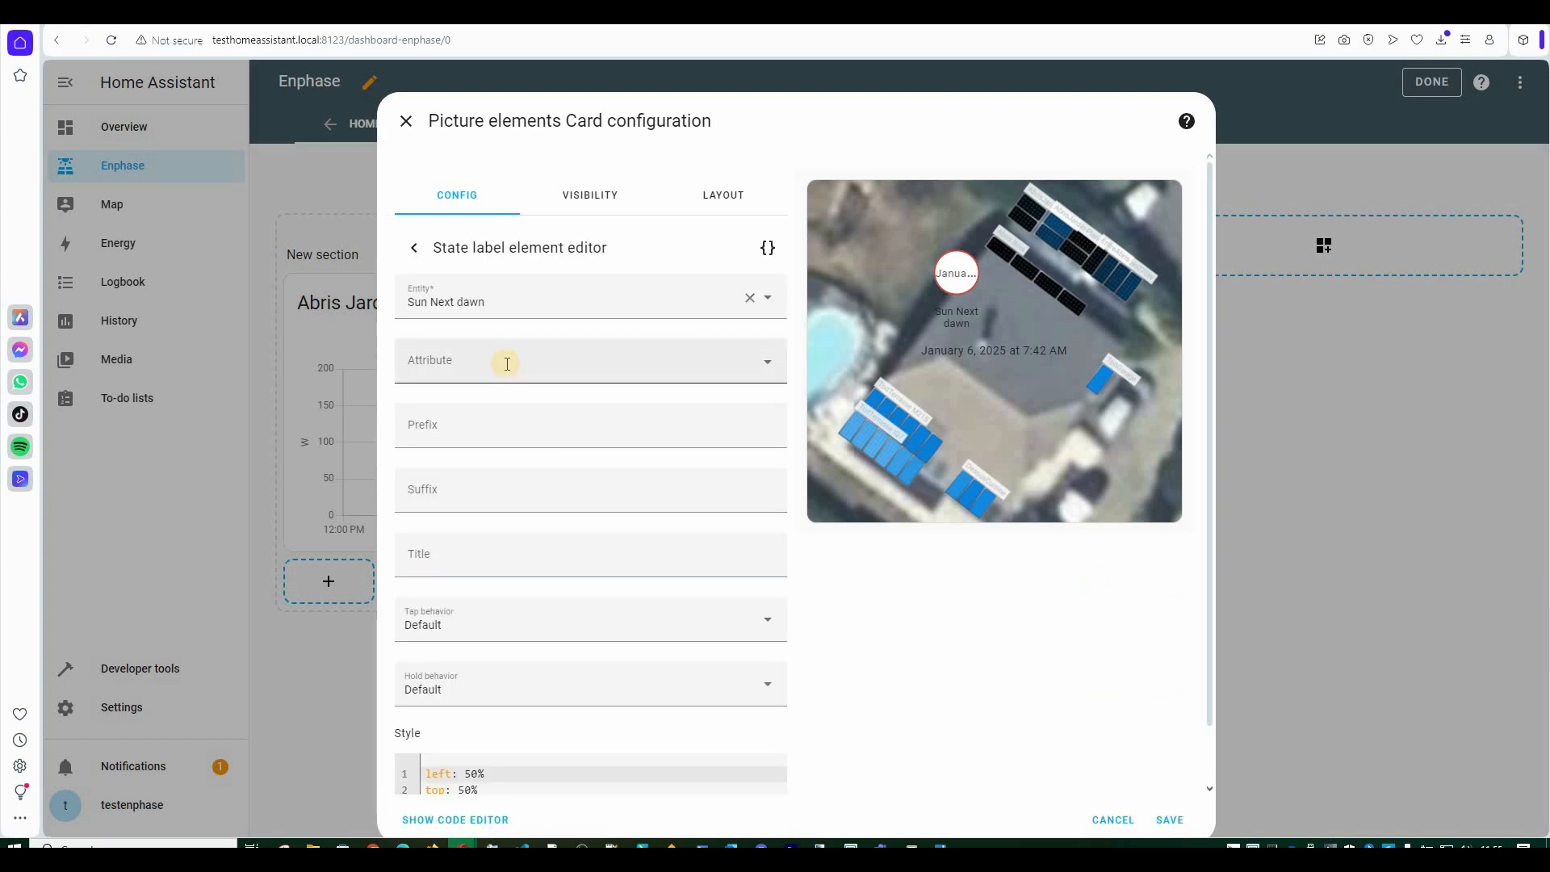
left_click(750, 301)
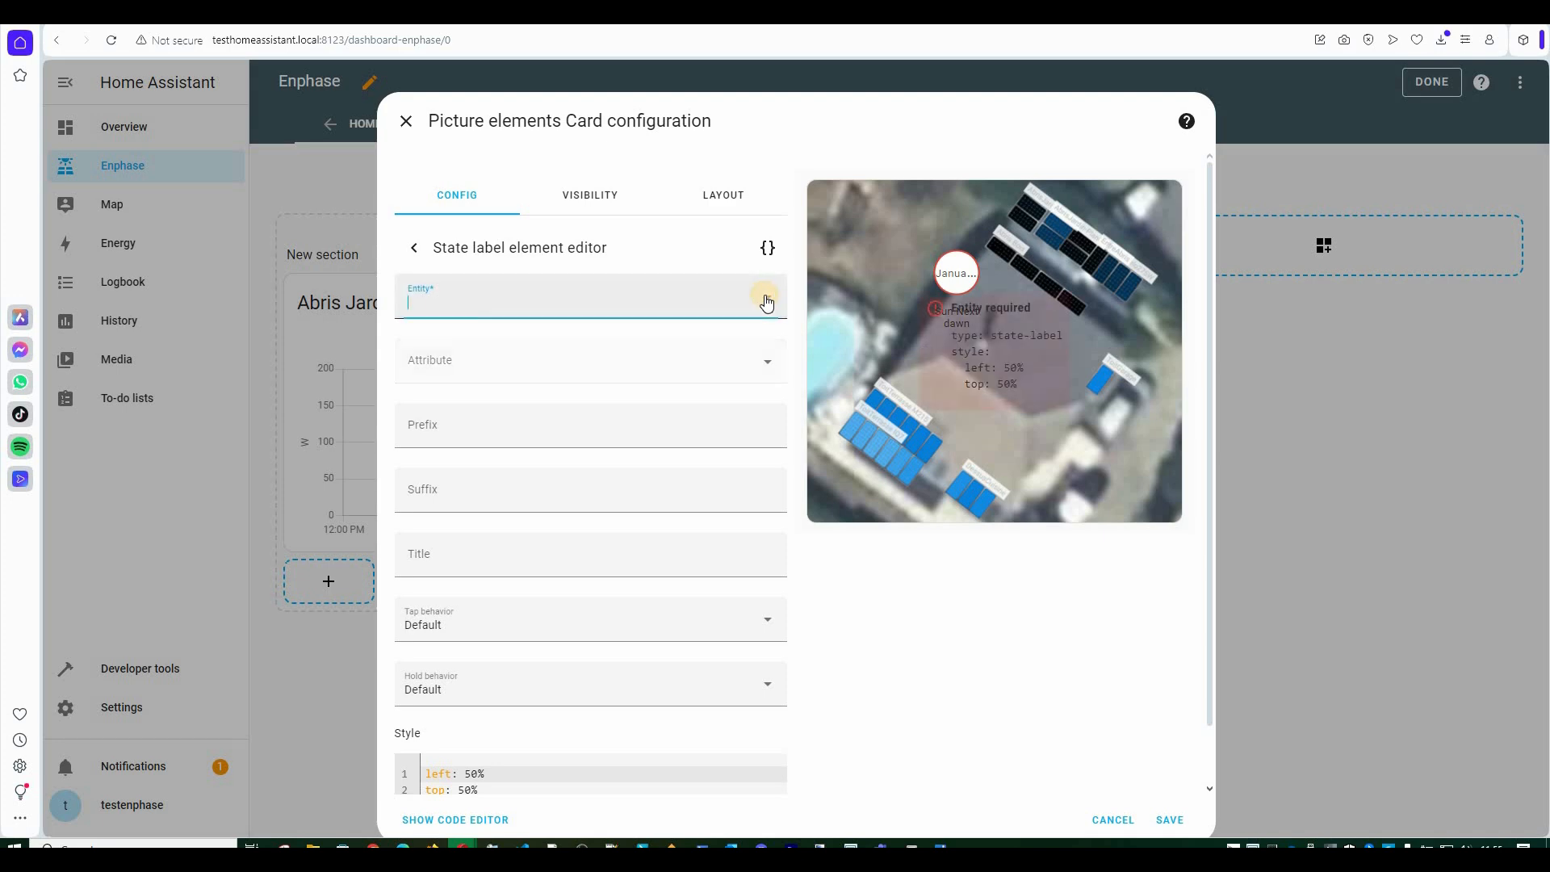
left_click(724, 299)
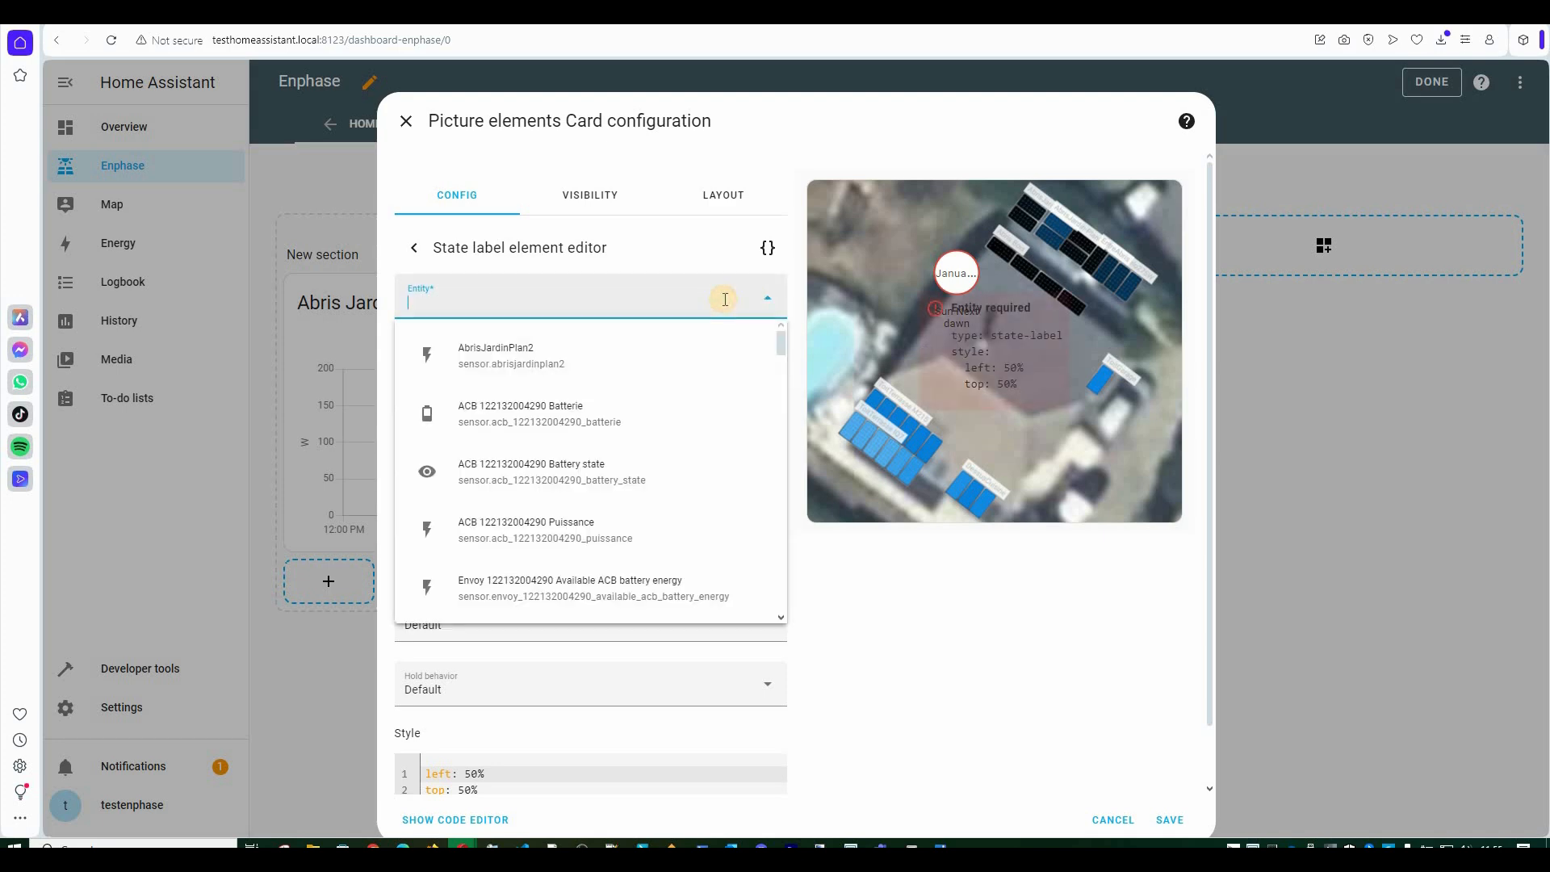
left_click(555, 357)
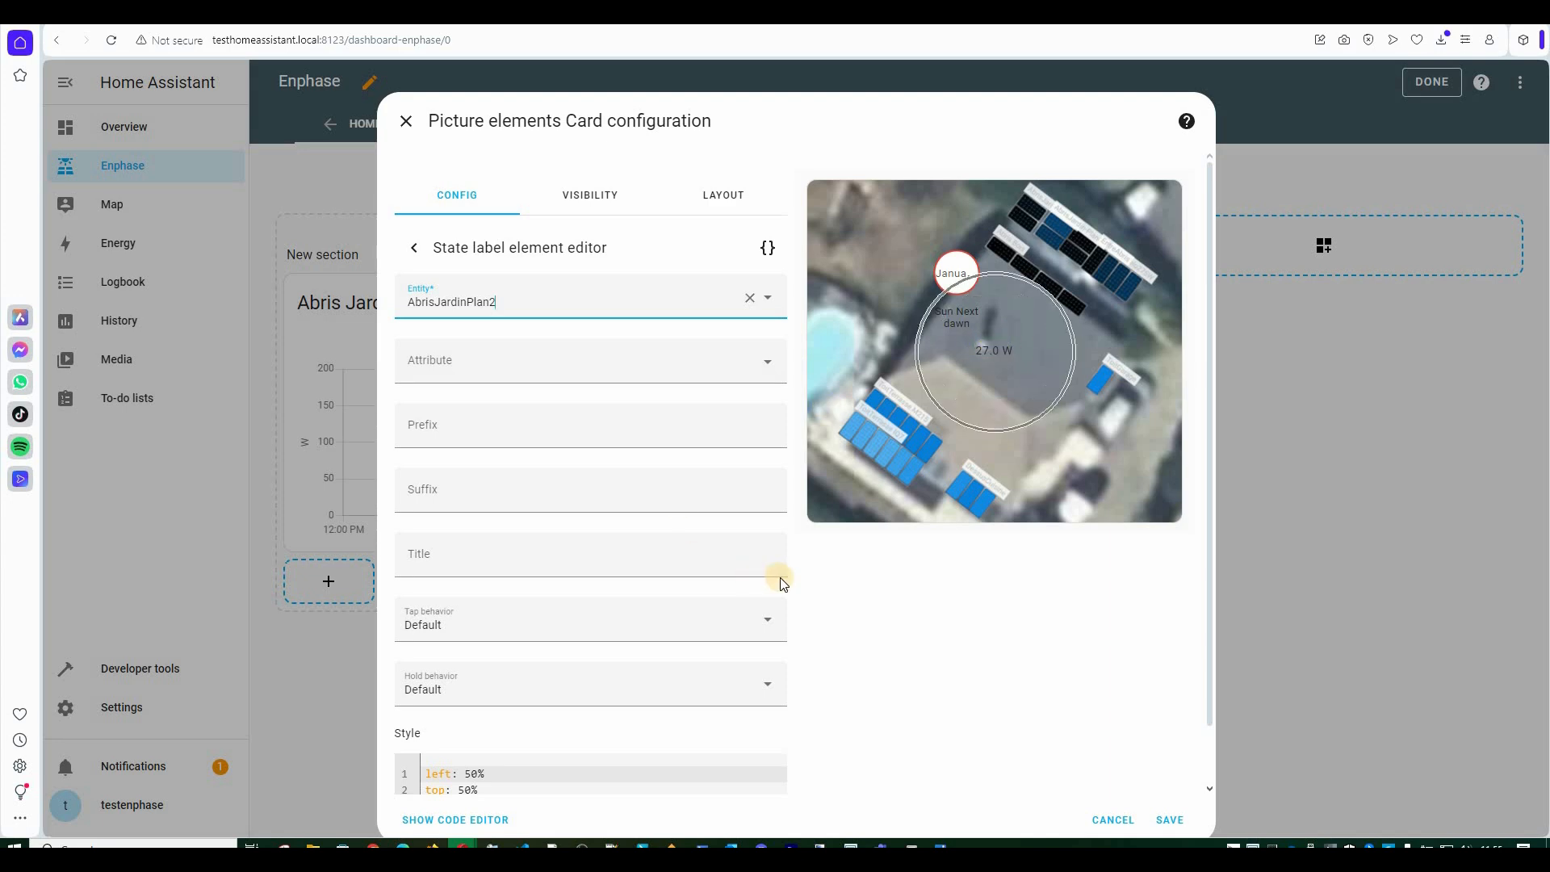
scroll(464, 718, "down", 1)
Position the AbrisJardinPlan2 label at left 40% and top 10%.
left_click(465, 710)
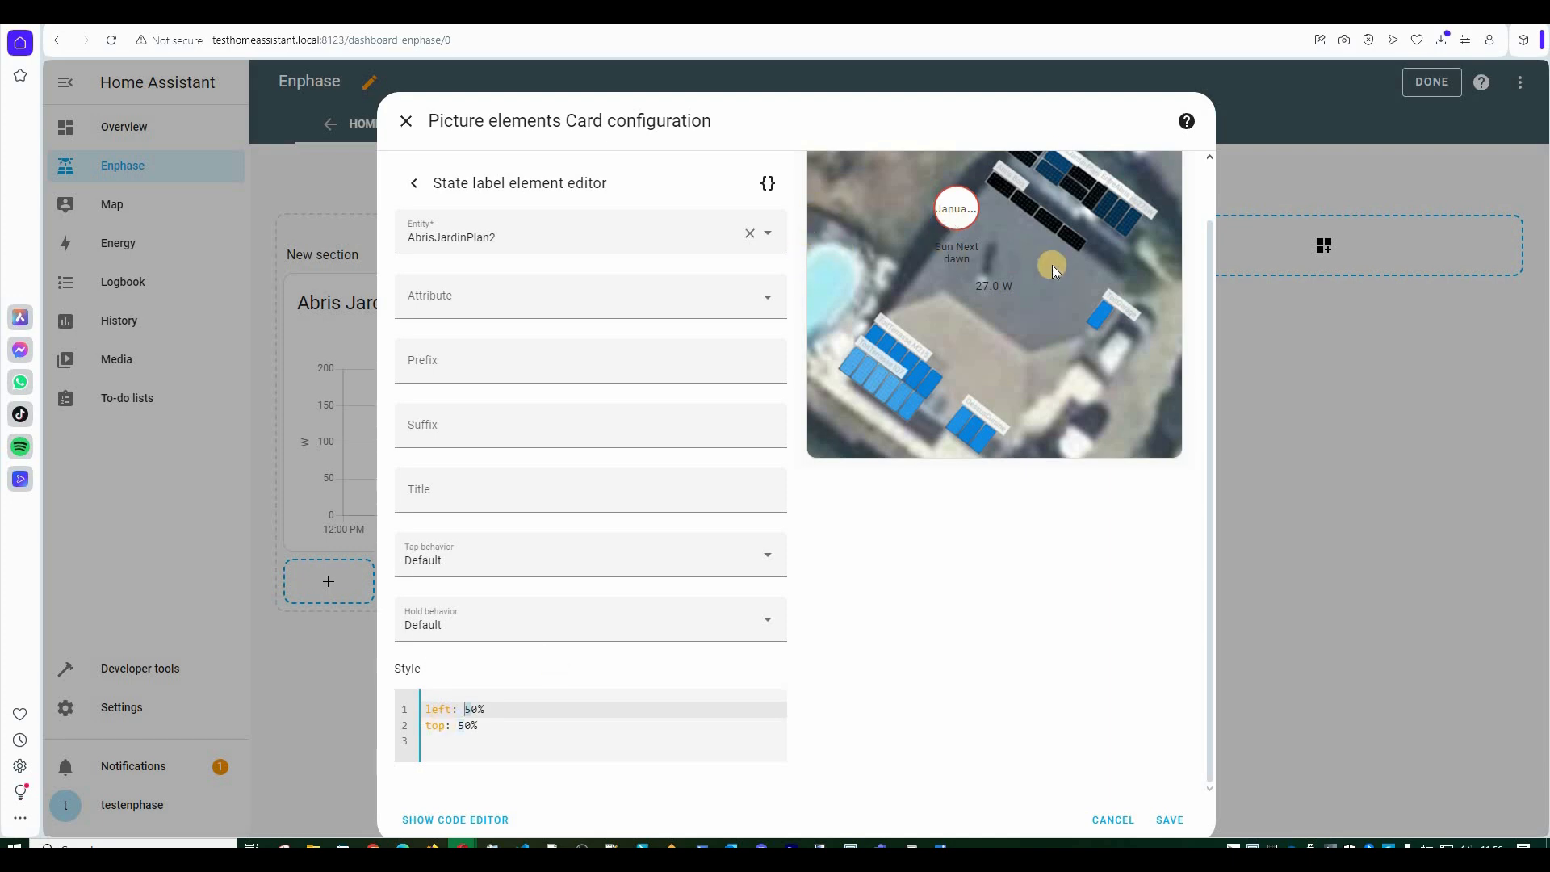
scroll(1031, 215, "up", 1)
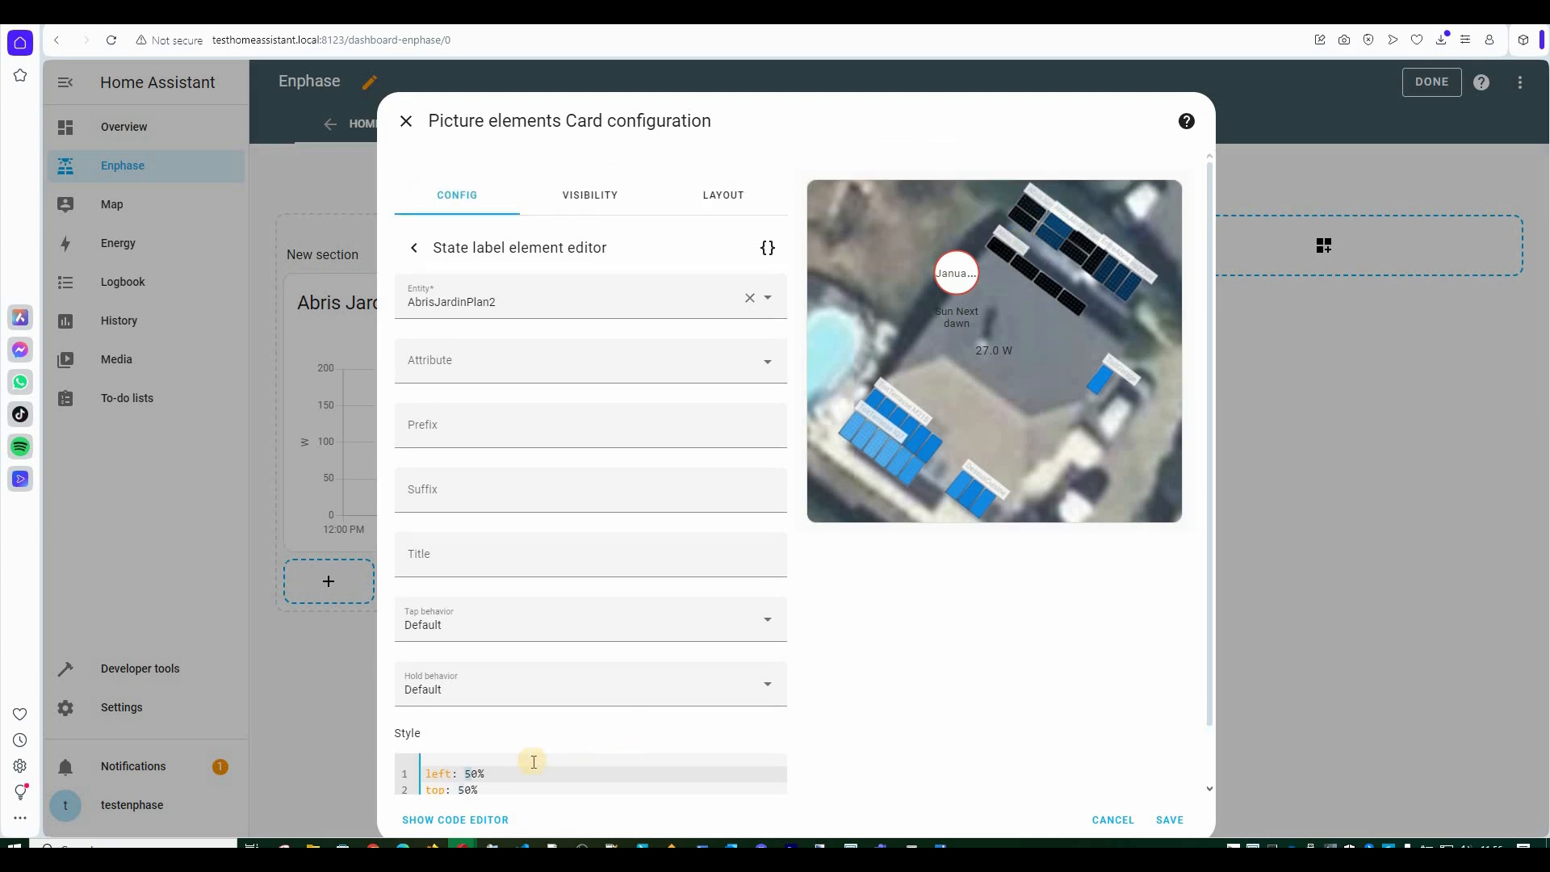
type("6")
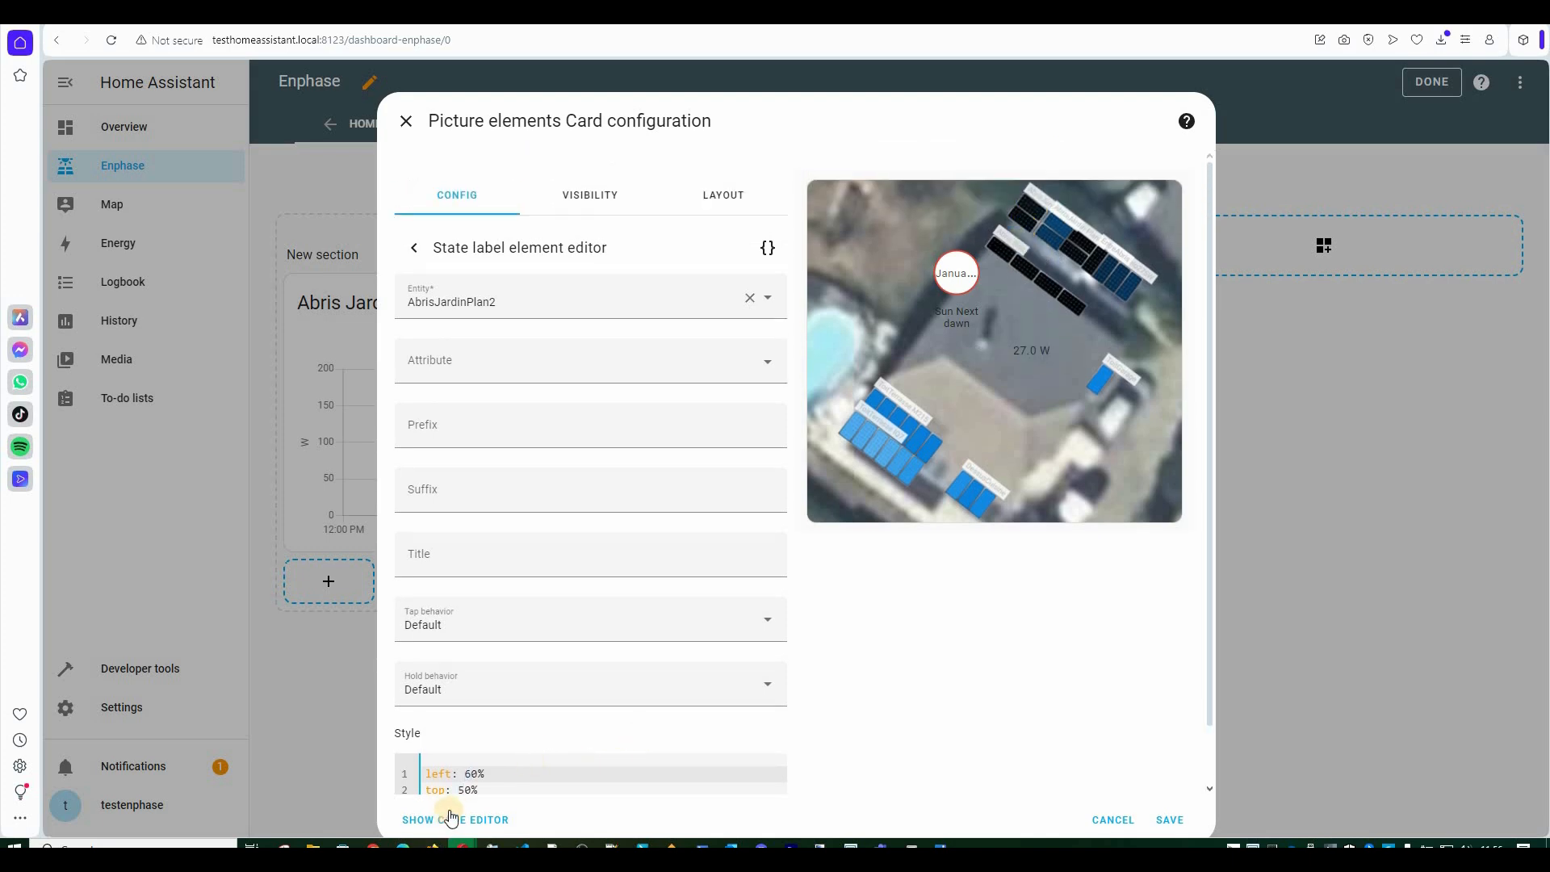
key("Down")
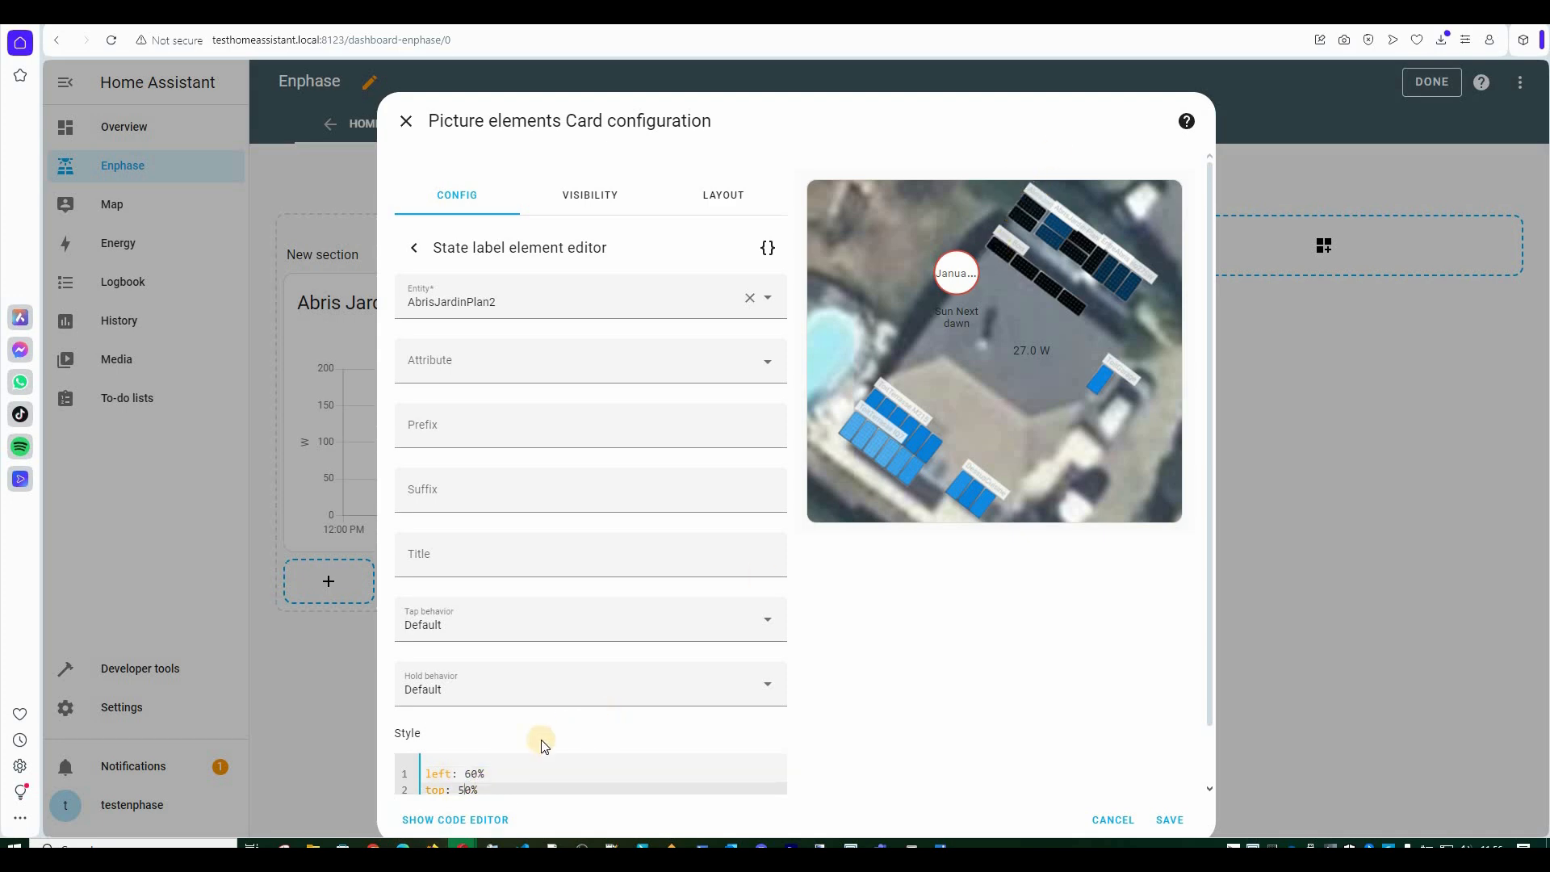
key("BackSpace")
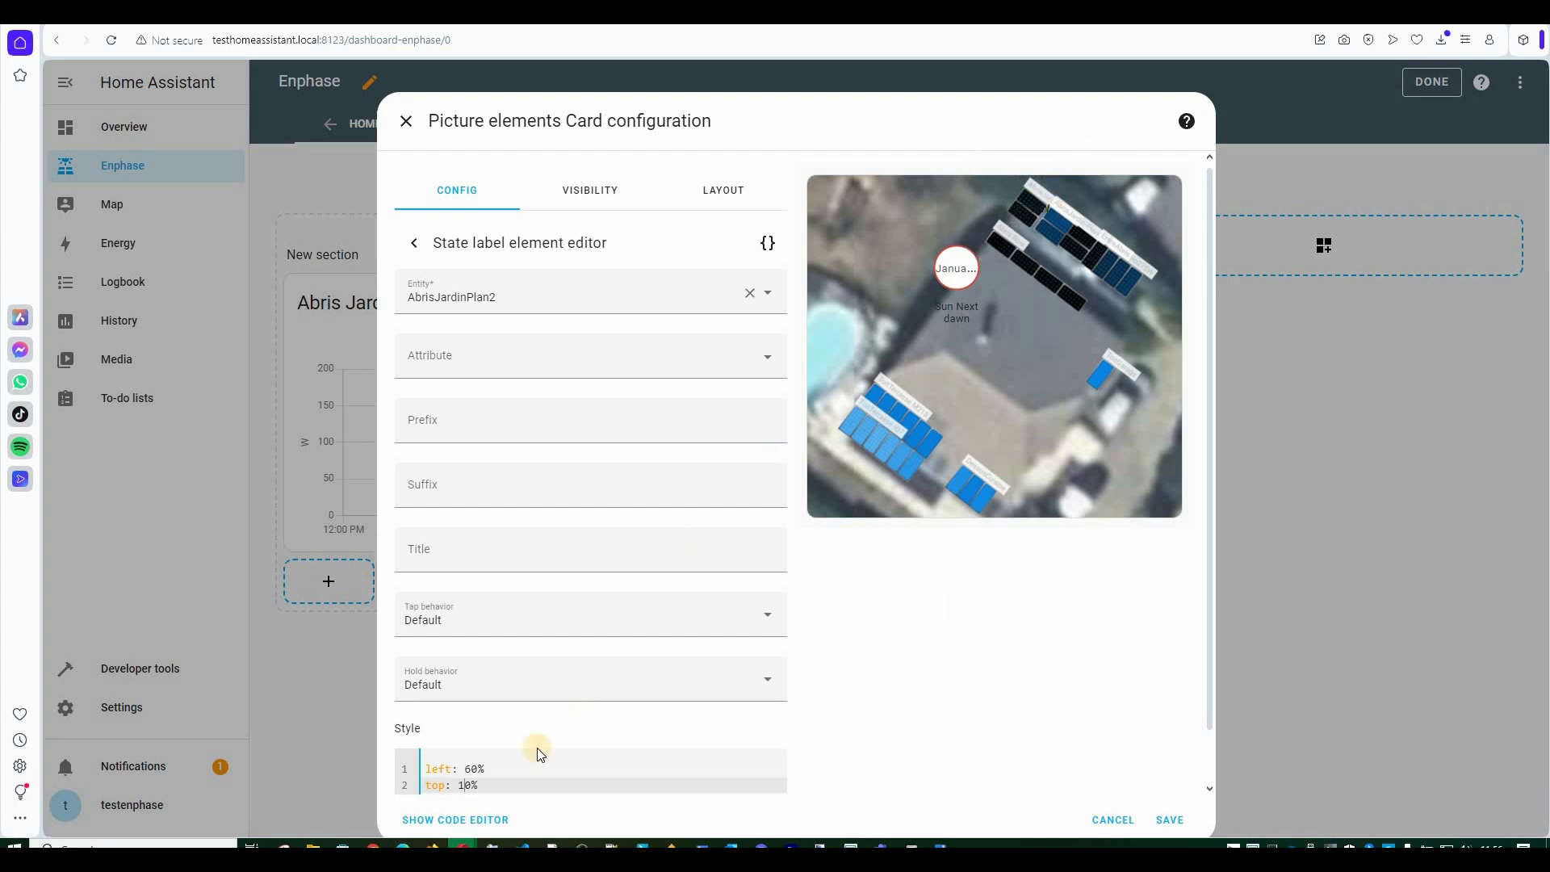
key("Up")
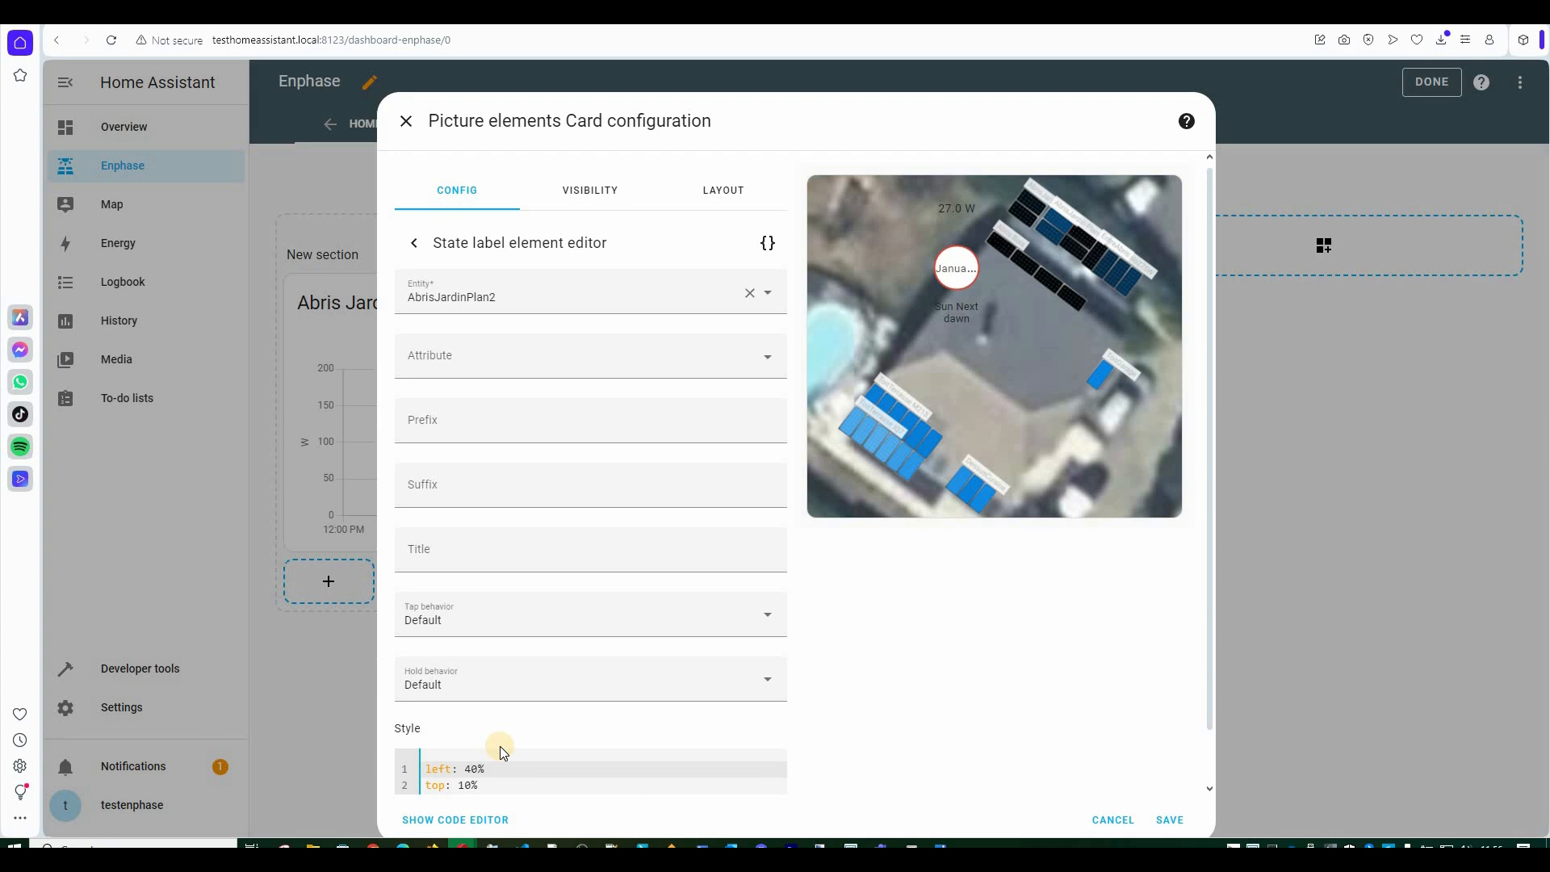
type("4")
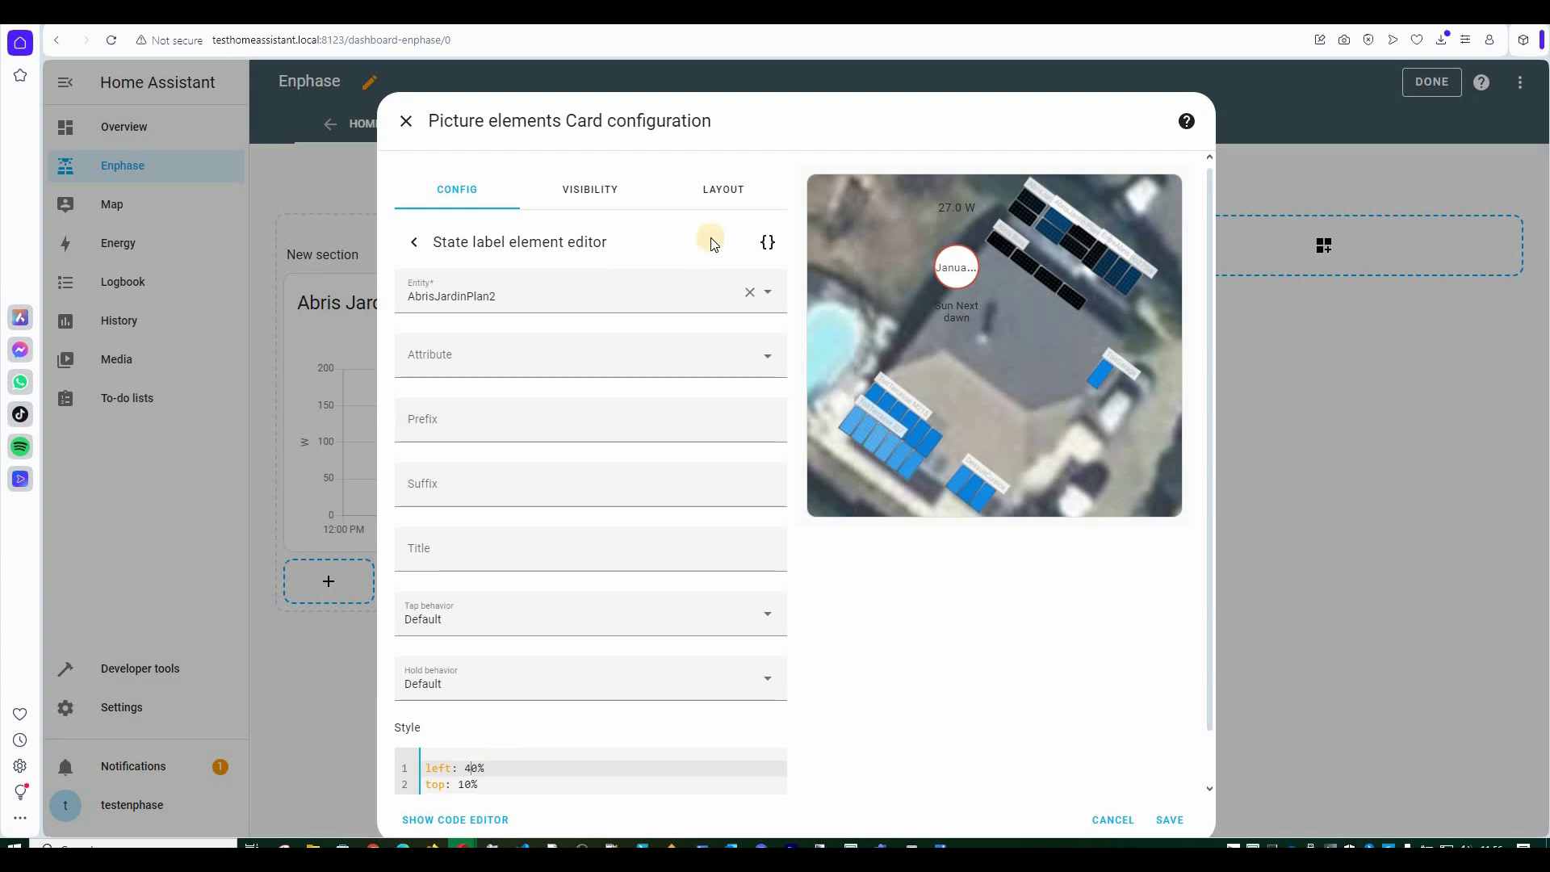
scroll(702, 259, "down", 1)
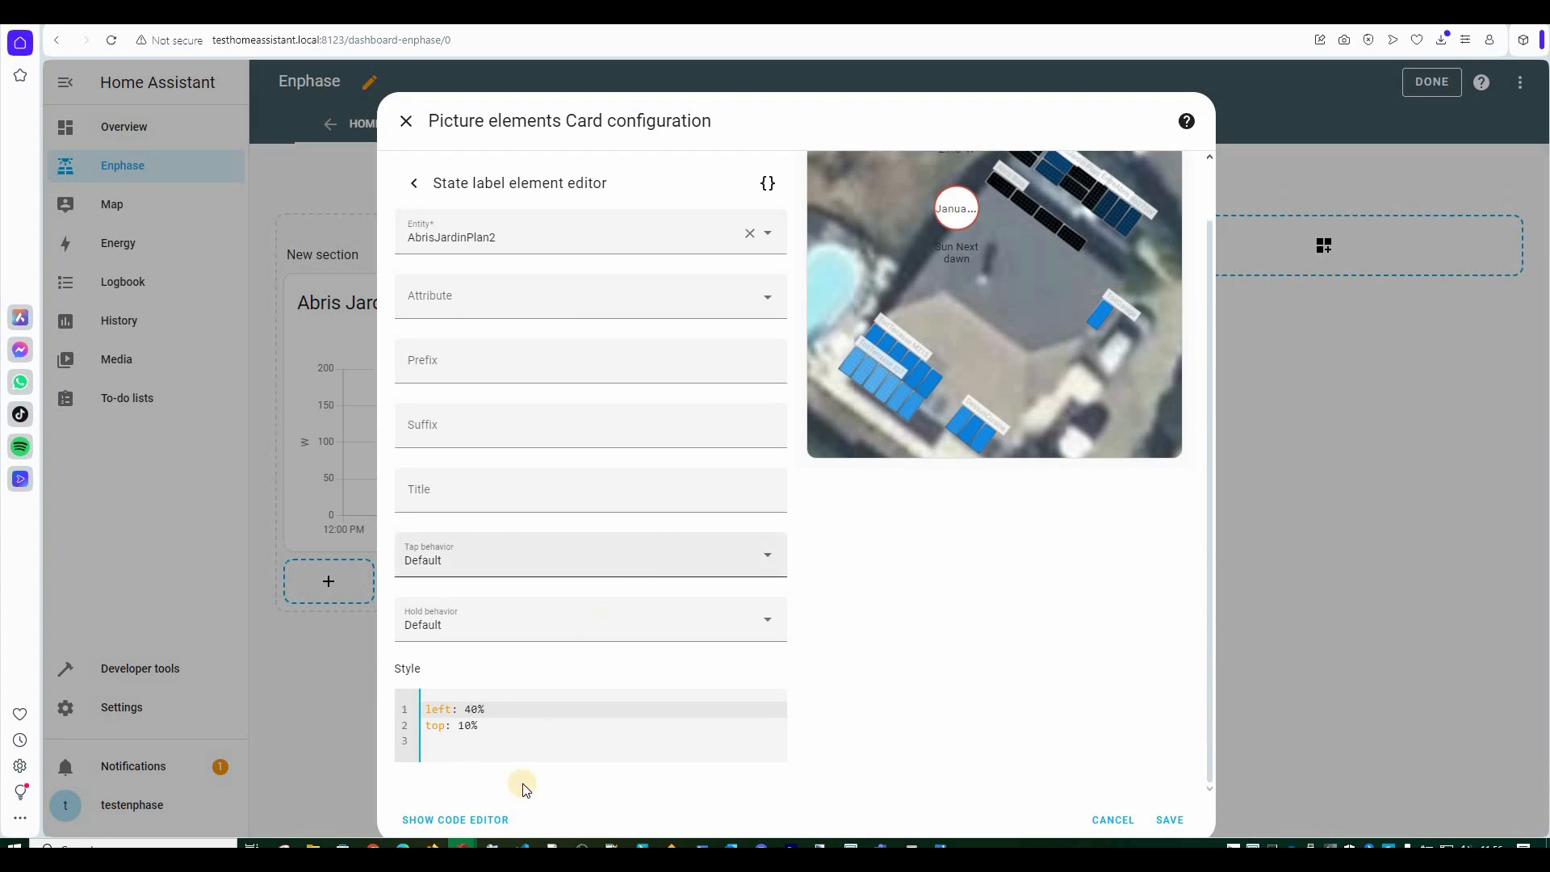
left_click(464, 819)
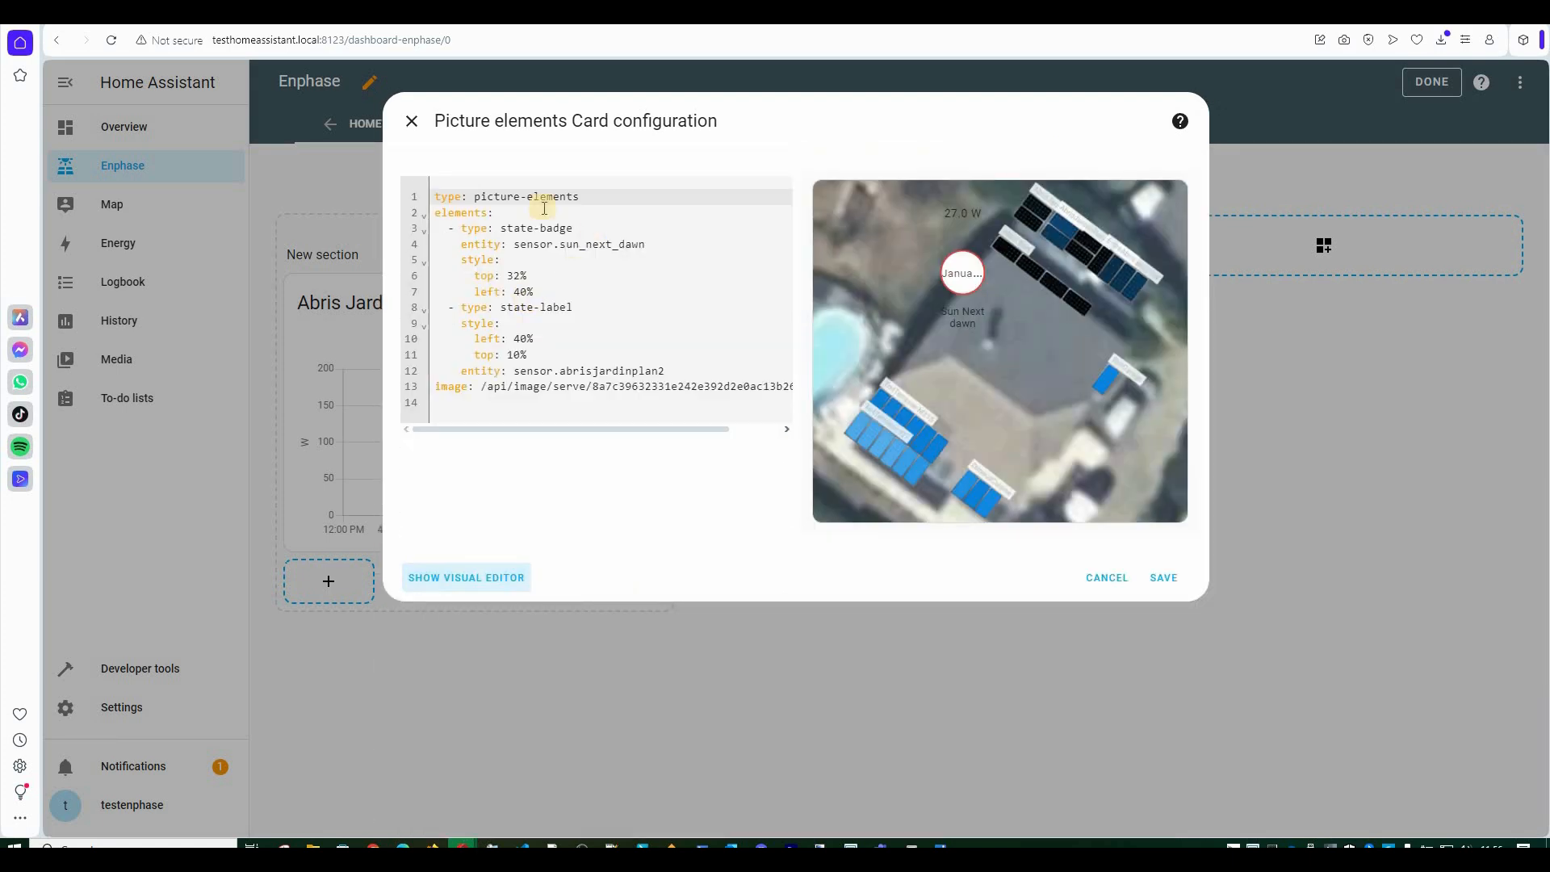
Show the card's YAML in the code editor and select the state label's entity line.
left_click(896, 327)
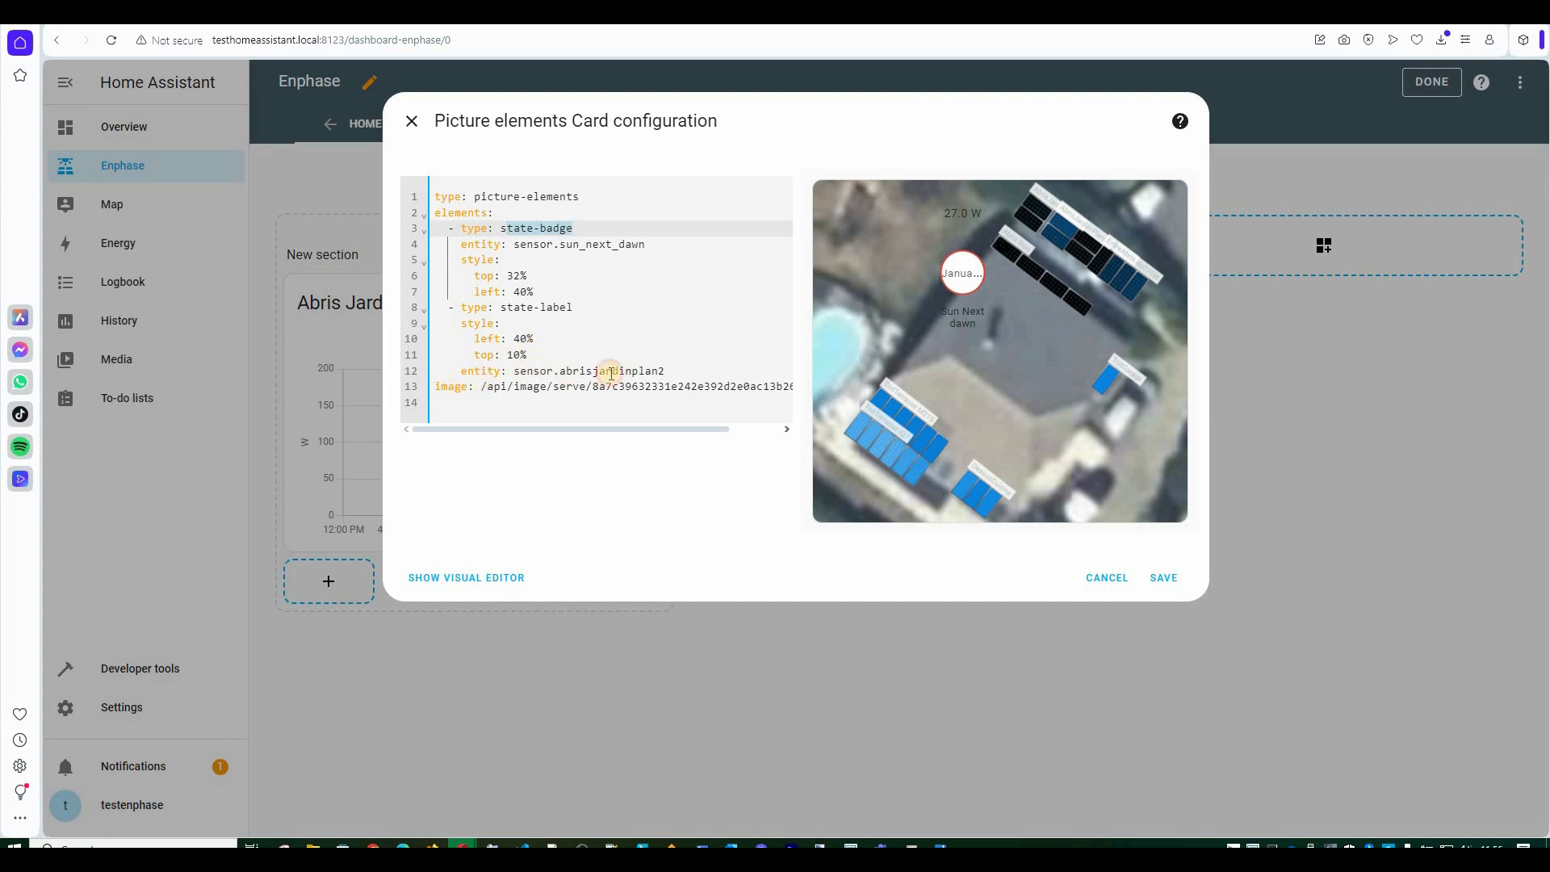
left_click(700, 369)
key("shift+Home")
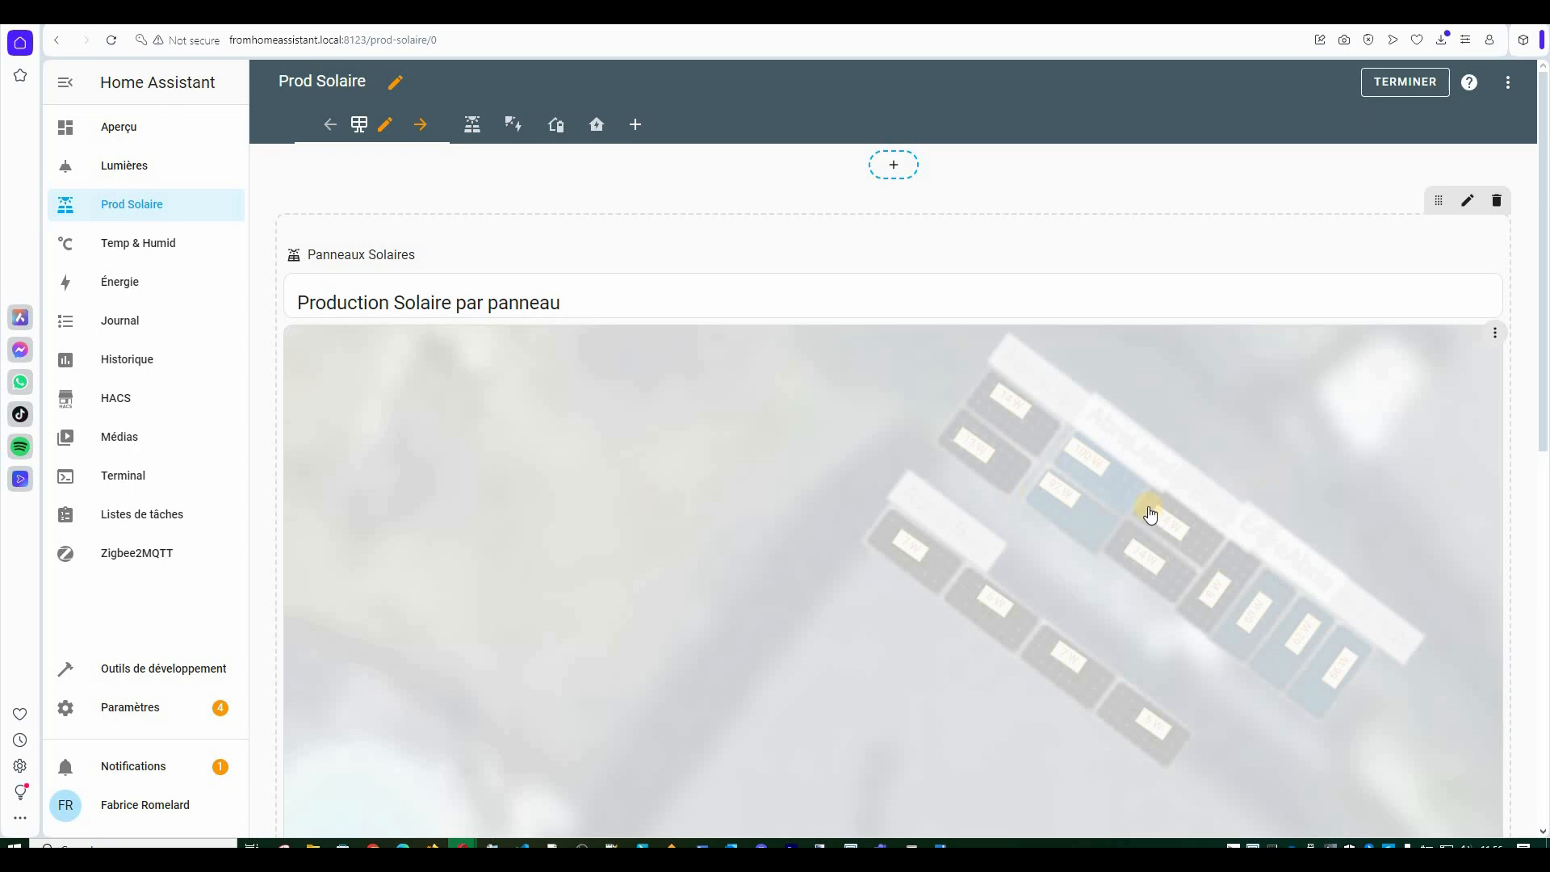
Copy the orange, white-backed, -54deg rotated styling lines from the Prod Solaire card's first label.
scroll(893, 391, "down", 6)
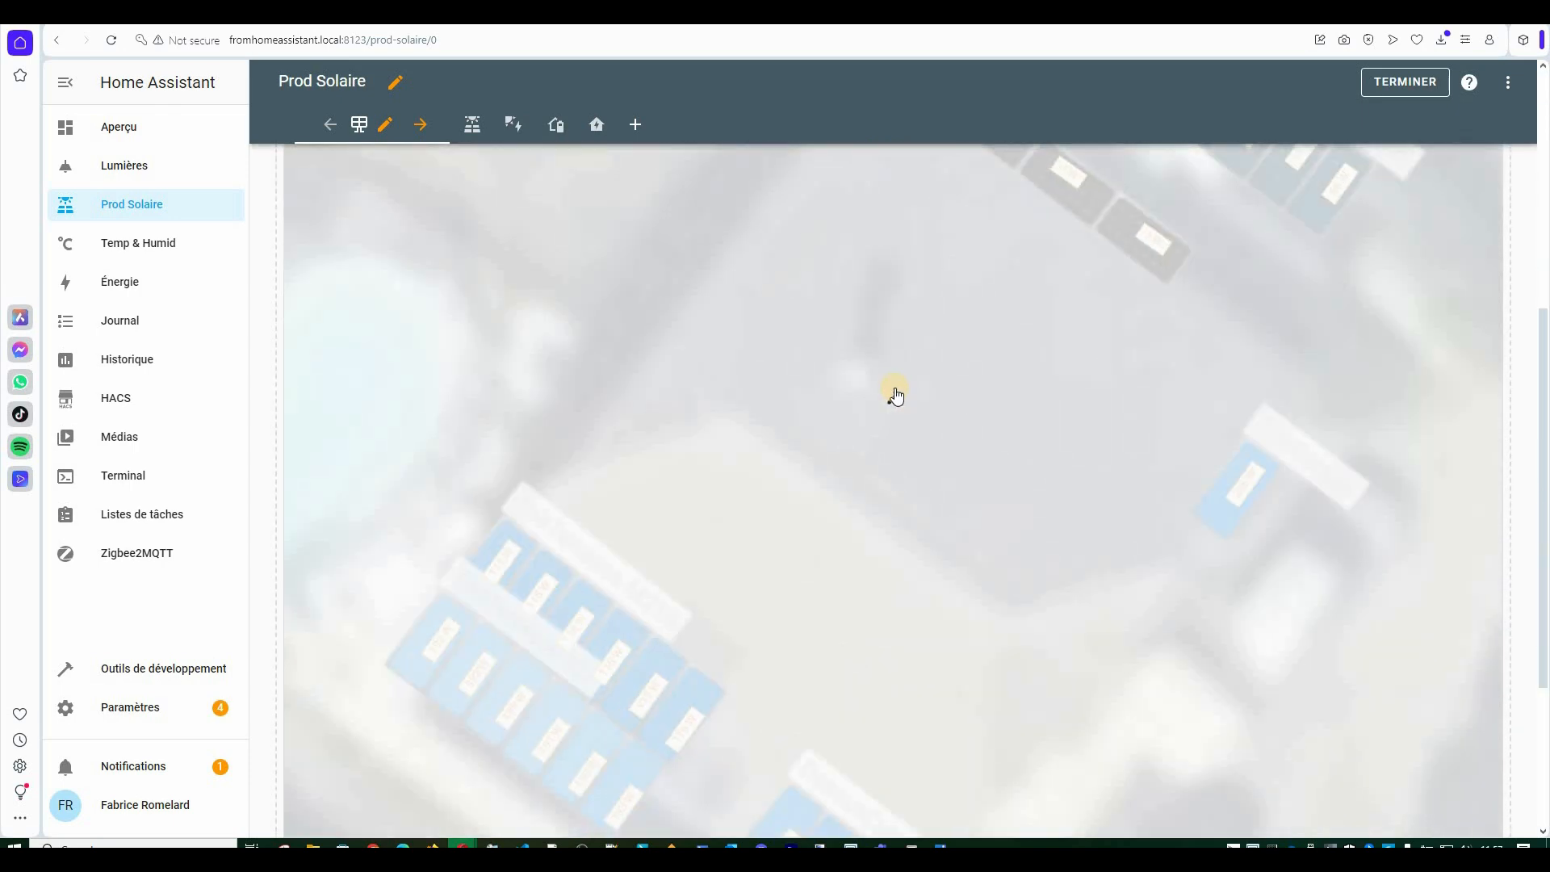
left_click(527, 434)
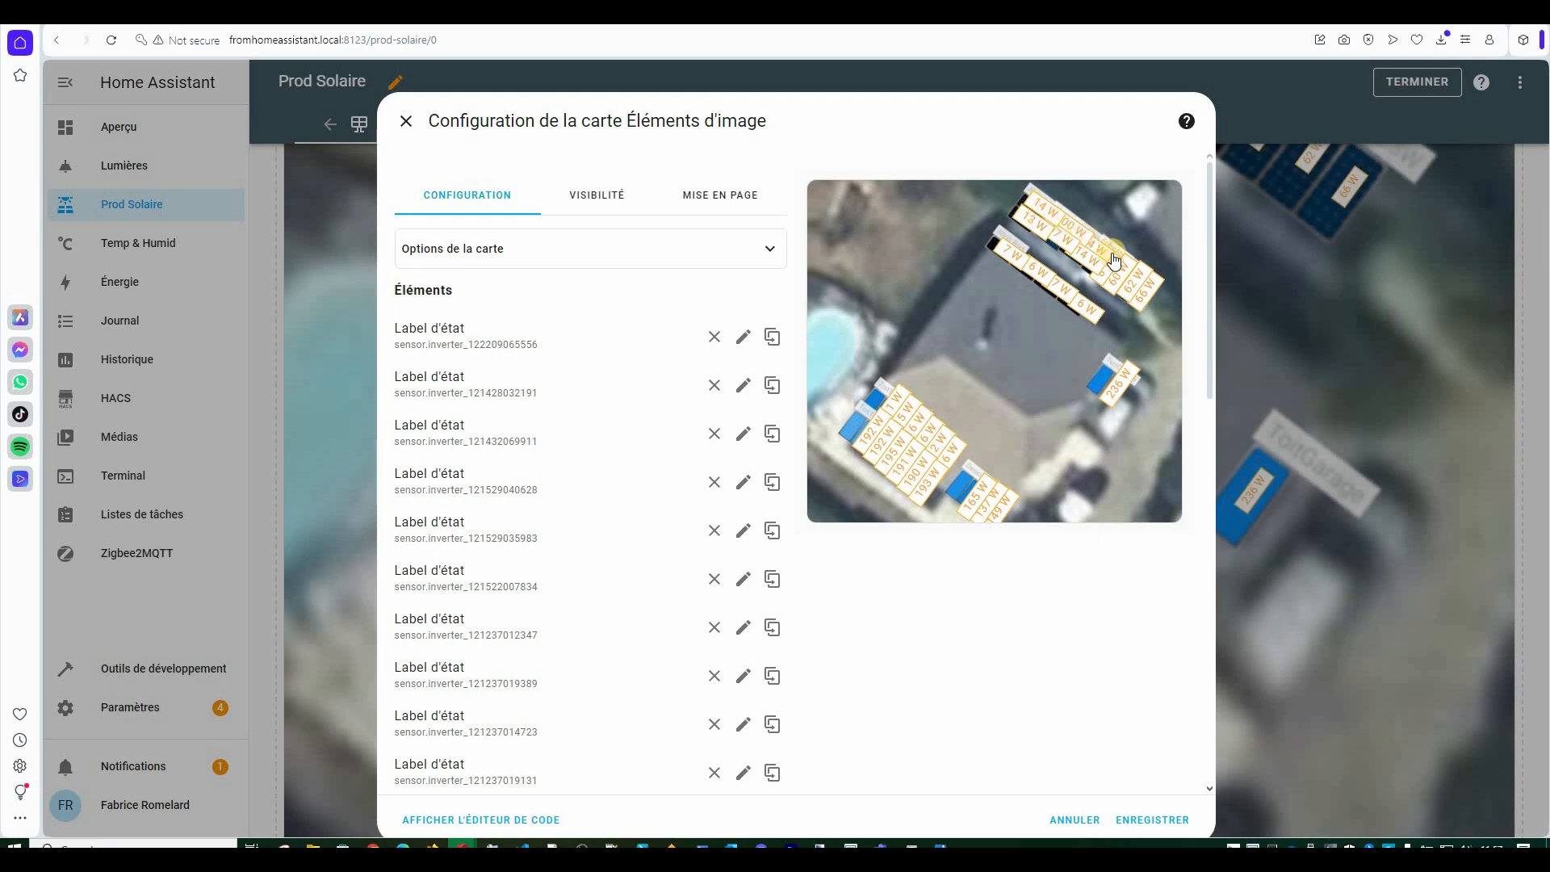
left_click(509, 817)
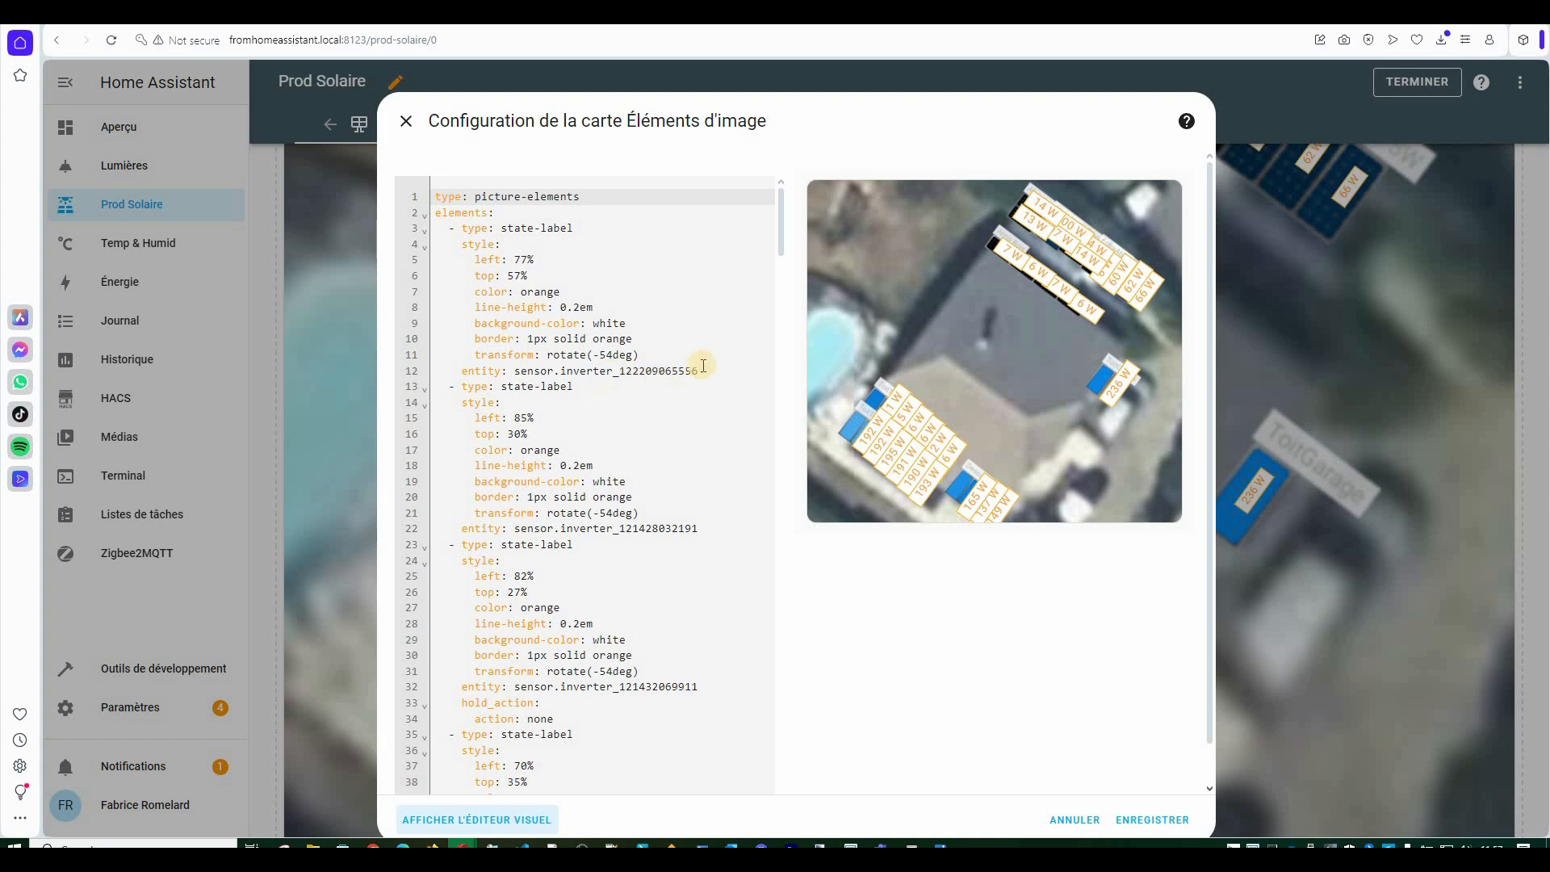
left_click(428, 287)
key("shift+Down")
key("shift+Down")
key("shift+Down")
key("shift+Down")
key("shift+End")
key("ctrl+c")
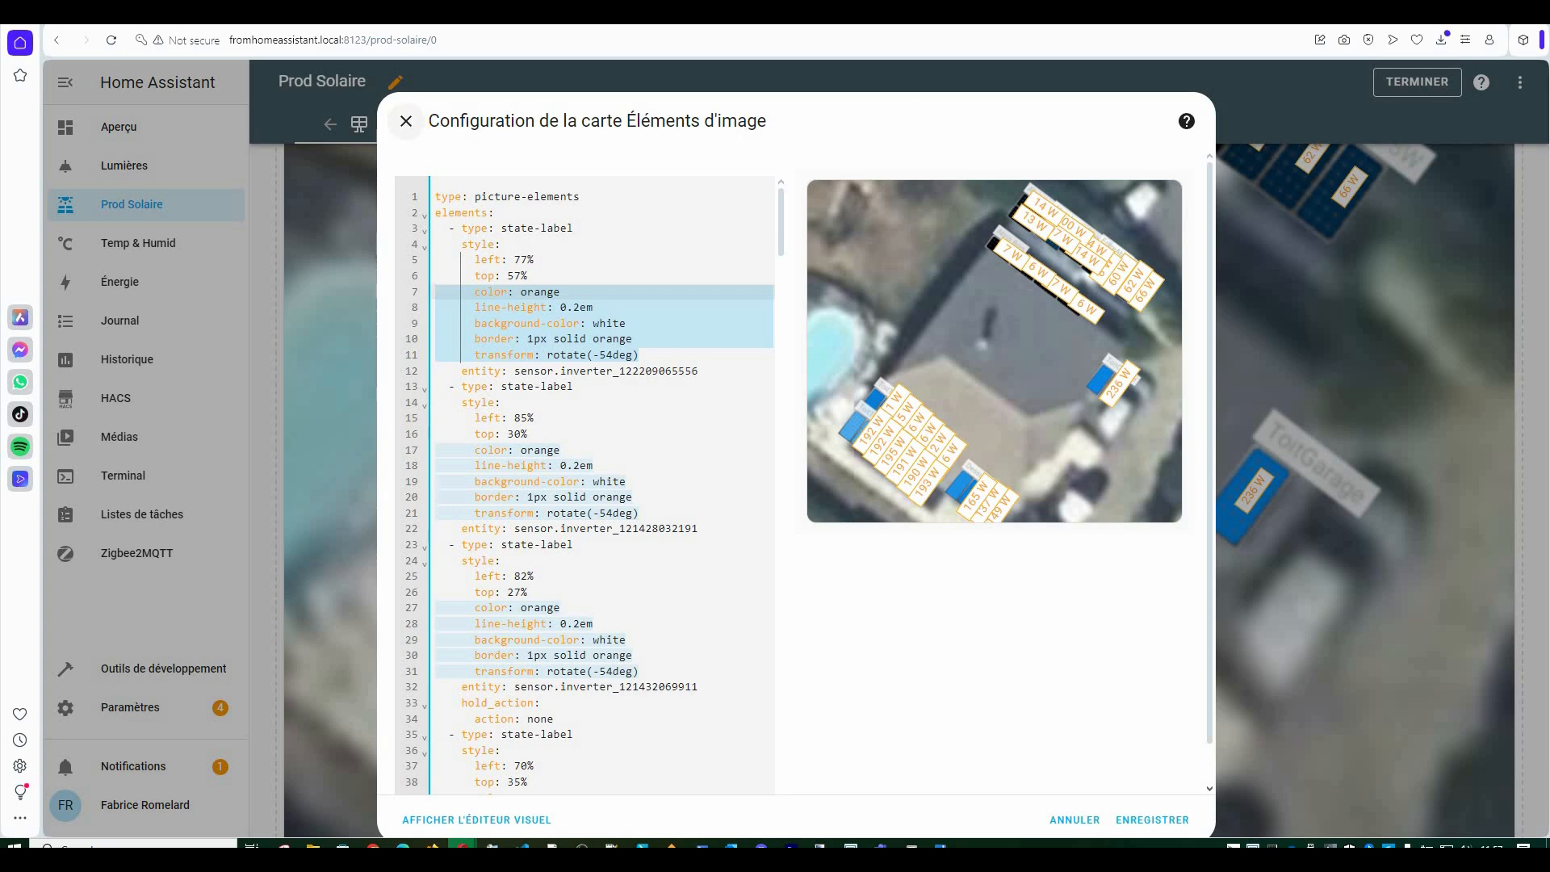
left_click(406, 121)
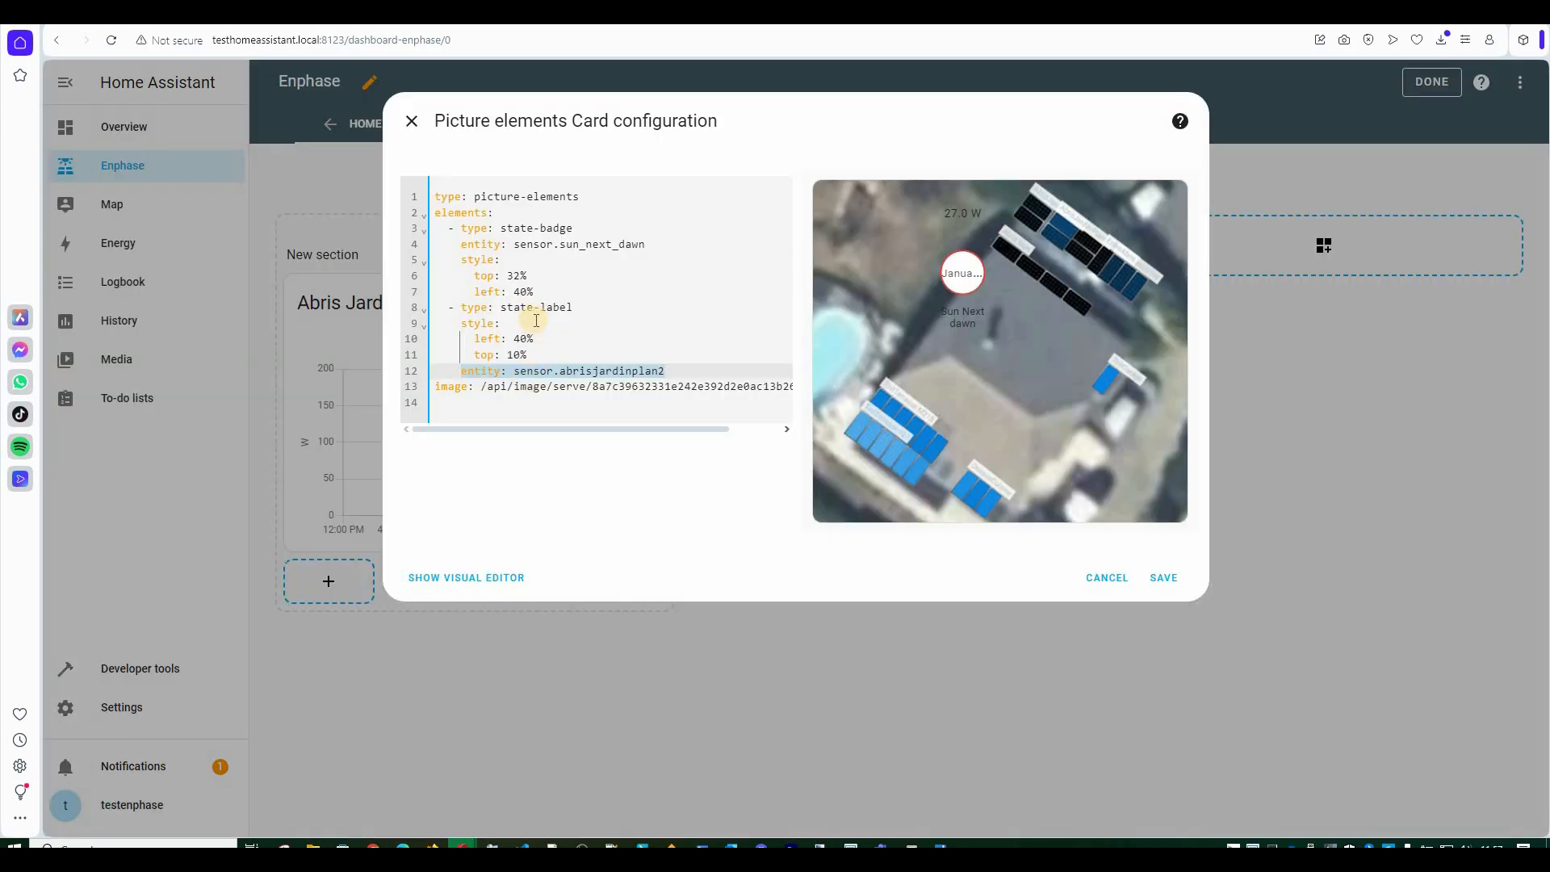
Paste the copied orange rotated styling lines under the label's top: 10% line.
left_click(658, 363)
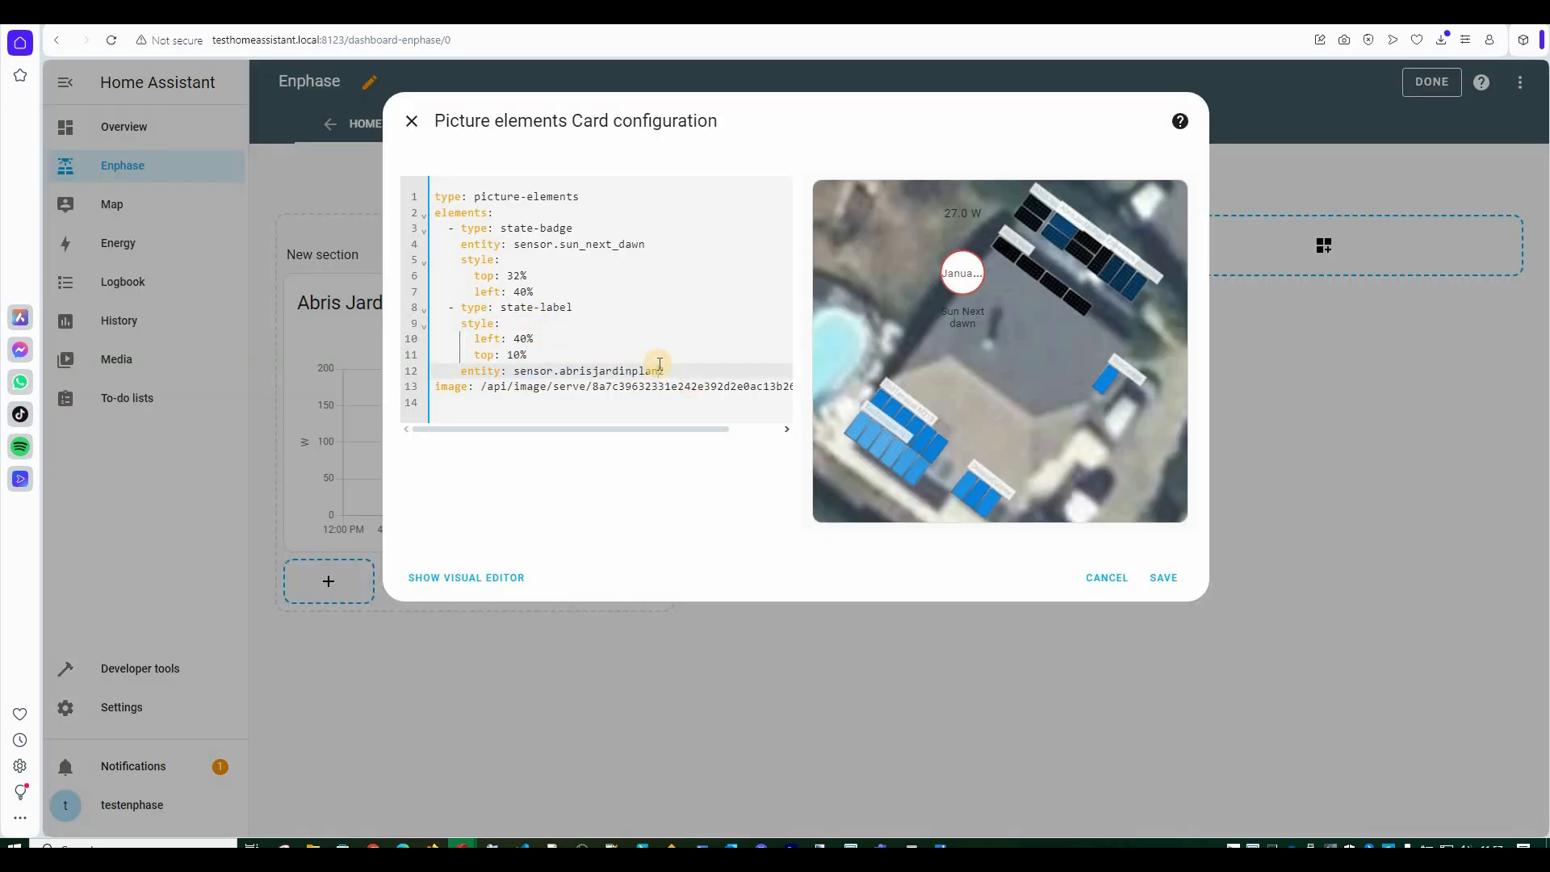
key("Up")
key("Return")
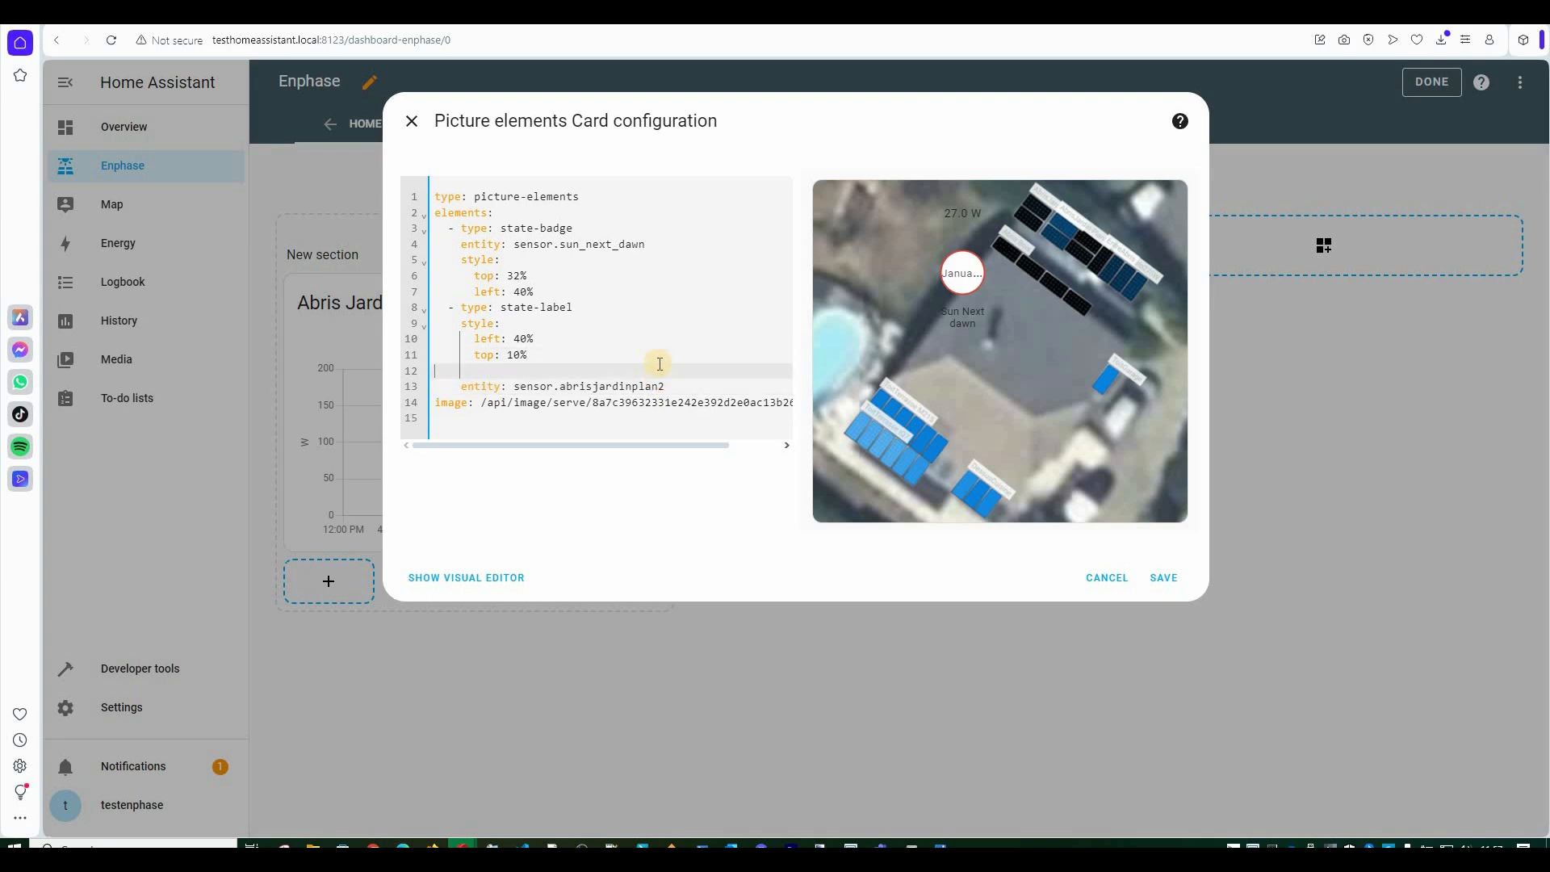
key("ctrl+v")
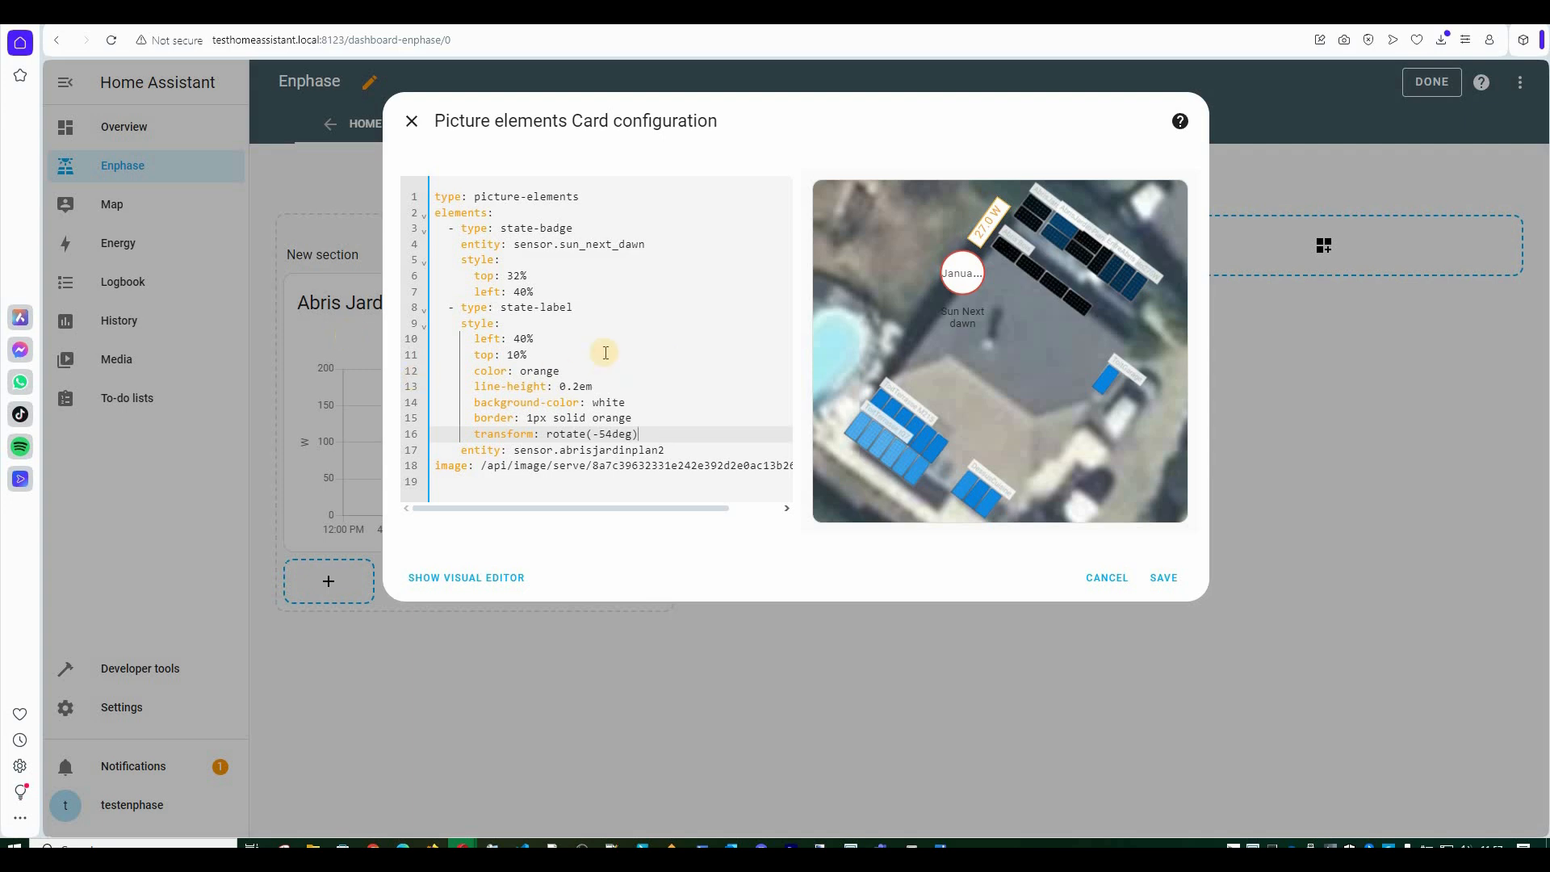
Reposition the label to left 50% and top 7%.
key("Up")
key("Up")
key("Up")
key("Up")
key("Up")
key("Left")
key("Left")
key("Left")
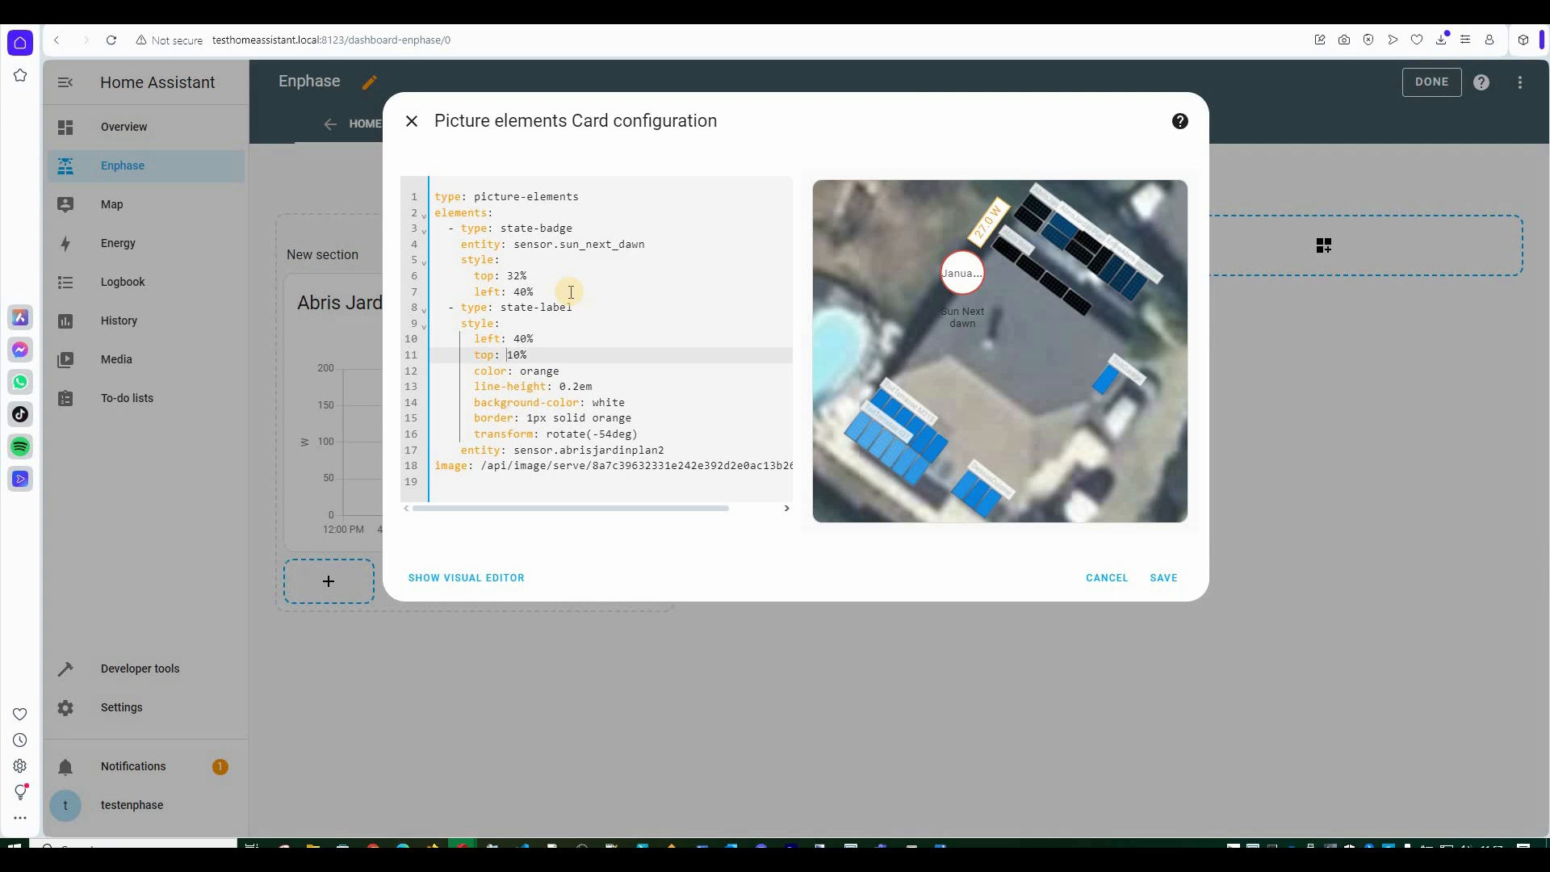
key("shift+Right")
key("shift+Right")
type("7")
key("Up")
key("shift+Right")
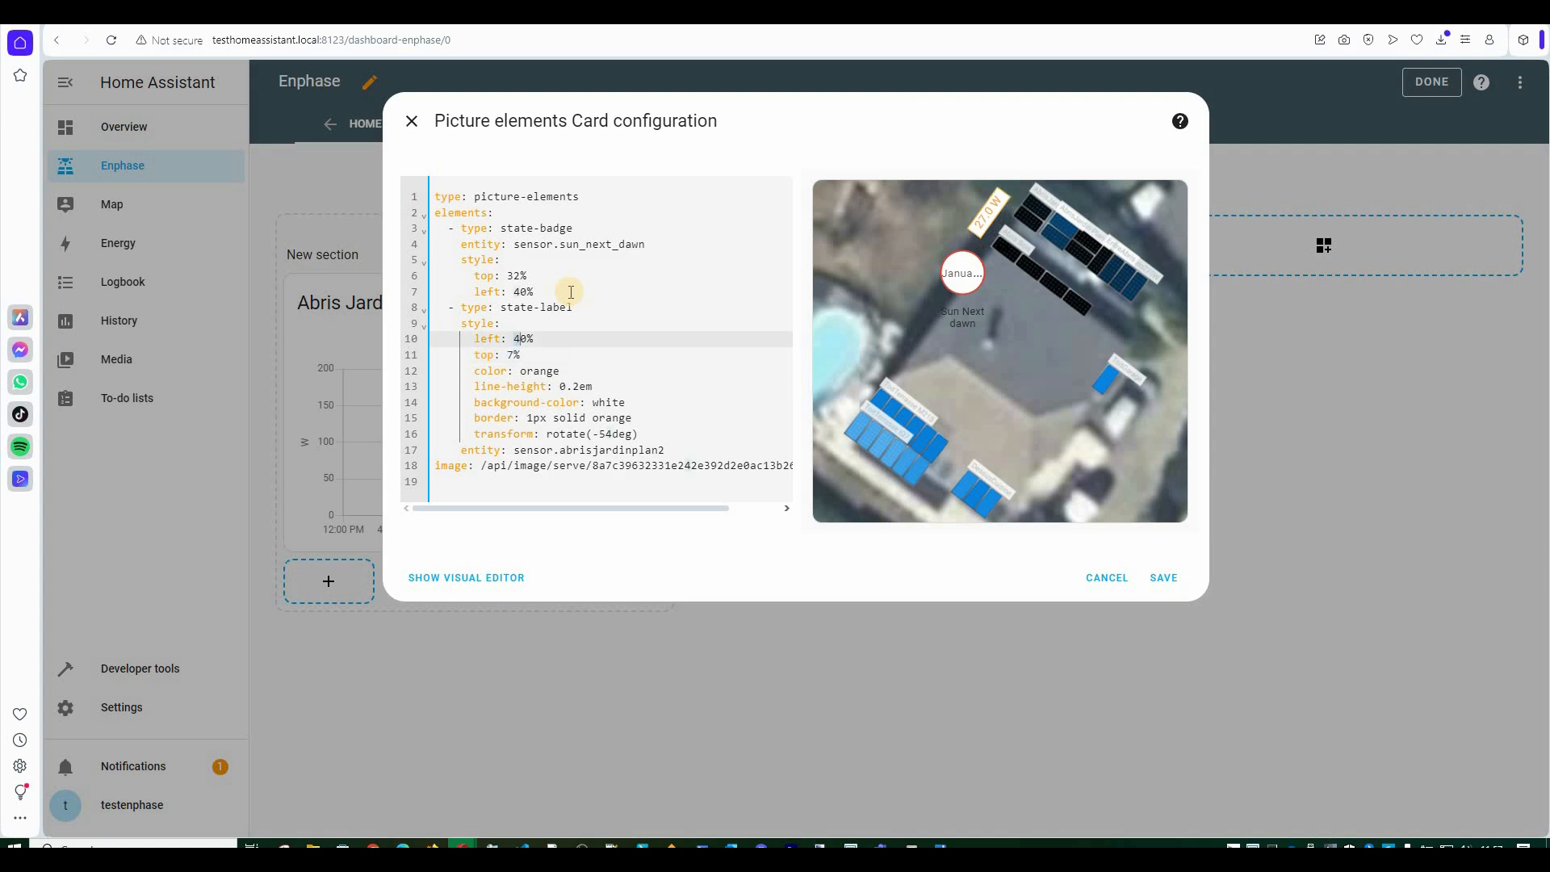
type("6")
key("shift+Left")
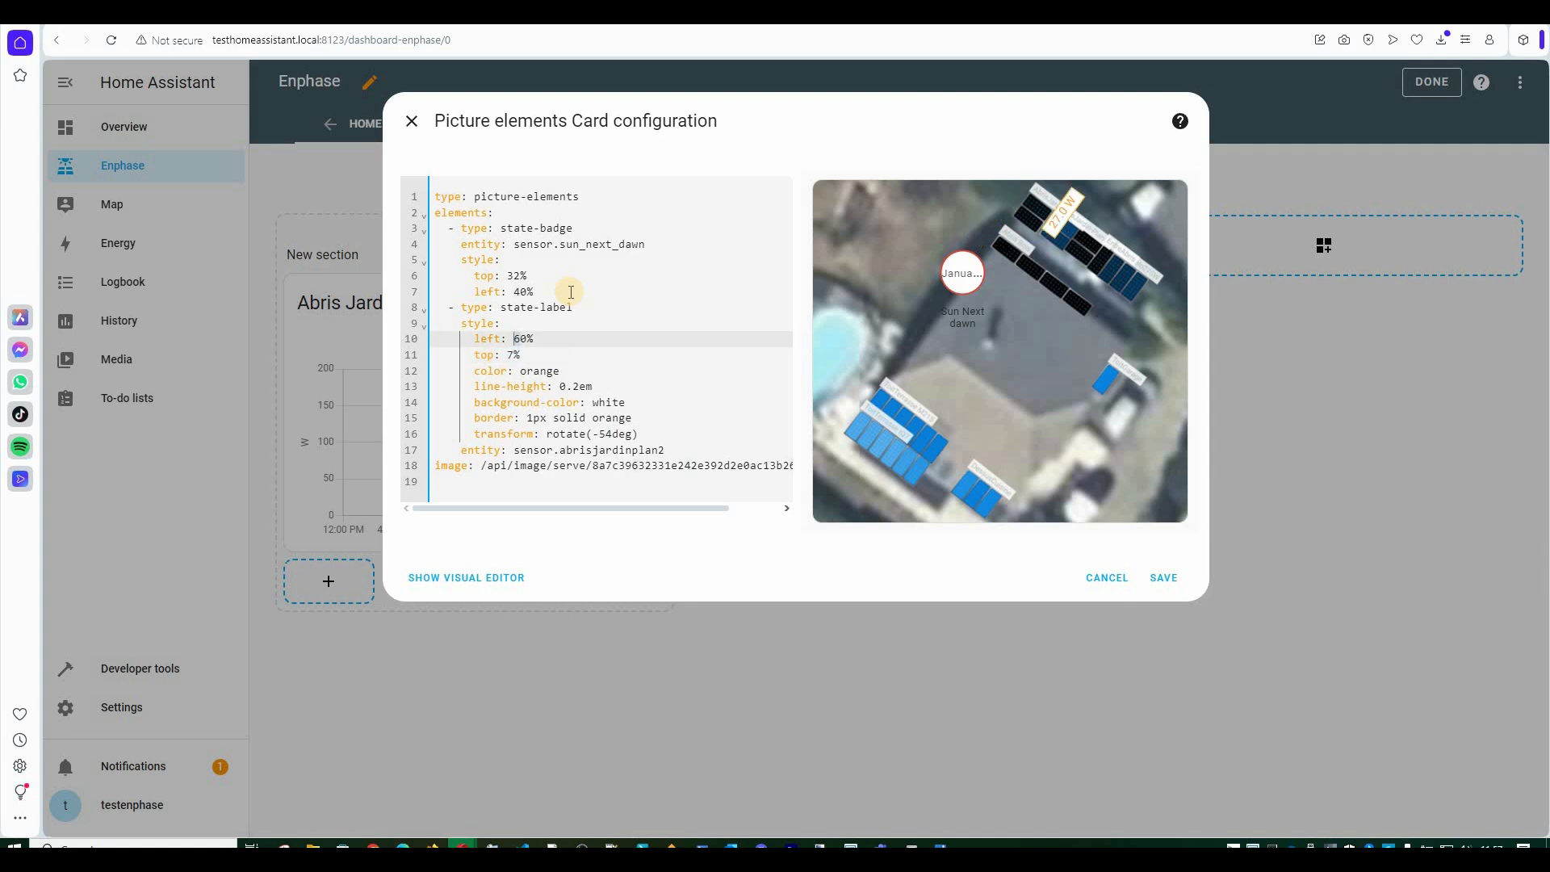
type("5")
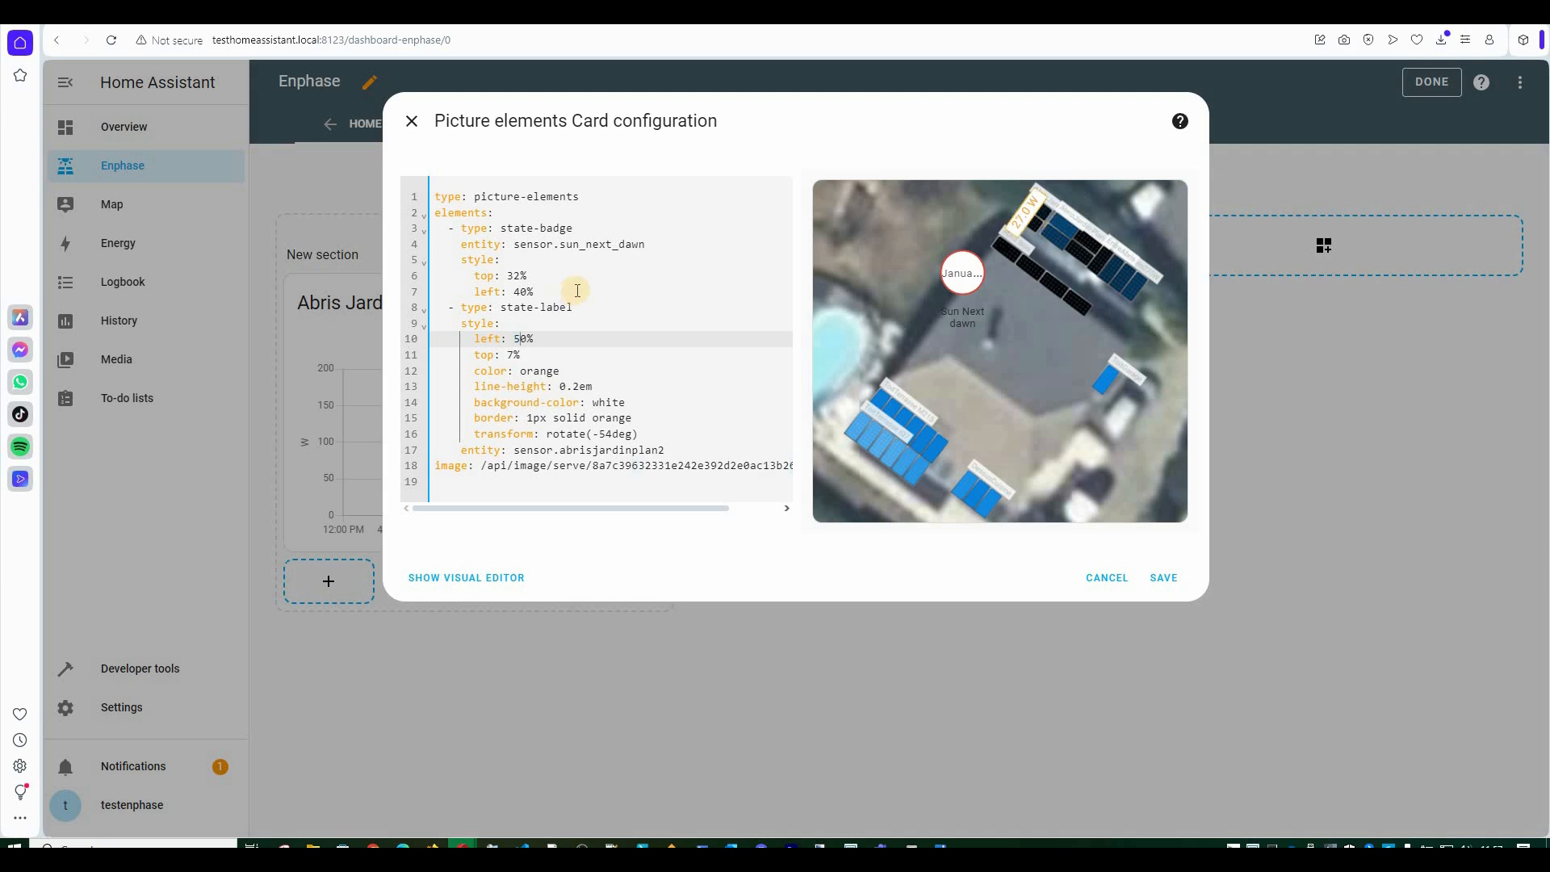
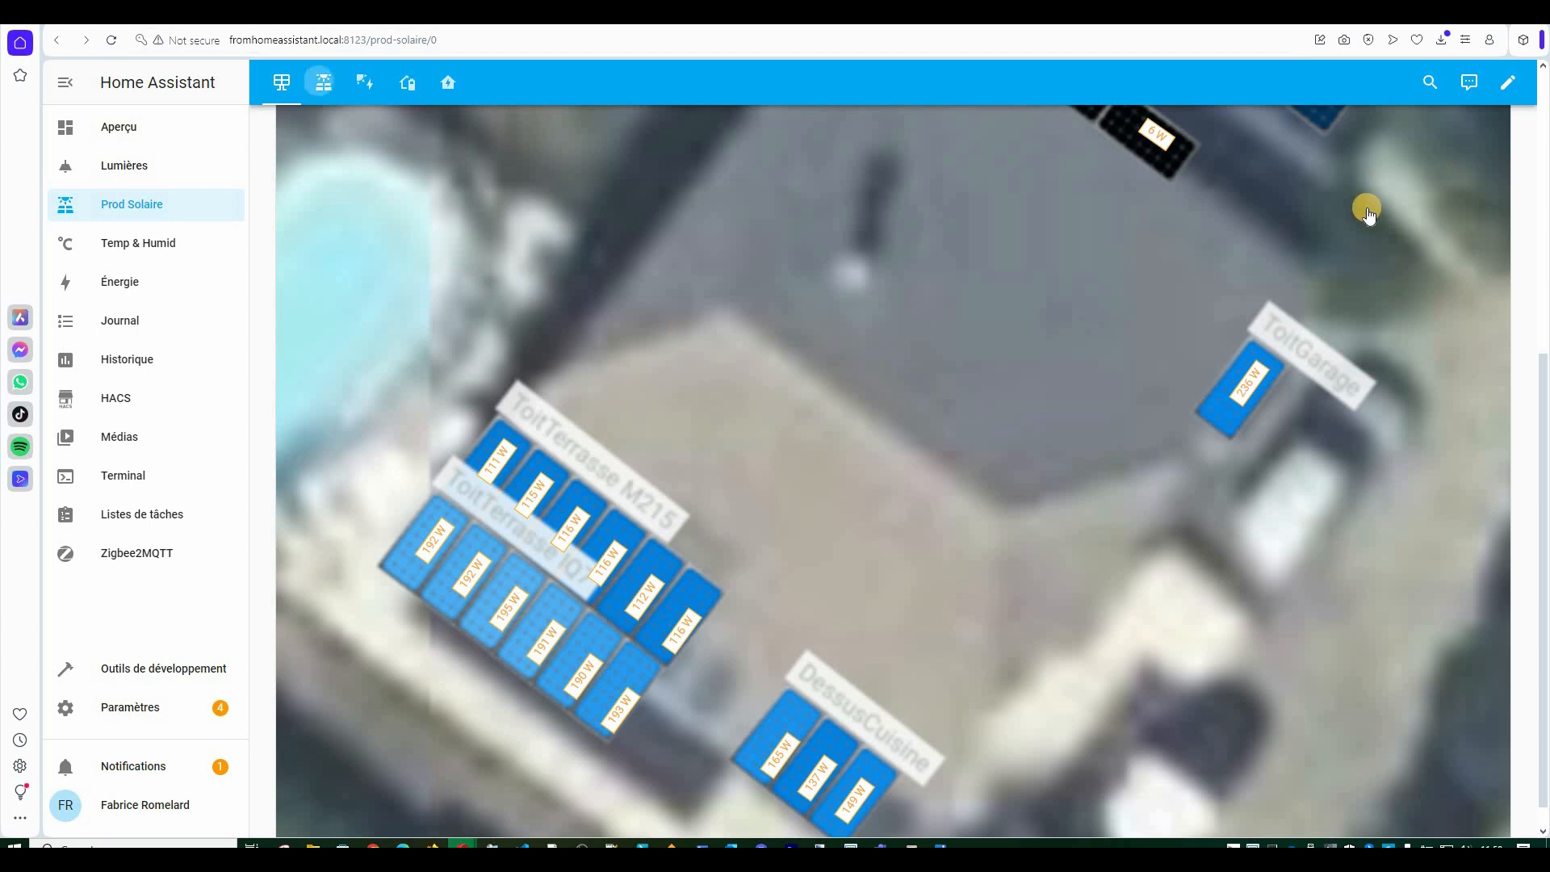
Re-enter dashboard edit mode and open the per-group map card's YAML code editor.
left_click(501, 240)
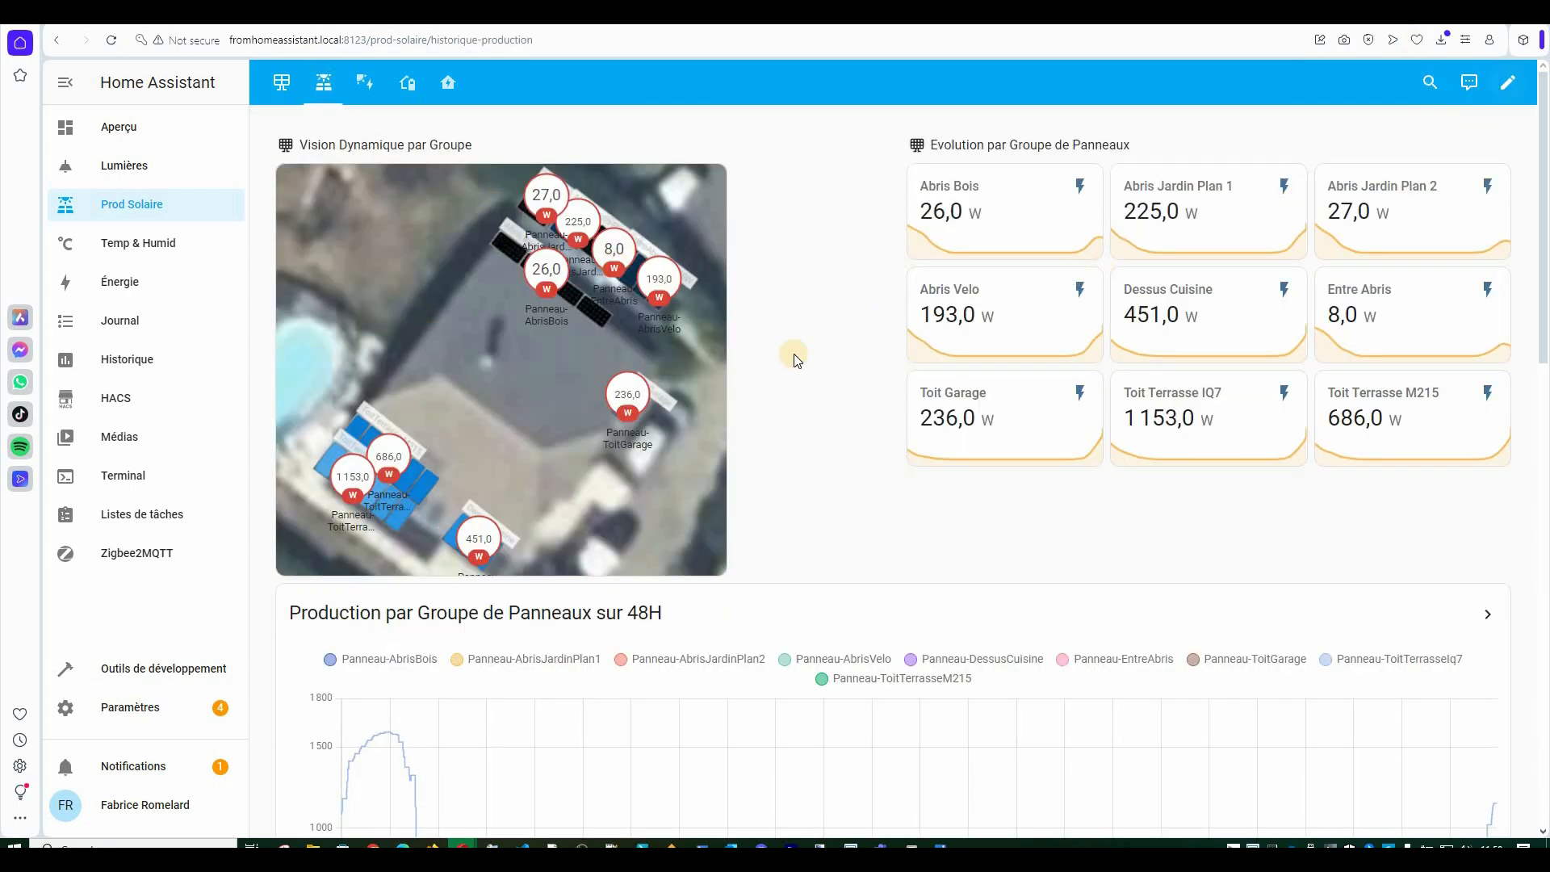
left_click(1507, 81)
left_click(613, 378)
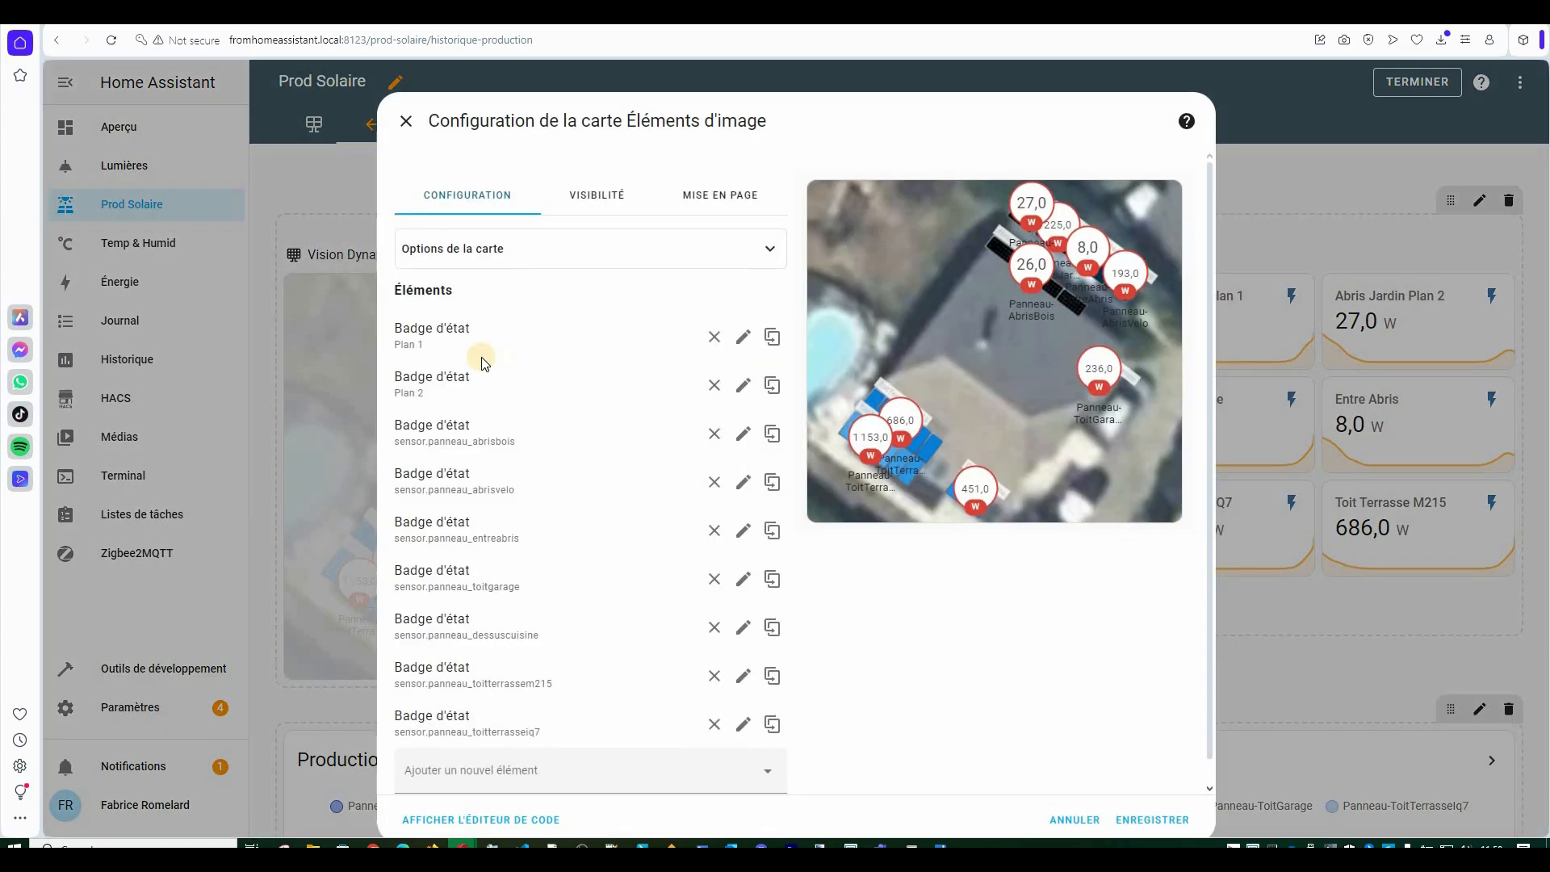
left_click(494, 820)
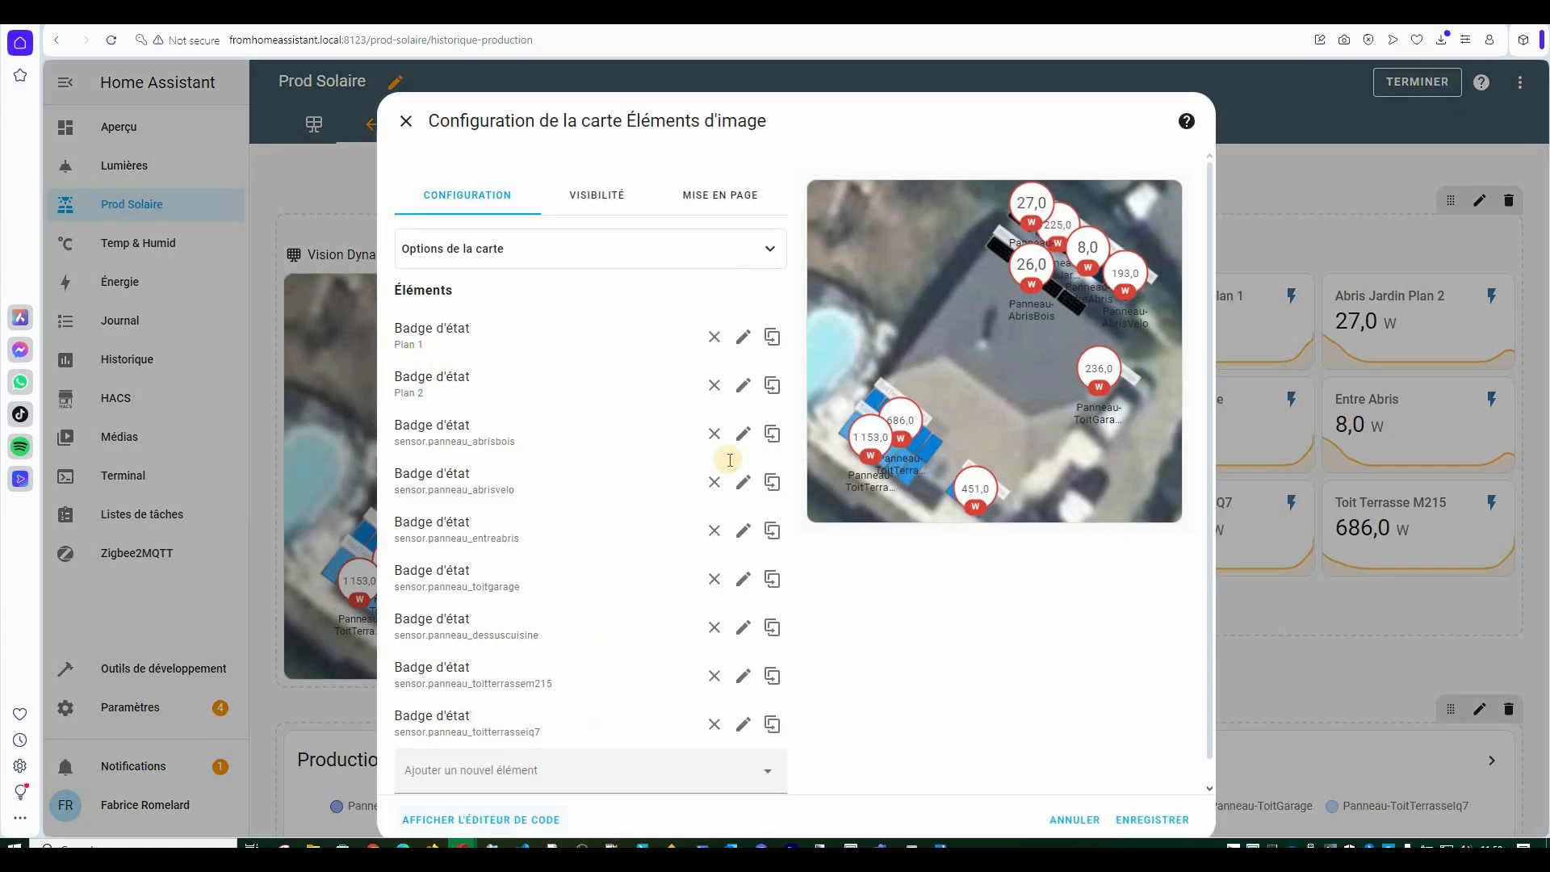
Review the Plan 1 and Plan 2 badge code, then close the map card without saving.
left_click(481, 244)
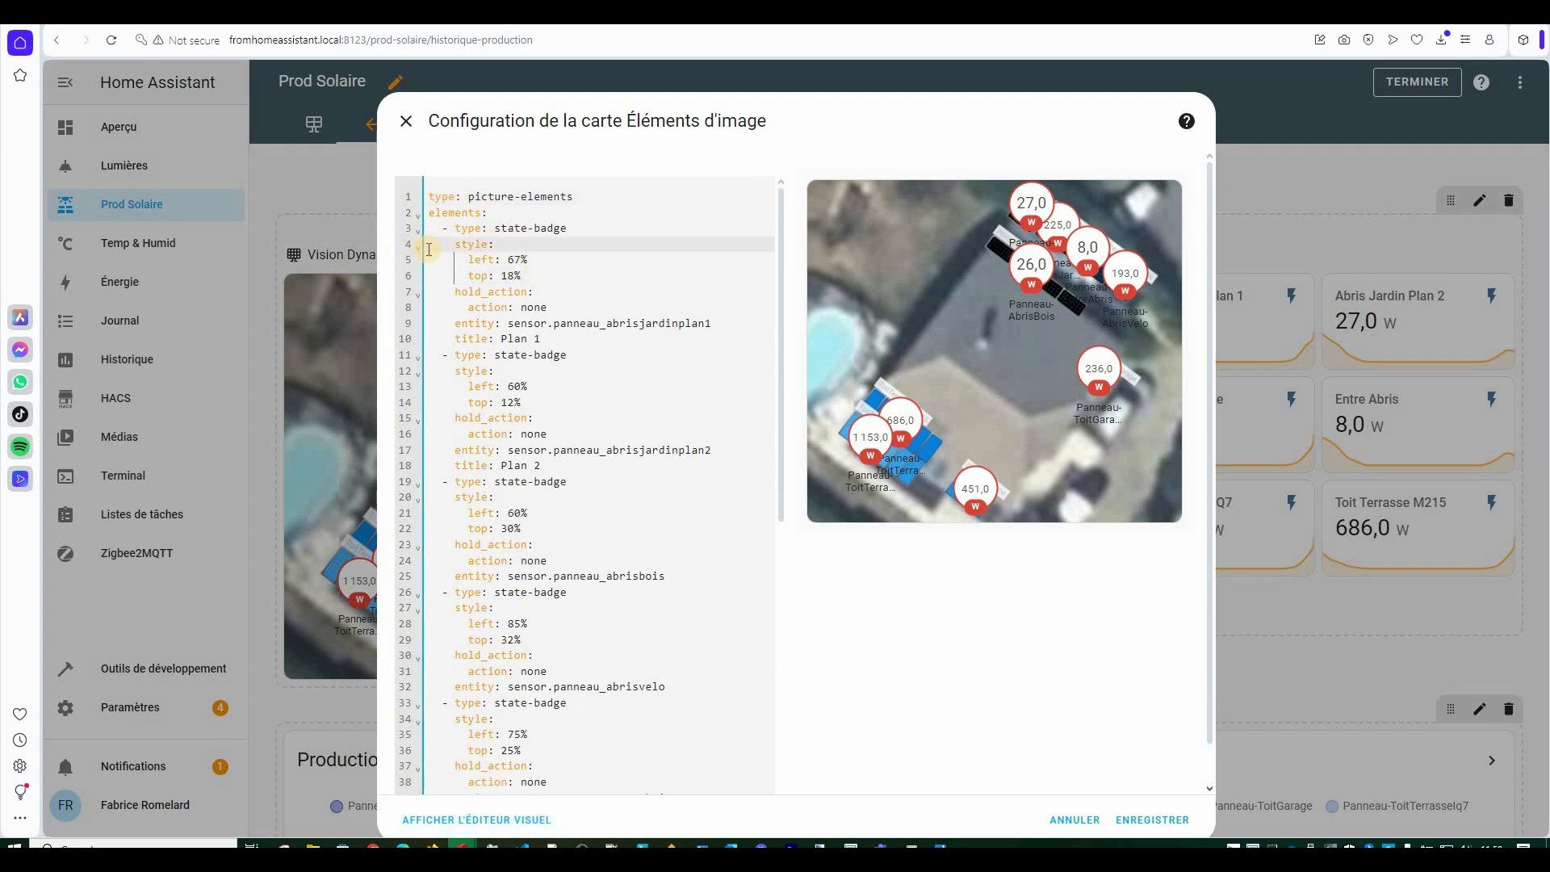
left_click_drag(429, 244, 674, 328)
left_click(665, 450)
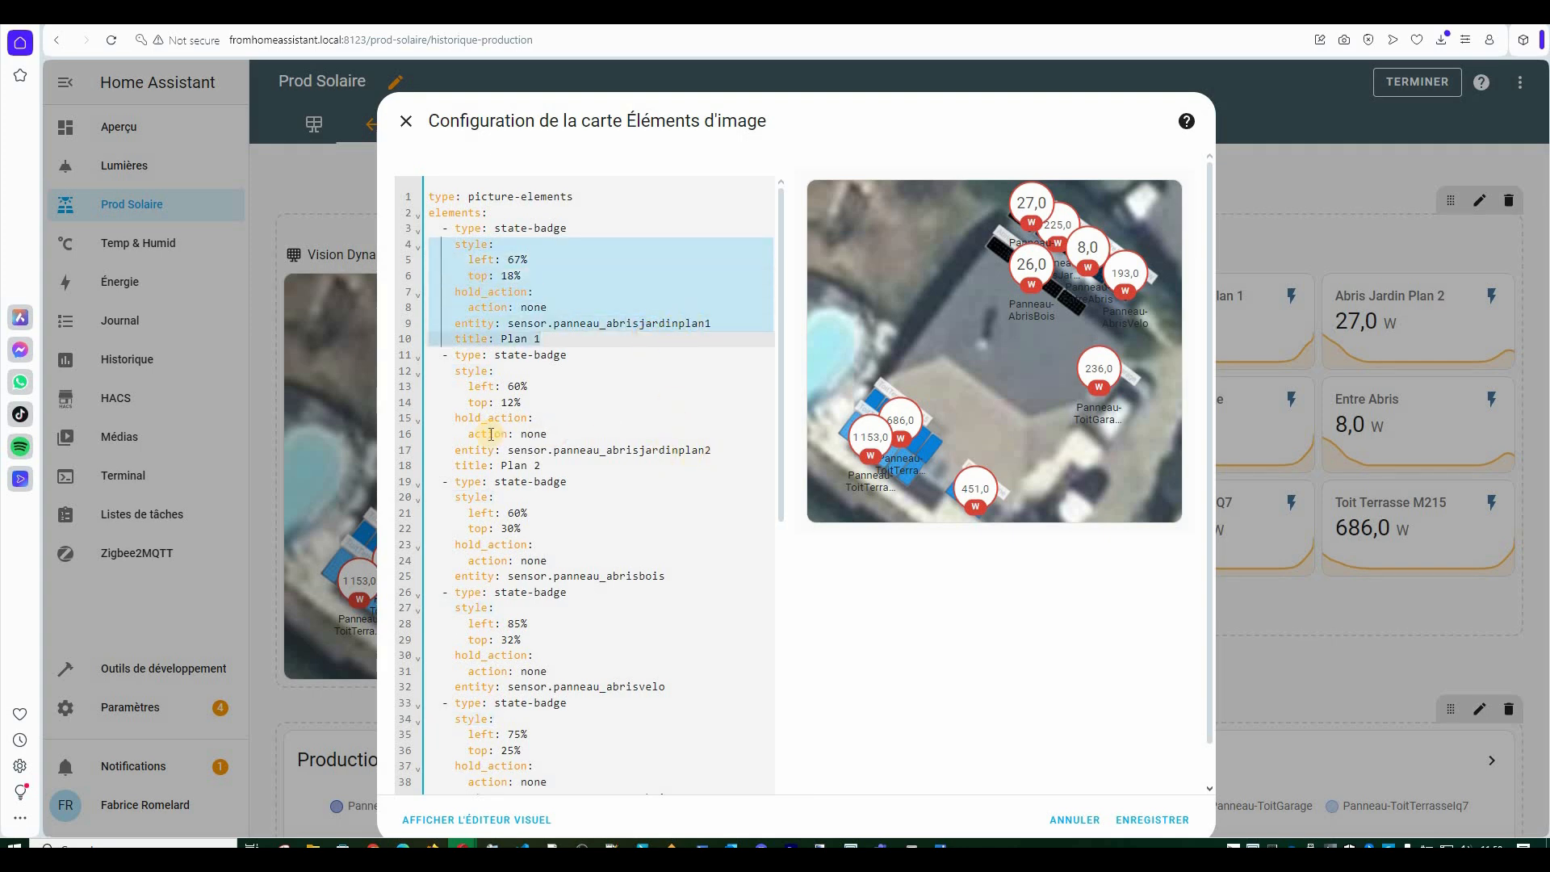
left_click_drag(425, 370, 630, 471)
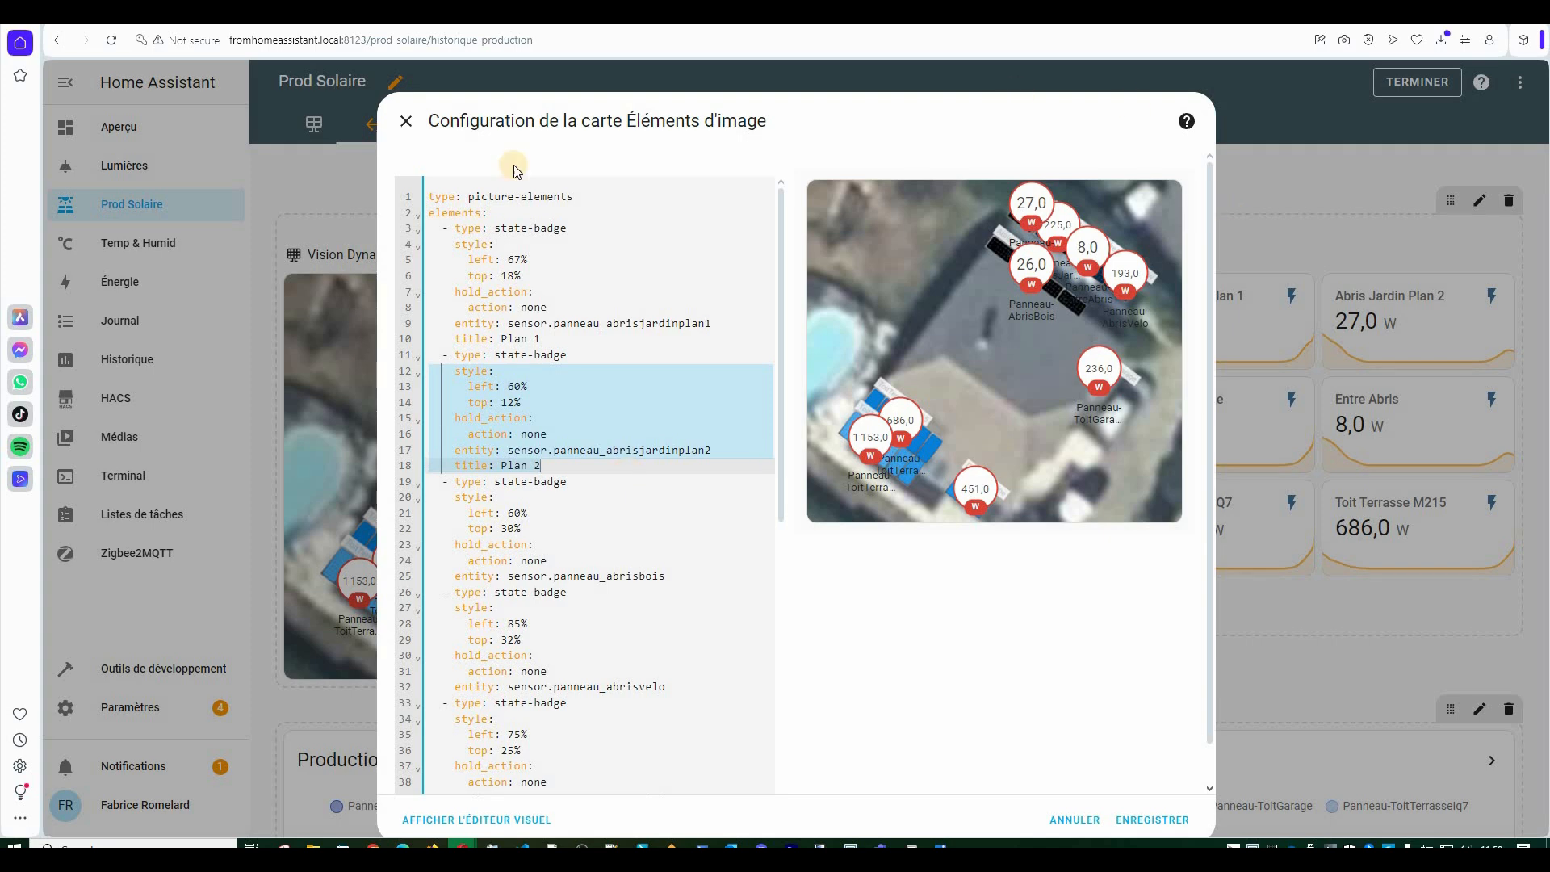
left_click(411, 130)
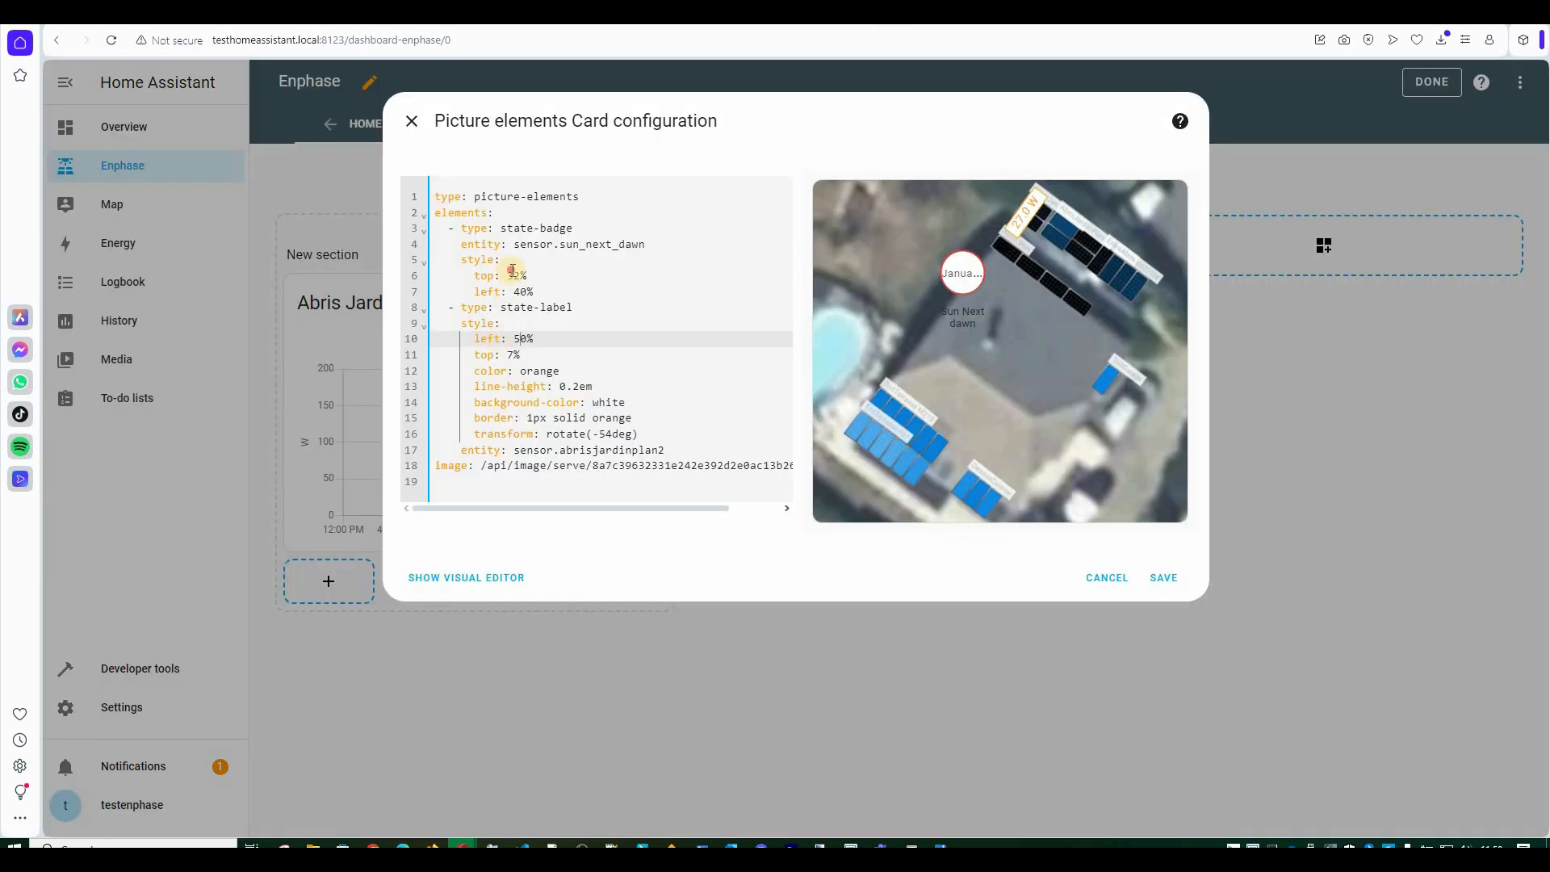
Replace the badge entity sensor.sun_next_dawn with sensor.abrisjardinplan2 in the Enphase card YAML.
left_click(512, 271)
left_click(699, 297)
key("Return")
key("Return")
key("Up")
type("sensor.abrisjardinplan2")
key("ctrl+z")
left_click_drag(517, 482, 682, 482)
key("ctrl+c")
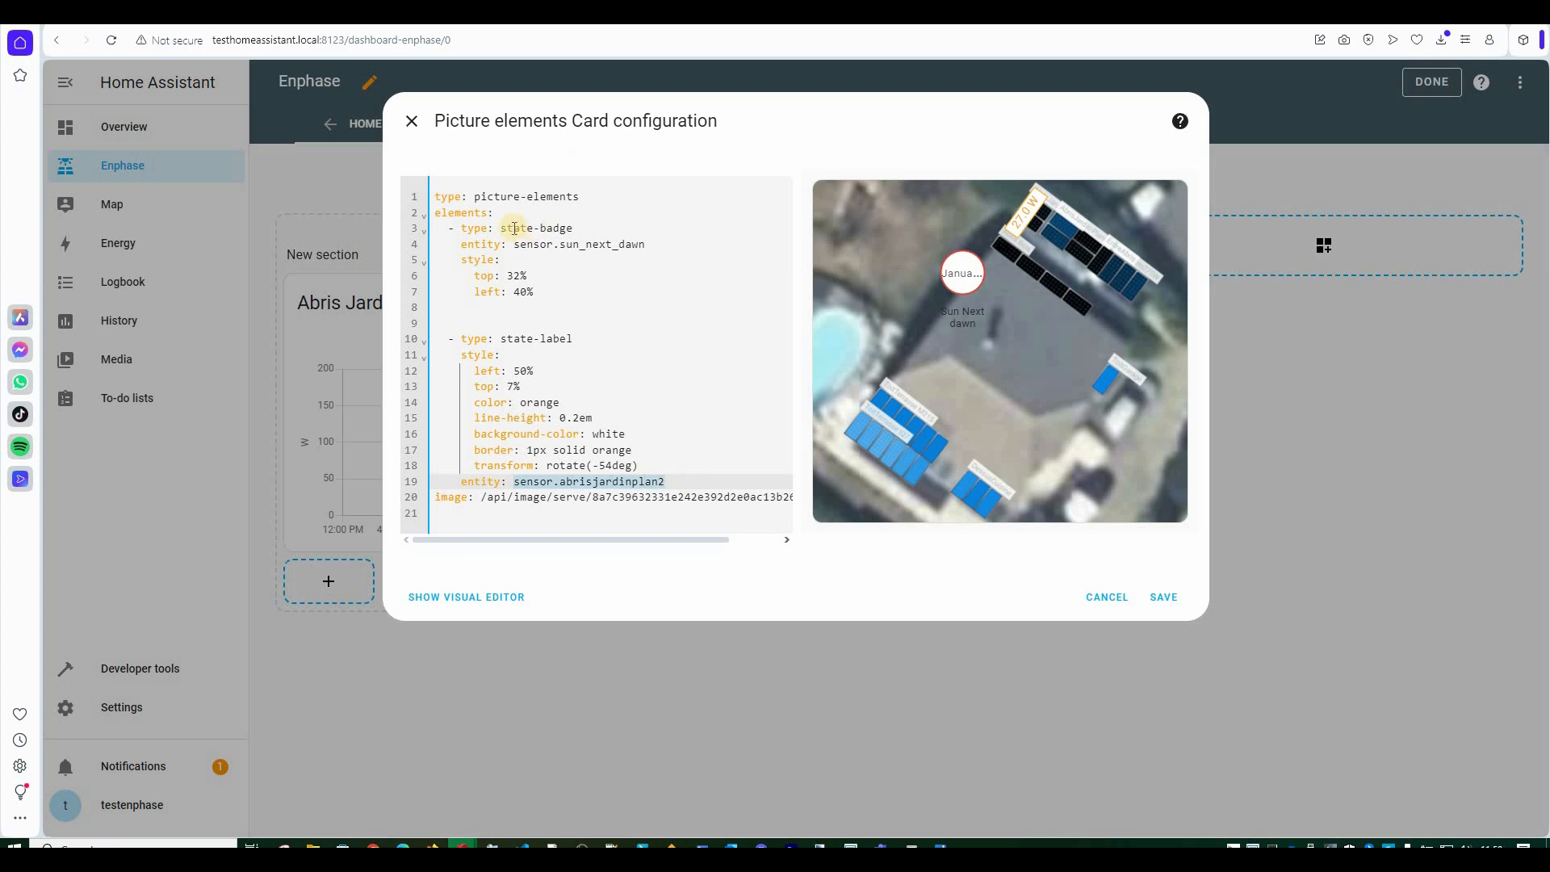
double_click(677, 244)
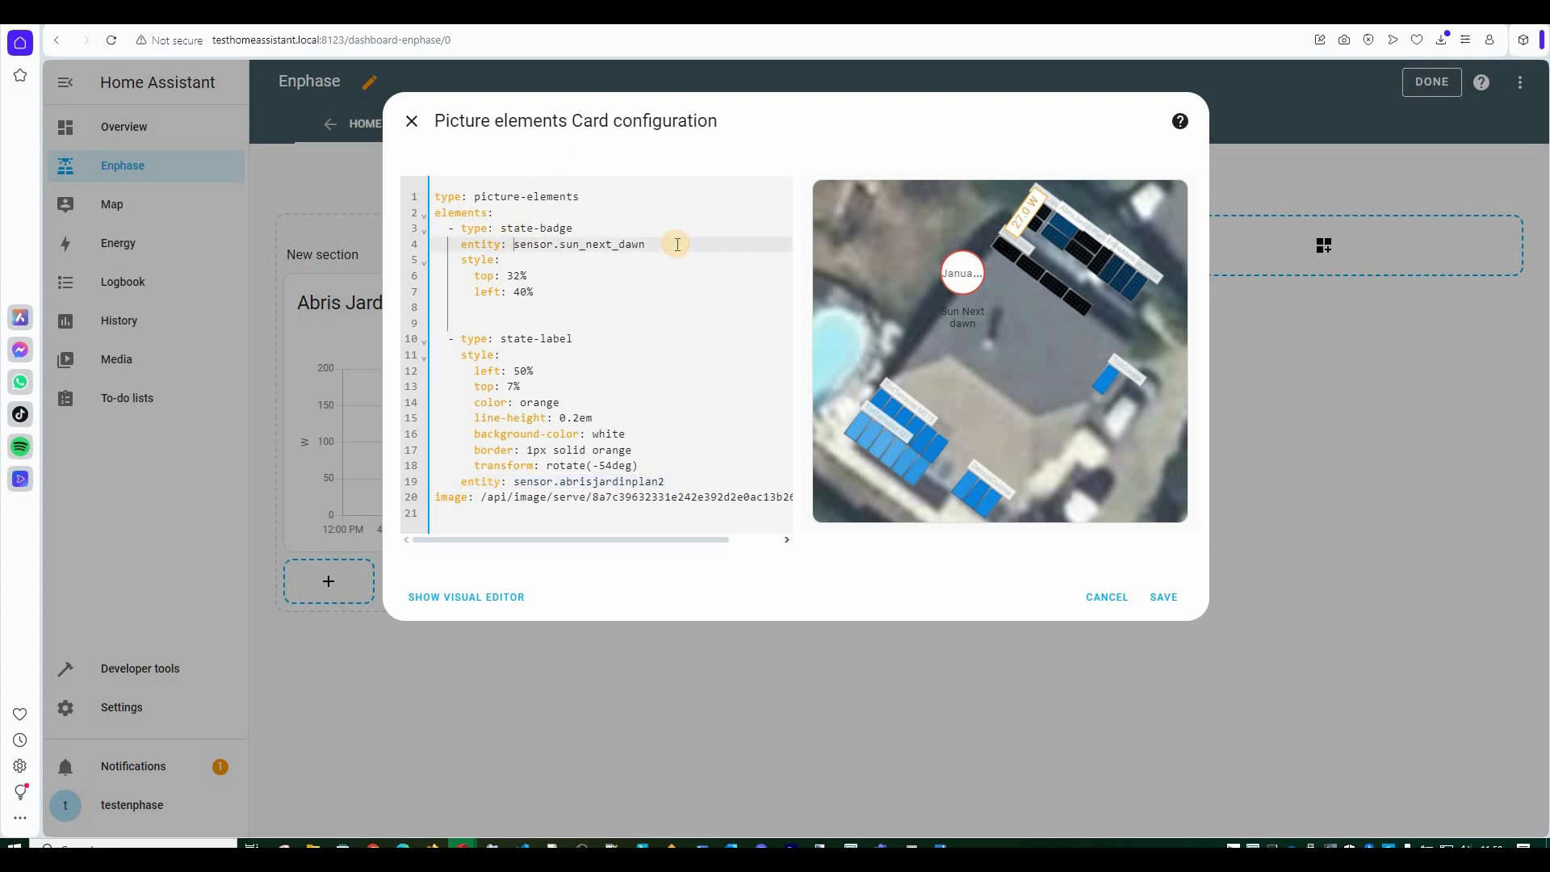
key("ctrl+v")
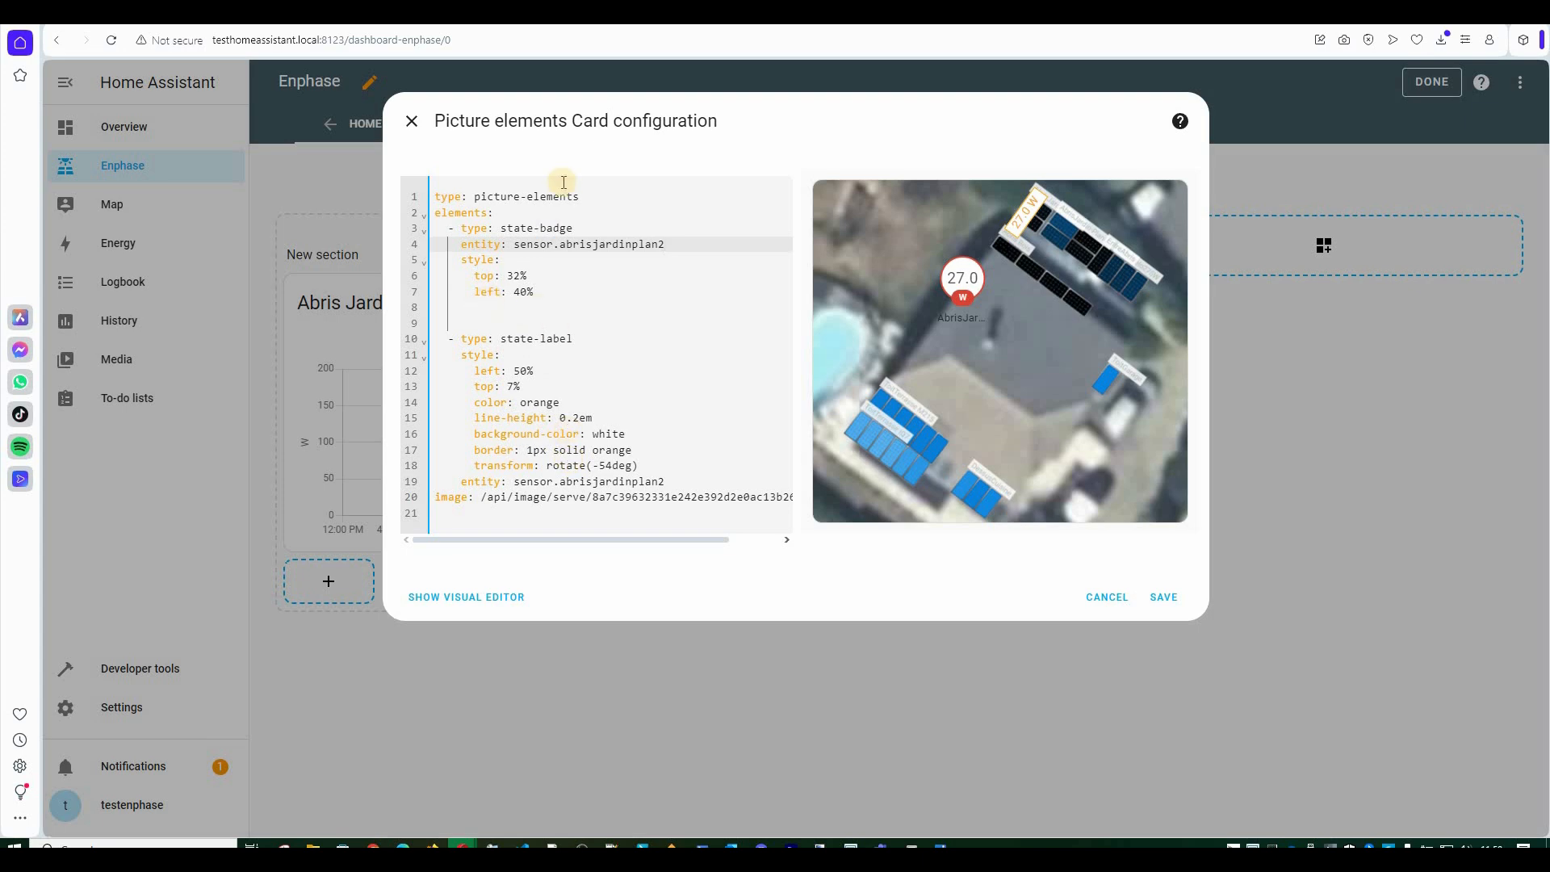
left_click(525, 307)
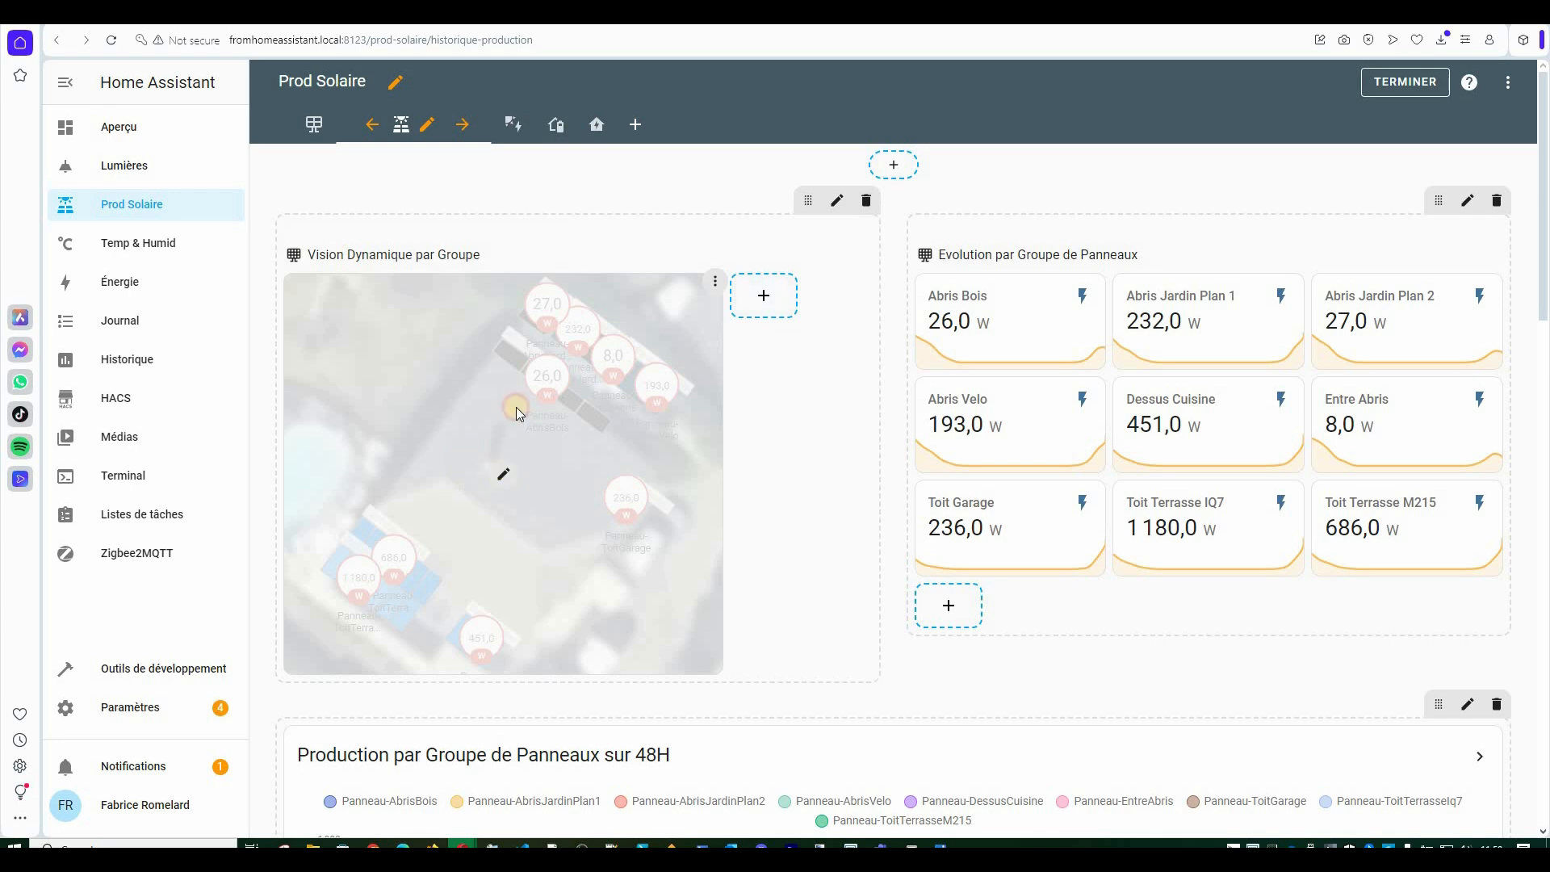
Copy the 'title: Plan 1' line from the per-group map card's YAML without saving changes.
left_click(510, 373)
left_click(501, 819)
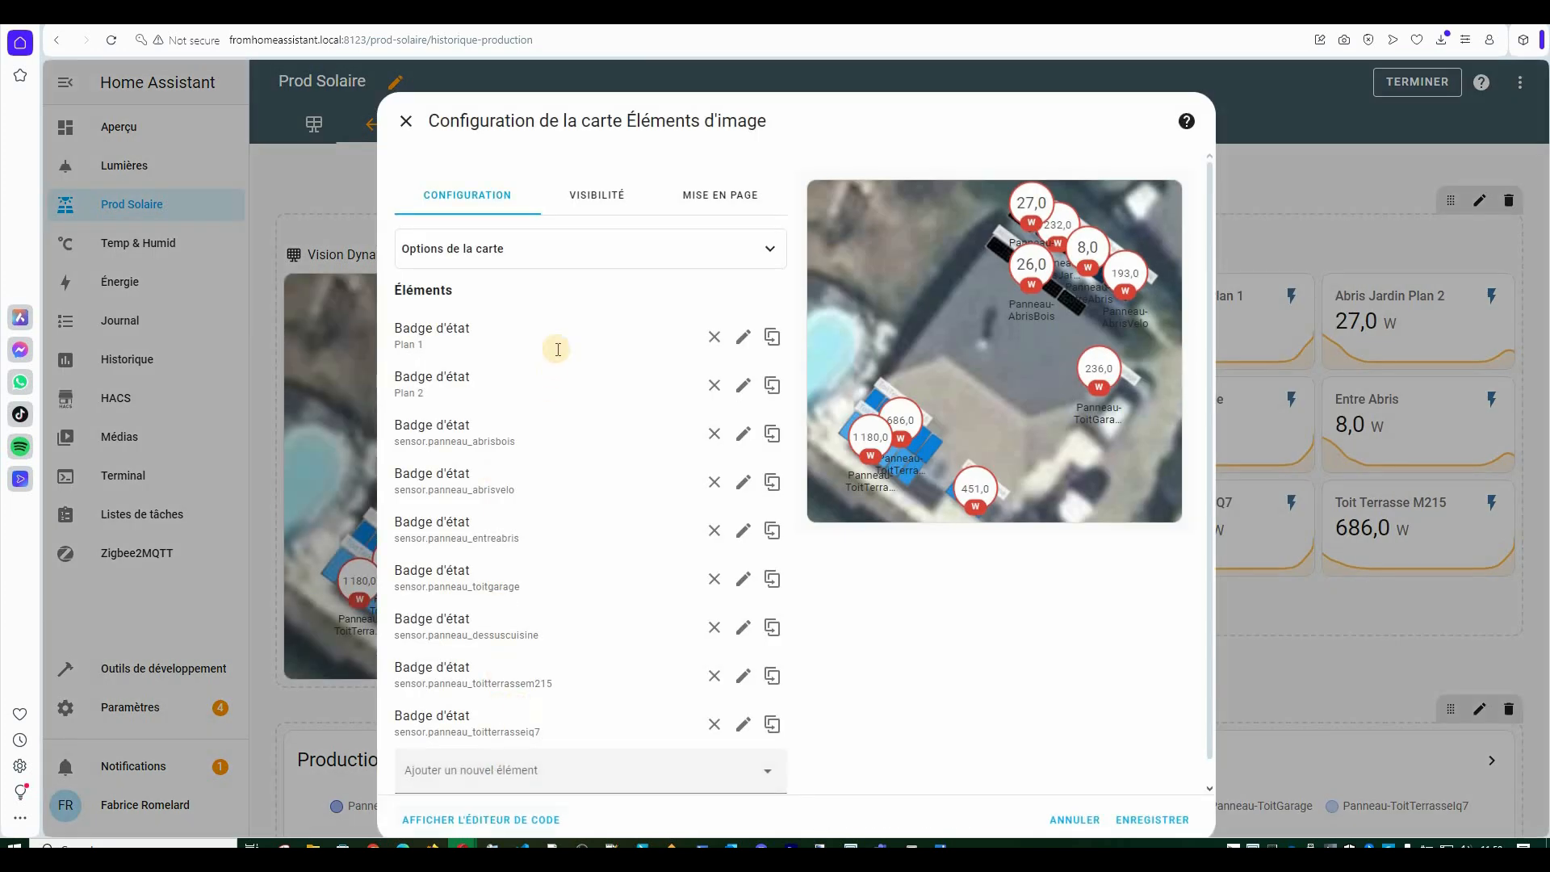
left_click(403, 338)
key("ctrl+c")
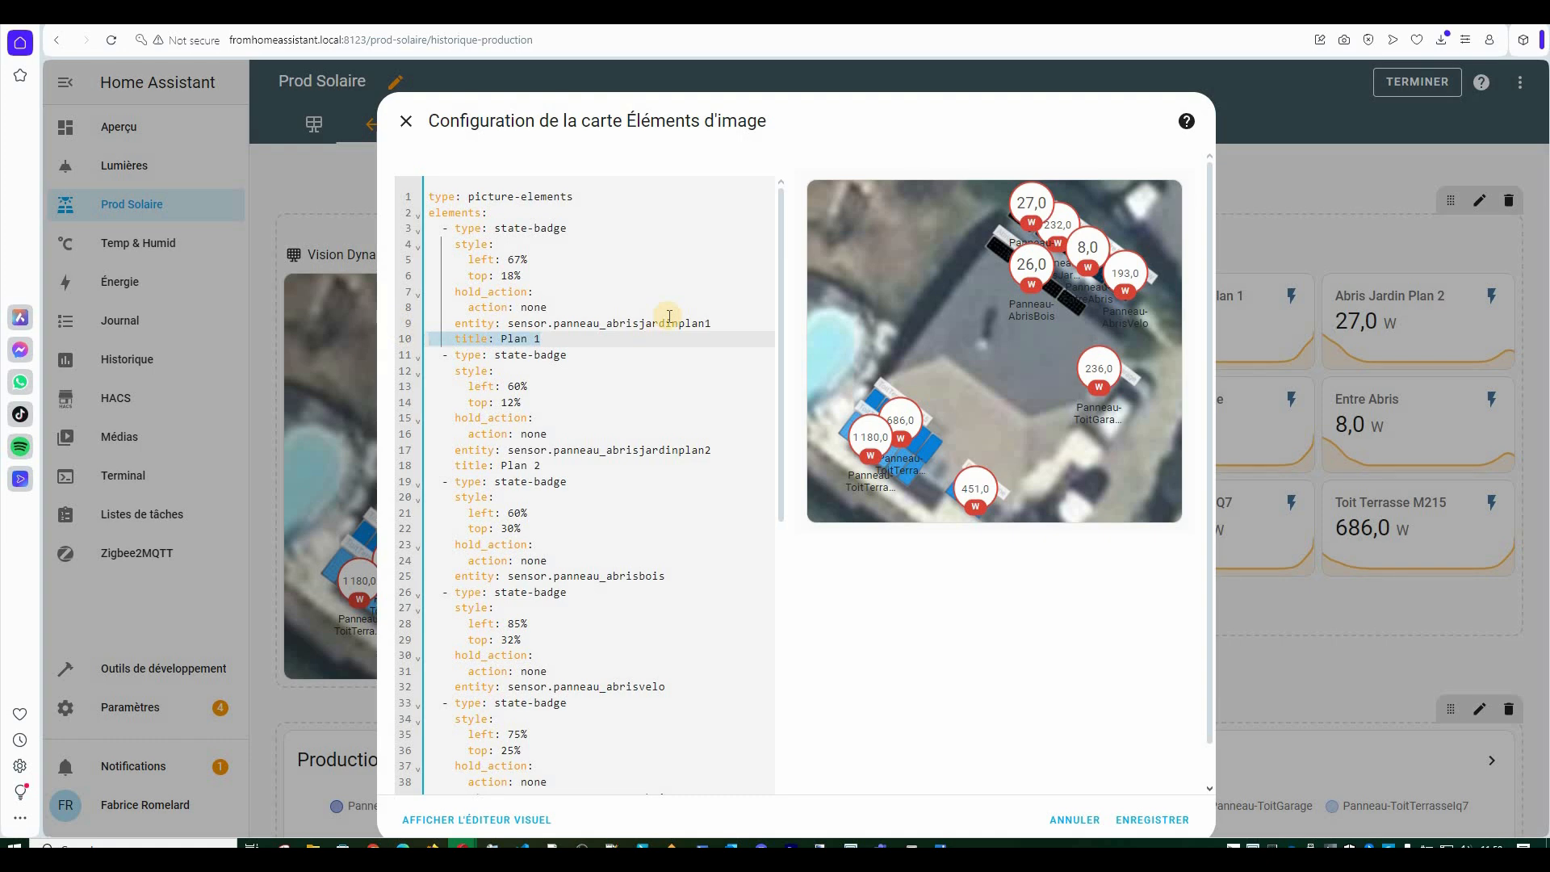
left_click(406, 120)
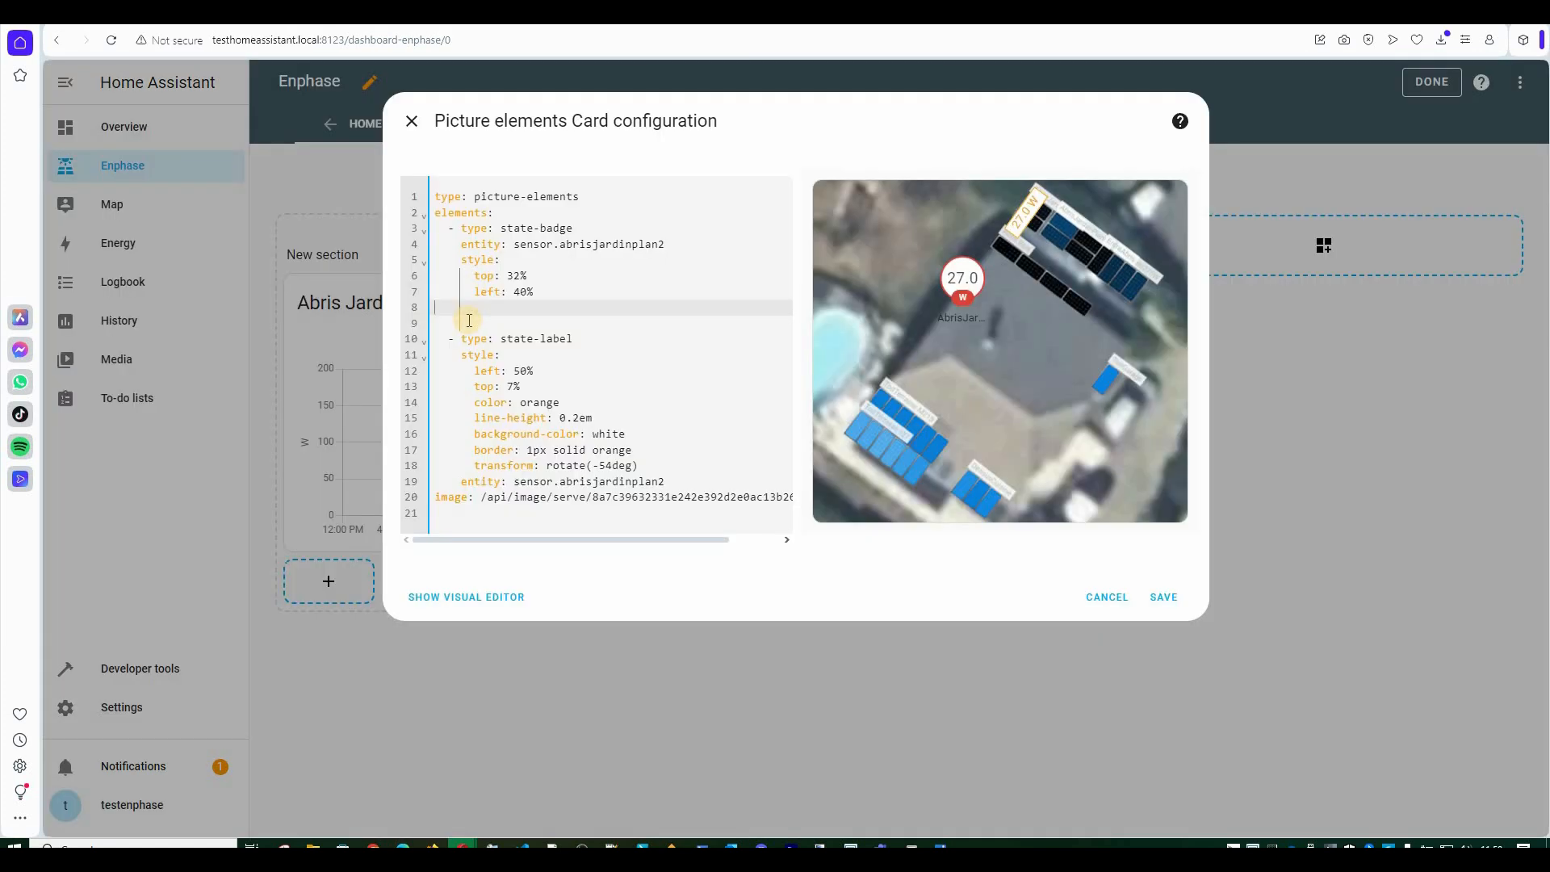
Paste 'title: Plan 1' into the Enphase badge, remove the blank line, and save the card.
key("ctrl+v")
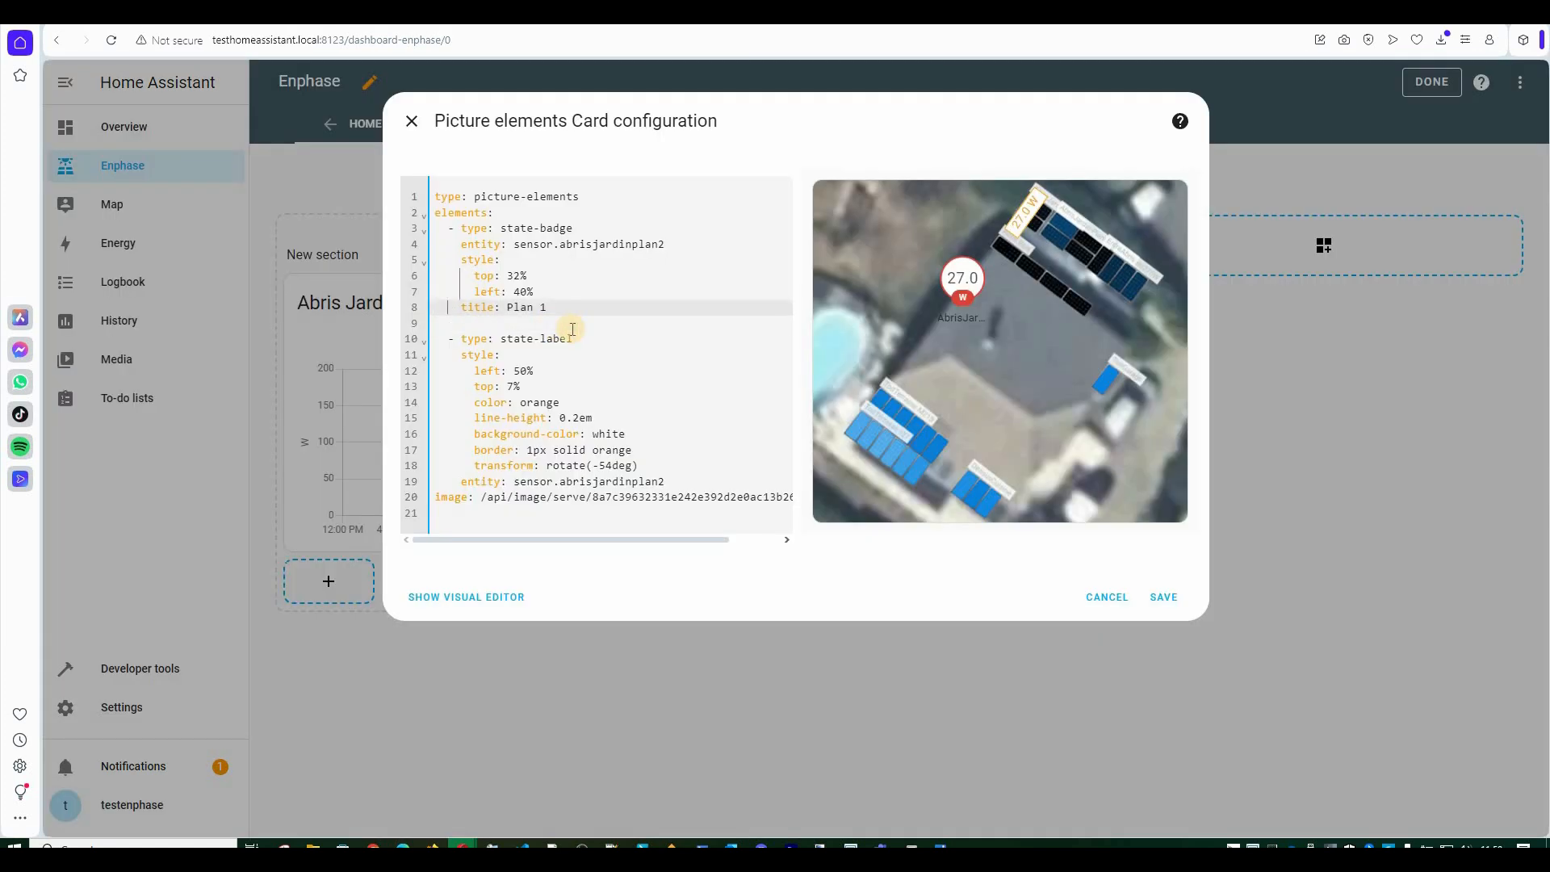
key("Delete")
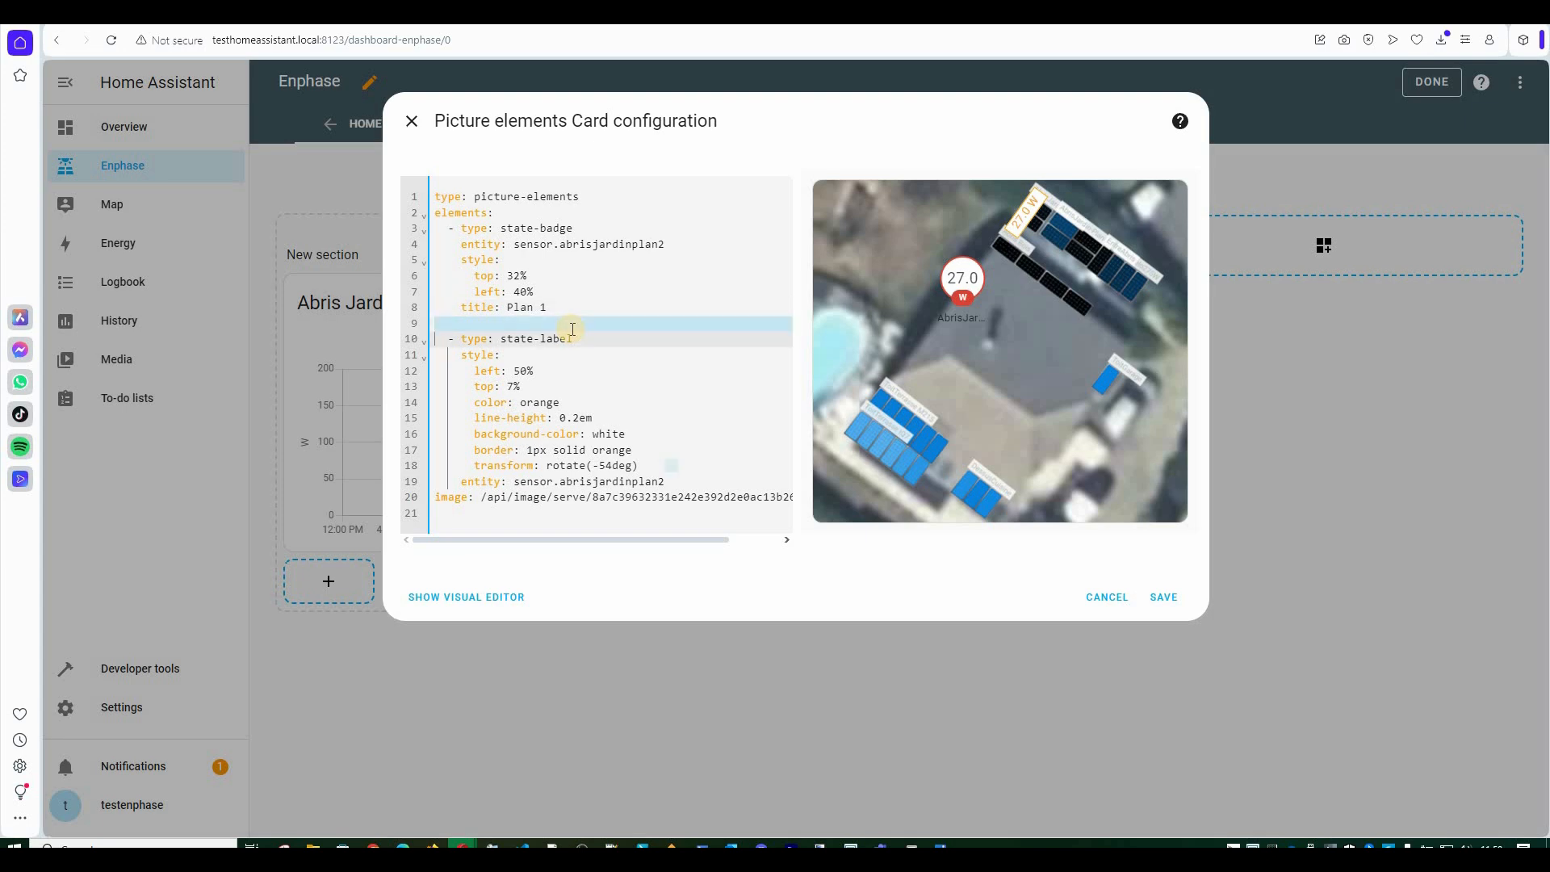
left_click(462, 579)
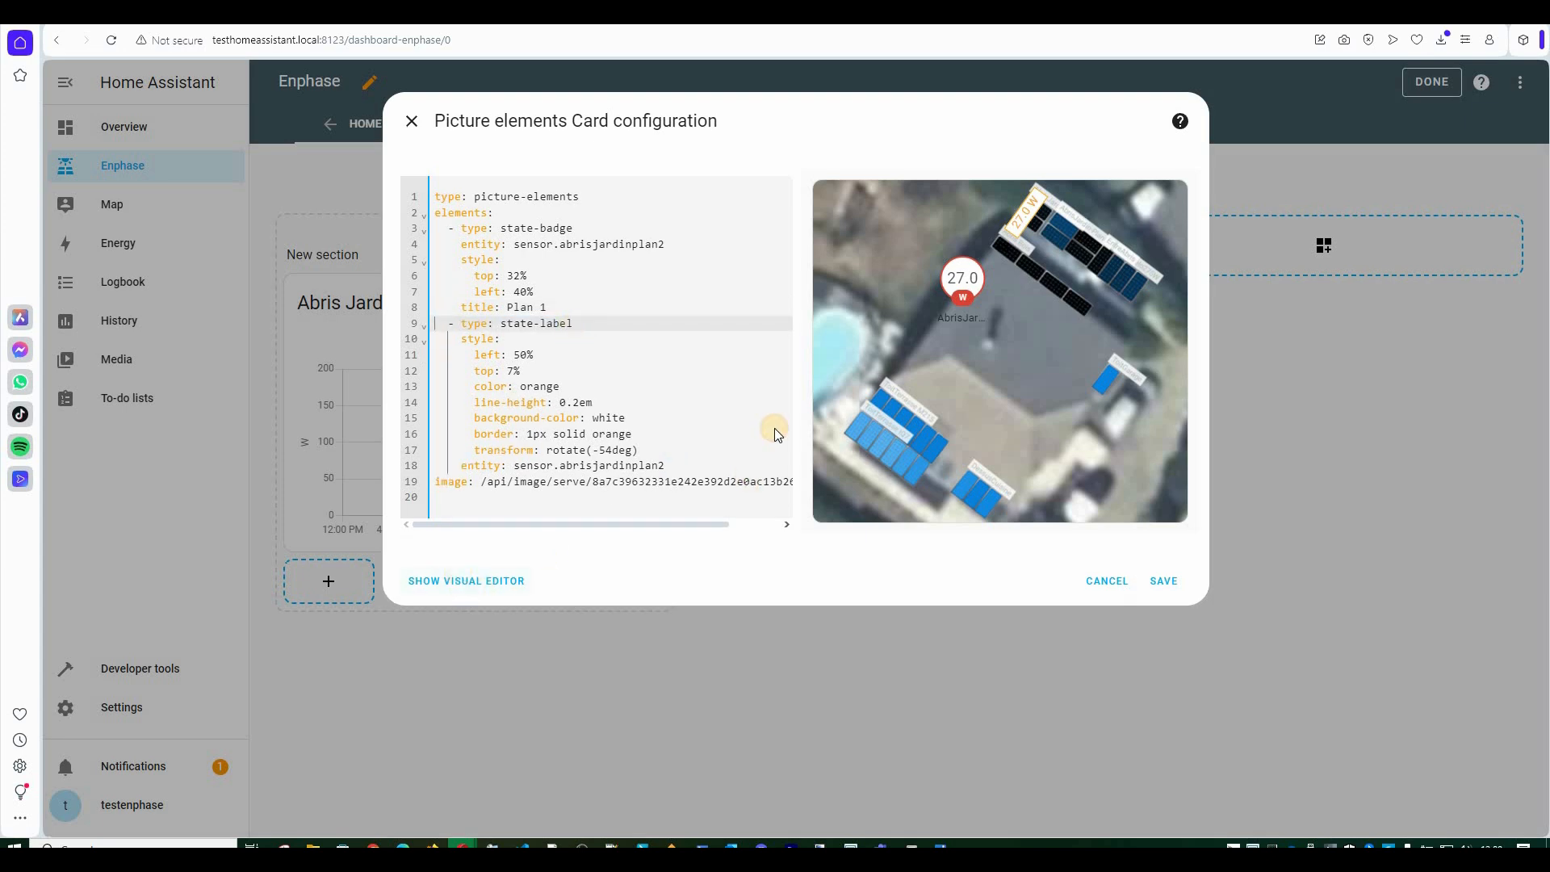
left_click(418, 249)
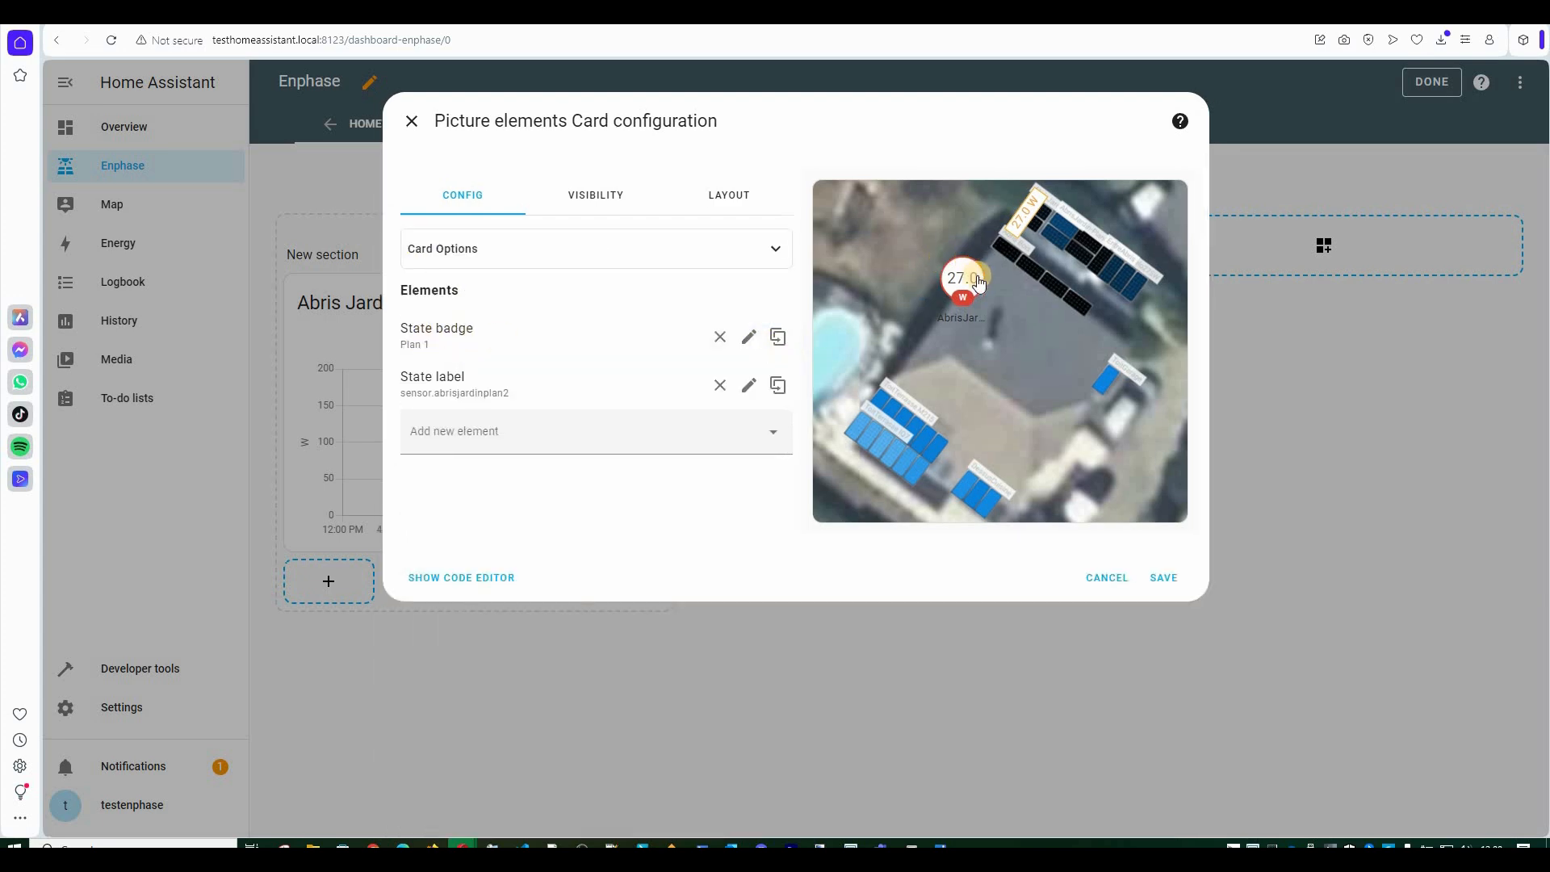
left_click(1164, 578)
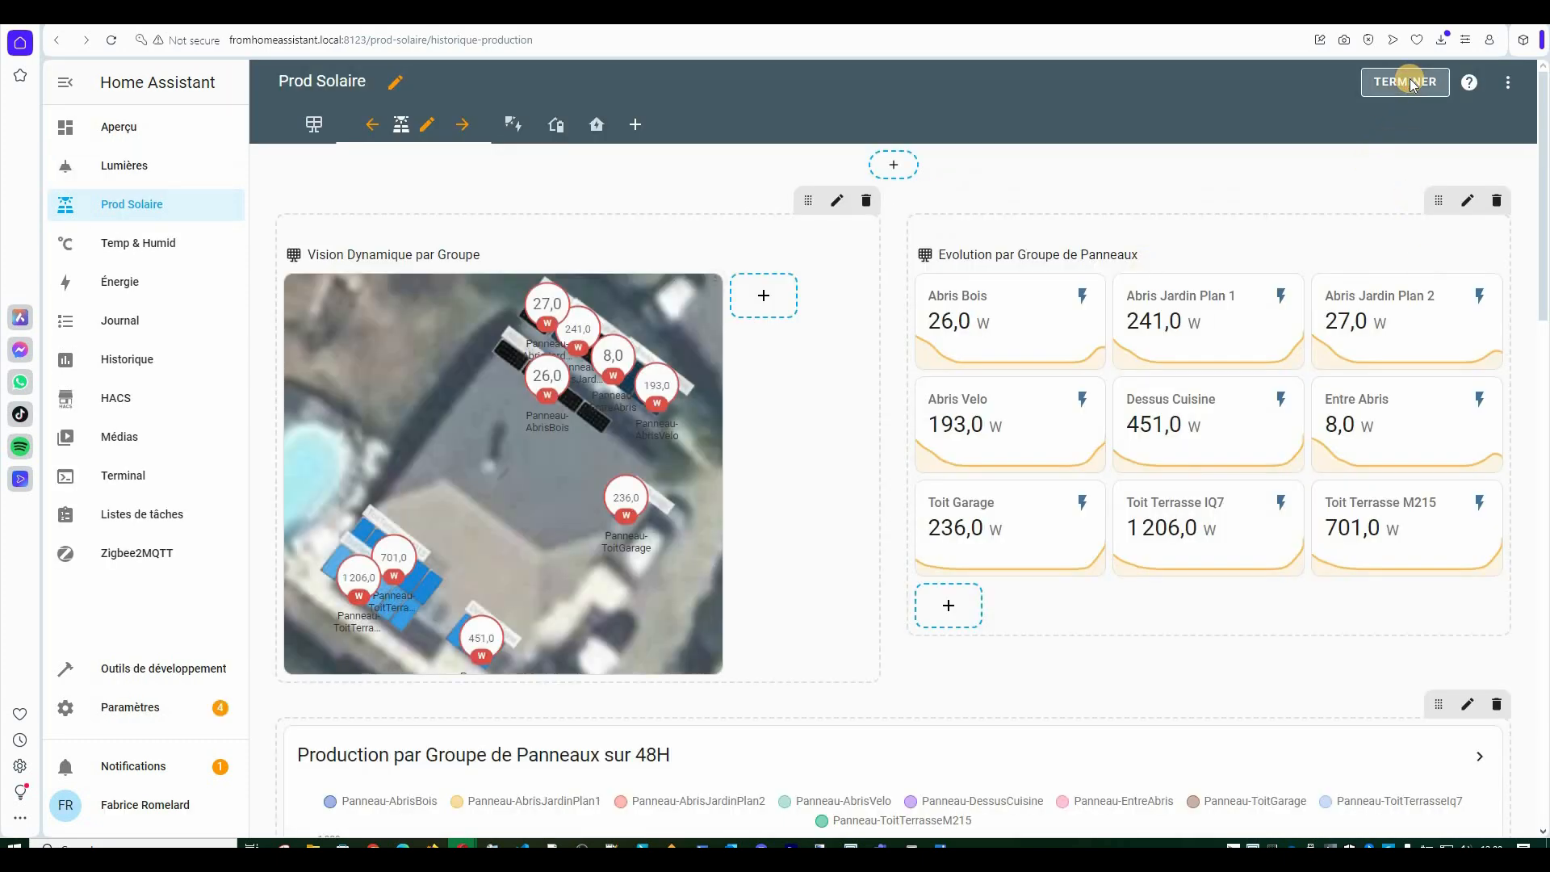
Exit edit mode on the Prod Solaire dashboard.
left_click(1405, 82)
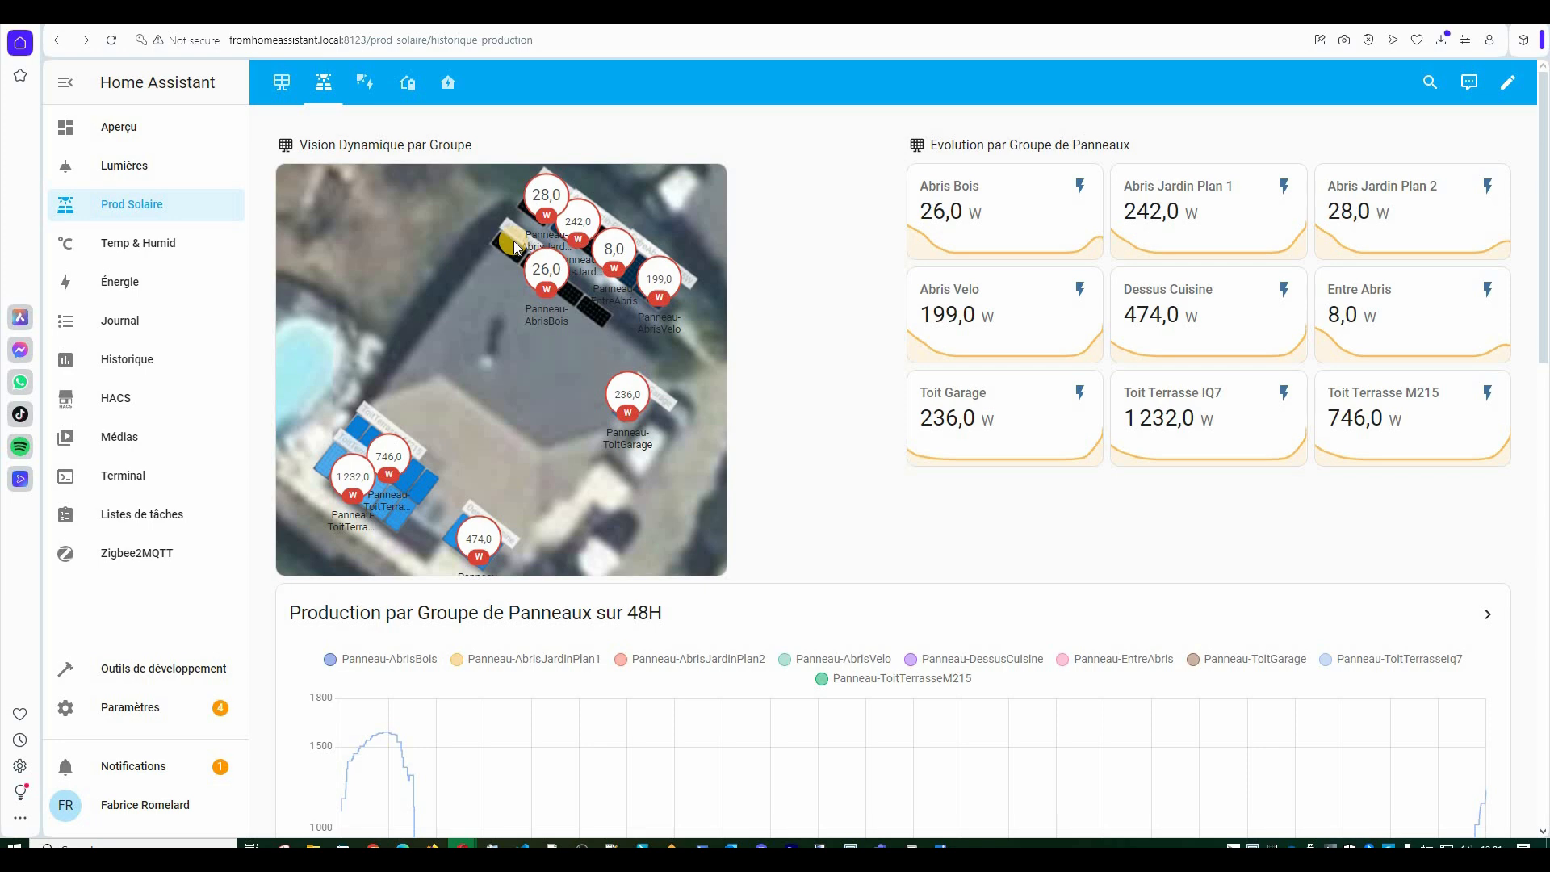
Open the per-panel map view and scroll through the Abris Jardin Plan 2 chart and 30.0 W badge.
left_click(281, 82)
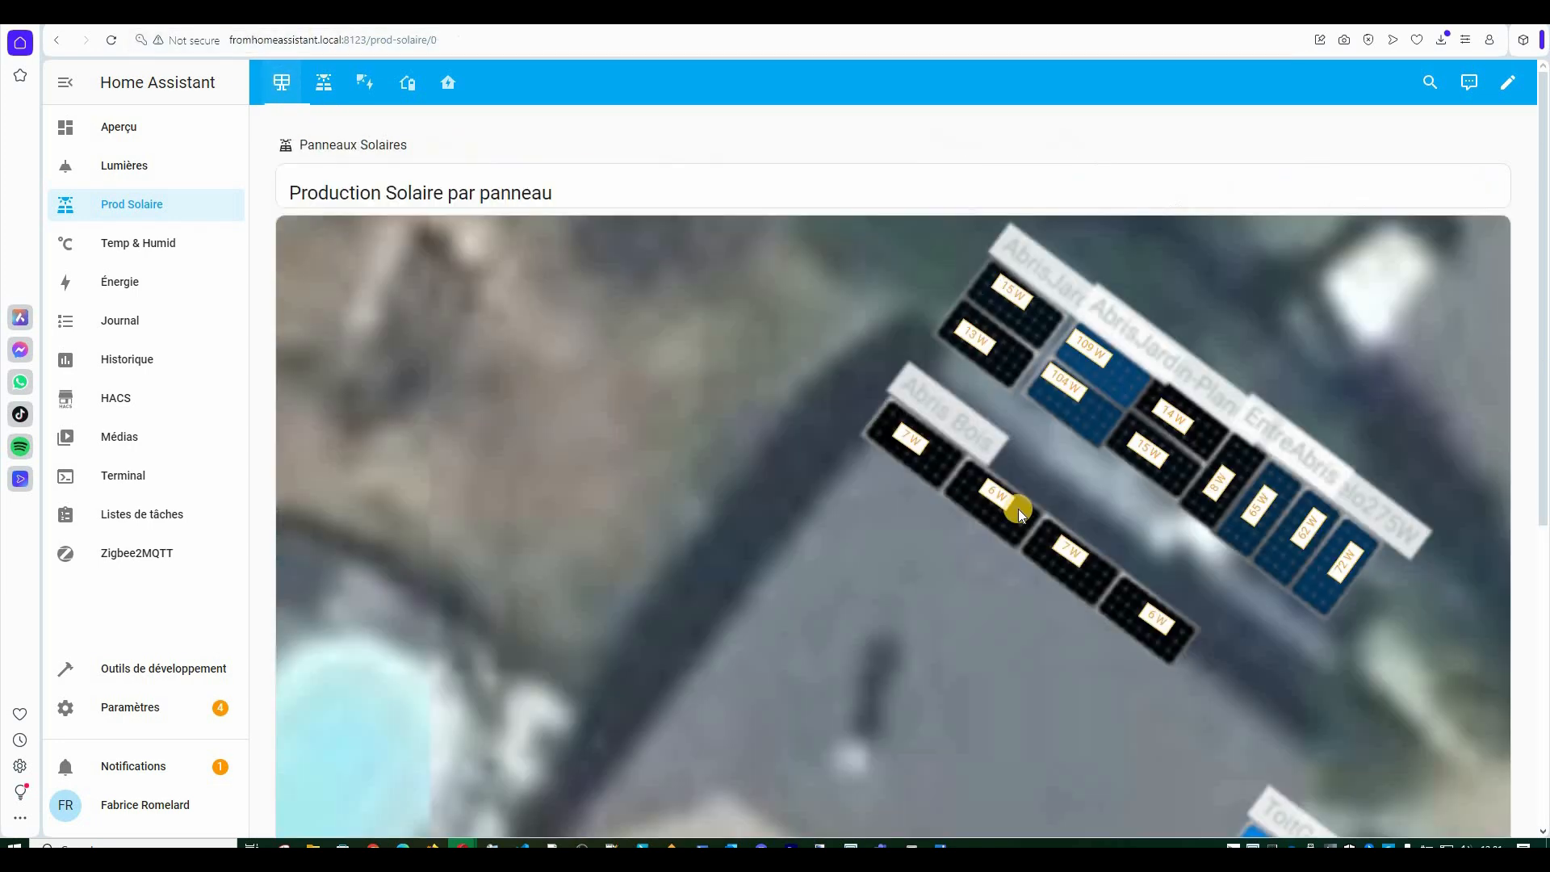
scroll(1018, 509, "down", 6)
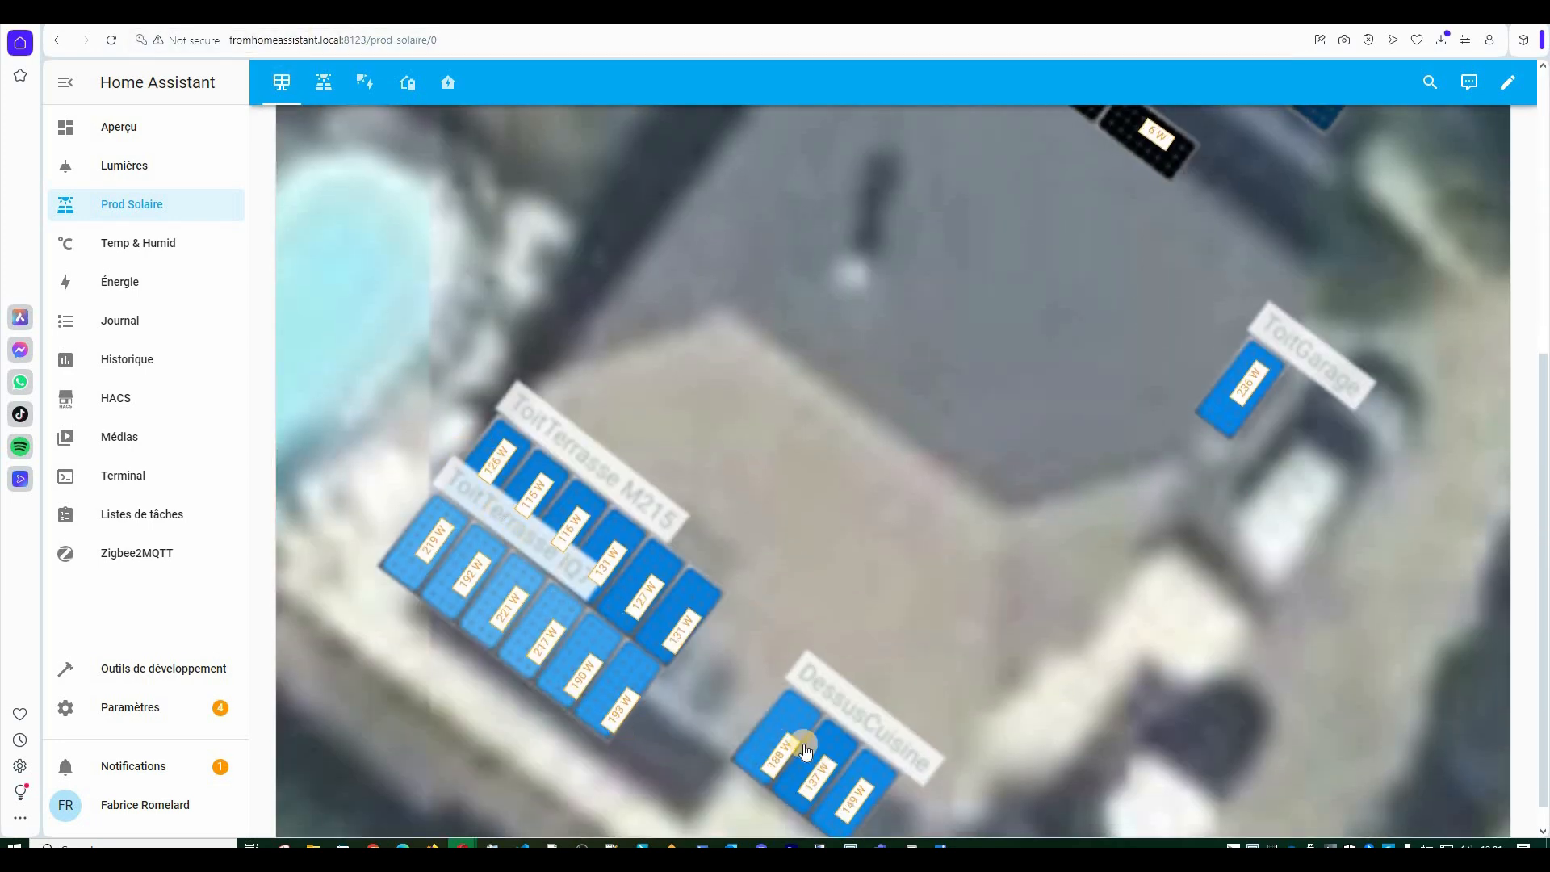
scroll(1223, 500, "up", 5)
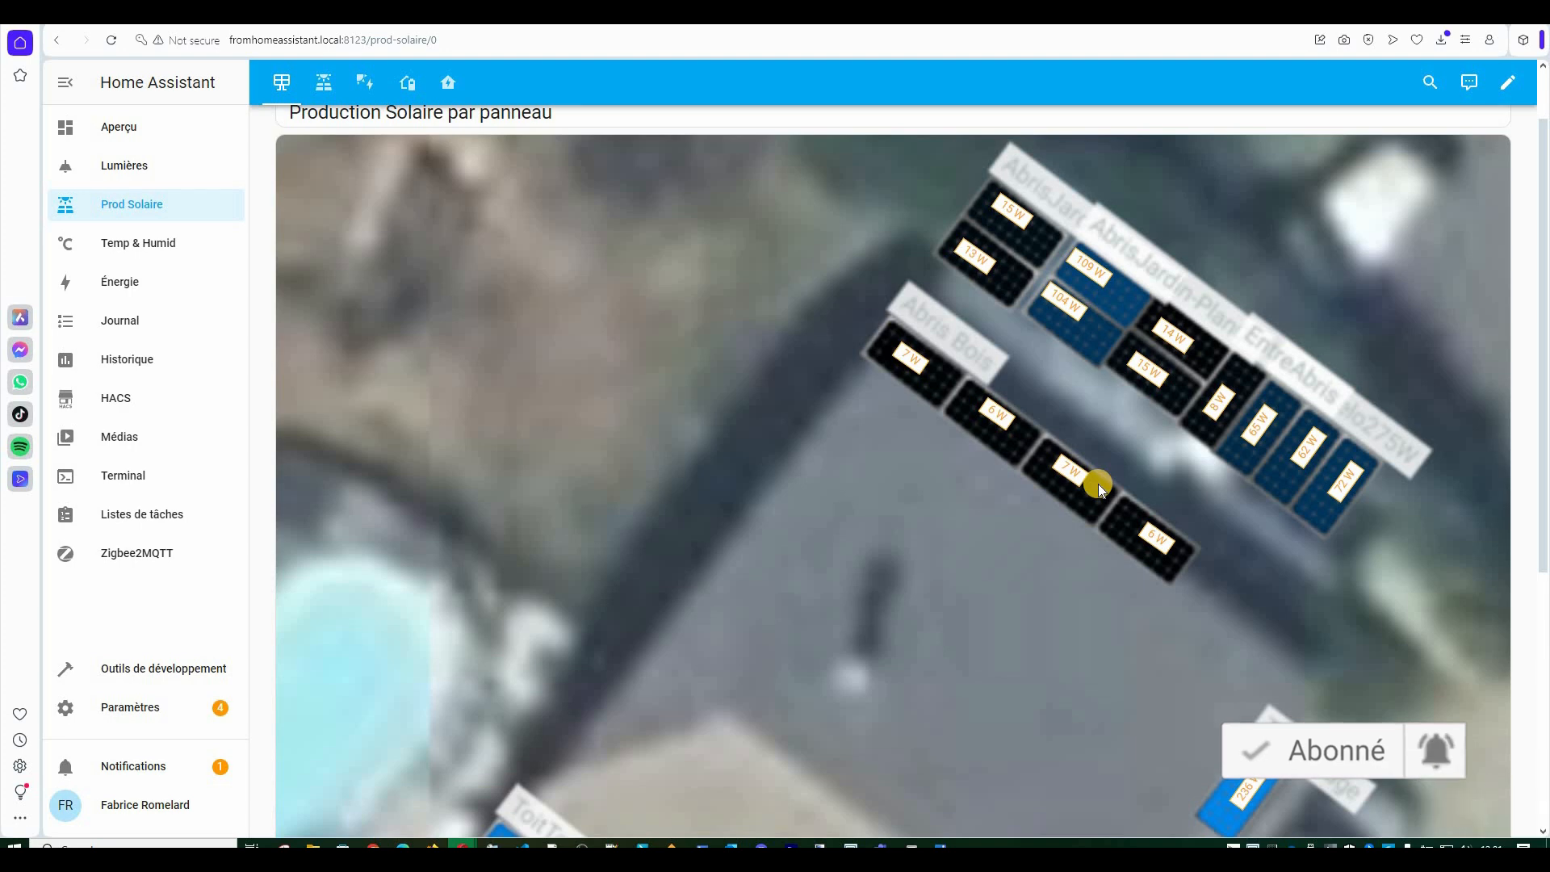
scroll(1098, 482, "down", 3)
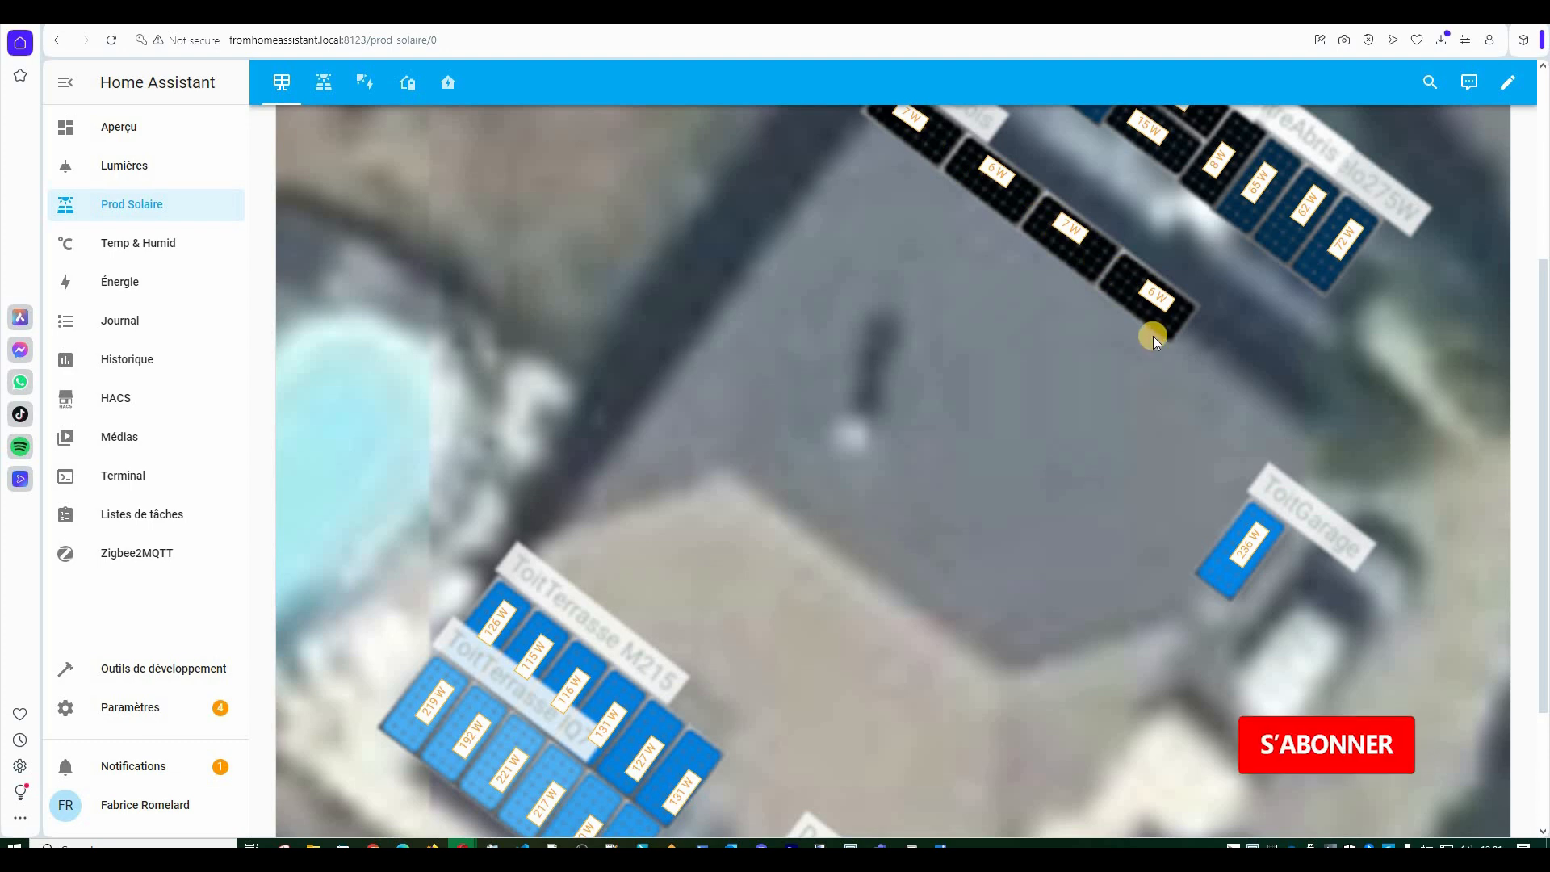
scroll(1152, 335, "down", 3)
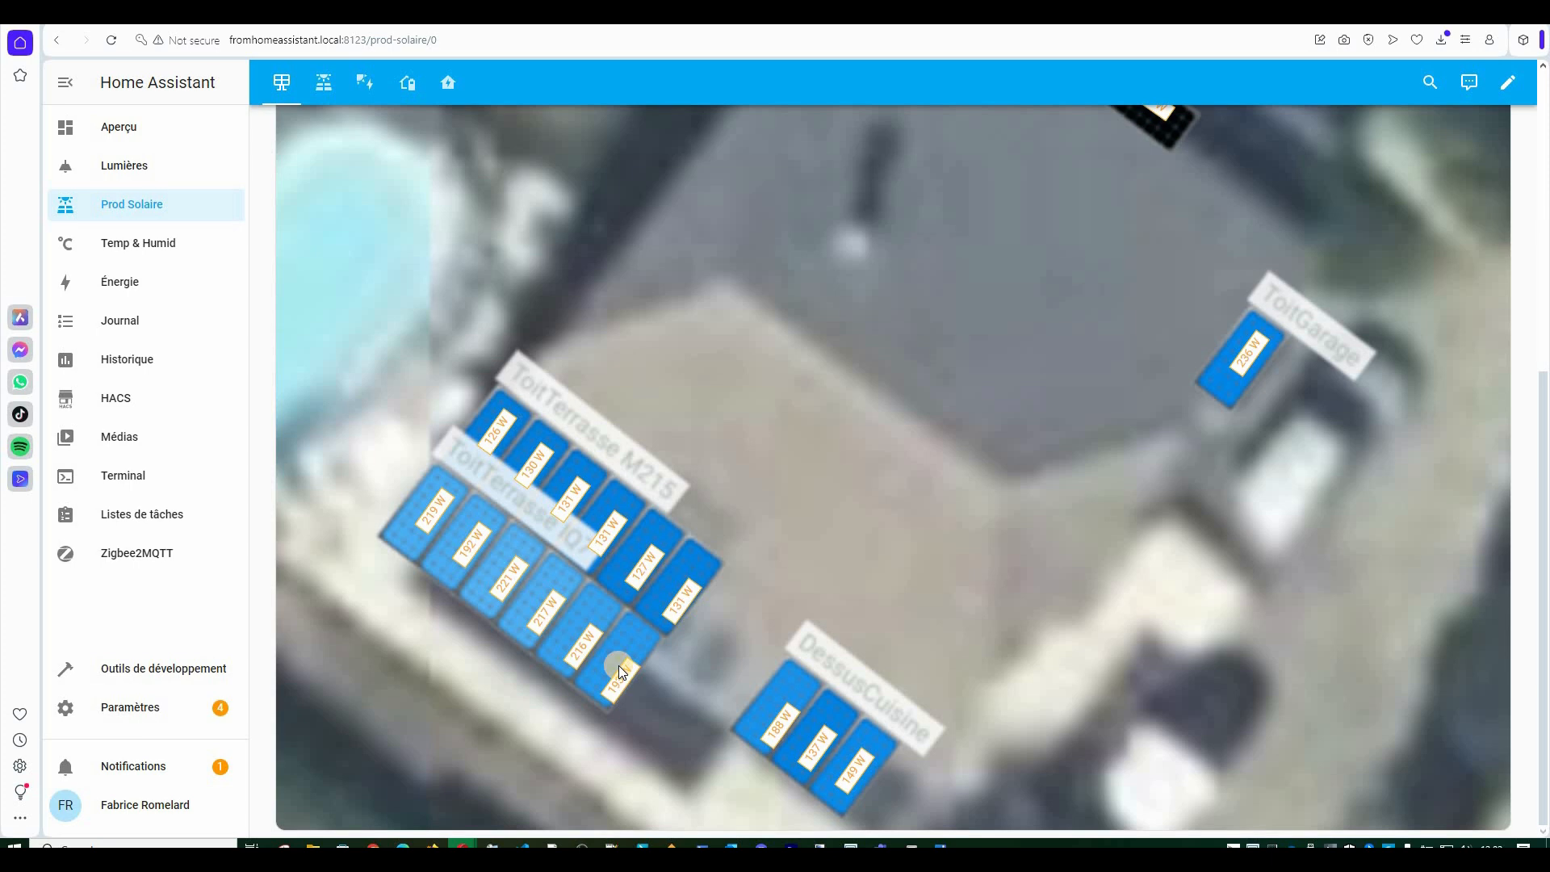
scroll(618, 665, "up", 10)
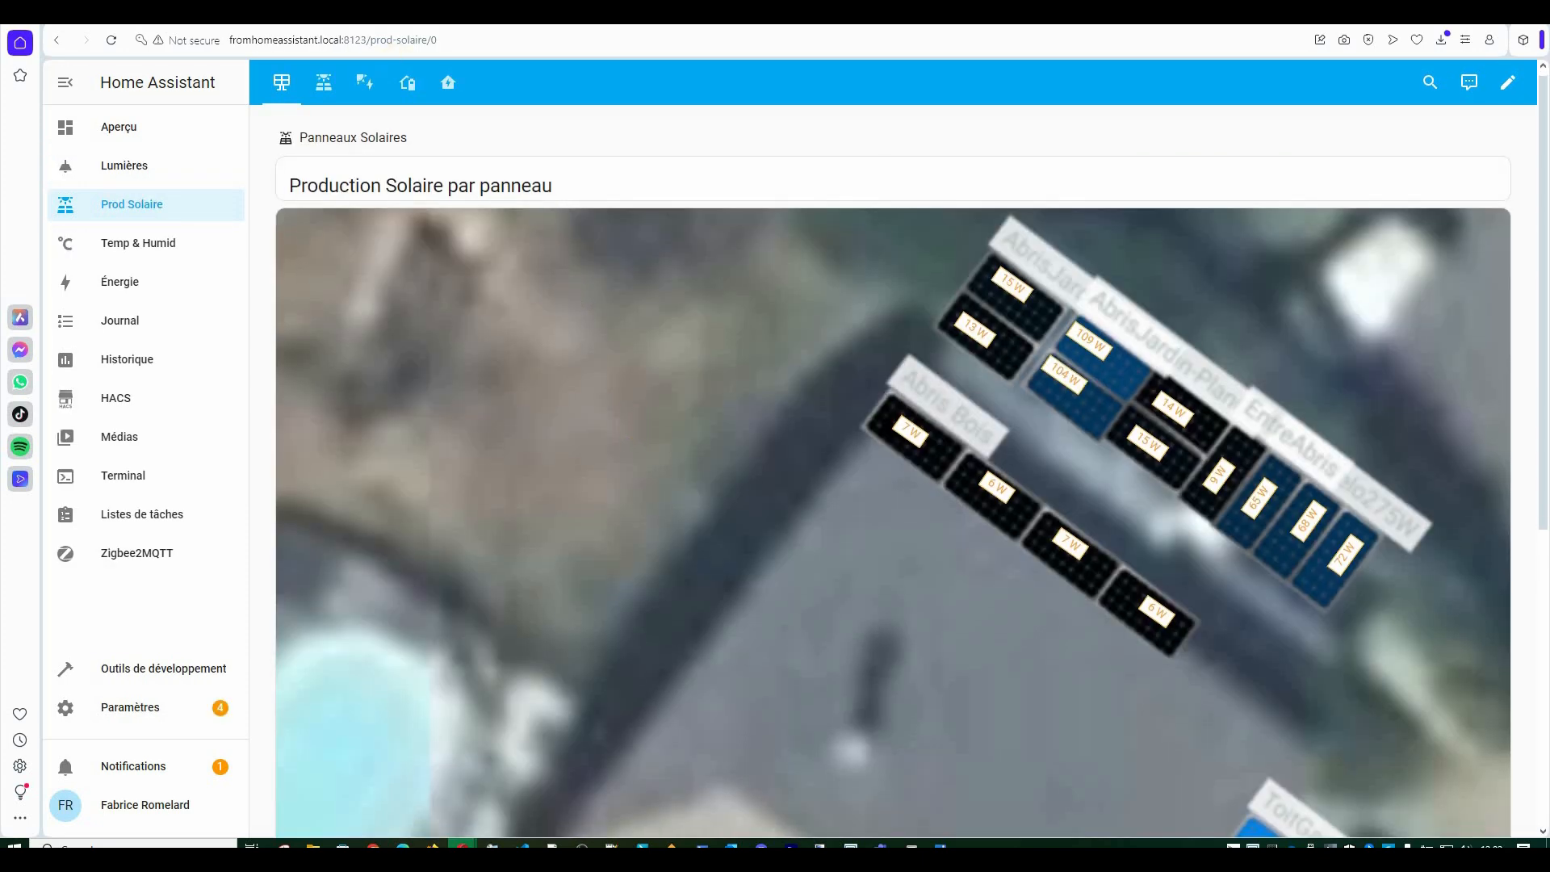
Switch to the historique-production view and scroll to the 48-hour per-group production chart.
scroll(633, 428, "down", 2)
left_click(311, 94)
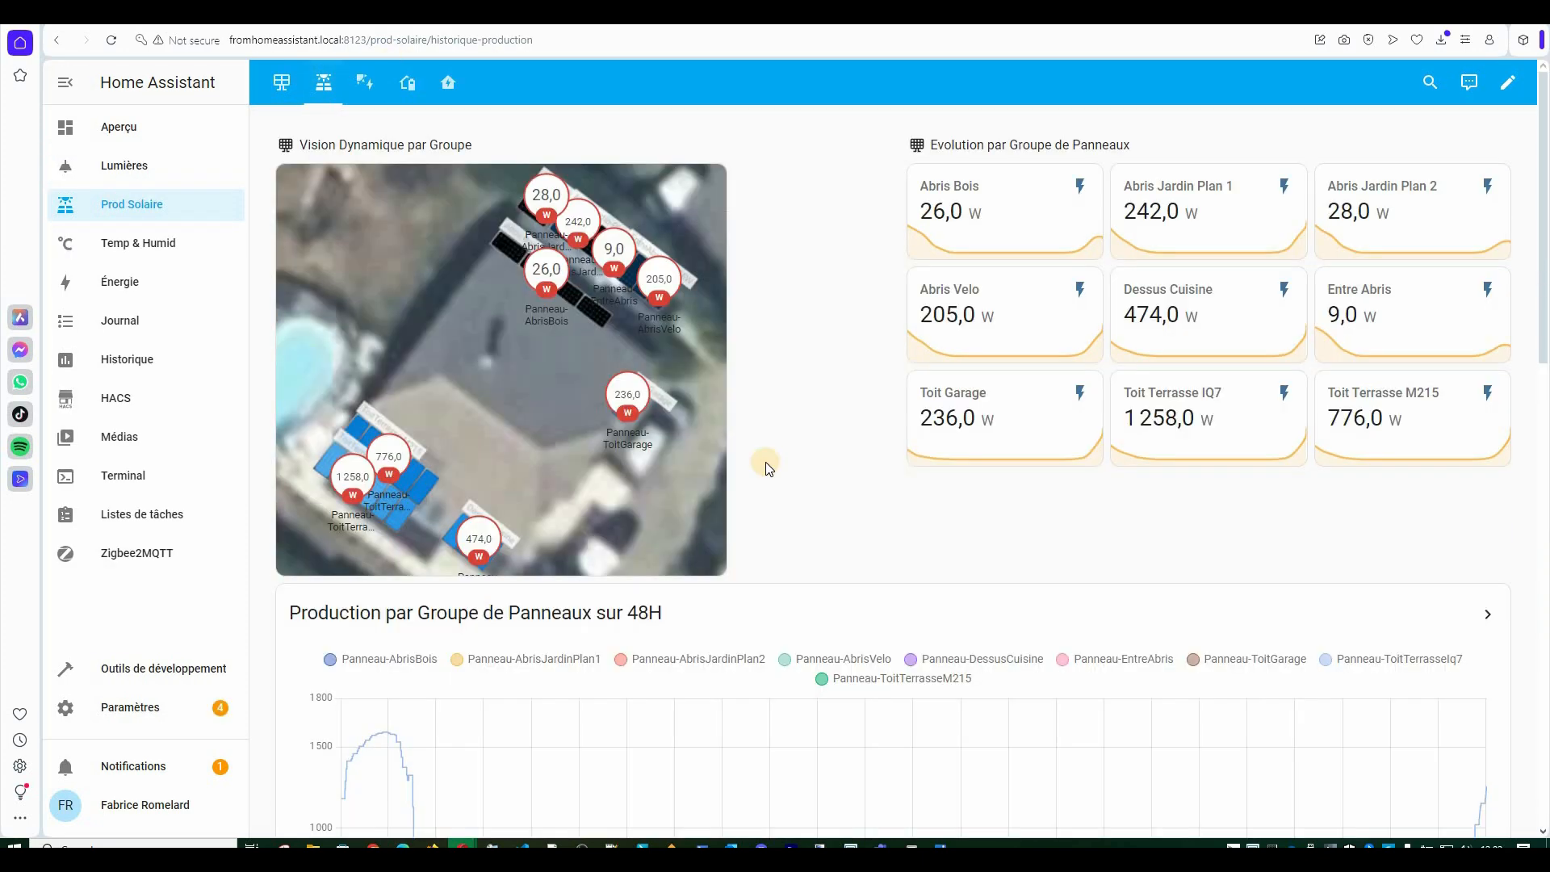
scroll(1005, 460, "down", 5)
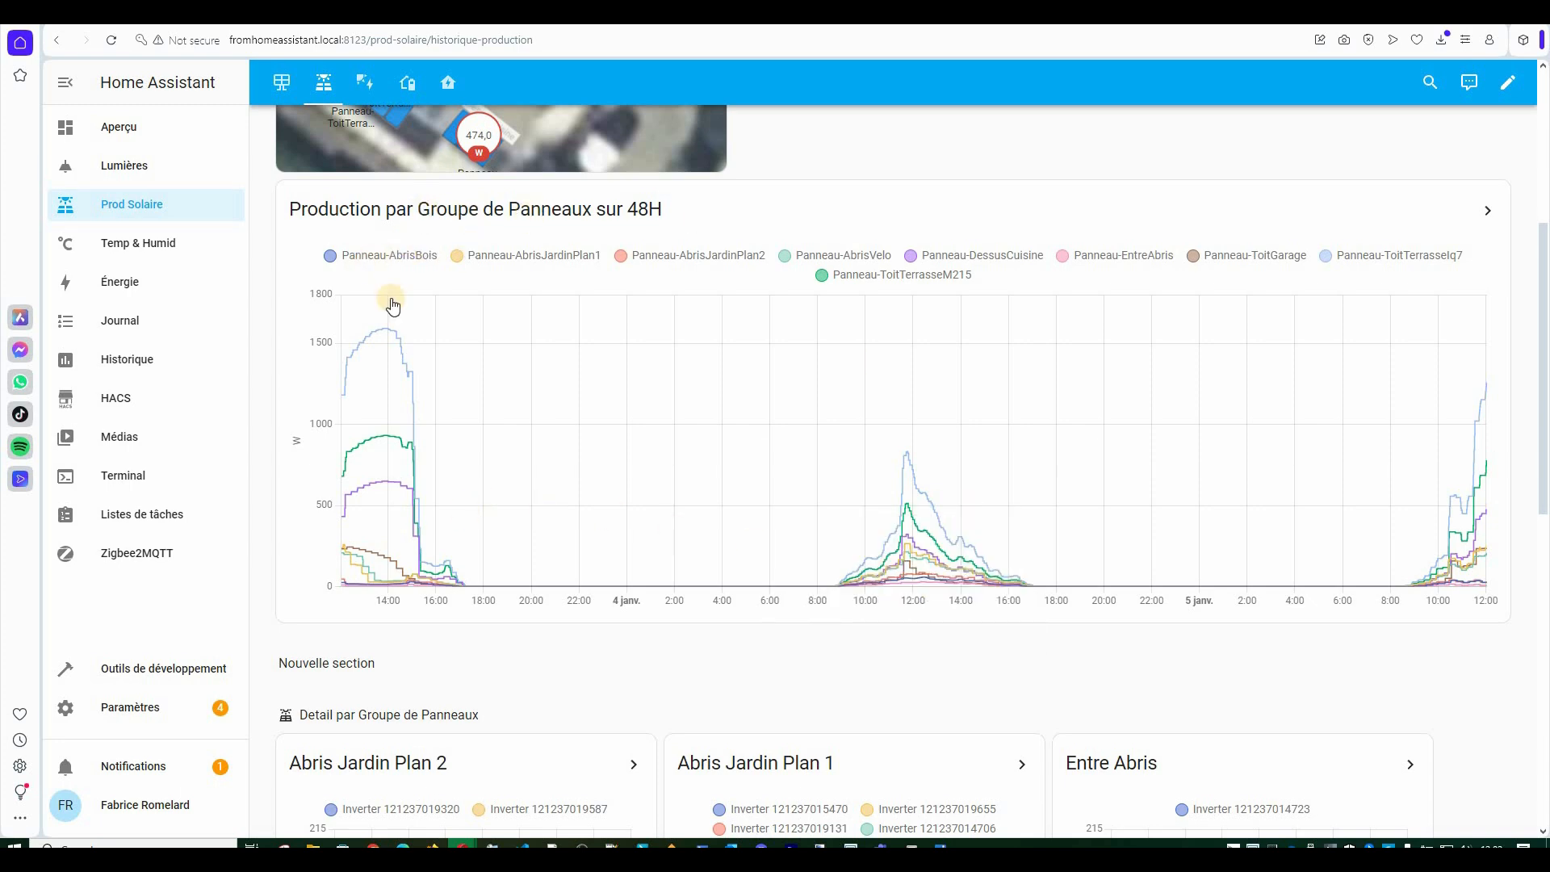
scroll(605, 134, "up", 3)
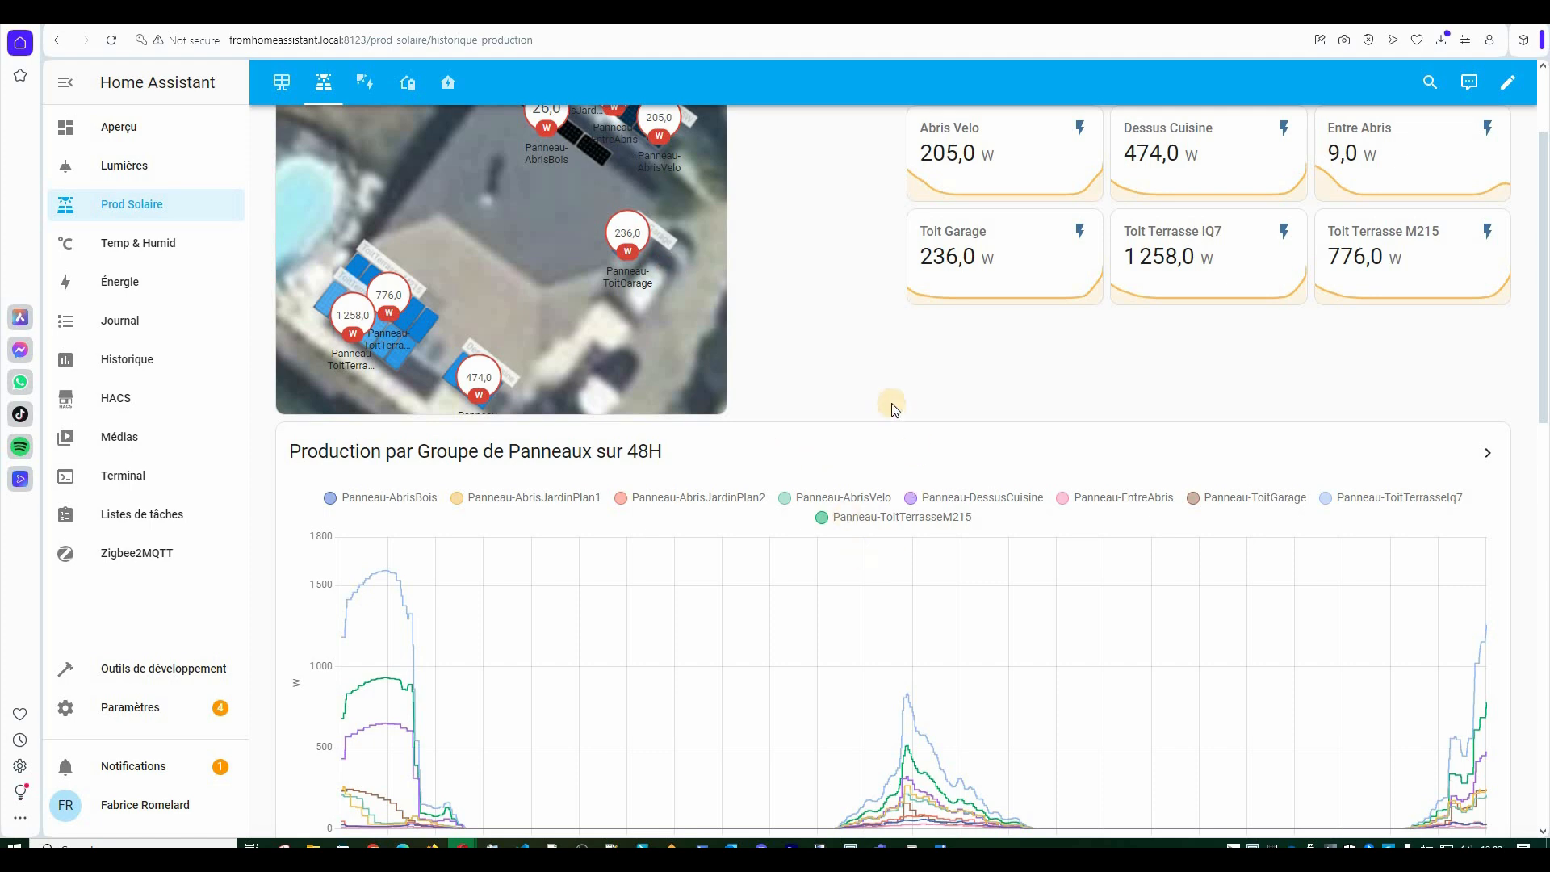
scroll(904, 371, "down", 5)
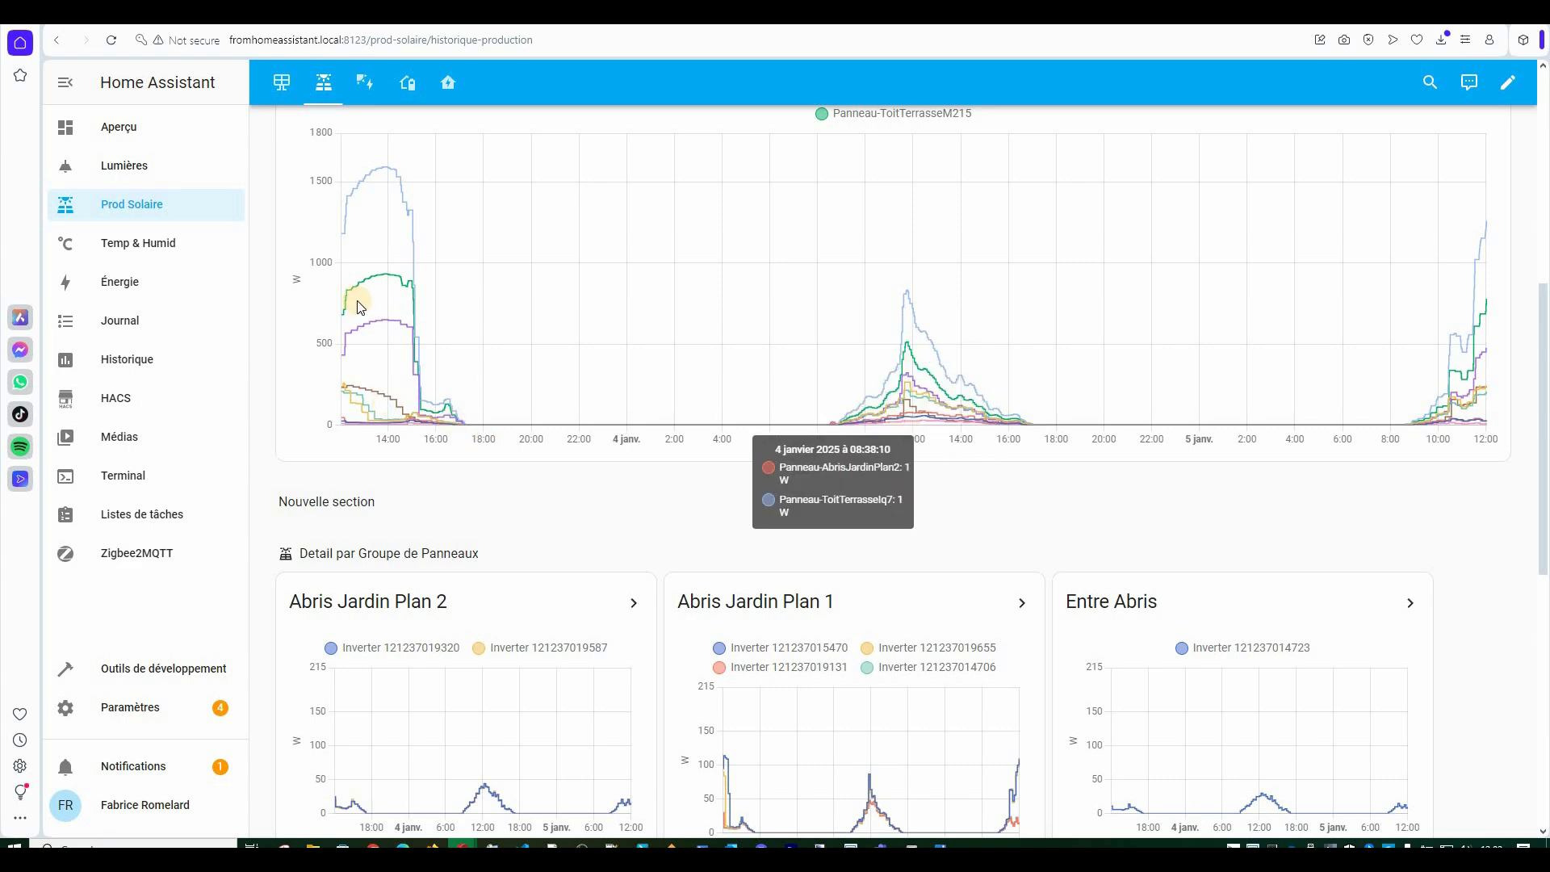
scroll(661, 444, "up", 2)
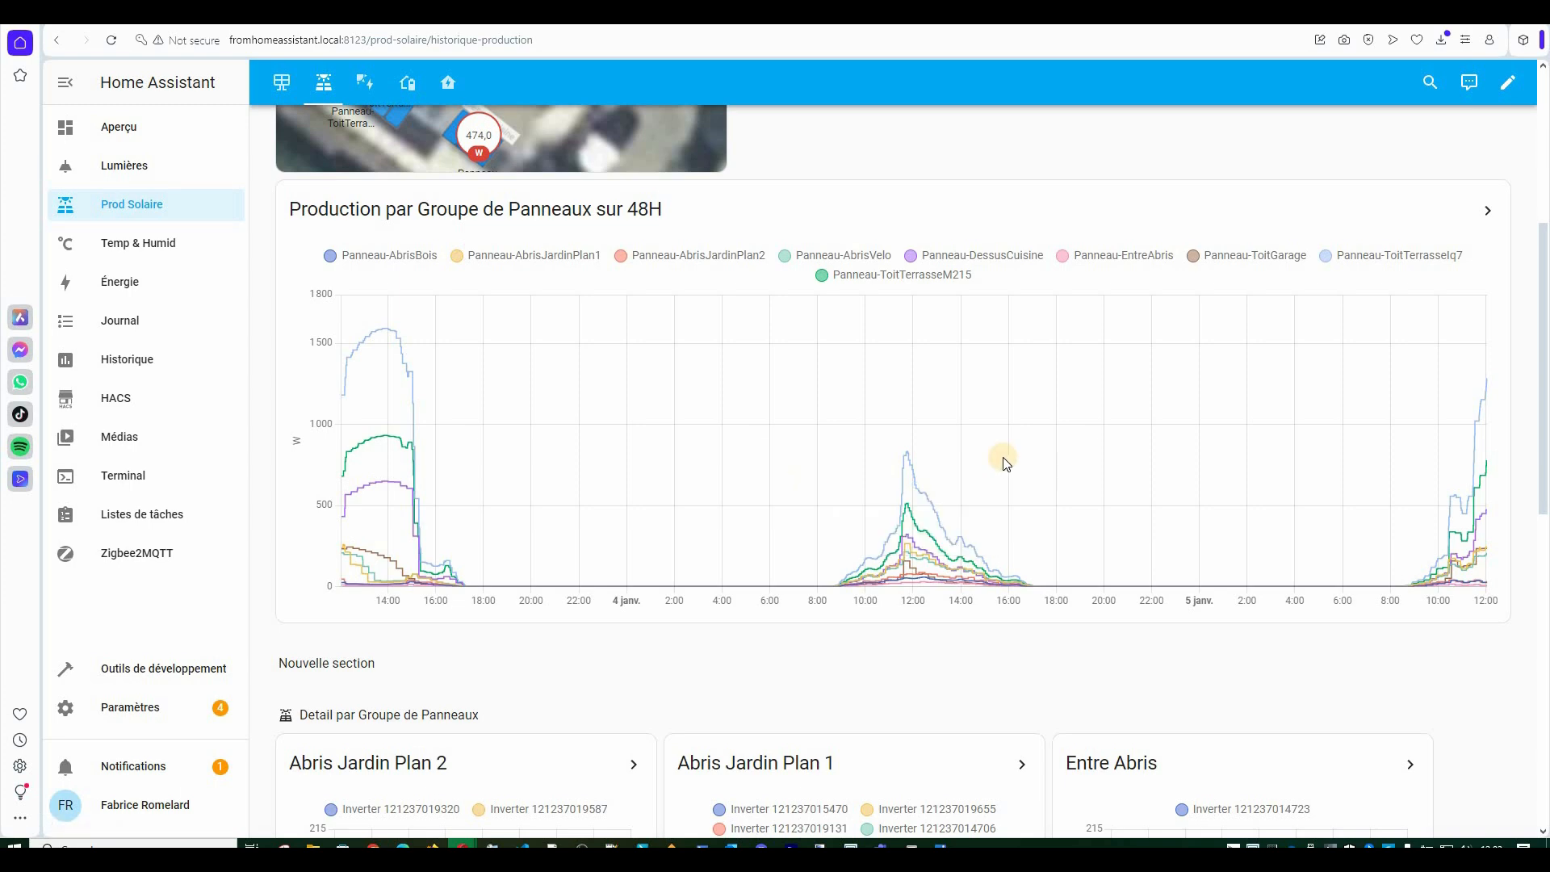
Scroll down through the per-group inverter charts from Abris Jardin Plan 2 to Toit Terrasse M215.
scroll(1005, 462, "down", 5)
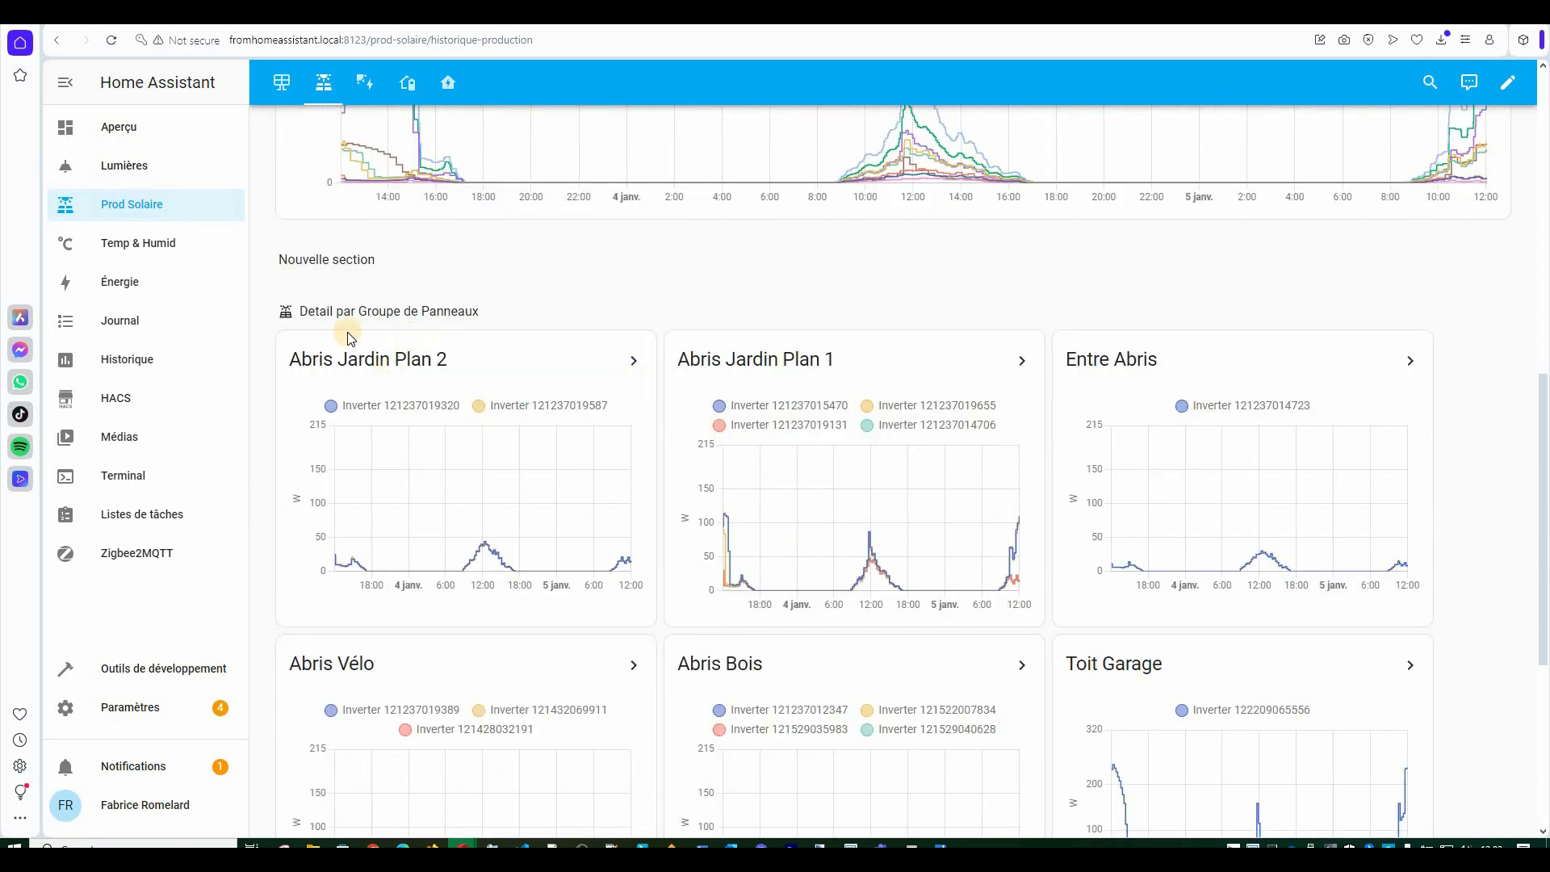
scroll(824, 255, "down", 3)
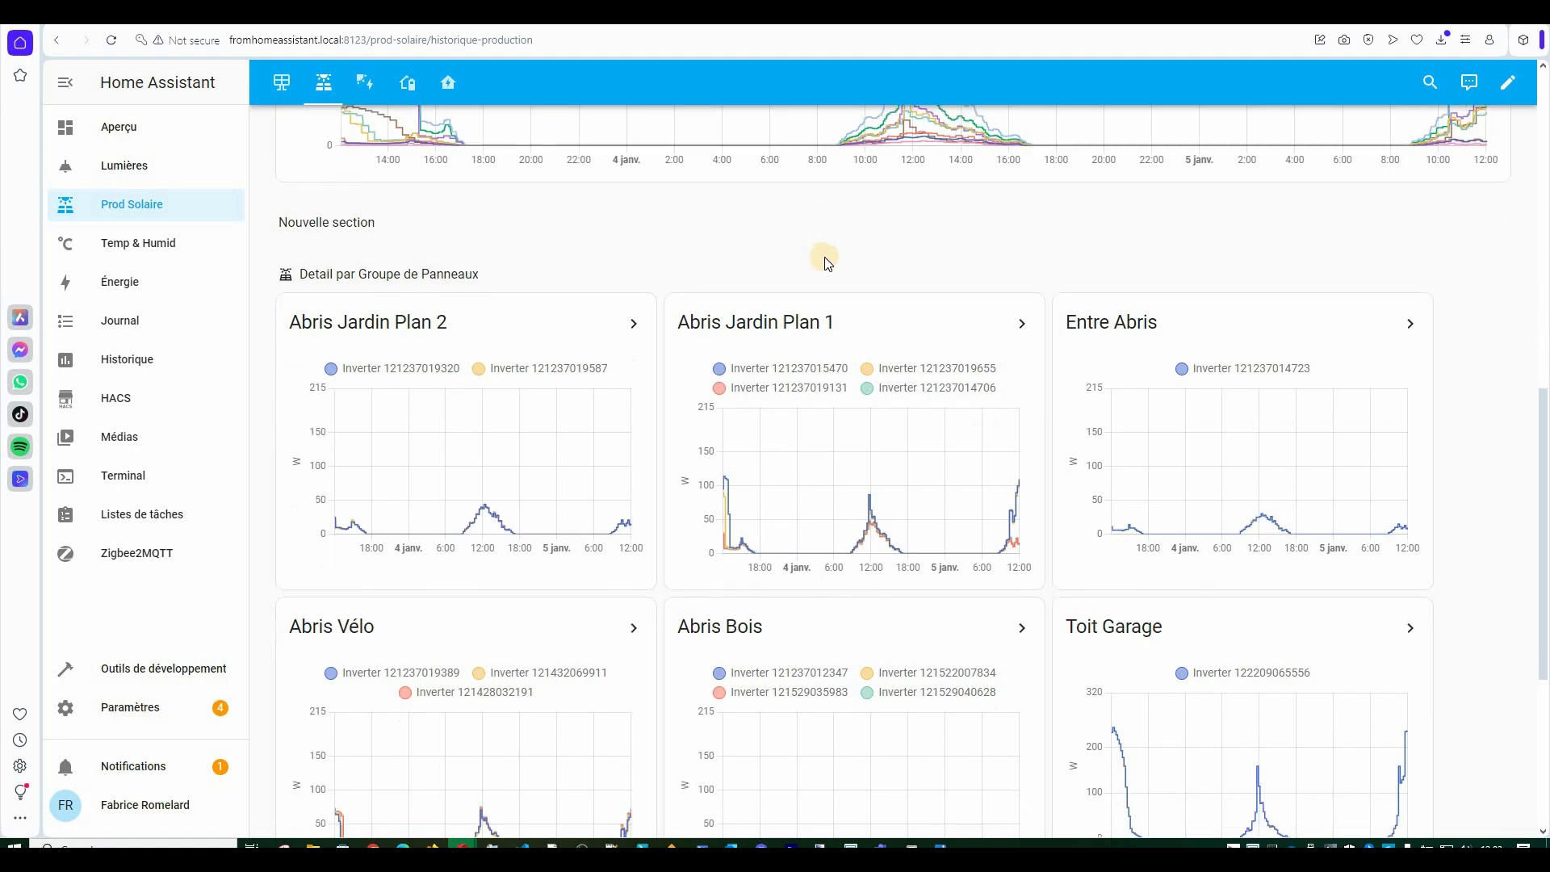
mouse_move(849, 345)
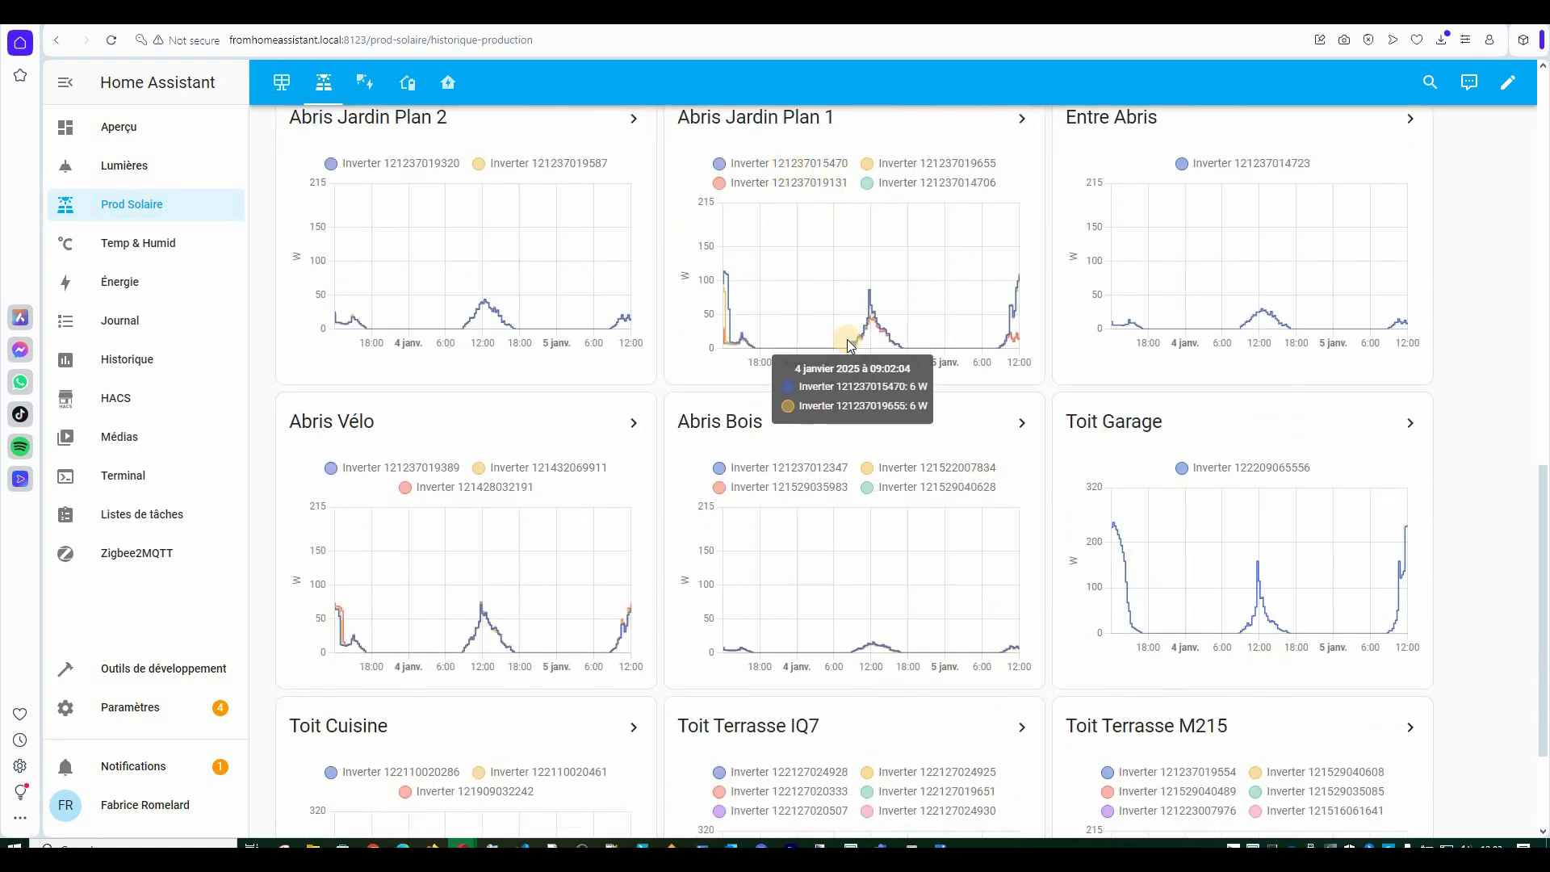
scroll(846, 339, "up", 1)
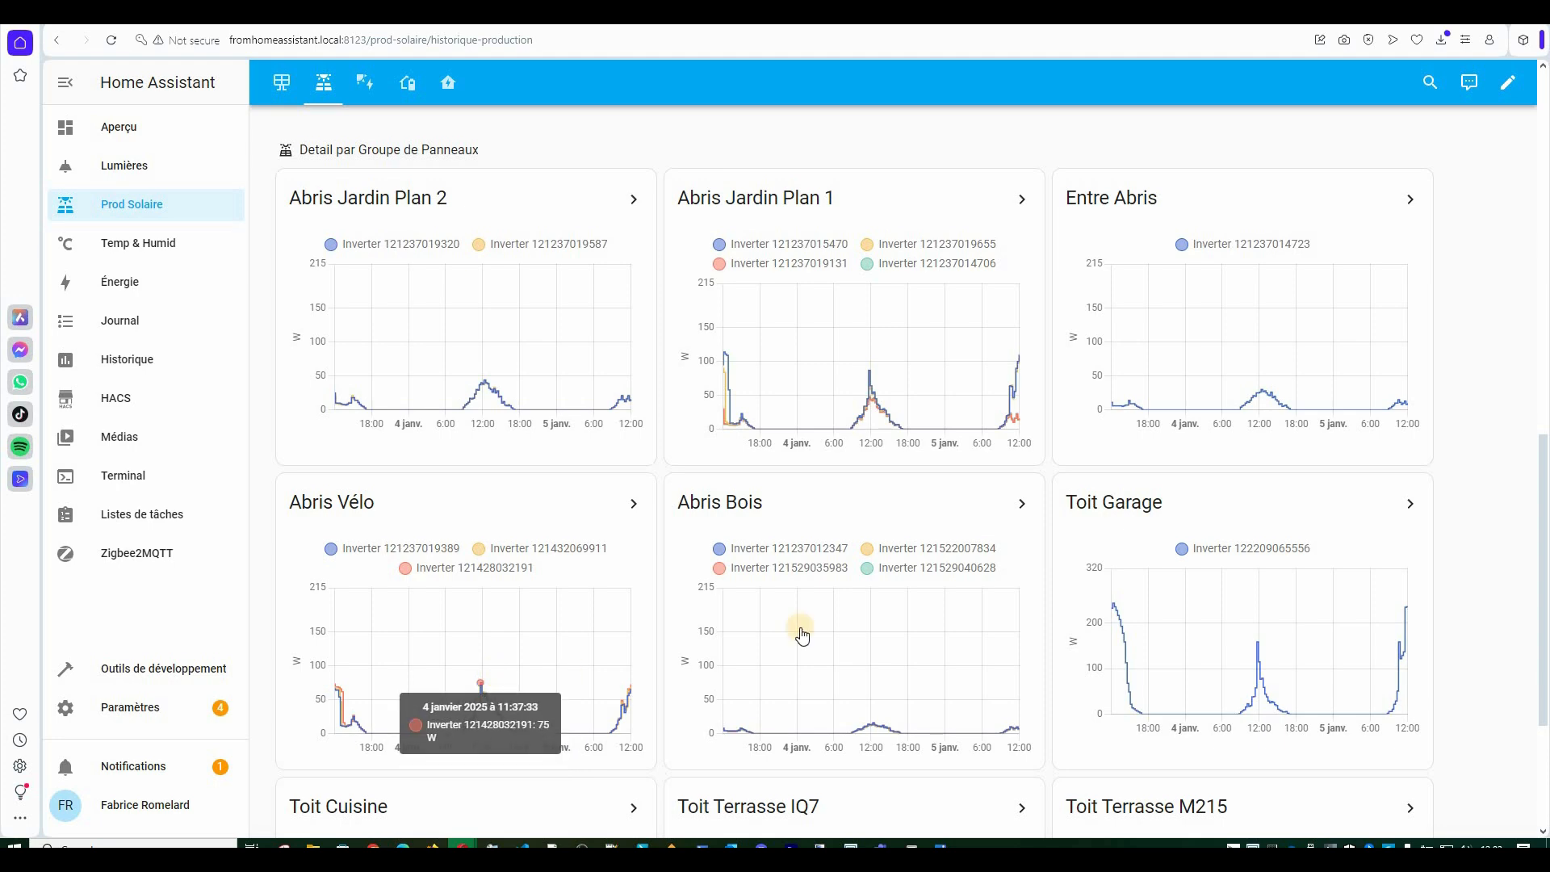
scroll(888, 500, "down", 3)
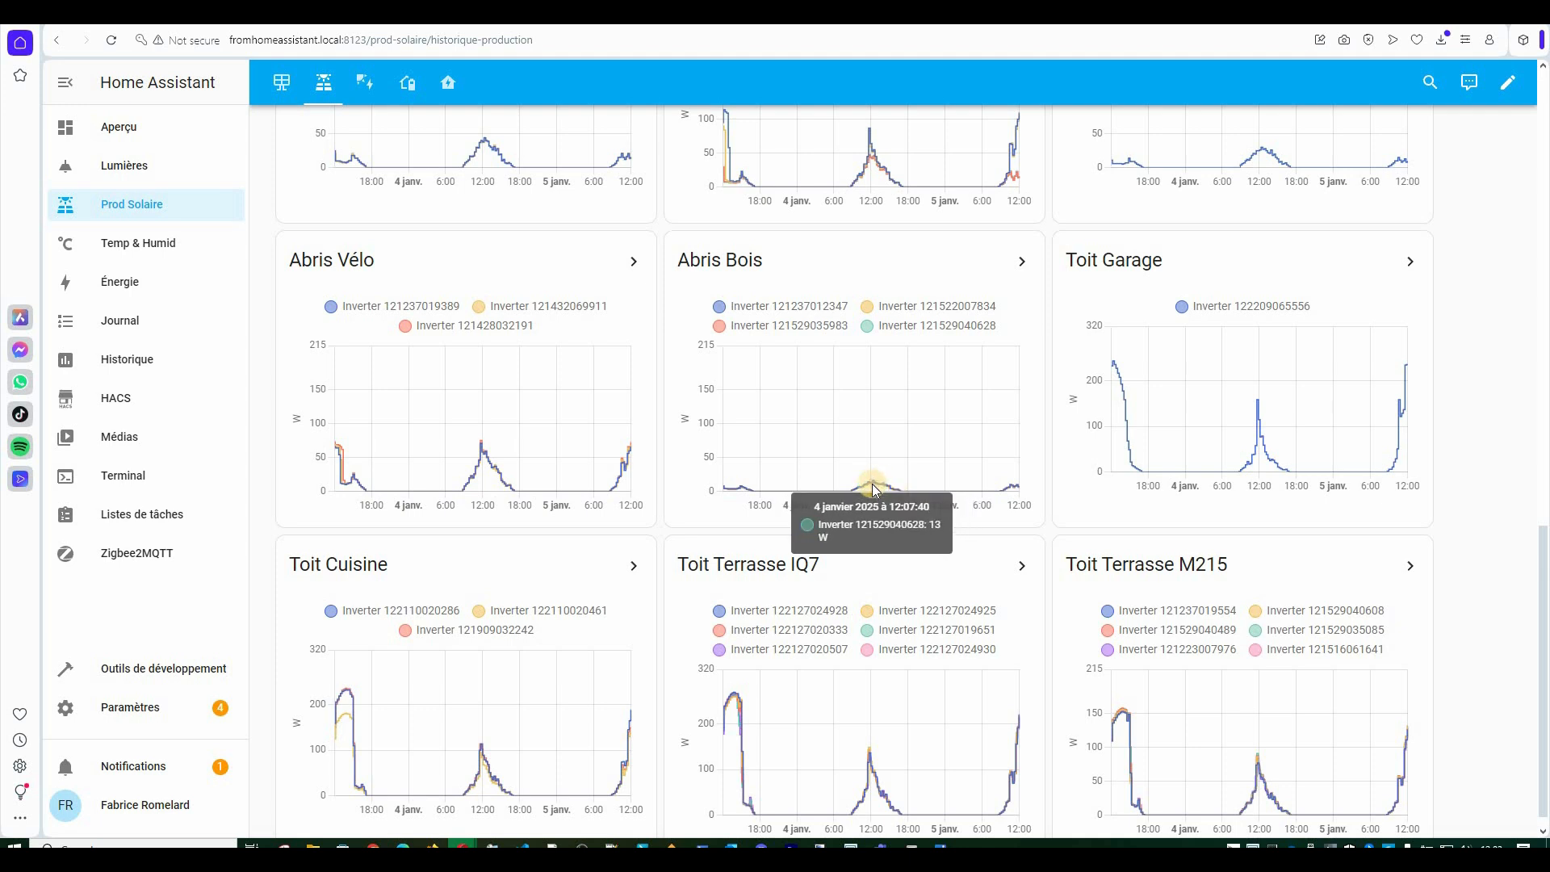
scroll(508, 623, "down", 1)
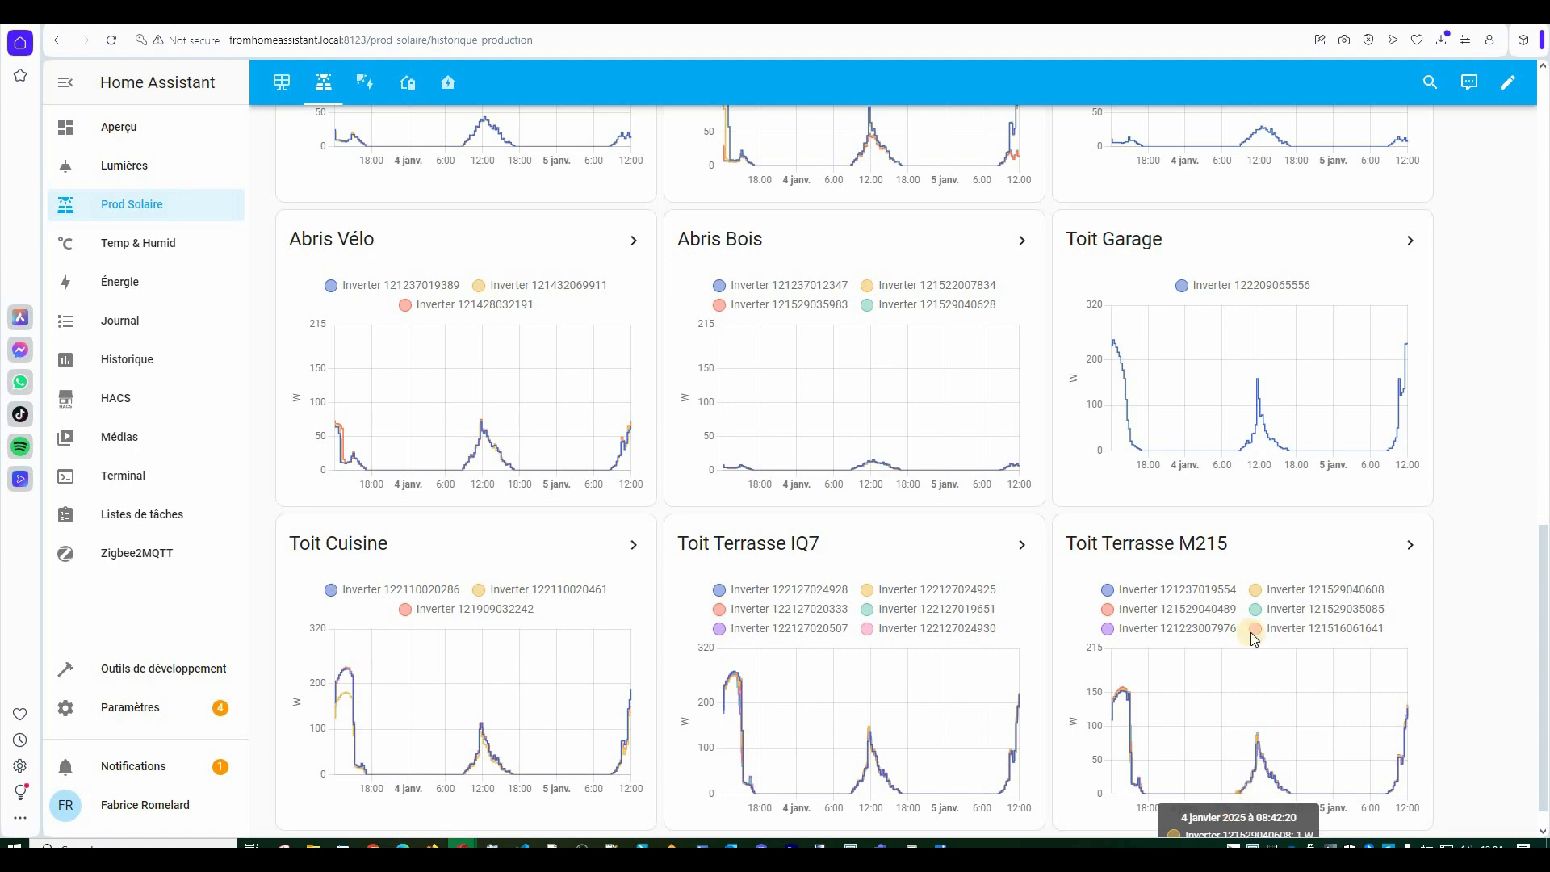
Read the Abris Jardin Plan 1 chart peaks, then scroll back to the map badges and tiles.
scroll(1251, 557, "up", 6)
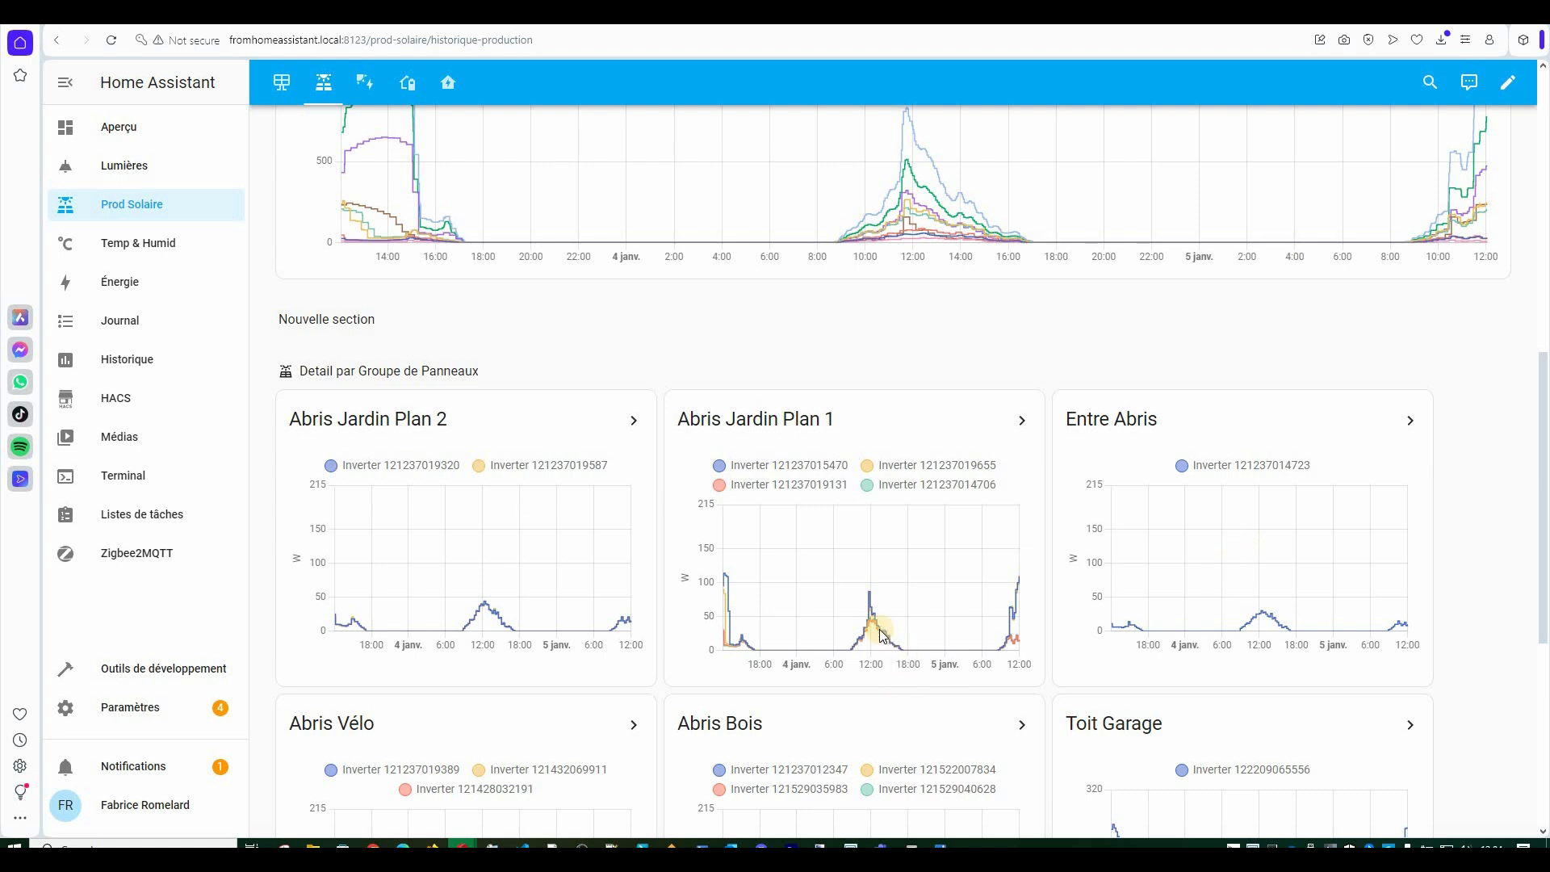
mouse_move(873, 618)
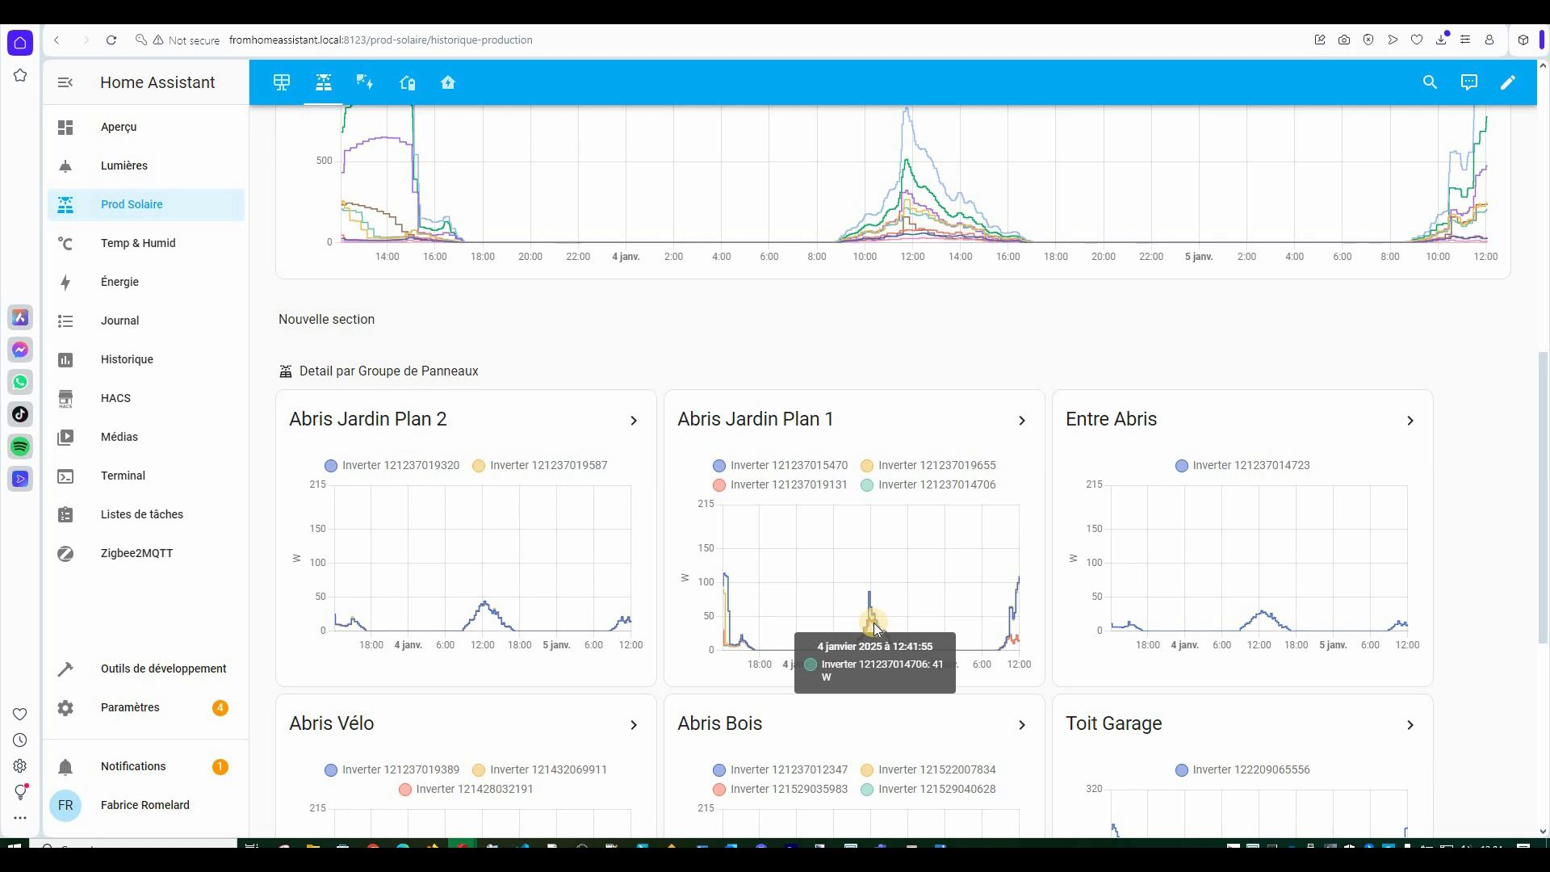
mouse_move(727, 580)
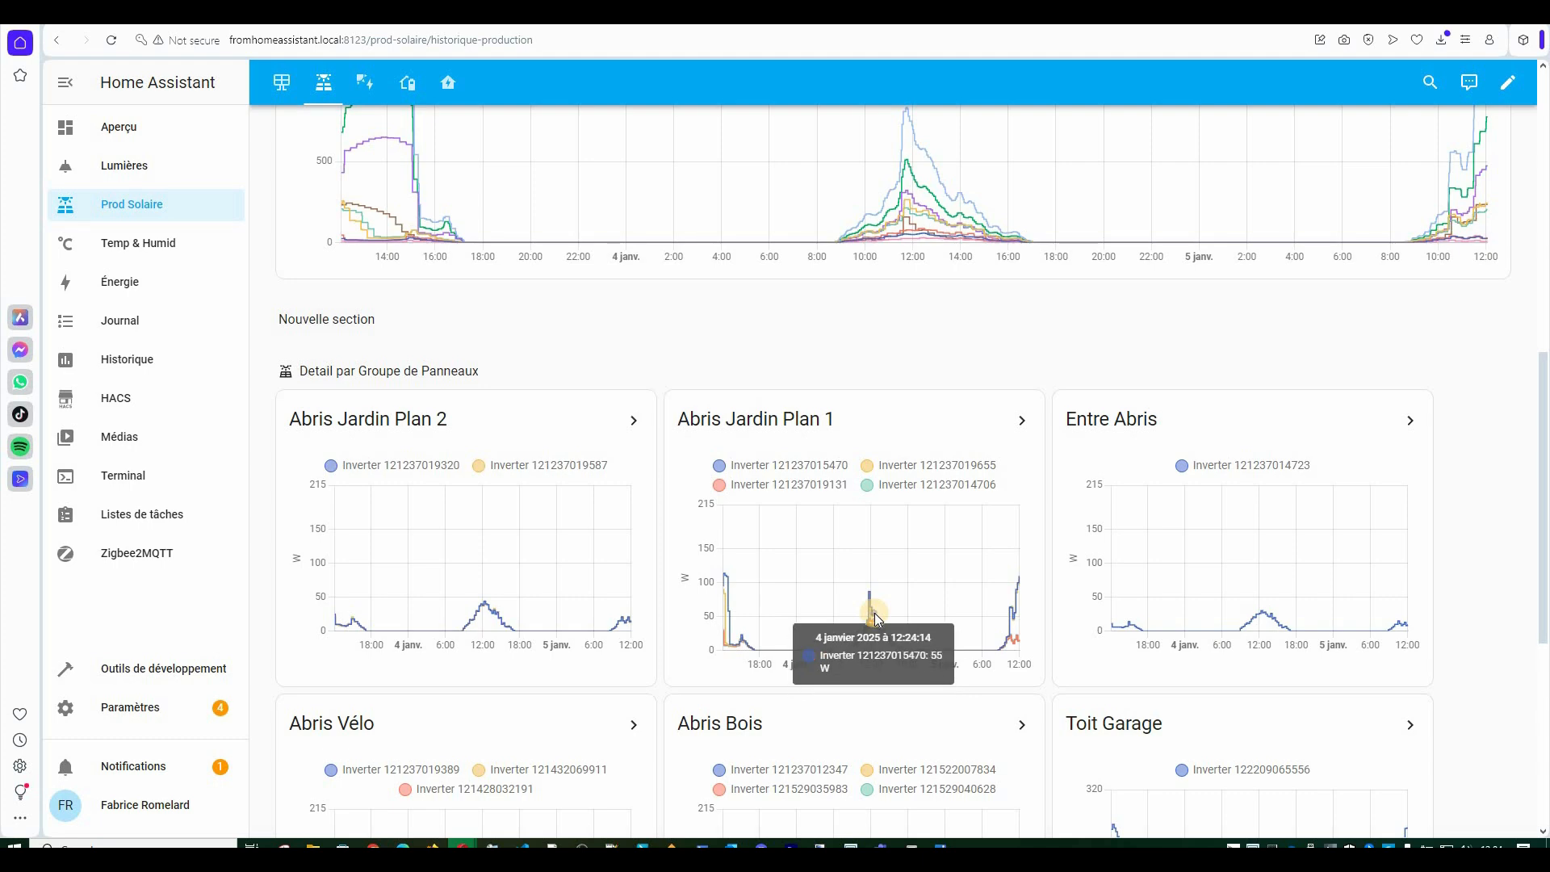
scroll(874, 612, "down", 4)
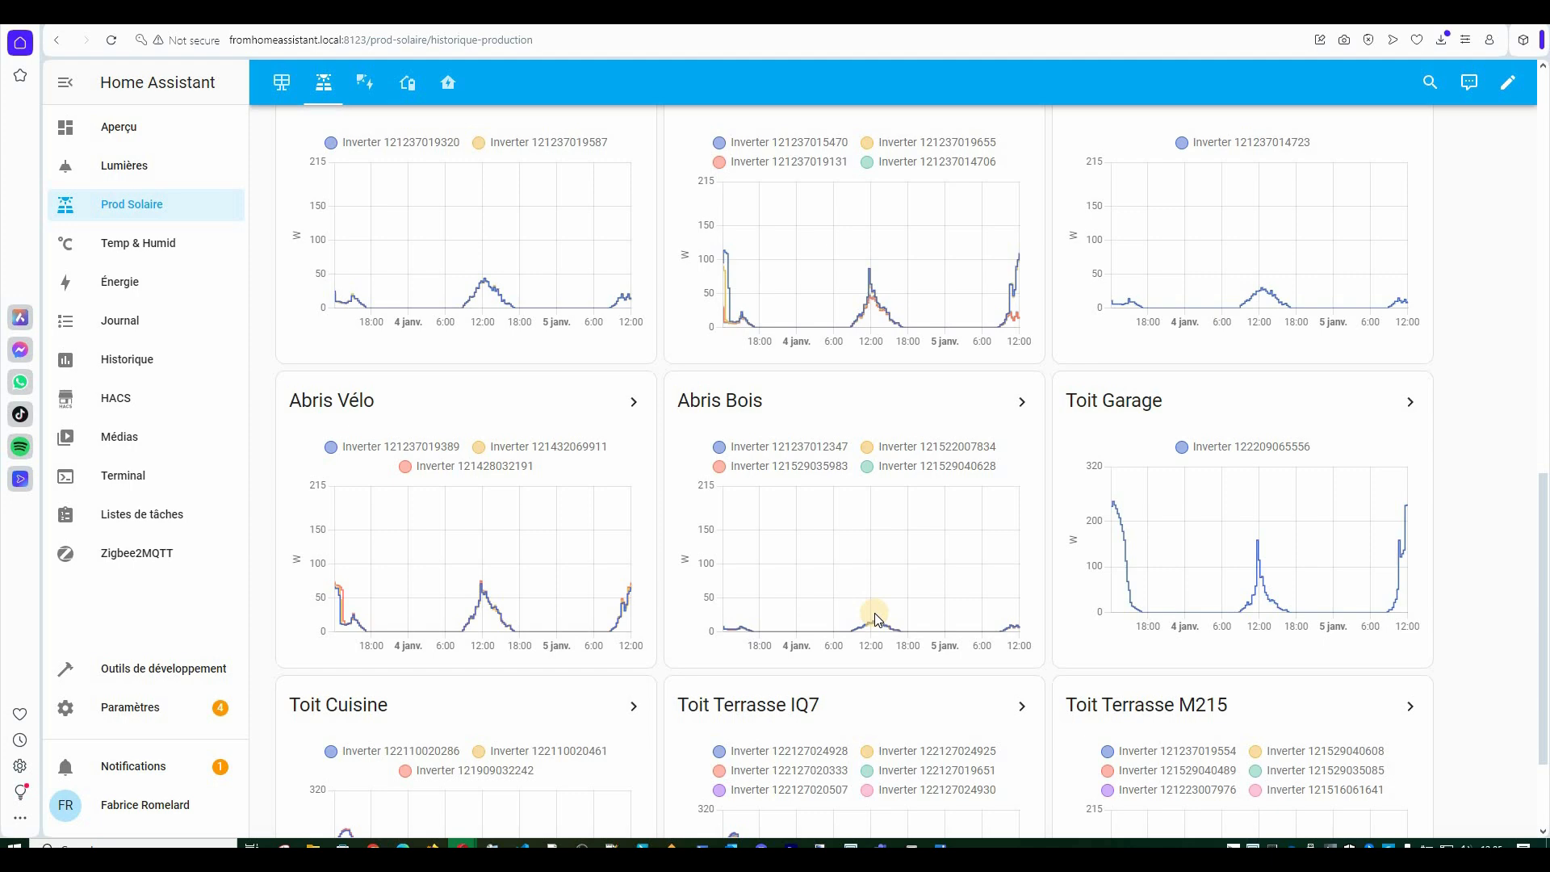
scroll(874, 612, "down", 2)
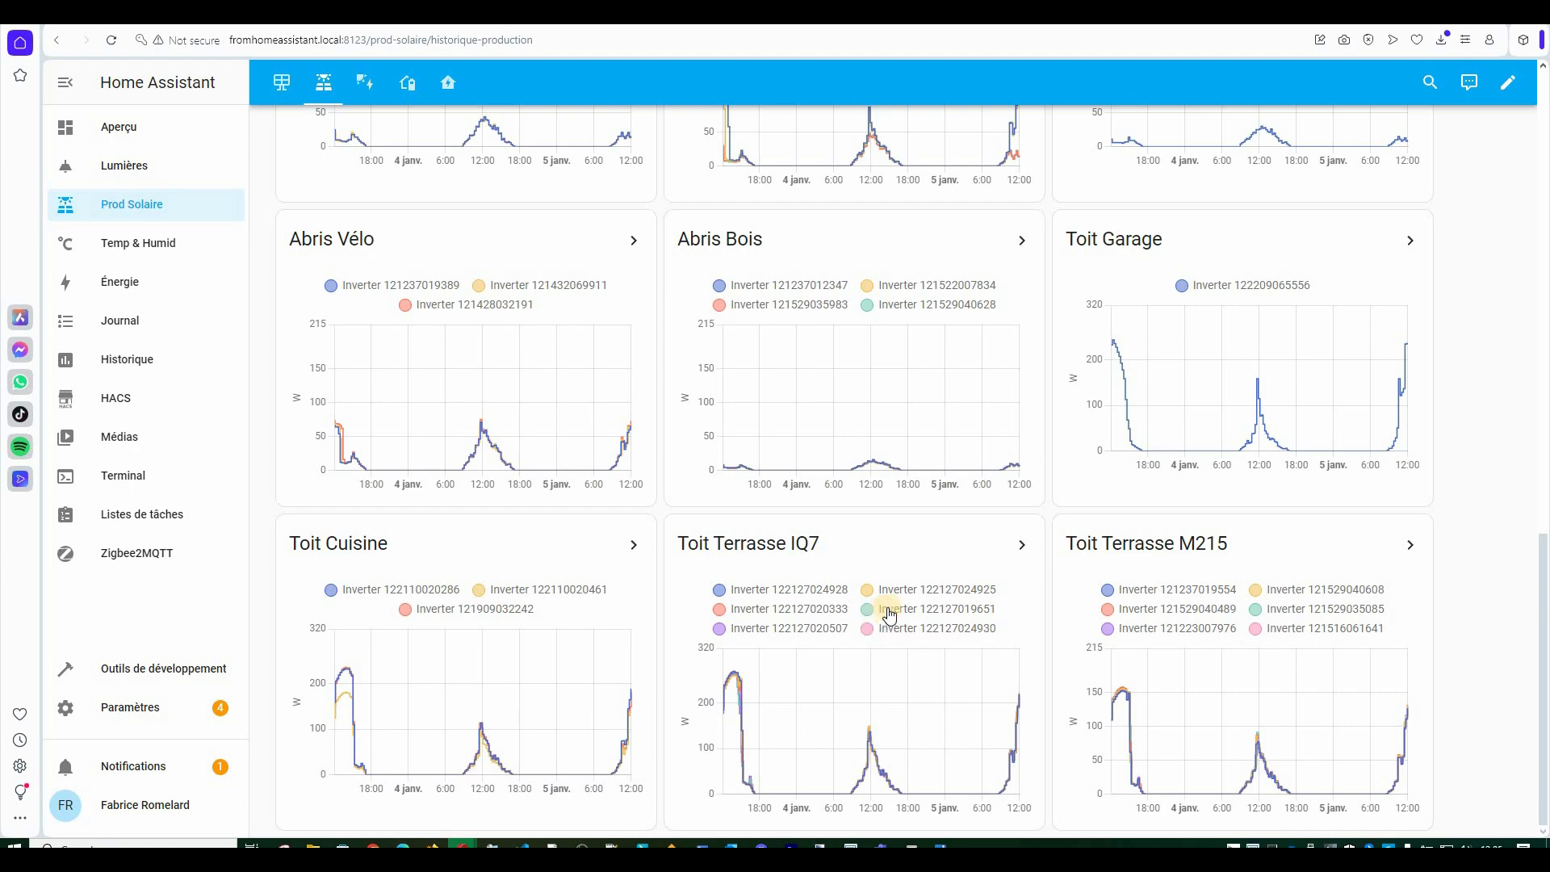
scroll(878, 619, "up", 10)
scroll(891, 614, "up", 4)
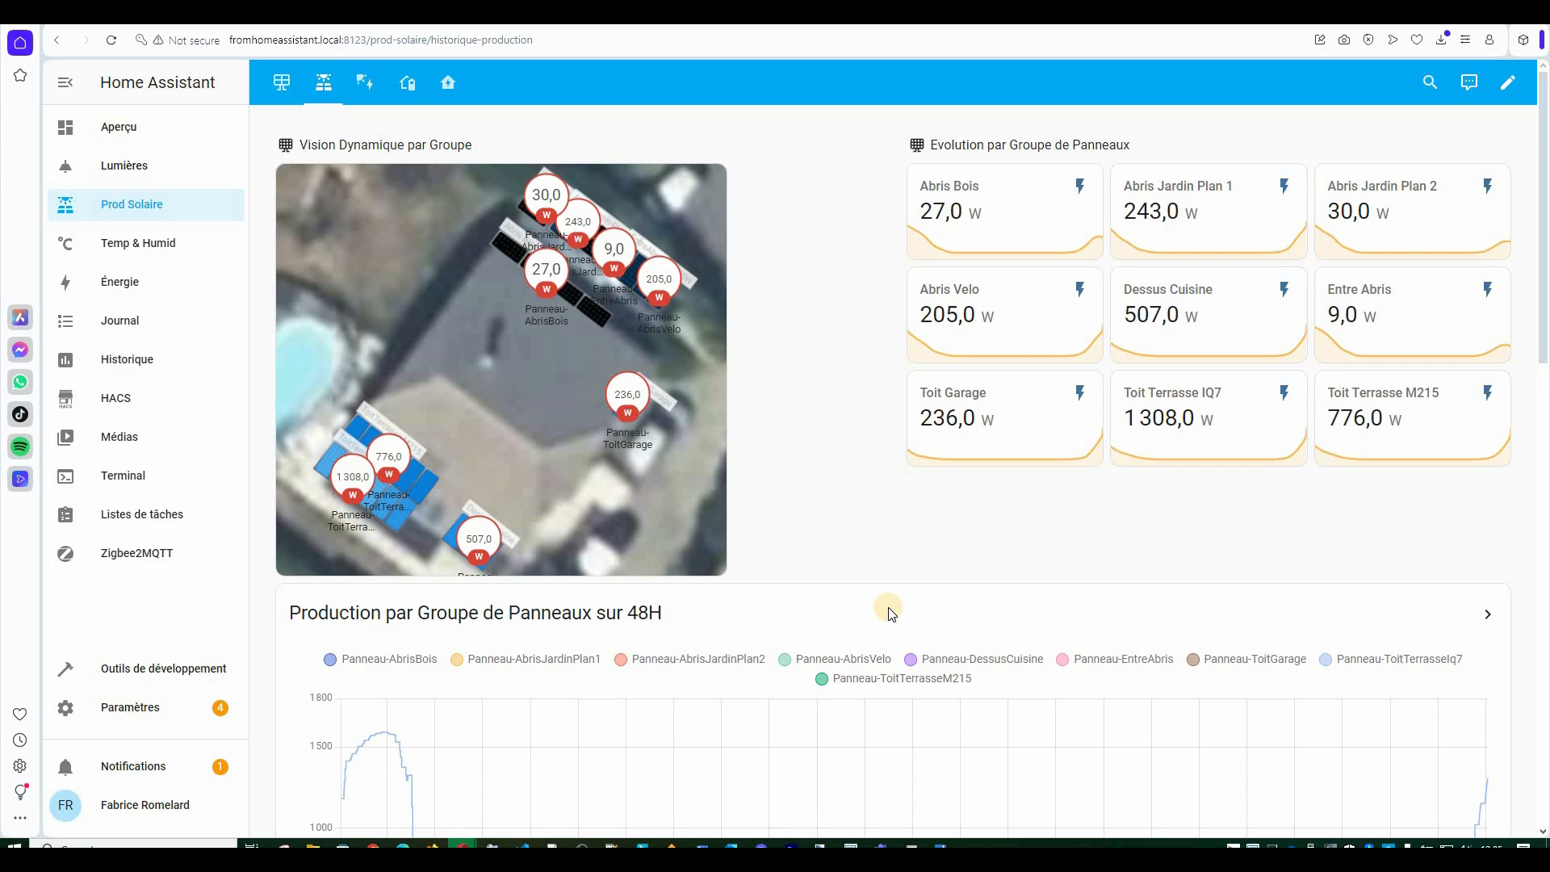
scroll(888, 611, "down", 3)
scroll(888, 611, "up", 3)
scroll(888, 611, "down", 10)
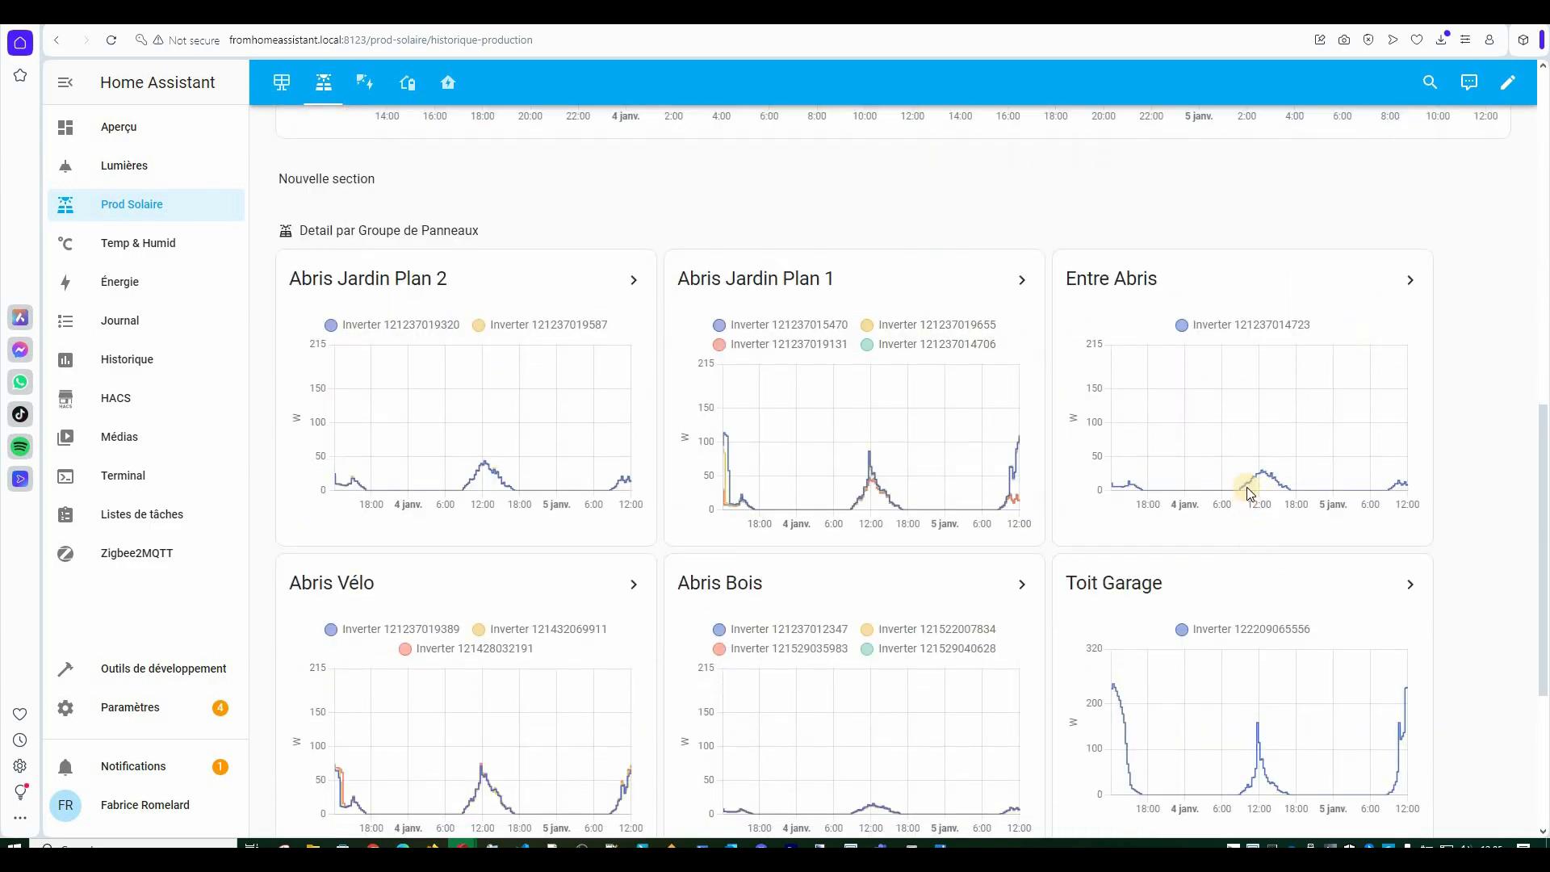
mouse_move(1265, 477)
scroll(1264, 452, "down", 2)
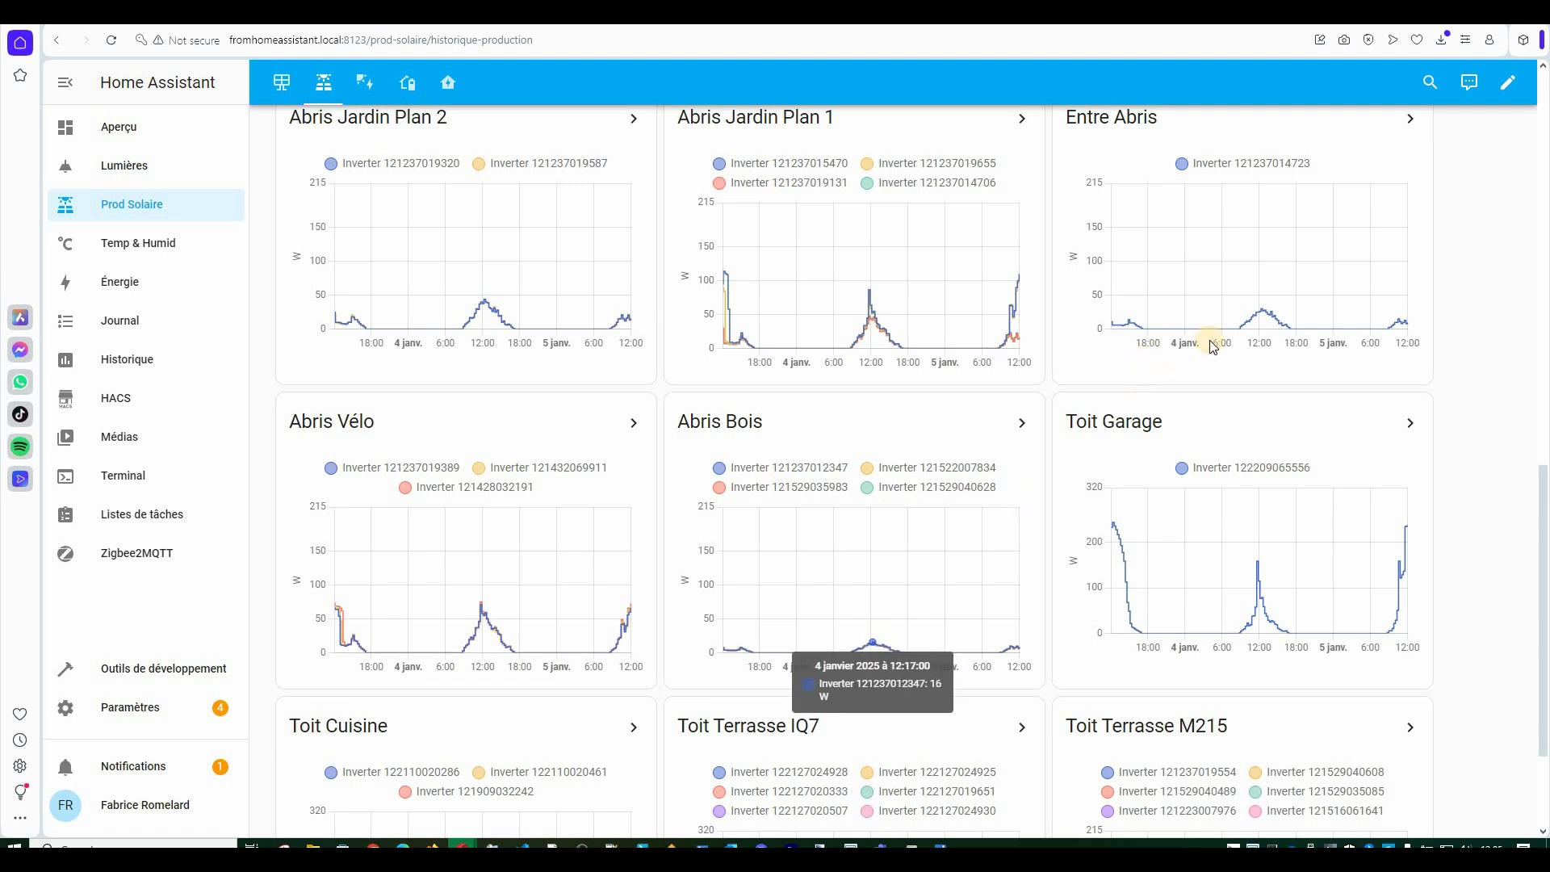
mouse_move(1262, 314)
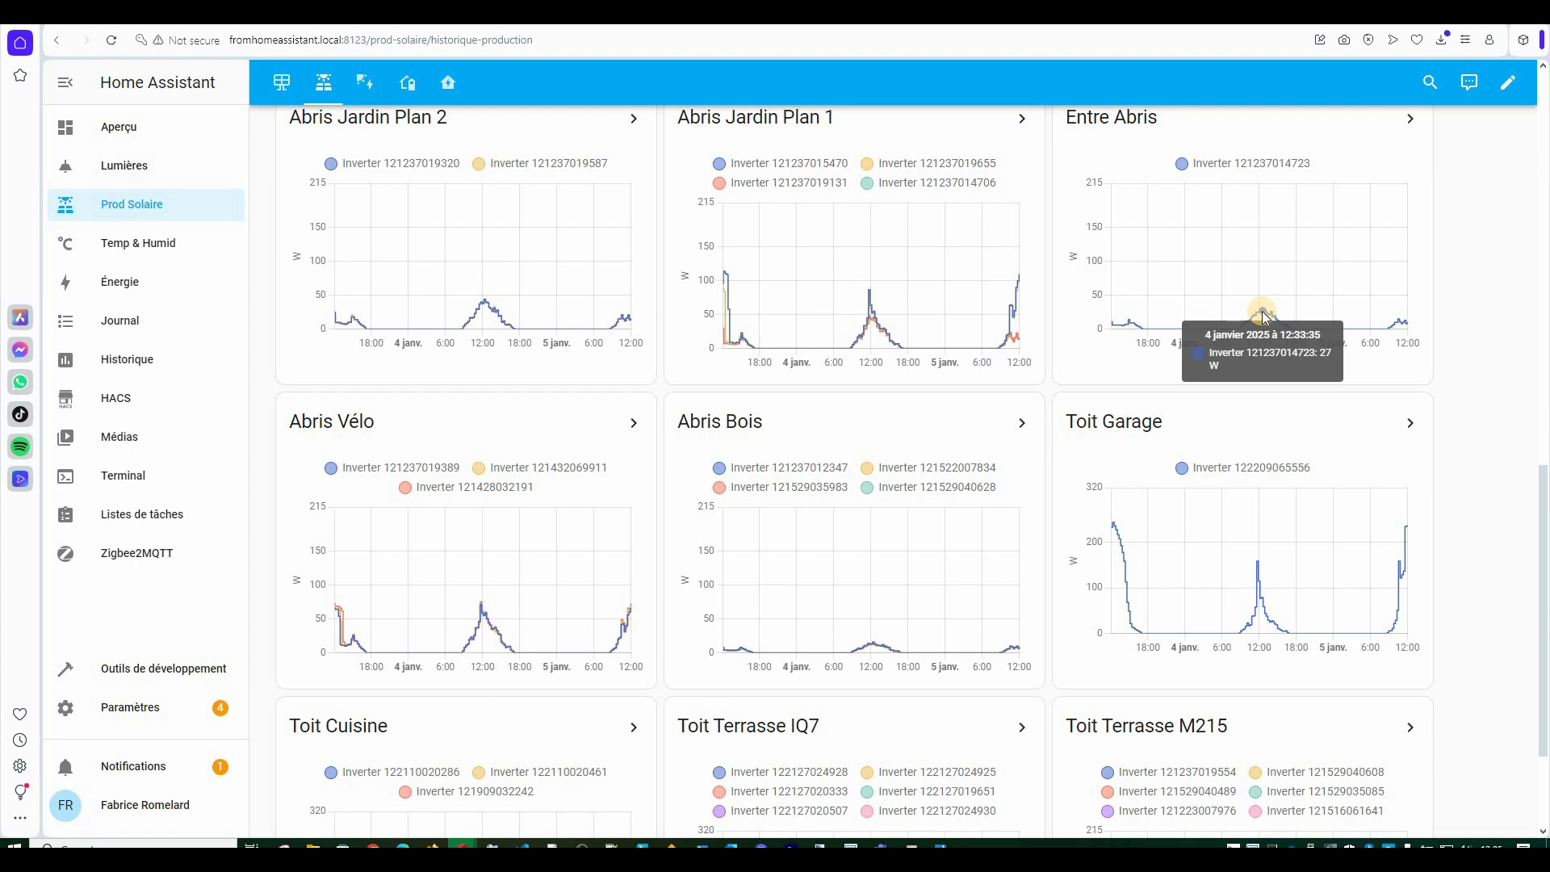
scroll(838, 299, "up", 15)
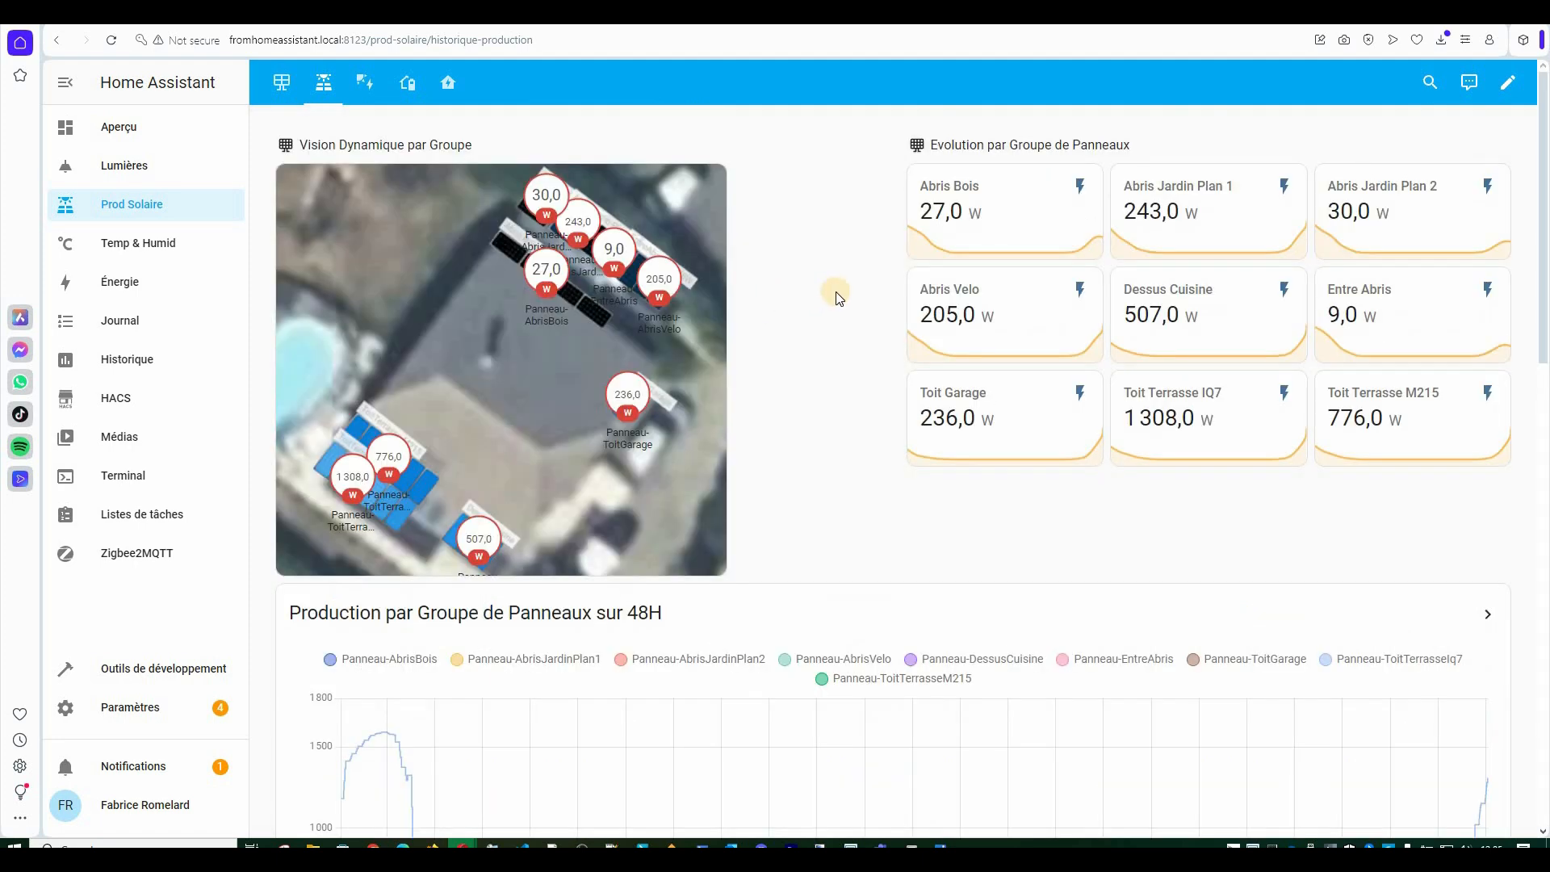